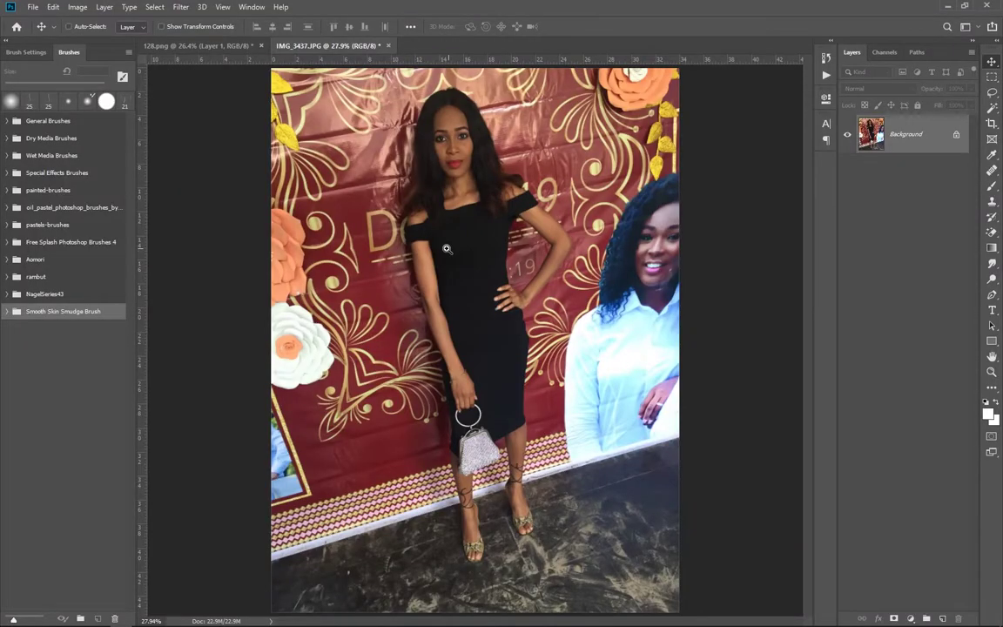
Zoom into the IMG_3437 photo around the woman's face and shoulders
left_click_drag(446, 249, 467, 445)
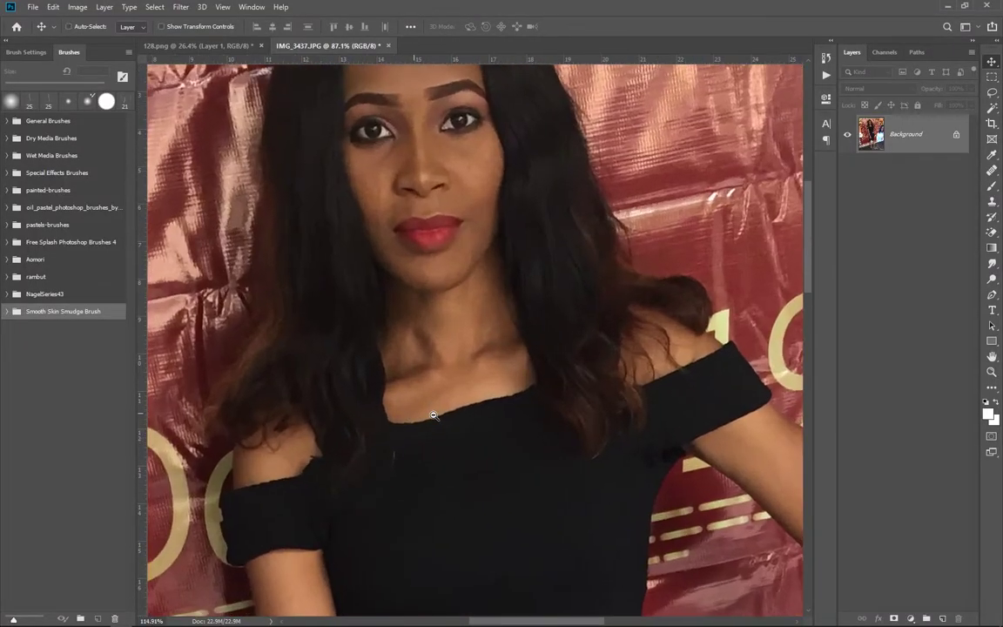
With the Pen tool, outline the left hair edge from the shoulder up to the crown
scroll(468, 445, "down", 2)
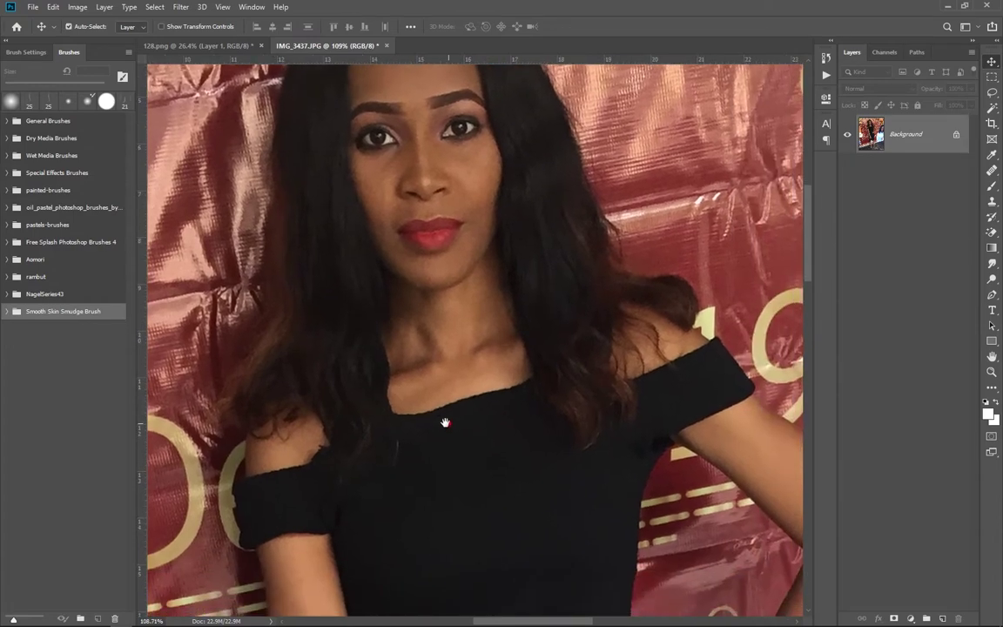
key("p")
scroll(418, 419, "up", 2)
left_click(418, 419)
scroll(336, 443, "up", 2)
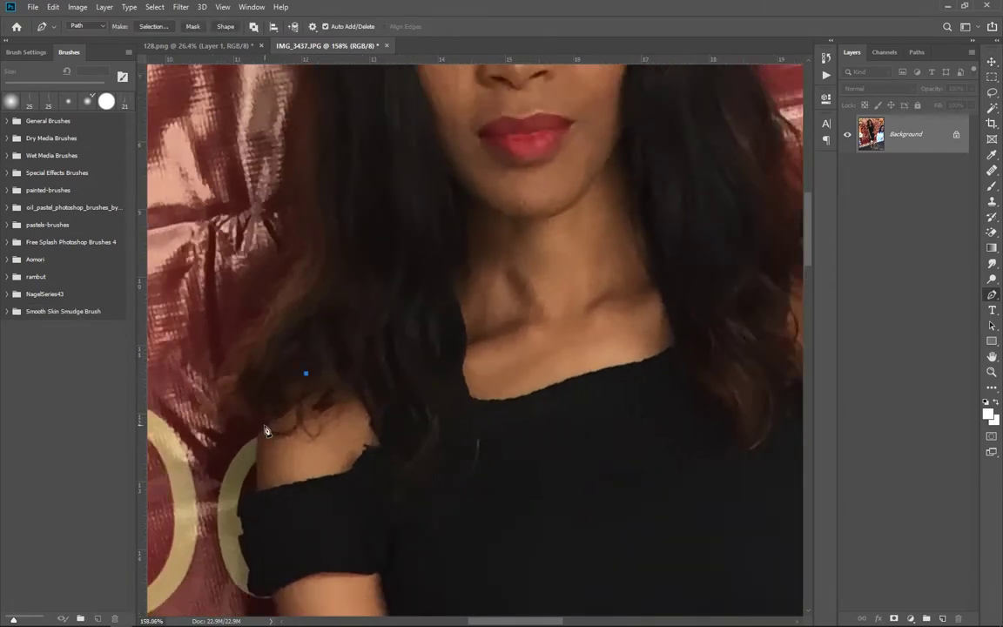
left_click_drag(262, 424, 305, 374)
left_click_drag(229, 352, 253, 313)
mouse_move(286, 246)
left_mouse_down()
mouse_move(286, 215)
mouse_move(266, 421)
left_mouse_up()
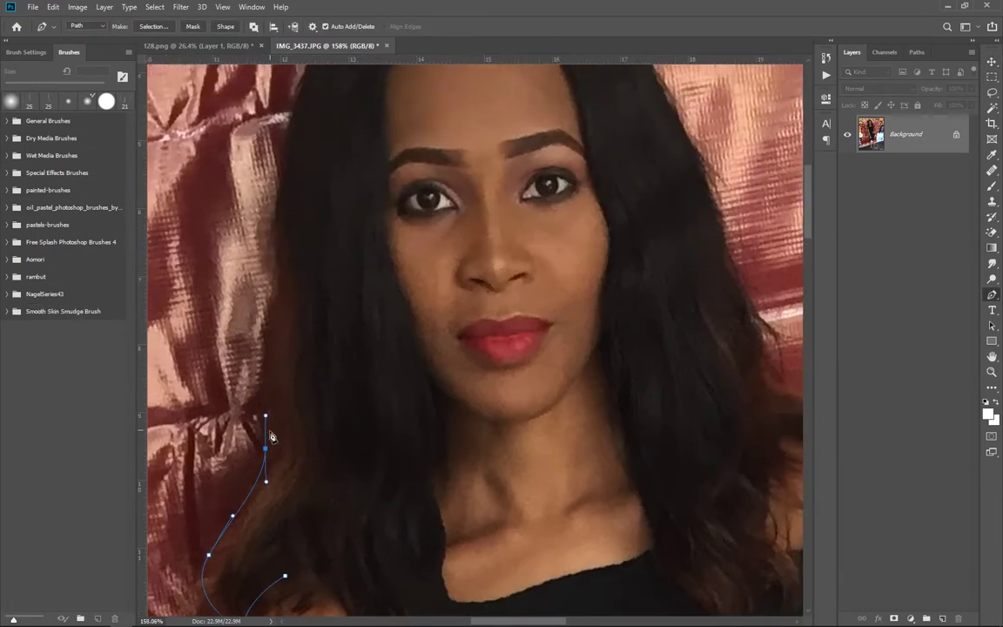
left_click_drag(282, 324, 283, 307)
mouse_move(281, 237)
left_mouse_down()
mouse_move(272, 214)
mouse_move(280, 378)
left_mouse_up()
left_click_drag(272, 272, 288, 227)
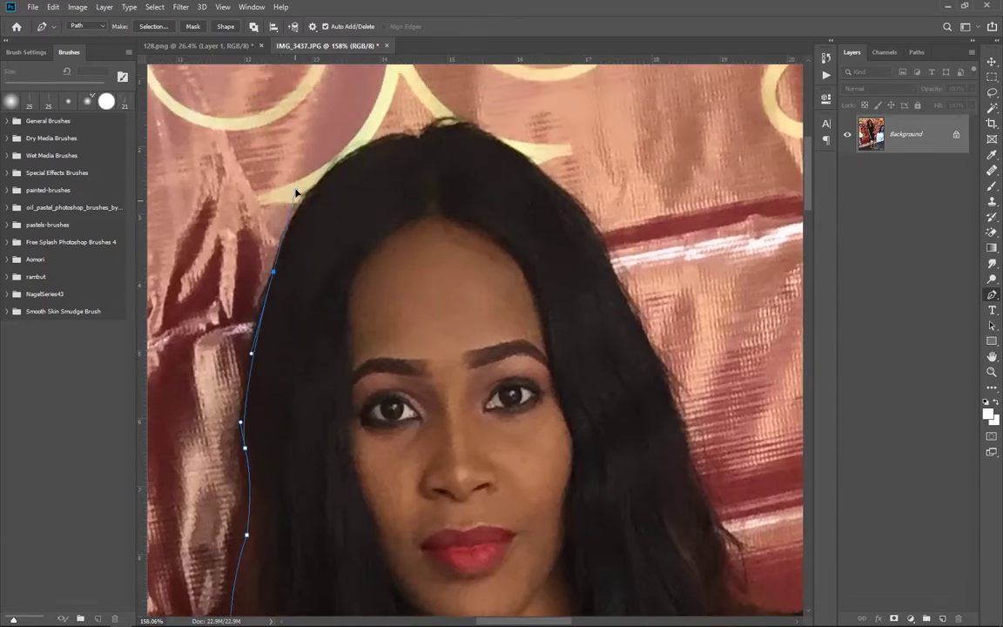
left_click_drag(411, 129, 512, 110)
left_click(405, 132)
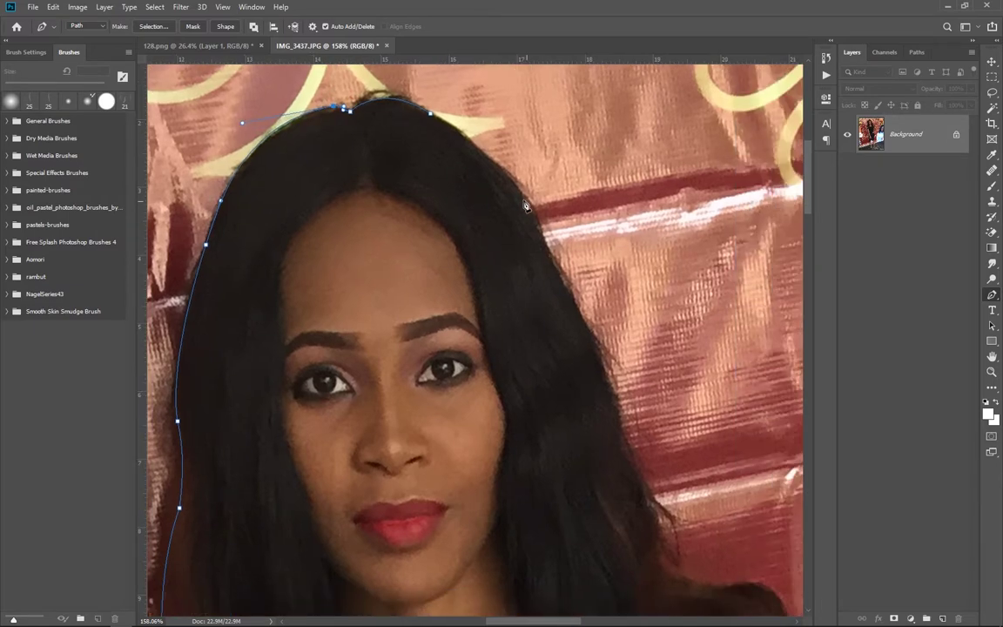
Continue the path down the right hair edge, around the hair tip to the shoulder
left_click_drag(522, 198, 553, 244)
left_click(585, 320)
left_click(566, 187)
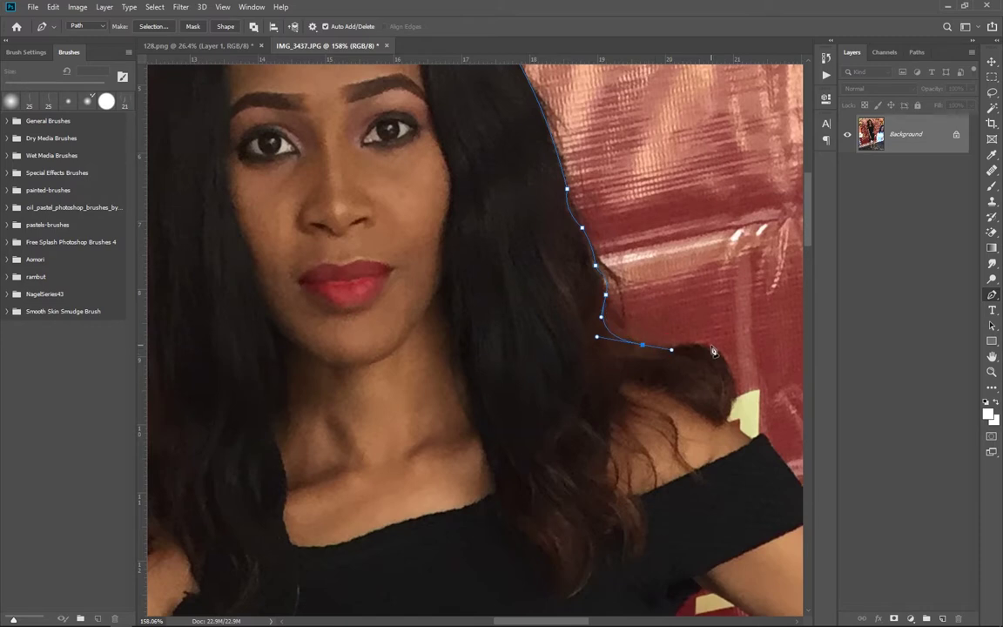
left_click_drag(682, 346, 695, 343)
left_click_drag(619, 388, 621, 400)
left_click(608, 434)
left_click(606, 461)
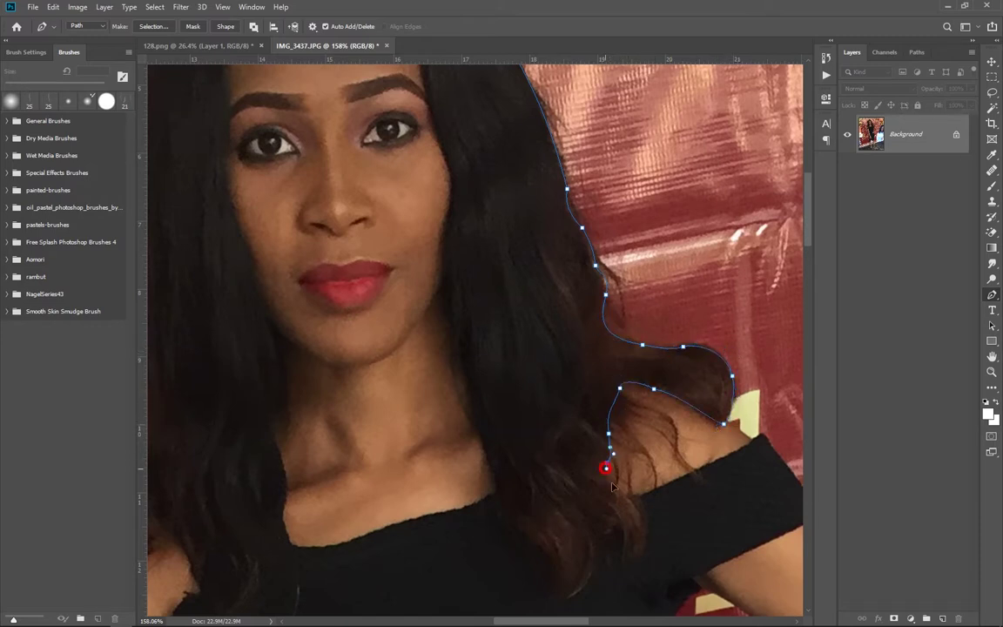
scroll(604, 463, "down", 3)
left_click(605, 385)
left_click(619, 394)
mouse_move(619, 457)
left_mouse_down()
mouse_move(596, 504)
mouse_move(566, 496)
left_mouse_up()
Trace the path along the neckline and up the neck toward the jaw
left_click(588, 444)
left_click(545, 463)
left_click(510, 428)
left_click(485, 368)
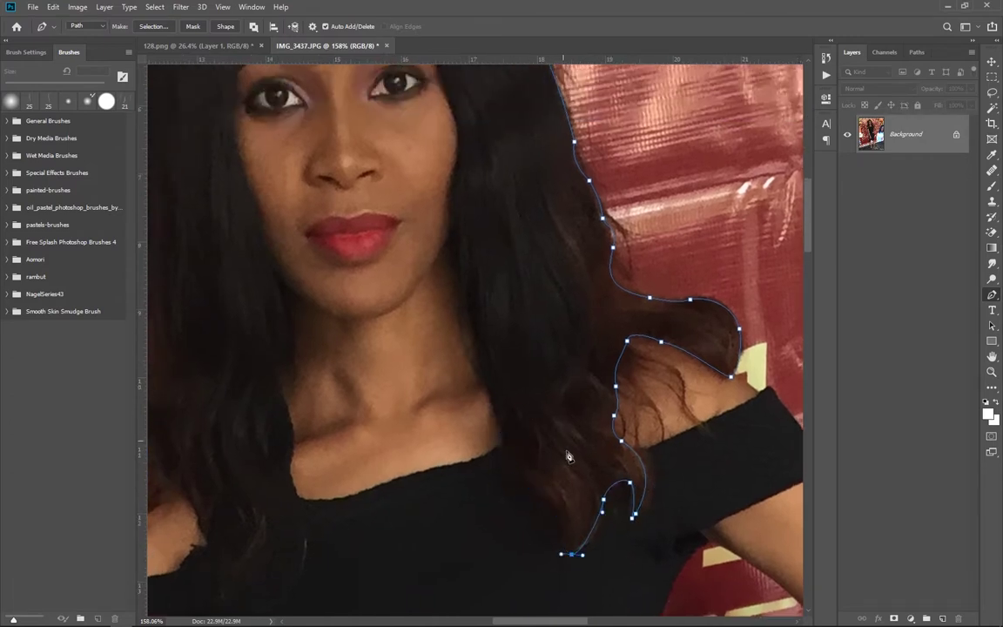
left_click(553, 508)
left_click(505, 458)
left_click_drag(484, 381, 472, 369)
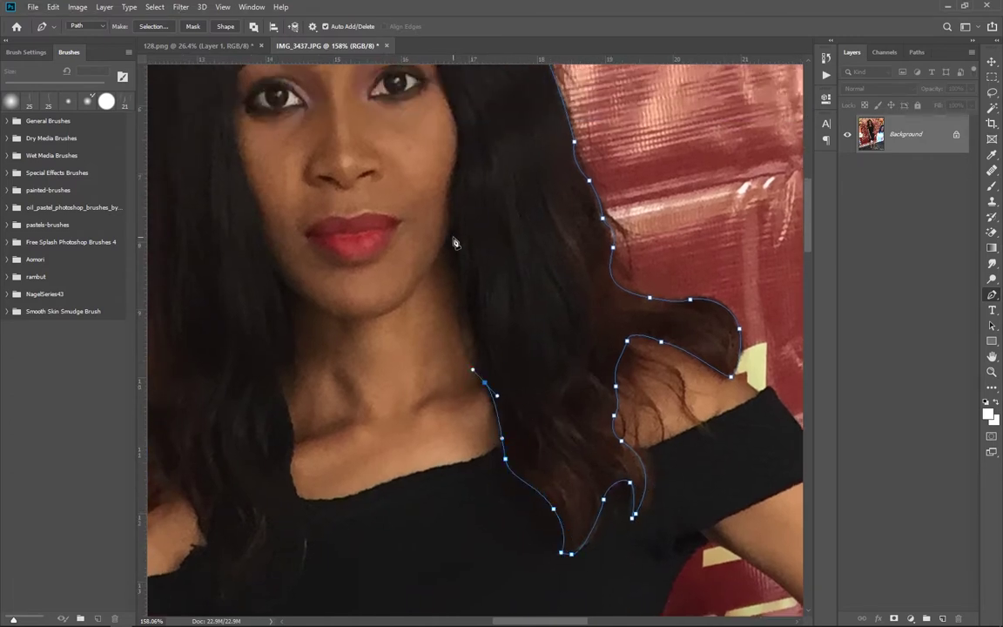
left_click_drag(453, 235, 451, 206)
Curve the path along the jawline and down the left side of the neck
scroll(458, 231, "up", 3)
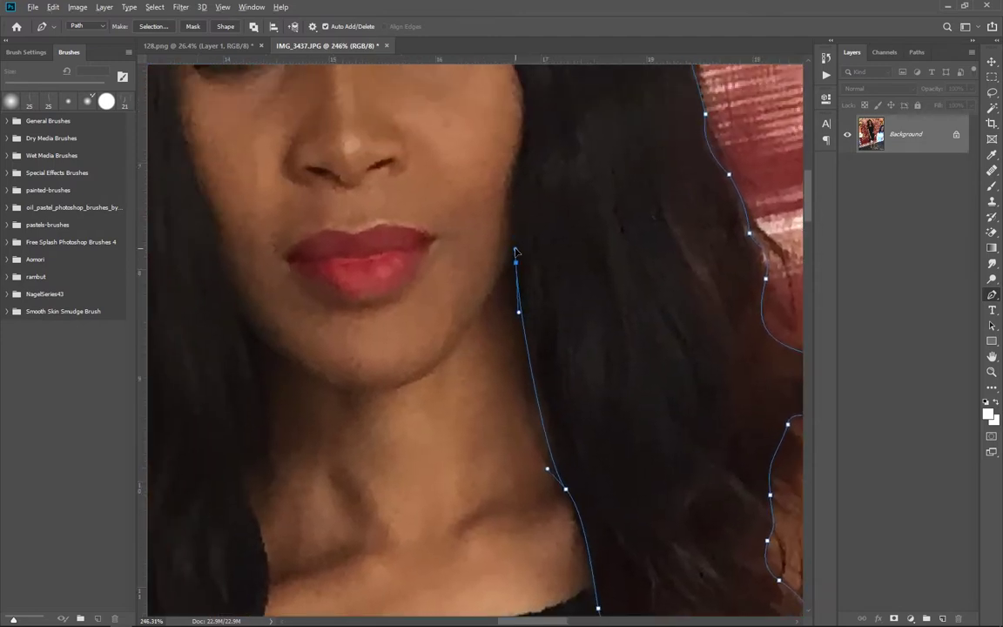
left_click_drag(514, 252, 486, 302)
mouse_move(266, 344)
left_mouse_down()
mouse_move(226, 319)
mouse_move(255, 348)
mouse_move(376, 275)
mouse_move(381, 328)
left_mouse_up()
scroll(229, 304, "down", 4)
scroll(438, 442, "down", 3)
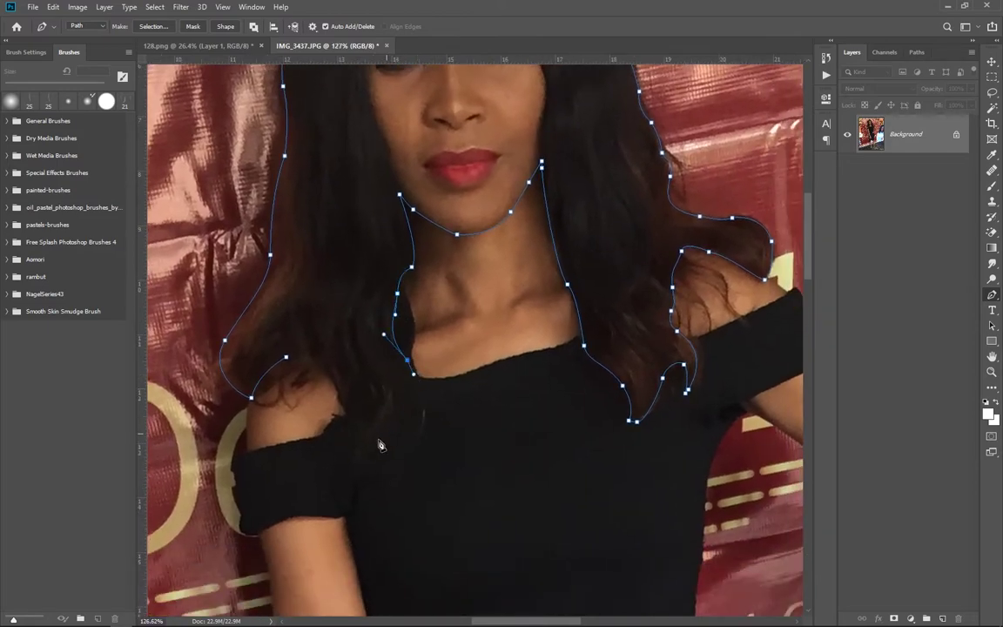
left_click_drag(386, 432, 372, 444)
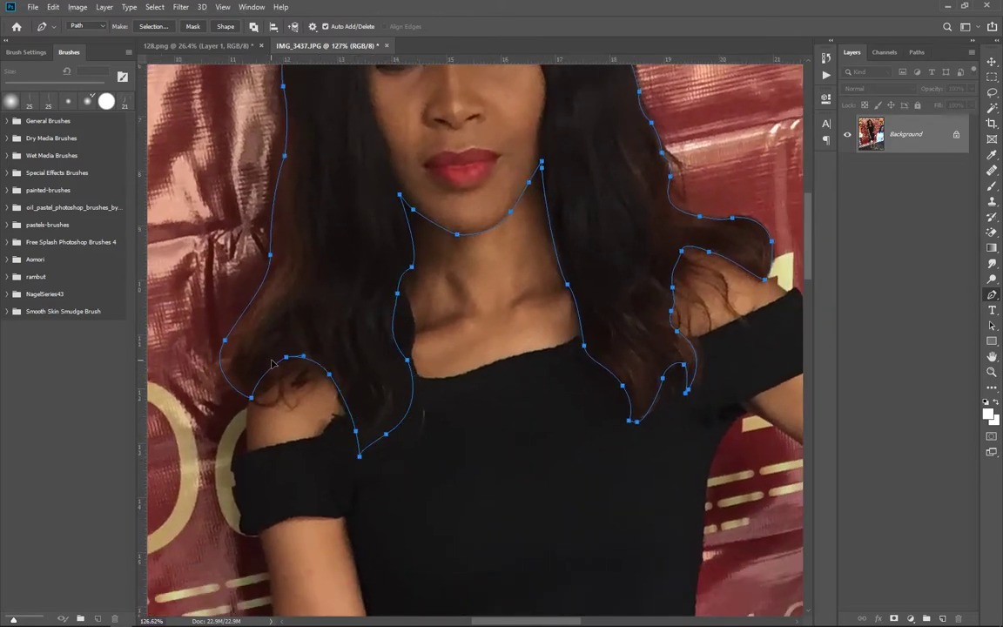
scroll(383, 335, "down", 3)
left_click_drag(487, 270, 441, 304)
Turn the closed path into a selection and copy the head onto its own Layer 1
right_click(481, 350)
left_click(462, 330)
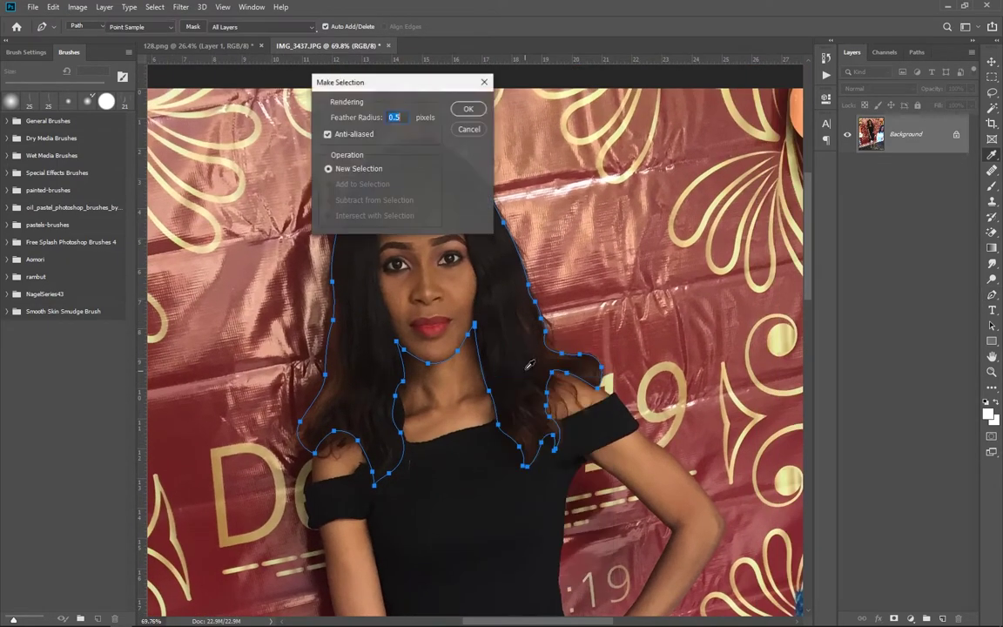
left_click(466, 107)
key("ctrl+j")
key("v")
left_click(906, 172)
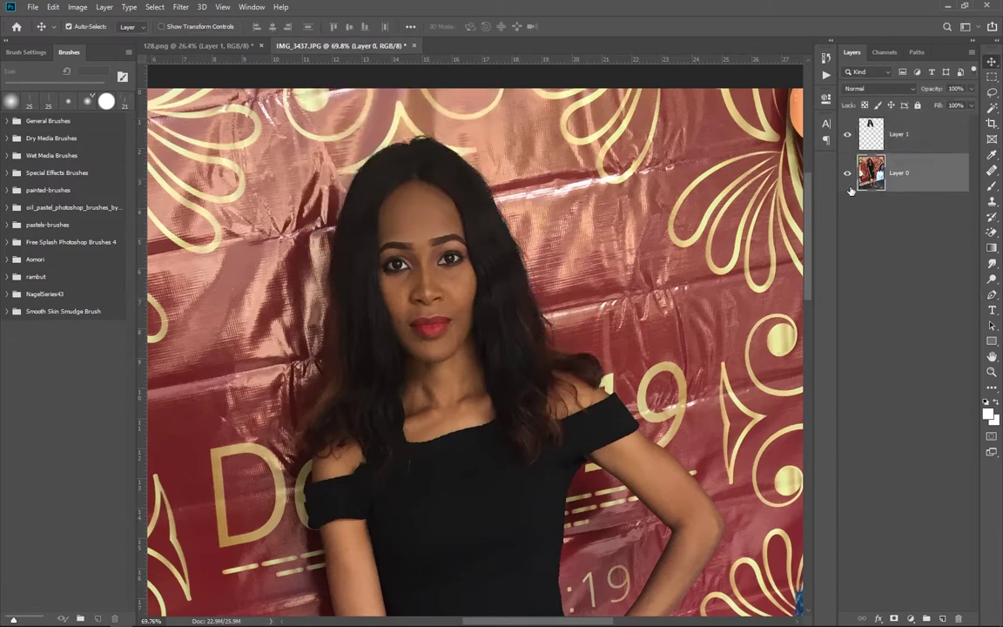
left_click_drag(452, 294, 453, 294)
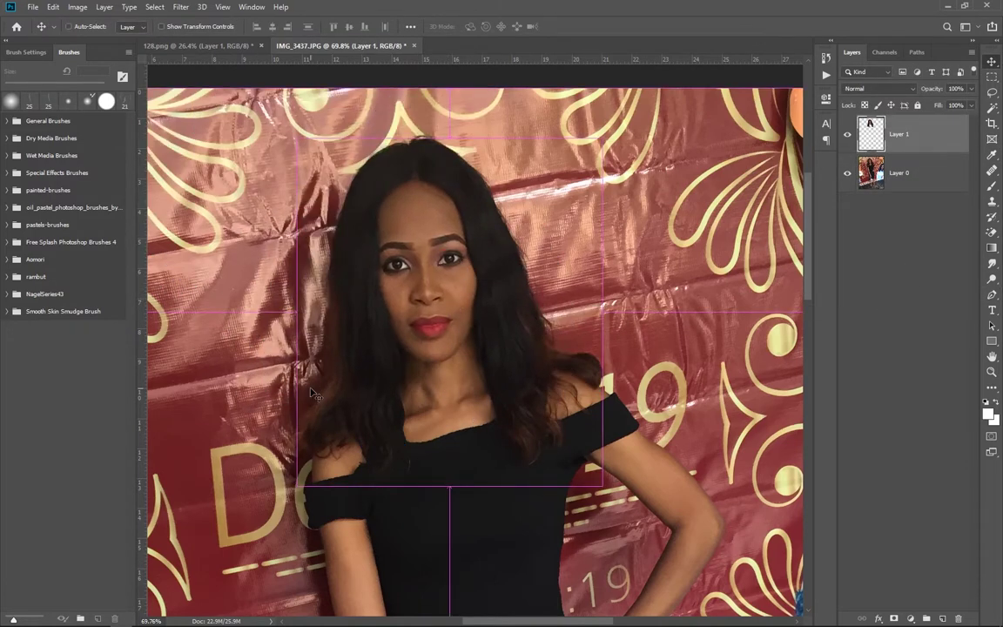
Create a new blank 1080 × 1350 document
key("ctrl+n")
left_click(366, 246)
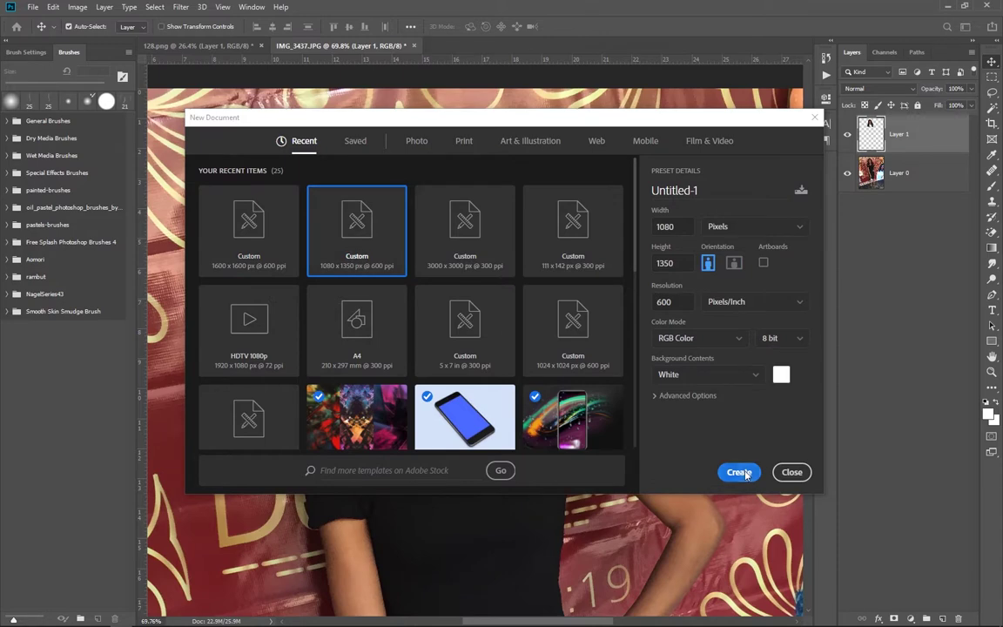
double_click(367, 248)
Drag the head cut-out layer from the photo into the new Untitled-1 document
left_click(348, 45)
left_click(466, 45)
left_click_drag(466, 53, 477, 257)
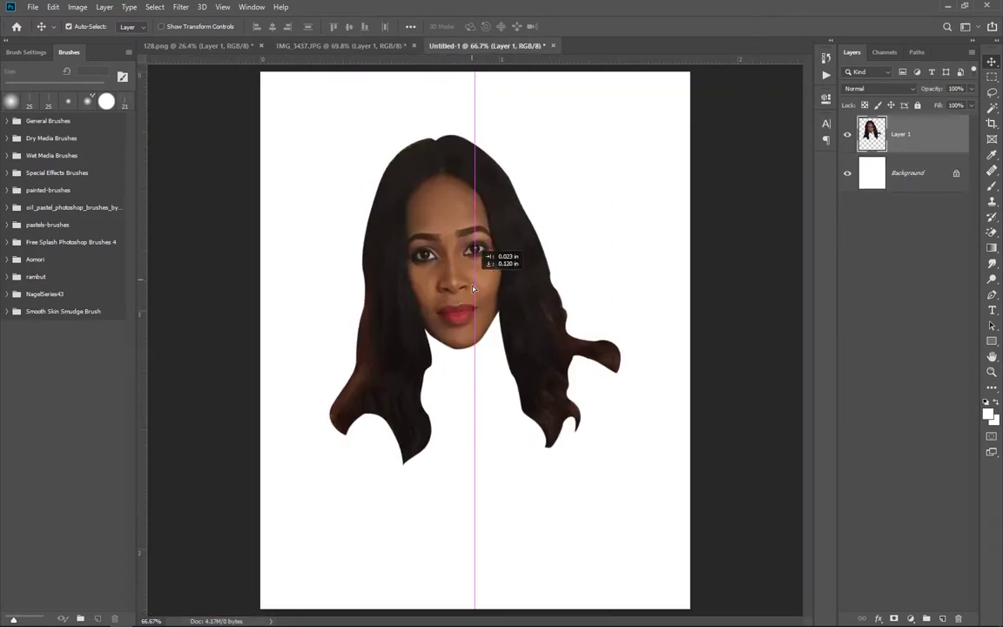
scroll(507, 329, "up", 5)
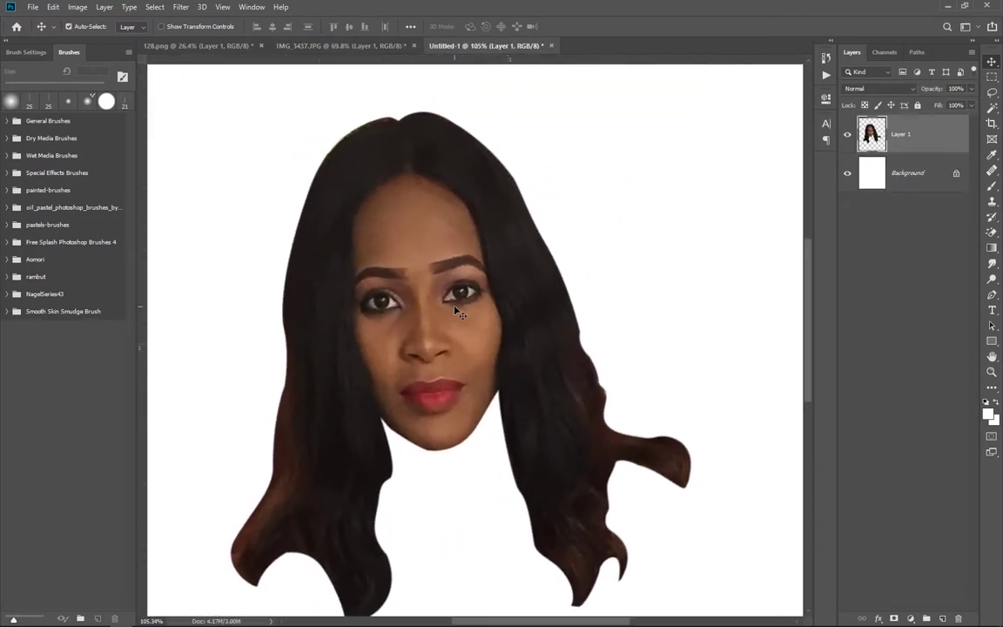
left_click(181, 7)
Apply Color Efex Pro 4's HDR Like recipe, with stronger Detail Extractor, contrast and saturation
mouse_move(322, 265)
left_click(369, 274)
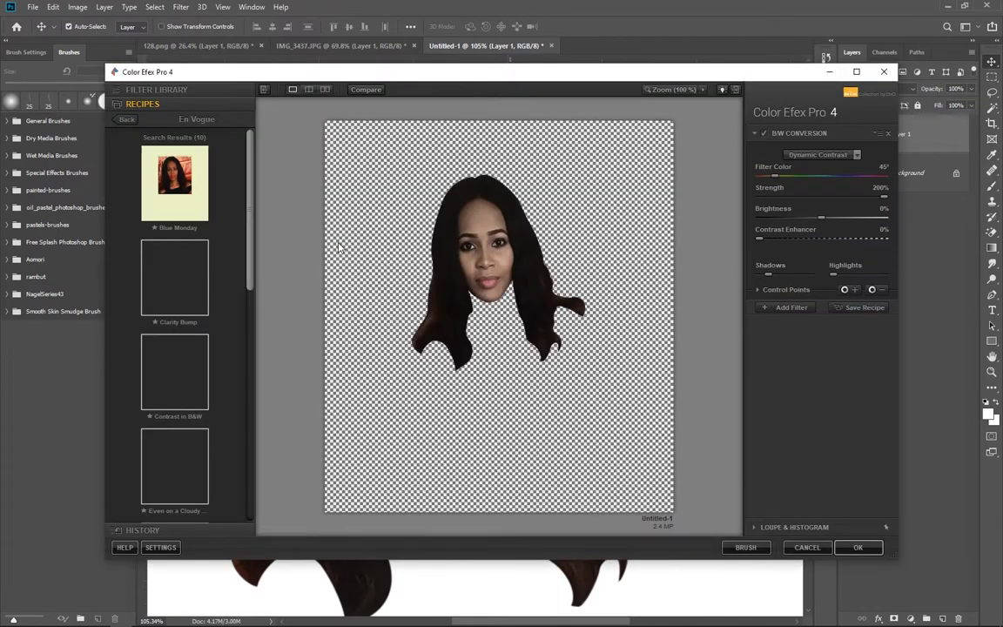
mouse_move(250, 214)
left_mouse_down()
mouse_move(260, 385)
mouse_move(250, 355)
left_mouse_up()
left_click(174, 309)
left_click(494, 274)
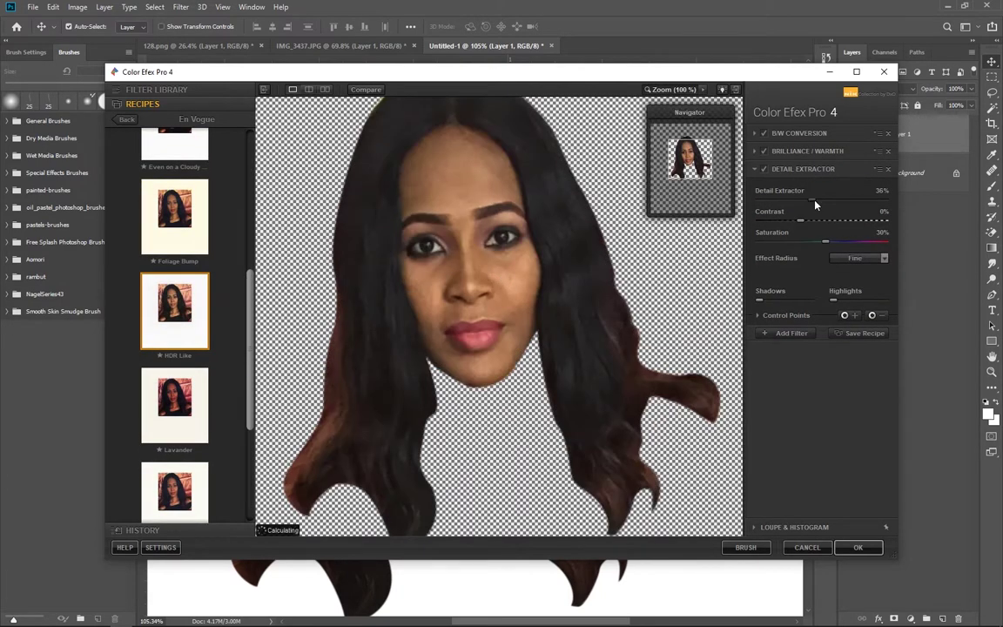
left_click_drag(811, 199, 881, 199)
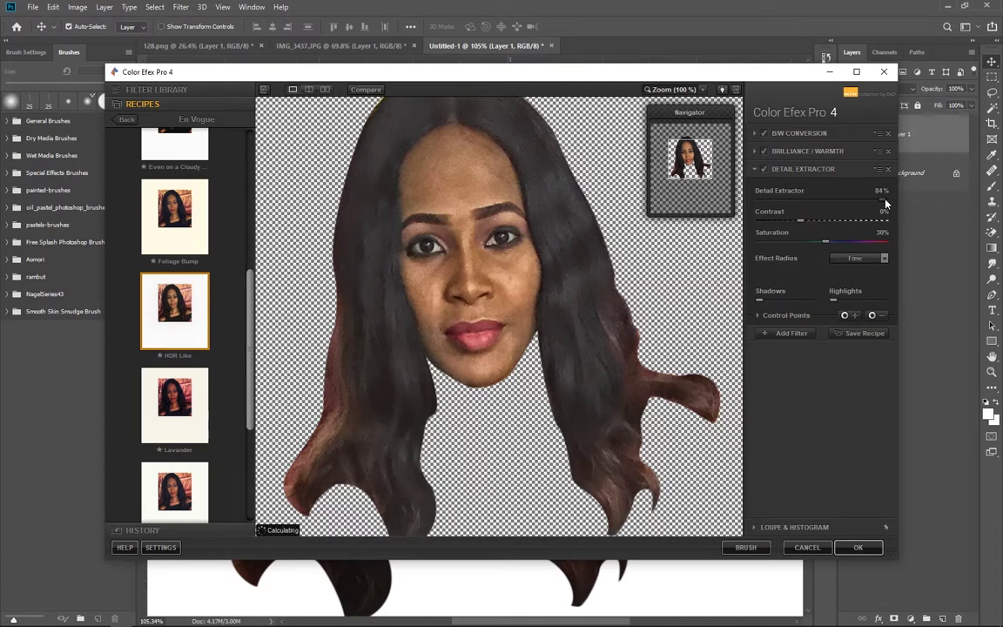
left_click_drag(800, 220, 833, 239)
key("Return")
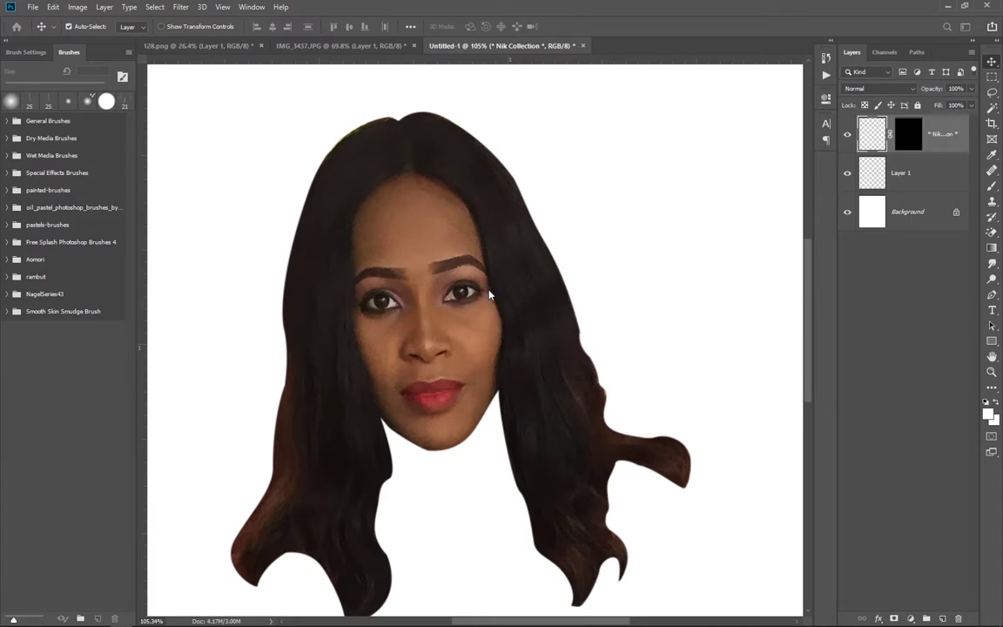
Hide the original head, duplicate the HDR layer, and load the Skin smooth smudge brush at 25 px
scroll(470, 357, "up", 2)
scroll(470, 358, "up", 1)
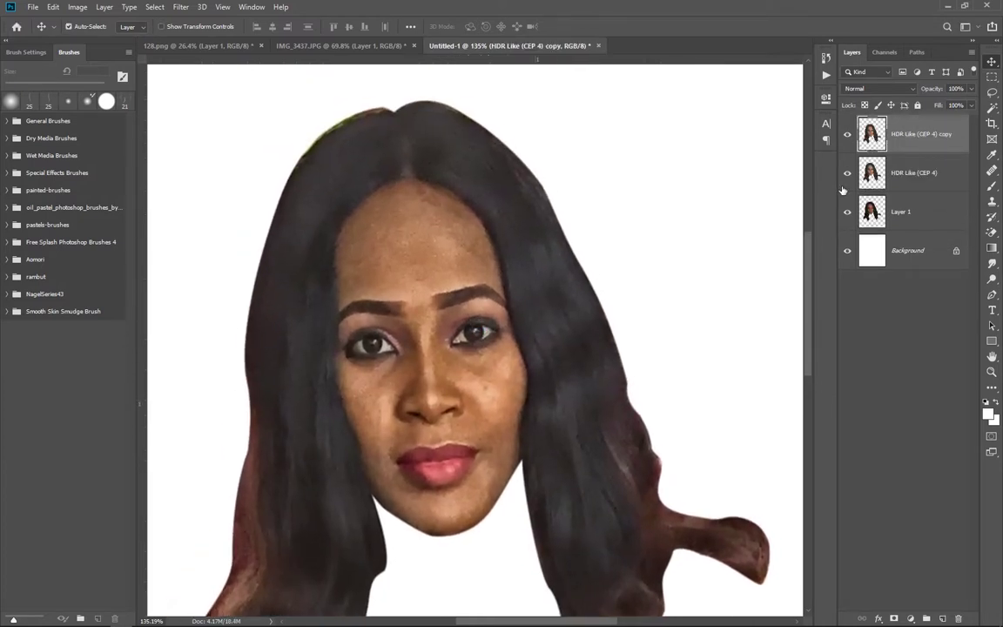
left_click(844, 153, "alt")
left_click(847, 211)
left_click(991, 263)
left_click(7, 310)
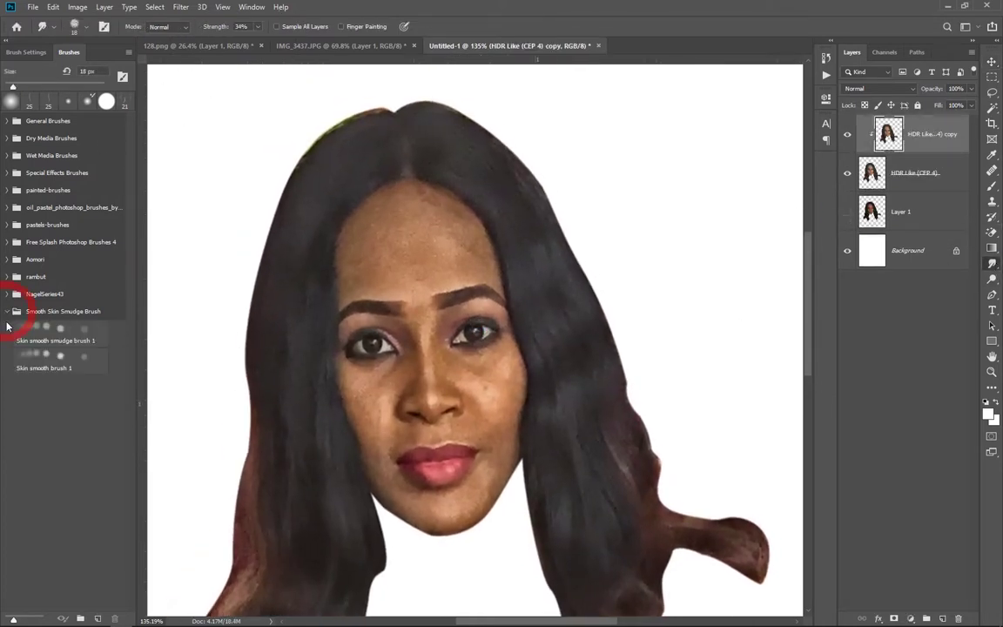
left_click(56, 335)
scroll(360, 287, "up", 2)
mouse_move(382, 238)
left_mouse_down()
mouse_move(369, 190)
mouse_move(420, 145)
mouse_move(416, 161)
mouse_move(468, 190)
mouse_move(422, 155)
mouse_move(504, 217)
mouse_move(509, 235)
mouse_move(459, 202)
mouse_move(504, 184)
mouse_move(459, 161)
mouse_move(478, 172)
mouse_move(396, 170)
mouse_move(385, 210)
mouse_move(432, 223)
mouse_move(456, 212)
left_mouse_up()
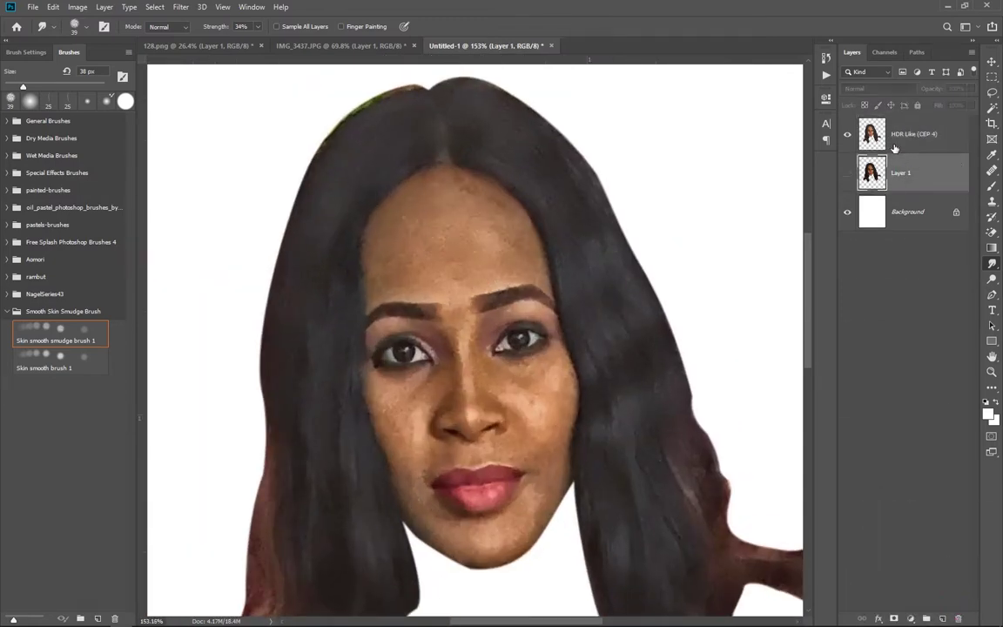
left_click_drag(894, 149, 896, 122)
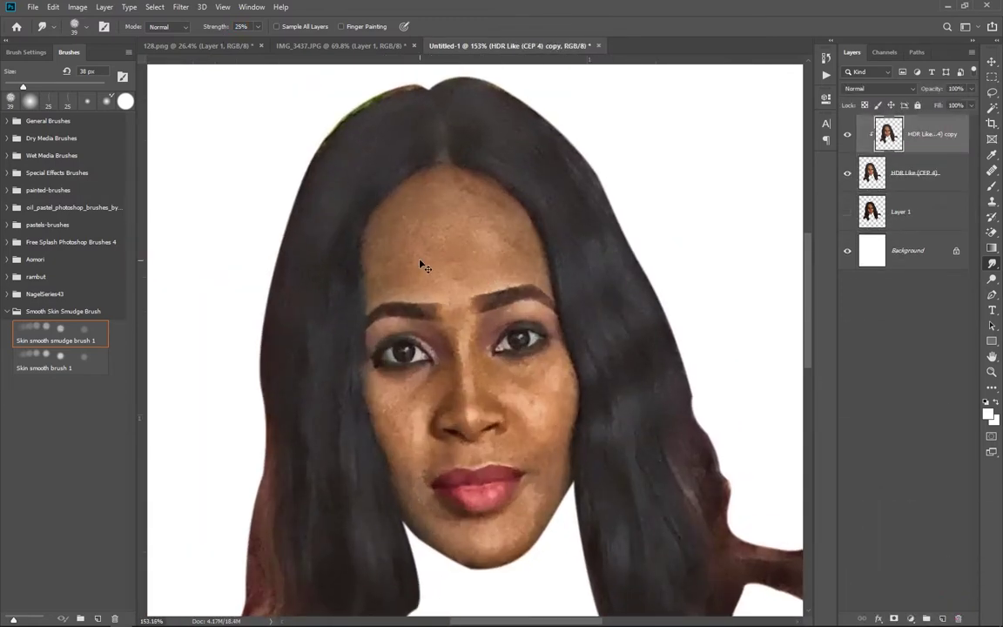
scroll(422, 266, "up", 5)
key("bracketleft")
key("bracketleft")
key("bracketleft")
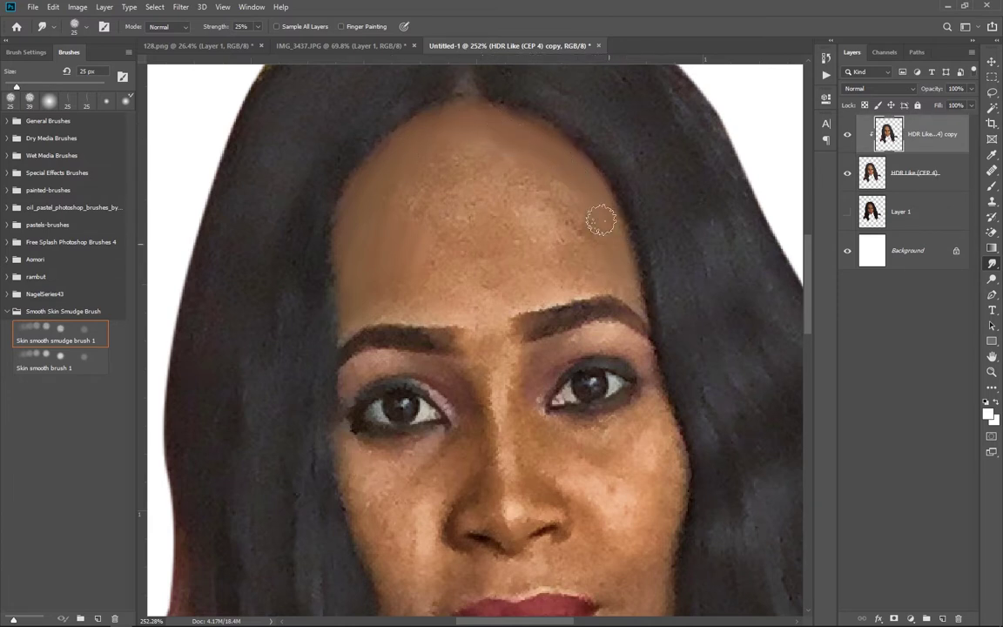
Smudge the forehead skin smooth across its left, right and lower areas
mouse_move(600, 217)
left_mouse_down()
mouse_move(595, 249)
mouse_move(548, 286)
left_mouse_up()
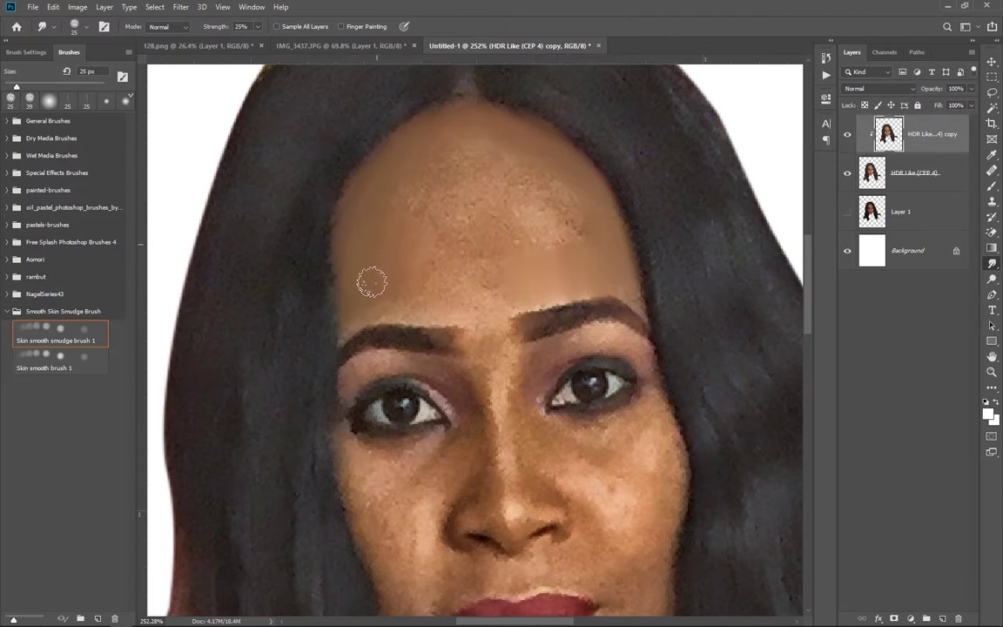
mouse_move(369, 269)
left_mouse_down()
mouse_move(452, 126)
mouse_move(385, 201)
left_mouse_up()
mouse_move(391, 158)
left_mouse_down()
mouse_move(435, 169)
mouse_move(502, 214)
mouse_move(436, 174)
mouse_move(544, 195)
mouse_move(553, 217)
mouse_move(506, 155)
mouse_move(513, 198)
left_mouse_up()
key("bracketright")
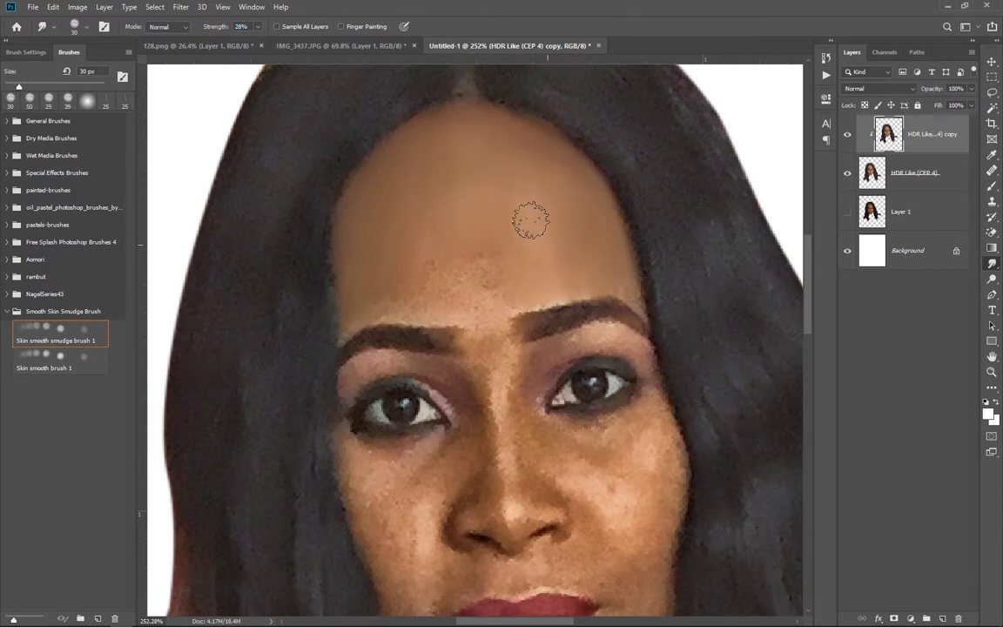
mouse_move(432, 181)
left_mouse_down()
mouse_move(455, 197)
mouse_move(530, 209)
mouse_move(418, 167)
mouse_move(417, 237)
left_mouse_up()
mouse_move(457, 190)
left_mouse_down()
mouse_move(348, 255)
mouse_move(357, 277)
mouse_move(383, 266)
mouse_move(501, 281)
left_mouse_up()
mouse_move(435, 257)
left_mouse_down()
mouse_move(609, 237)
mouse_move(557, 200)
left_mouse_up()
left_click_drag(447, 168, 406, 248)
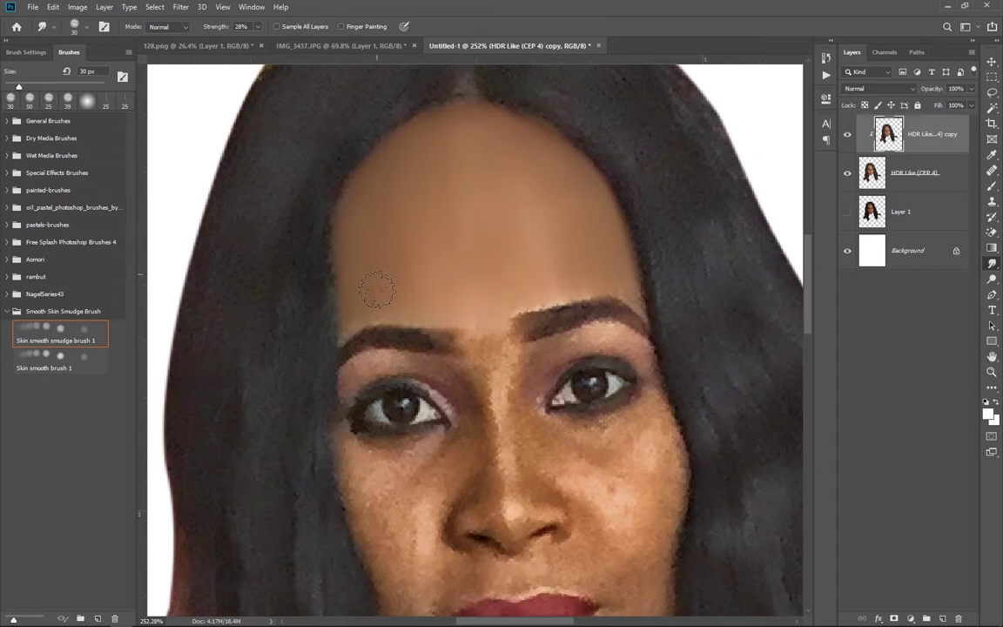
left_click_drag(496, 414, 477, 319)
key("bracketleft")
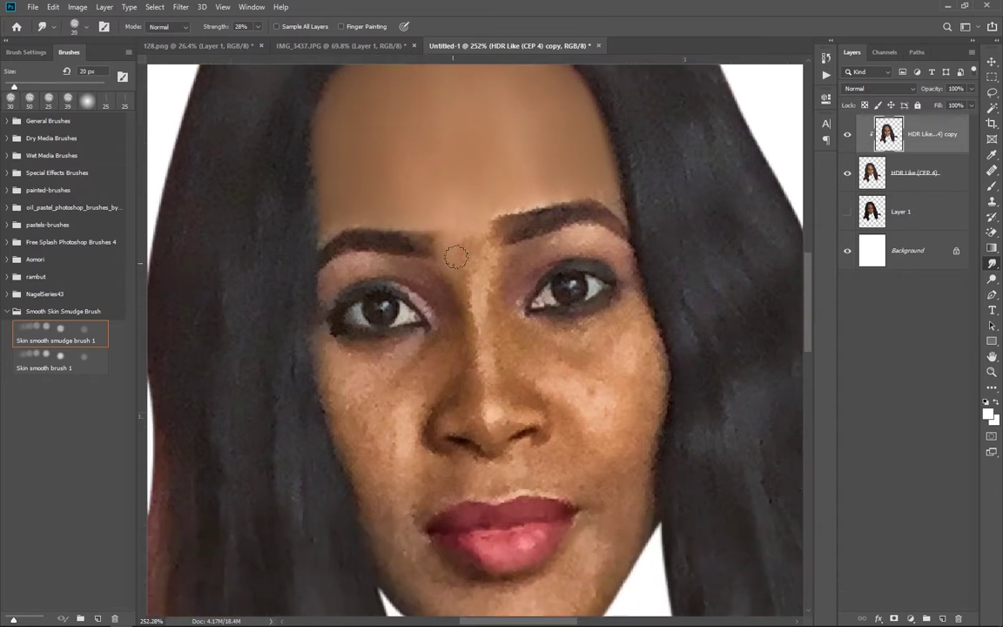
Smooth the skin between the brows, below both eyes and up toward the brow
left_click_drag(479, 204, 476, 294)
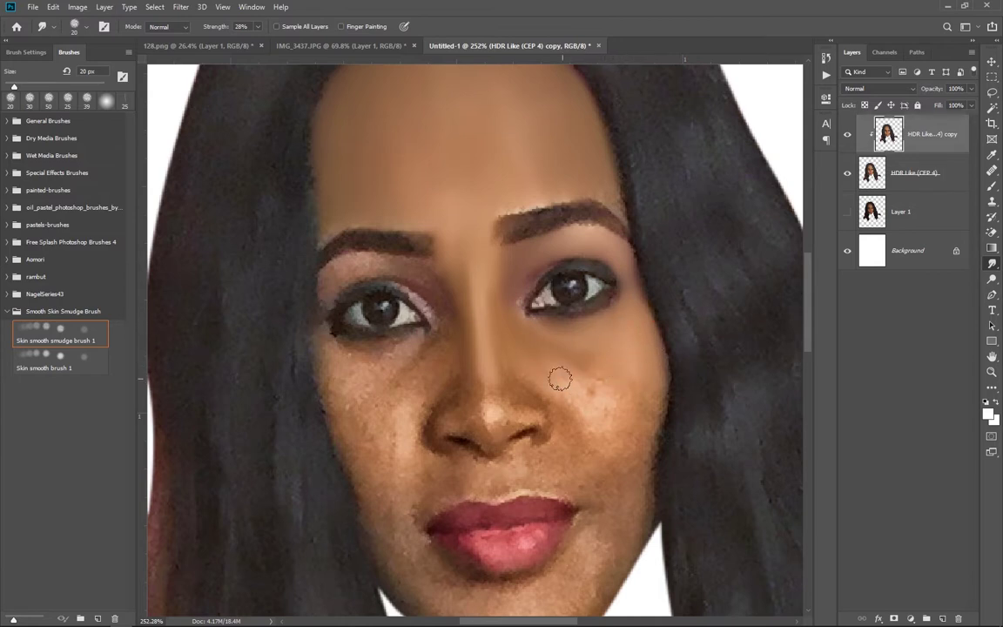
mouse_move(559, 378)
left_mouse_down()
mouse_move(607, 383)
mouse_move(610, 407)
left_mouse_up()
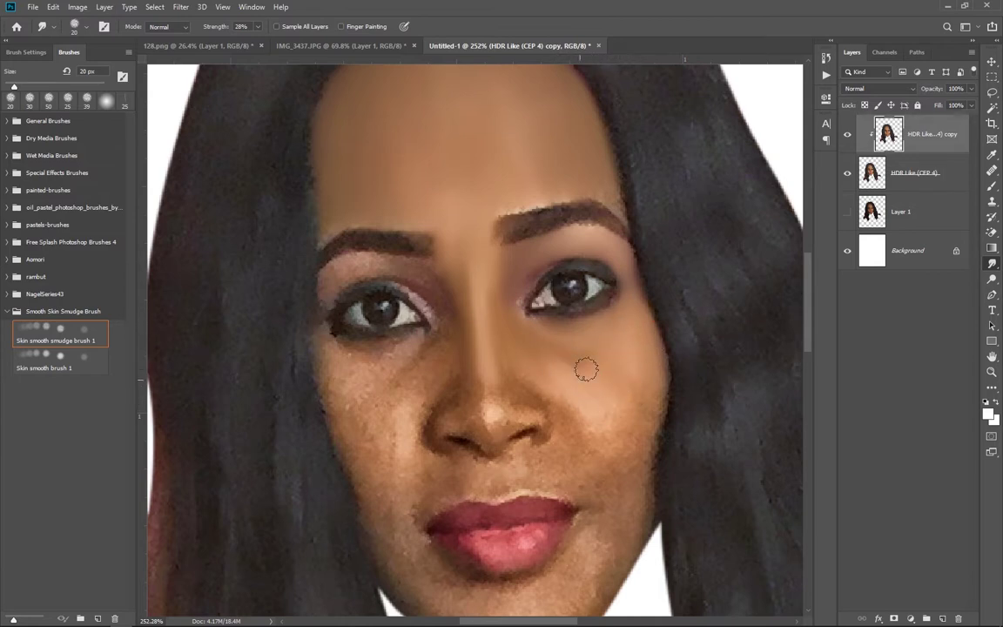
left_click_drag(580, 346, 606, 390)
scroll(493, 313, "down", 1)
scroll(493, 314, "left", 1)
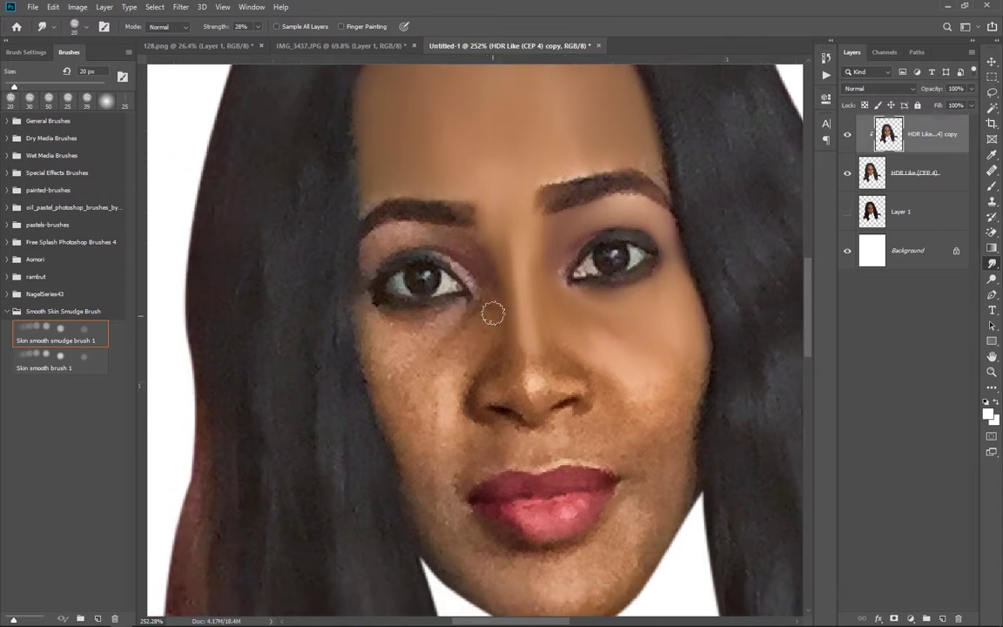
mouse_move(472, 365)
left_mouse_down()
mouse_move(449, 320)
mouse_move(477, 321)
mouse_move(389, 358)
left_mouse_up()
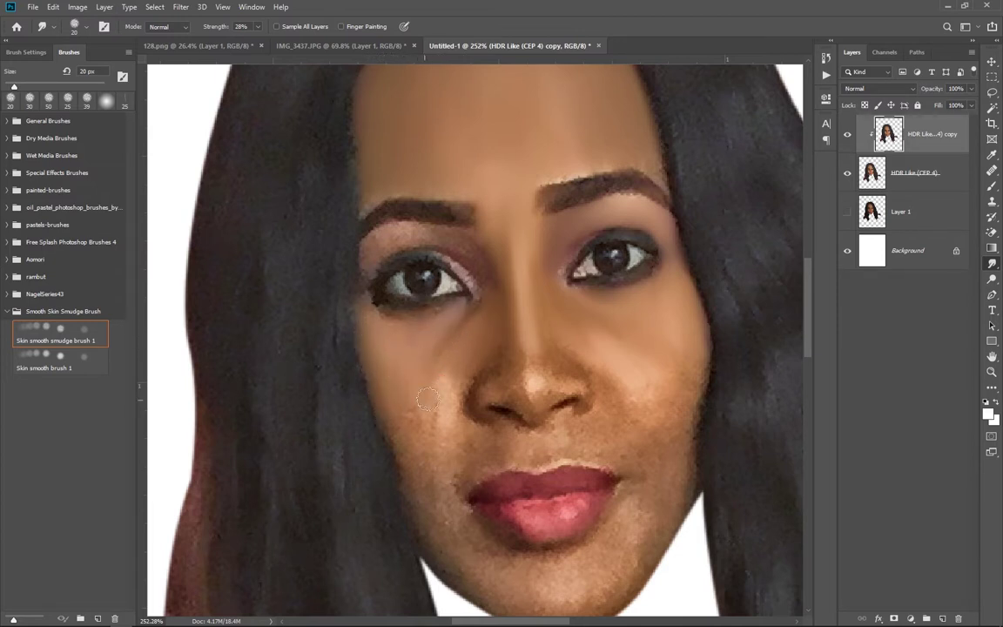
left_click_drag(387, 330, 429, 332)
mouse_move(370, 257)
left_mouse_down()
mouse_move(406, 235)
mouse_move(450, 241)
left_mouse_up()
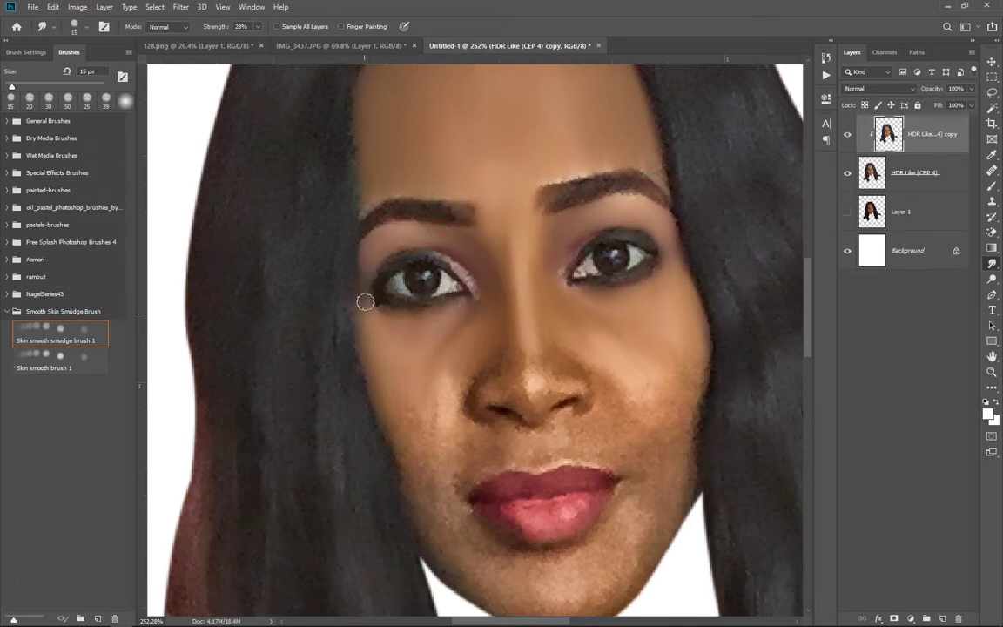
scroll(409, 266, "down", 2)
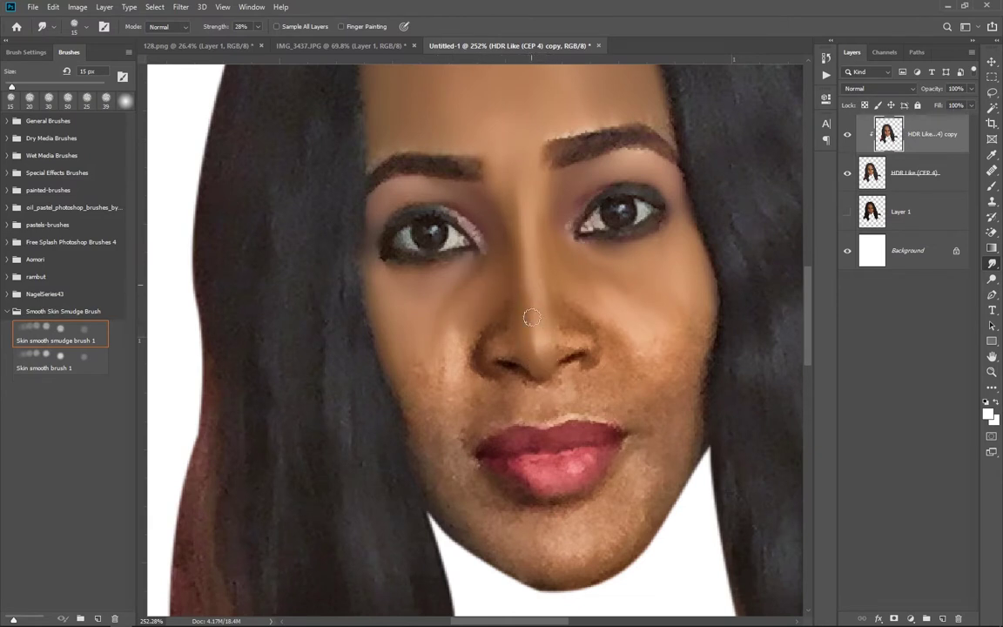
Smooth the nose bridge, the skin around the nose and the right cheek
left_click_drag(527, 218, 535, 274)
left_click_drag(552, 317, 564, 333)
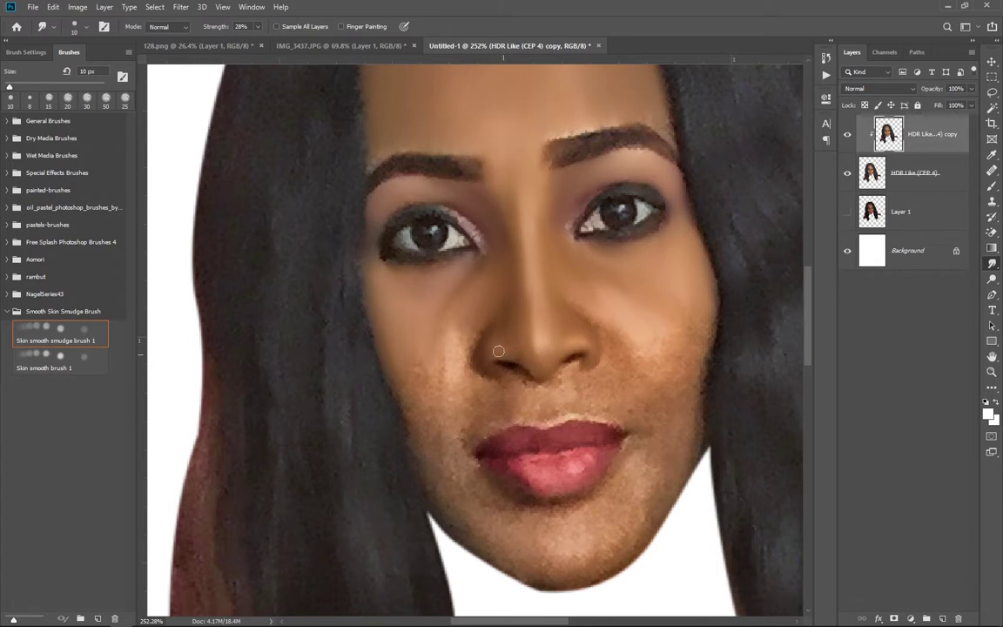
left_click_drag(498, 333, 481, 330)
key("bracketright")
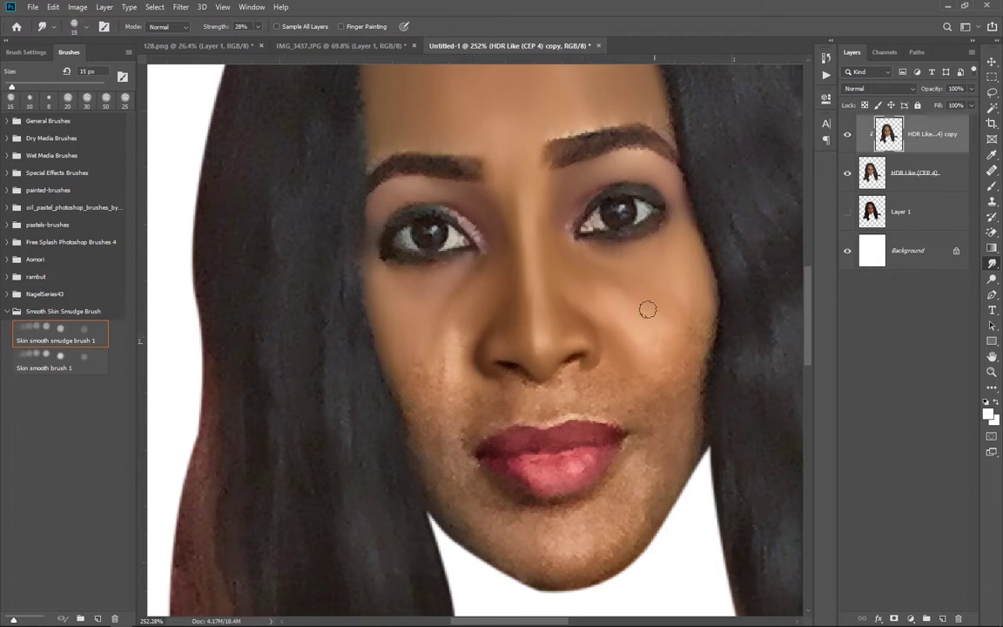
left_click_drag(677, 332, 638, 335)
key("bracketright")
key("bracketright")
Smooth both cheeks down along the jaw to the chin with a 25 px brush
left_click_drag(420, 405, 469, 395)
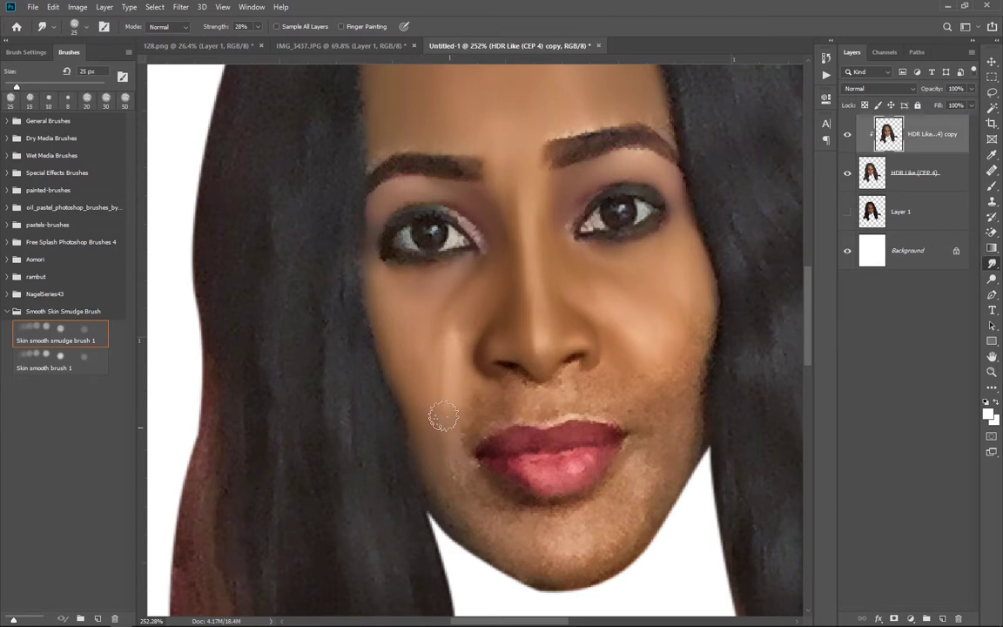
left_click_drag(436, 415, 459, 514)
mouse_move(435, 417)
left_mouse_down()
mouse_move(499, 555)
mouse_move(564, 587)
mouse_move(623, 566)
mouse_move(662, 490)
mouse_move(600, 566)
mouse_move(537, 575)
mouse_move(557, 509)
mouse_move(620, 544)
mouse_move(537, 537)
mouse_move(635, 538)
mouse_move(585, 501)
left_mouse_up()
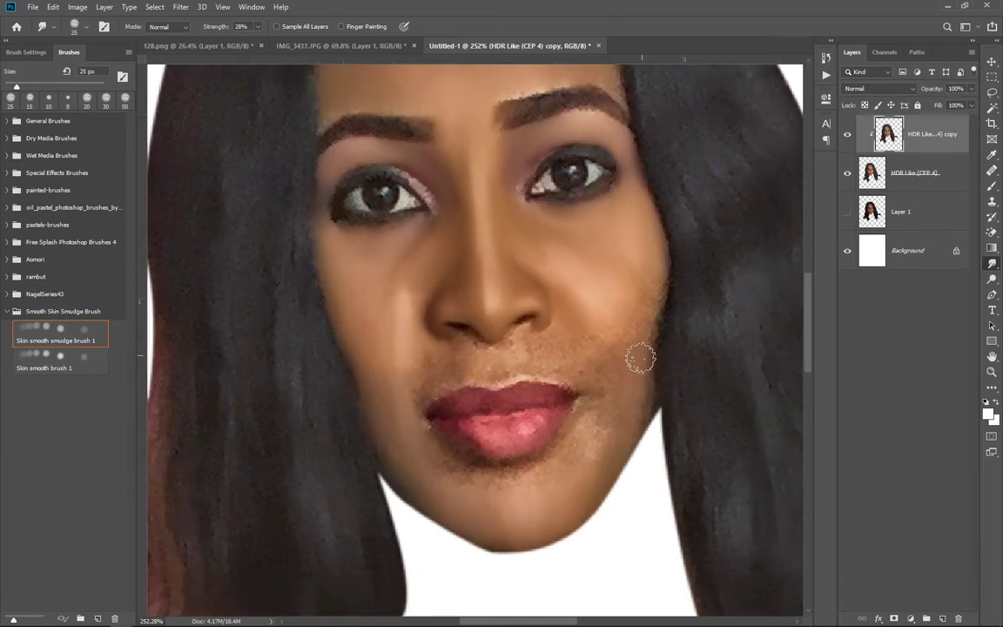
mouse_move(654, 278)
left_mouse_down()
mouse_move(642, 405)
mouse_move(610, 340)
mouse_move(599, 352)
mouse_move(599, 472)
mouse_move(636, 425)
left_mouse_up()
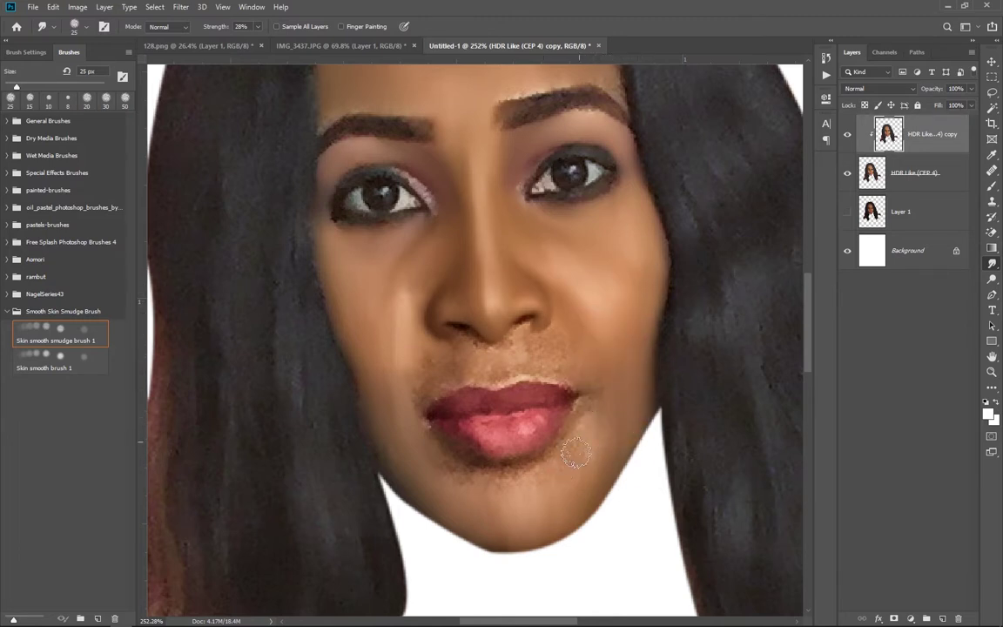
left_click_drag(544, 493, 439, 461)
key("bracketleft")
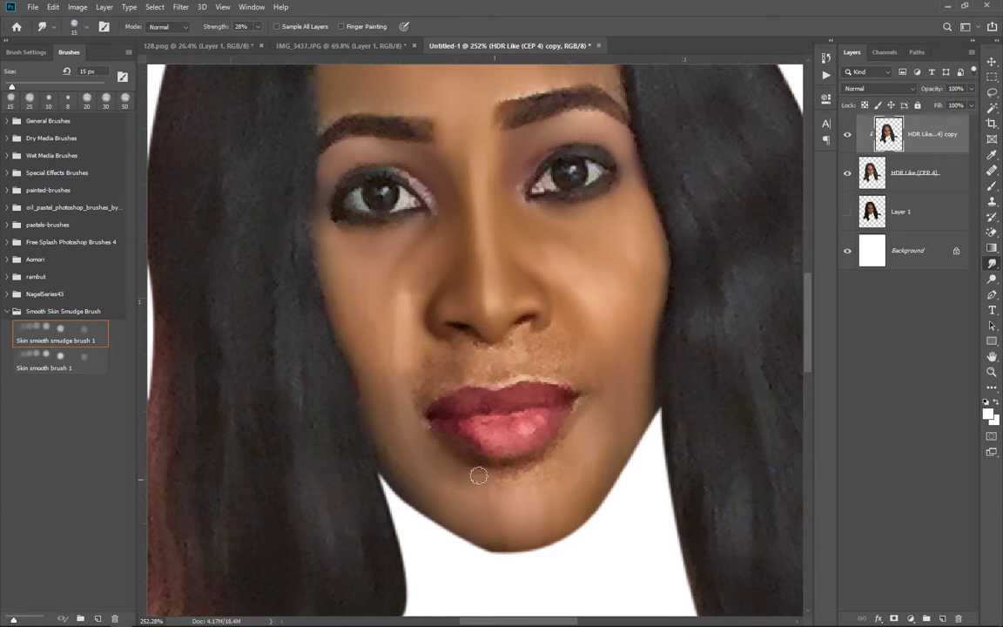
Soften the chin below the lower lip and the lip edges with a 9–10 px brush
left_click_drag(477, 475, 552, 486)
left_click_drag(474, 466, 553, 445)
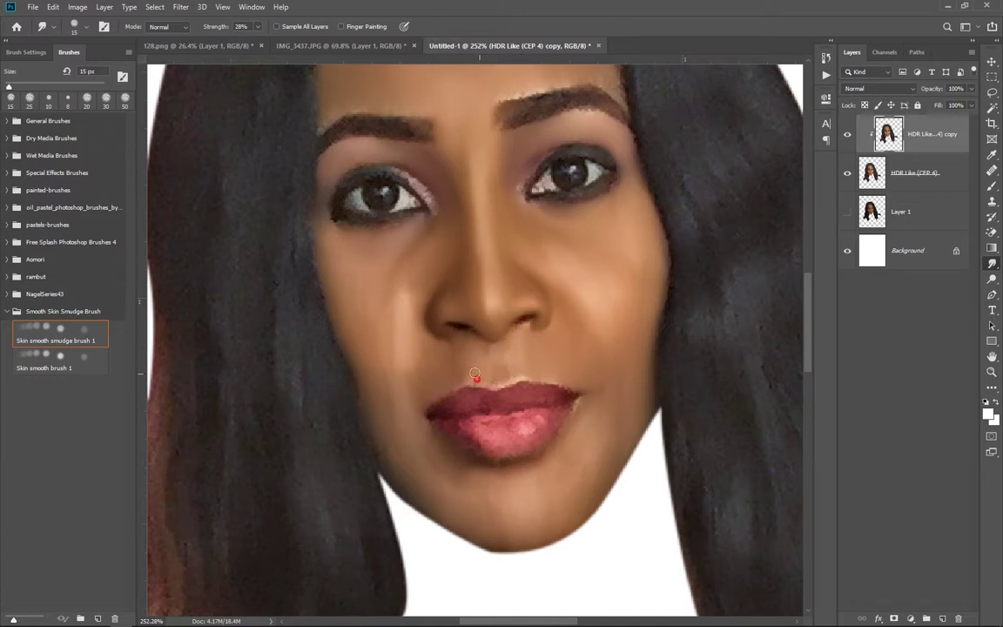
key("bracketleft")
key("bracketleft")
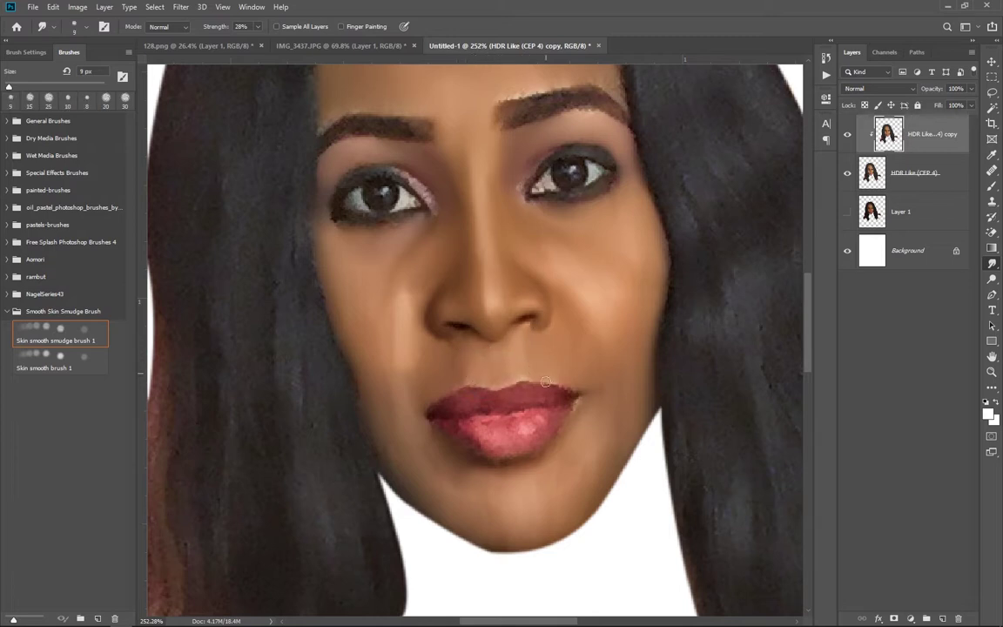
left_click_drag(544, 381, 576, 413)
left_click_drag(432, 438, 447, 448)
key("bracketright")
left_click_drag(493, 436, 461, 453)
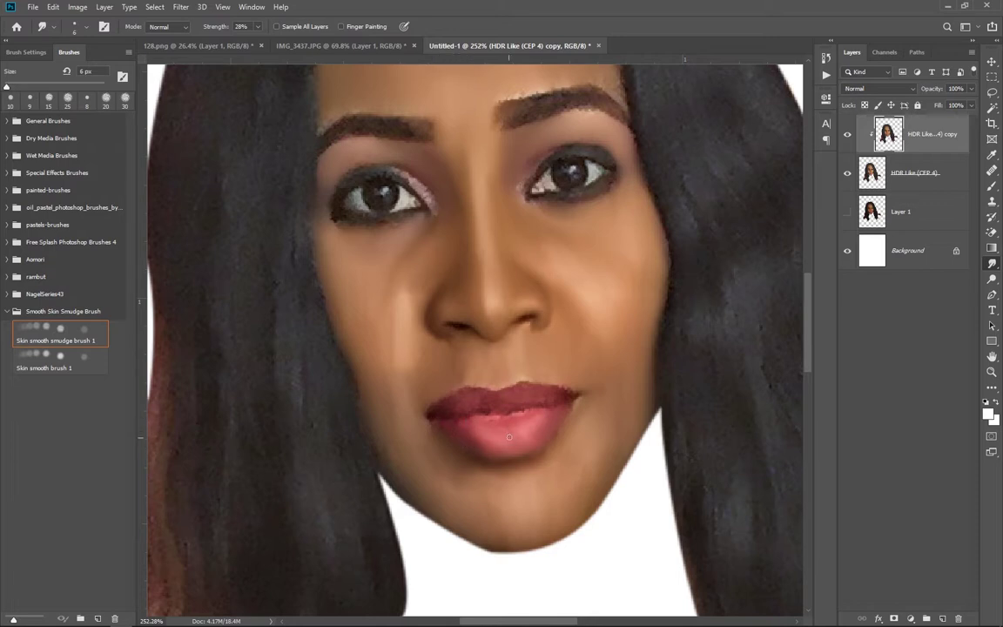
left_click_drag(509, 436, 542, 436)
Smudge the left jawline and both cheeks with a 29 px brush
scroll(562, 430, "up", 1)
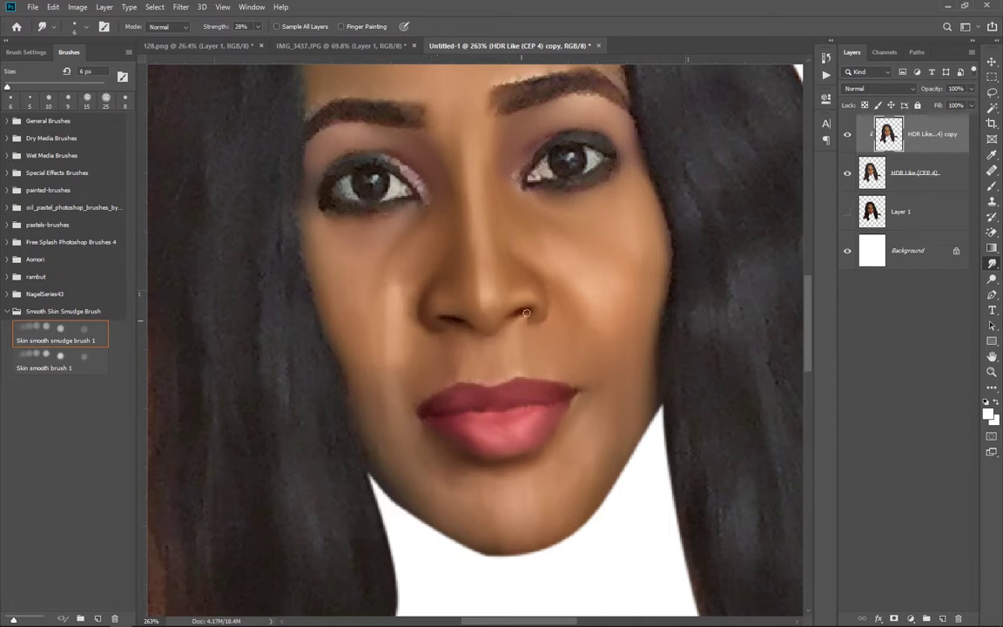
key("bracketright")
key("bracketright")
key("bracketright")
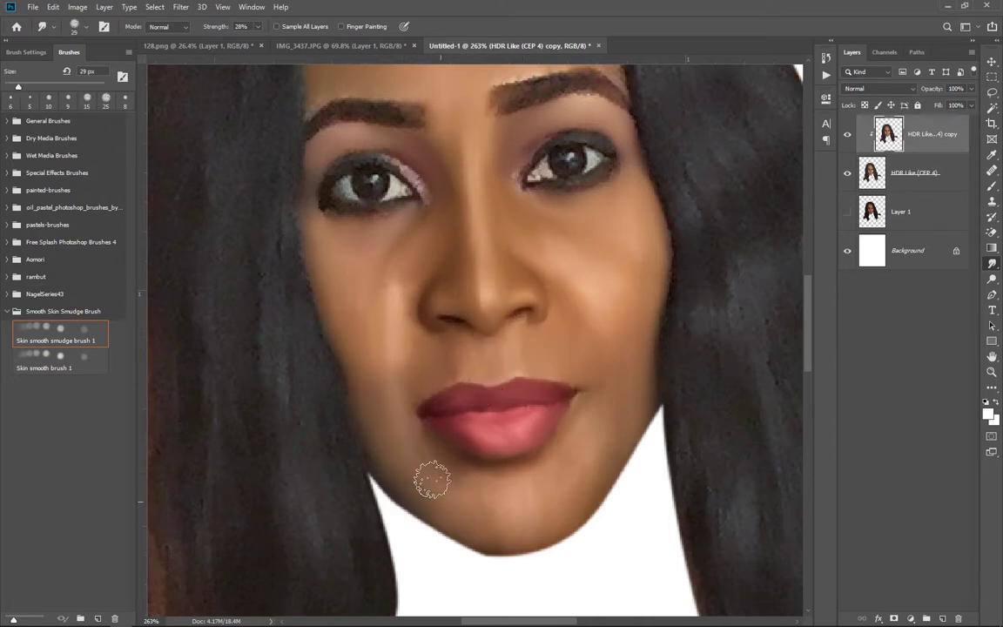
left_click_drag(367, 437, 406, 486)
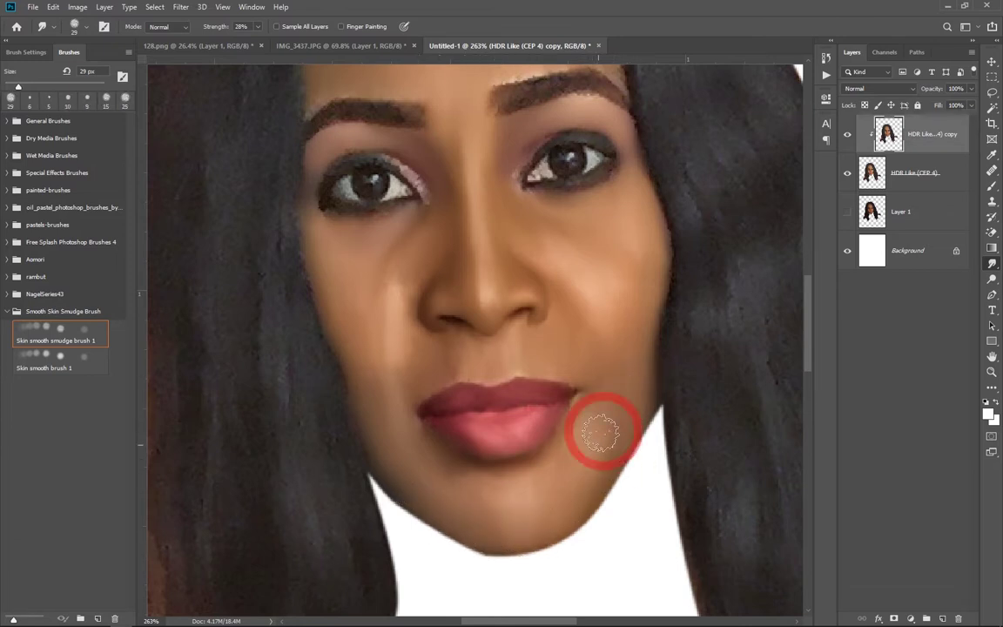
left_click_drag(630, 399, 564, 473)
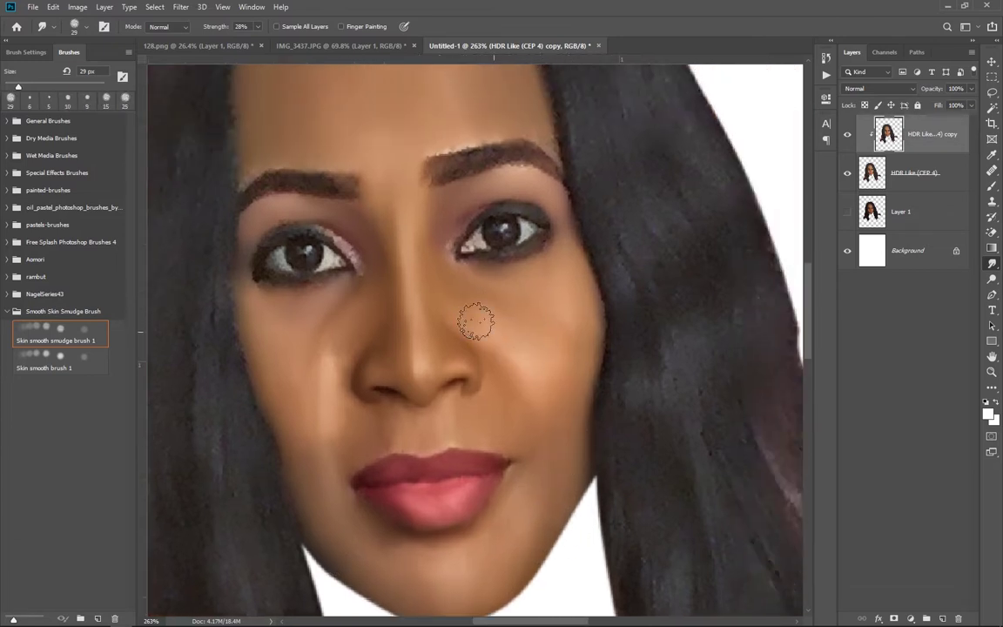
left_click_drag(563, 404, 566, 450)
left_click_drag(467, 494, 546, 446)
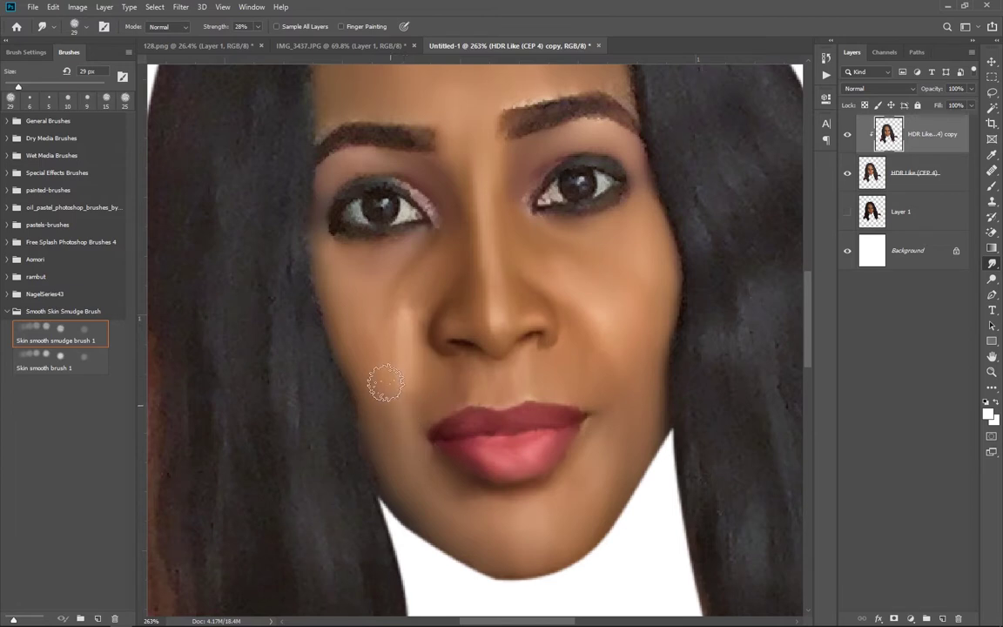
left_click_drag(358, 286, 375, 282)
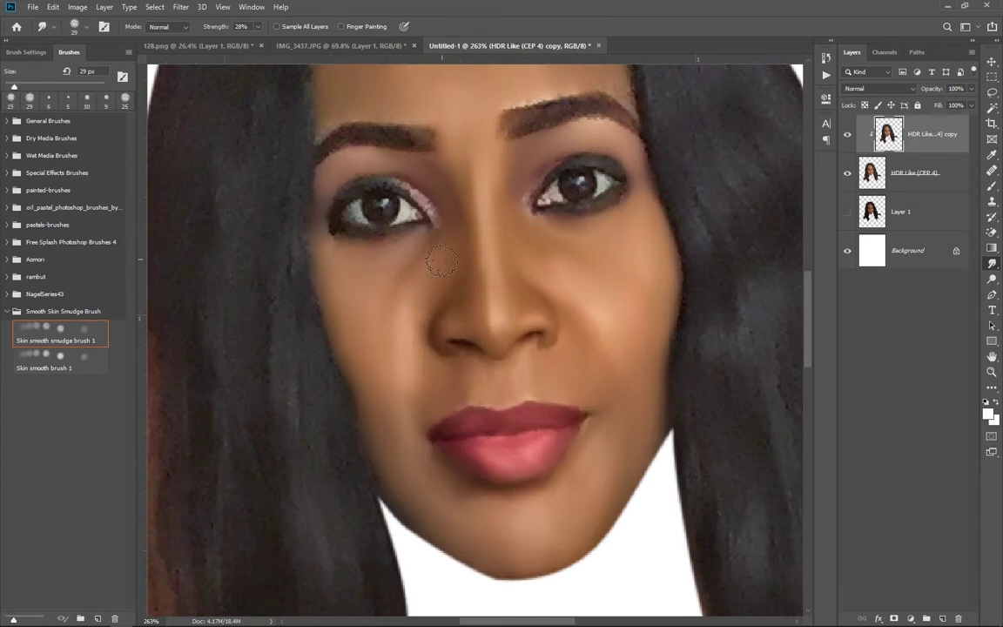
Dab the right cheek smooth and tidy the right eyebrow edge with an 8 px brush
left_click(619, 341)
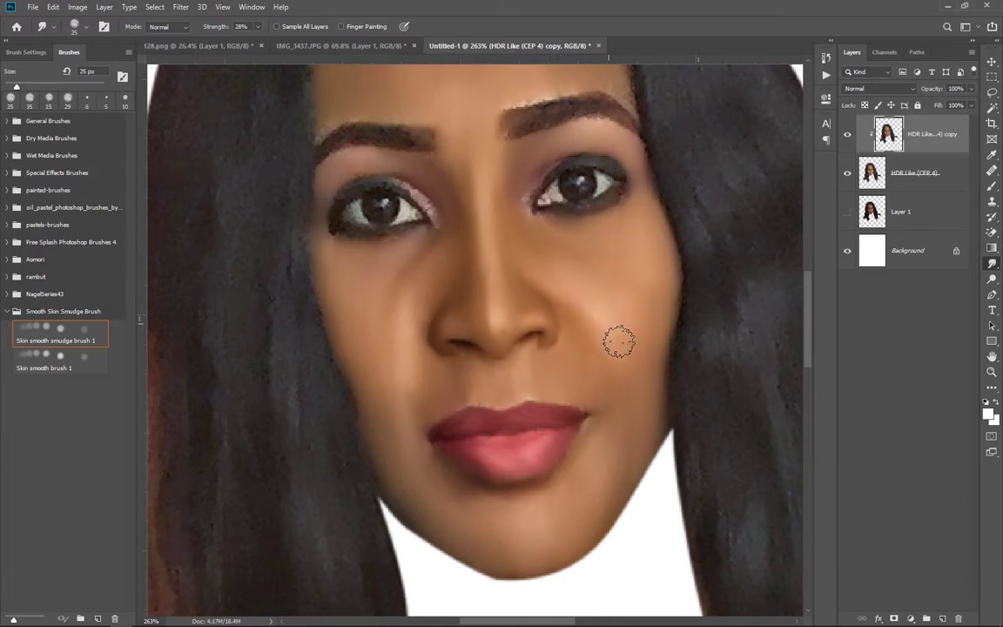
scroll(577, 392, "up", 3)
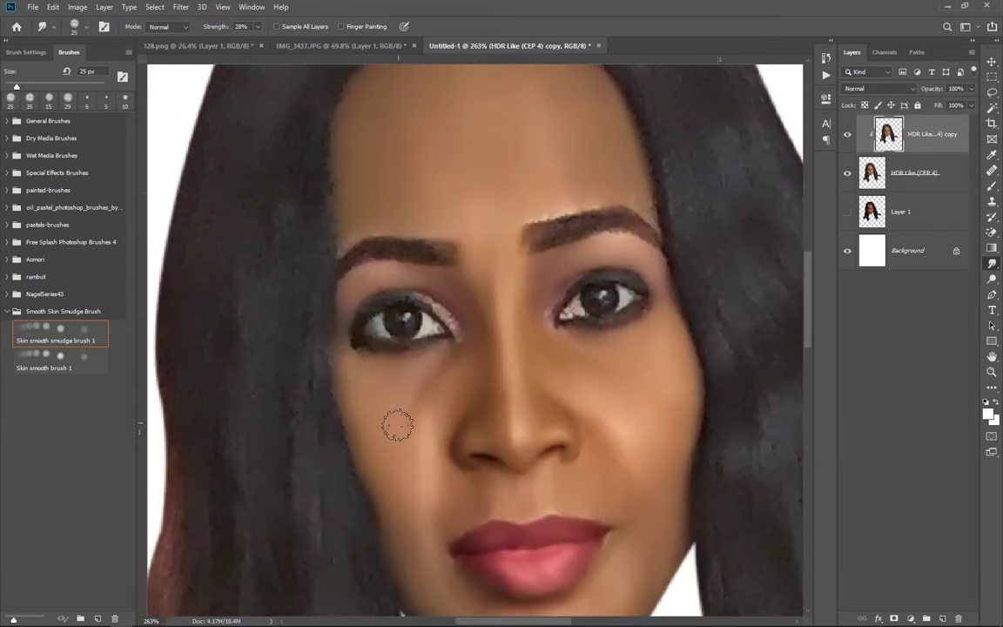
left_click(663, 405)
mouse_move(588, 497)
left_mouse_down()
mouse_move(548, 487)
mouse_move(528, 504)
mouse_move(604, 515)
left_mouse_up()
key("bracketright")
key("bracketright")
key("bracketright")
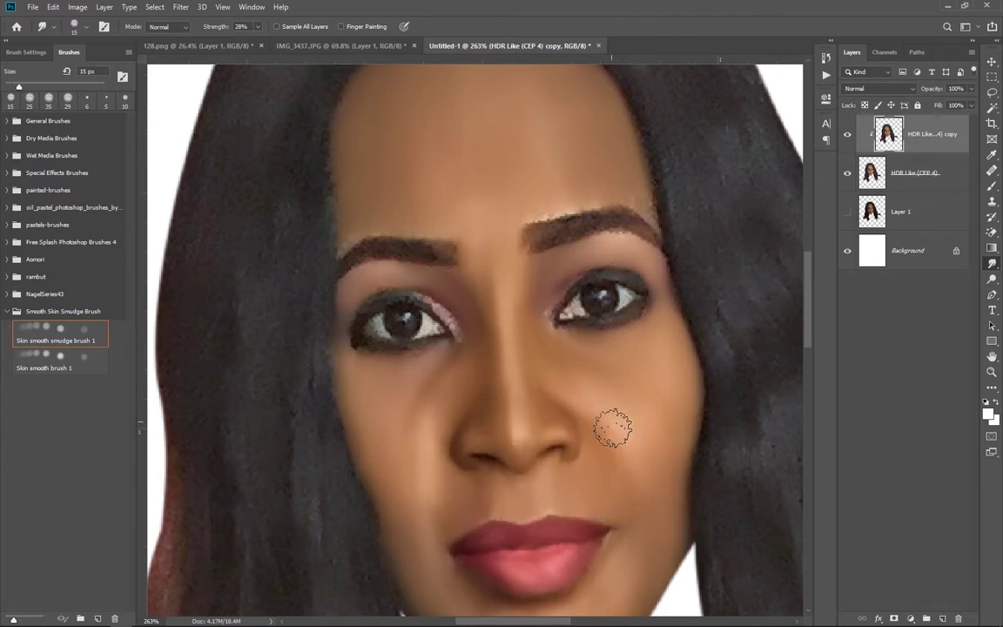
key("bracketleft")
key("bracketleft")
key("bracketleft")
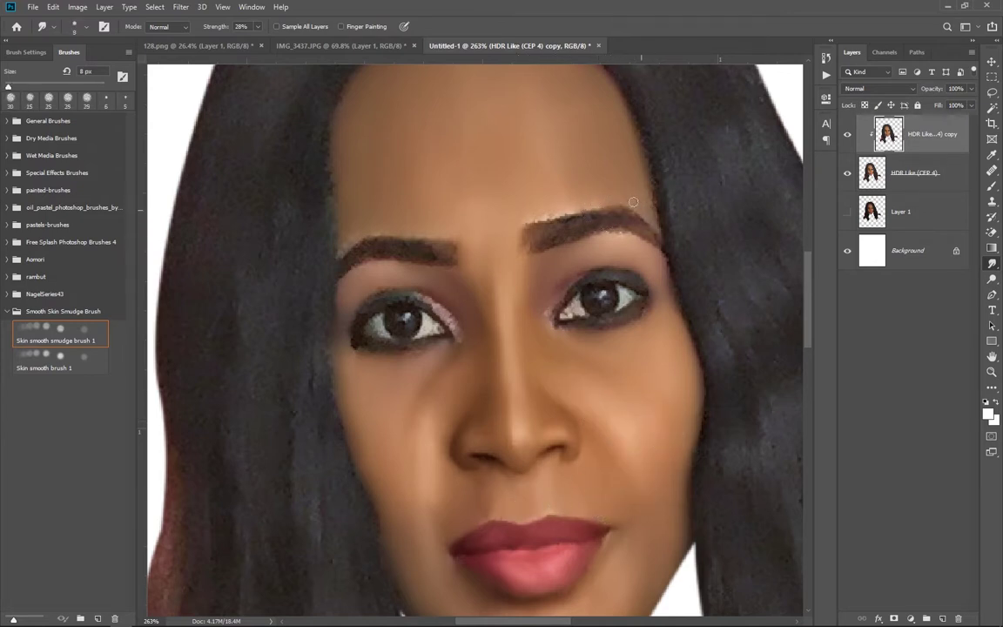
left_click_drag(633, 202, 644, 206)
Compare the HDR Like and Layer 1 layers against the full stack and set the smudge brush to 30 px
scroll(345, 161, "down", 5)
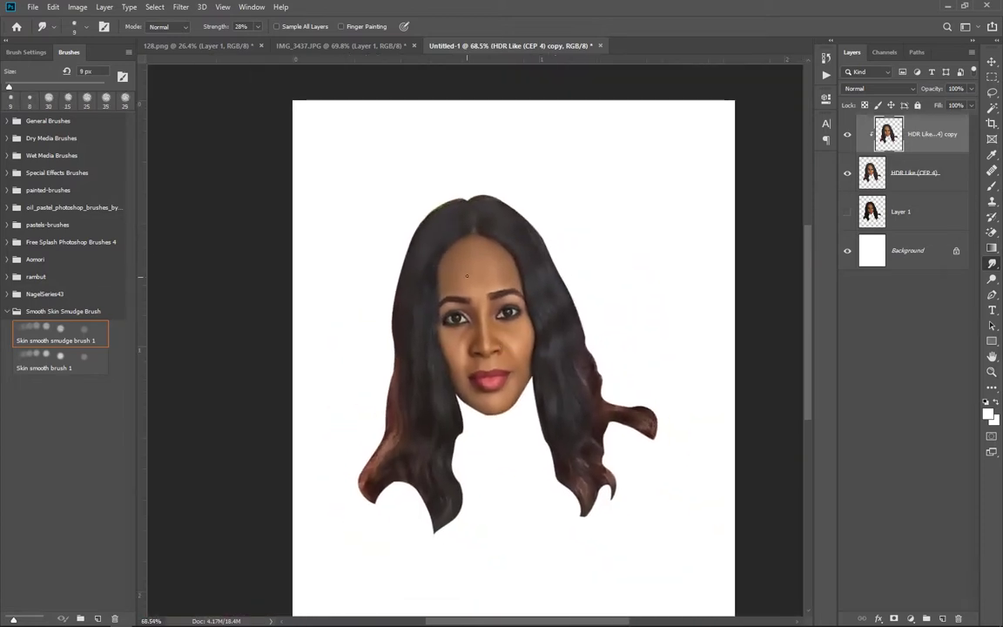
left_click(848, 174, "alt")
left_click(848, 174, "alt")
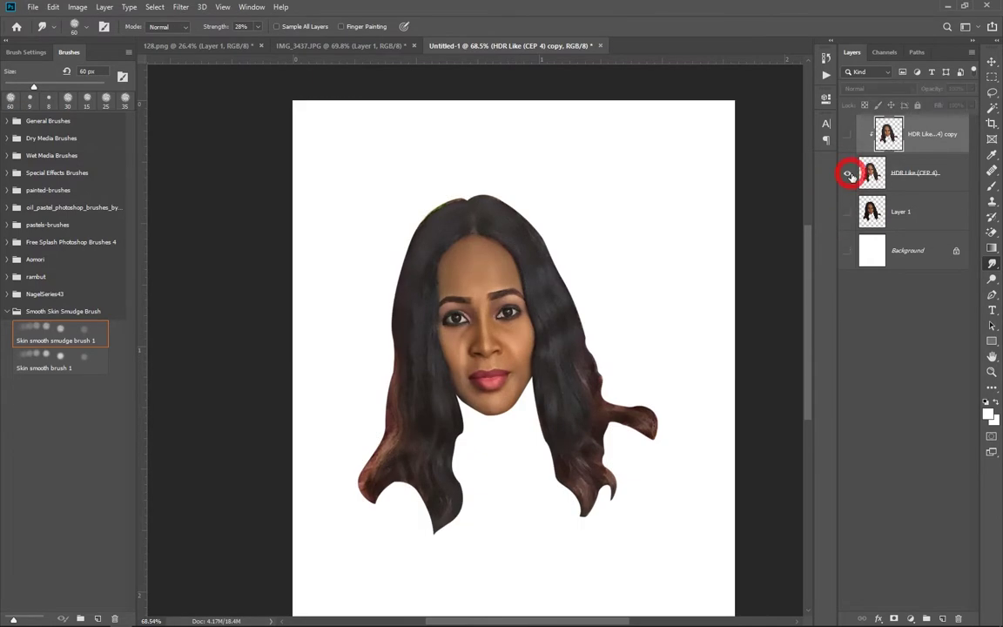
left_click(848, 174, "alt")
scroll(453, 394, "up", 3)
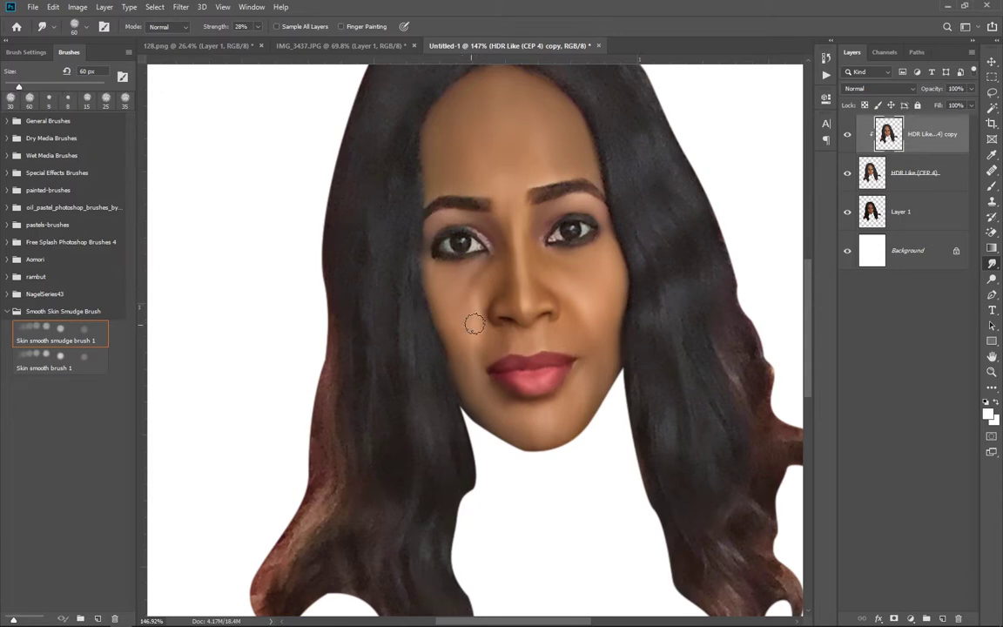
right_click(470, 320, "alt")
scroll(510, 413, "down", 3)
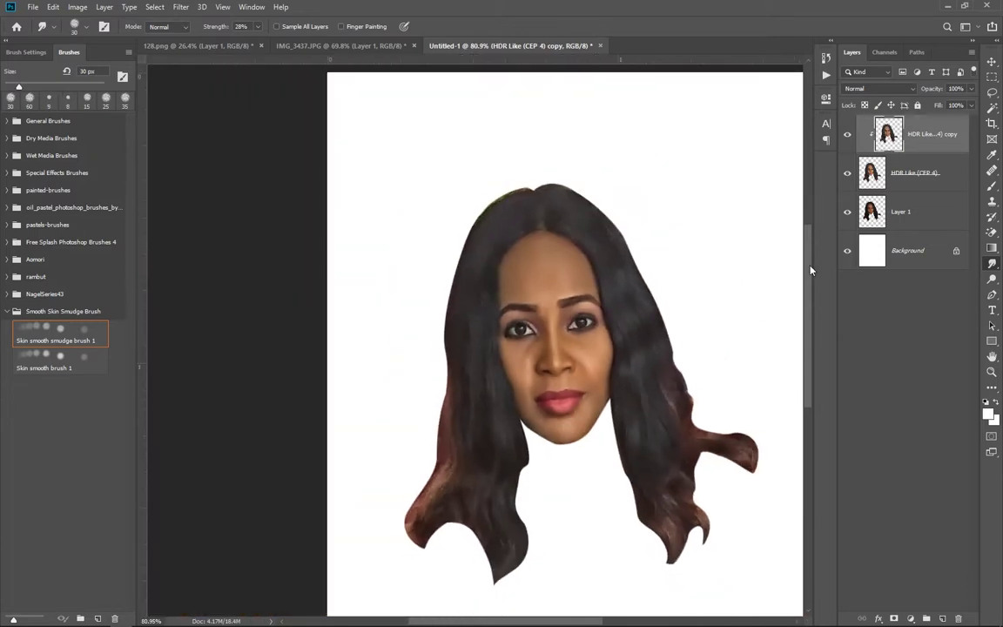
left_click(847, 212, "alt")
left_click(848, 213, "alt")
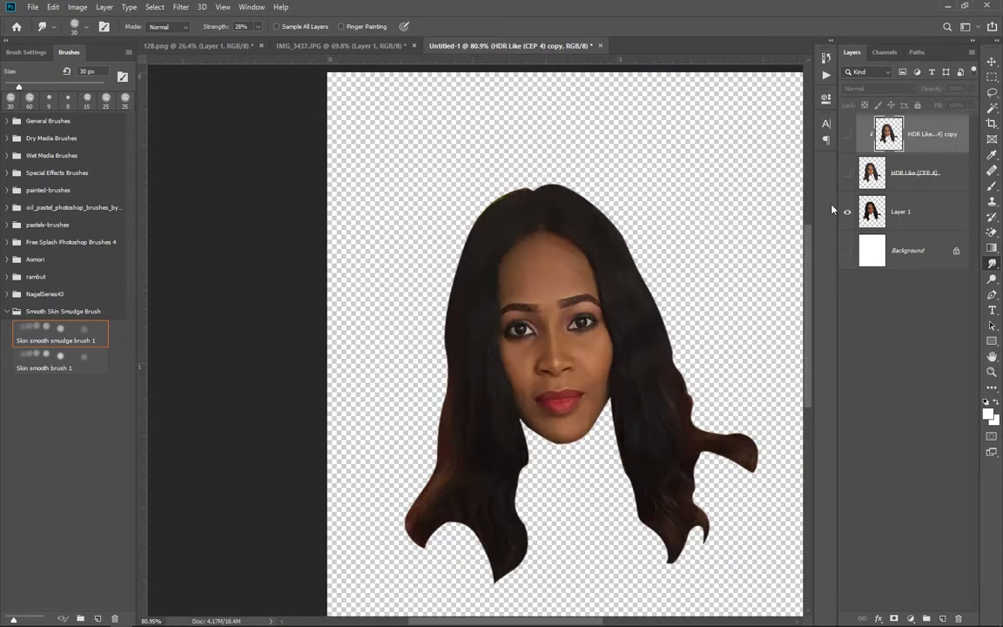
scroll(601, 422, "up", 4)
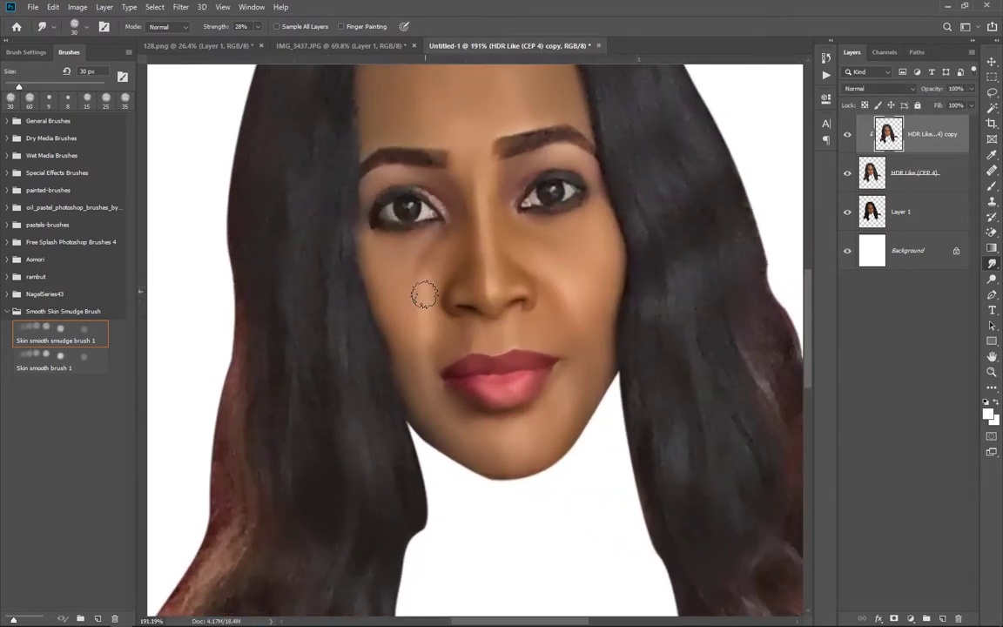
Smudge both cheeks and along the nose bridge, then reduce the brush to 12 px
left_click(414, 333)
left_click(455, 235)
scroll(572, 406, "down", 3)
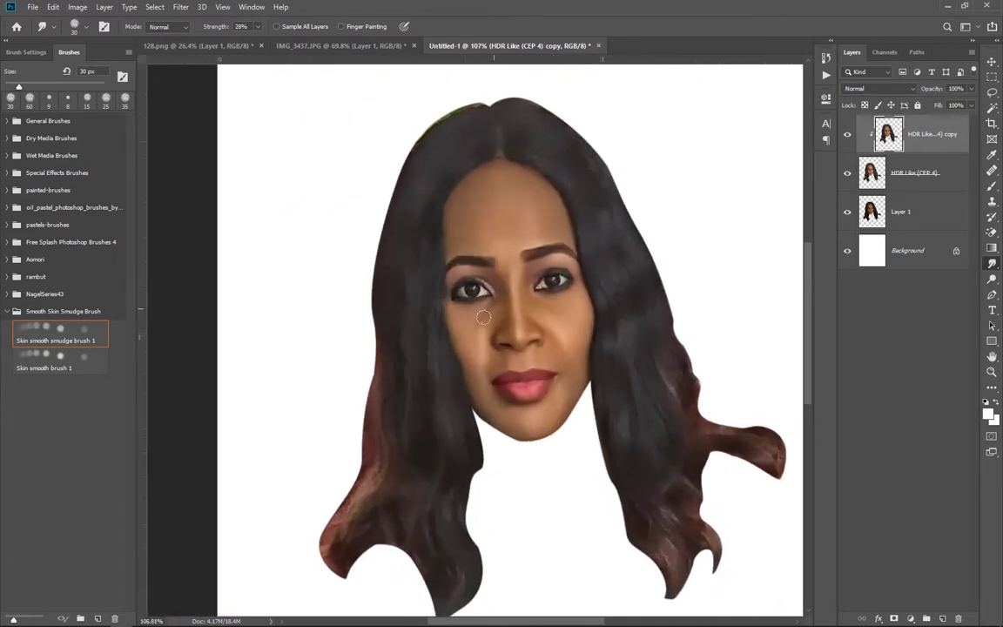
left_click_drag(577, 300, 580, 331)
left_click_drag(522, 271, 481, 280)
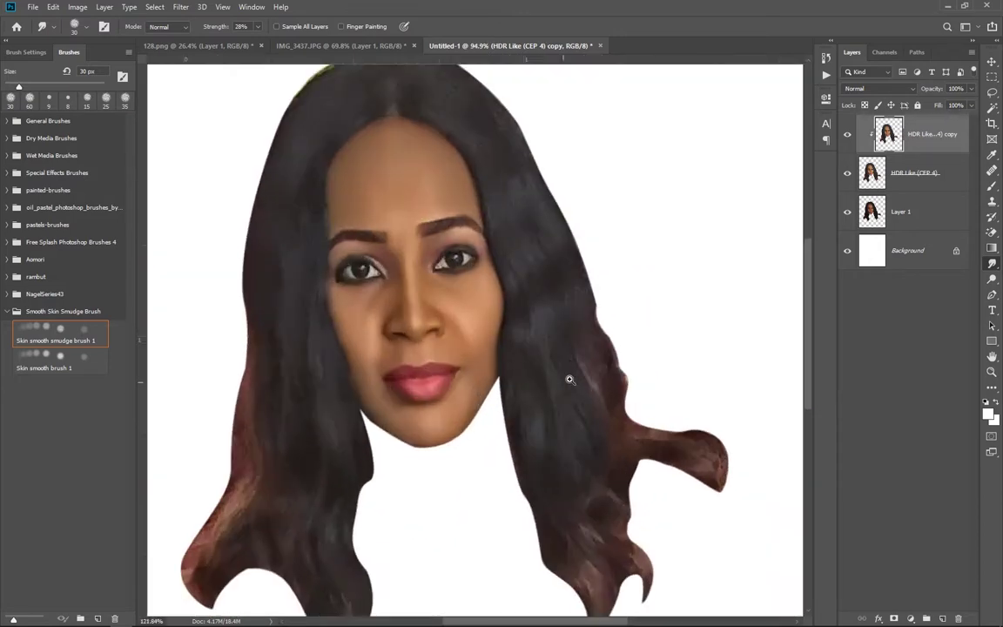
scroll(612, 418, "up", 2)
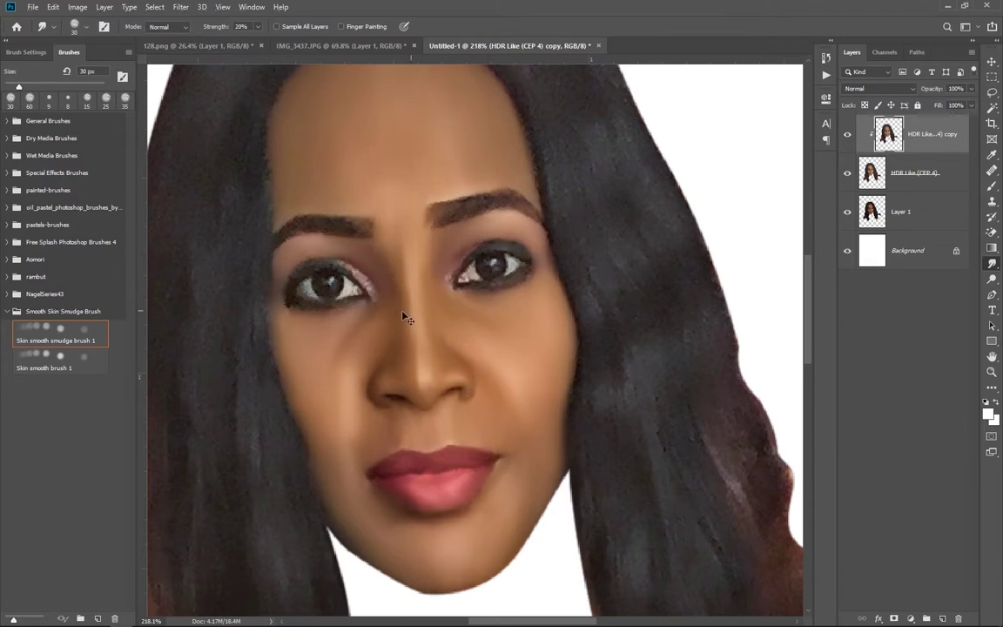
scroll(455, 362, "up", 3)
left_click(414, 324)
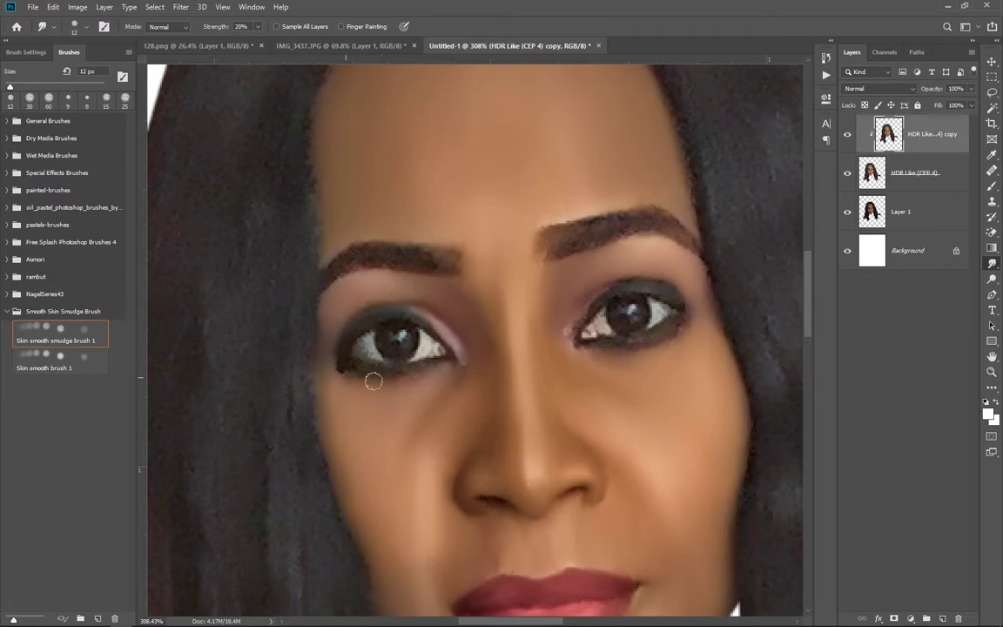
Smudge-soften the left upper lid and the skin around the right eye
left_click(429, 322)
left_click_drag(429, 322, 390, 315)
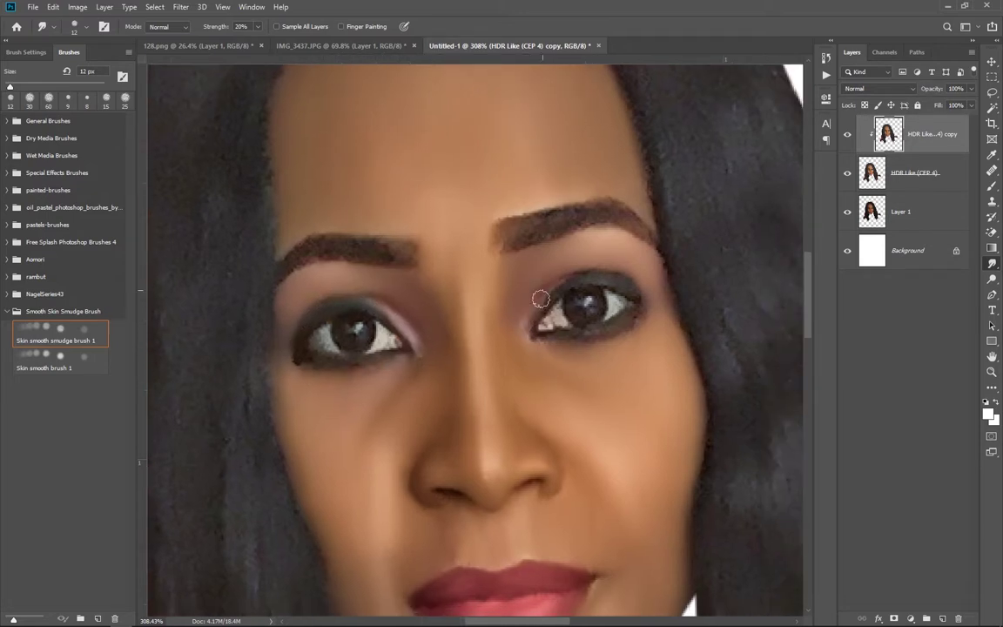
left_click_drag(525, 315, 538, 300)
left_click_drag(593, 340, 580, 339)
Hide Layer 1 and rotate the selected face layers about 5°, nudging the head into place
key("ctrl+0")
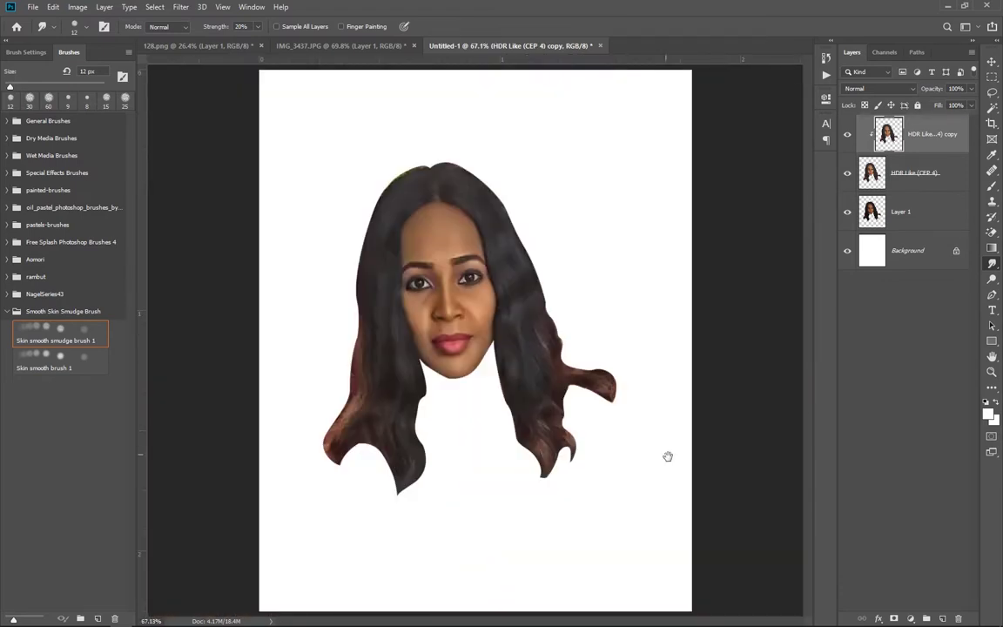
key("ctrl+t")
left_click_drag(641, 161, 641, 161)
key("Return")
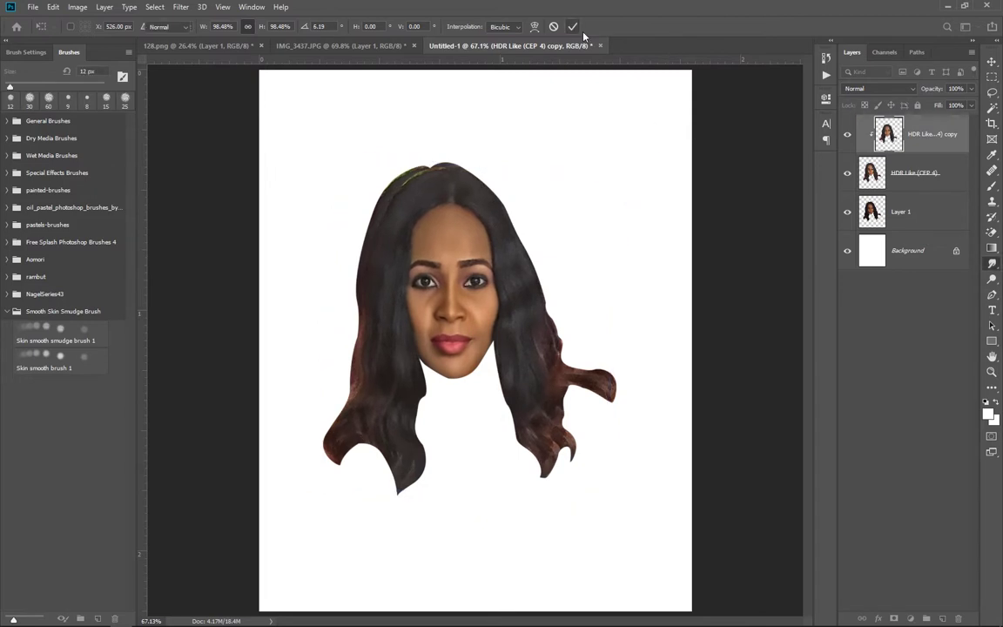
left_click(56, 335)
left_click(846, 211)
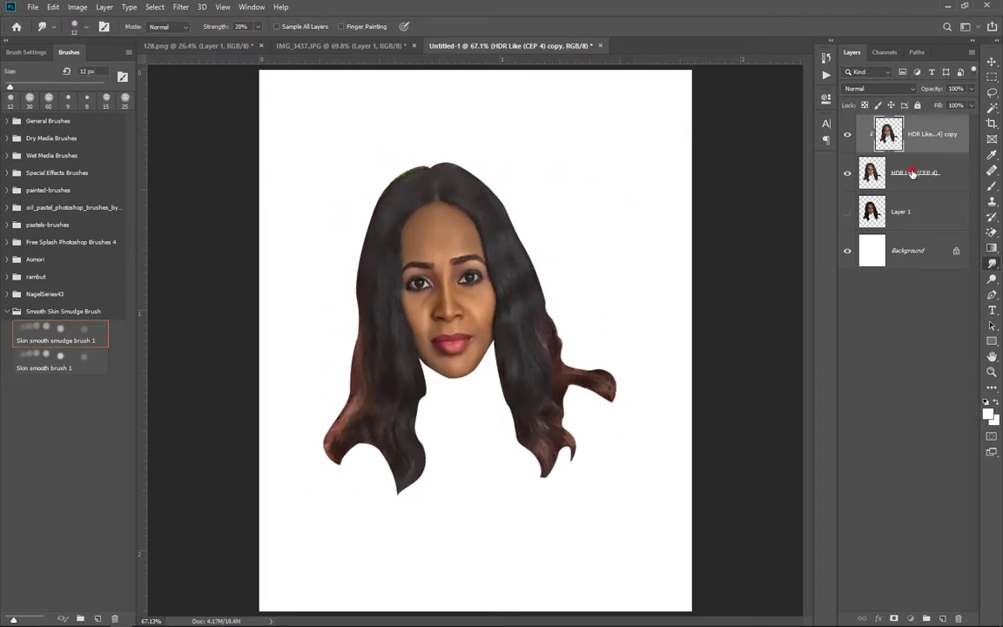
left_click(905, 172, "shift")
key("ctrl+t")
left_click_drag(627, 154, 649, 156)
left_click_drag(503, 252, 503, 258)
left_click(573, 26)
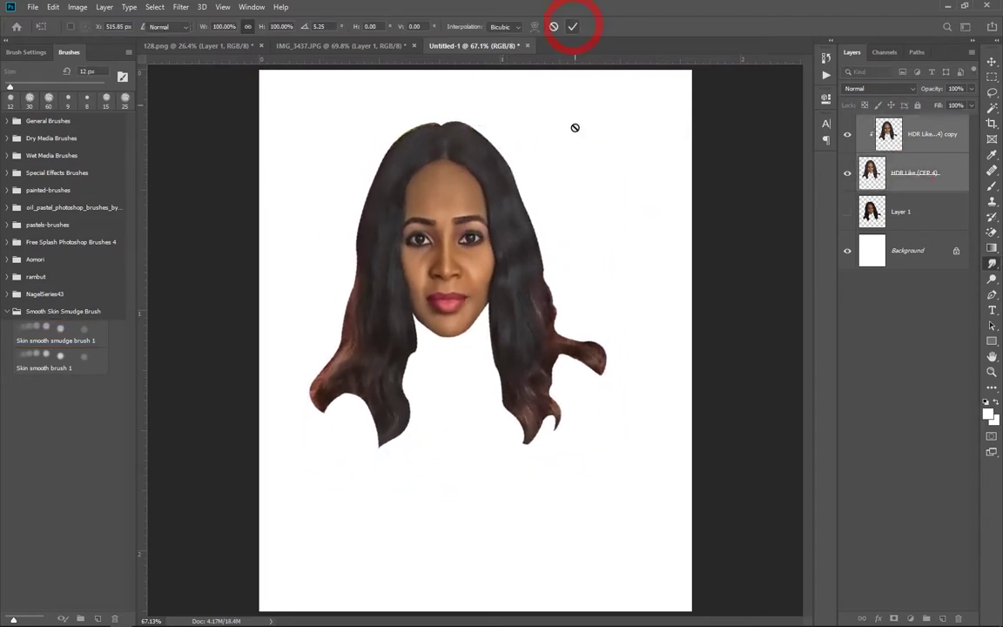
Duplicate the face layers and gather the originals into Group 1
key("ctrl+j")
key("ctrl+e")
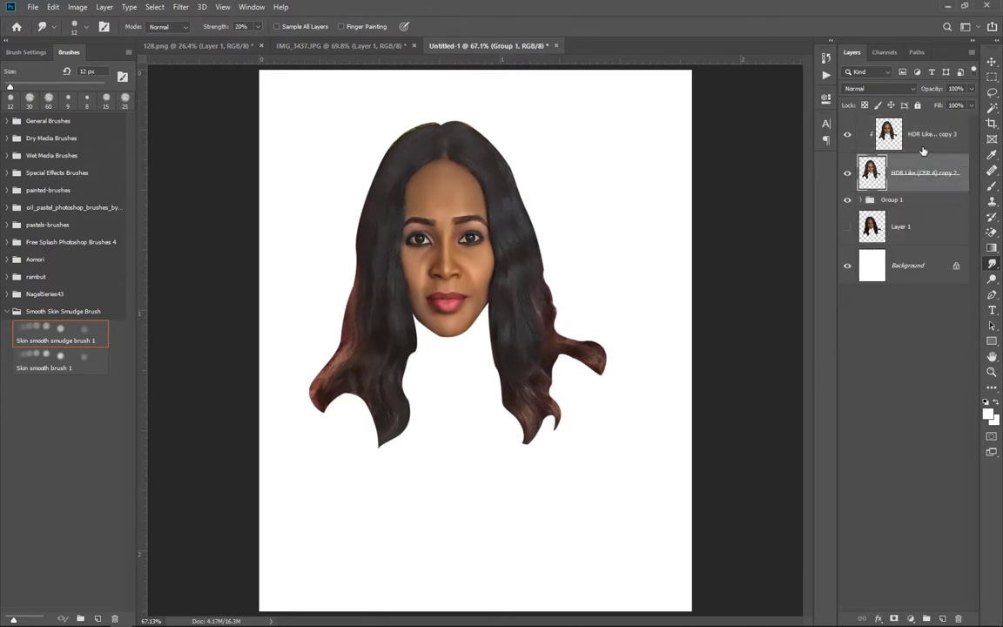
key("ctrl+e")
Bring the suit body from 128.png into Untitled-1, scale it down and move it beneath the face layer
key("v")
left_click_drag(448, 261, 557, 501)
scroll(557, 501, "down", 2)
left_click_drag(427, 370, 499, 298)
key("ctrl+t")
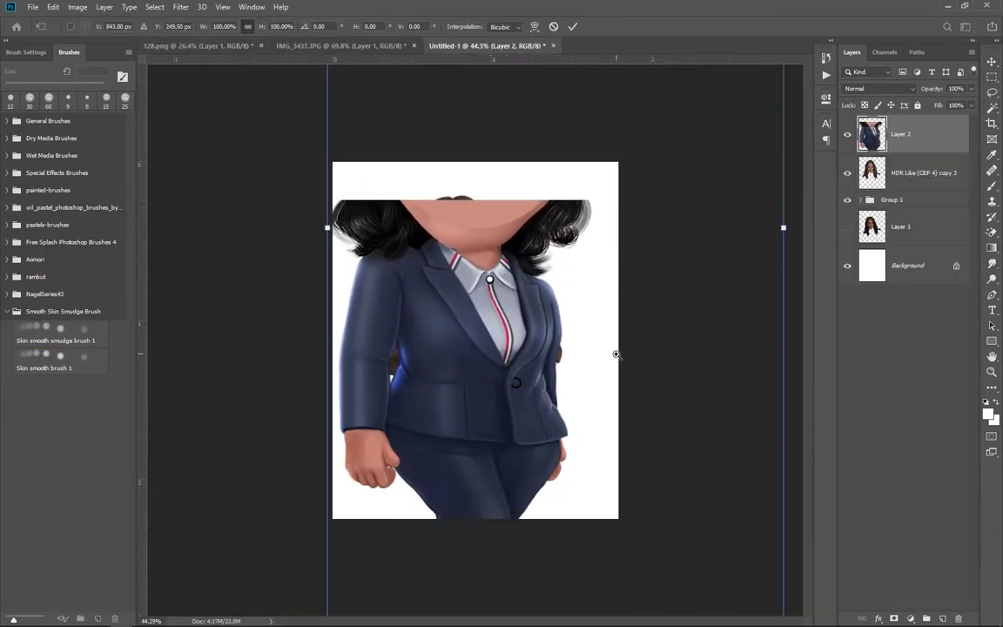
scroll(499, 298, "down", 3)
left_click_drag(597, 134, 488, 335)
mouse_move(438, 410)
left_mouse_down()
mouse_move(477, 367)
mouse_move(470, 353)
left_mouse_up()
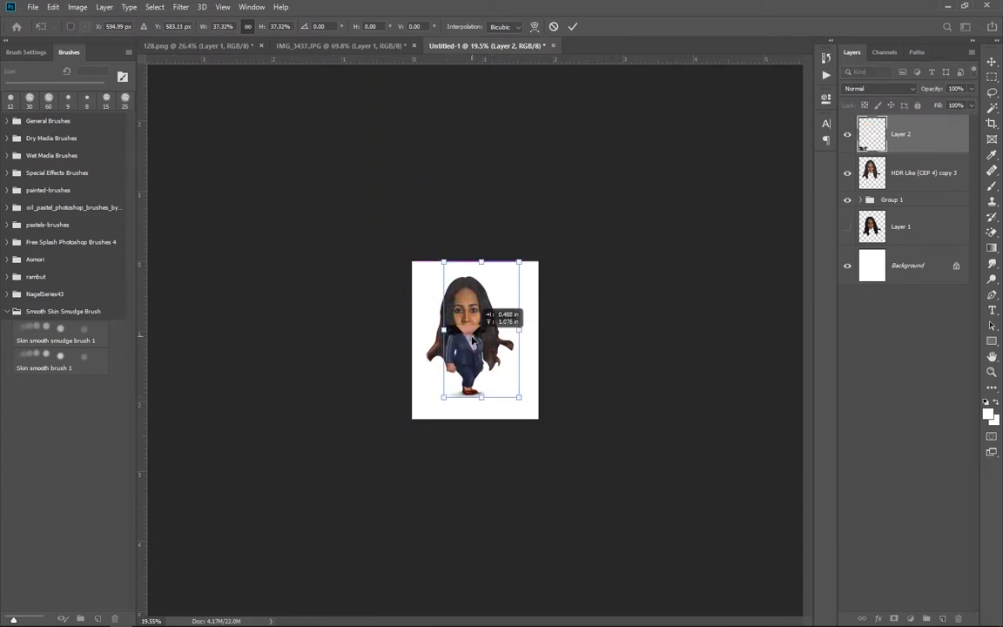
key("Return")
key("ctrl+bracketleft")
Scale the face to about 92%, hide Group 1 and set the head onto the suit's collar
scroll(458, 436, "up", 1)
scroll(458, 436, "up", 5)
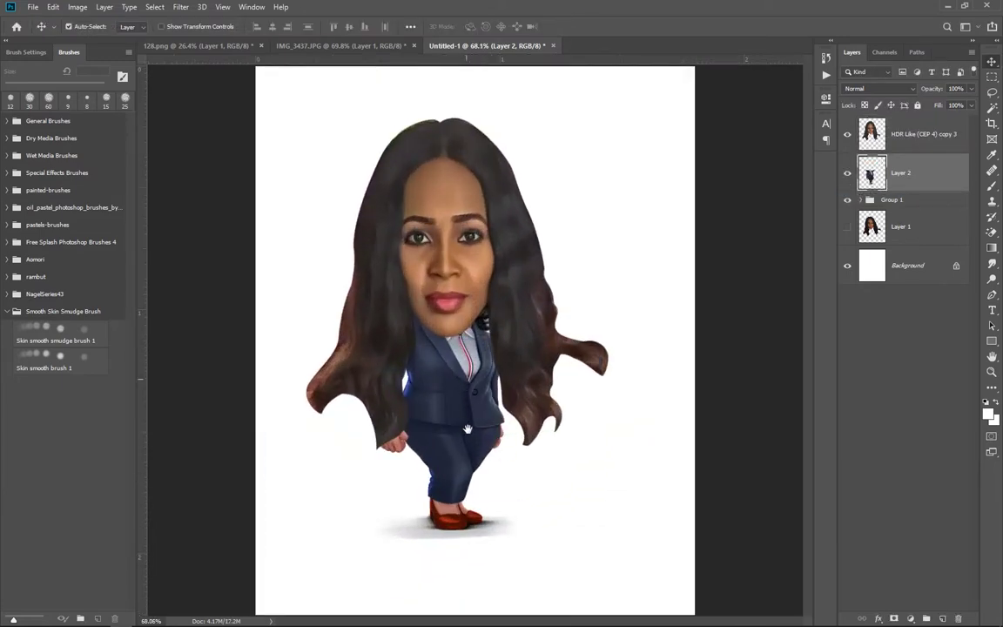
left_click_drag(461, 270, 464, 289)
key("ctrl+t")
left_click_drag(611, 116, 600, 107)
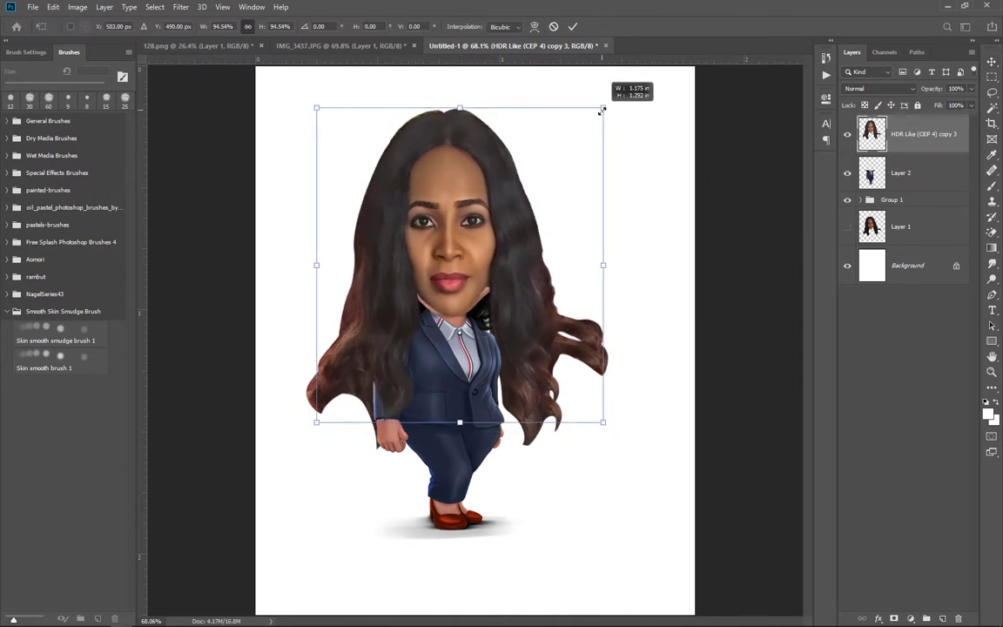
left_click_drag(522, 174, 597, 270)
left_click(846, 203)
left_click_drag(576, 324, 505, 230)
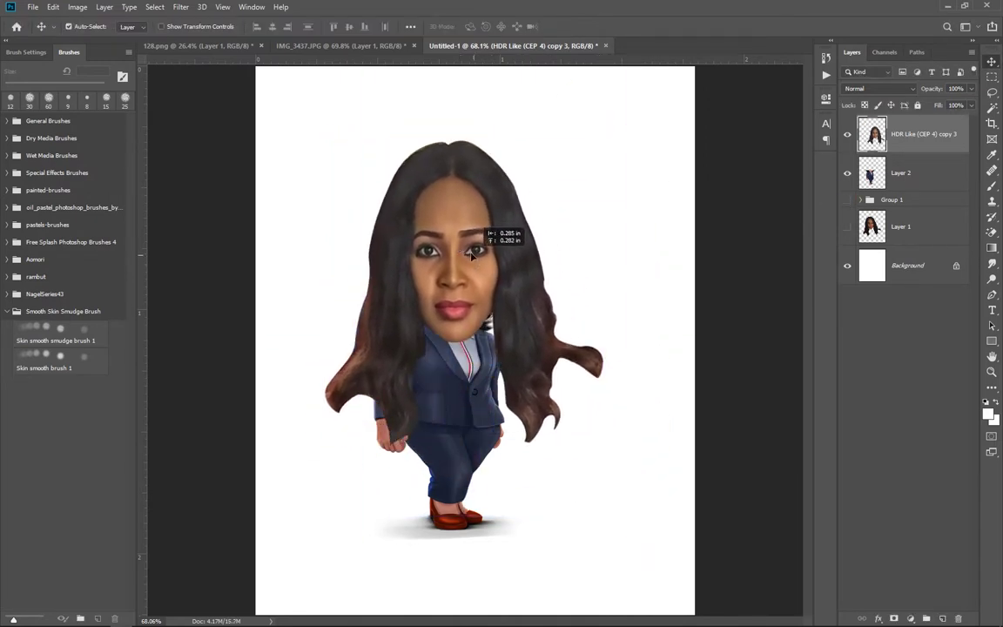
key("Return")
key("ctrl+t")
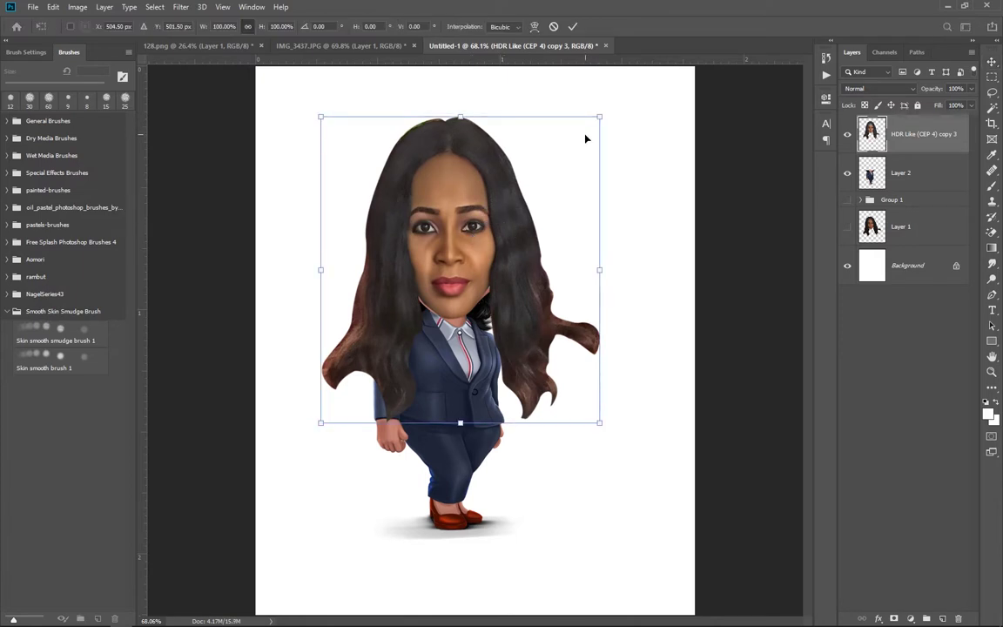
left_click_drag(600, 116, 590, 130)
left_click(572, 26)
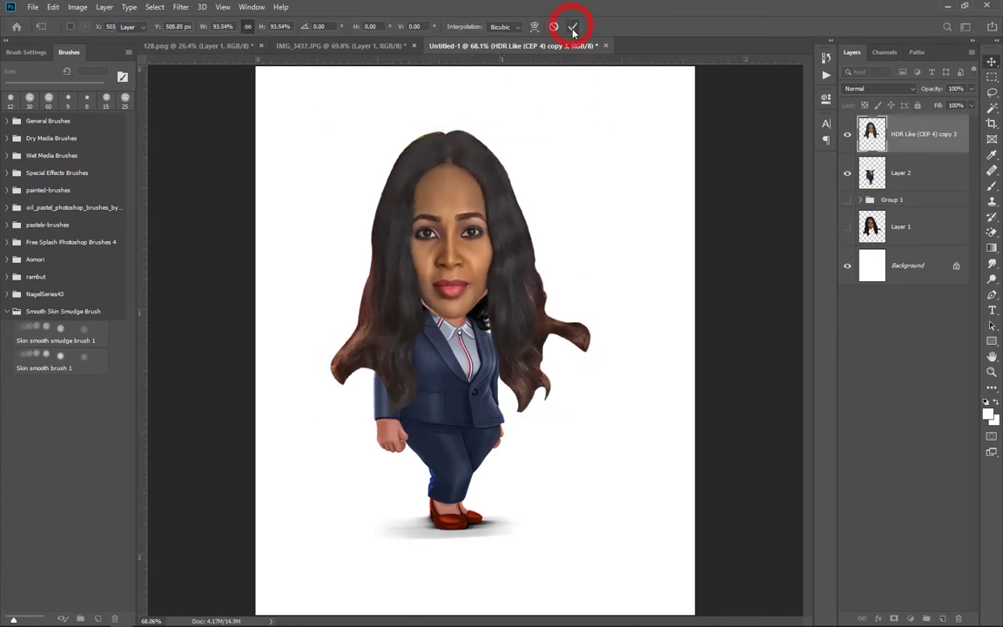
left_click(847, 135)
left_click(847, 135)
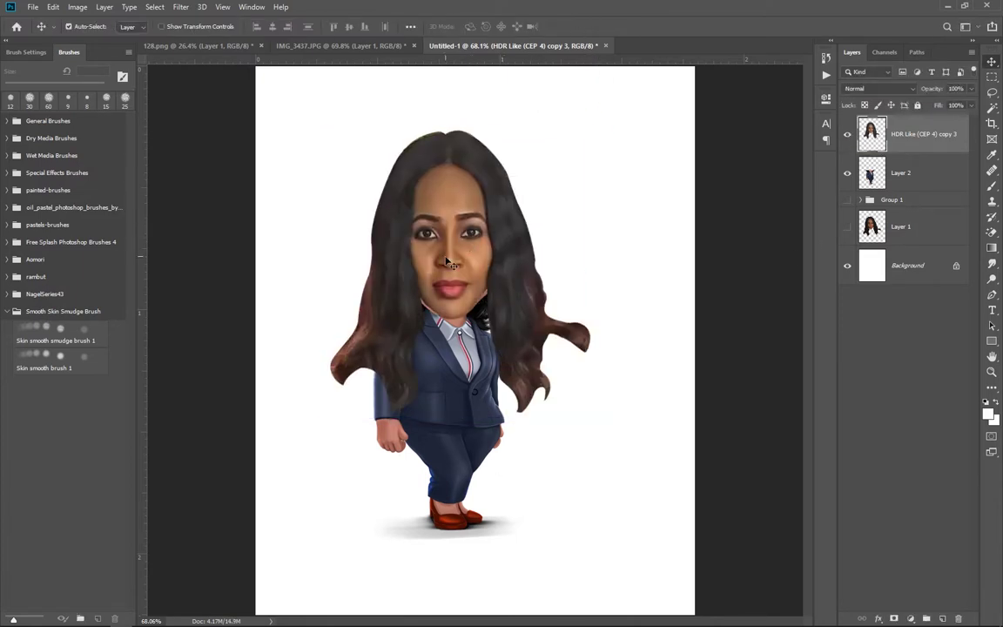
Erase the long hair strands on the right side with a 250 px eraser
right_click(991, 232)
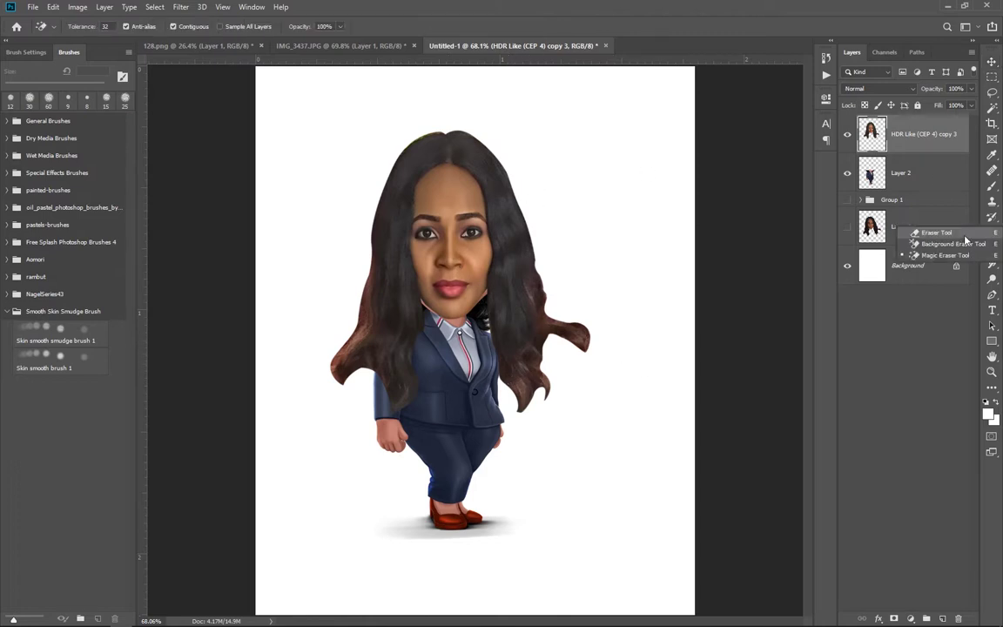
left_click(923, 227)
left_click_drag(567, 351, 583, 341)
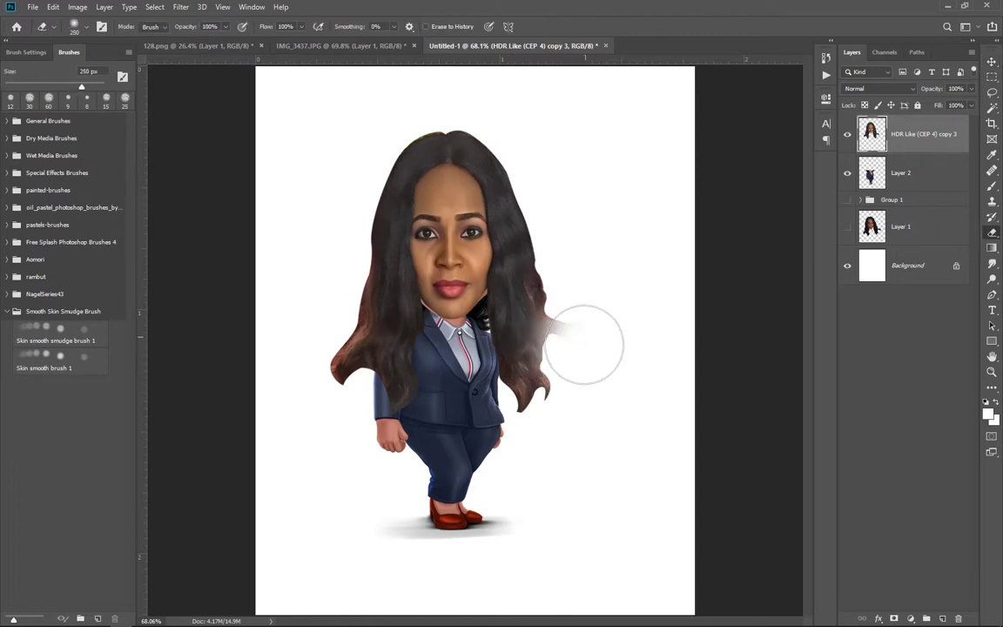
key("bracketright")
key("bracketright")
right_click(603, 325)
left_click_drag(582, 391, 600, 246)
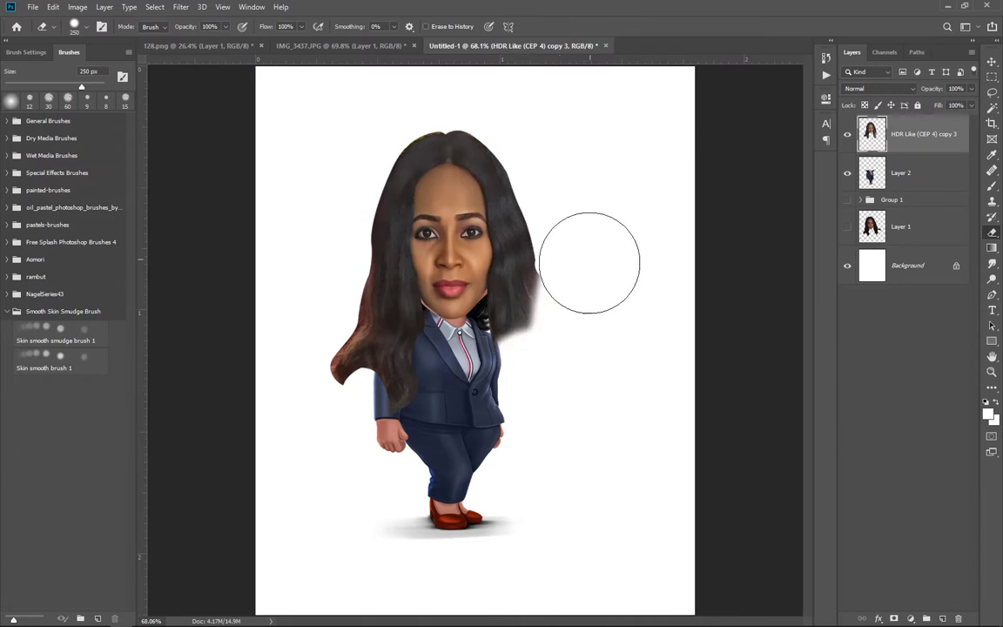
Erase the lower and left-side hair with a 125 px eraser to leave a bob
right_click(615, 272)
key("Escape")
right_click(620, 269)
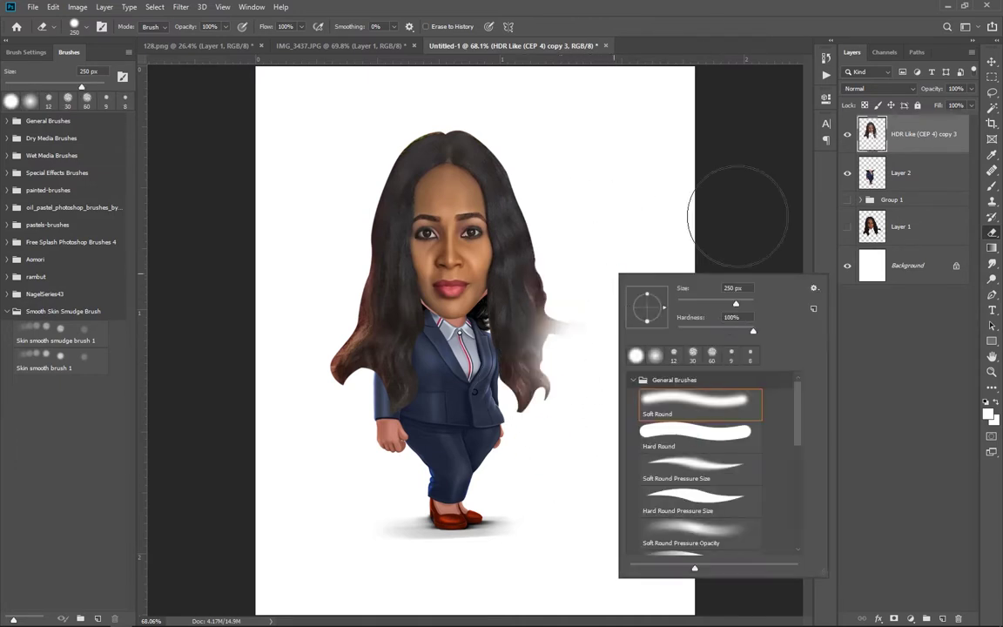
key("Escape")
key("bracketleft")
key("bracketleft")
key("bracketleft")
key("bracketleft")
key("bracketleft")
key("bracketleft")
left_click_drag(559, 269, 503, 374)
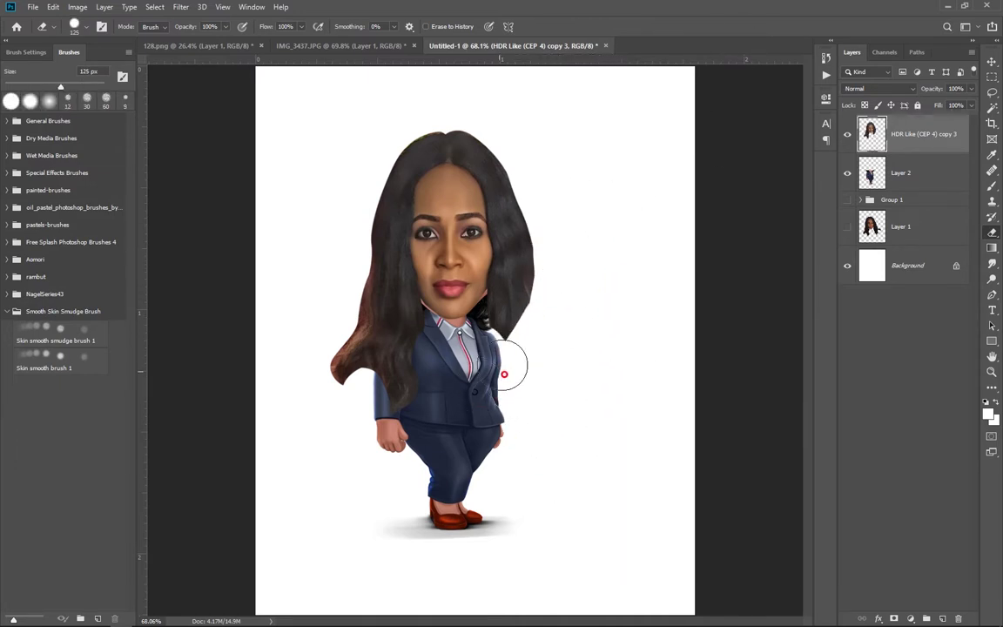
left_click_drag(354, 386, 381, 346)
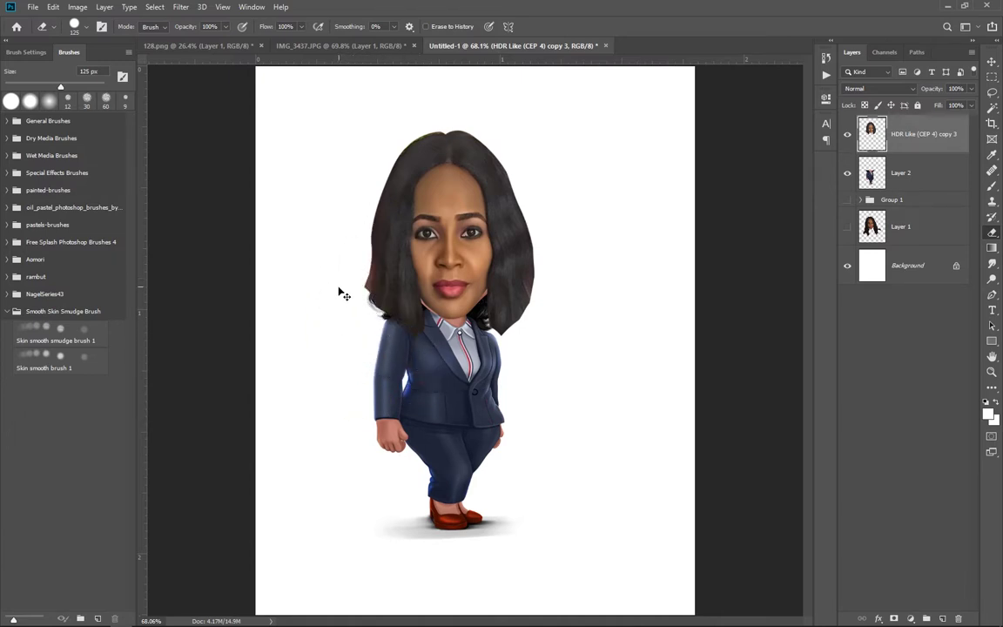
key("ctrl+z")
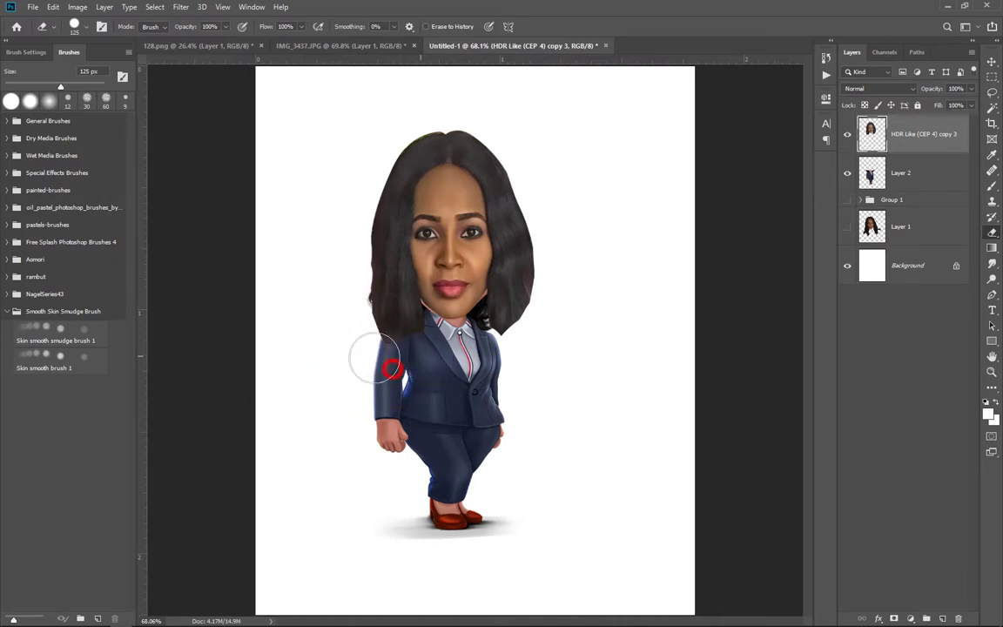
scroll(473, 417, "up", 1)
Squash the head vertically to about 93% and move it left and up onto the suit
key("ctrl+t")
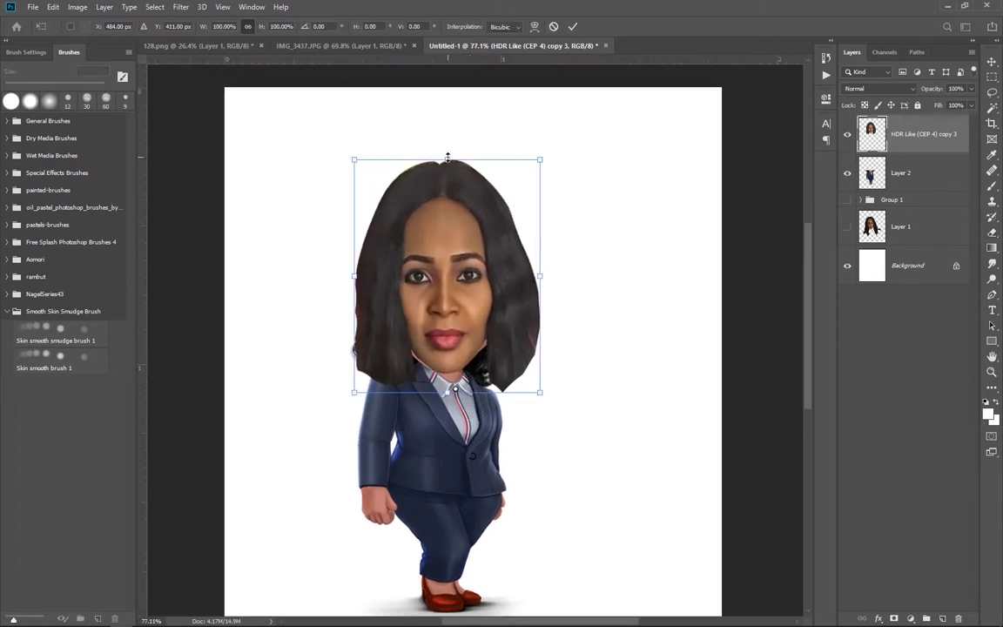
left_click_drag(448, 156, 446, 175)
left_click(573, 27)
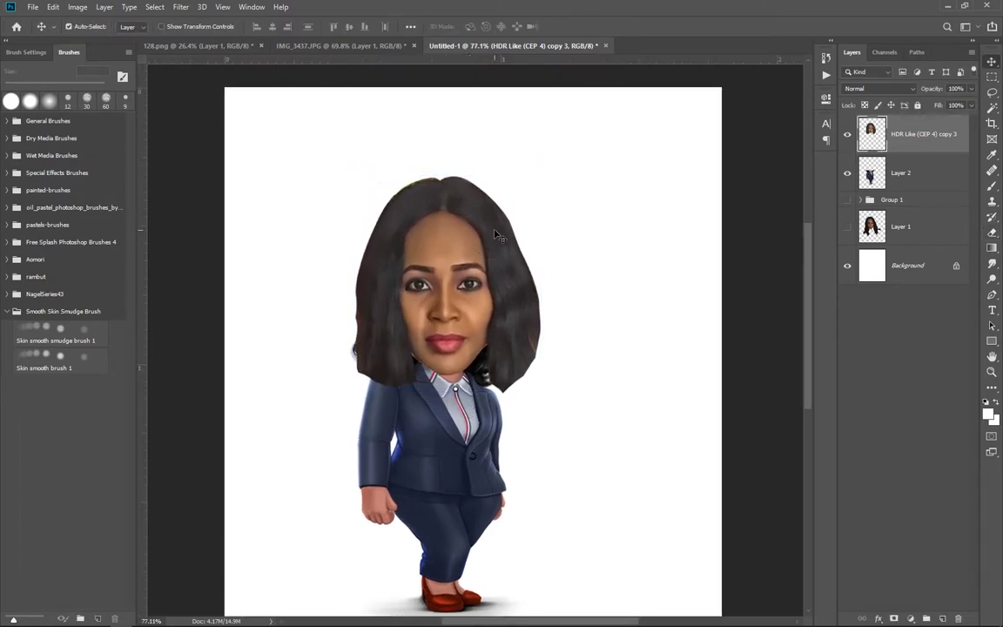
left_click_drag(547, 397, 483, 311)
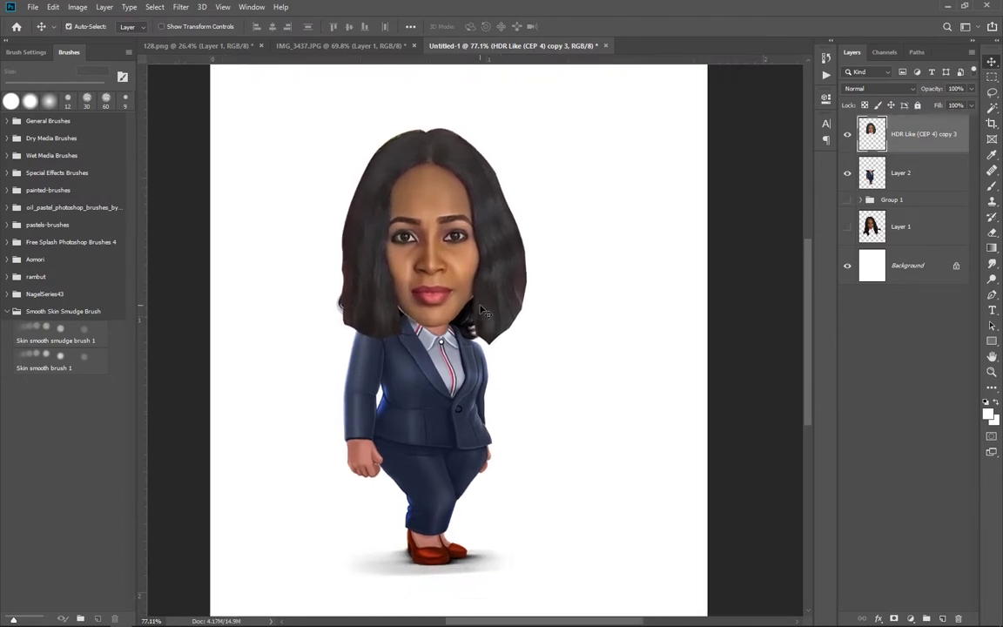
key("ctrl+t")
left_click(573, 28)
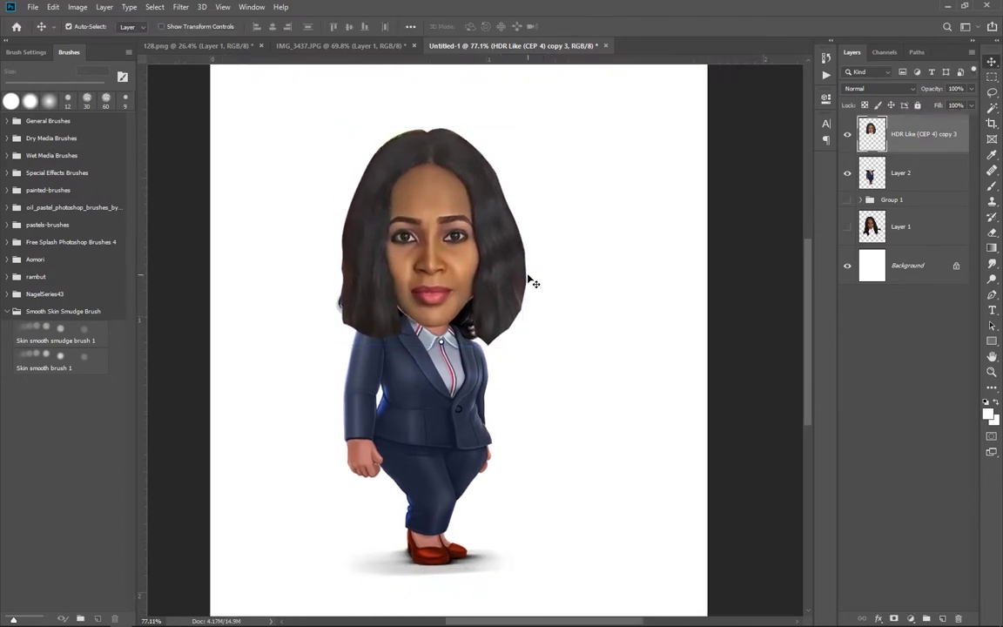
scroll(543, 357, "down", 1)
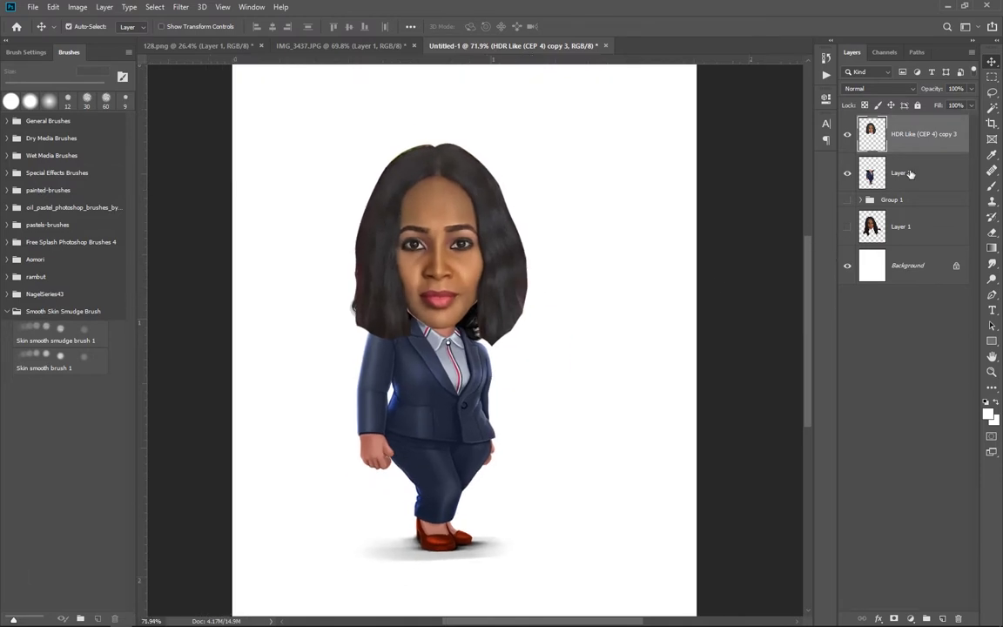
right_click(900, 131)
Convert the head layer to a Smart Object and open Liquify with a size-173 warp brush
left_click(801, 293)
left_click(181, 7)
left_click(209, 101)
left_click(296, 210)
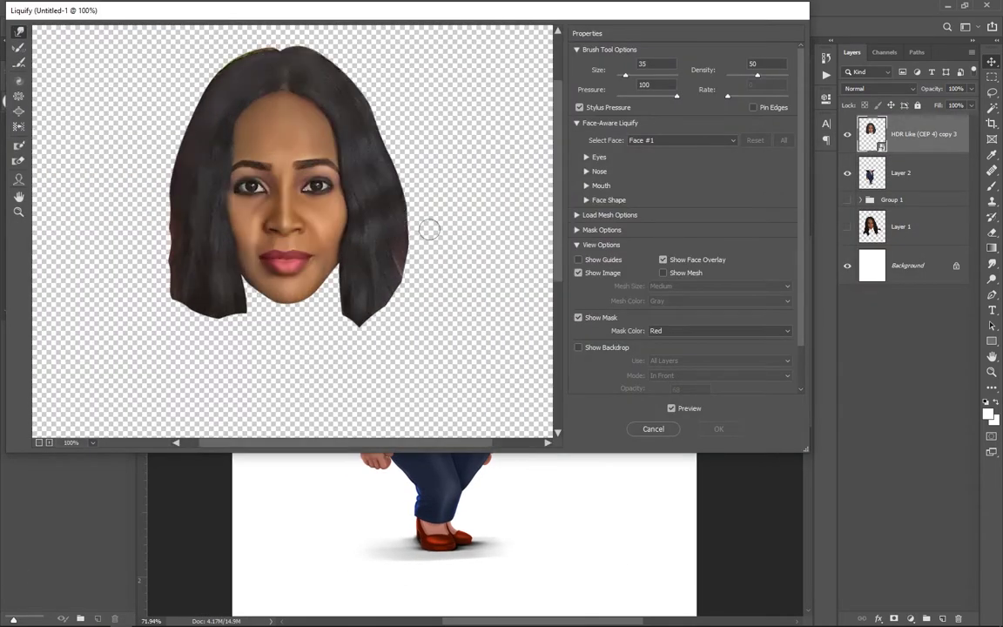
left_click_drag(413, 212, 426, 198)
Forward-warp the right and left bob hair edges inward and apply the Liquify
left_click_drag(419, 270, 349, 331)
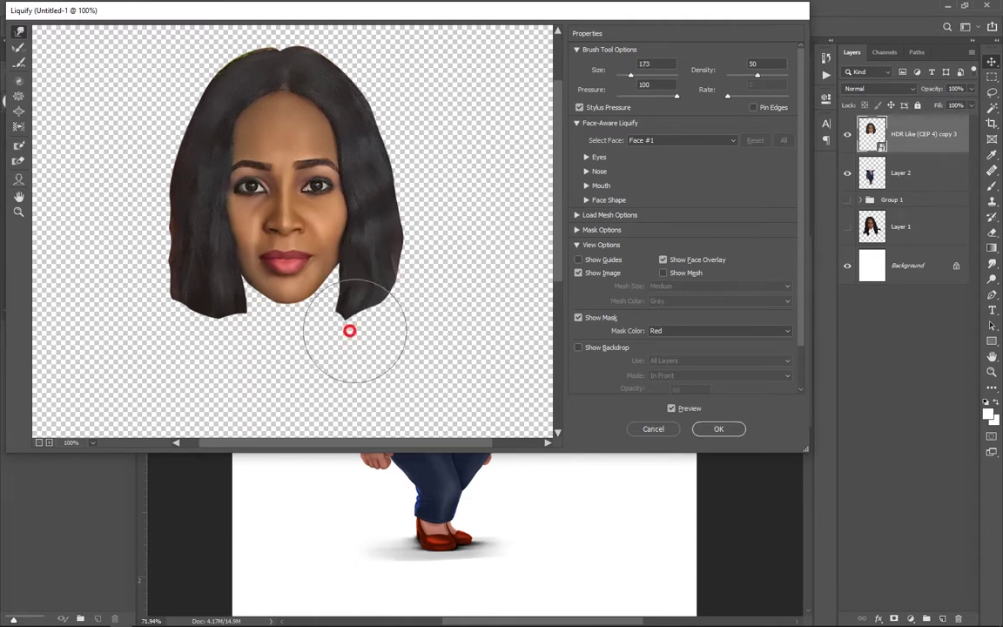
left_click_drag(414, 264, 357, 291)
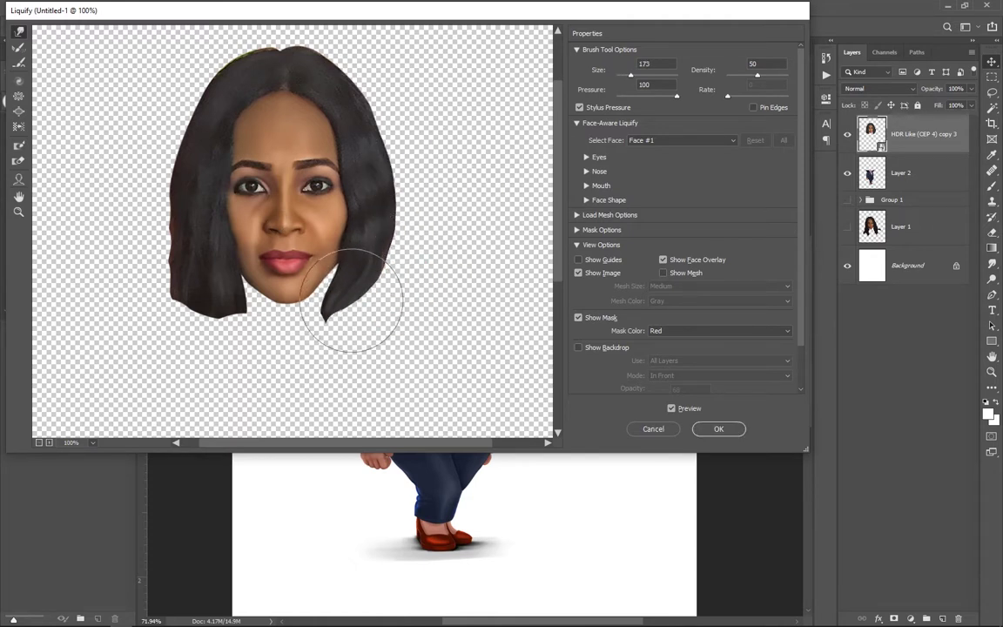
key("alt")
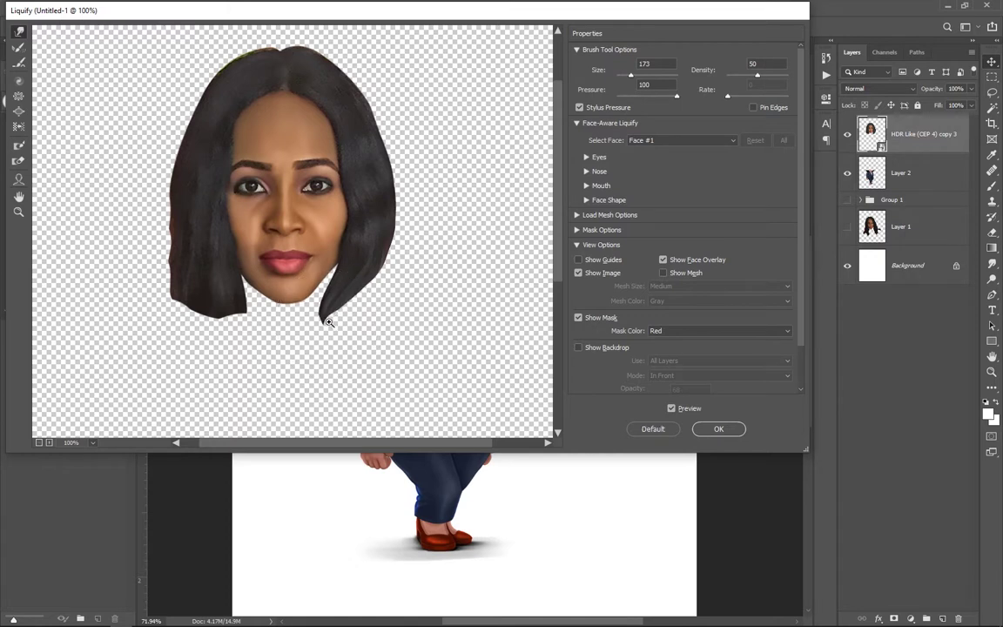
left_click_drag(407, 286, 426, 209)
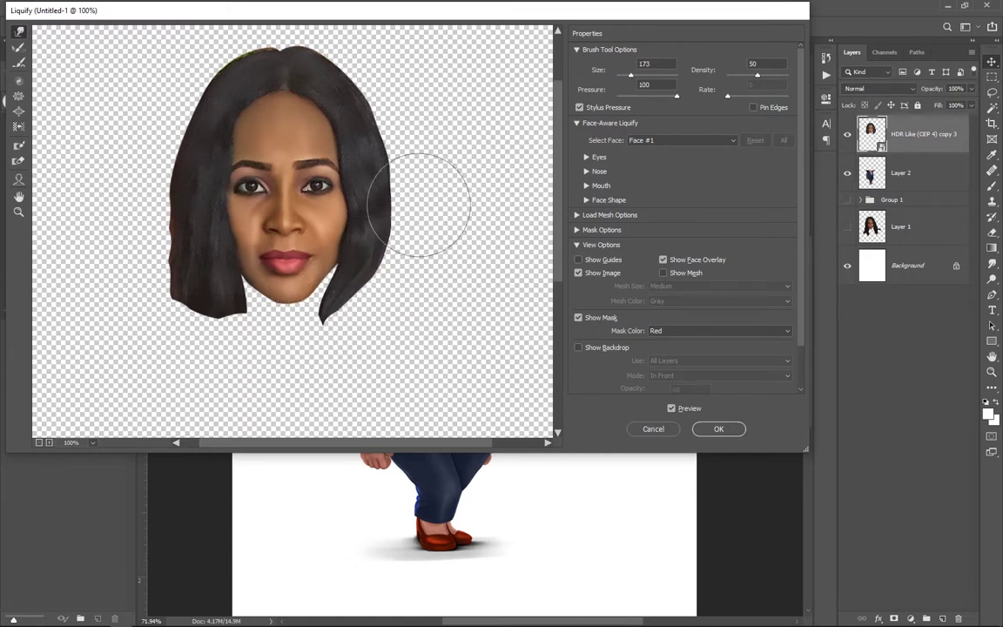
left_click_drag(413, 148, 381, 74)
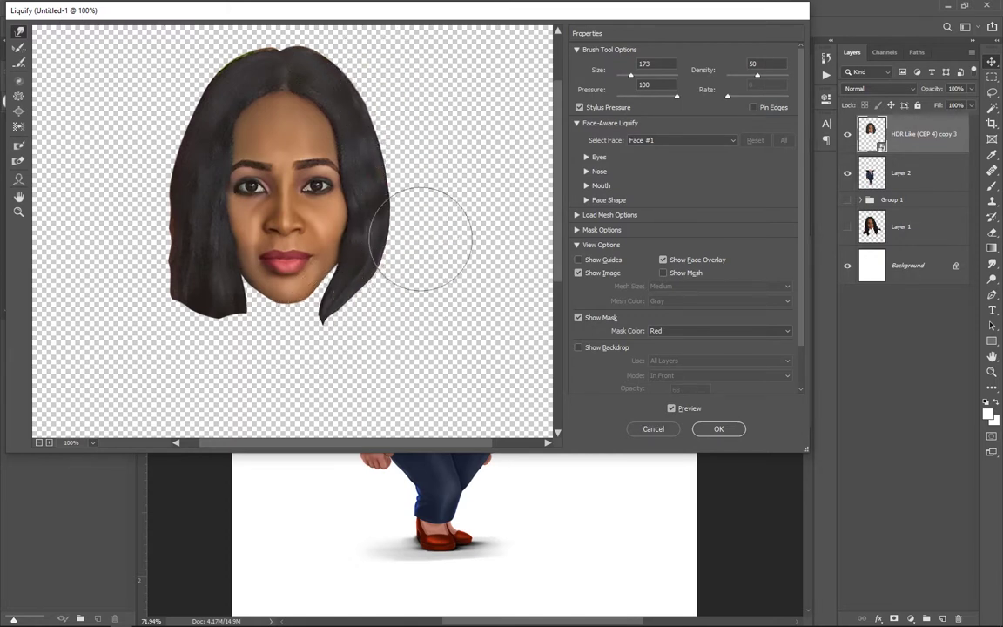
left_click_drag(421, 223, 414, 258)
left_click_drag(146, 261, 152, 226)
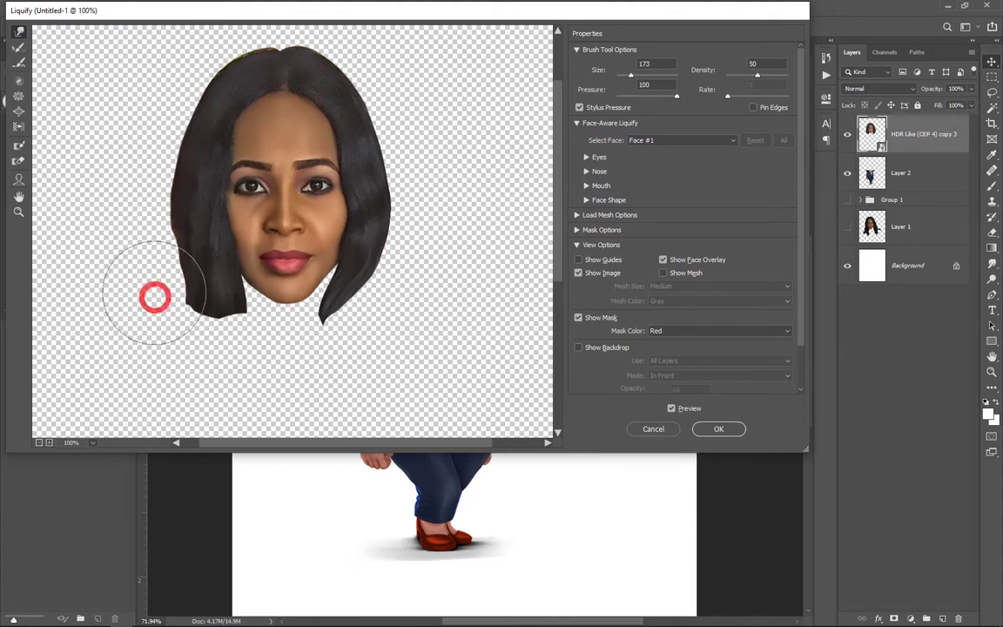
mouse_move(146, 188)
left_mouse_down()
mouse_move(152, 291)
mouse_move(181, 217)
mouse_move(185, 325)
left_mouse_up()
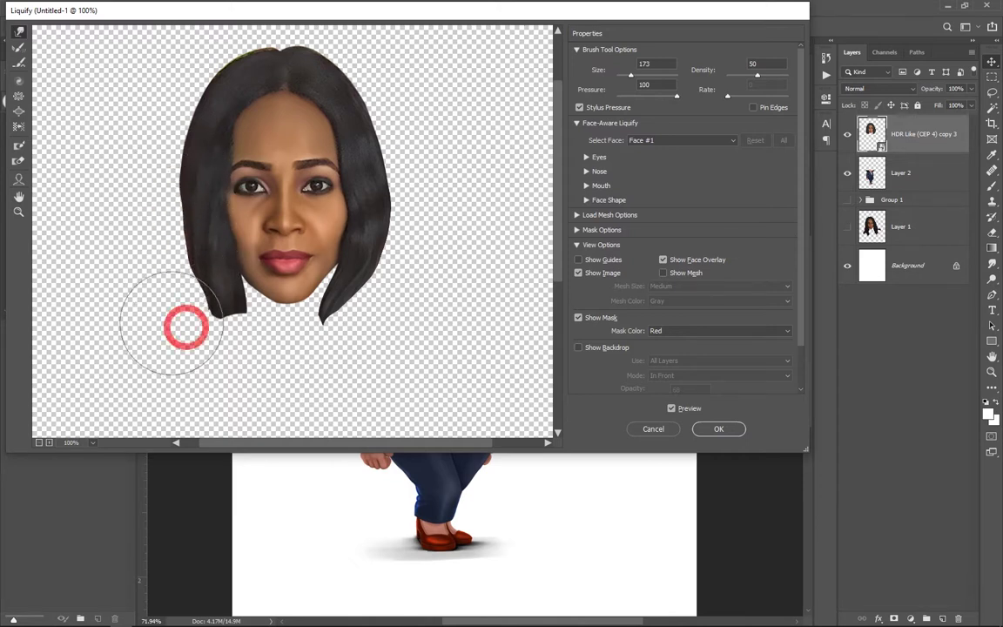
mouse_move(167, 174)
left_mouse_down()
mouse_move(352, 41)
mouse_move(196, 78)
left_mouse_up()
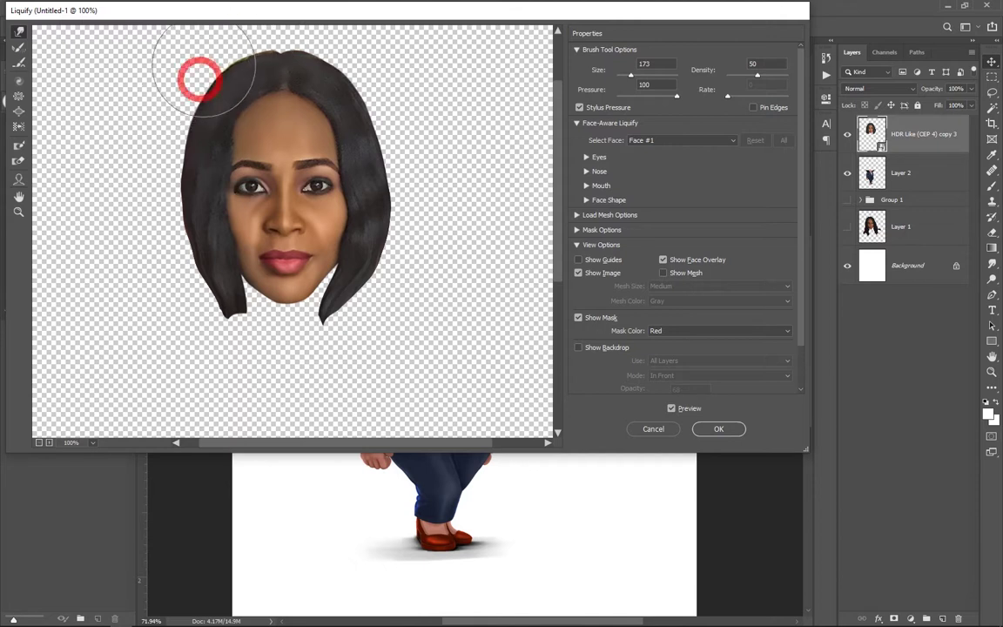
key("bracketright")
key("bracketright")
key("bracketright")
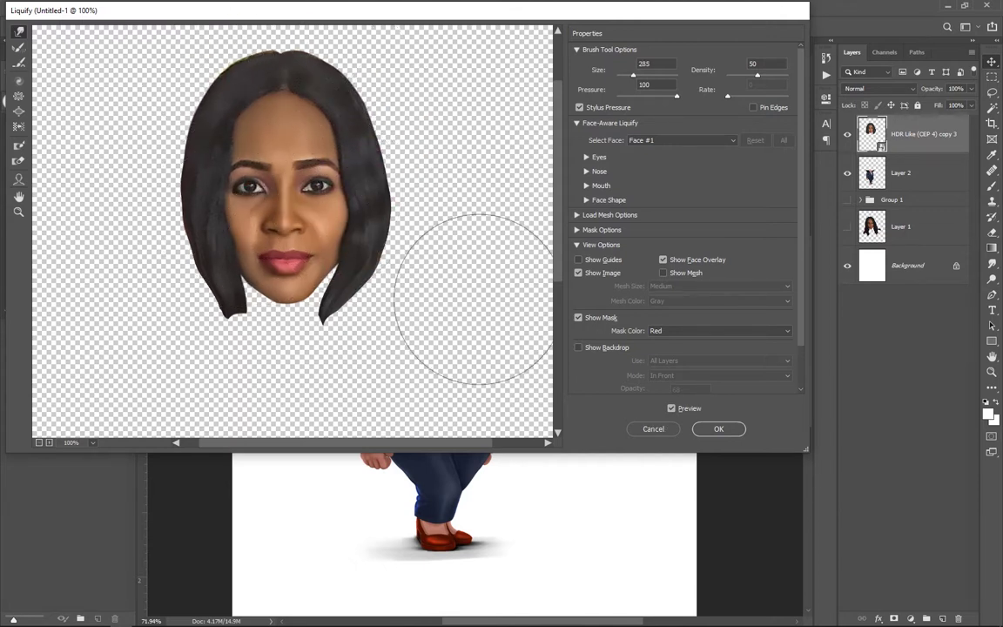
left_click(718, 429)
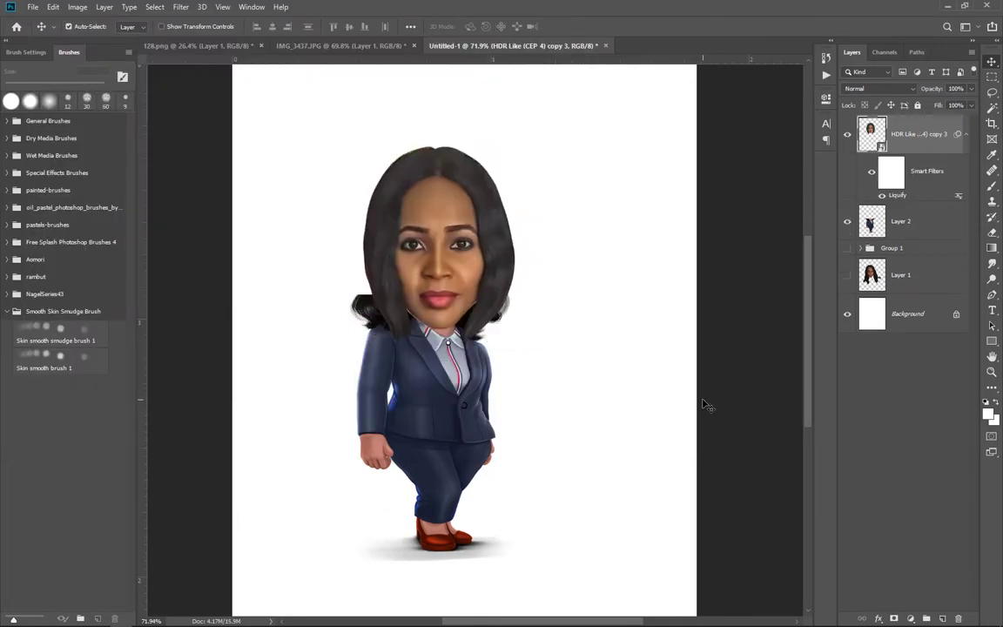
Reopen Liquify and narrow the nose with Nose Width -79
left_click(181, 7)
left_click(206, 103)
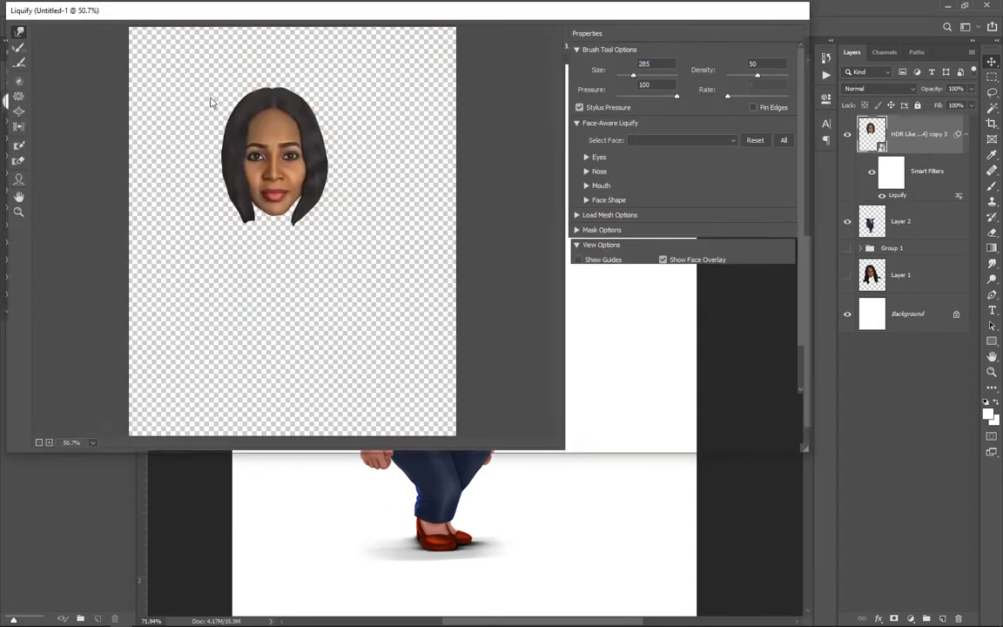
scroll(272, 160, "up", 3)
scroll(273, 159, "up", 3)
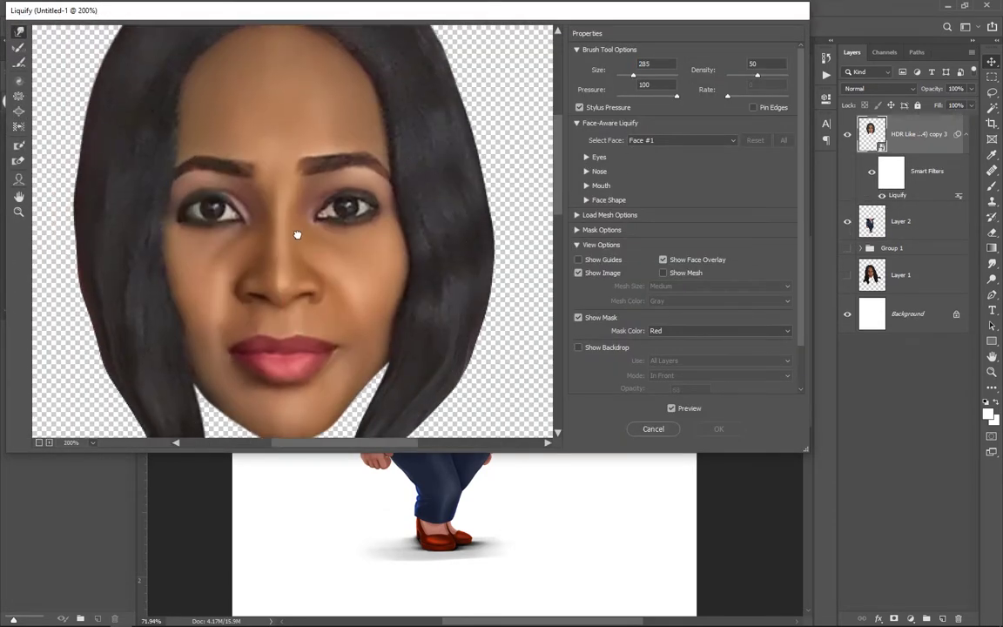
left_click(586, 274)
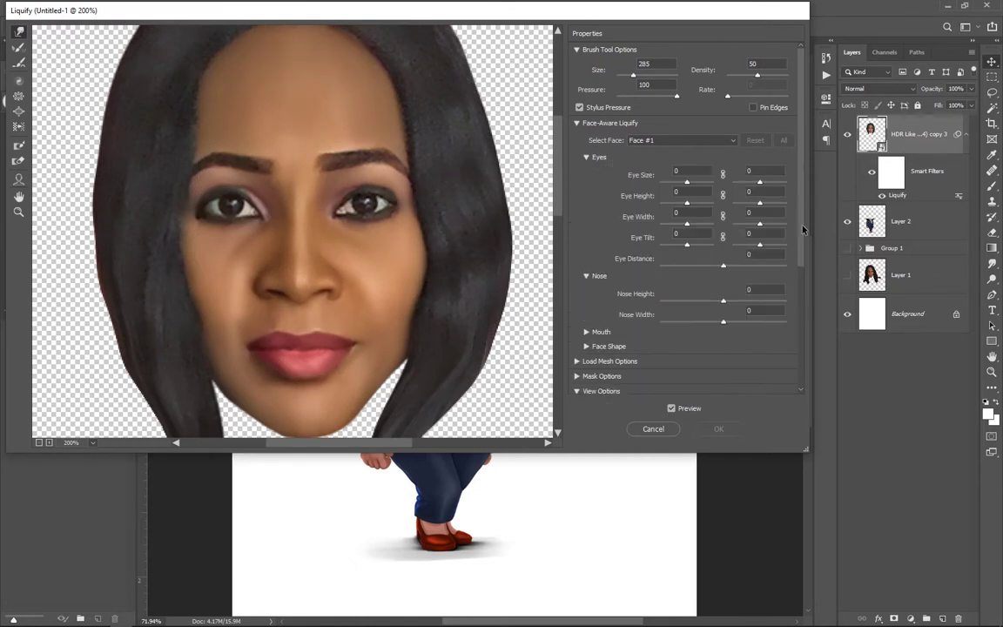
scroll(679, 262, "down", 3)
left_click(722, 255)
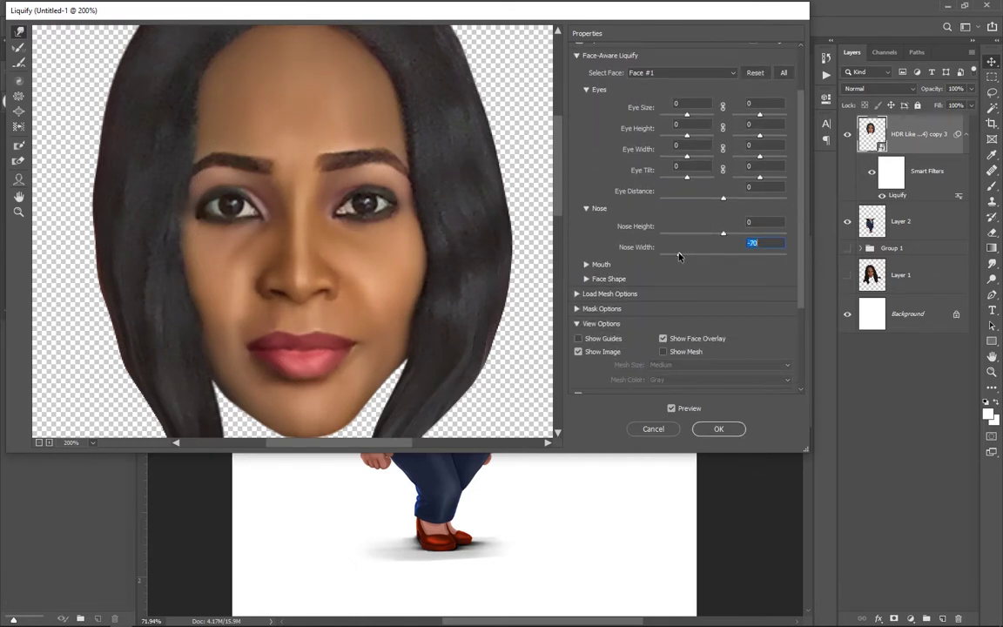
Set Smile 43, Upper Lip -100, Lower Lip 96, Mouth Width -61, Mouth Height -55 and apply
scroll(783, 226, "down", 1)
left_click(585, 236)
scroll(697, 217, "down", 2)
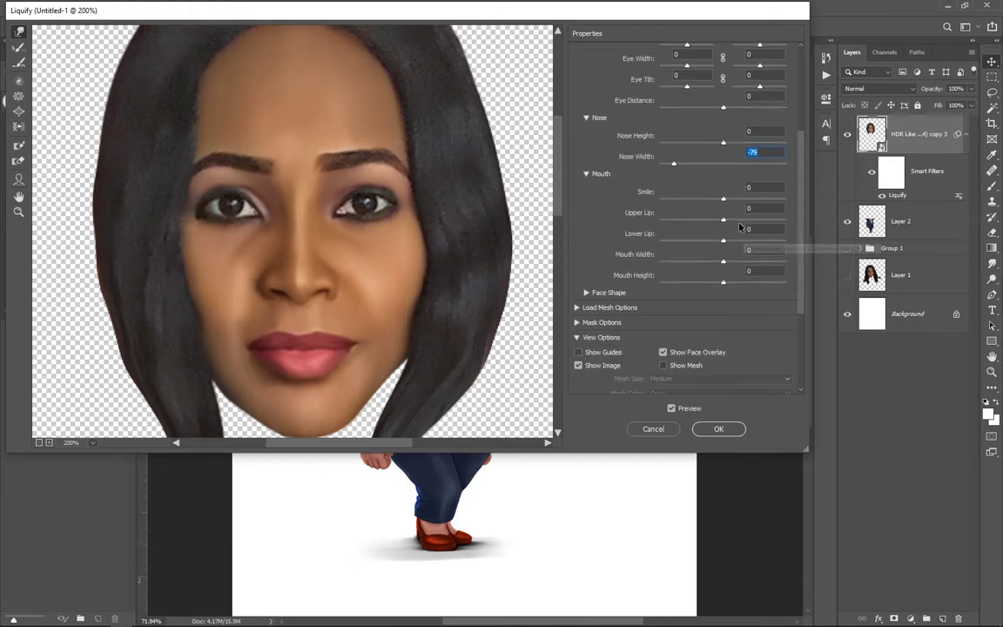
left_click_drag(722, 220, 744, 198)
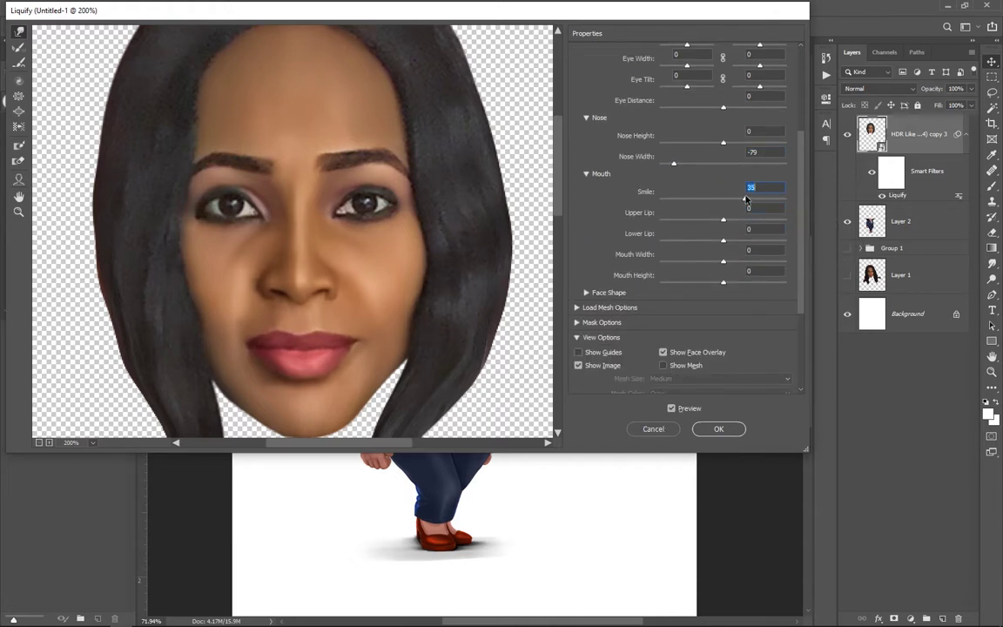
left_click_drag(722, 260, 700, 260)
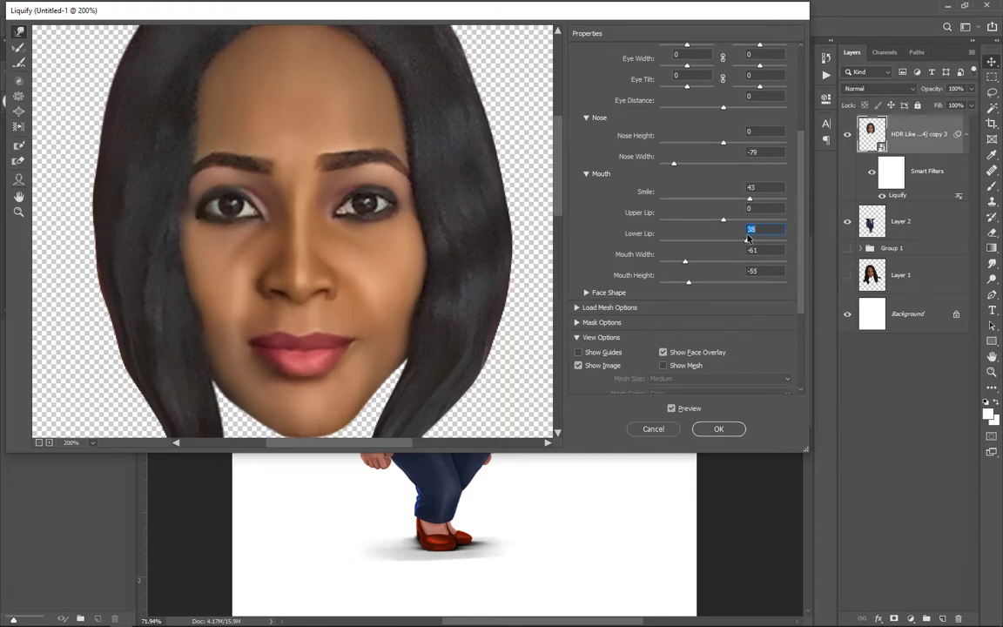
mouse_move(741, 237)
left_mouse_down()
mouse_move(730, 240)
mouse_move(722, 221)
left_mouse_up()
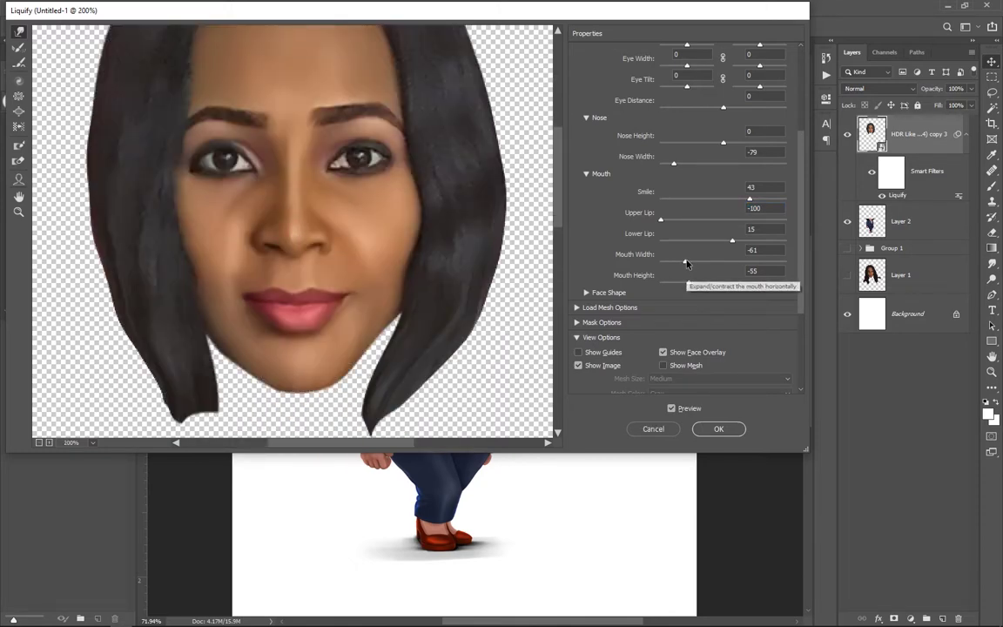
left_click_drag(731, 240, 786, 244)
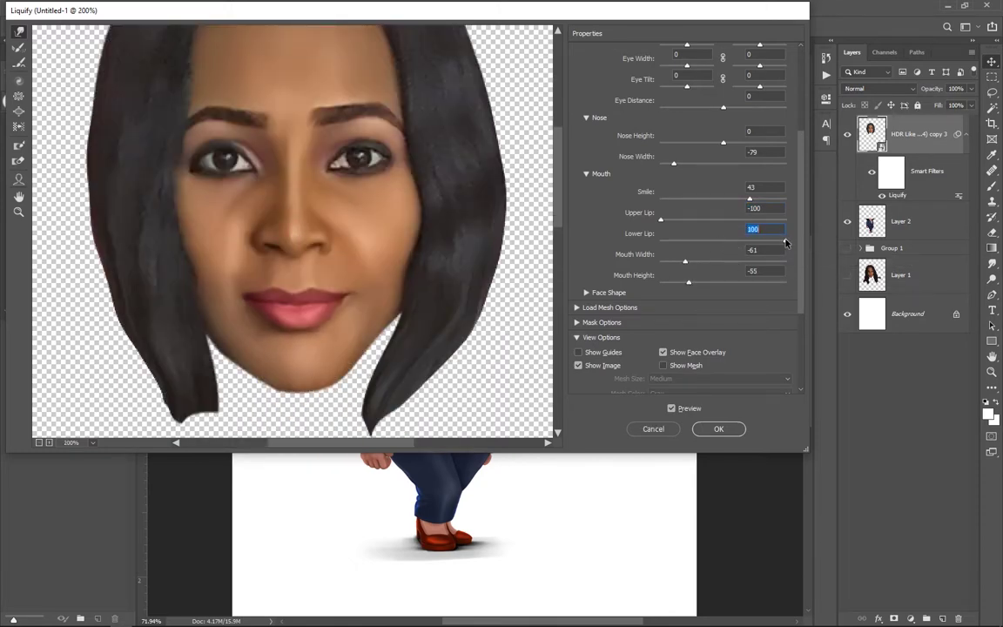
left_click(719, 429)
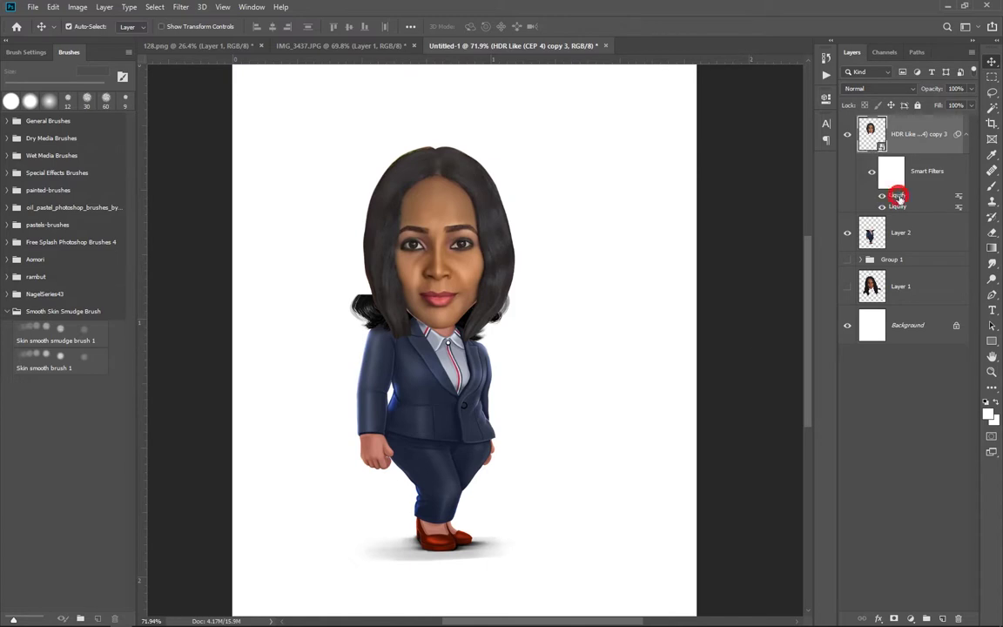
Edit the second Liquify filter: Upper Lip -11, Forehead 70, Jawline 15, Face Width 65, readjusted Smile
double_click(897, 195)
scroll(687, 218, "down", 5)
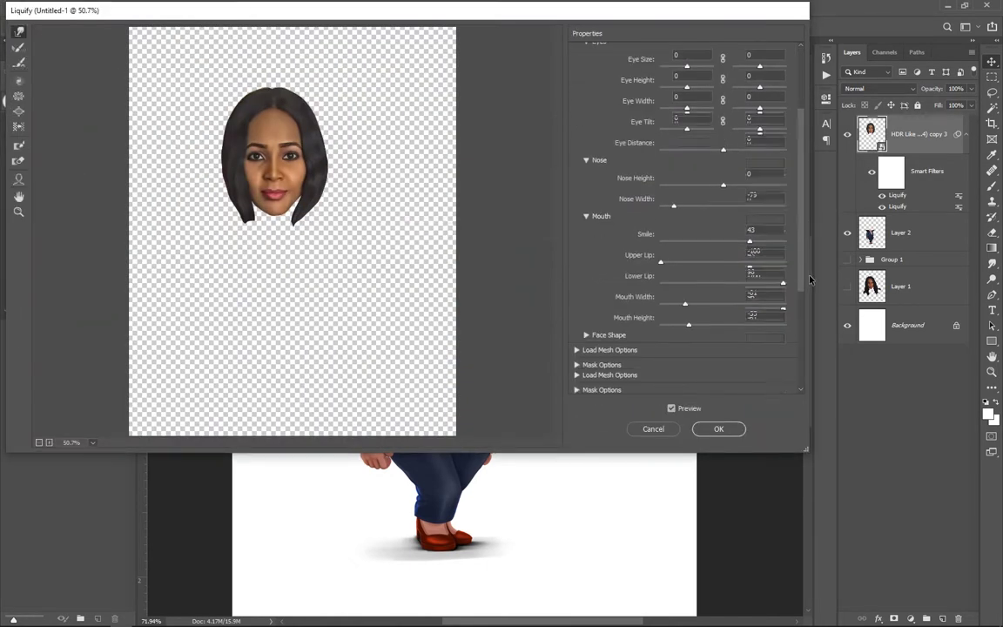
left_click(693, 263)
left_click_drag(693, 263, 711, 264)
scroll(717, 264, "down", 3)
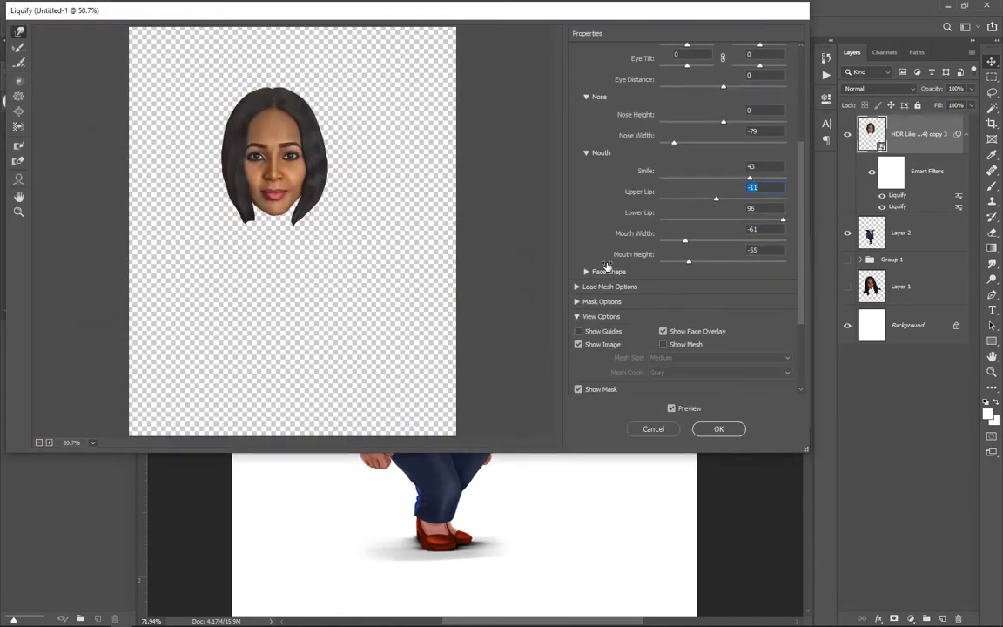
left_click(586, 272)
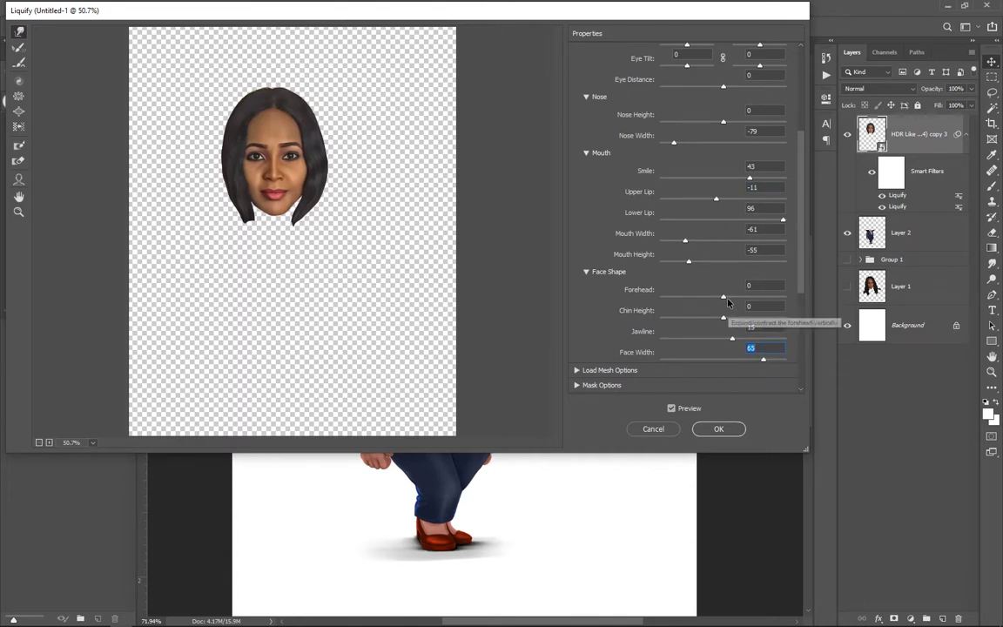
left_click_drag(727, 302, 751, 303)
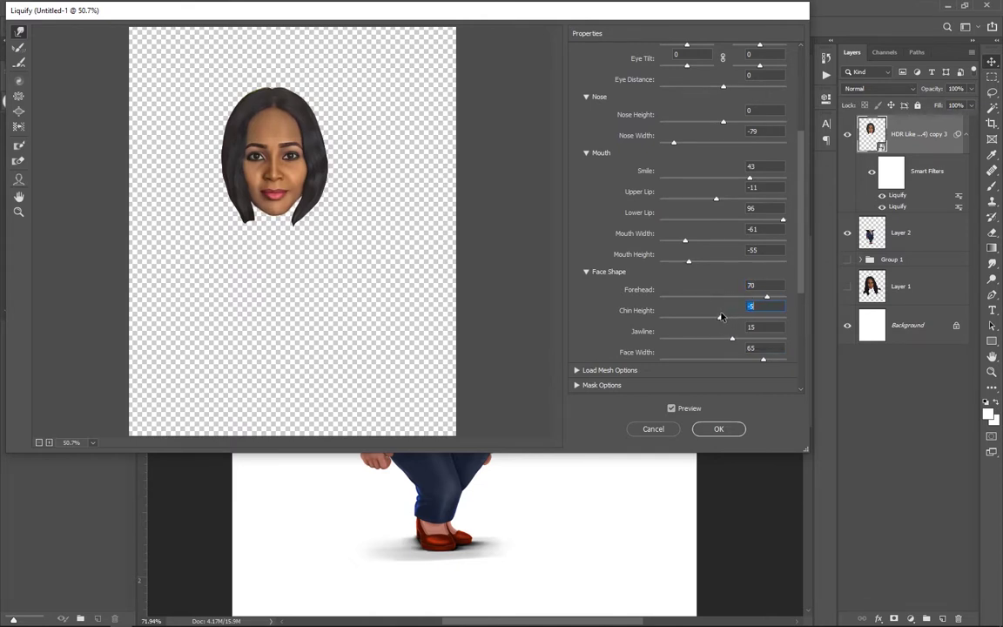
scroll(794, 238, "down", 1)
left_click(750, 163)
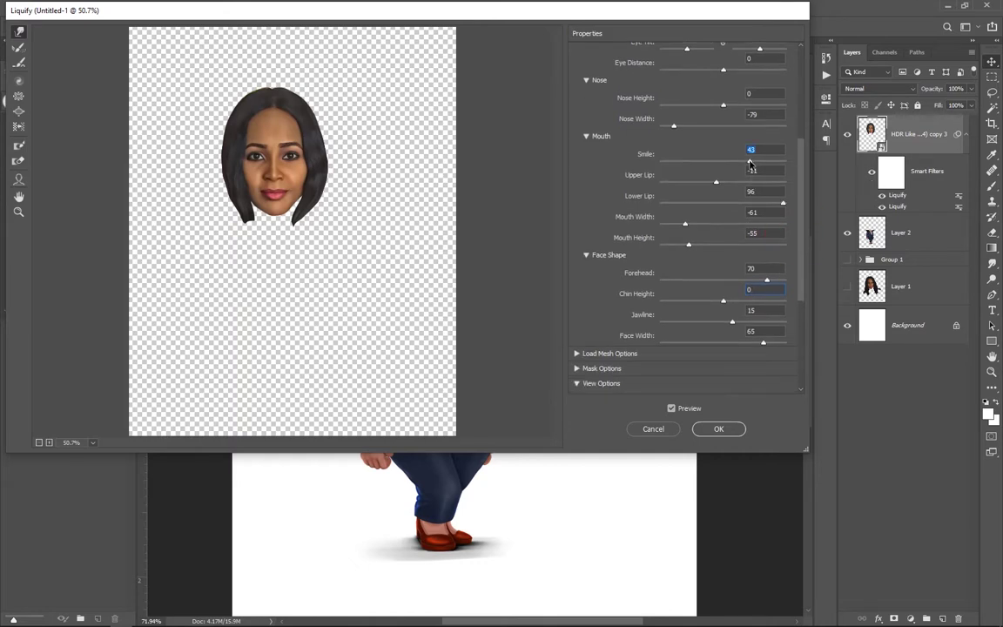
left_click_drag(767, 171, 751, 164)
left_click(709, 430)
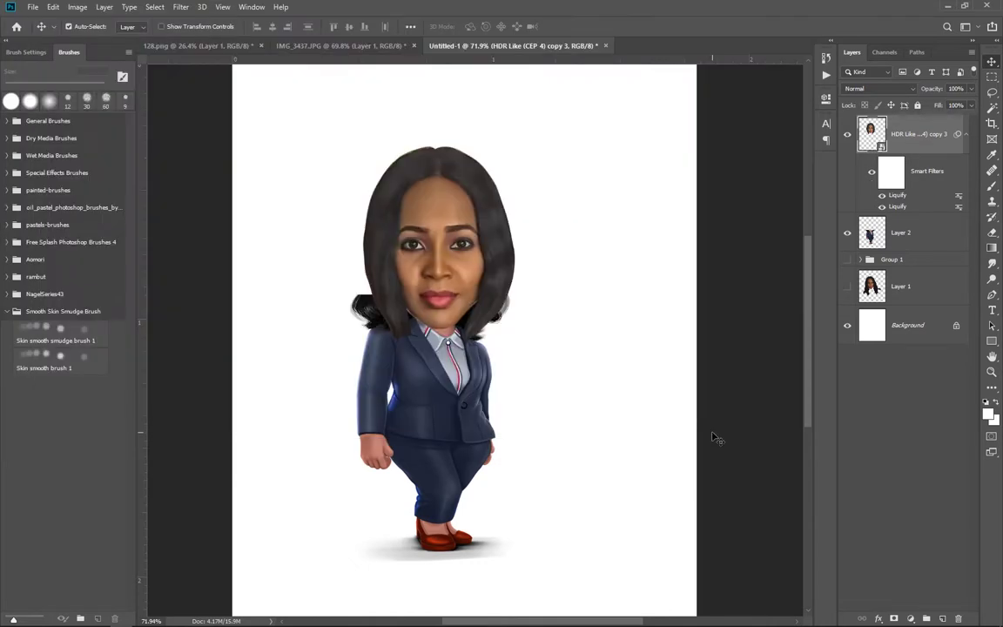
Compare the original long-haired photo layer against the caricature head and suit body
left_click(846, 286)
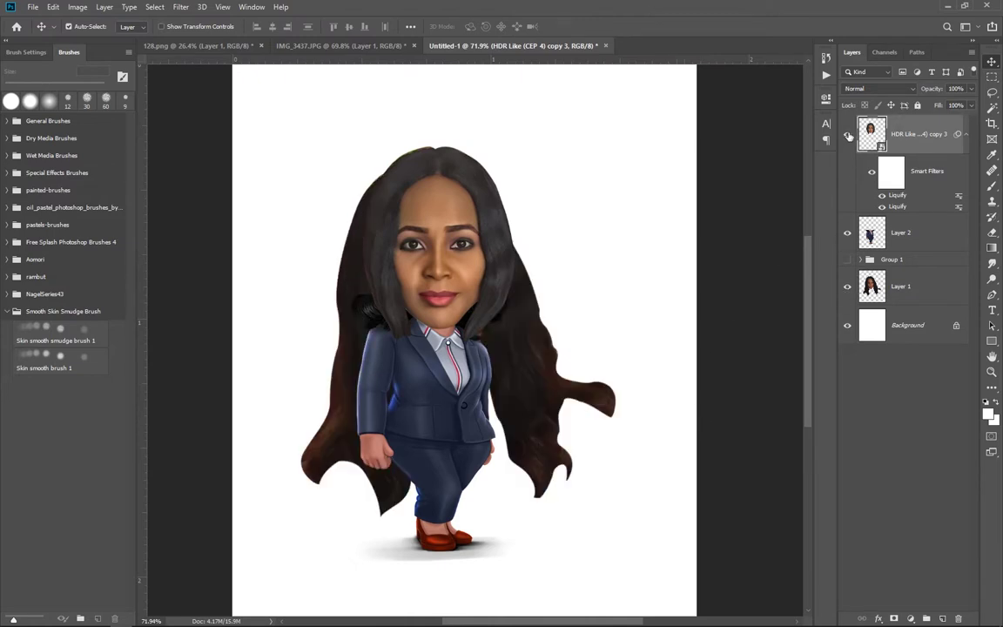
left_click(846, 232)
left_click(847, 134)
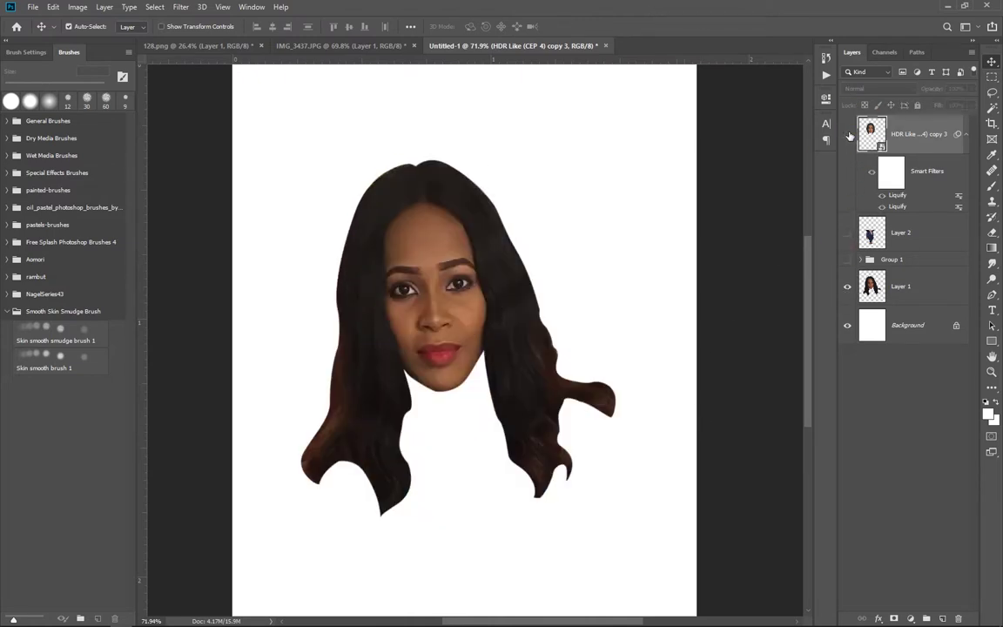
left_click(847, 134)
left_click(847, 232)
left_click(847, 286)
scroll(448, 389, "up", 2)
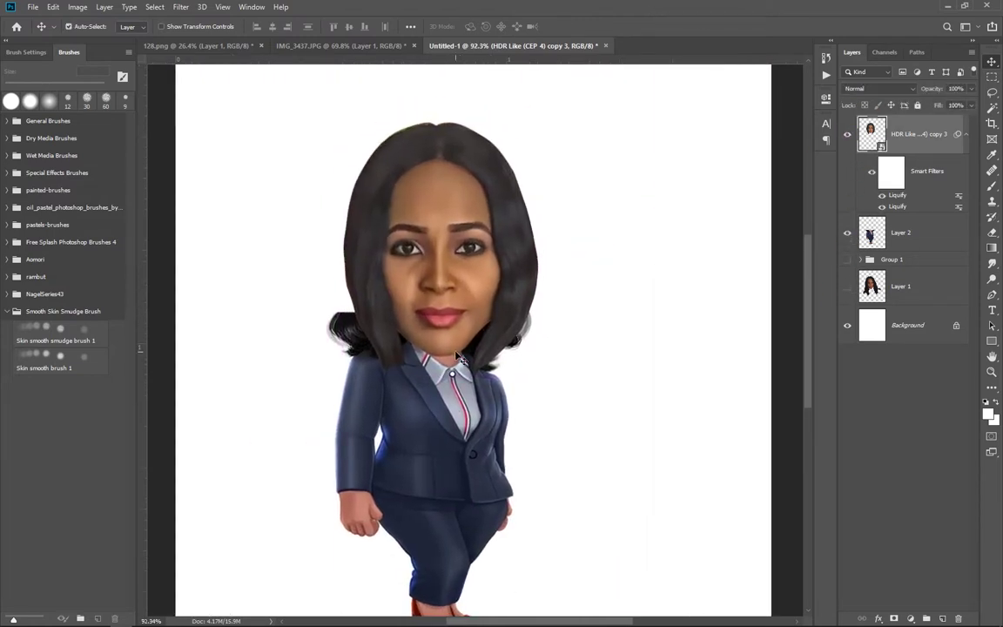
scroll(727, 275, "up", 1)
Select the suit body Layer 2 with the head shown and Layer 1 hidden
left_click(847, 134)
left_click(909, 235)
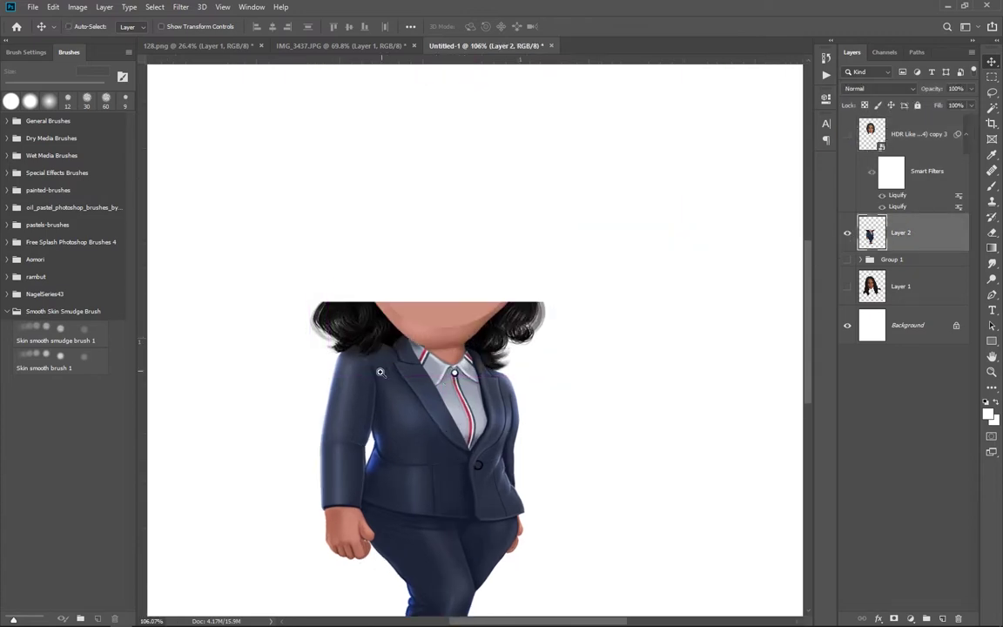
scroll(420, 370, "up", 5)
scroll(394, 369, "up", 1)
left_click(847, 134)
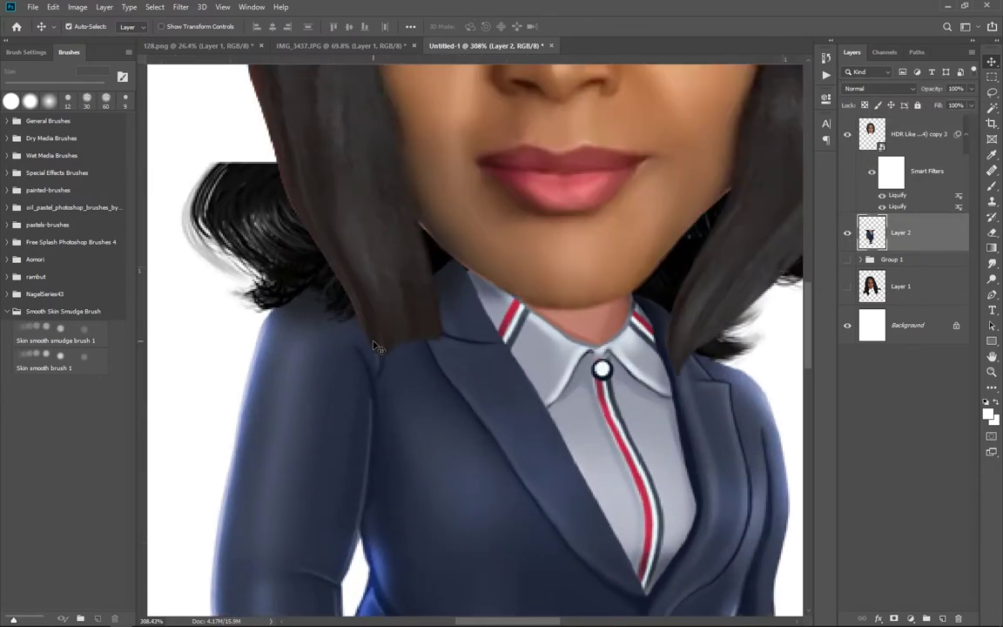
key("p")
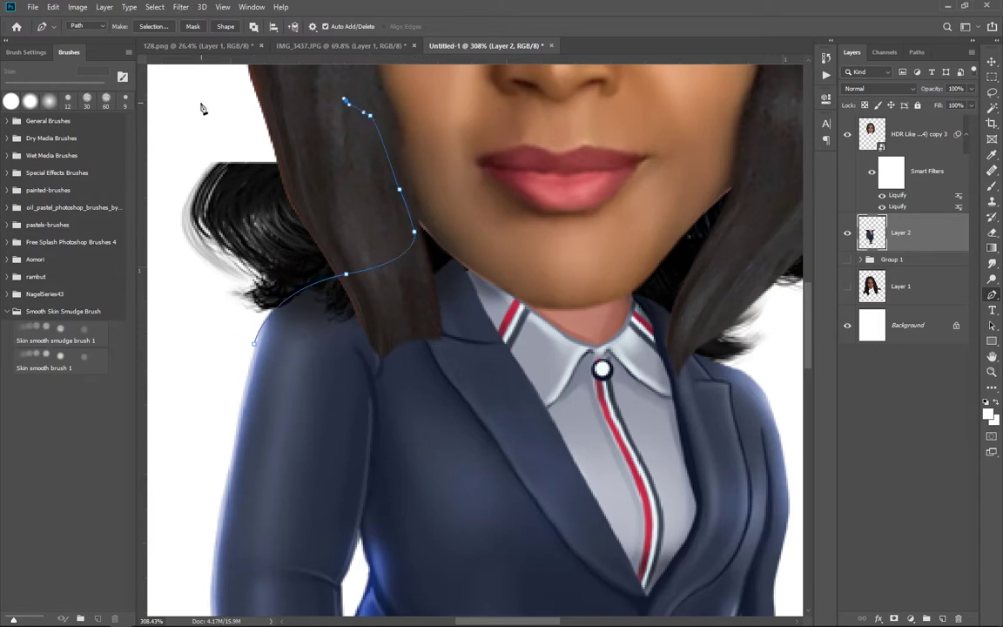
Make the left-shoulder outline a selection and trace the stray curls behind the right shoulder on Layer 2
key("ctrl+Return")
mouse_move(694, 388)
left_mouse_down()
mouse_move(600, 380)
mouse_move(489, 395)
left_mouse_up()
scroll(489, 394, "up", 2)
left_click(485, 318)
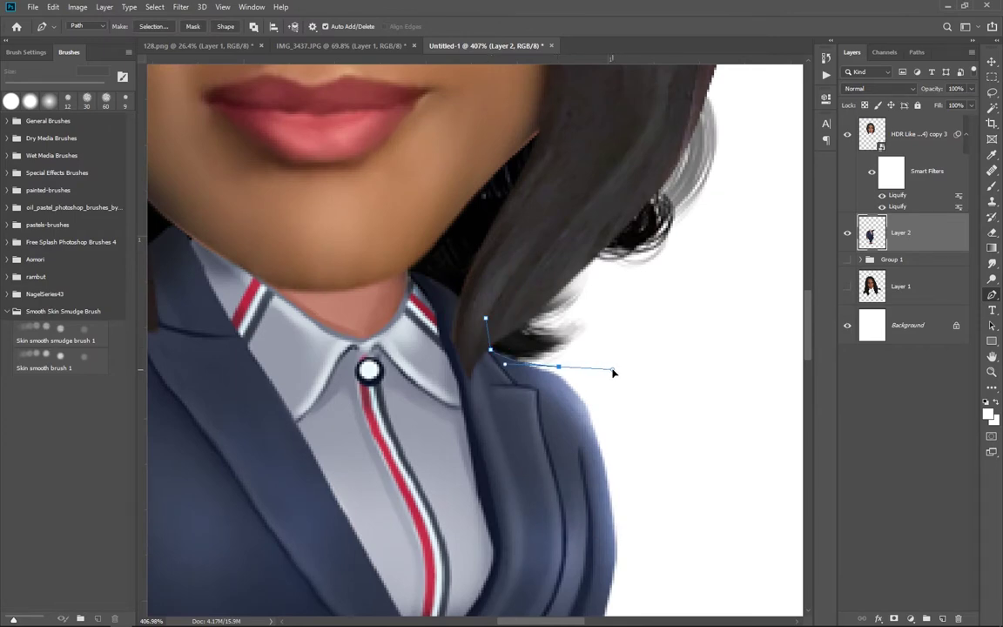
left_click_drag(558, 367, 612, 373)
left_click(713, 261)
left_click_drag(759, 171, 755, 130)
Delete the traced stray curls, deselect, and fit the whole caricature in view
scroll(760, 152, "up", 2)
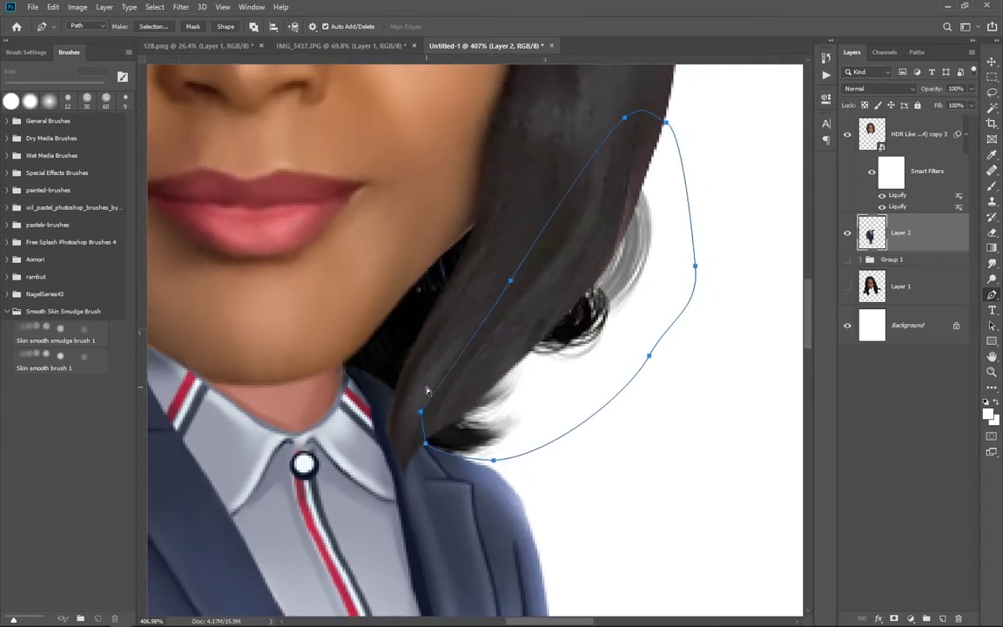
key("ctrl+Return")
key("Delete")
key("ctrl+d")
key("ctrl+0")
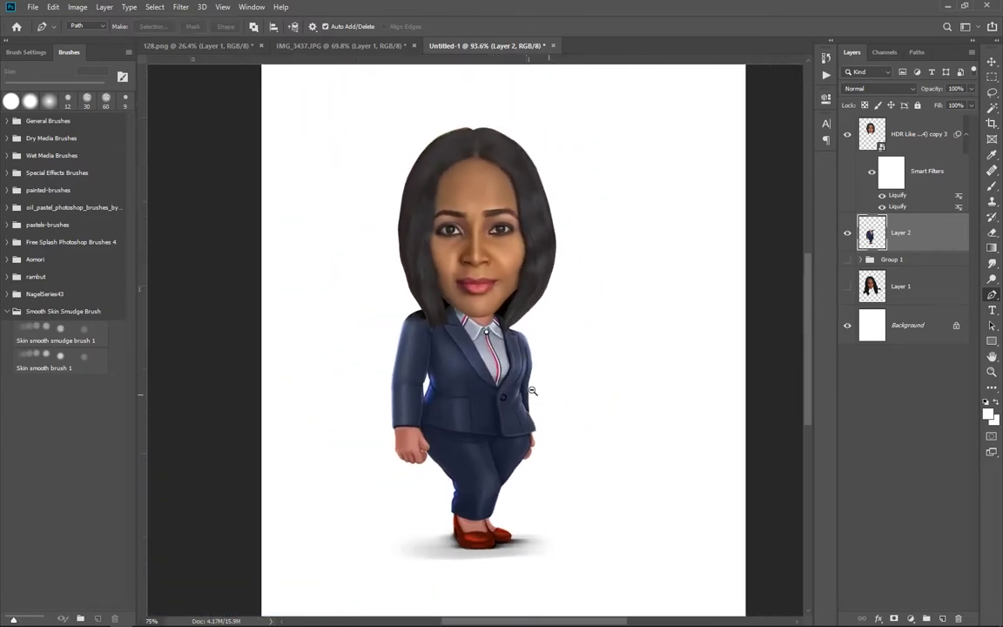
scroll(531, 391, "down", 2)
scroll(493, 385, "up", 1)
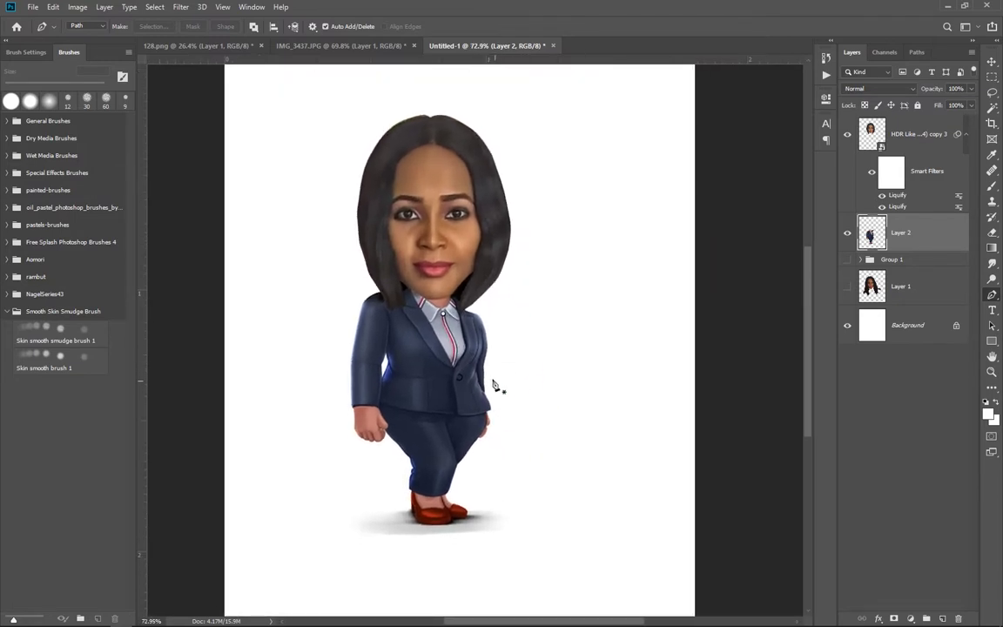
scroll(500, 420, "down", 1)
On the HDR copy 3 head layer, push the lower right jaw inward with Liquify Forward Warp
left_click(923, 132)
key("ctrl+j")
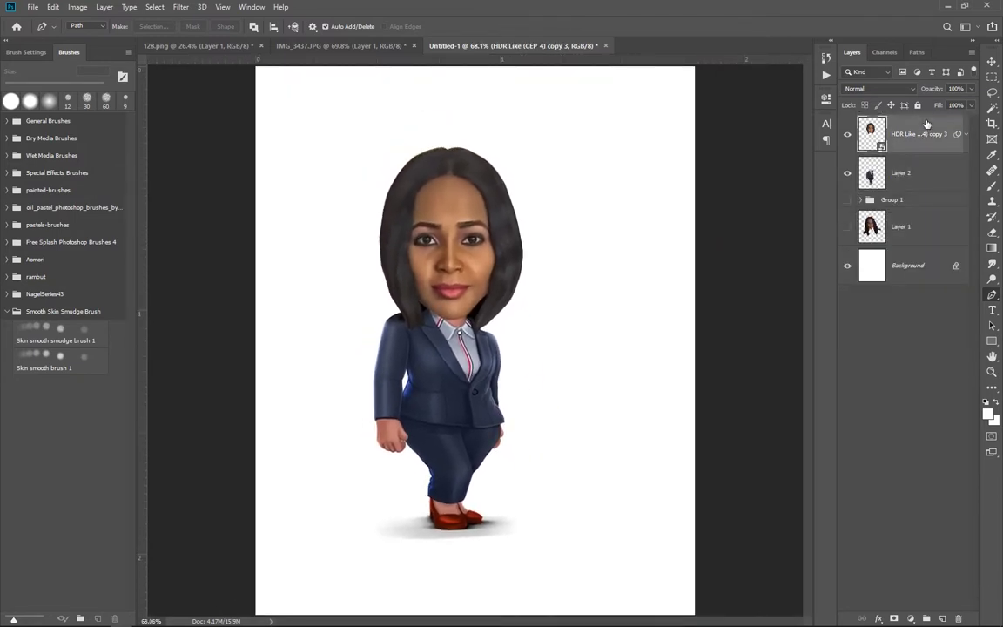
key("ctrl+z")
key("b")
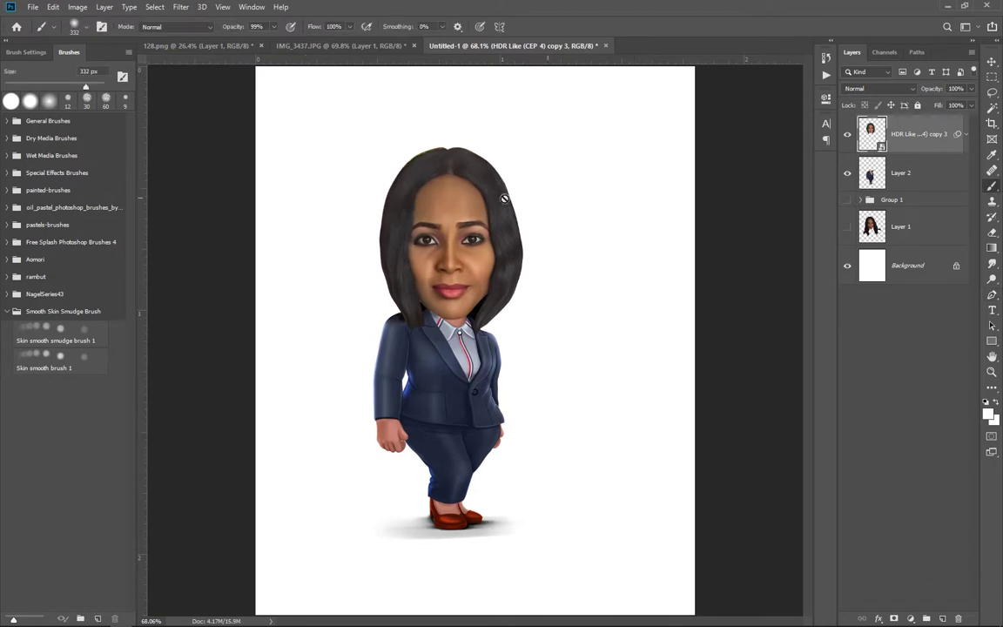
key("shift+ctrl+x")
key("ctrl+plus")
key("ctrl+plus")
key("ctrl+plus")
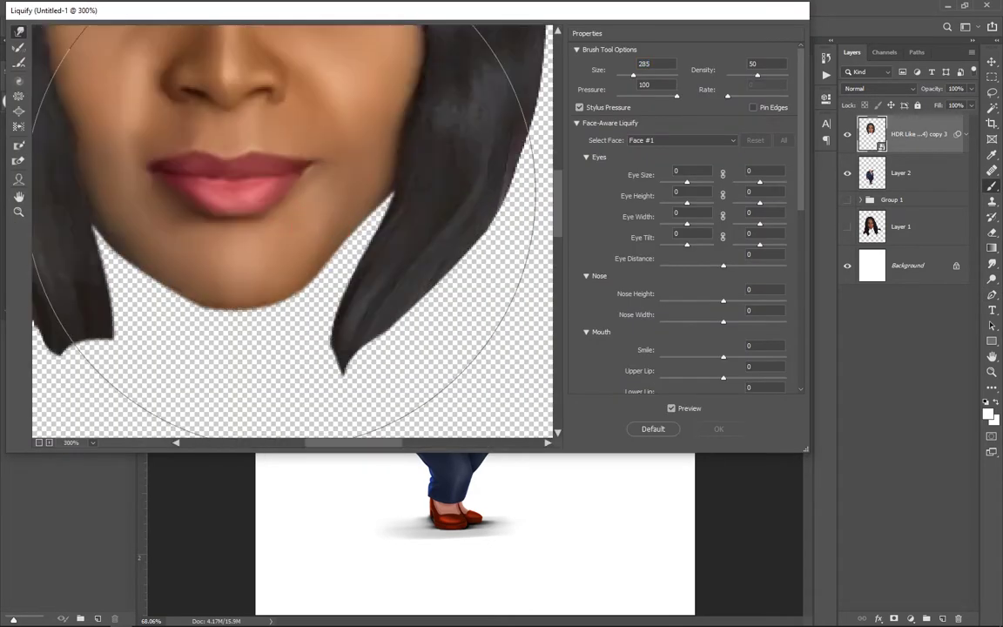
mouse_move(318, 248)
left_mouse_down()
mouse_move(340, 225)
mouse_move(325, 251)
left_mouse_up()
left_click(324, 262, "alt")
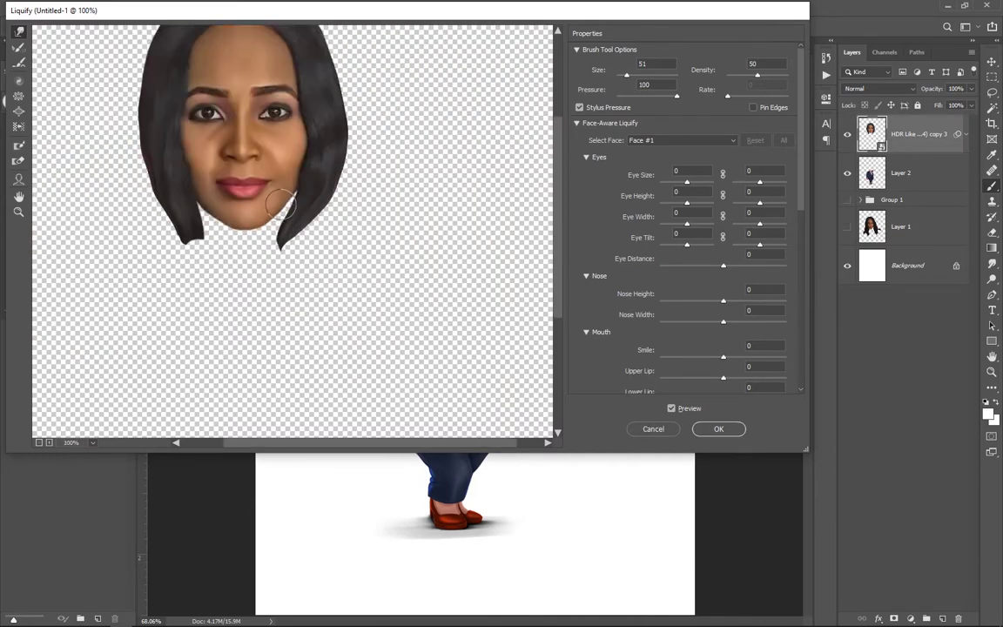
left_click_drag(287, 203, 275, 212)
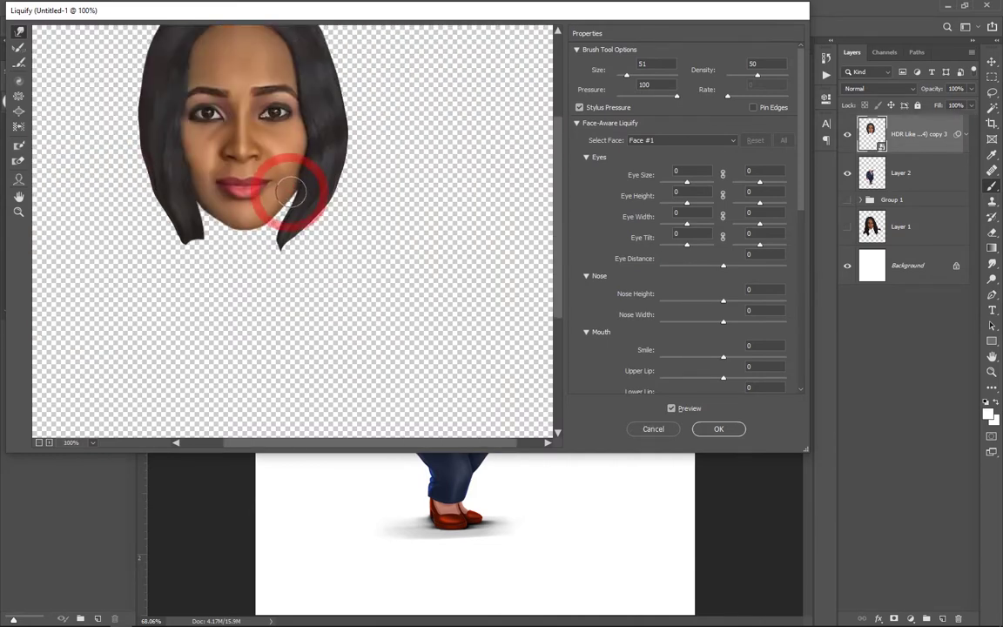
left_click(715, 429)
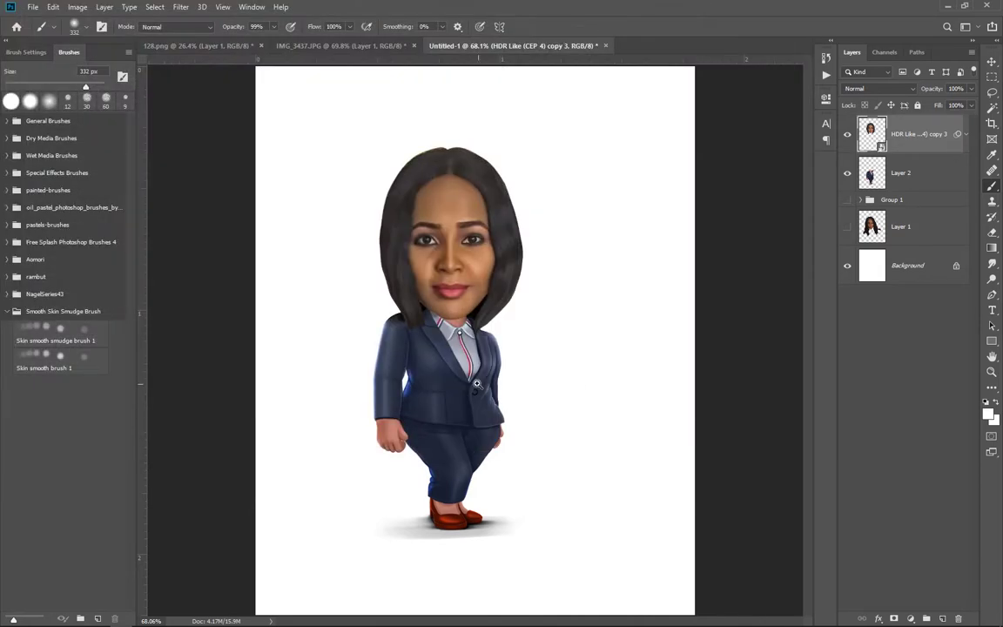
scroll(476, 383, "up", 2)
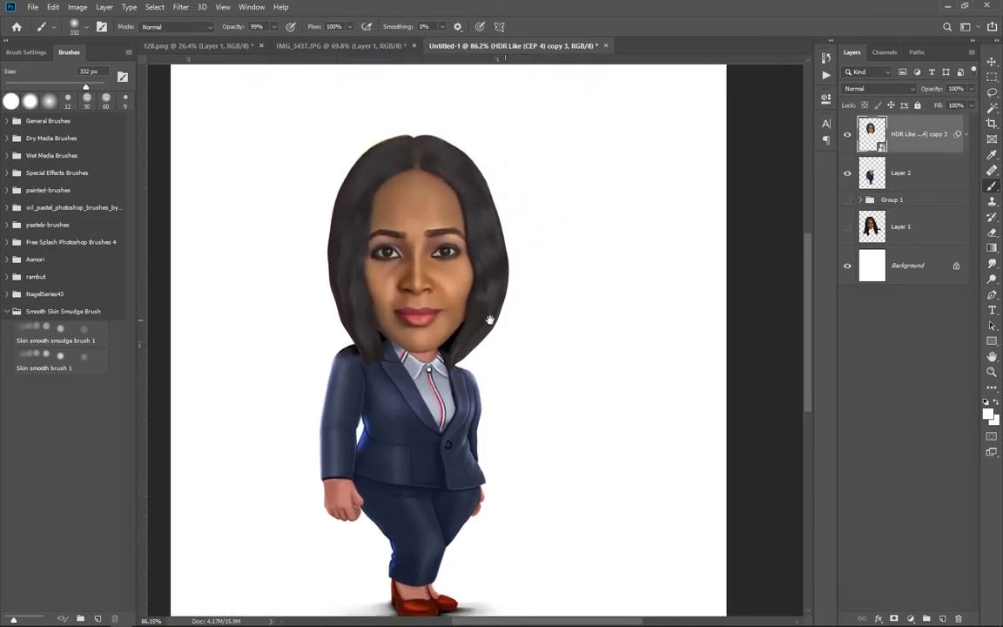
scroll(490, 320, "up", 3)
left_click_drag(916, 134, 916, 202)
Add a new empty layer above the head set to Color blending mode
key("ctrl+z")
right_click(919, 134)
left_click(886, 518)
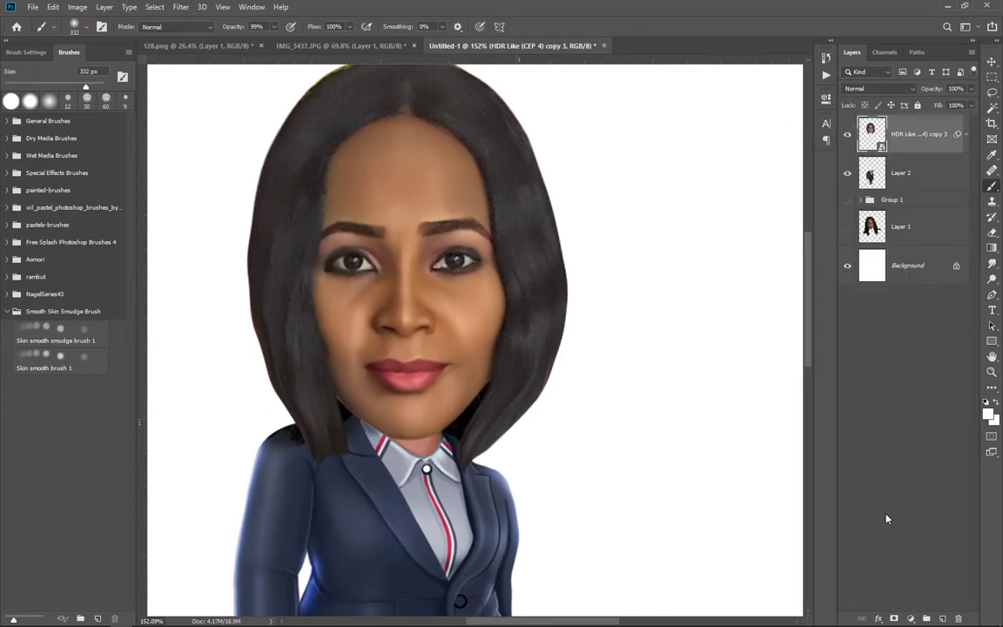
left_click(942, 618)
left_click(879, 88)
left_click(797, 332)
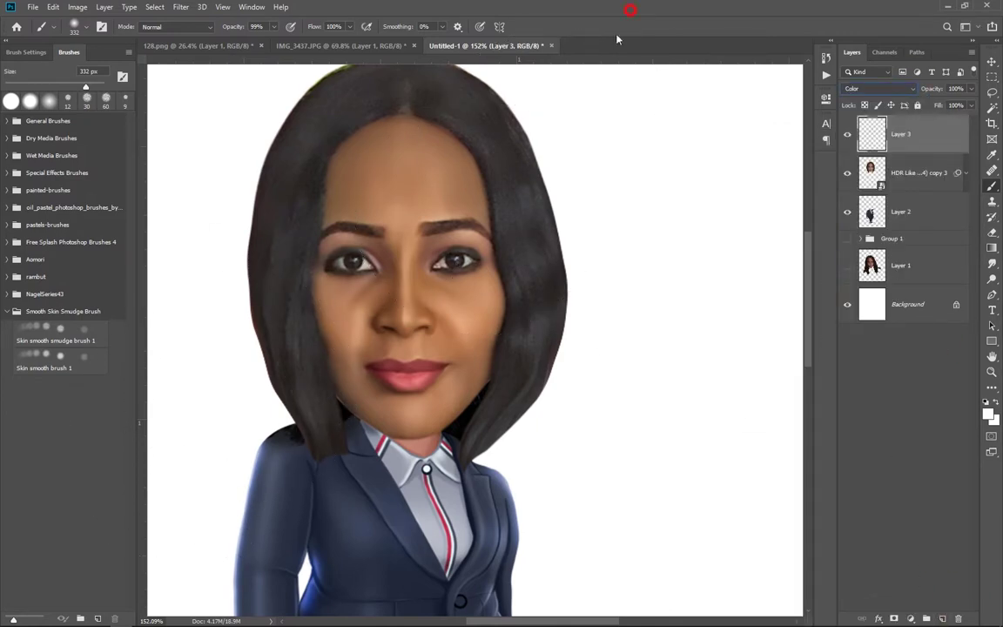
key("v")
Open the kulit colour reference image from drive D in Photoshop
key("super+e")
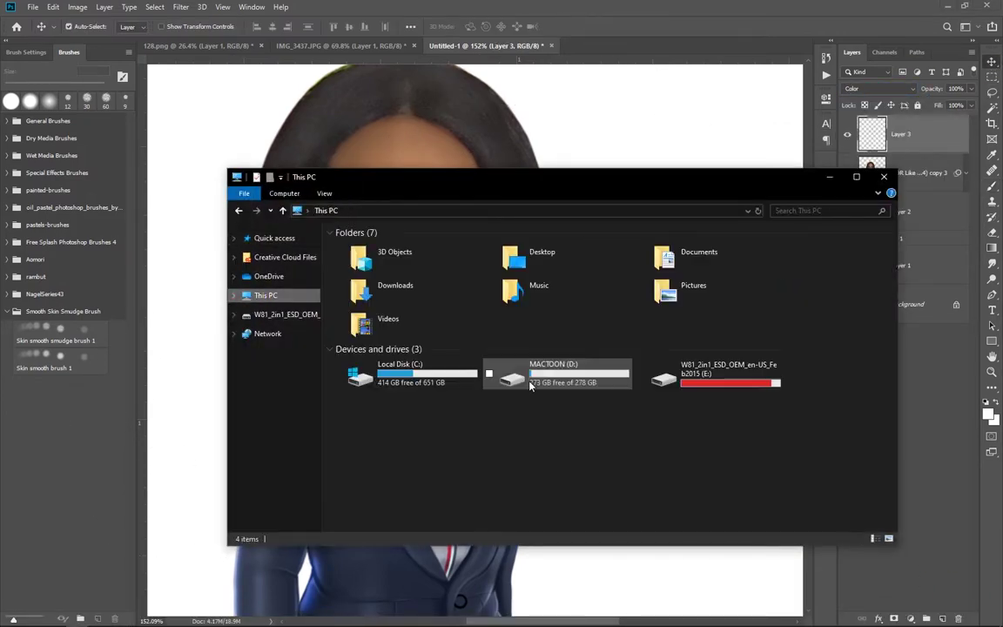
double_click(530, 385)
double_click(348, 286)
left_click_drag(358, 243, 648, 35)
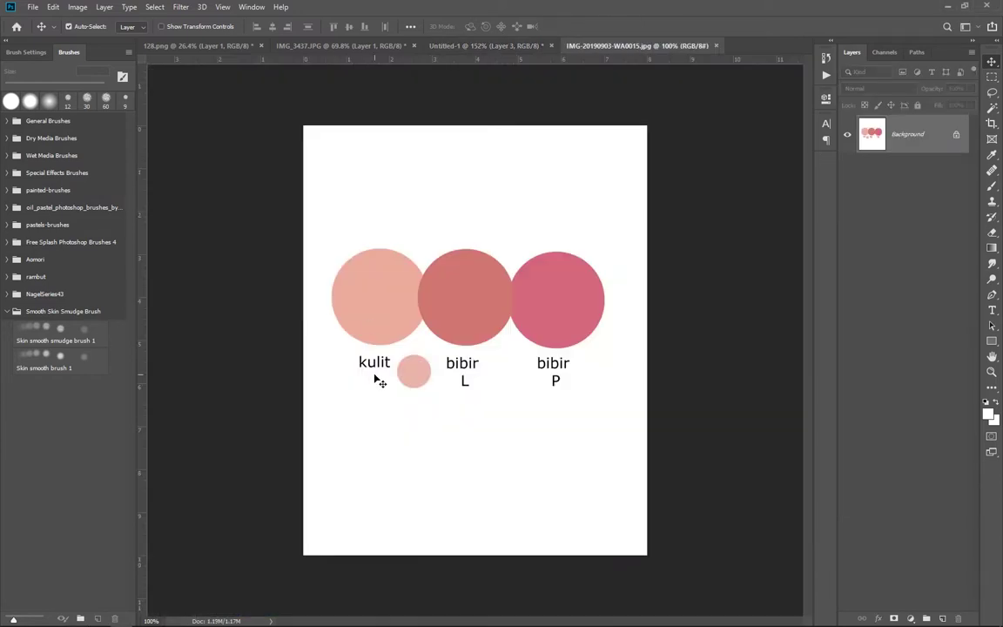
Paint the skin colour up the forehead with the Soft Round brush
key("b")
left_click(467, 45)
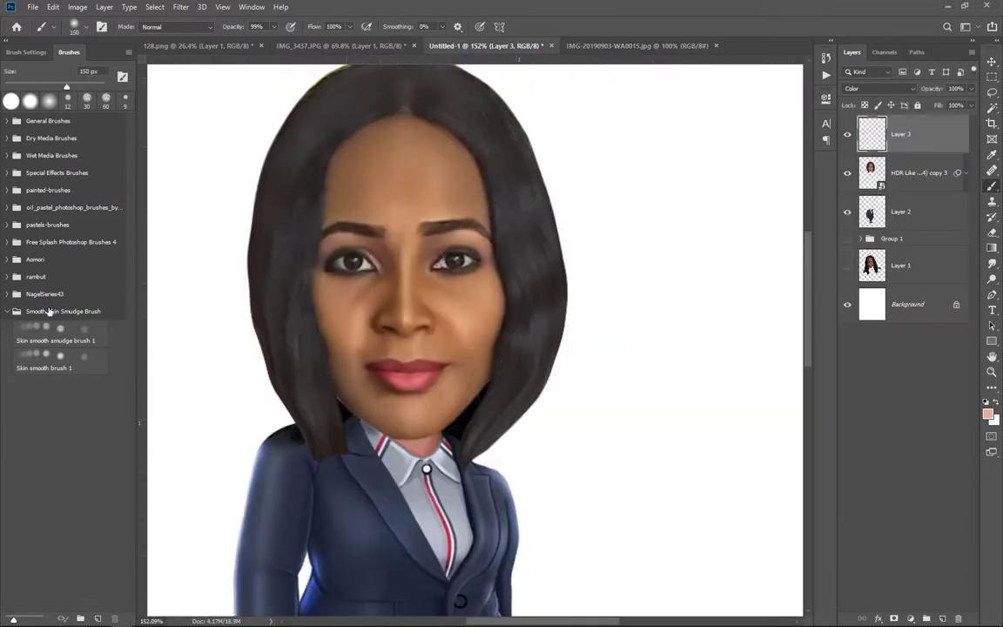
left_click(7, 120)
left_click(57, 139)
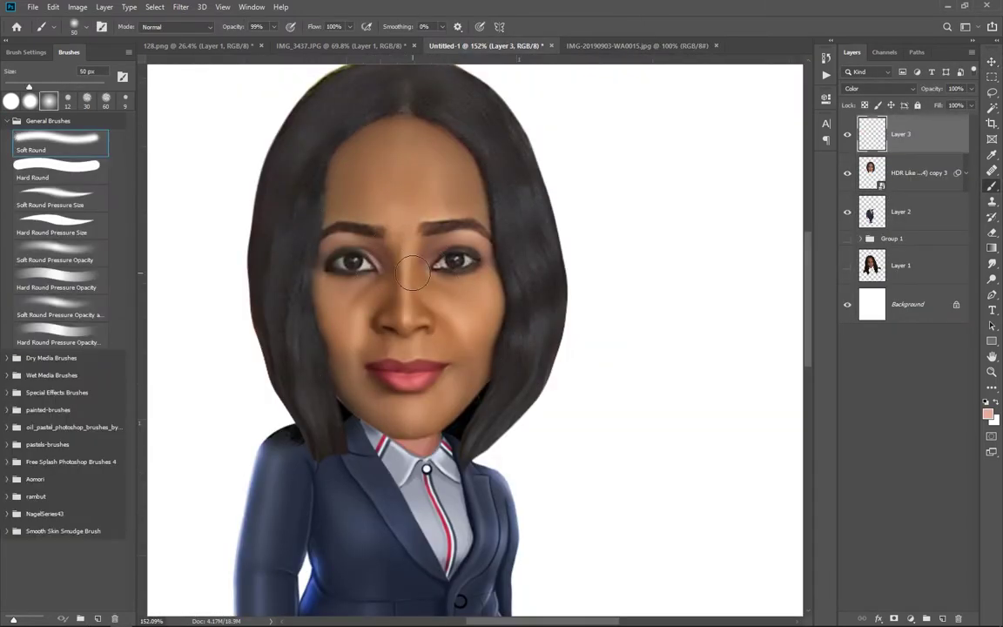
scroll(366, 270, "up", 2)
scroll(374, 348, "up", 2)
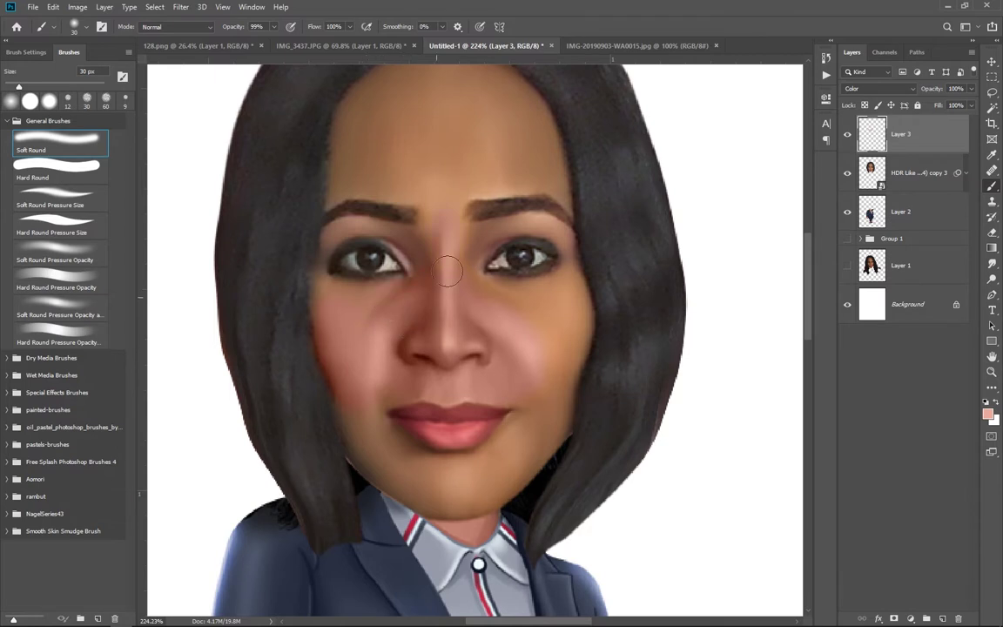
scroll(430, 237, "up", 3)
left_click_drag(442, 228, 386, 174)
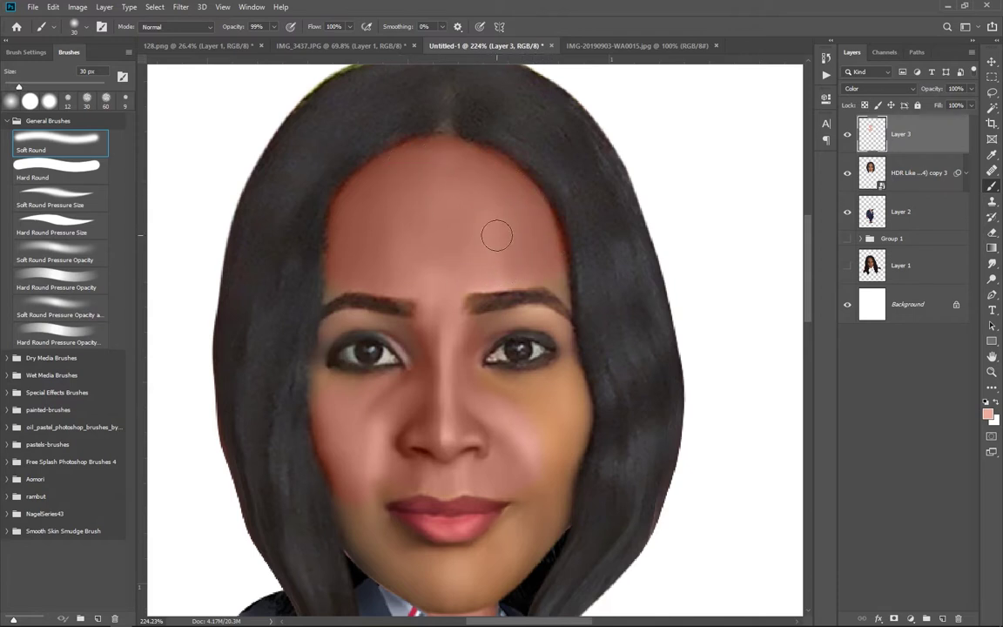
Clip the colour layer to the head and tint the eyebrow area, left jawline and upper lip
key("bracketleft")
key("bracketleft")
key("bracketleft")
left_click_drag(560, 298, 553, 285)
scroll(566, 456, "down", 3)
key("ctrl+alt+g")
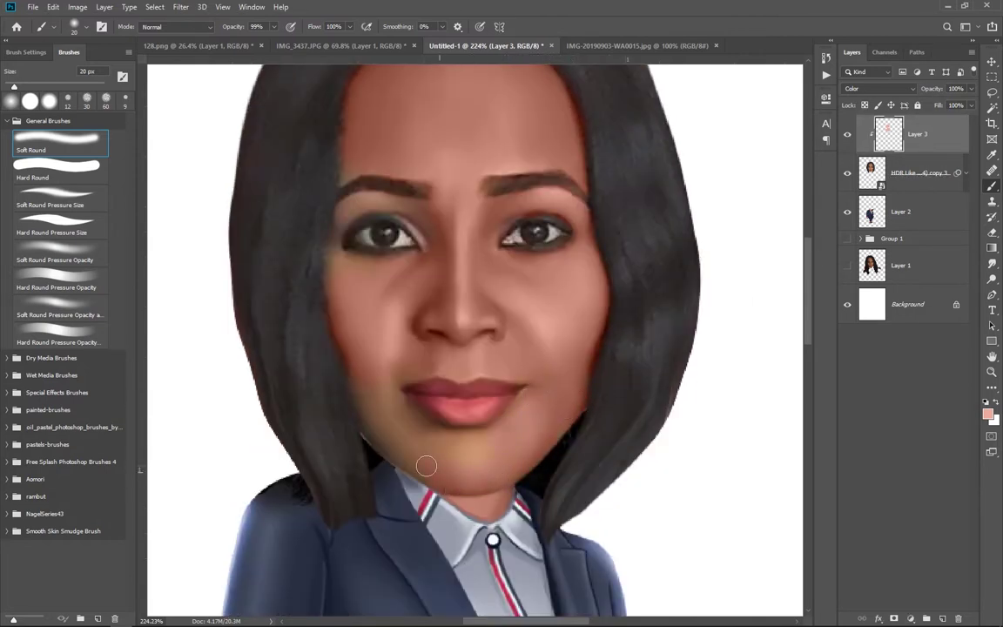
mouse_move(426, 466)
left_mouse_down()
mouse_move(379, 444)
mouse_move(498, 437)
left_mouse_up()
key("bracketleft")
key("bracketleft")
left_click_drag(525, 379, 464, 379)
Cover the greenish patch under the left eye and touch up the lip corner and left cheek
left_click_drag(349, 173, 451, 256)
key("bracketleft")
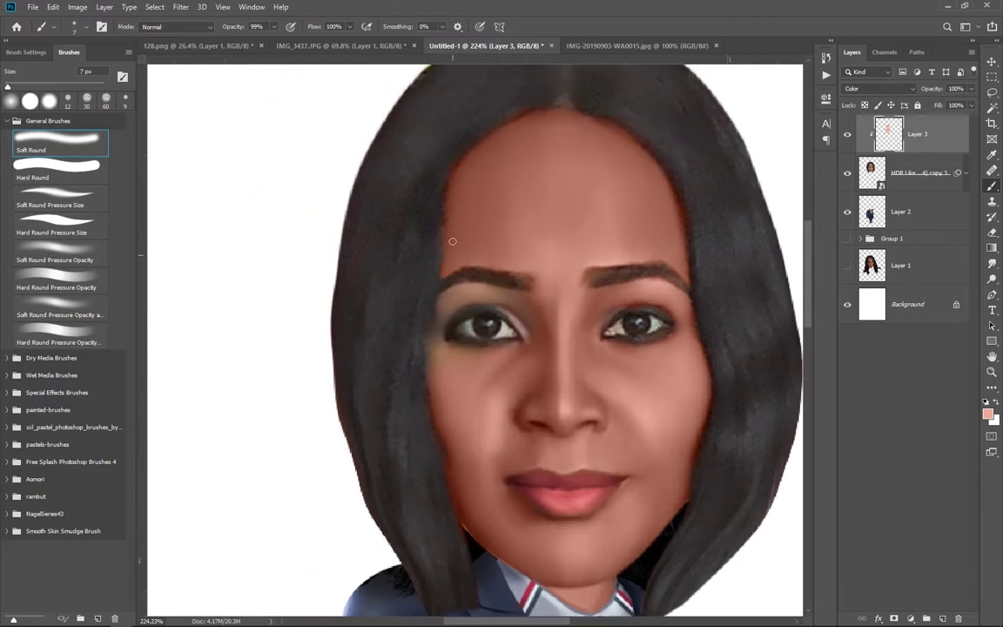
left_click_drag(472, 328, 476, 278)
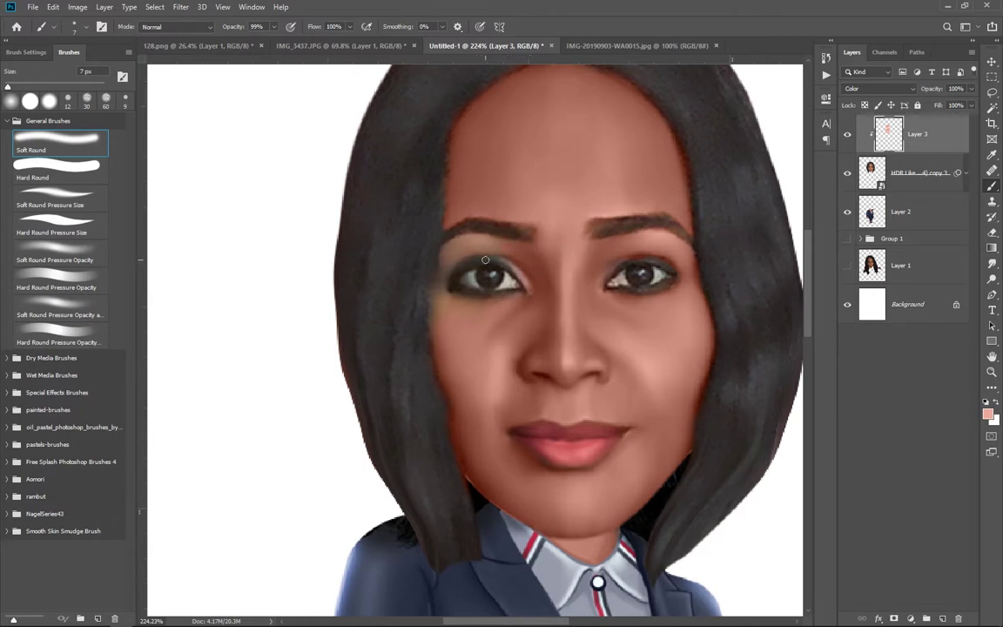
mouse_move(441, 278)
left_mouse_down()
mouse_move(431, 329)
mouse_move(487, 307)
left_mouse_up()
left_click(508, 445)
scroll(623, 459, "down", 3)
scroll(566, 418, "down", 2)
scroll(504, 366, "down", 2)
scroll(446, 323, "down", 2)
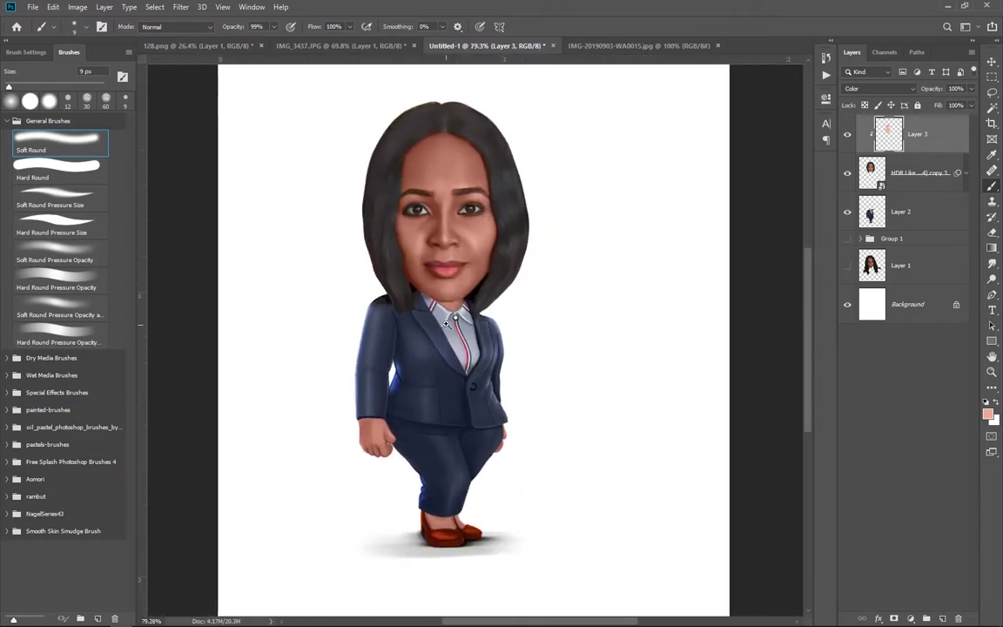
scroll(445, 322, "up", 2)
left_click(383, 259)
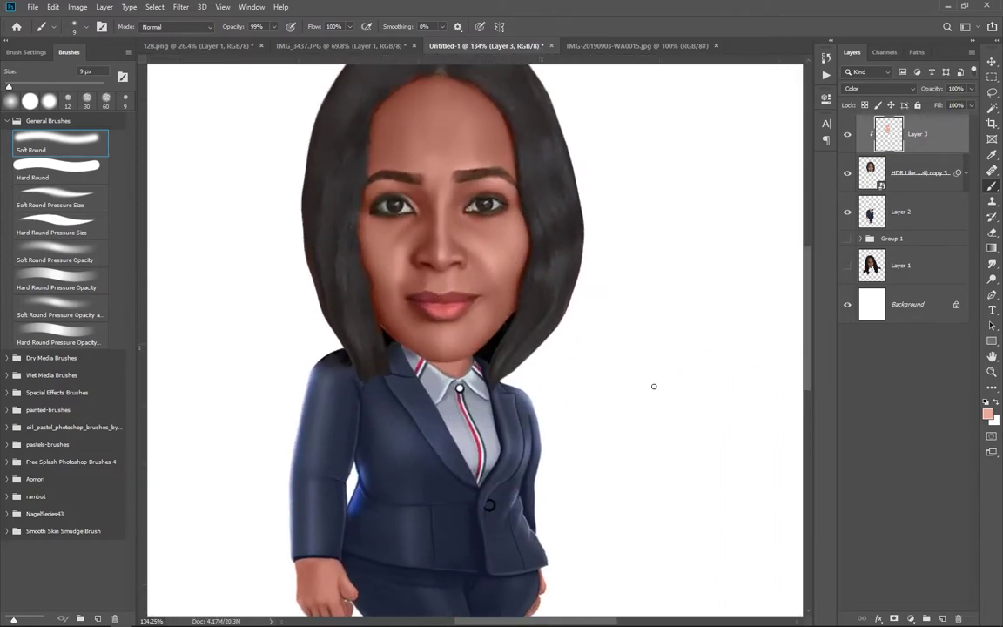
Add a new Color-mode layer and set the foreground to a saturated hot pink
key("ctrl+shift+alt+n")
left_click(879, 88)
left_click(879, 329)
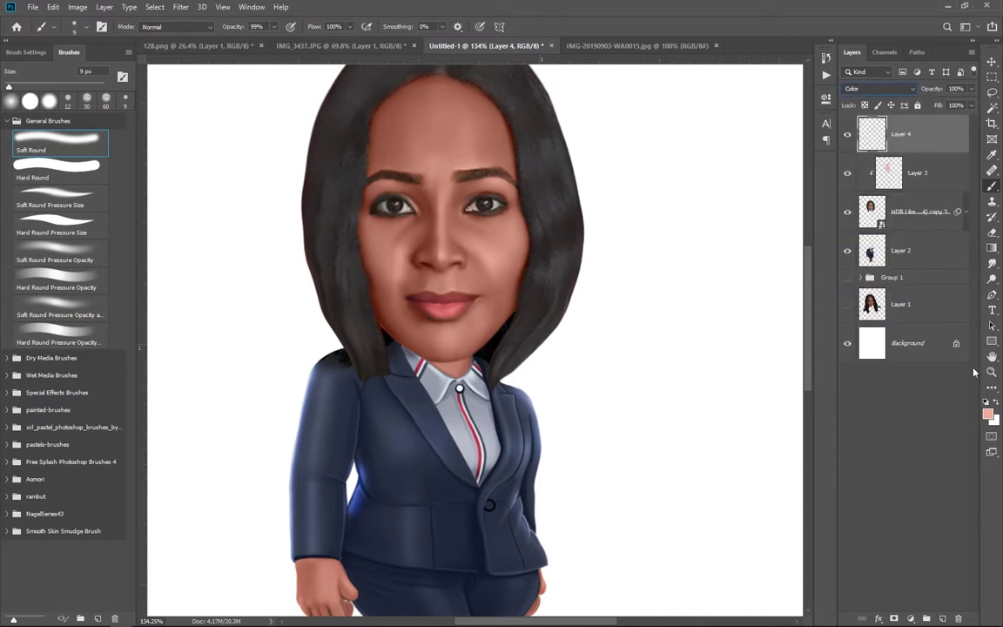
left_click(987, 414)
left_click(650, 144)
left_click_drag(609, 140, 632, 151)
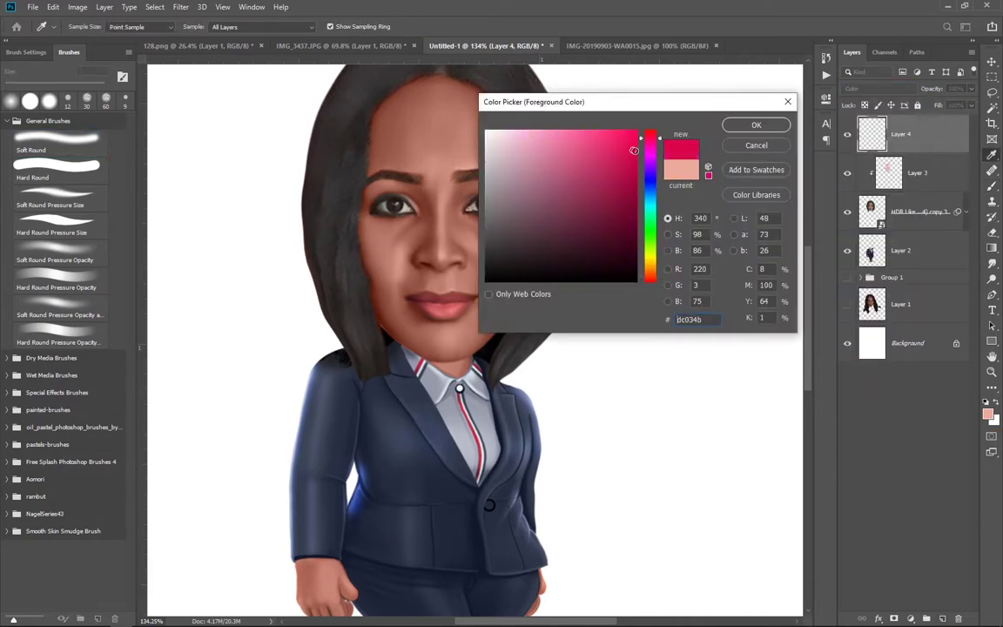
left_click(753, 126)
Paint both lips an even pink, covering the dark streak on the upper lip
key("b")
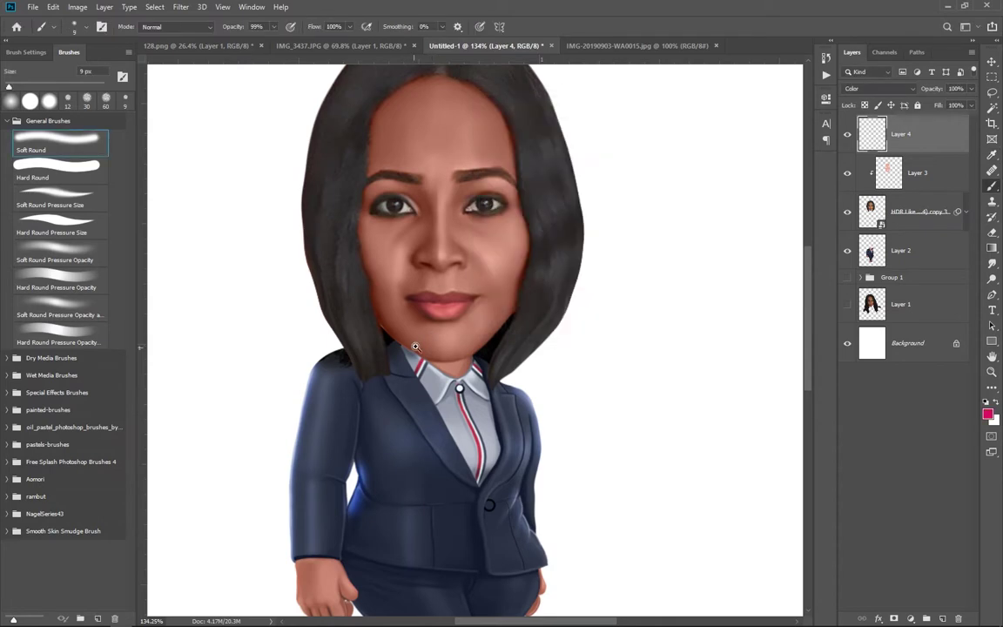
scroll(412, 381, "up", 5)
left_click_drag(422, 383, 457, 370)
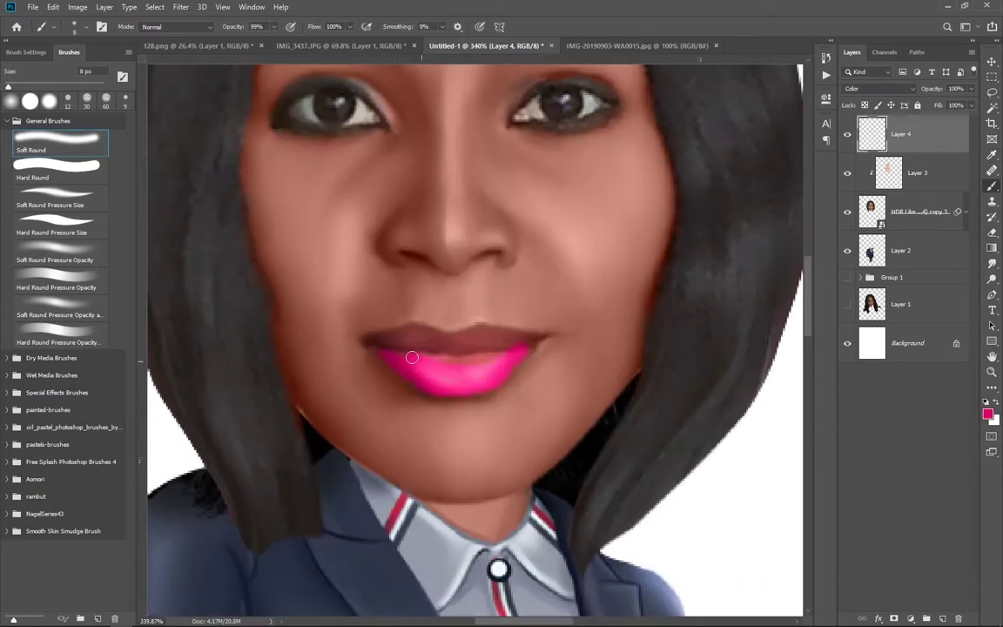
left_click_drag(370, 344, 382, 343)
left_click_drag(522, 342, 470, 339)
left_click_drag(490, 338, 536, 338)
mouse_move(395, 365)
left_mouse_down()
mouse_move(463, 384)
mouse_move(530, 341)
left_mouse_up()
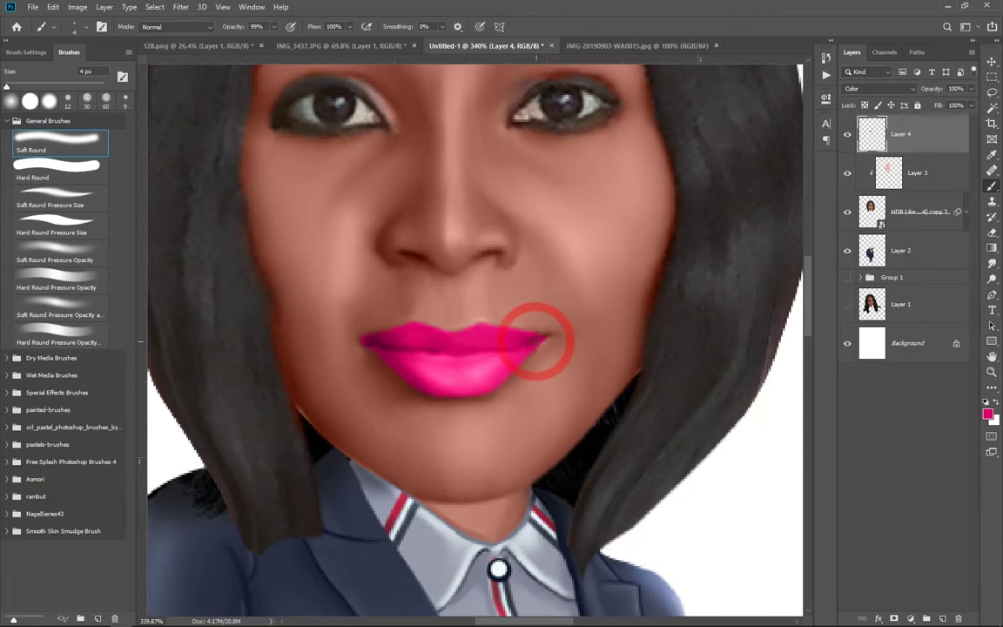
left_click(496, 367)
Lower the lip colour's saturation to -28 with Hue/Saturation
key("ctrl+u")
left_click_drag(515, 96, 660, 94)
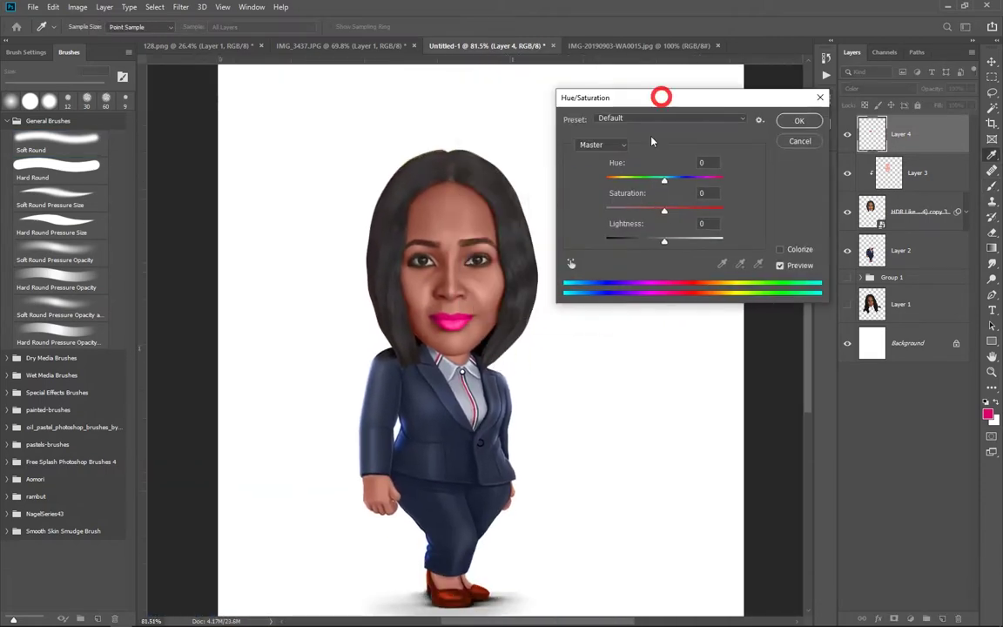
mouse_move(664, 209)
left_mouse_down()
mouse_move(648, 209)
mouse_move(668, 182)
left_mouse_up()
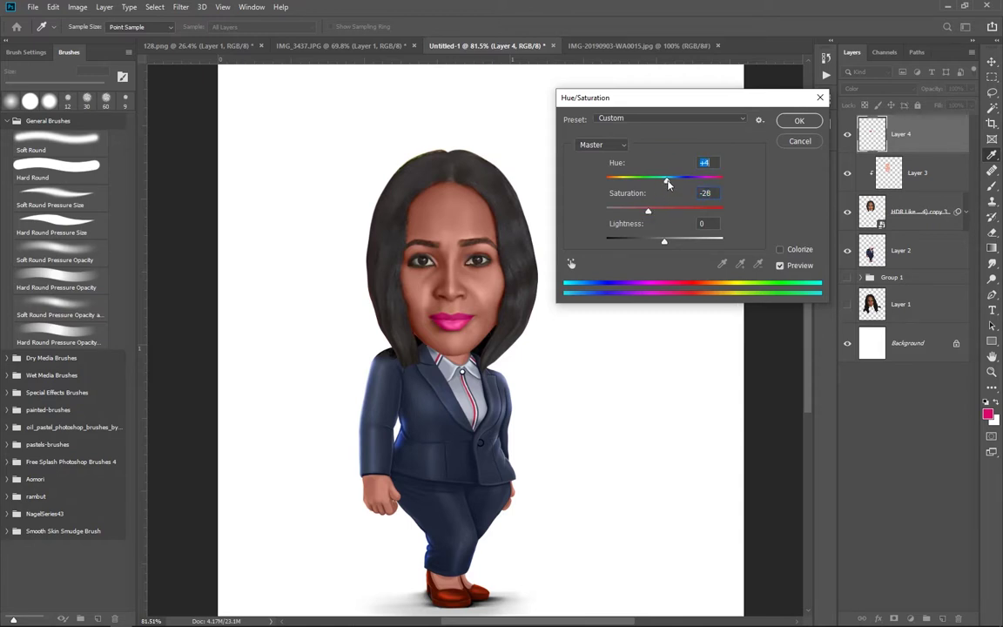
key("Return")
scroll(555, 353, "up", 1)
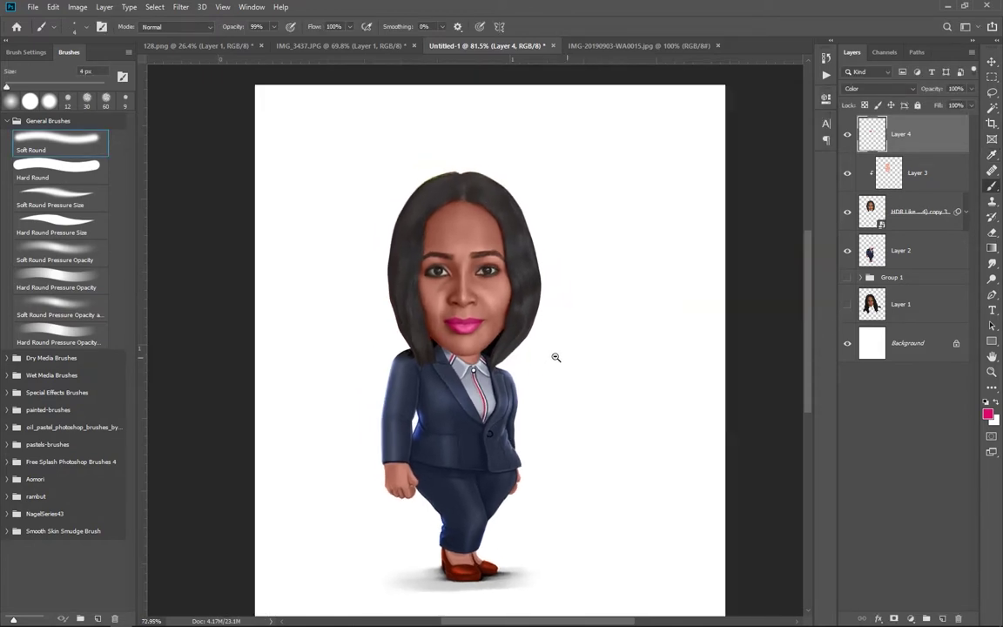
scroll(528, 368, "up", 2)
scroll(535, 377, "up", 2)
left_click_drag(536, 376, 501, 341)
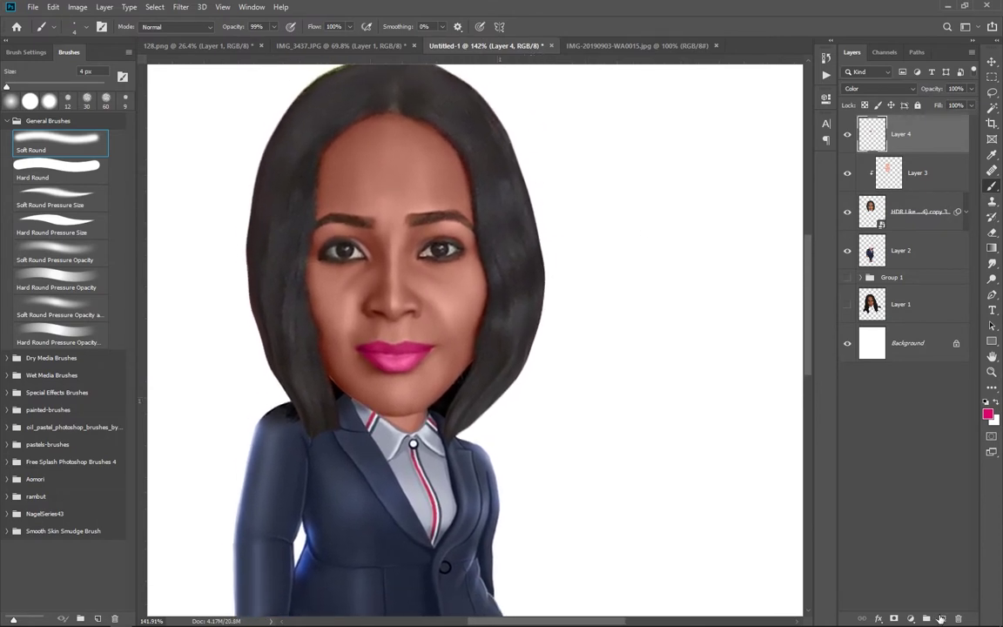
Add a new clipped layer with a near-black foreground and darken the right side of the hair
key("ctrl+shift+alt+n")
left_click(986, 413)
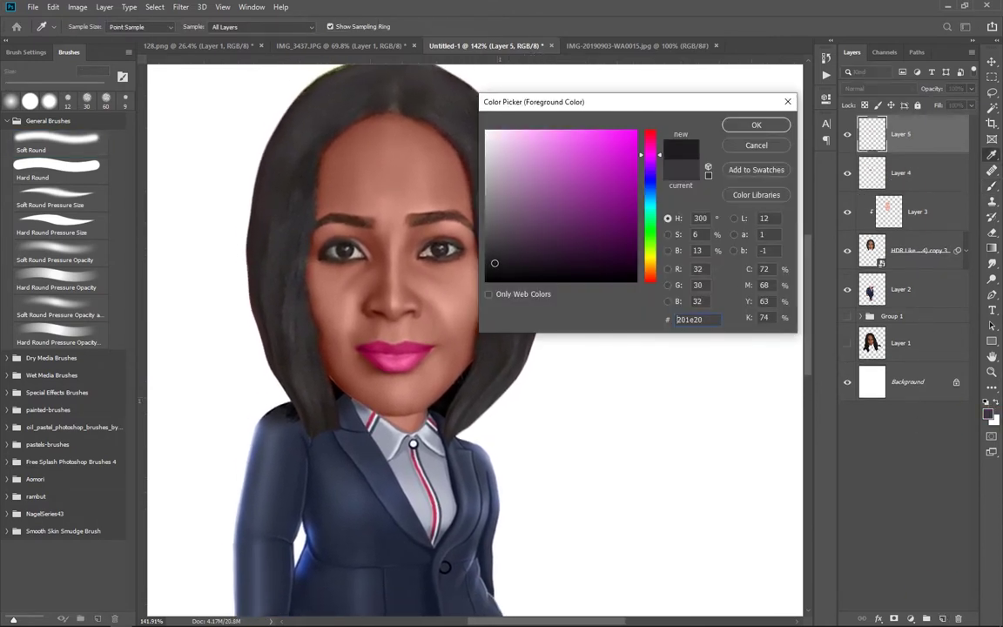
key("Return")
key("ctrl+alt+g")
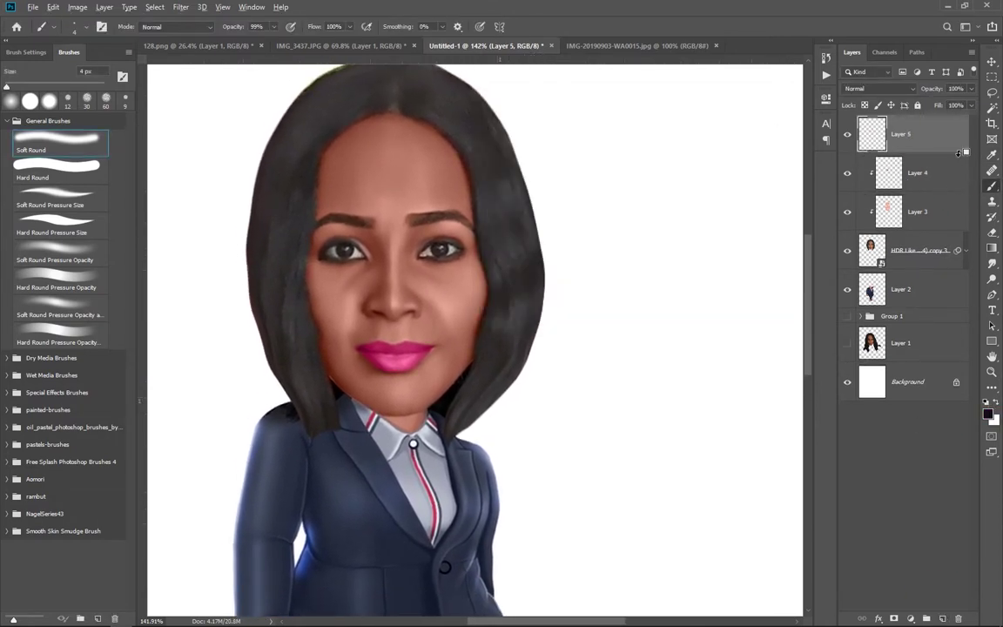
left_click(958, 153, "alt")
mouse_move(487, 131)
left_mouse_down()
mouse_move(501, 218)
mouse_move(572, 290)
left_mouse_up()
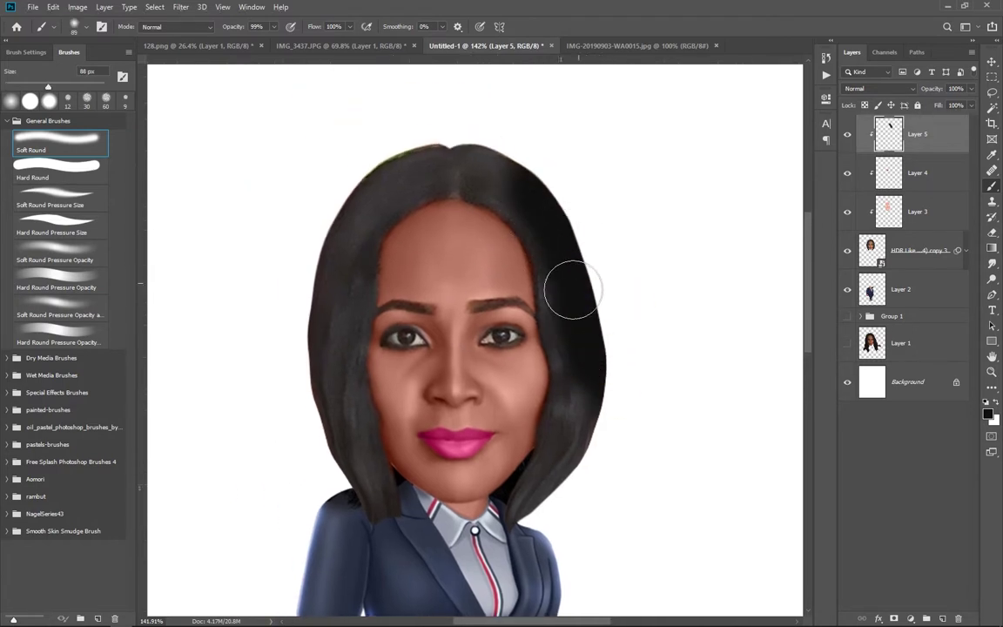
Reduce the brush to 48 px and paint the hair solid black, filling the grey right strand
right_click(593, 269)
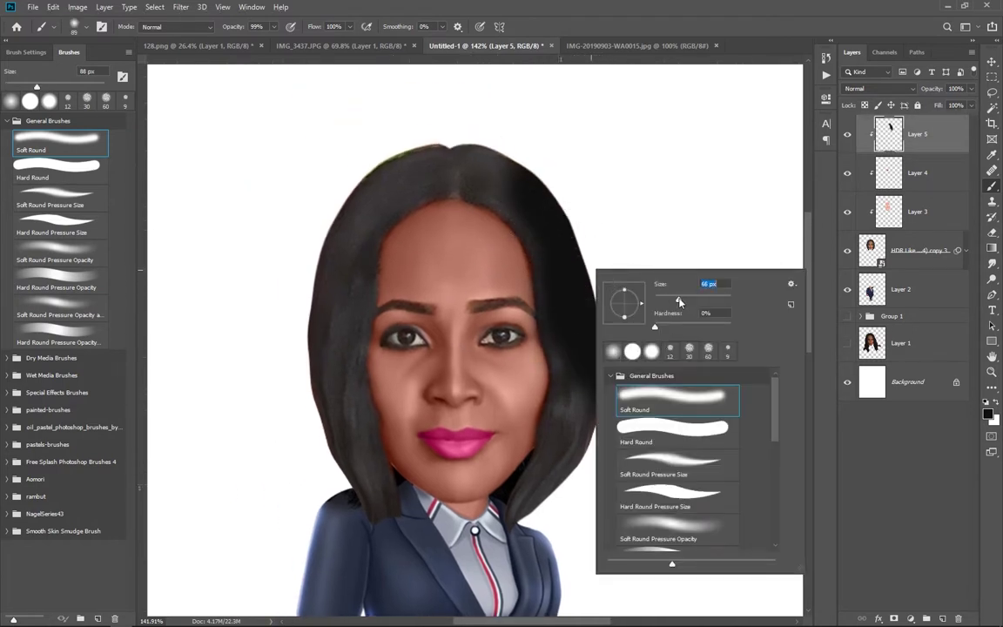
left_click_drag(680, 301, 674, 301)
key("Return")
mouse_move(491, 200)
left_mouse_down()
mouse_move(419, 157)
mouse_move(306, 309)
mouse_move(348, 497)
mouse_move(333, 376)
mouse_move(361, 243)
mouse_move(347, 398)
mouse_move(371, 501)
mouse_move(369, 463)
mouse_move(378, 489)
left_mouse_up()
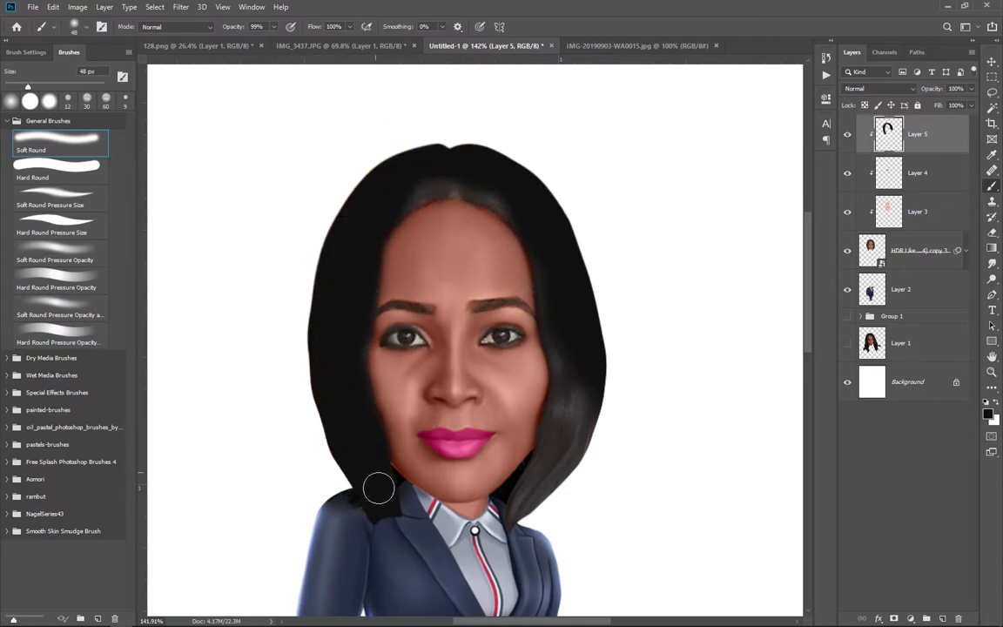
key("ctrl+z")
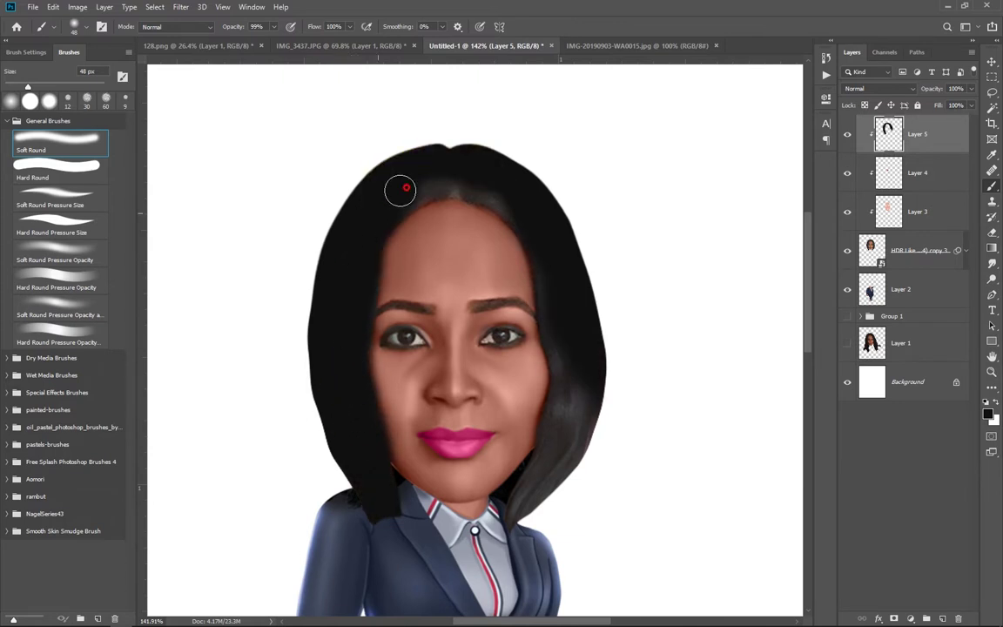
left_click_drag(436, 197, 510, 242)
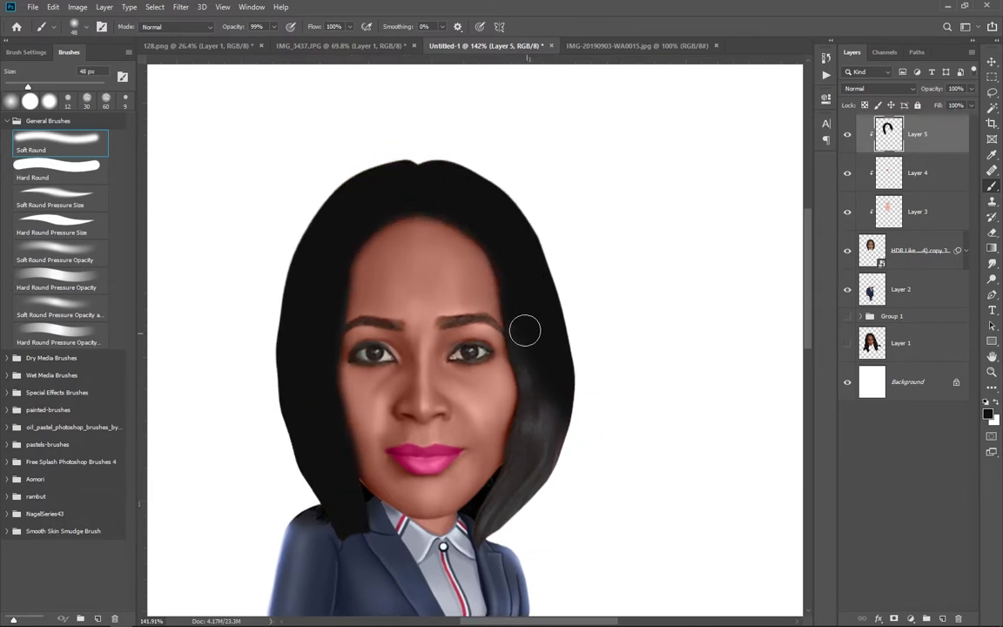
left_click_drag(524, 329, 550, 463)
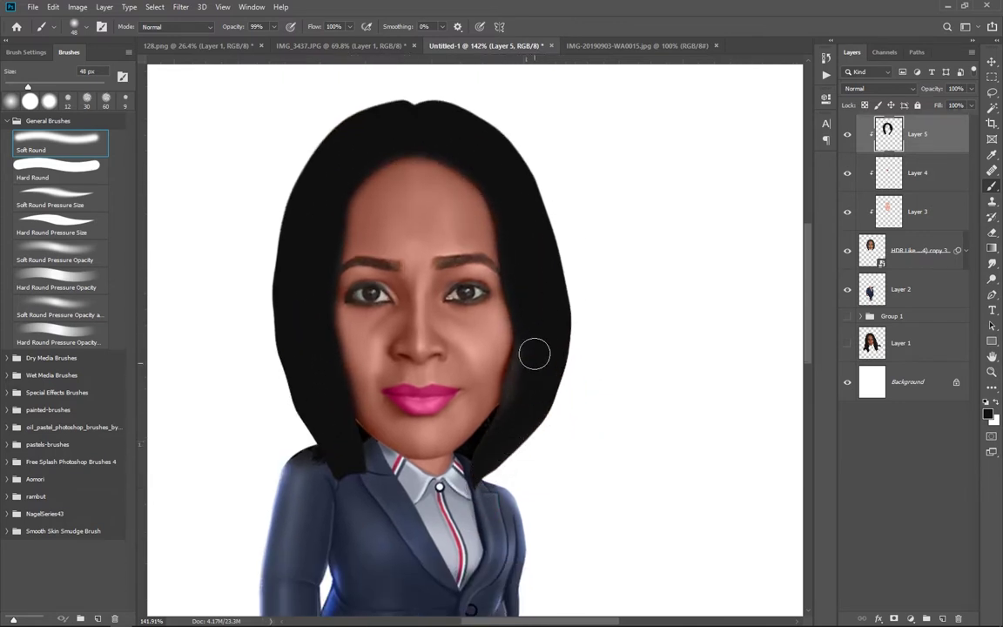
left_click_drag(470, 349, 509, 456)
Check the blackened hair and select the HDR Like (CEP 4) copy 3 head layer
scroll(546, 340, "down", 3)
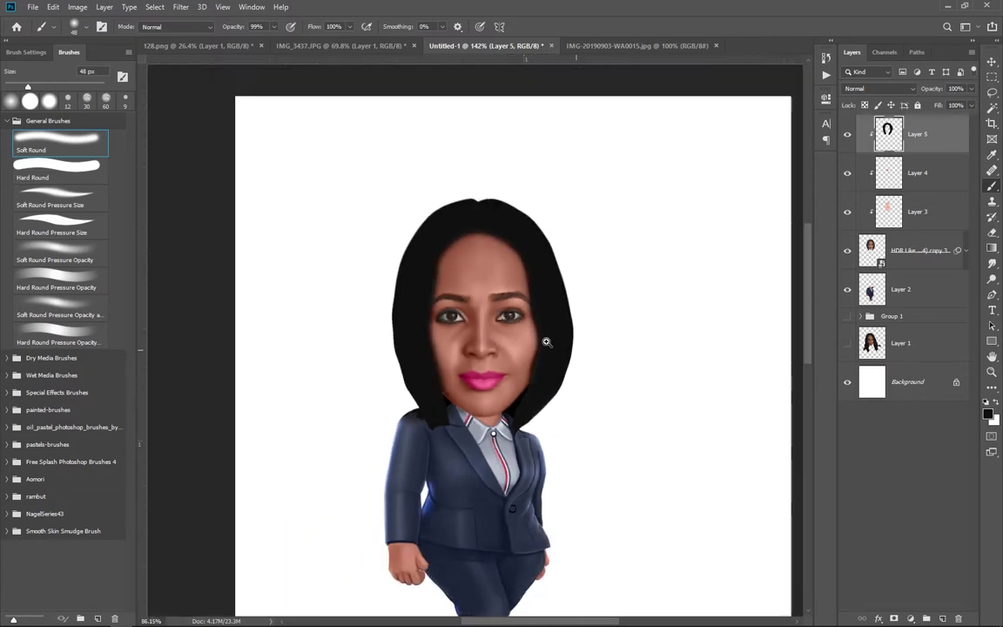
scroll(527, 376, "up", 2)
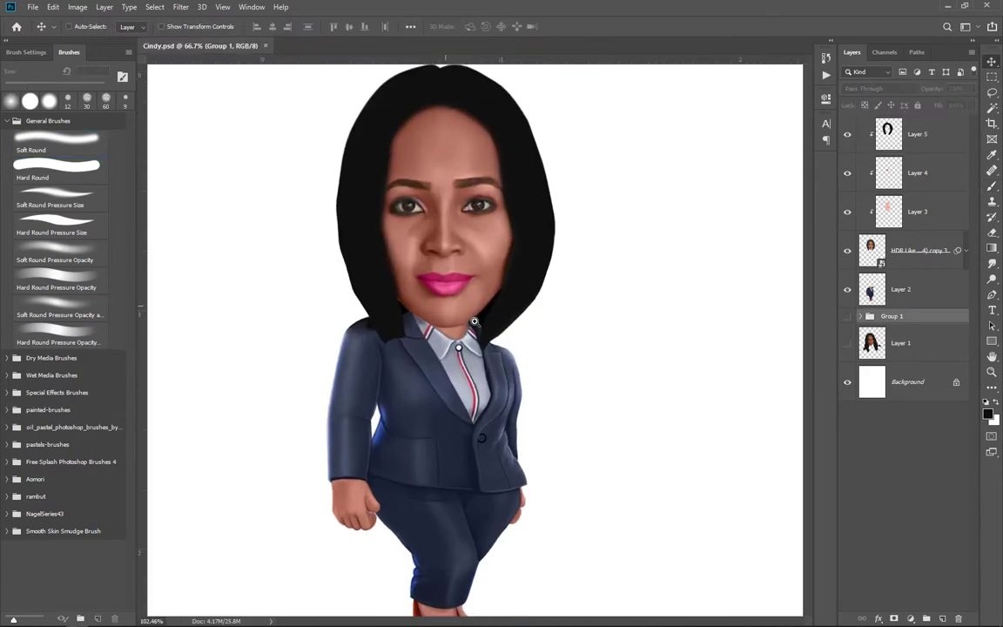
scroll(459, 411, "up", 2)
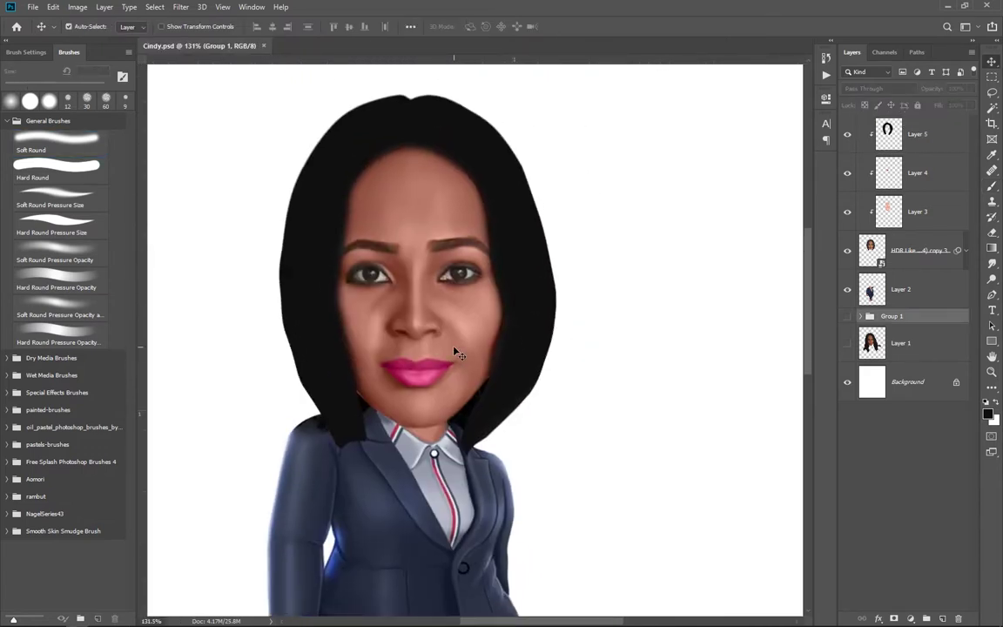
scroll(453, 406, "down", 1)
scroll(453, 405, "down", 3)
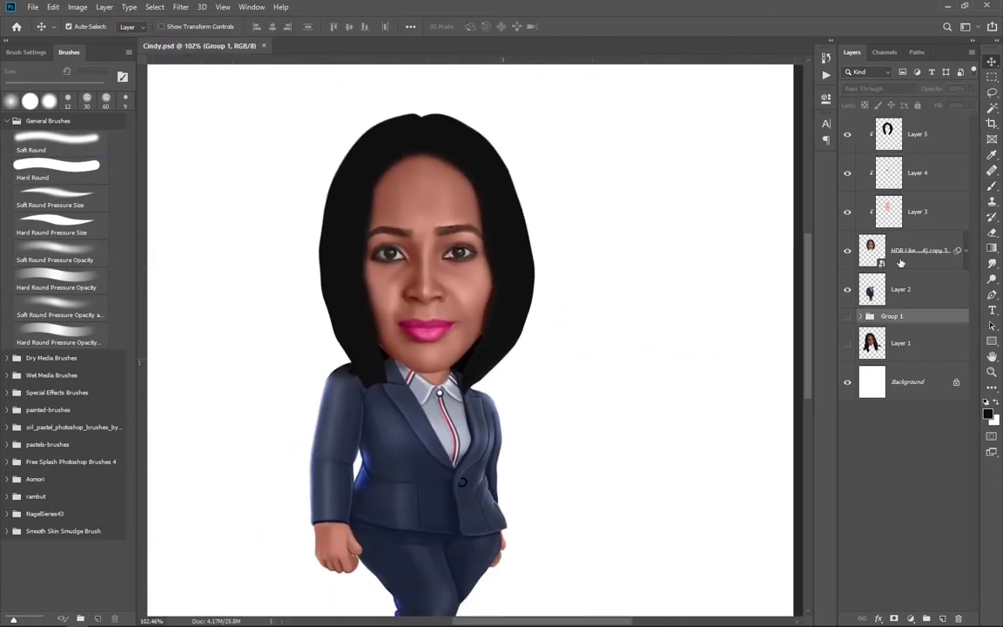
left_click(909, 251)
Merge copies of the head and Layers 3–5, grouping the originals into Group 2 below Layer 2
left_click_drag(438, 393, 438, 367)
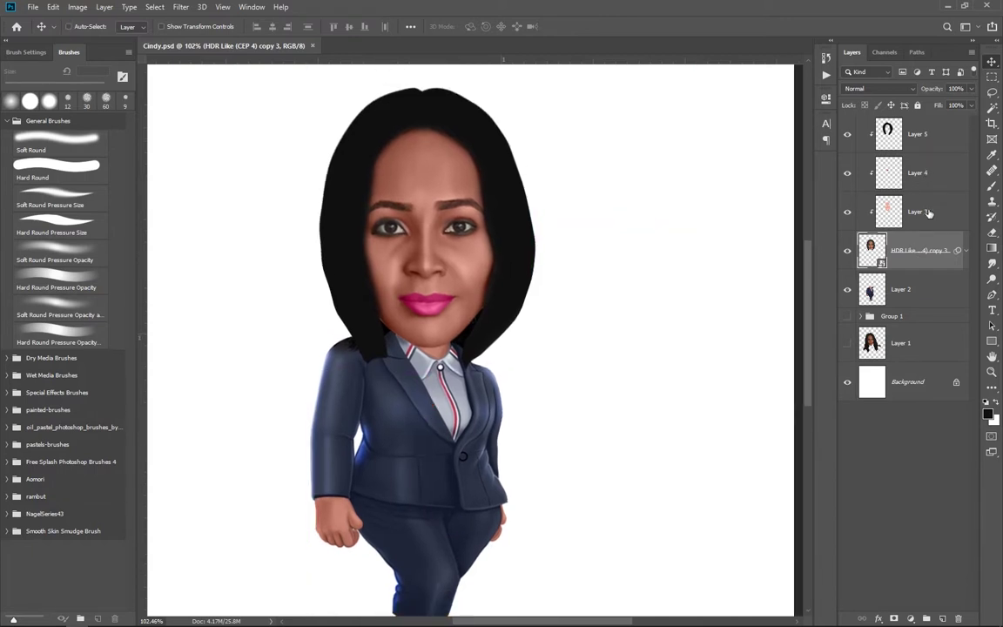
left_click(926, 144, "shift")
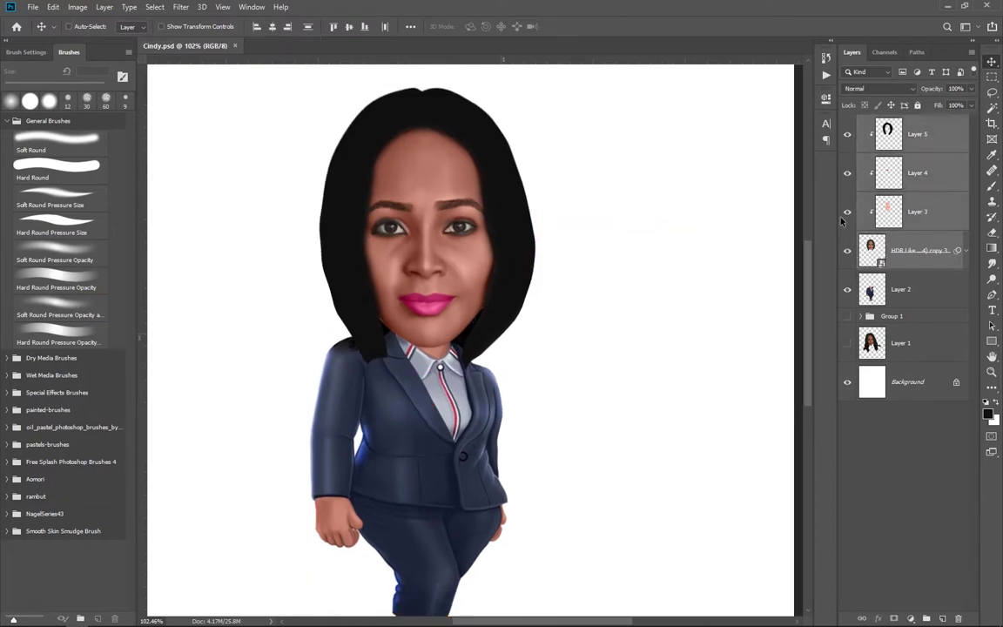
key("ctrl+j")
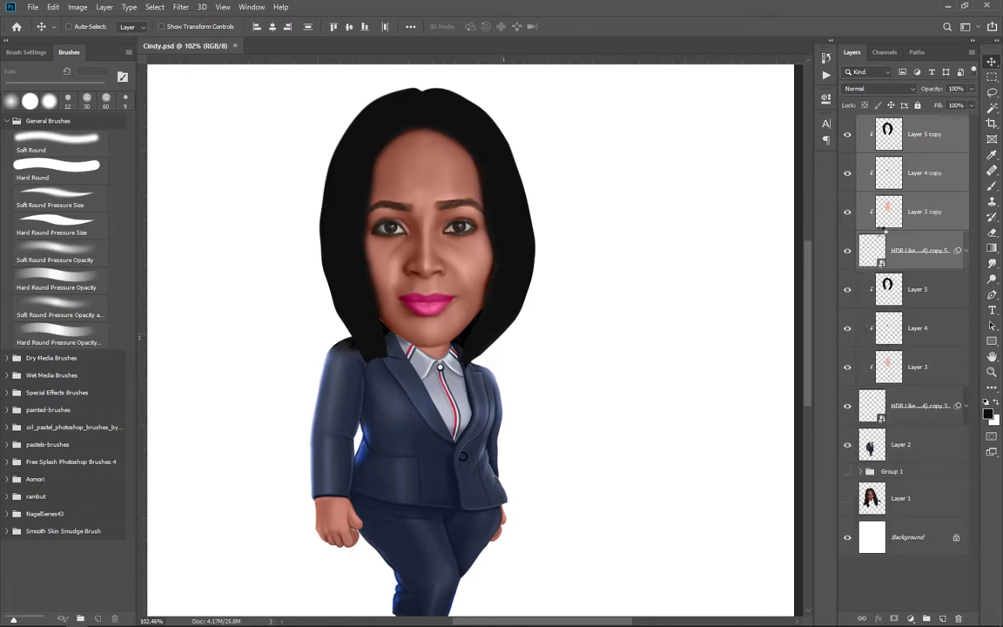
key("ctrl+e")
key("ctrl+g")
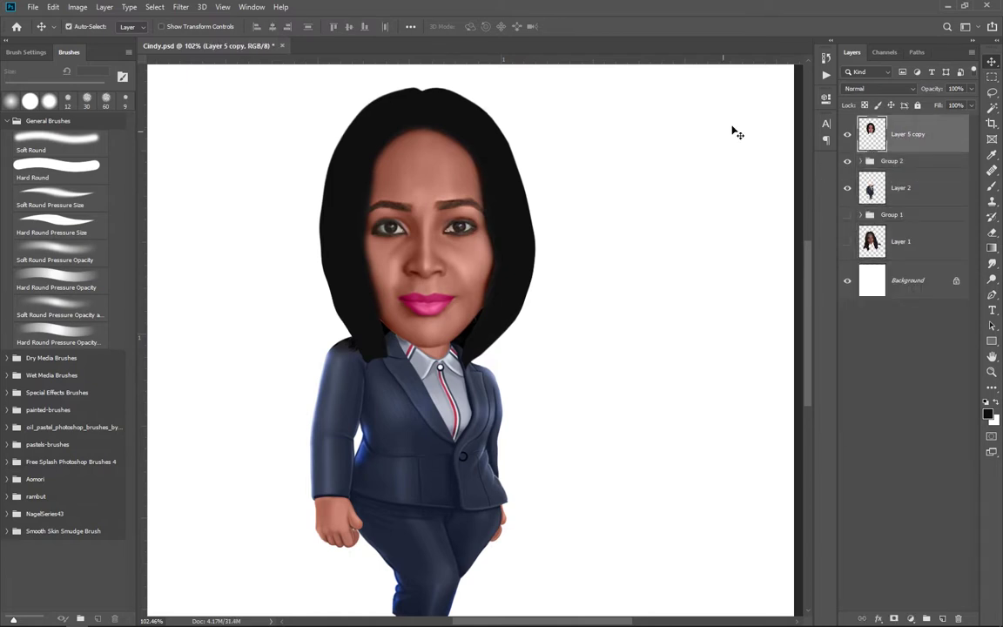
left_click_drag(891, 161, 892, 206)
right_click(903, 134)
left_click(810, 283)
Convert the merged head to a smart object and smooth the right hair edge with Forward Warp size 125
left_click(181, 7)
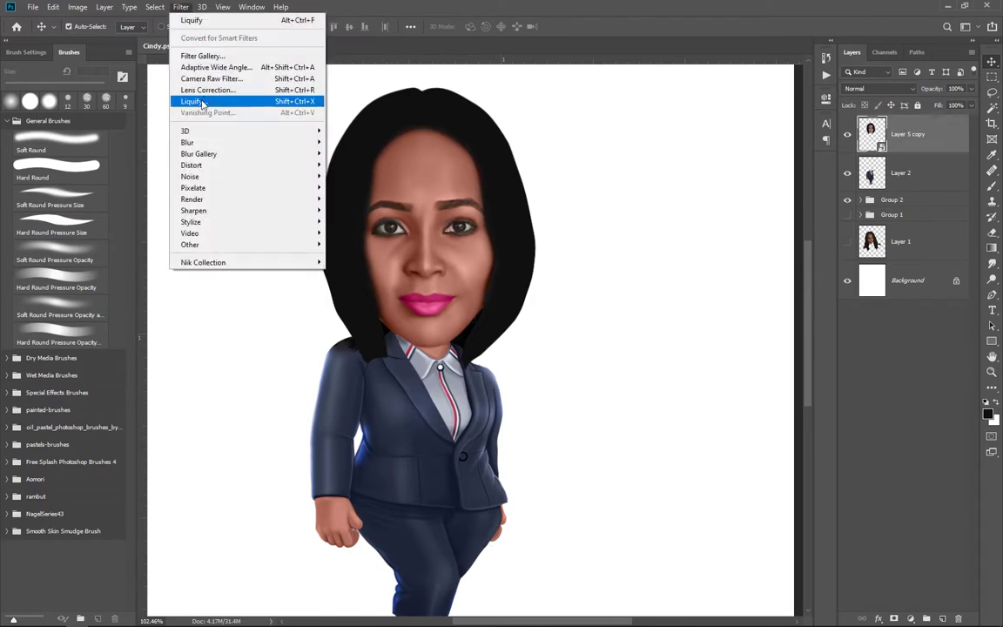
left_click(201, 103)
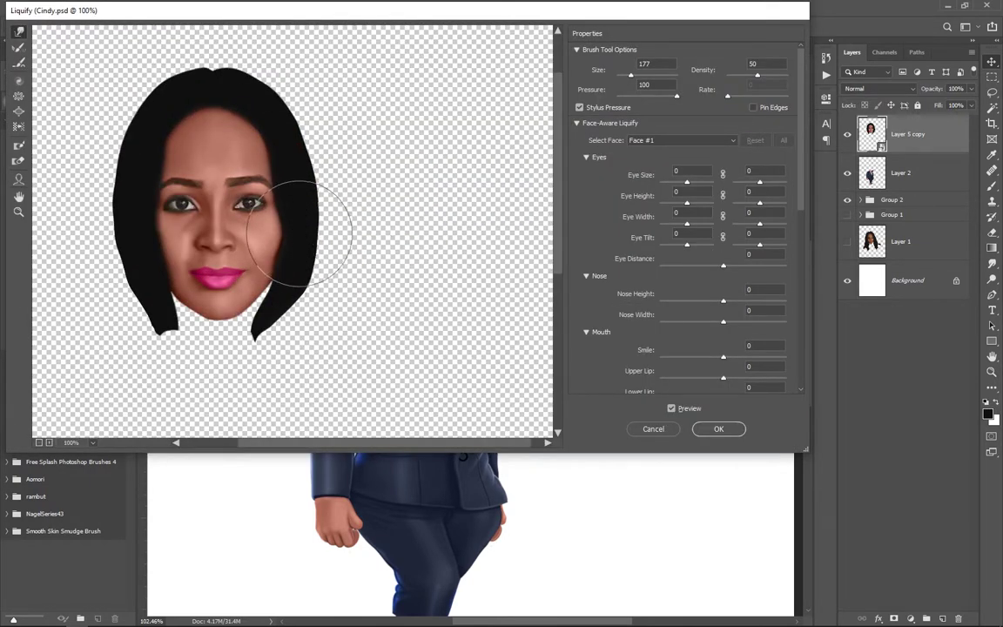
mouse_move(306, 225)
left_mouse_down()
mouse_move(336, 204)
mouse_move(294, 235)
left_mouse_up()
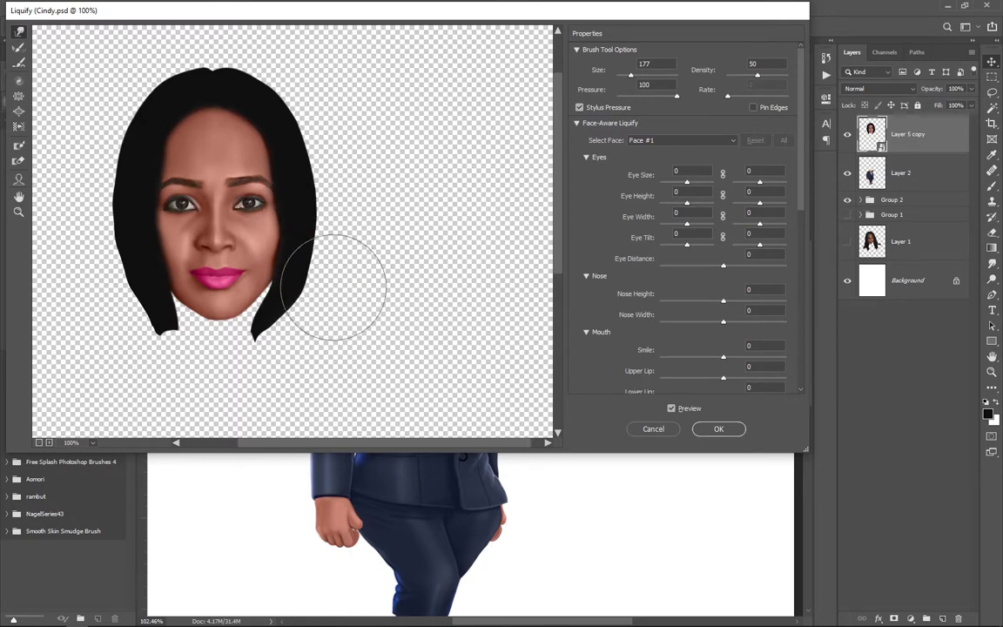
left_click(314, 224)
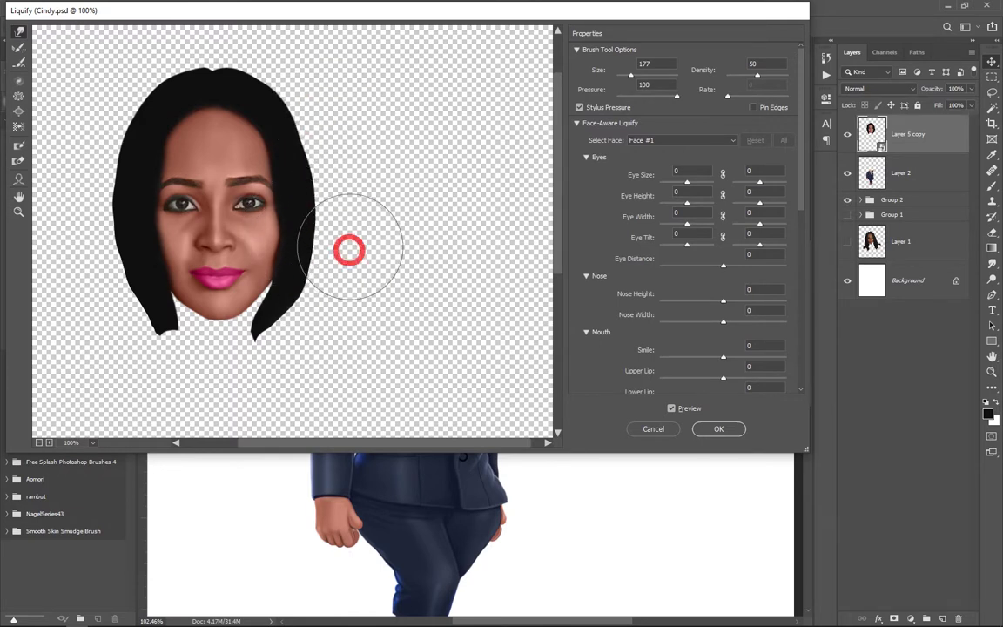
key("bracketleft")
key("bracketleft")
key("bracketleft")
left_click(276, 85)
left_click_drag(283, 90, 297, 123)
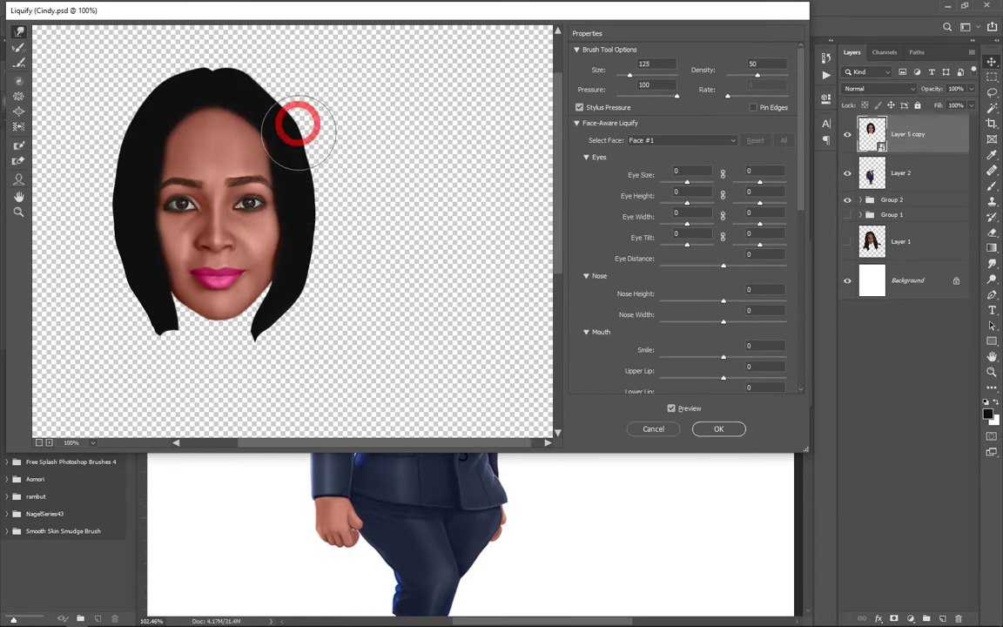
left_click(320, 179)
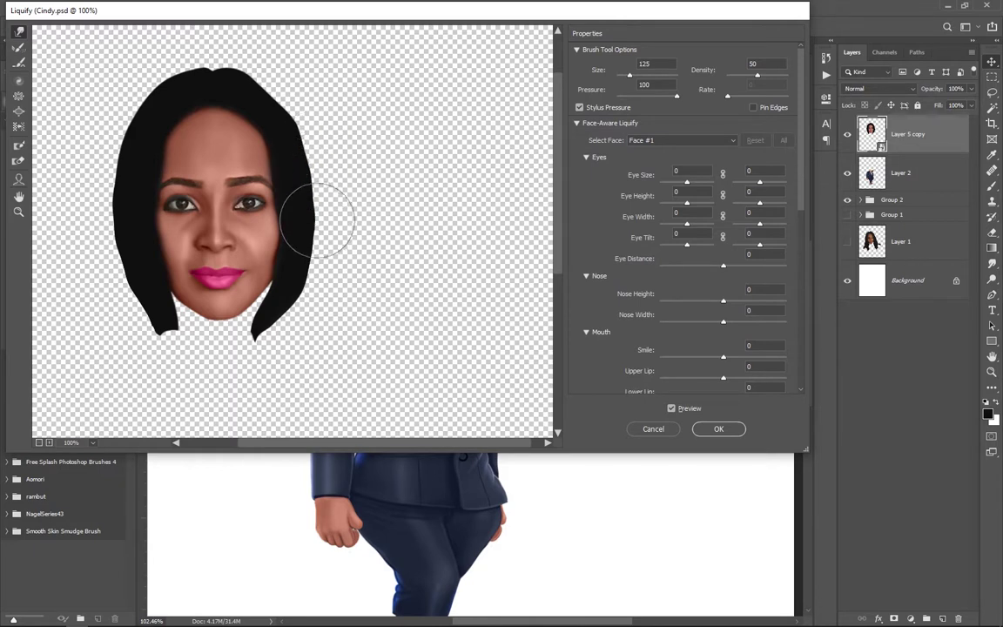
Round the upper right, left and top edges of the bob and apply the Liquify
left_click(325, 251)
left_click(304, 130)
left_click(101, 193)
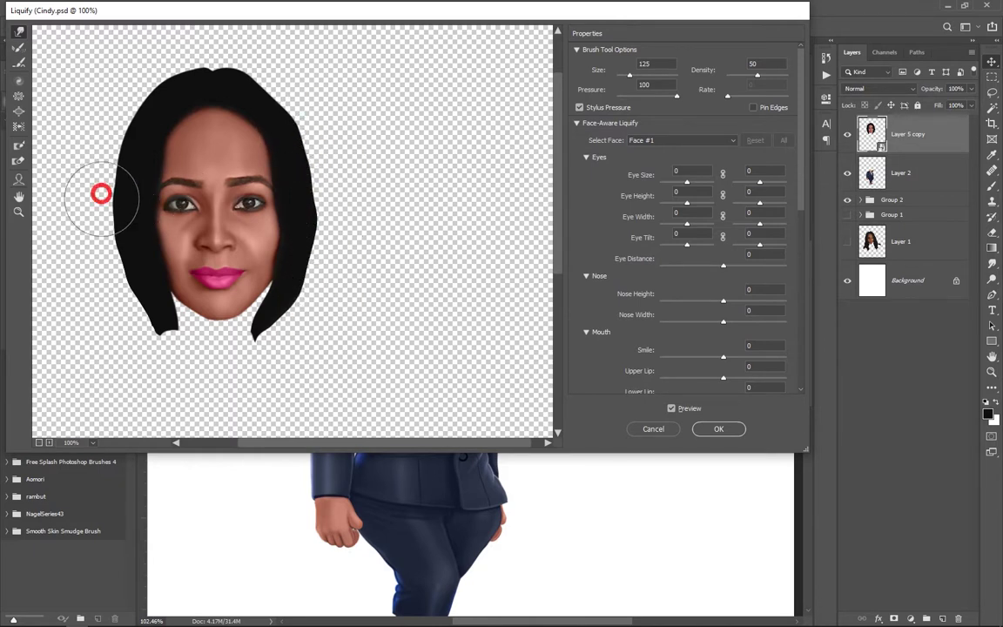
left_click(134, 309)
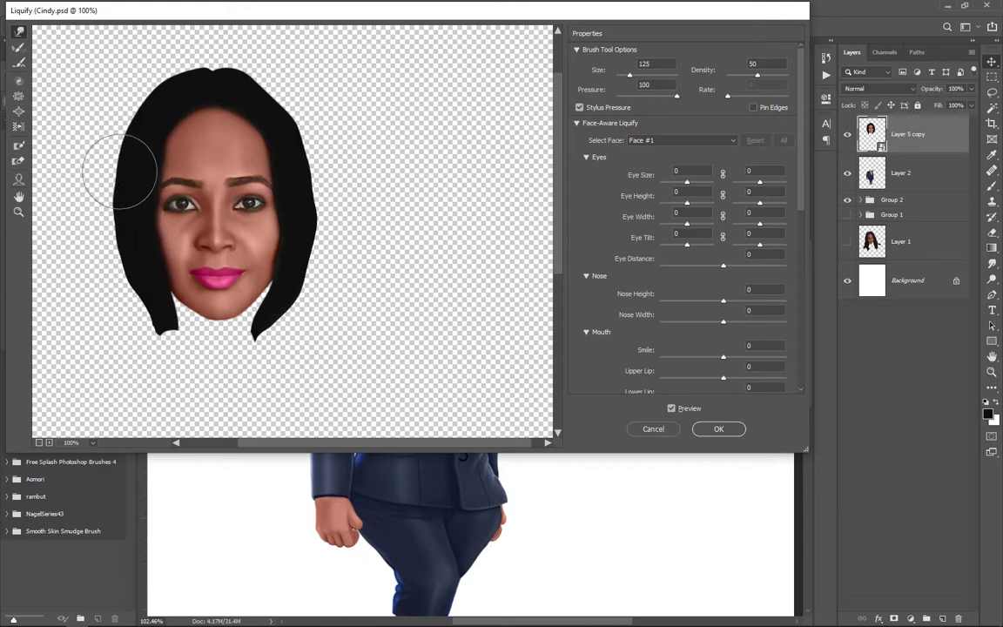
left_click(105, 237)
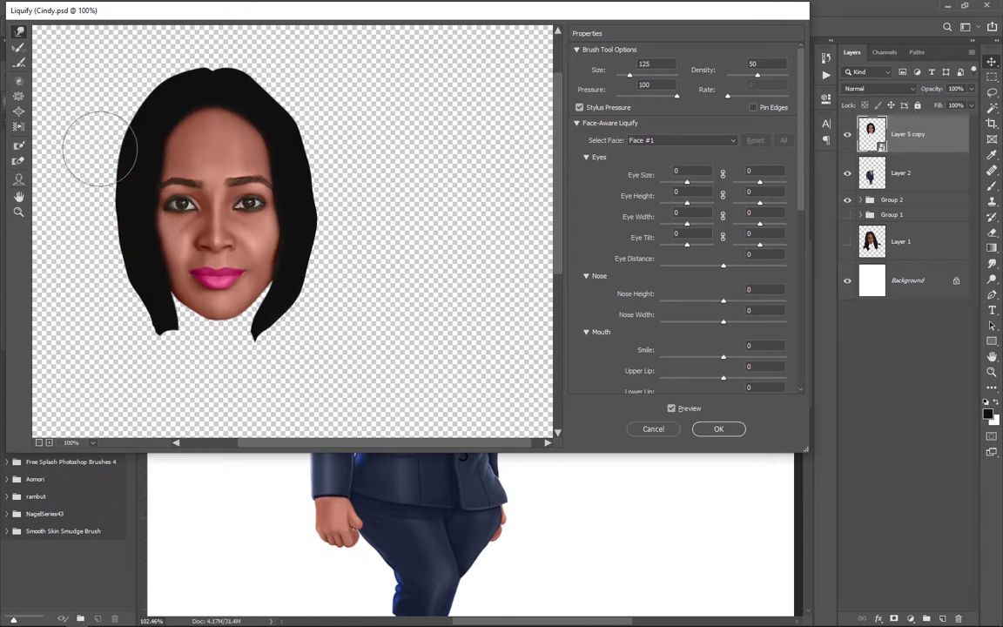
left_click(95, 121)
left_click(229, 52)
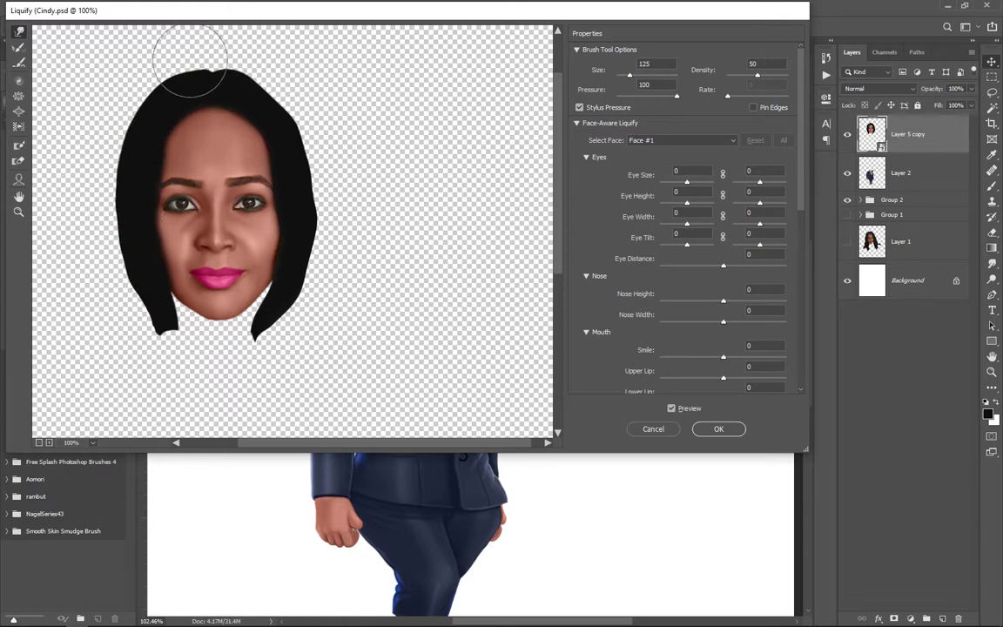
left_click(718, 428)
On a new layer, use the Hard Round Pressure Size brush to paint thin black strands over the left lapel
scroll(540, 401, "down", 3)
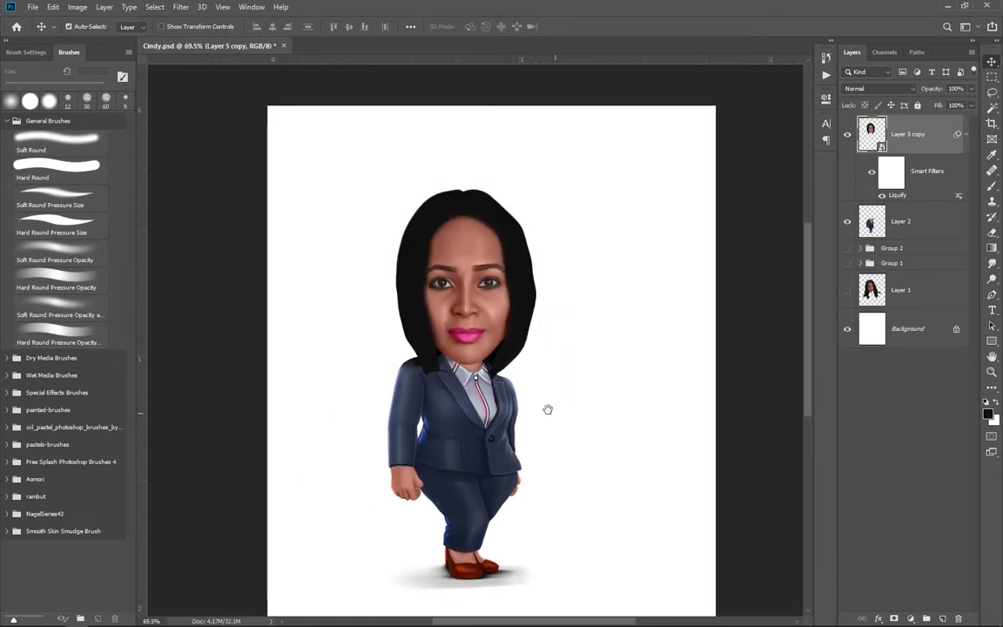
scroll(513, 311, "up", 4)
scroll(466, 298, "down", 1)
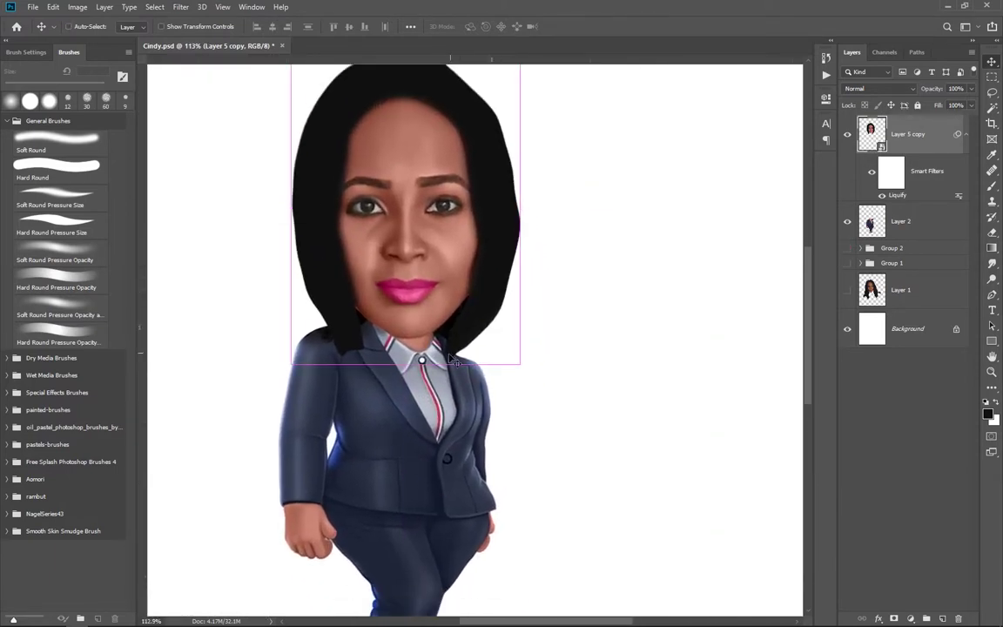
scroll(444, 331, "up", 1)
scroll(422, 361, "up", 1)
scroll(422, 361, "up", 1)
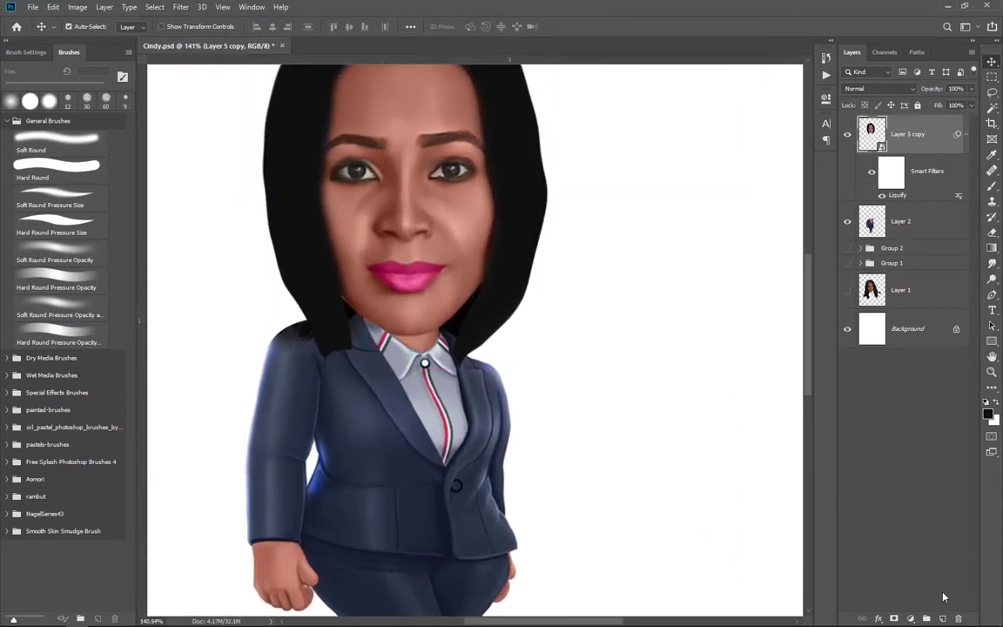
key("ctrl+shift+alt+n")
left_click(49, 231)
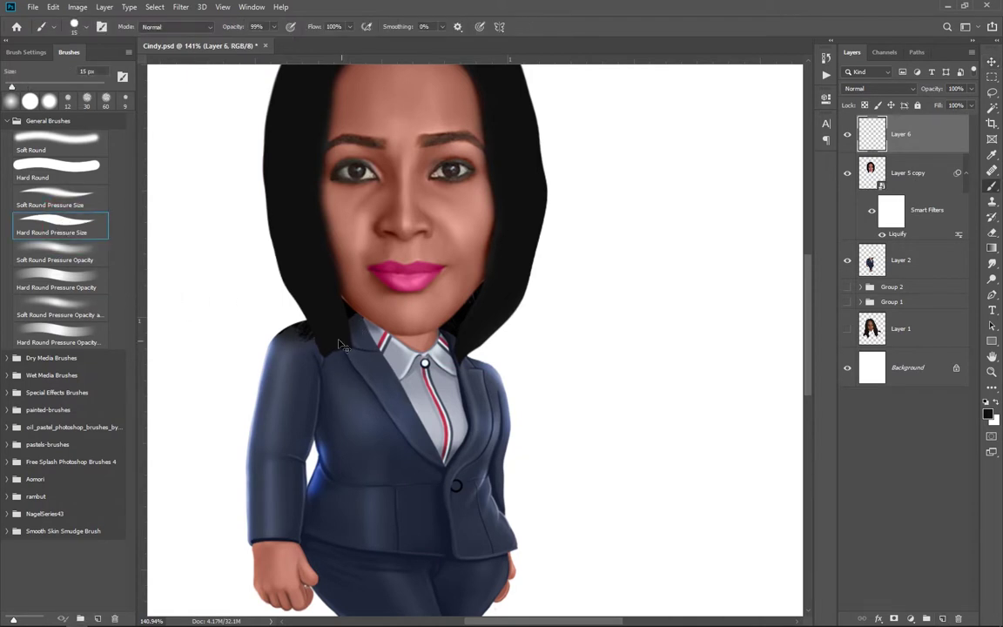
scroll(374, 392, "up", 5)
left_click_drag(295, 229, 329, 256)
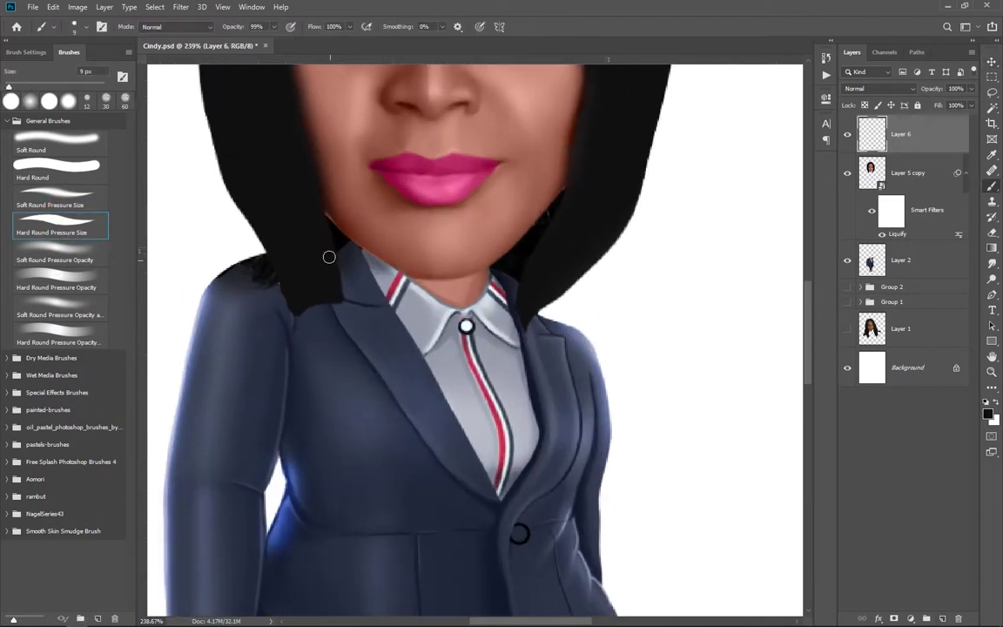
left_click_drag(341, 329, 359, 386)
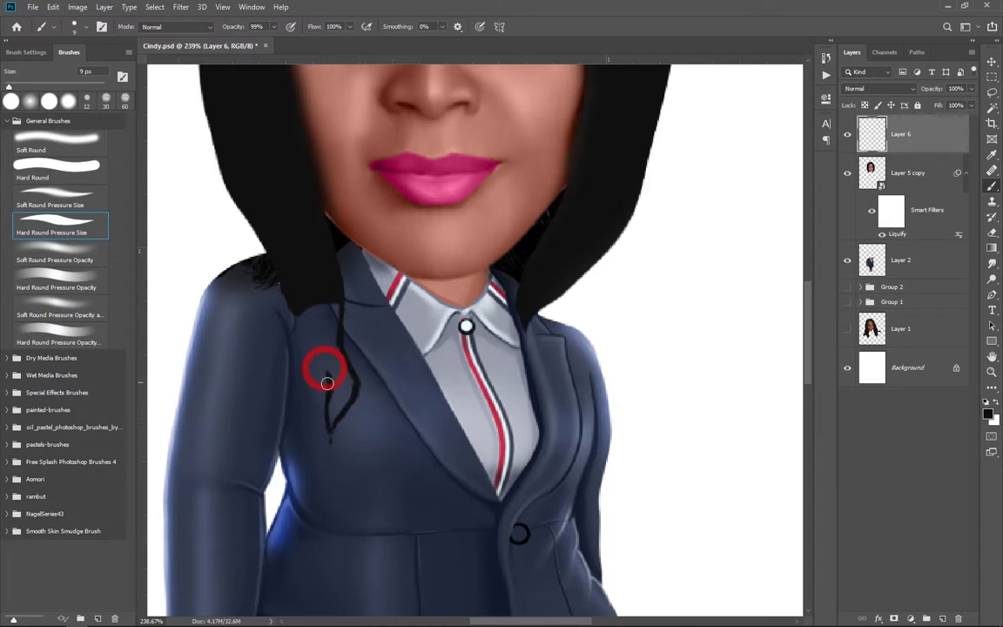
left_click_drag(327, 405, 290, 327)
mouse_move(343, 300)
left_mouse_down()
mouse_move(363, 341)
mouse_move(337, 307)
left_mouse_up()
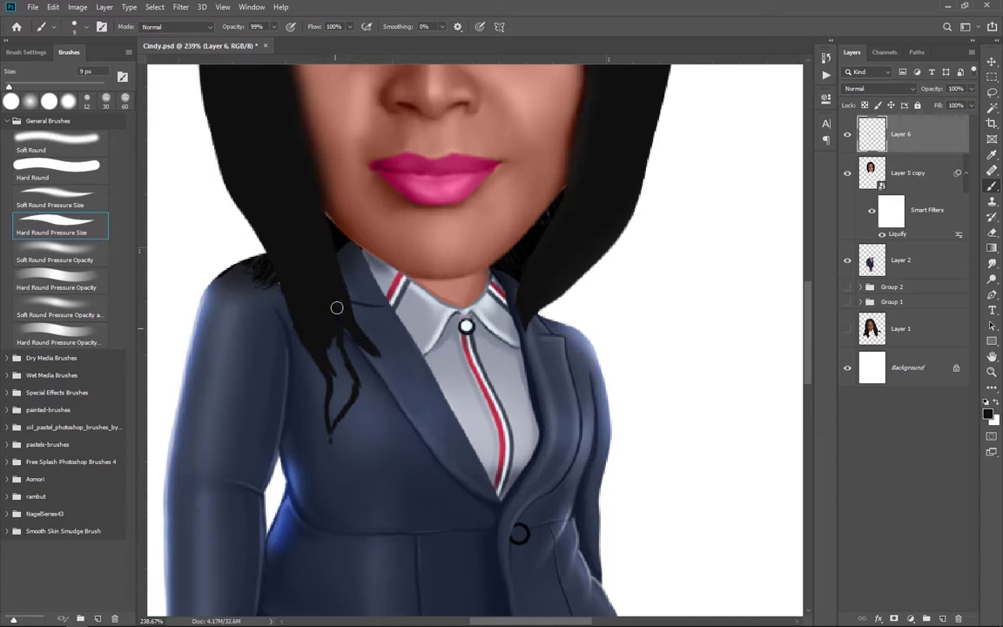
left_click_drag(349, 383, 337, 386)
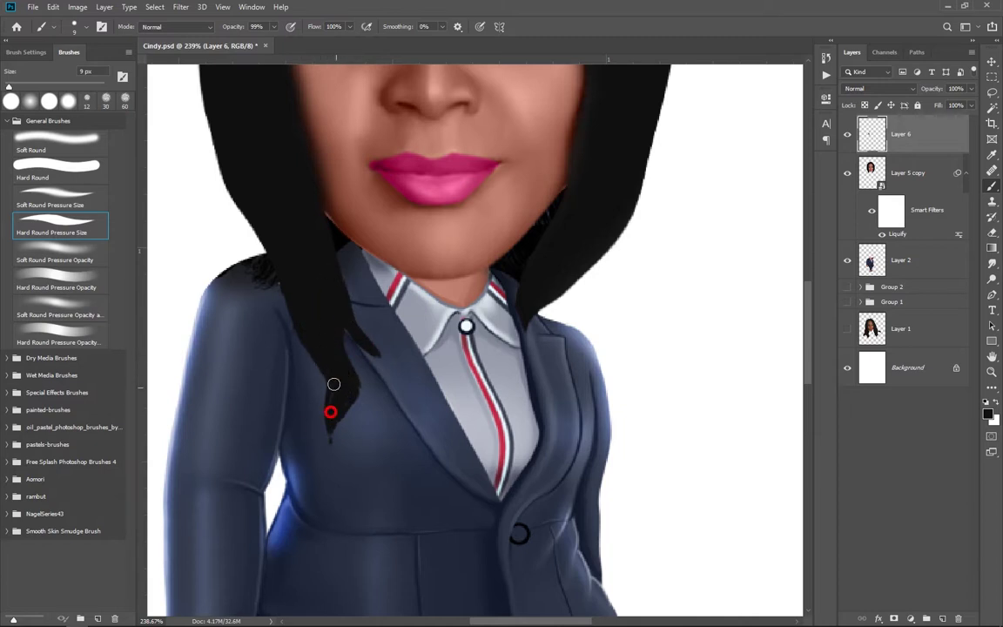
Paint thin strands along the left and top-left edge of the hair
scroll(331, 398, "up", 3)
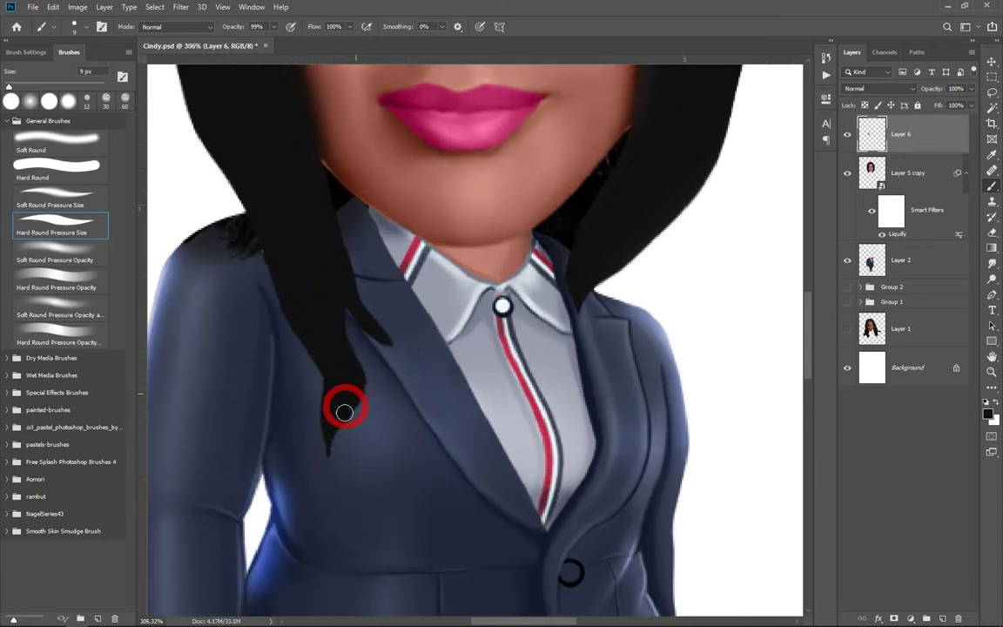
scroll(350, 378, "down", 1)
scroll(338, 358, "down", 1)
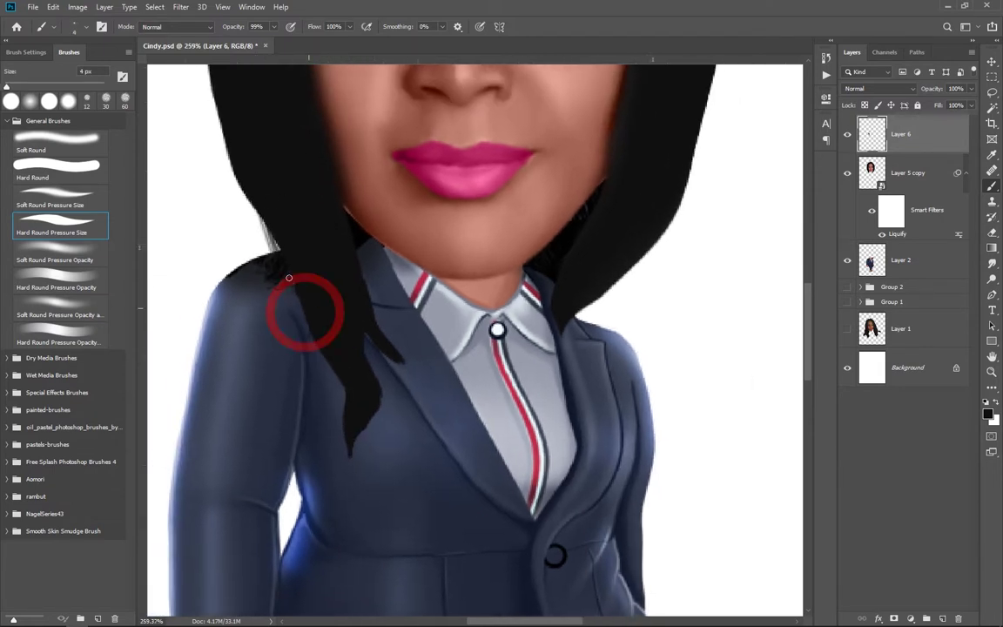
left_click_drag(258, 201, 289, 301)
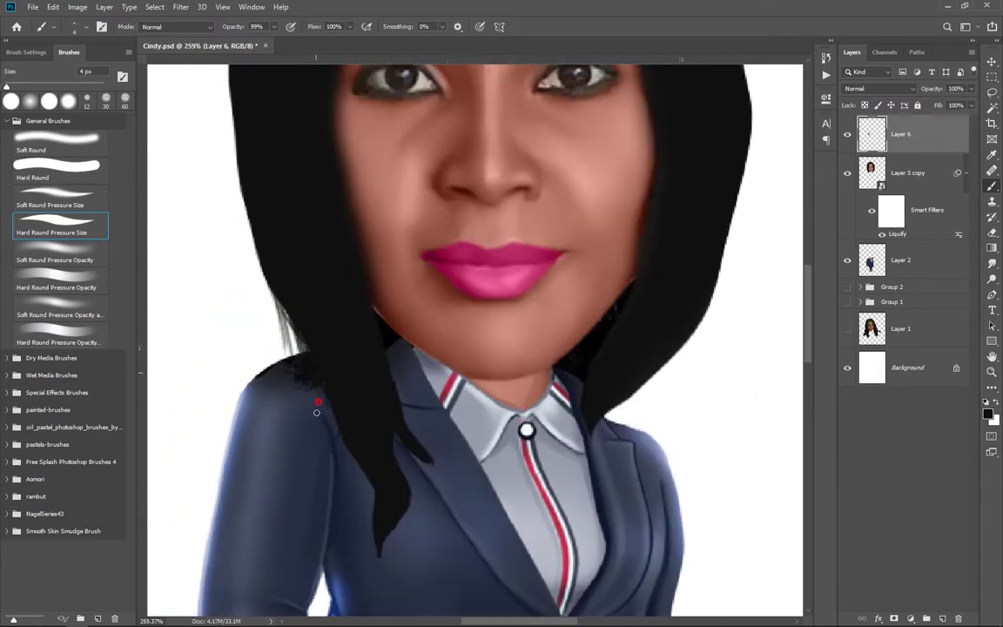
left_click_drag(251, 130, 233, 217)
mouse_move(254, 306)
left_mouse_down()
mouse_move(300, 372)
mouse_move(306, 405)
mouse_move(264, 213)
mouse_move(254, 394)
mouse_move(225, 485)
left_mouse_up()
left_click_drag(222, 365, 237, 268)
mouse_move(213, 344)
left_mouse_down()
mouse_move(249, 244)
mouse_move(273, 286)
mouse_move(250, 243)
left_mouse_up()
left_click_drag(202, 415, 214, 340)
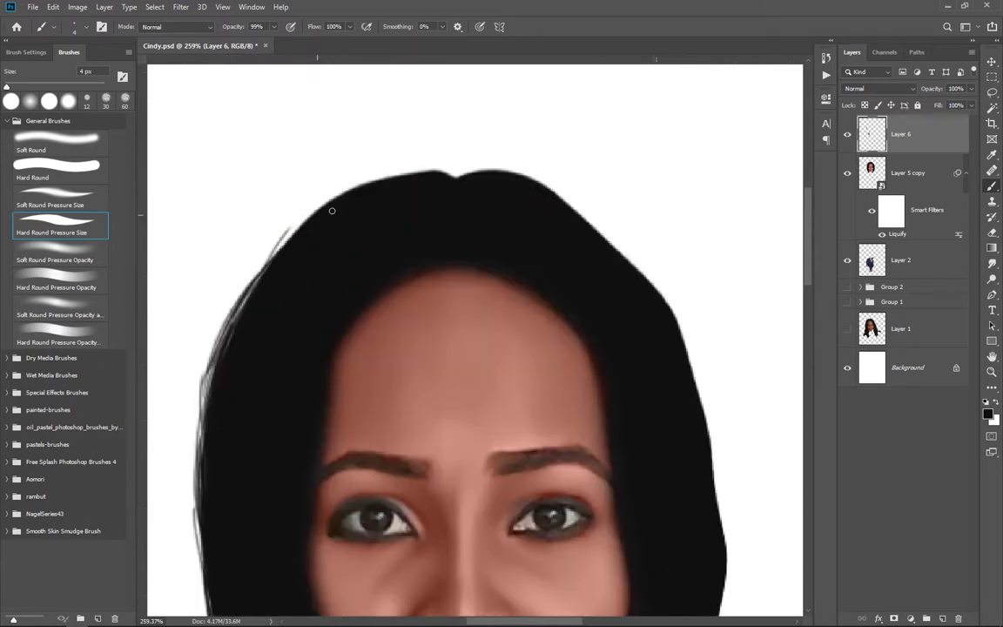
mouse_move(242, 233)
left_mouse_down()
mouse_move(358, 164)
mouse_move(315, 153)
mouse_move(413, 169)
left_mouse_up()
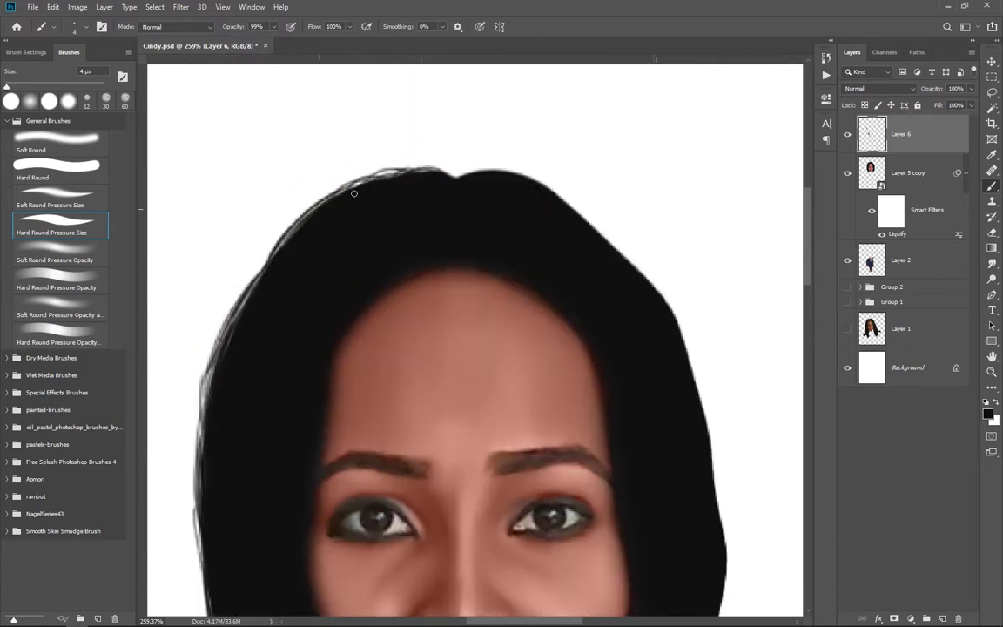
Add short wisps along the top and right hair edges, undoing the last stroke
left_click_drag(354, 193, 425, 172)
left_click_drag(269, 275, 191, 262)
mouse_move(409, 141)
left_mouse_down()
mouse_move(388, 168)
mouse_move(442, 161)
left_mouse_up()
left_click_drag(452, 231, 424, 217)
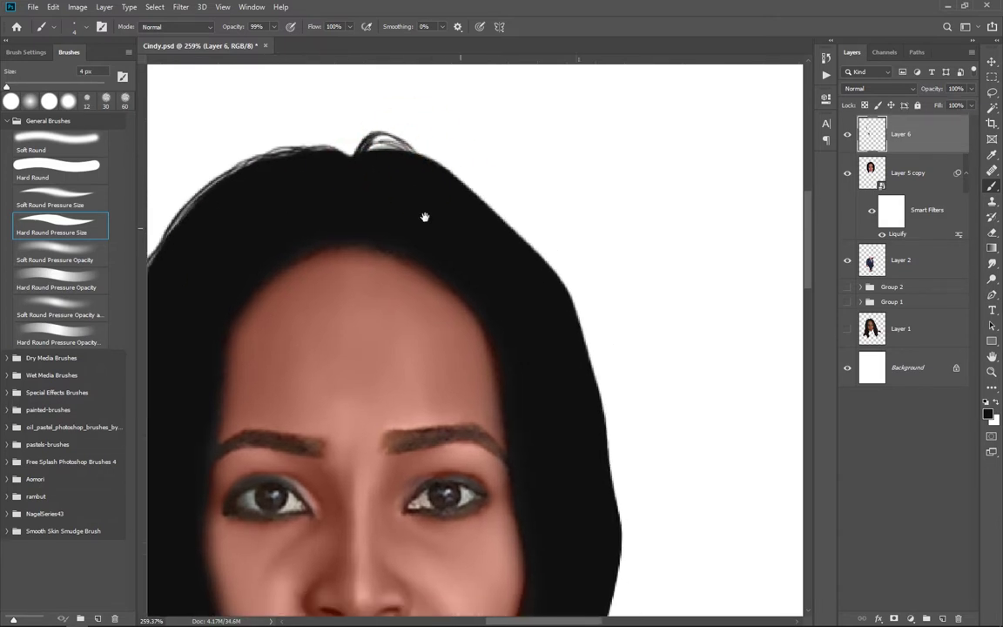
left_click_drag(387, 157, 455, 164)
mouse_move(487, 209)
left_mouse_down()
mouse_move(432, 179)
mouse_move(522, 270)
mouse_move(461, 194)
left_mouse_up()
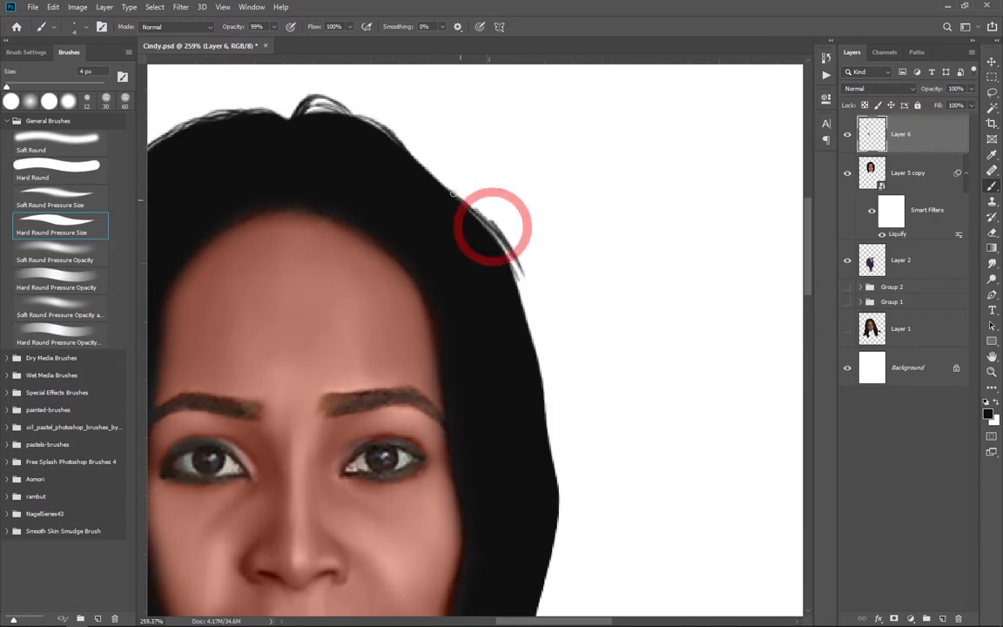
left_click_drag(520, 317, 451, 208)
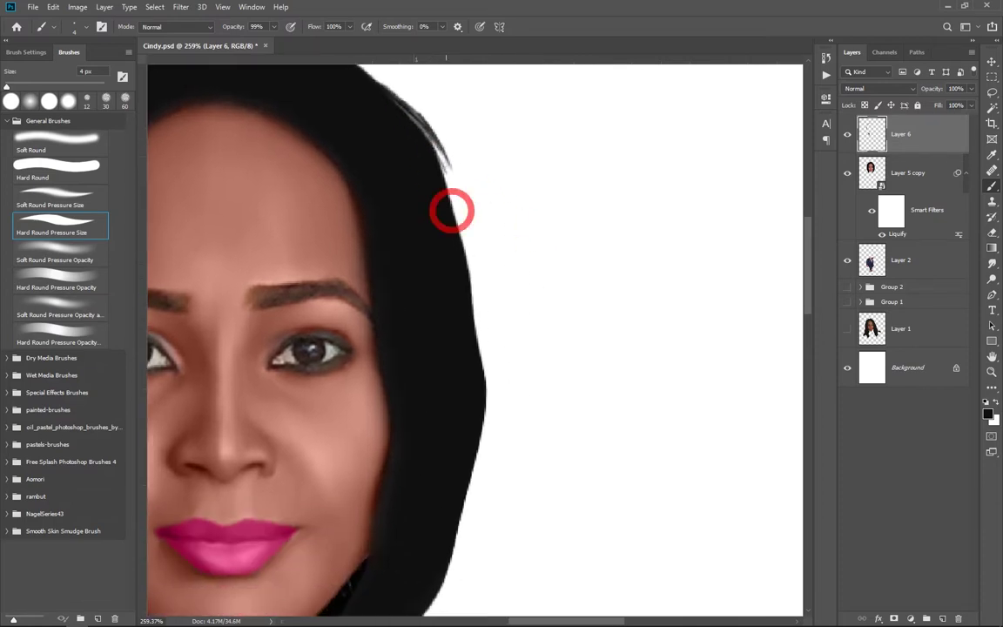
key("ctrl+z")
key("ctrl+z")
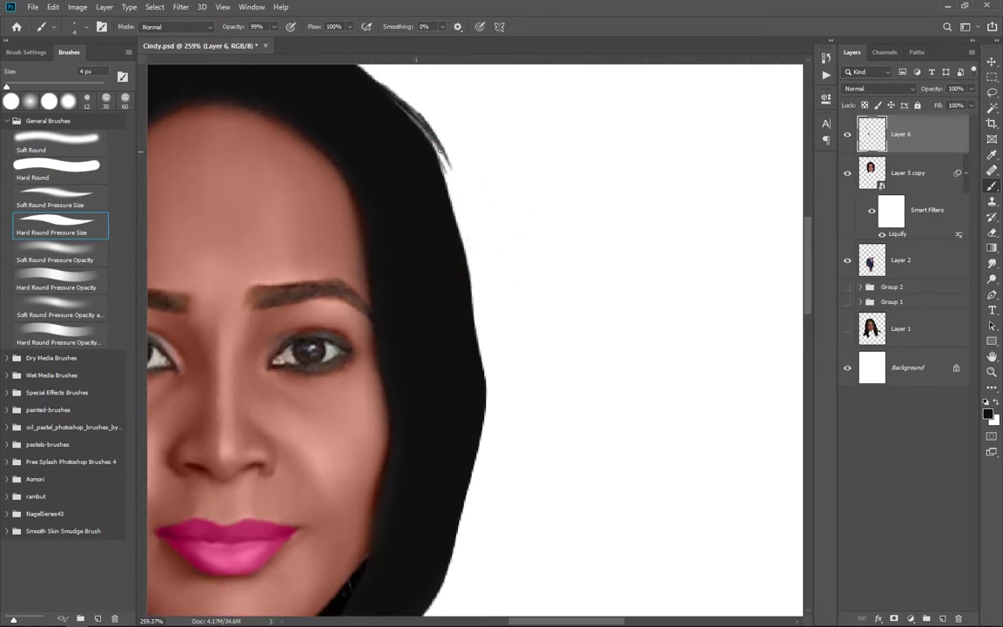
scroll(452, 191, "down", 5)
scroll(506, 381, "up", 1)
Hide Layer 6, which holds the painted hair strands
scroll(487, 358, "down", 2)
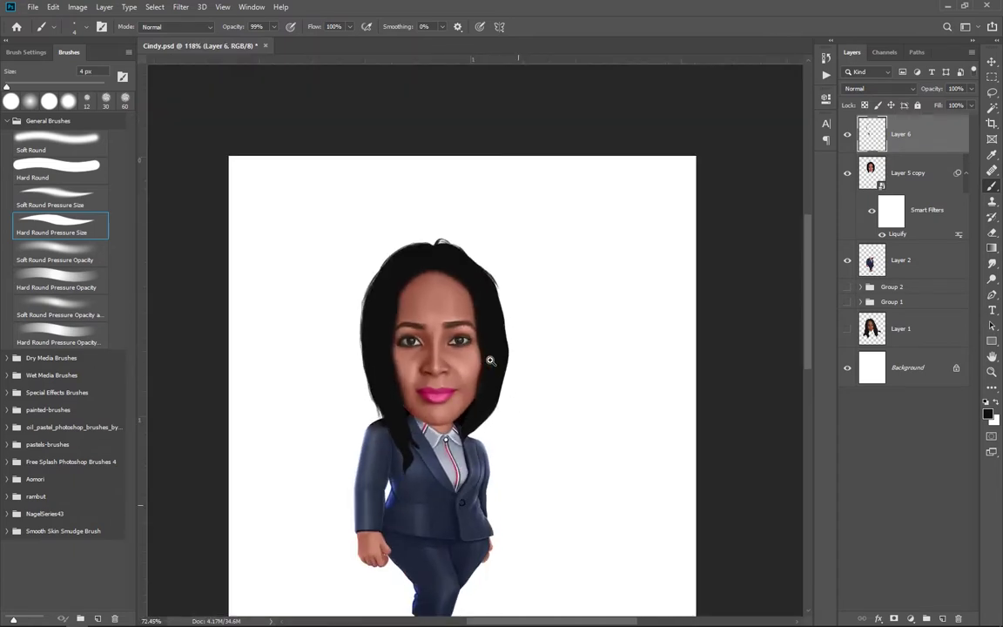
left_click(847, 134)
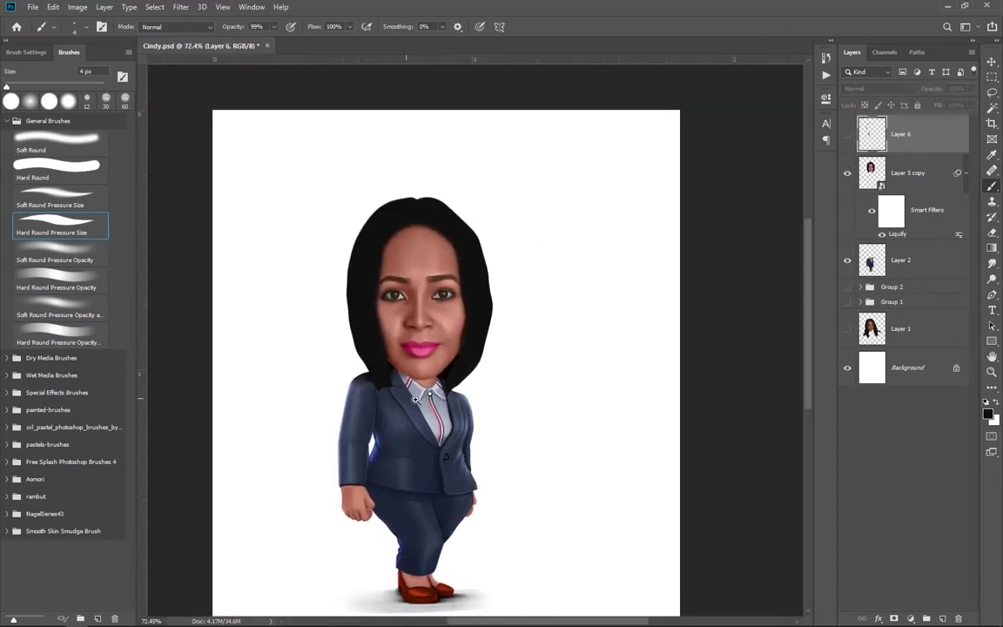
scroll(417, 399, "up", 2)
scroll(418, 402, "up", 1)
scroll(422, 409, "up", 2)
scroll(431, 427, "down", 3)
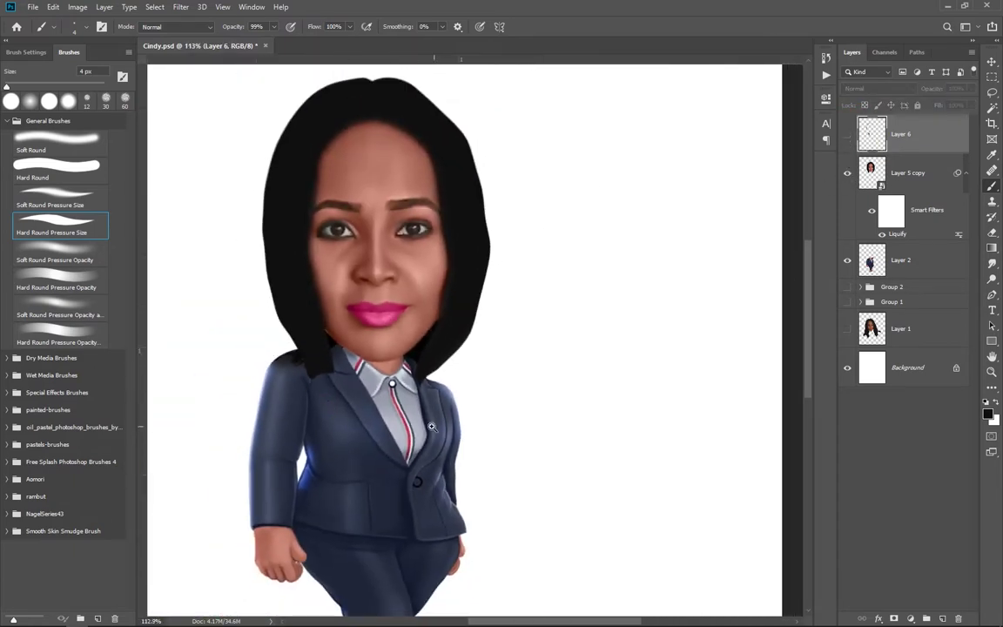
scroll(431, 427, "down", 2)
scroll(430, 427, "up", 1)
left_click(7, 120)
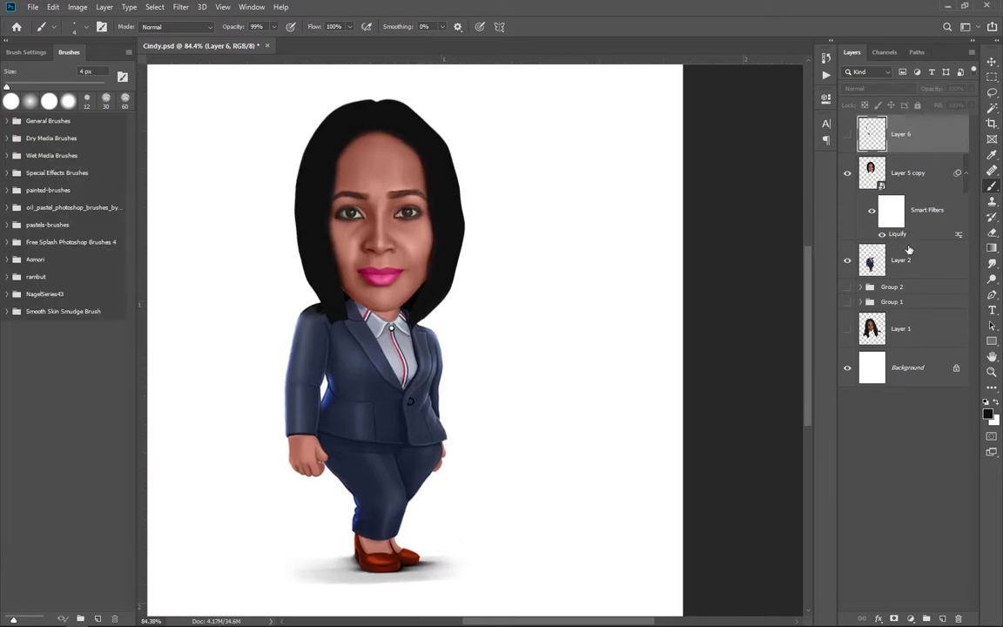
Add a Gradient Fill layer behind the figure, above the Background
left_click(942, 618, "ctrl")
left_click(905, 405)
left_click(910, 618)
left_click(866, 365)
left_click(679, 139)
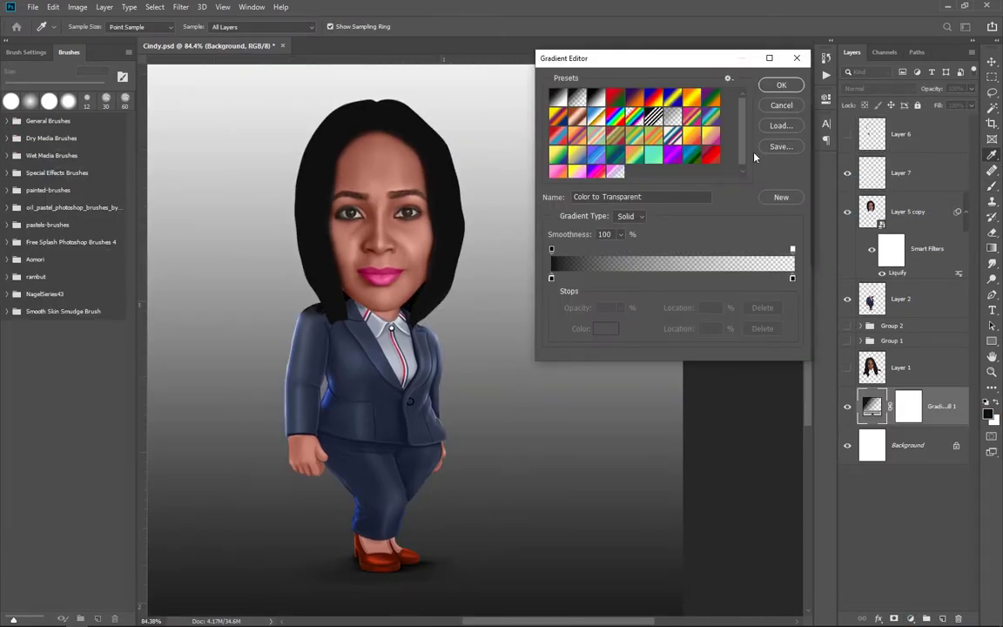
left_click(781, 85)
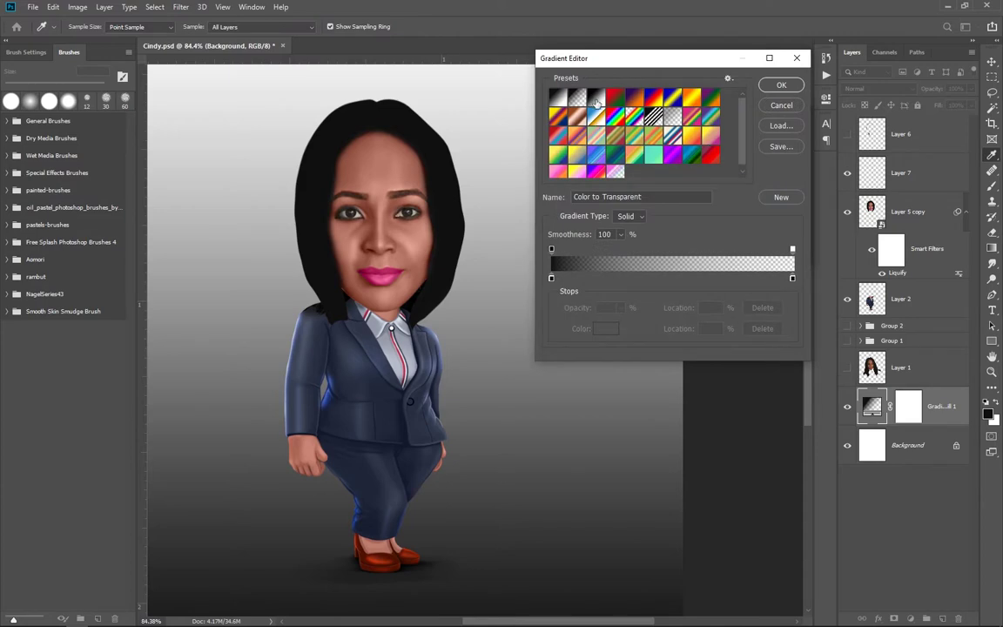
left_click(596, 98)
Make the gradient fill run from navy to white and apply it
left_click(551, 277)
left_click(606, 329)
left_click(555, 247)
left_click(756, 122)
left_click(792, 278)
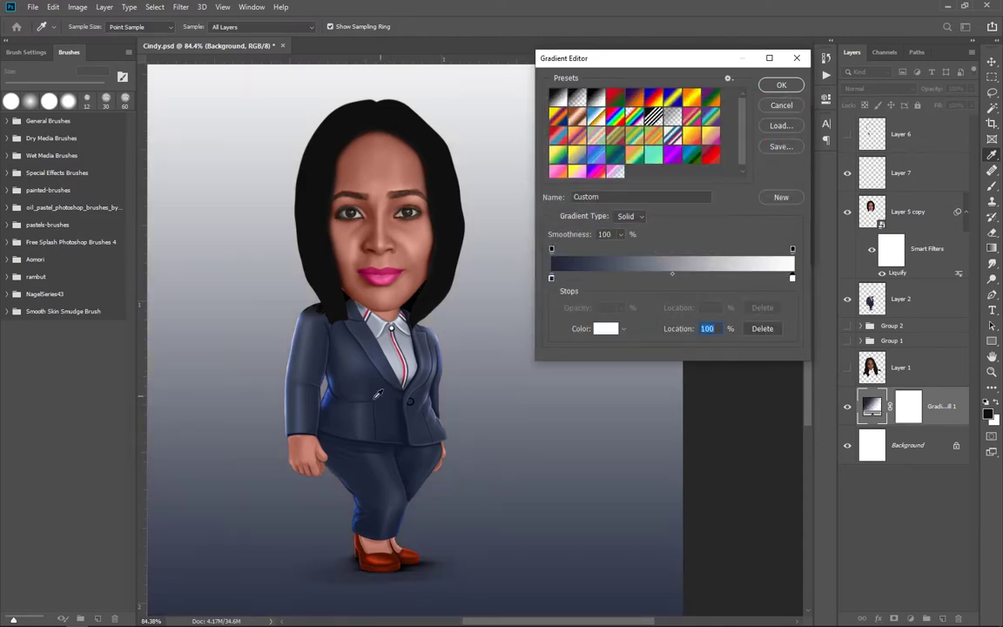
left_click(605, 328)
left_click(757, 125)
left_click(781, 84)
left_click(780, 134)
Delete the stray light streak at the top right of Layer 2
key("ctrl+0")
key("b")
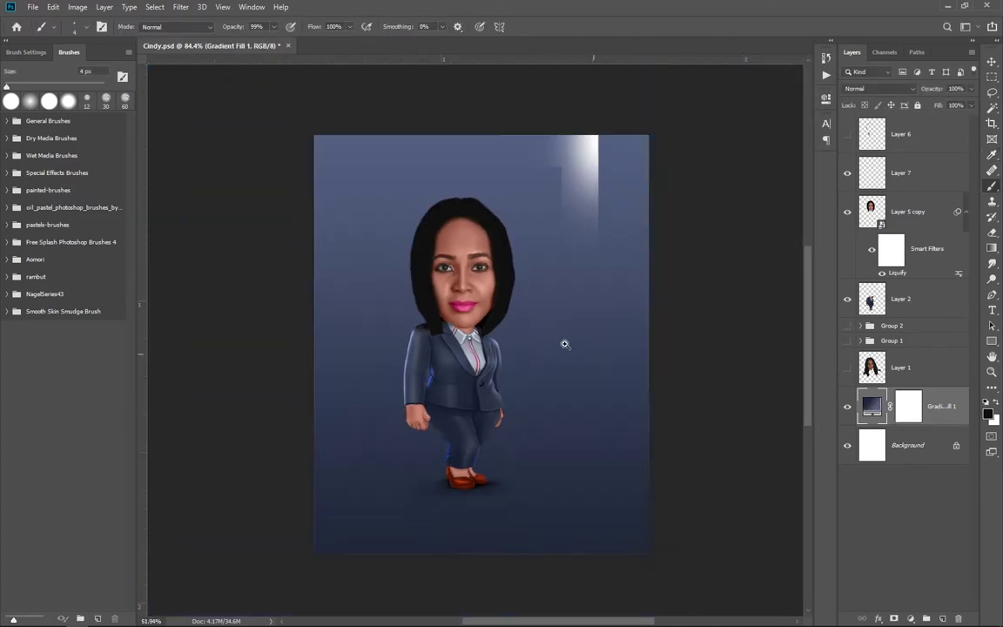
left_click(905, 211)
left_click(905, 299)
key("m")
mouse_move(503, 111)
left_mouse_down()
mouse_move(627, 224)
mouse_move(651, 273)
left_mouse_up()
key("Delete")
key("ctrl+d")
scroll(526, 313, "up", 2)
Delete the head's Liquify smart filter and reopen Liquify on Layer 5 copy
left_click(881, 275)
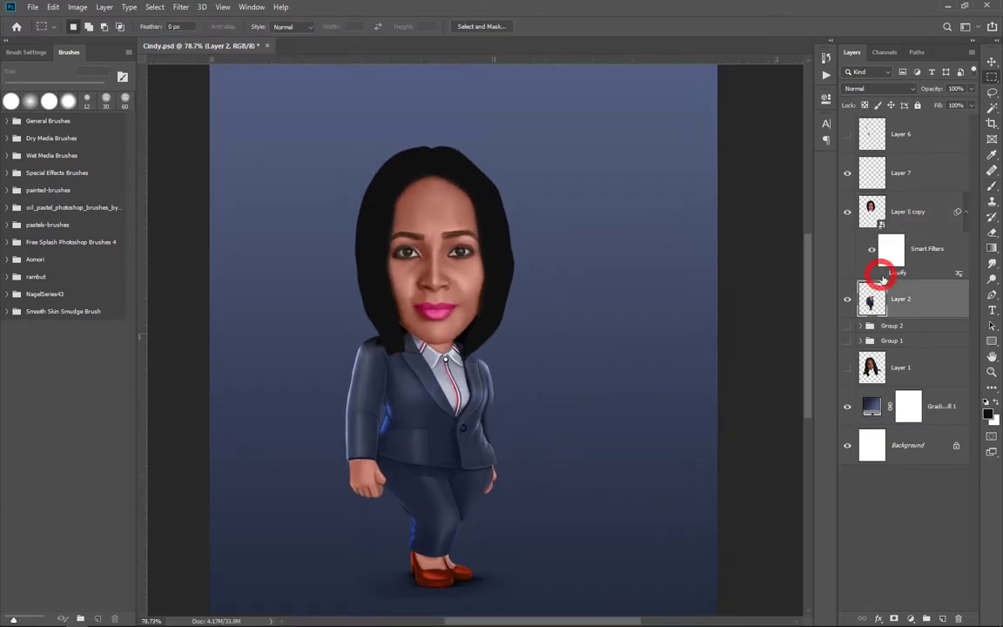
left_click_drag(896, 272, 957, 618)
left_click(181, 7)
left_click(207, 92)
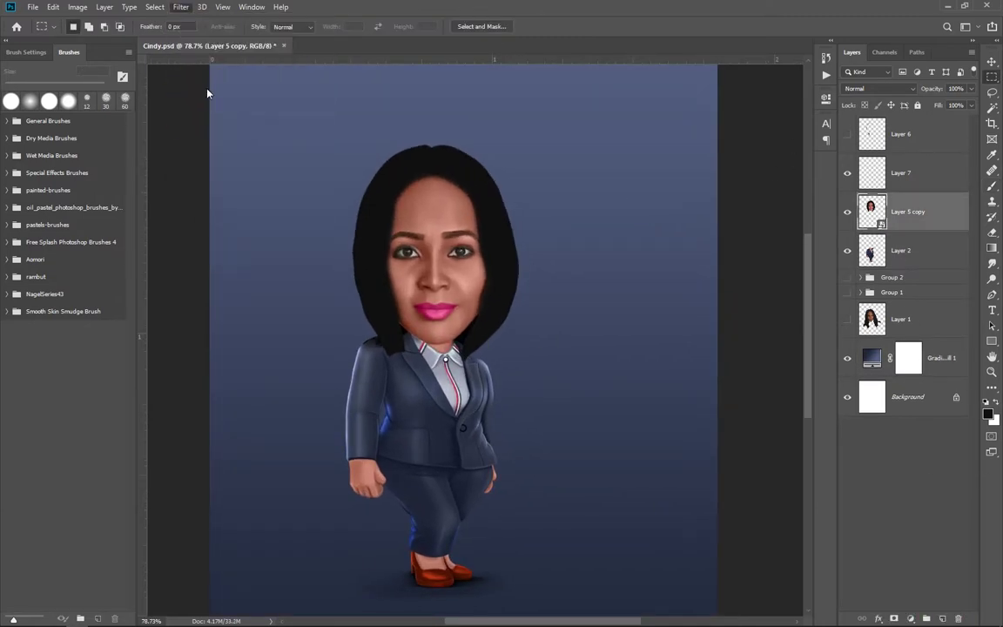
key("ctrl+plus")
key("ctrl+plus")
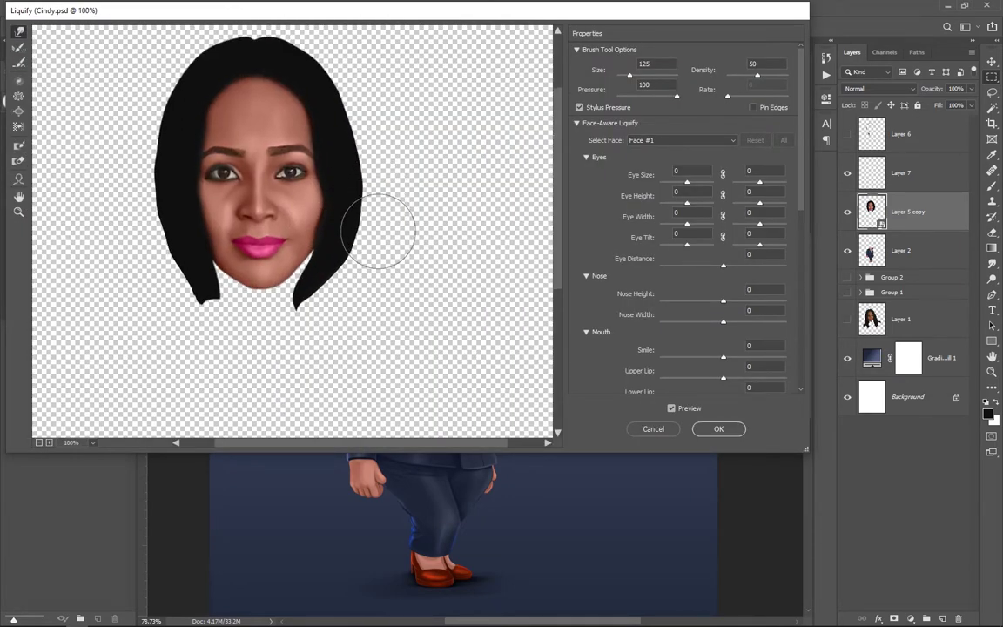
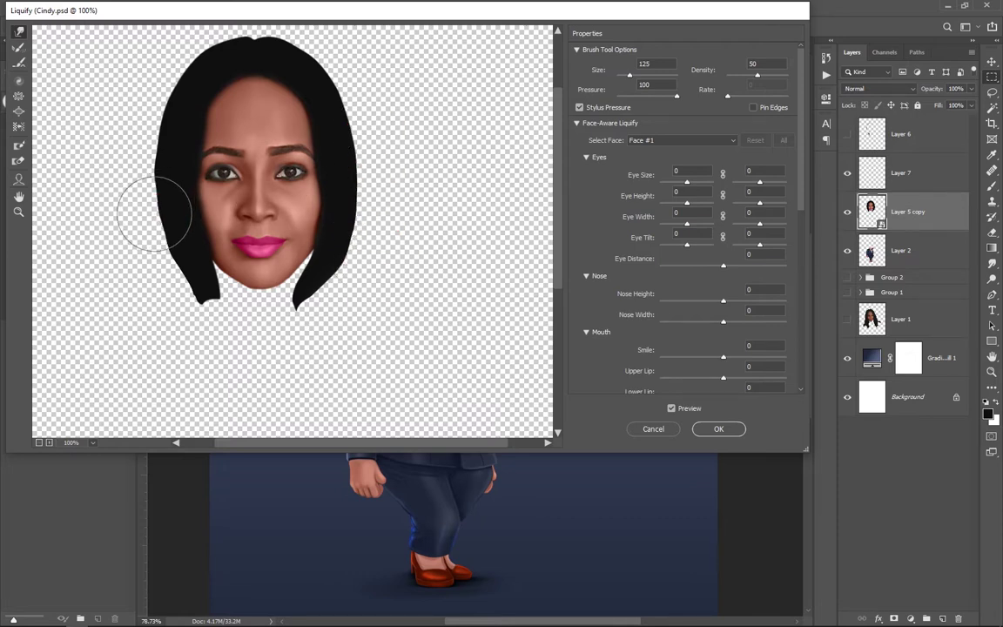
Commit the Liquify head reshaping and select Layer 7 above the head layer
left_click(722, 430)
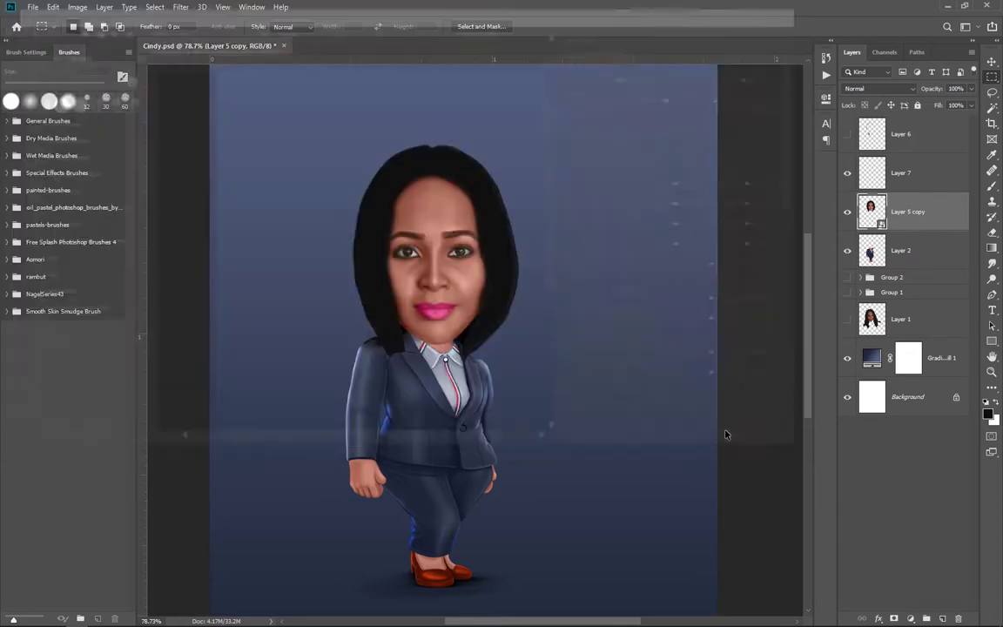
key("alt+bracketright")
Choose a fine hair strand brush and reduce its size after an oversized test stroke
key("b")
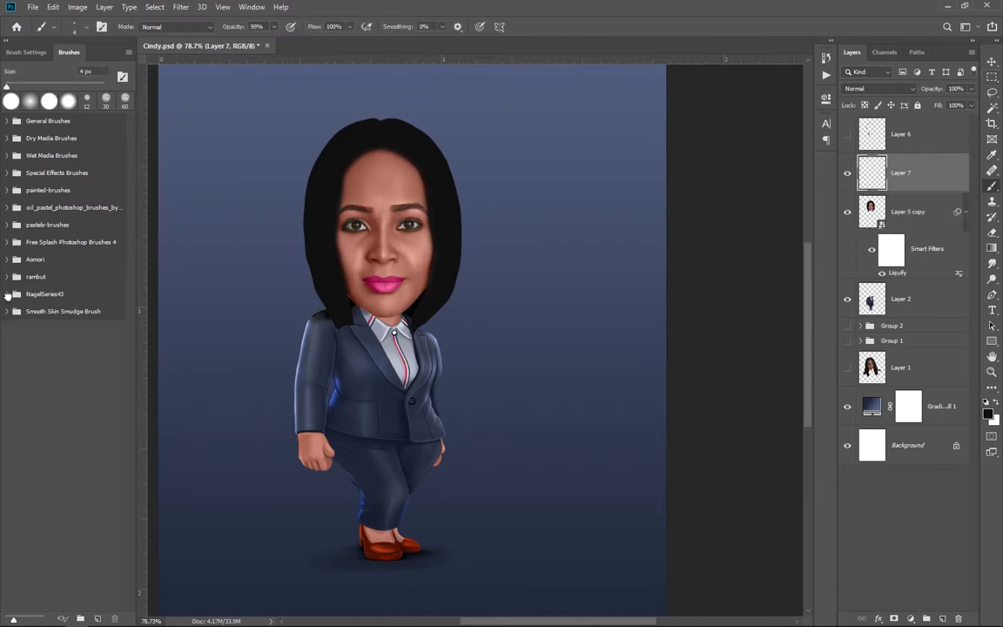
left_click(7, 276)
left_click(61, 315)
left_click_drag(228, 314, 259, 152)
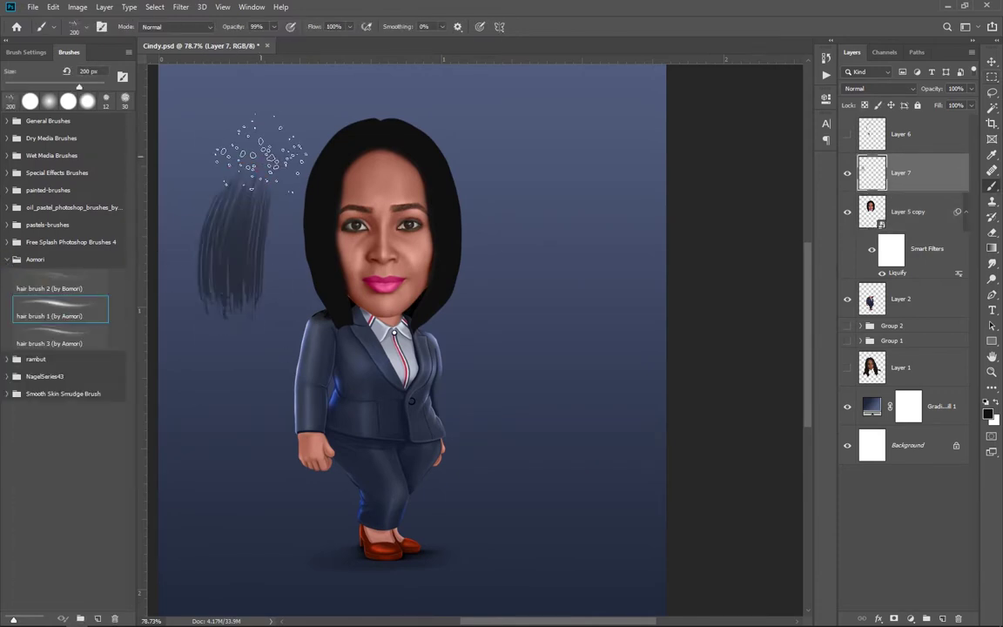
key("ctrl+z")
left_click(49, 288)
left_click_drag(200, 296, 218, 200)
key("ctrl+z")
key("bracketleft")
key("bracketleft")
key("bracketleft")
Try several test hair strokes beside the head and undo each one
left_click_drag(205, 277, 235, 218)
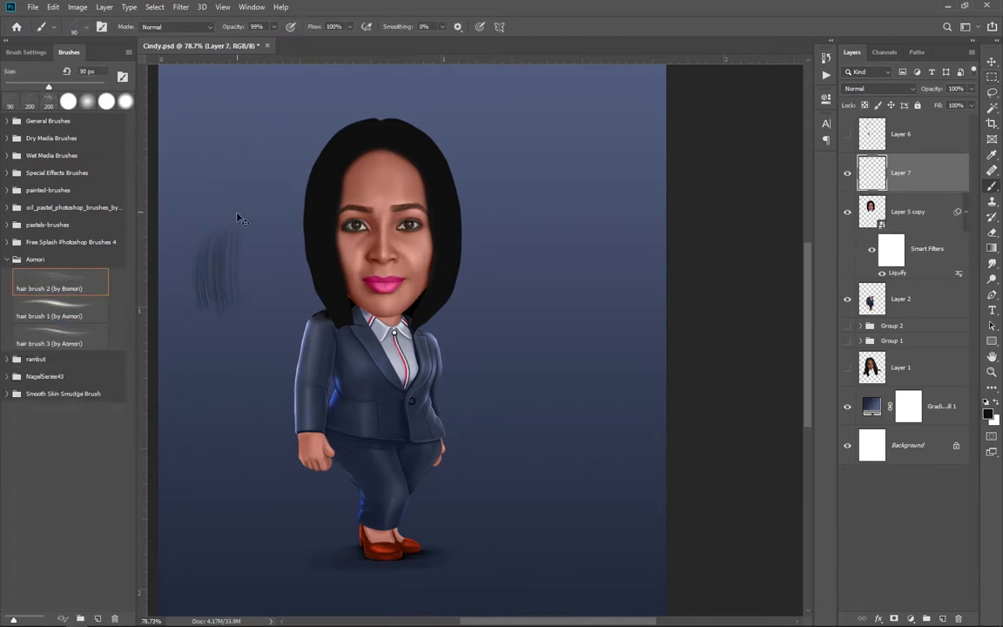
key("ctrl+z")
left_click_drag(201, 344, 209, 187)
key("ctrl+z")
left_click(219, 255)
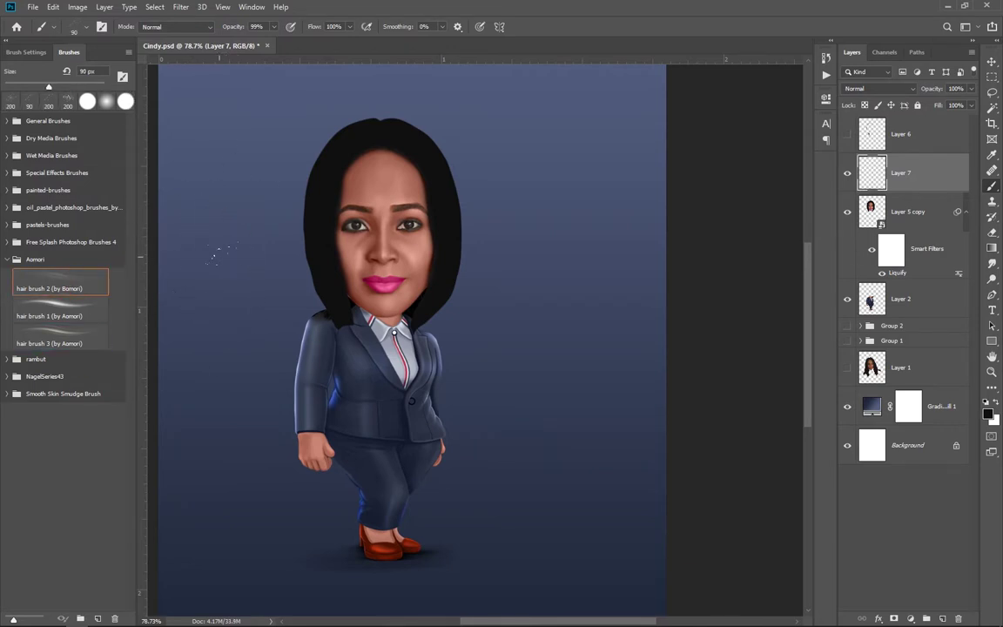
left_click_drag(204, 283, 209, 200)
key("ctrl+z")
Clip Layer 7 to the head layer and zoom in on the face and hair with a smaller brush
left_click(942, 190, "alt")
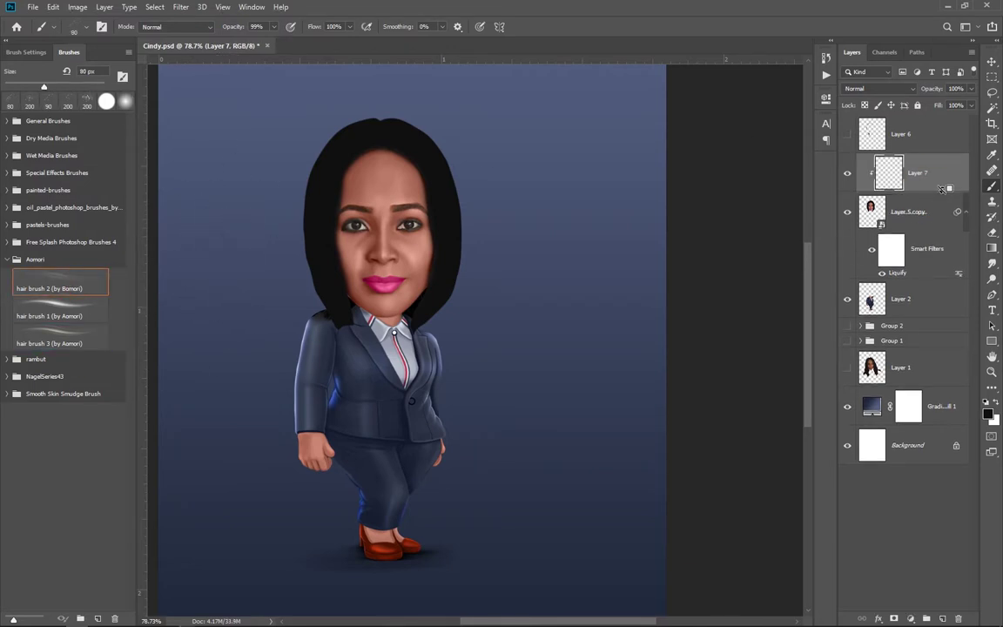
left_click_drag(370, 277, 674, 304)
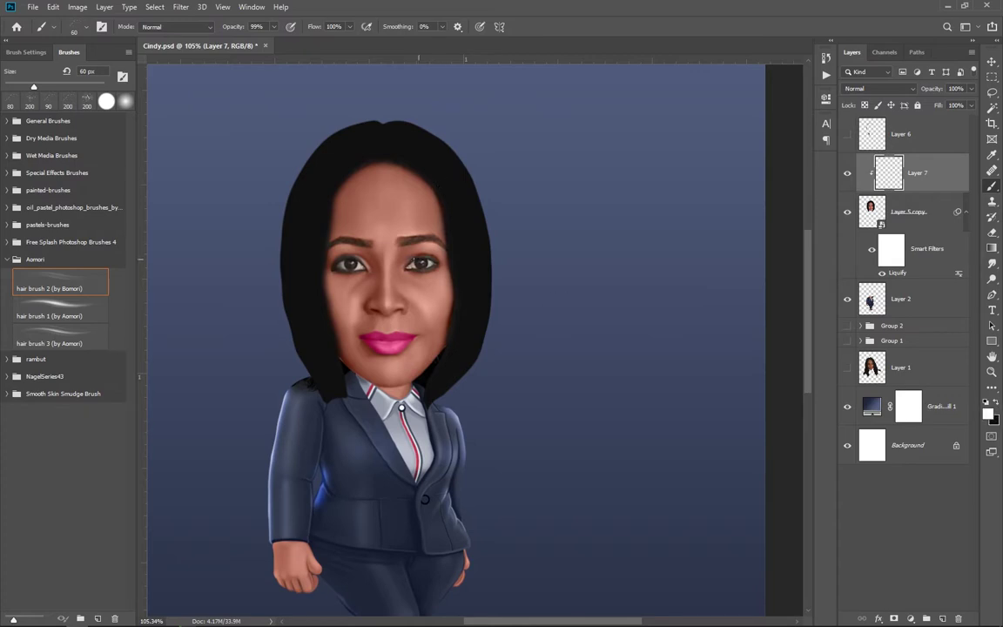
mouse_move(393, 226)
left_mouse_down()
mouse_move(418, 225)
mouse_move(388, 222)
mouse_move(414, 161)
left_mouse_up()
key("bracketleft")
key("bracketleft")
Paint light highlight strands on the top, right and upper-left bob hair
left_click_drag(422, 202, 386, 180)
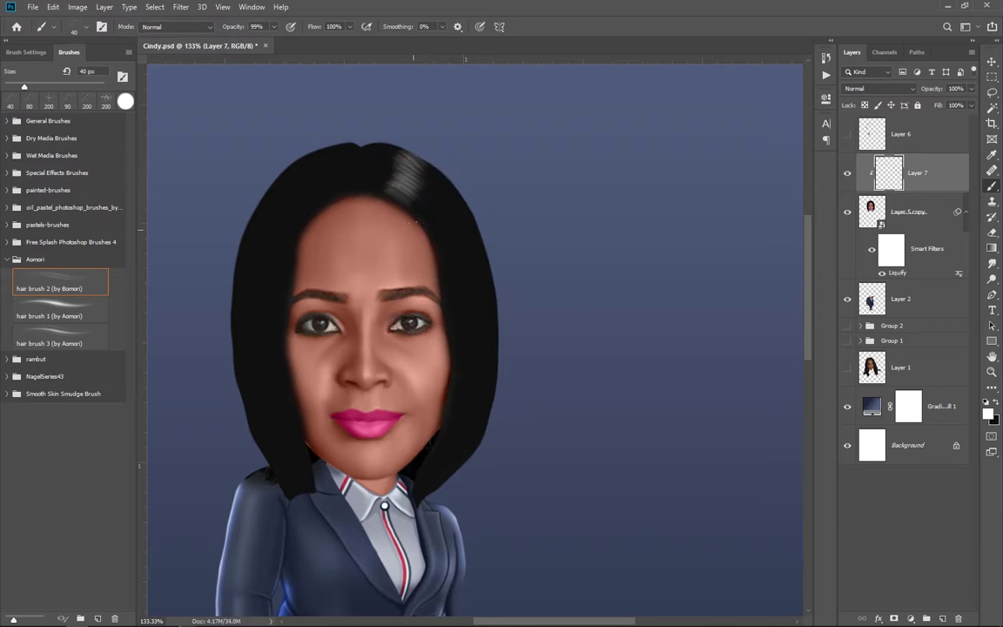
left_click_drag(455, 305, 439, 187)
mouse_move(453, 240)
left_mouse_down()
mouse_move(448, 196)
mouse_move(465, 209)
left_mouse_up()
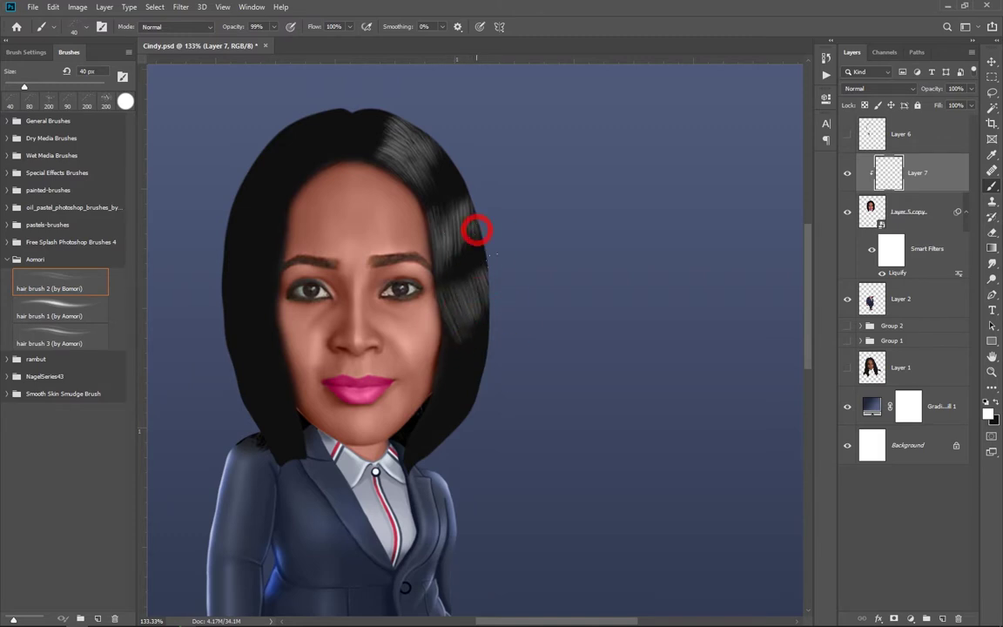
left_click_drag(453, 362, 457, 327)
left_click_drag(349, 111, 376, 154)
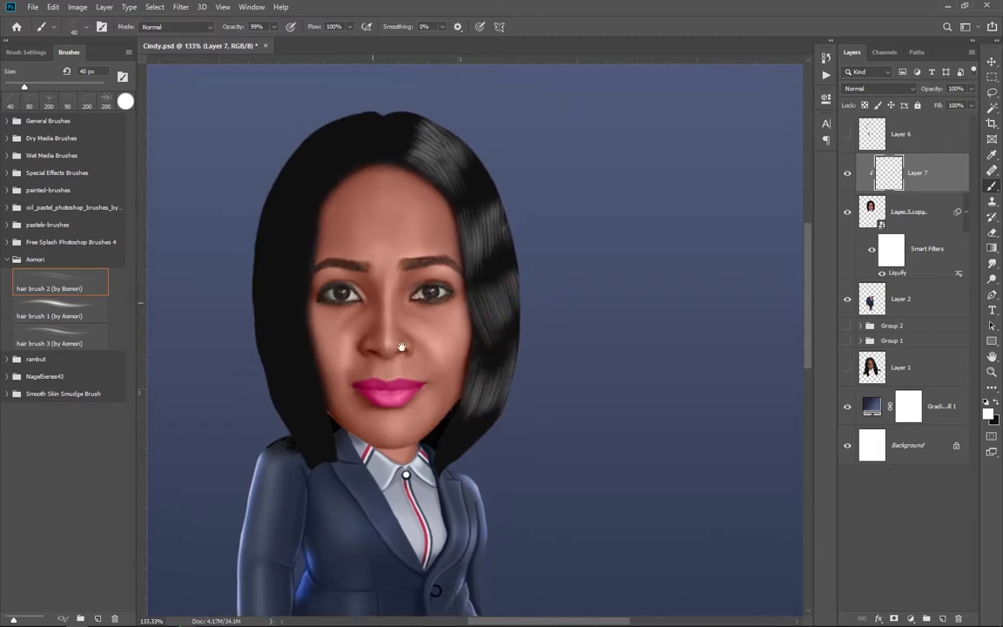
left_click_drag(291, 170, 331, 137)
mouse_move(261, 183)
left_mouse_down()
mouse_move(357, 136)
mouse_move(274, 161)
mouse_move(261, 187)
mouse_move(265, 287)
left_mouse_up()
Add light strands down the left side and left edge of the hair
left_click_drag(287, 215, 313, 283)
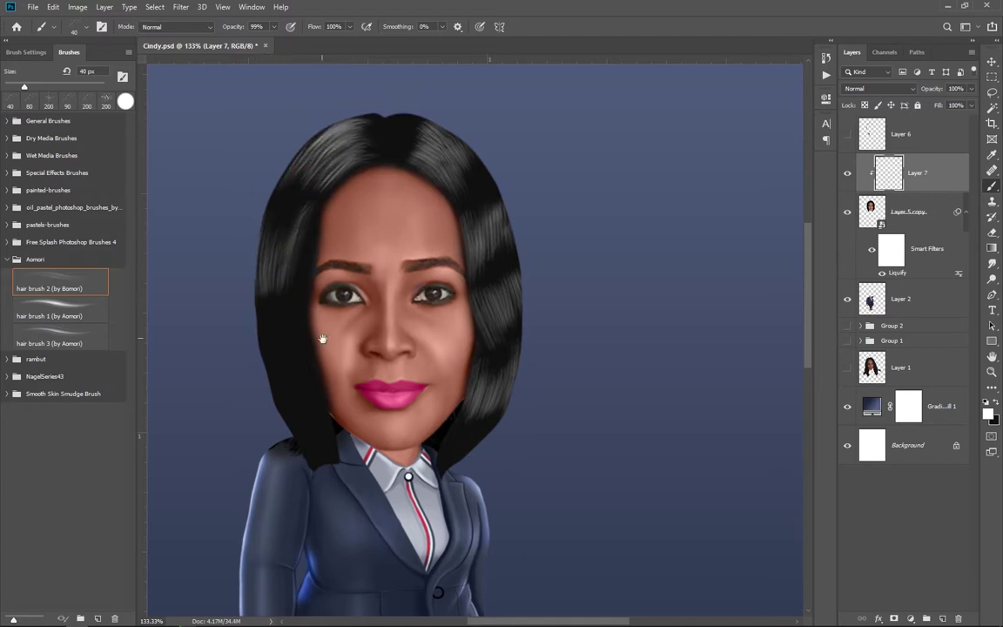
left_click_drag(322, 338, 320, 307)
left_click_drag(253, 278, 255, 274)
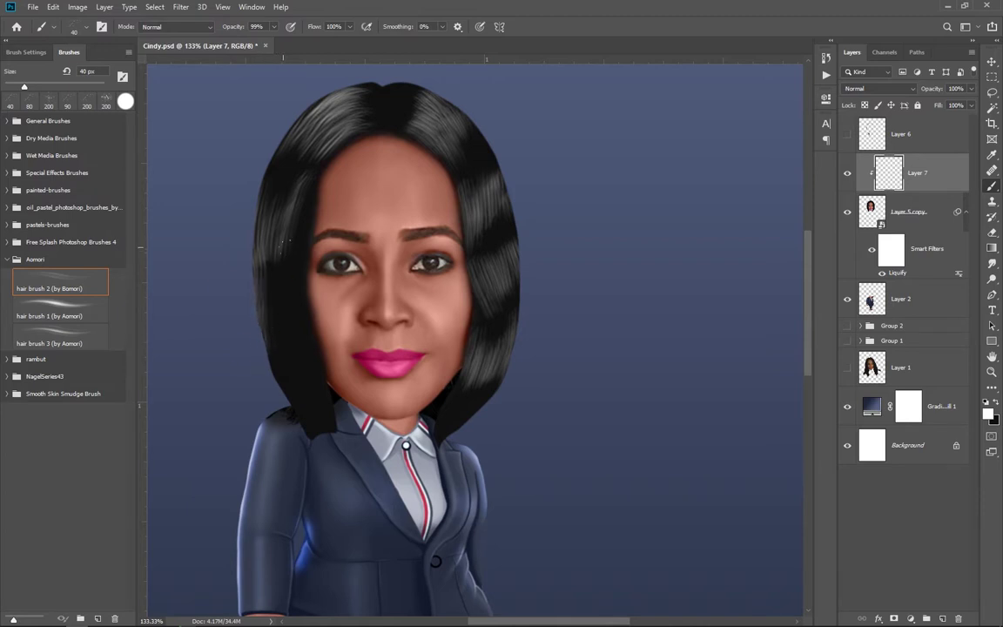
left_click_drag(261, 221, 256, 335)
left_click_drag(262, 278, 276, 361)
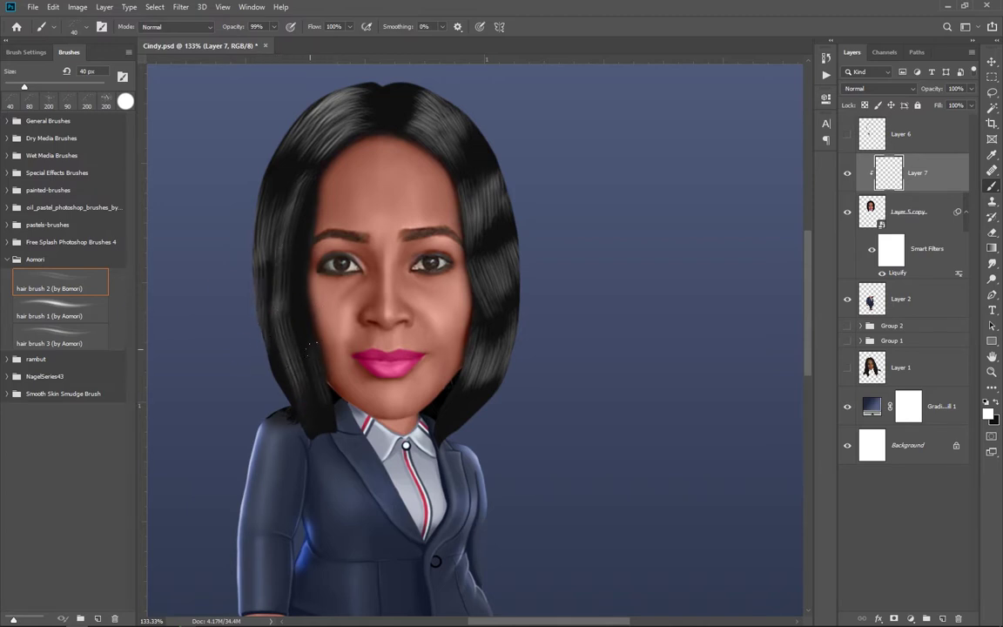
left_click_drag(277, 278, 282, 337)
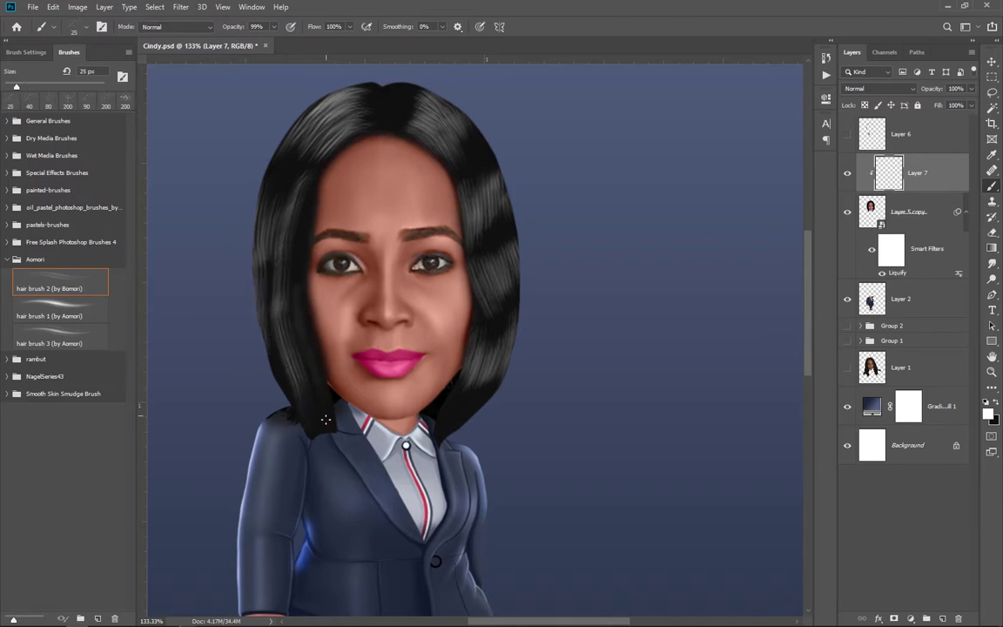
scroll(380, 269, "down", 3)
Set the hair highlight layer to 50% opacity and pick hair brush 1
left_click_drag(931, 88, 902, 82)
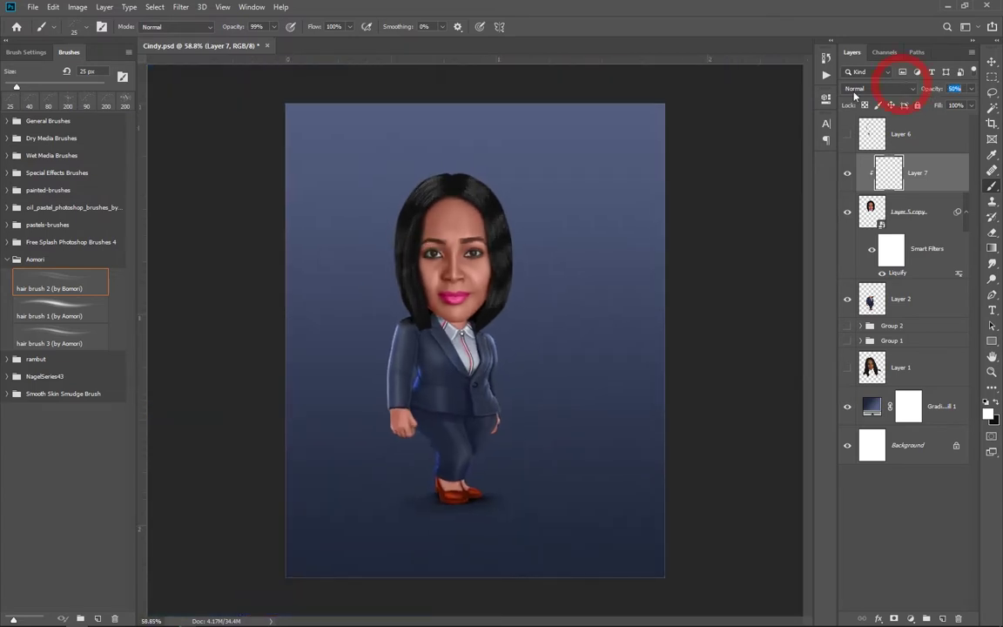
scroll(453, 341, "up", 2)
left_click(52, 309)
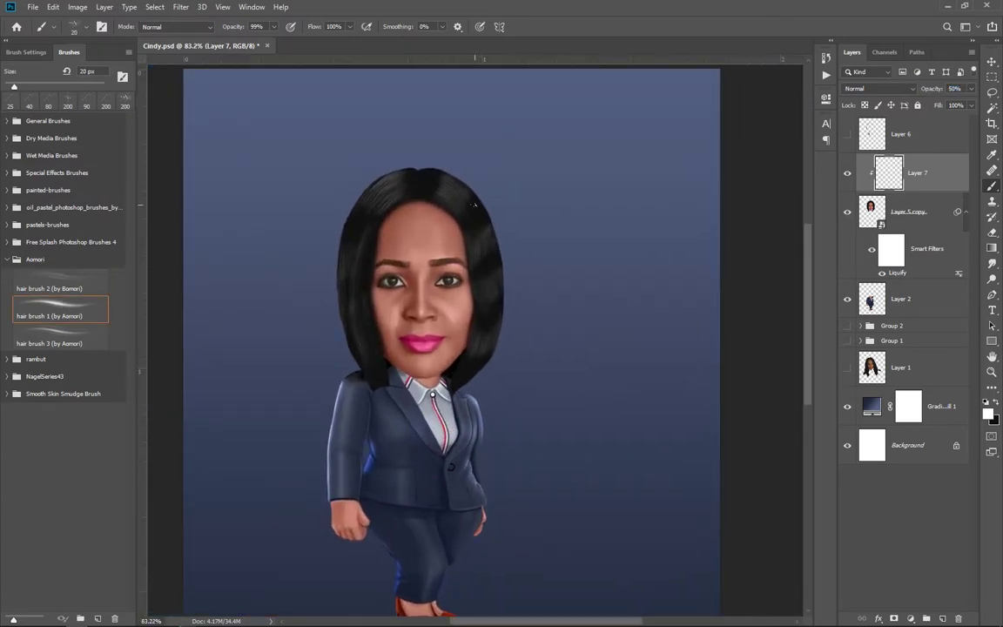
scroll(487, 235, "up", 2)
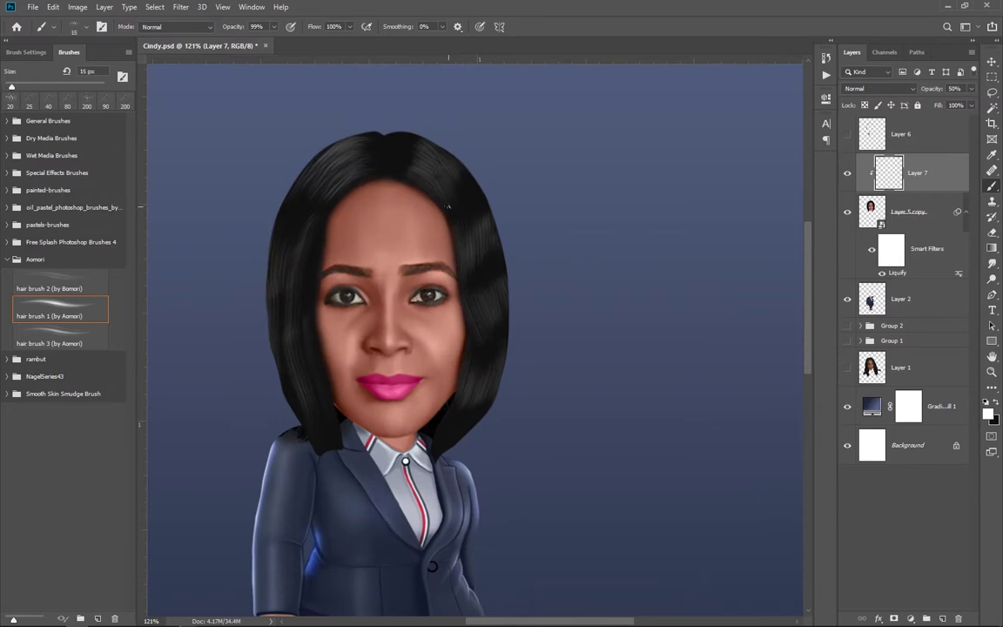
Add Layer 8 and dab strands along the centre hair parting
key("ctrl+shift+alt+n")
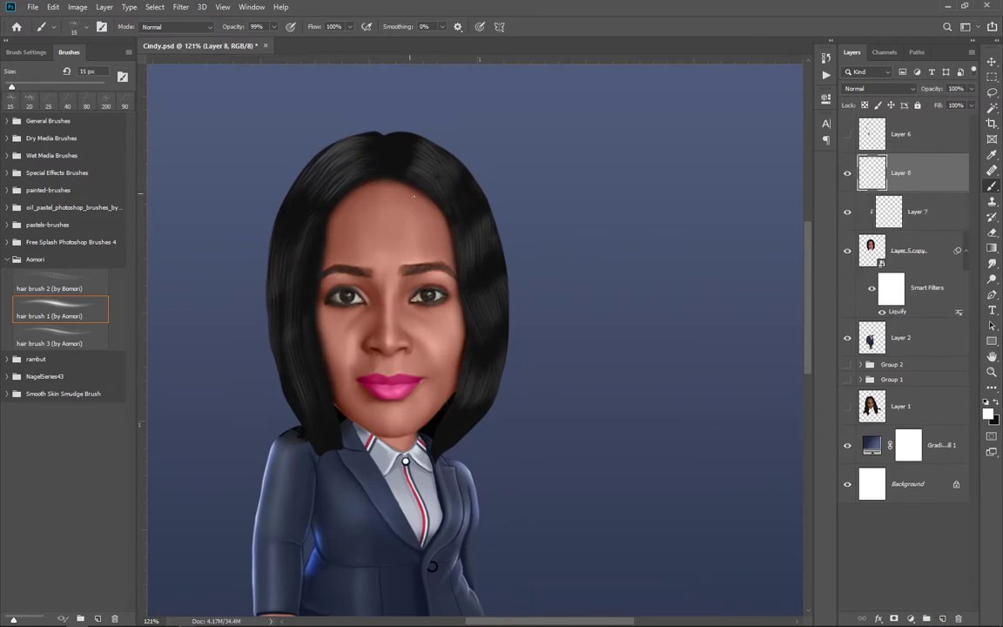
left_click(386, 170)
left_click(385, 168)
left_click(384, 167)
left_click(388, 161)
left_click_drag(385, 158, 385, 178)
scroll(394, 189, "down", 3)
scroll(394, 189, "up", 1)
scroll(394, 189, "up", 3)
Add Layer 9, paint the parting line and right-side strands, then select Soft Round Pressure Size
key("ctrl+shift+alt+n")
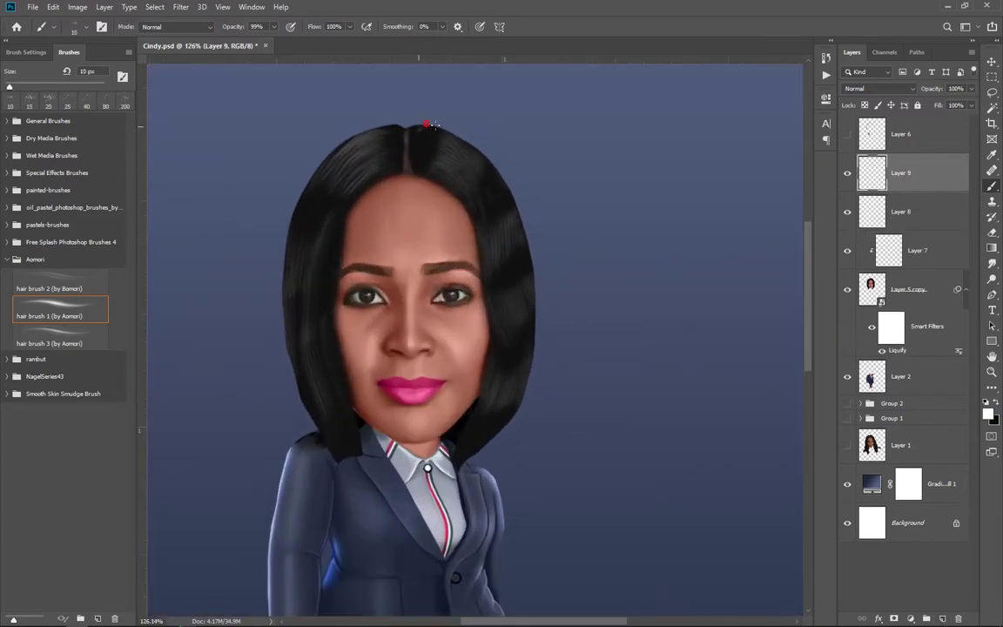
left_click_drag(432, 162, 445, 146)
left_click_drag(510, 208, 526, 273)
left_click(7, 121)
left_click(57, 195)
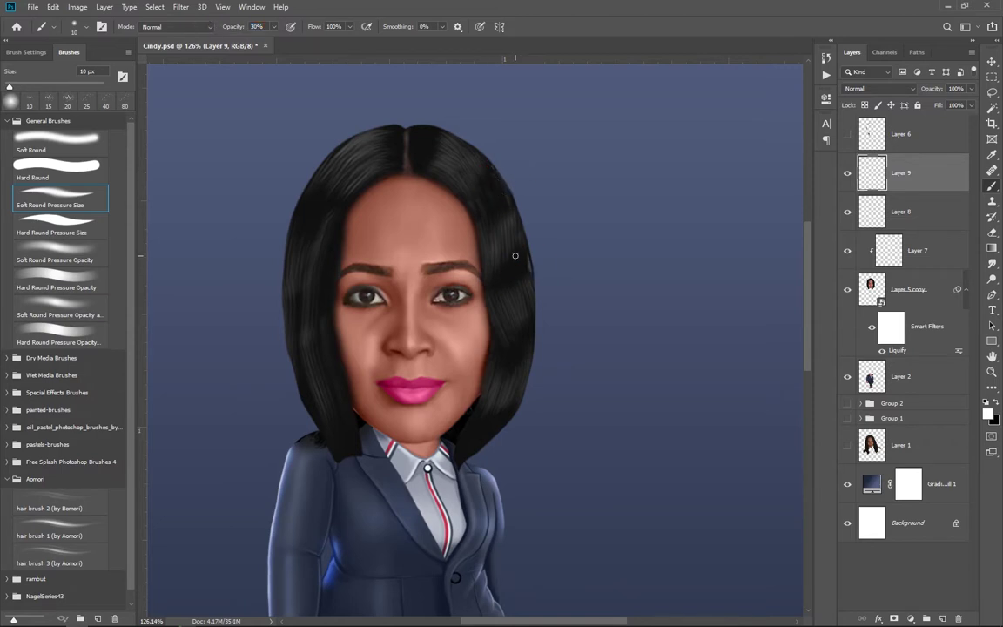
Paint fine strands on the right hair edge and lower hair tips near the collar
left_click_drag(502, 271, 525, 280)
left_click_drag(472, 417, 457, 456)
left_click_drag(345, 428, 347, 456)
left_click_drag(296, 331, 330, 416)
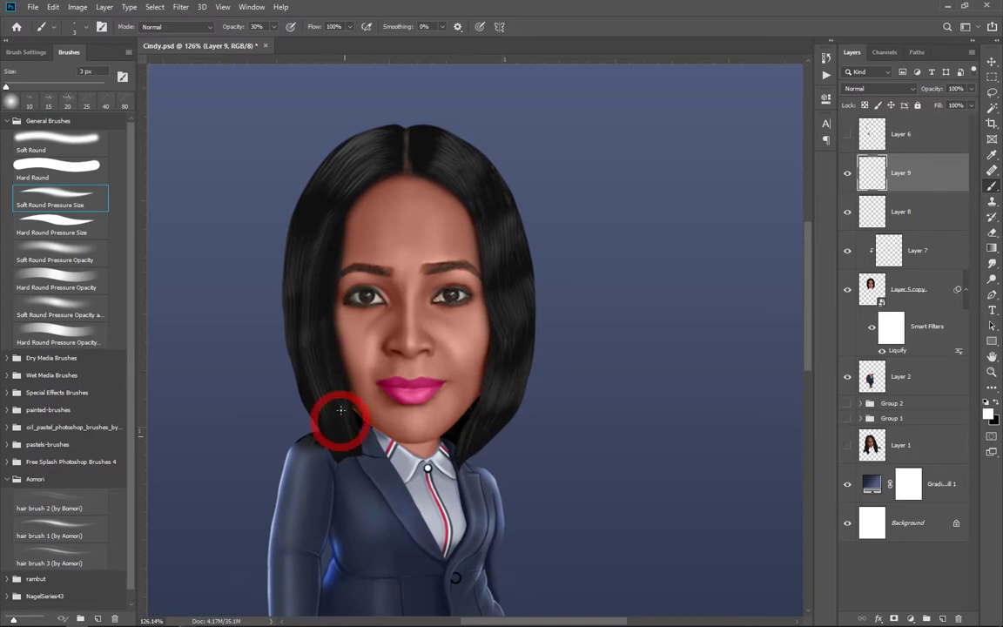
mouse_move(512, 328)
left_mouse_down()
mouse_move(519, 345)
mouse_move(484, 382)
left_mouse_up()
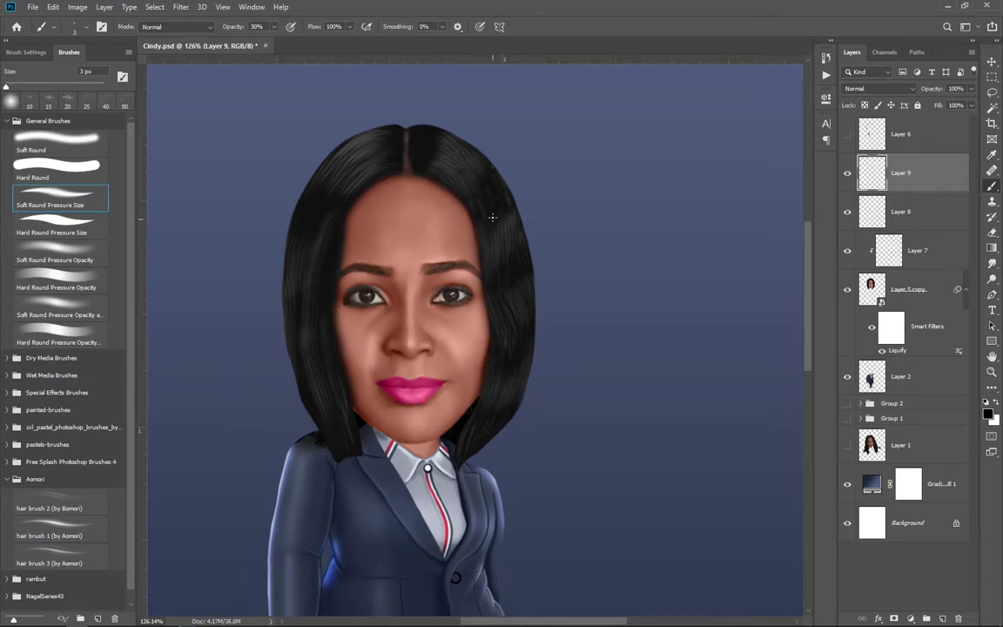
Add faint strands to the upper and left side hair, then revisit the earlier highlight layer
left_click_drag(479, 174, 459, 150)
left_click_drag(369, 130, 306, 317)
left_click_drag(296, 376, 336, 418)
key("alt+bracketleft")
key("alt+bracketleft")
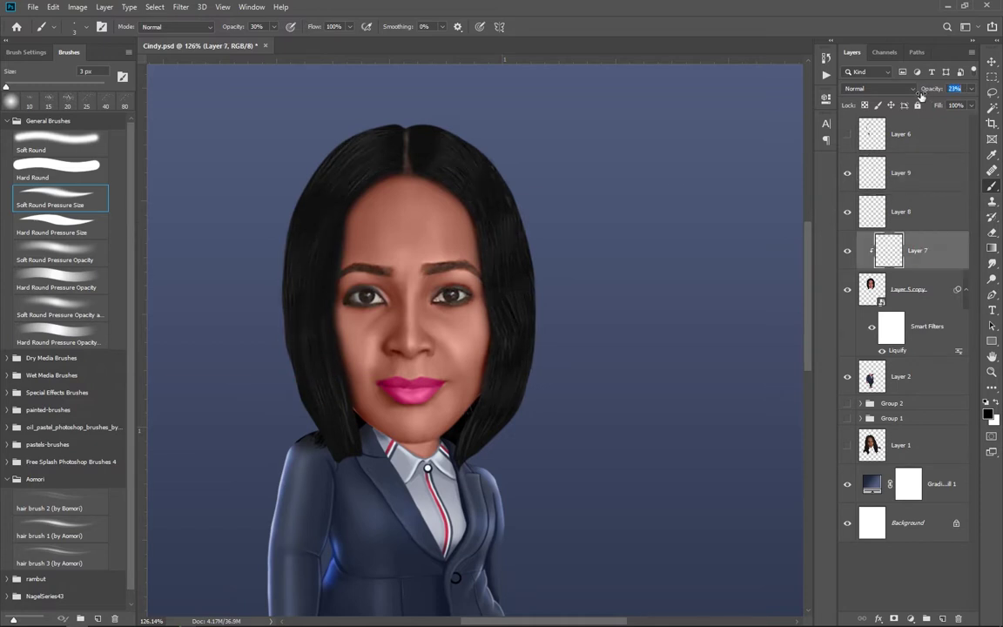
key("alt+bracketright")
key("alt+bracketright")
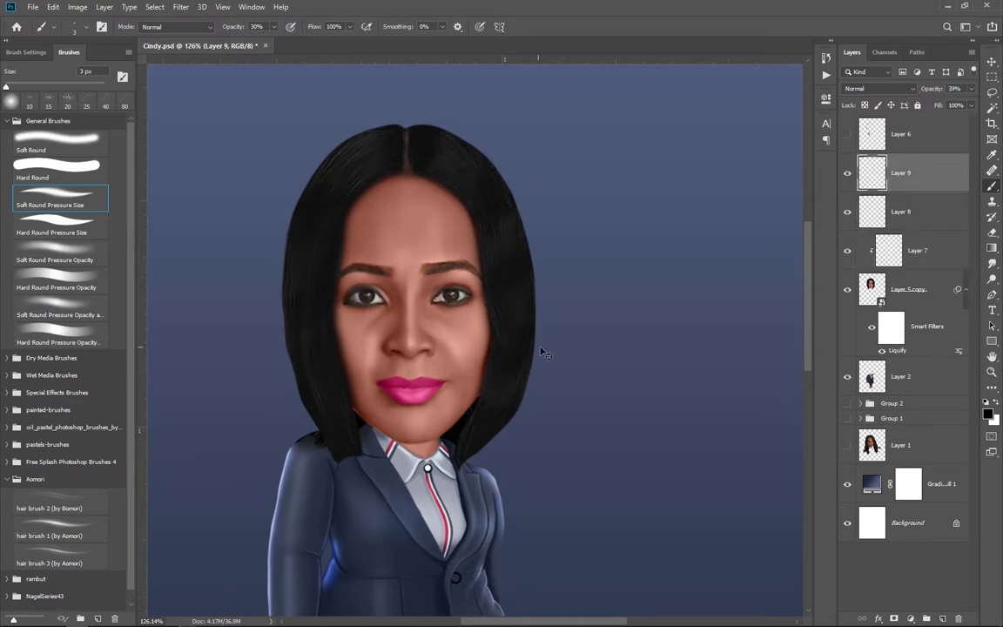
scroll(540, 352, "down", 3)
Zoom in on the right eye and add a new empty Layer 10 above Layer 9
scroll(503, 326, "up", 1)
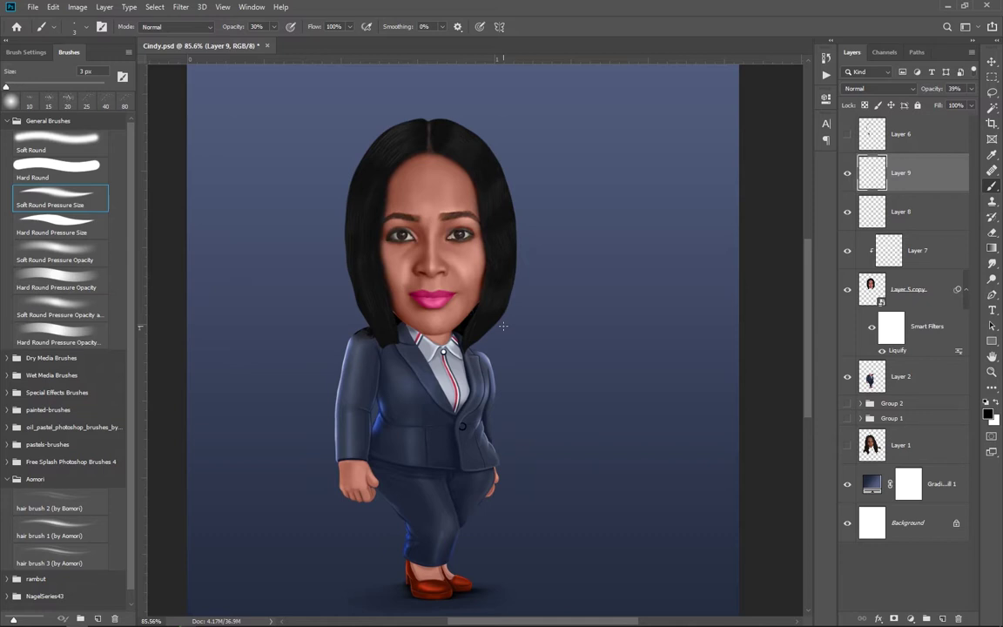
scroll(494, 385, "up", 1)
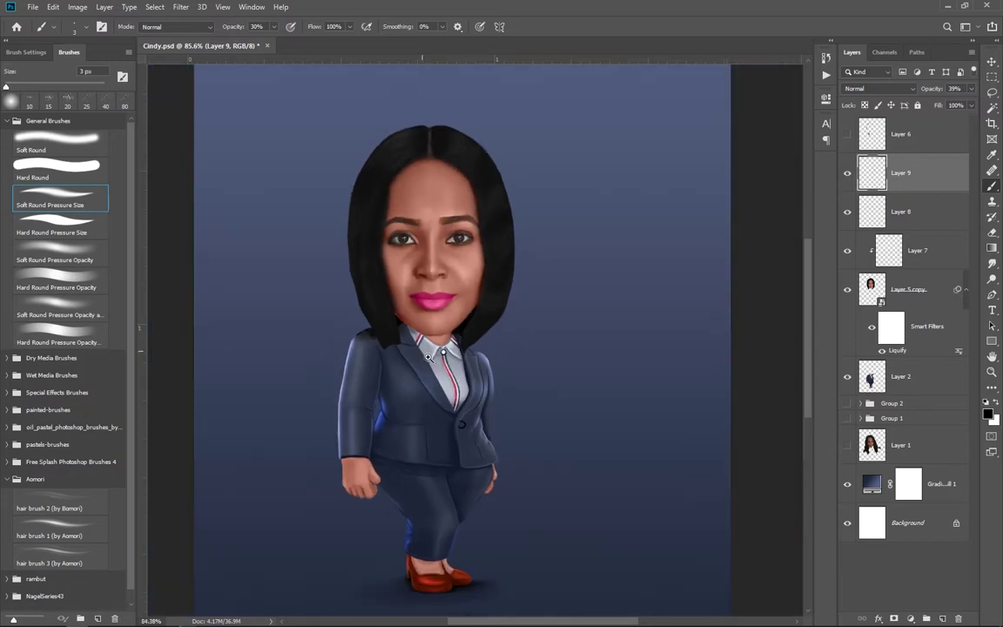
scroll(494, 385, "down", 2)
scroll(444, 316, "up", 2)
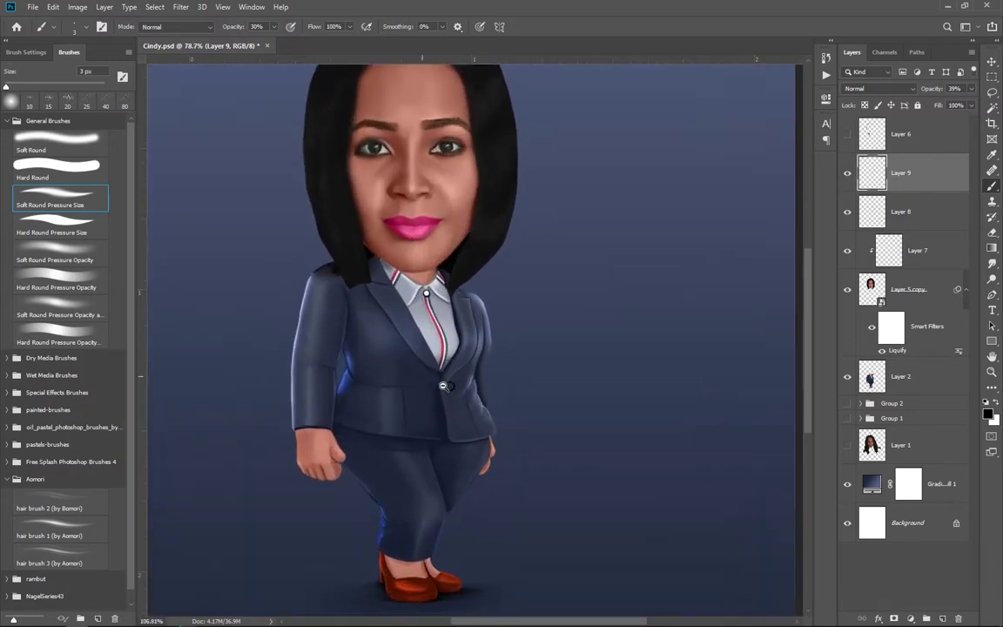
scroll(444, 316, "up", 2)
scroll(444, 316, "up", 2)
scroll(444, 316, "up", 1)
left_click_drag(444, 316, 446, 325)
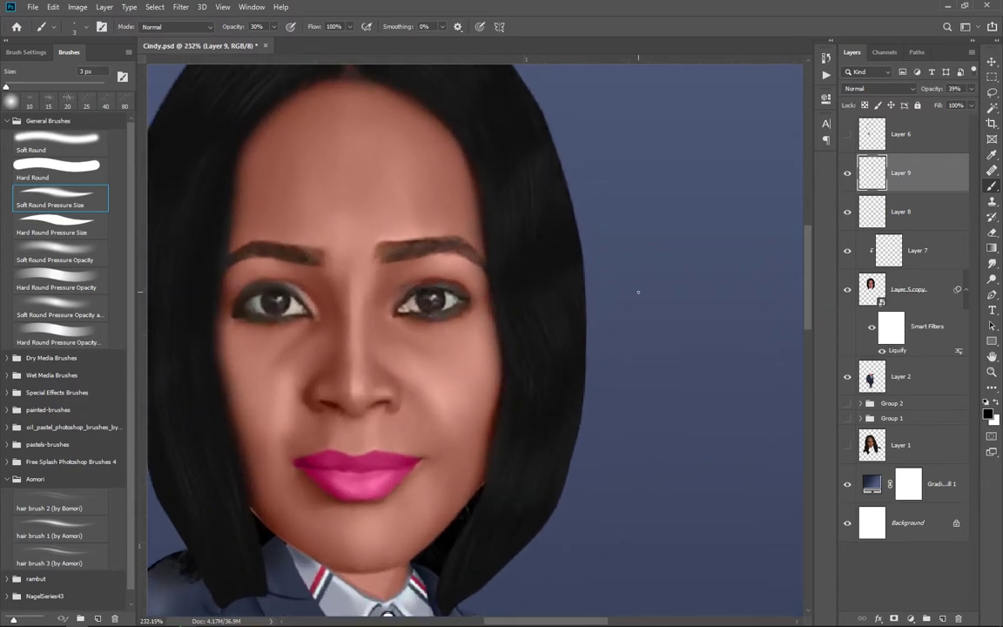
scroll(372, 438, "down", 3)
scroll(372, 439, "up", 3)
scroll(367, 450, "up", 1)
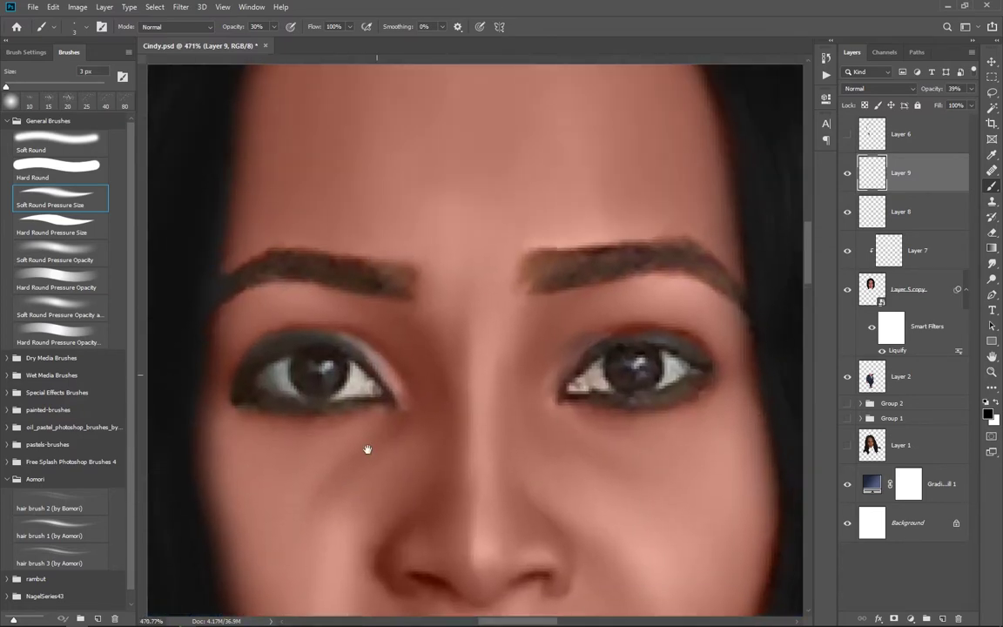
scroll(365, 448, "up", 1)
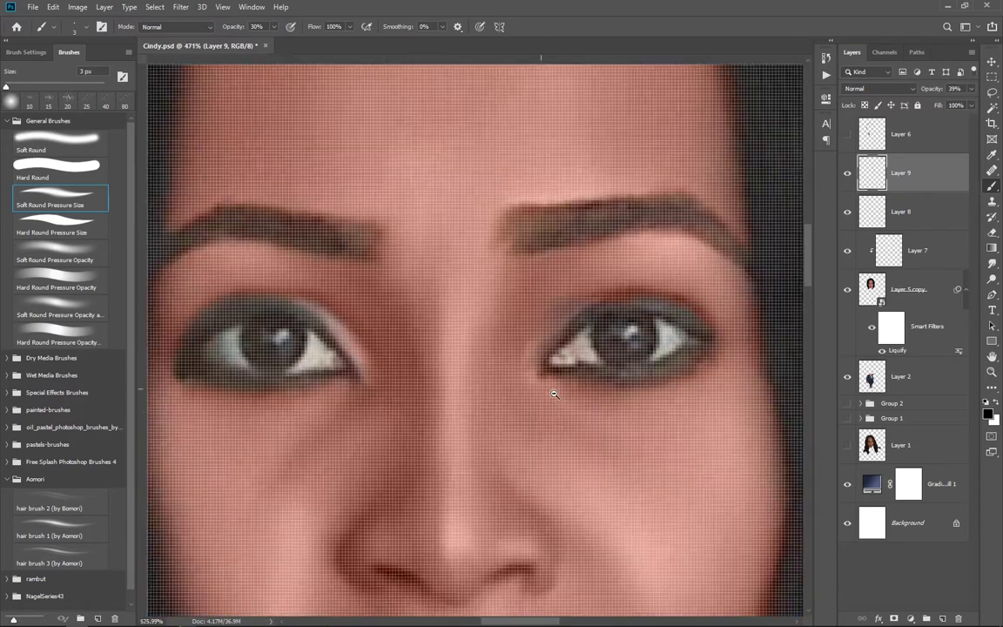
left_click_drag(553, 392, 346, 323)
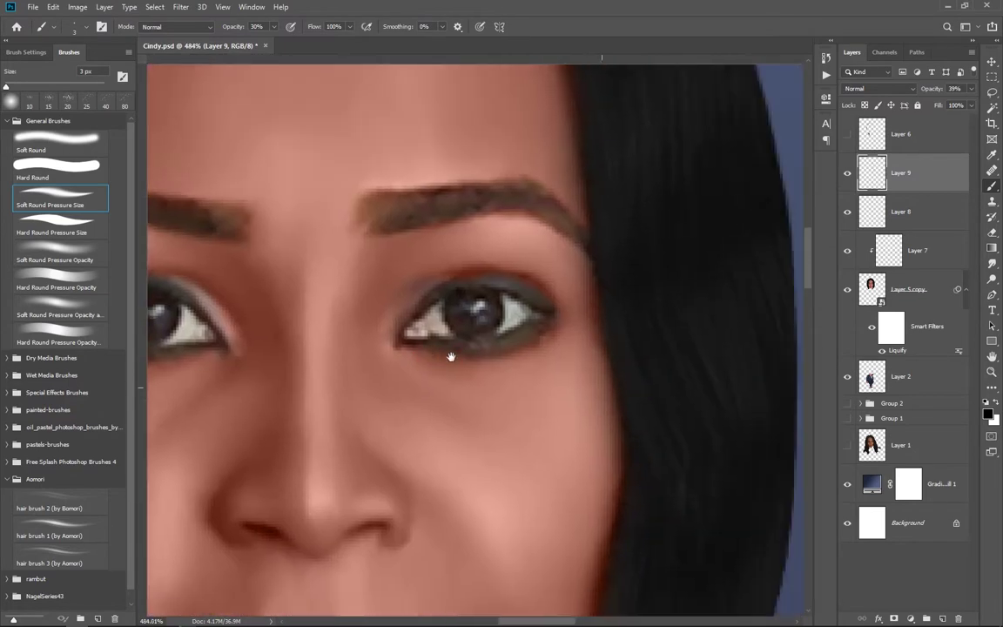
left_click(942, 617)
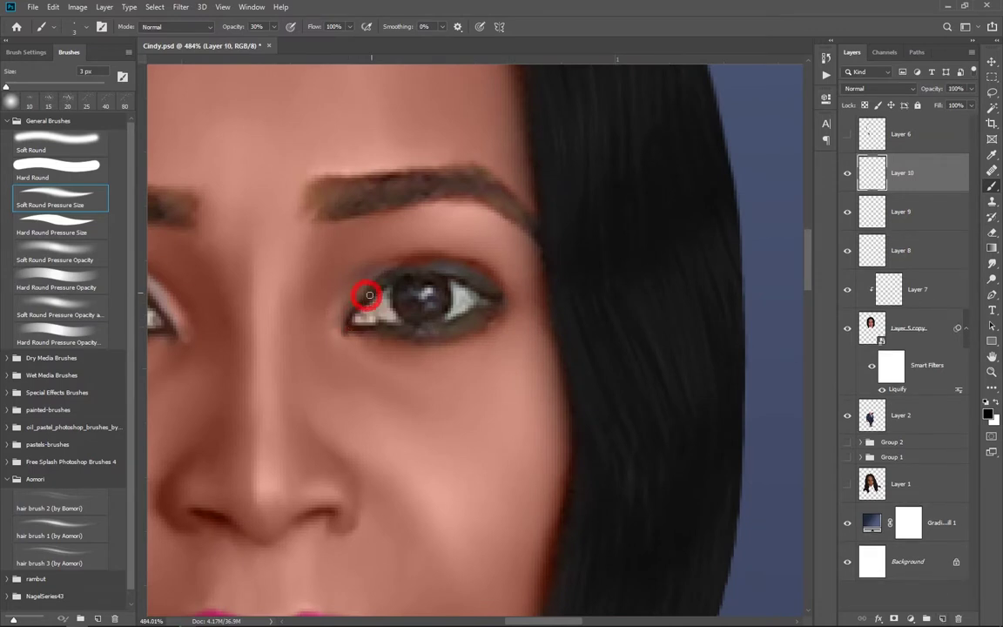
At 100% brush opacity, paint the right eye's upper liner and a winged corner
key("0")
left_click(372, 296)
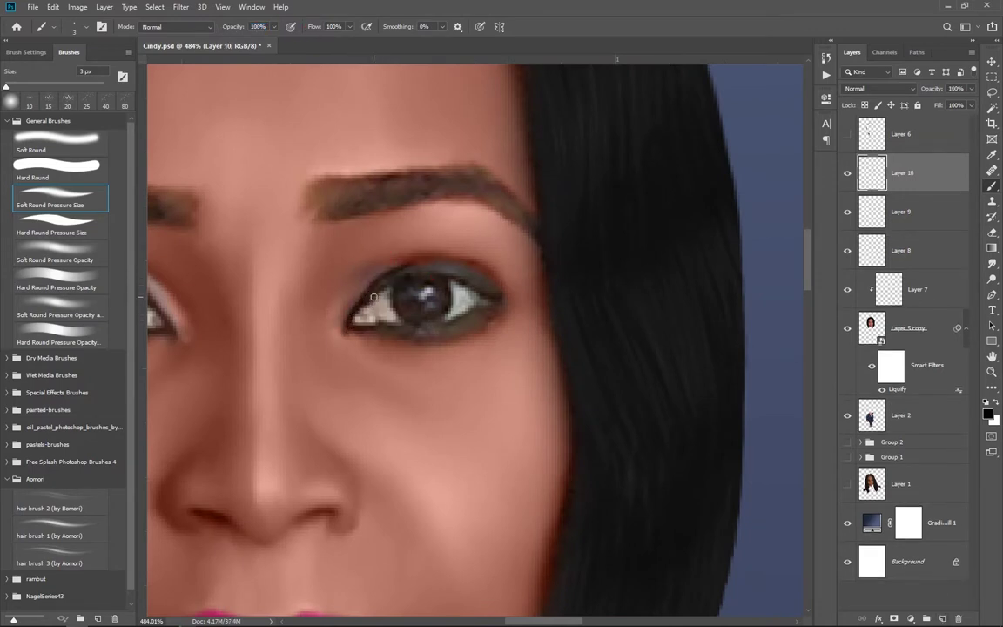
left_click(446, 279)
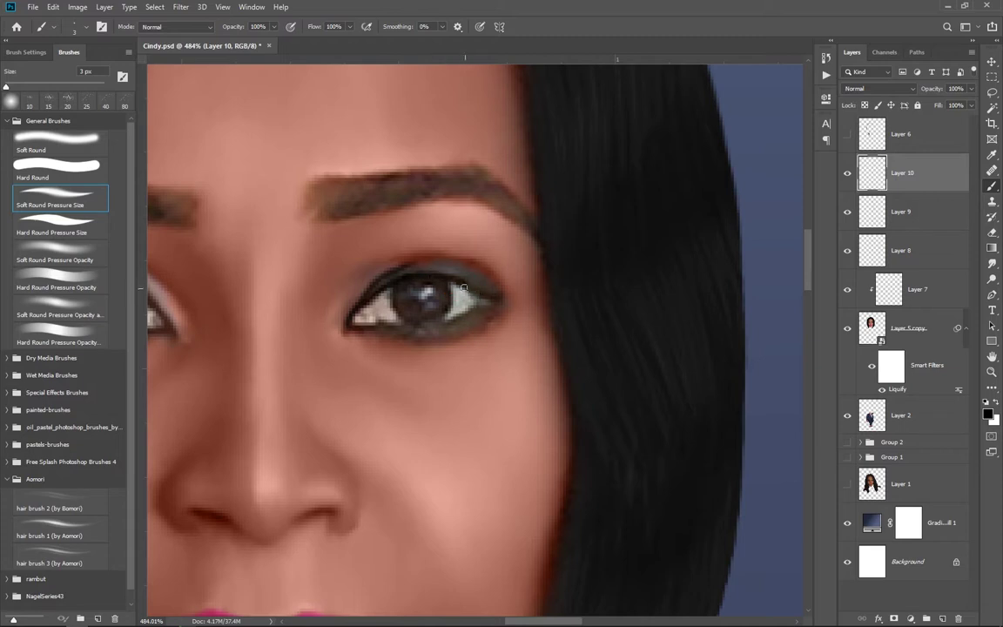
left_click(482, 296)
mouse_move(482, 296)
left_mouse_down()
mouse_move(386, 273)
mouse_move(465, 264)
left_mouse_up()
mouse_move(507, 297)
left_mouse_down()
mouse_move(463, 267)
mouse_move(465, 281)
mouse_move(385, 275)
mouse_move(412, 266)
mouse_move(427, 271)
mouse_move(350, 322)
mouse_move(383, 331)
left_mouse_up()
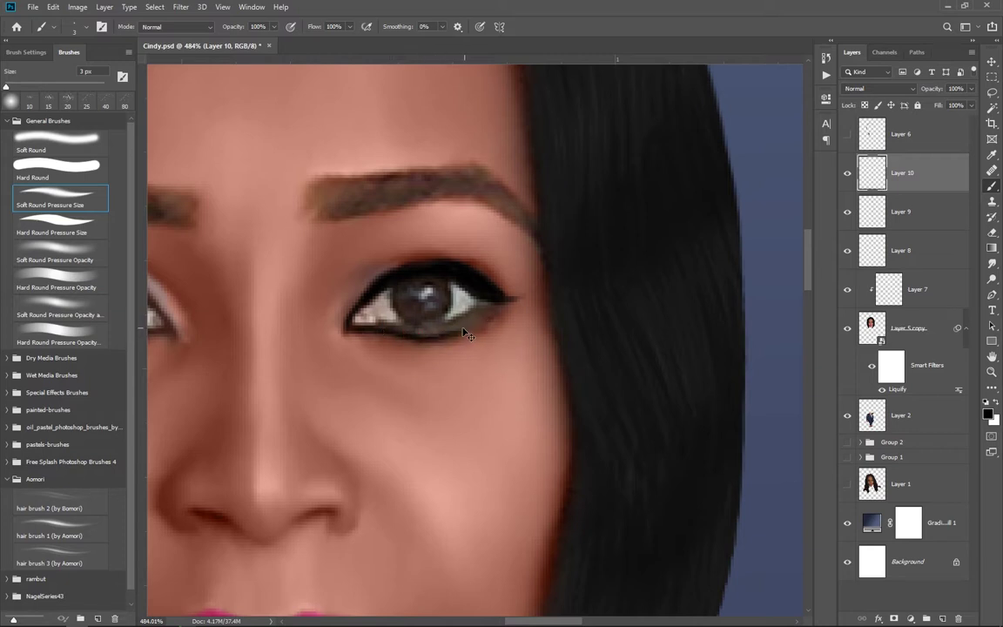
Redo the right eye's lower liner under the iris and touch up the inner corner
key("ctrl+z")
mouse_move(402, 334)
left_mouse_down()
mouse_move(435, 326)
mouse_move(397, 325)
left_mouse_up()
key("ctrl+z")
left_click(376, 327)
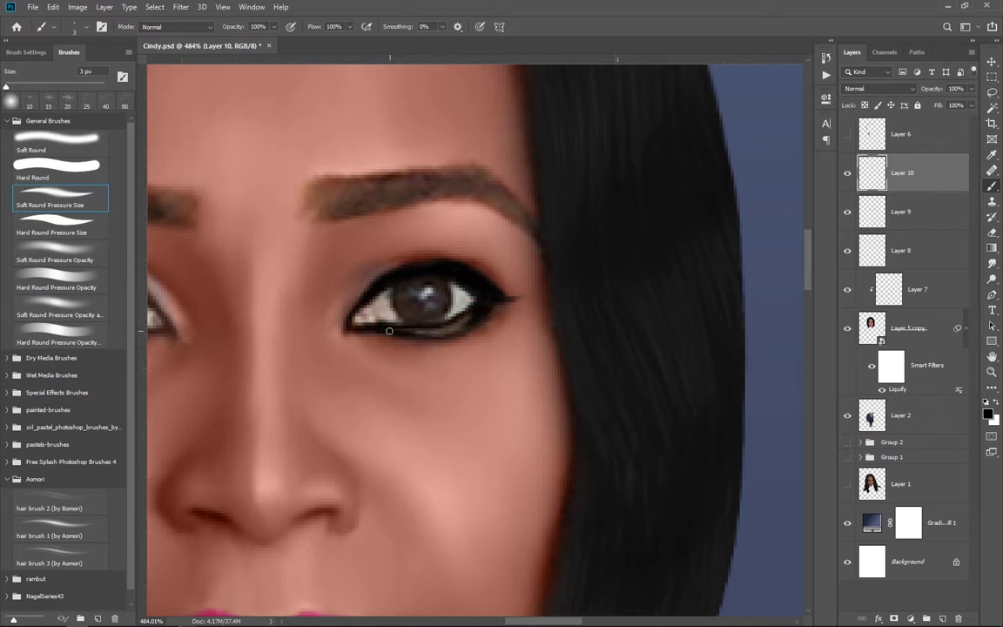
left_click_drag(389, 331, 415, 331)
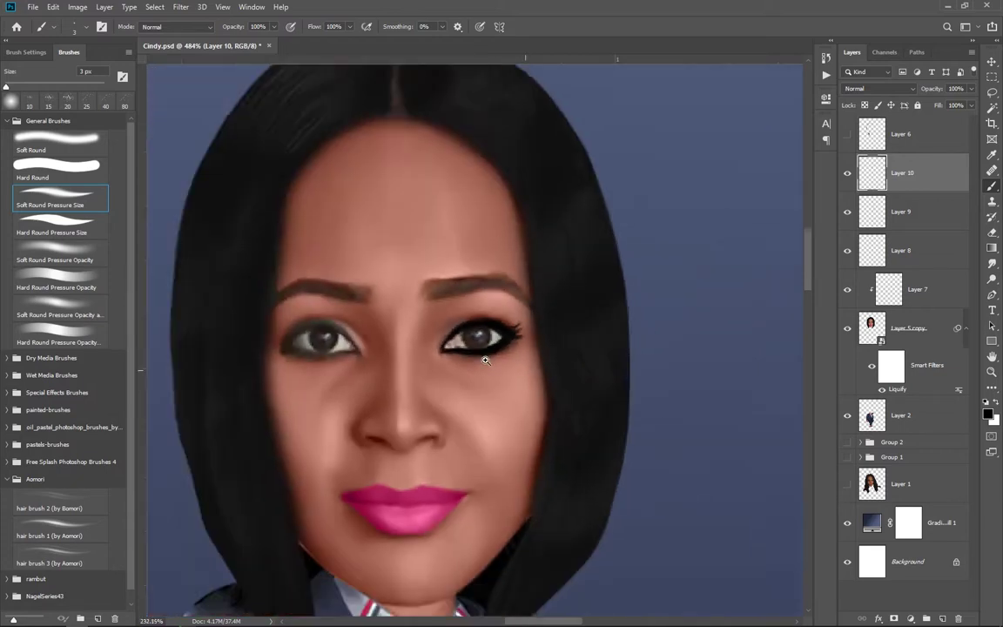
Paint eyeliner along the left eye's upper lid and close its outer corner
key("ctrl+0")
scroll(533, 416, "up", 1)
scroll(534, 416, "up", 3)
scroll(534, 416, "up", 2)
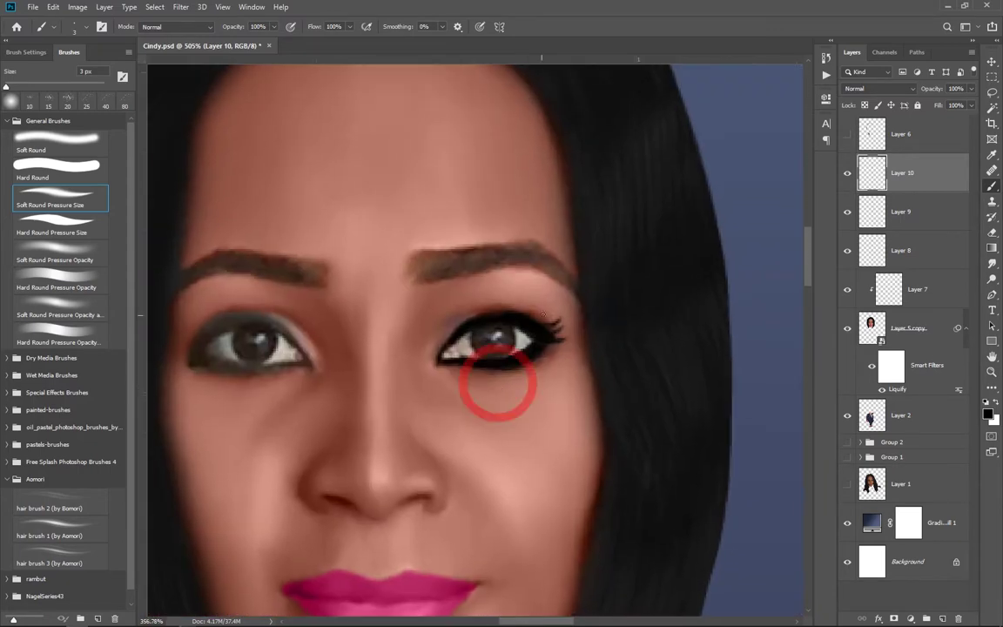
scroll(327, 407, "up", 3)
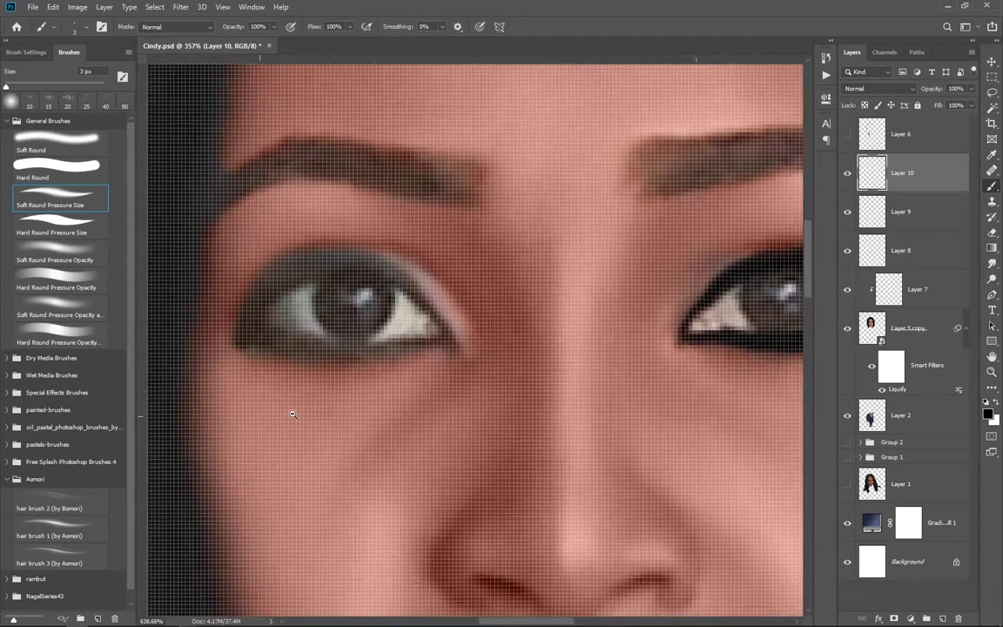
scroll(269, 365, "down", 1)
mouse_move(268, 342)
left_mouse_down()
mouse_move(320, 307)
mouse_move(376, 298)
mouse_move(415, 358)
mouse_move(277, 365)
left_mouse_up()
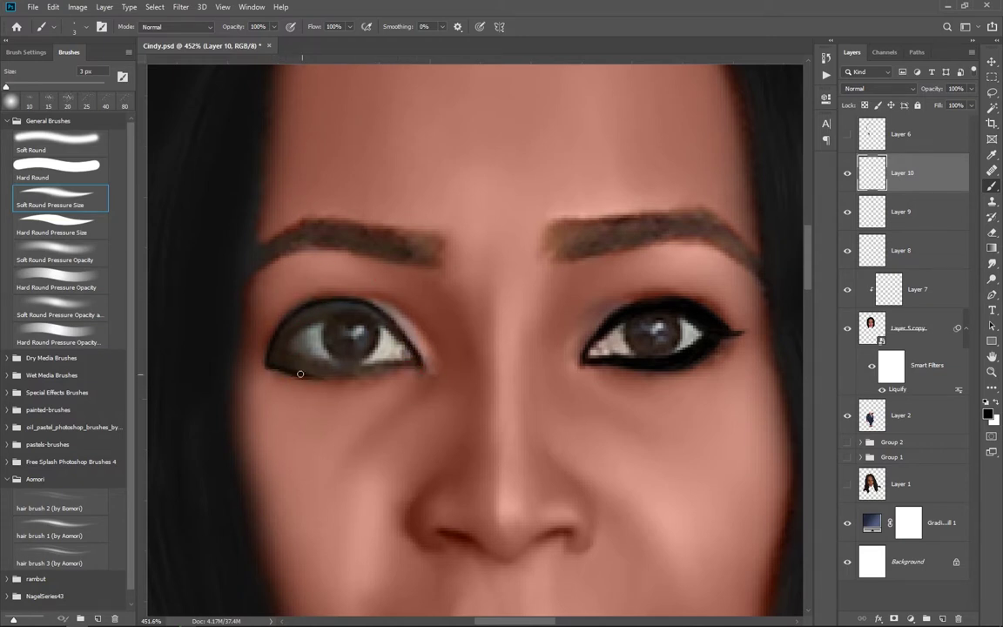
left_click_drag(420, 367, 414, 357)
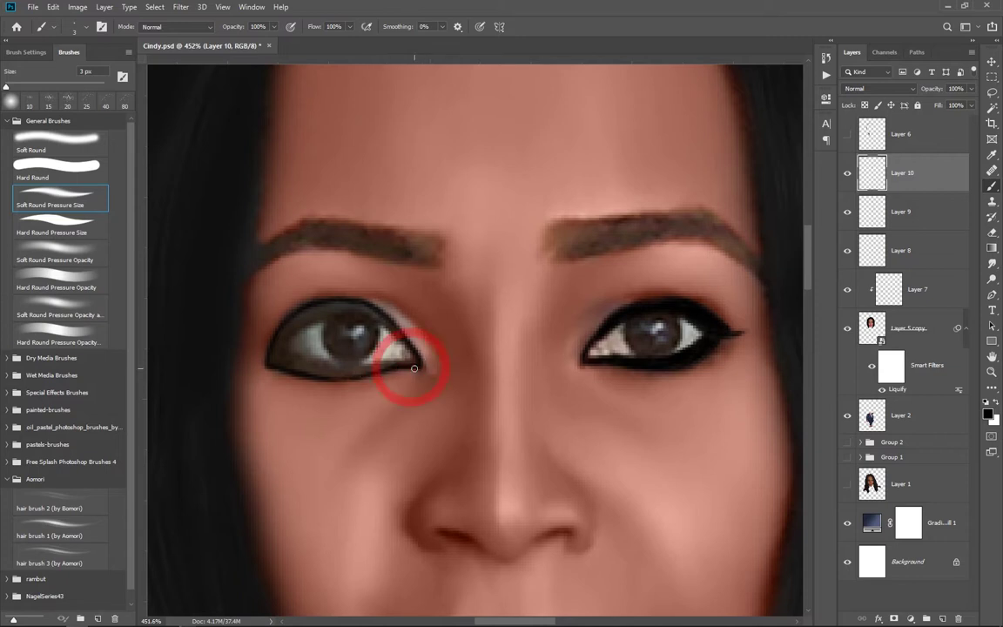
left_click_drag(331, 324, 366, 320)
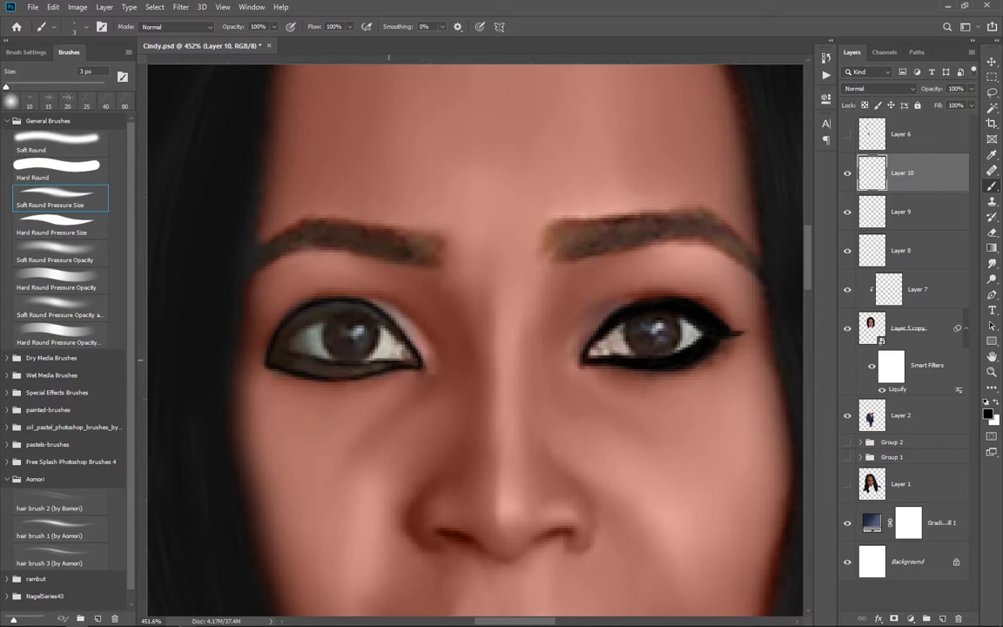
mouse_move(291, 335)
left_mouse_down()
mouse_move(266, 329)
mouse_move(349, 316)
mouse_move(399, 336)
left_mouse_up()
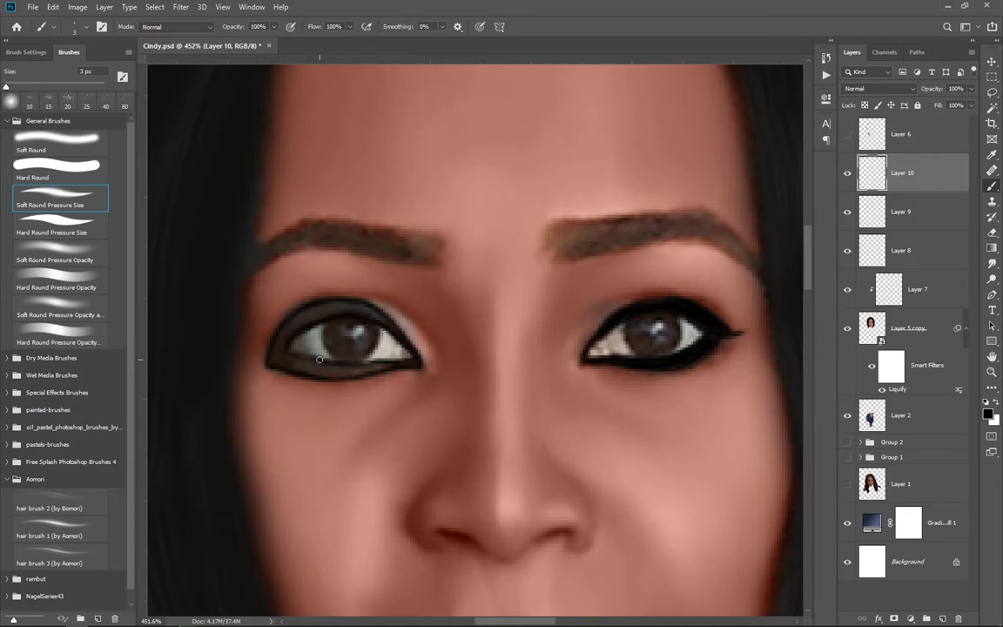
Darken and refine the left eye's lower liner and thicken its upper lid line
left_click_drag(326, 370, 271, 364)
mouse_move(293, 319)
left_mouse_down()
mouse_move(320, 305)
mouse_move(385, 325)
left_mouse_up()
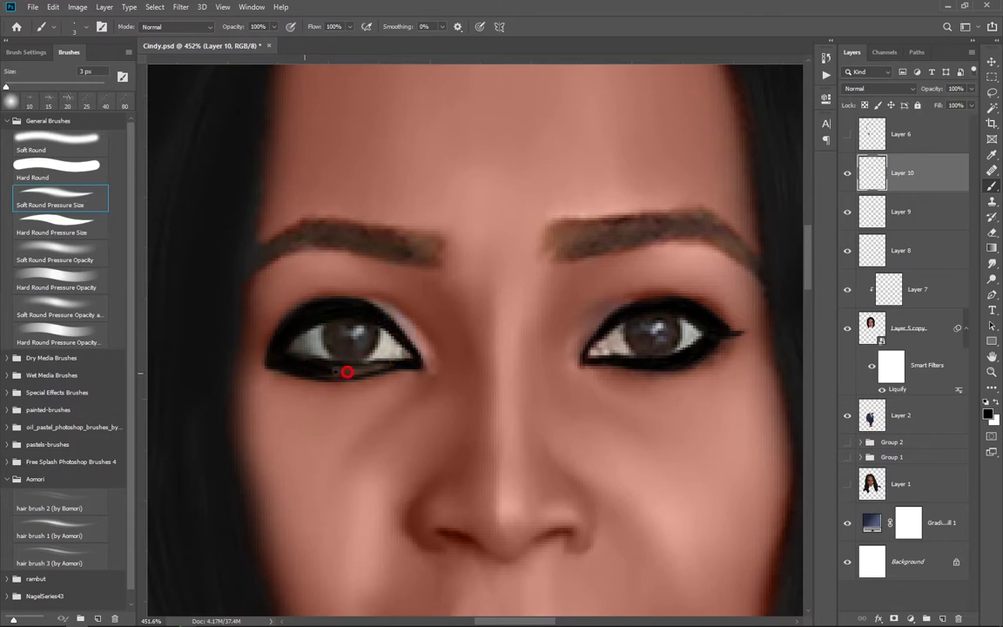
left_click_drag(347, 371, 331, 373)
left_click_drag(392, 368, 369, 366)
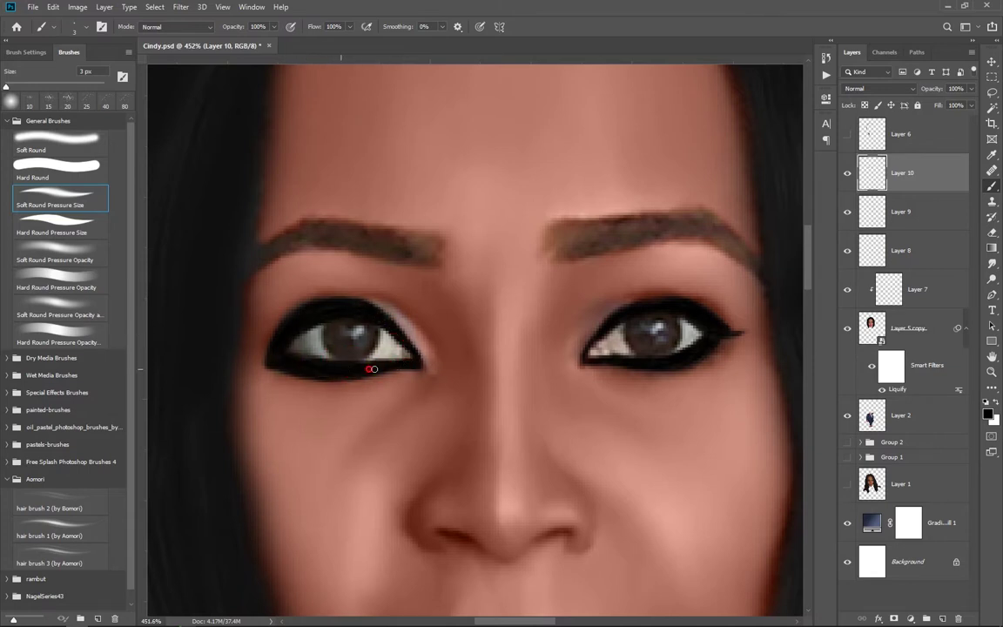
left_click_drag(306, 354, 324, 359)
left_click_drag(397, 316, 350, 328)
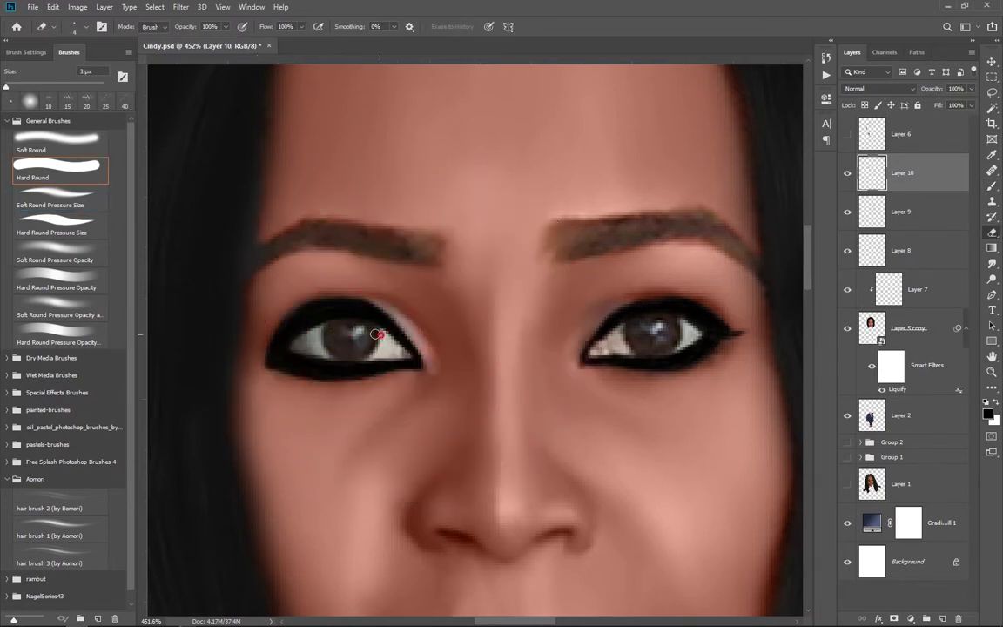
Return to the brush and add a new layer just below Layer 10
key("b")
scroll(438, 329, "down", 5)
scroll(438, 329, "up", 3)
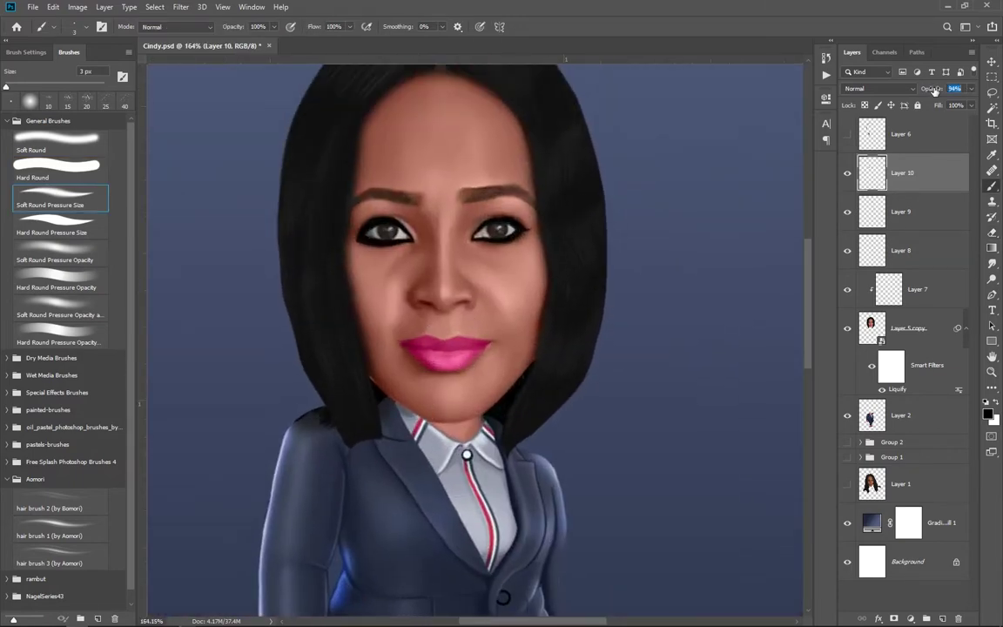
type("69")
scroll(465, 212, "up", 5)
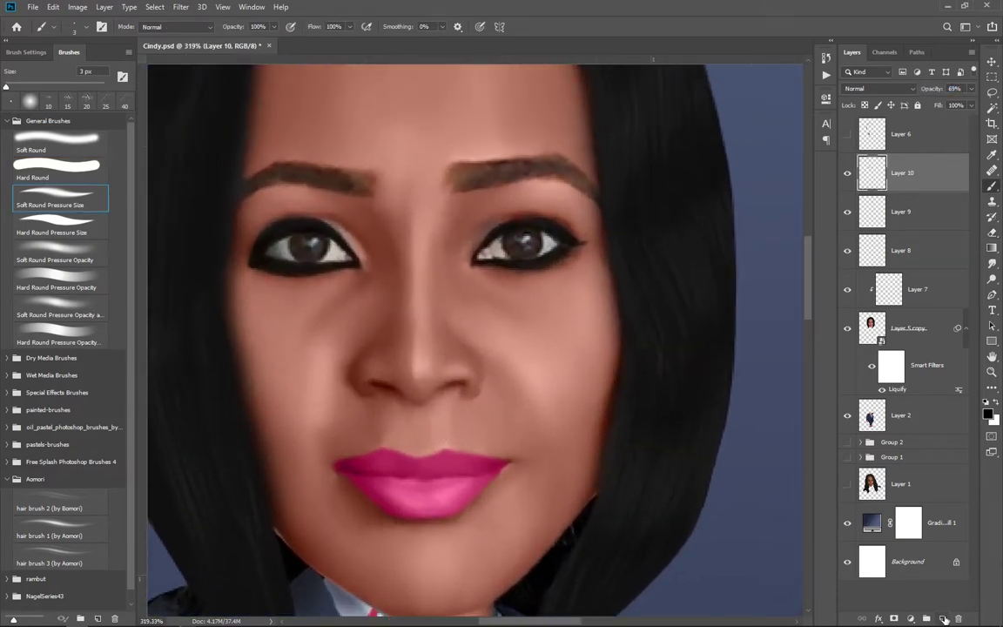
left_click(944, 618)
Paint solid white over both eyes on Layer 11, covering the irises
left_click_drag(900, 172, 920, 226)
scroll(534, 315, "up", 2)
scroll(321, 293, "down", 1)
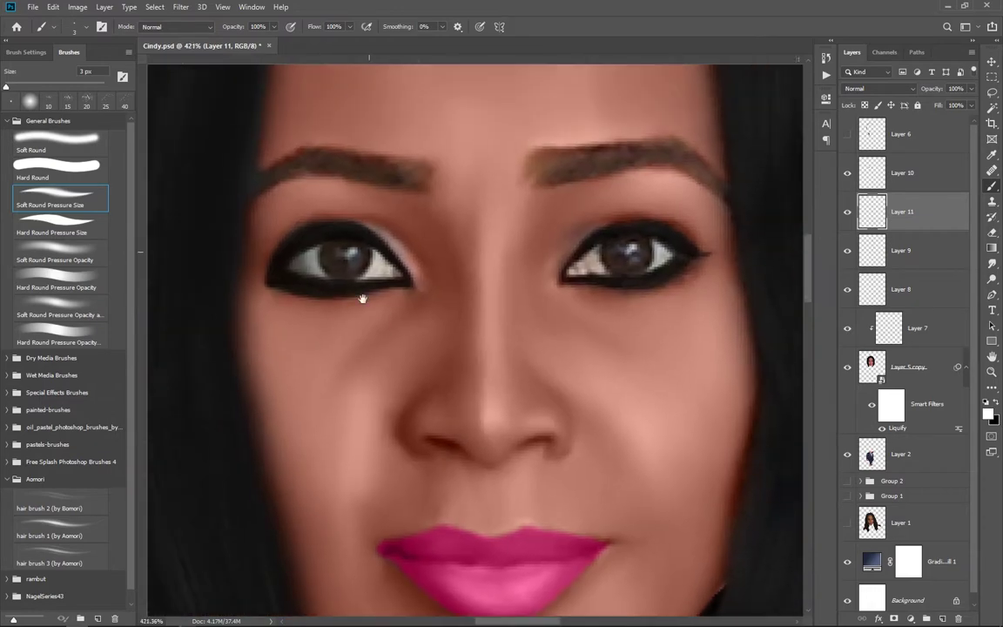
scroll(362, 295, "up", 1)
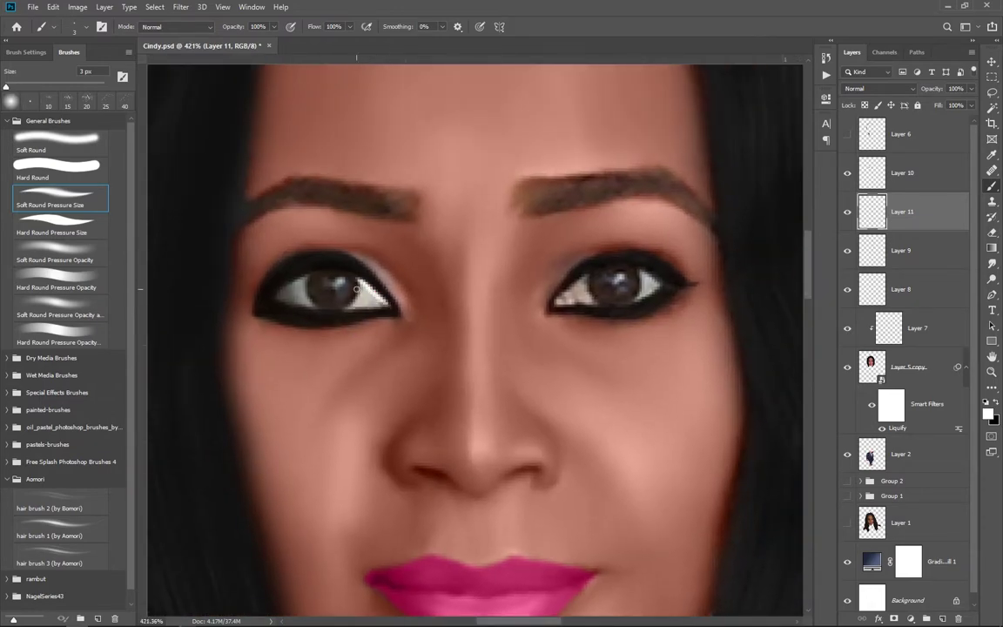
left_click(906, 212)
mouse_move(337, 301)
left_mouse_down()
mouse_move(365, 286)
mouse_move(279, 292)
mouse_move(294, 305)
left_mouse_up()
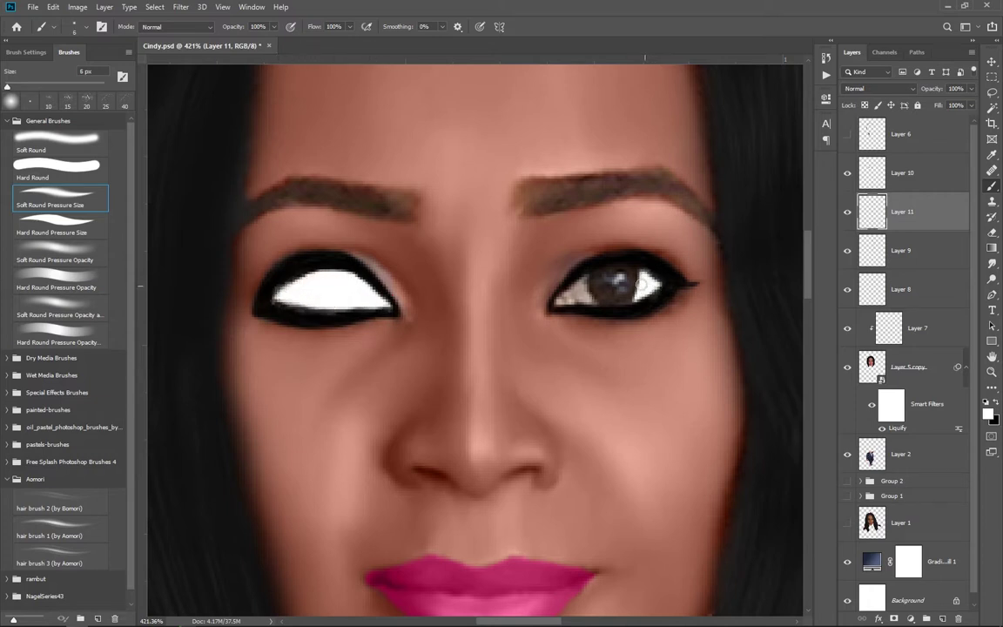
mouse_move(638, 283)
left_mouse_down()
mouse_move(601, 276)
mouse_move(616, 306)
left_mouse_up()
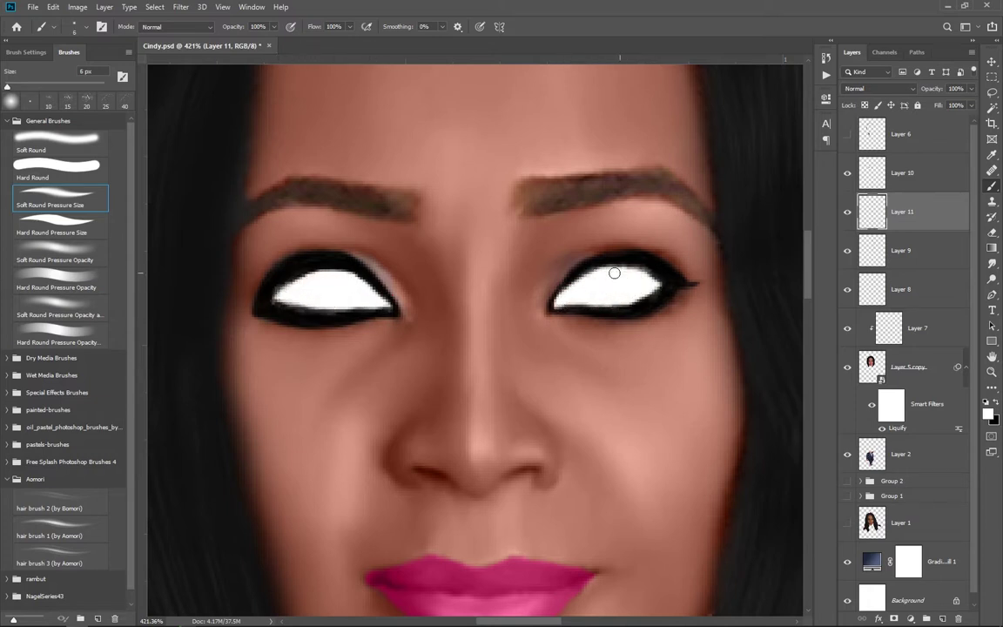
Touch up the upper and lower lash lines on Layer 10
key("alt+bracketright")
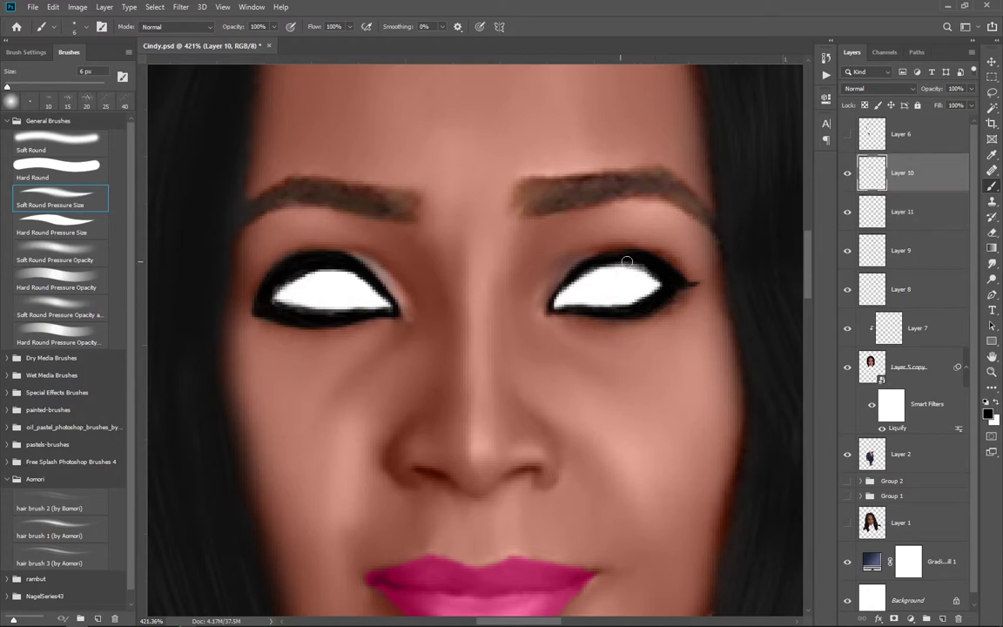
left_click_drag(585, 250, 627, 263)
left_click_drag(295, 309, 304, 311)
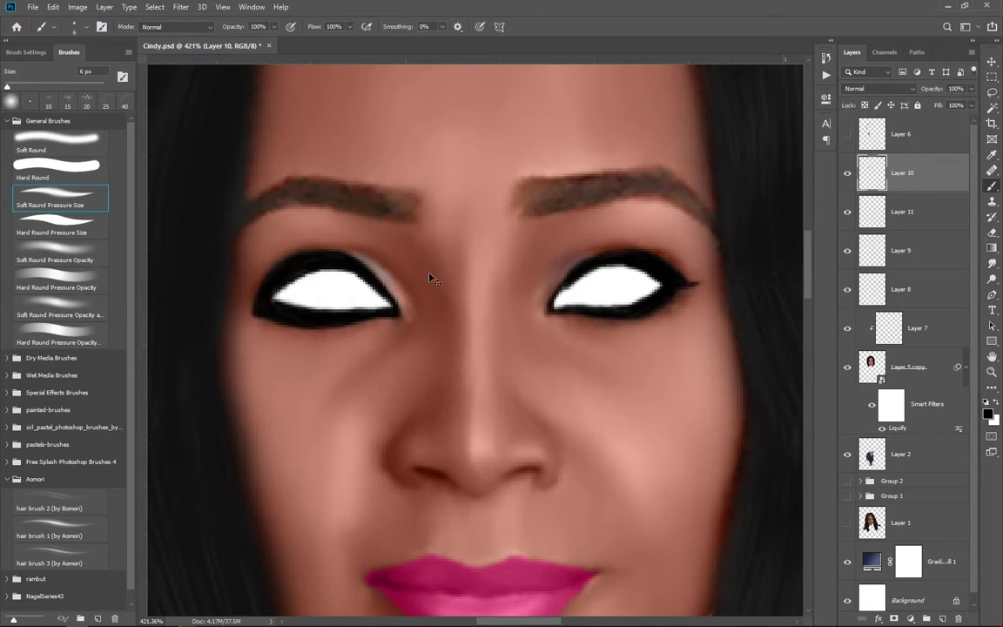
scroll(385, 245, "down", 5)
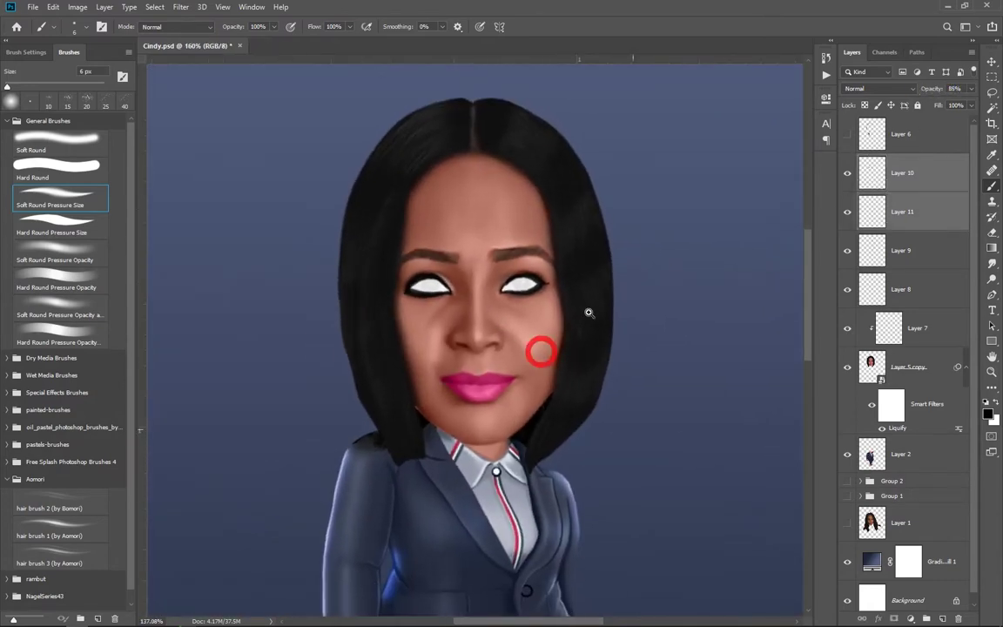
Draw a circle over the right eye's iris and fill it with blue
scroll(533, 304, "up", 3)
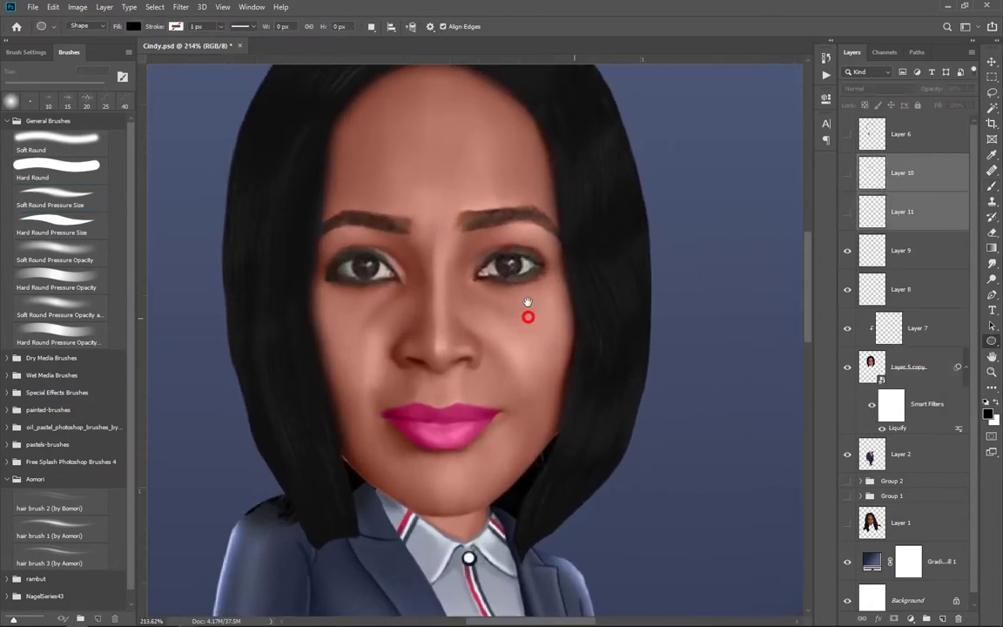
left_click_drag(500, 258, 521, 276)
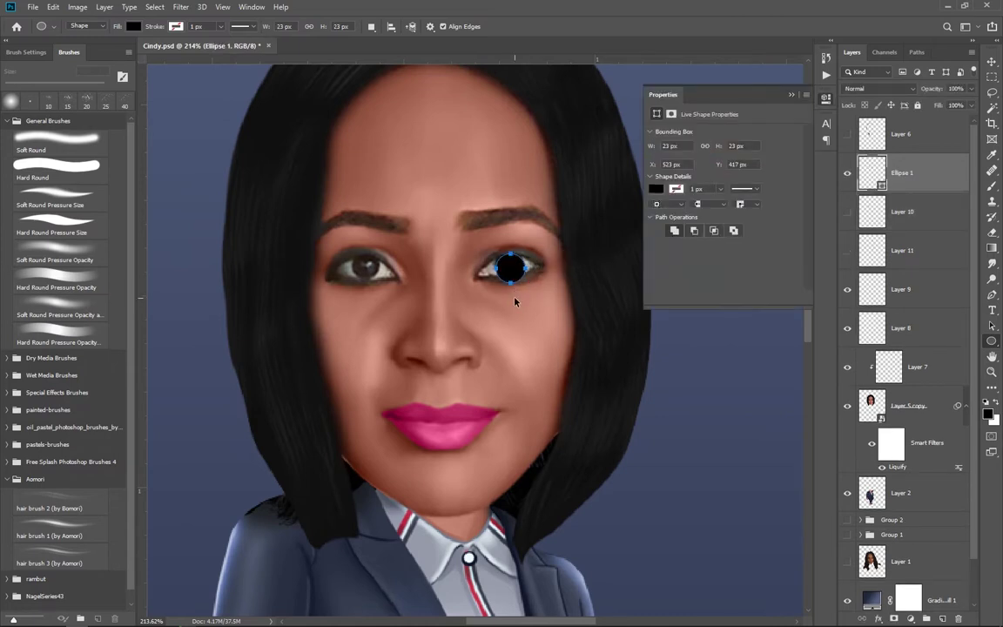
key("ctrl+t")
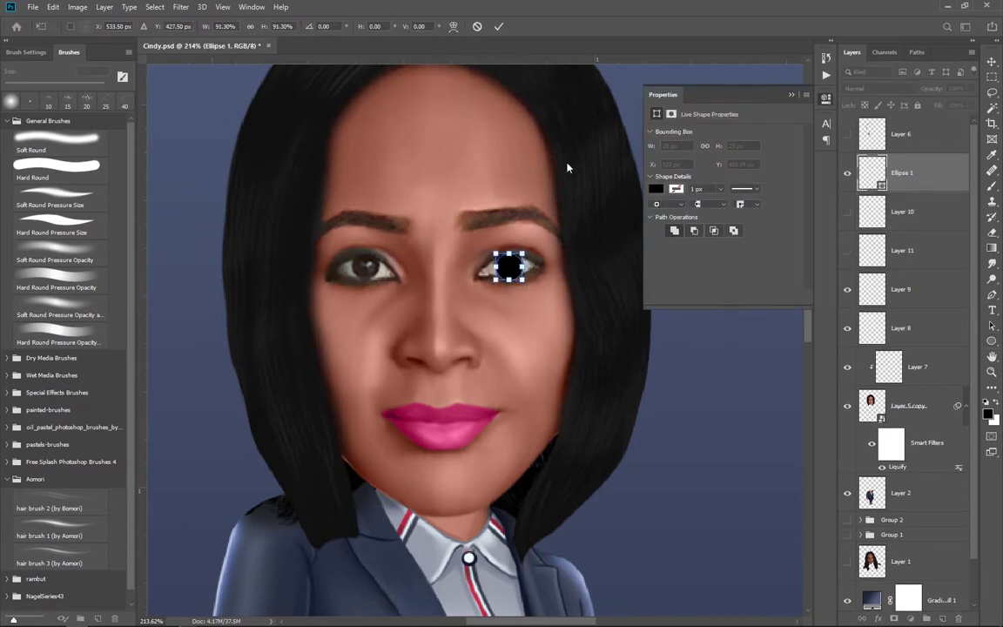
key("Return")
left_click(656, 189)
left_click(734, 275)
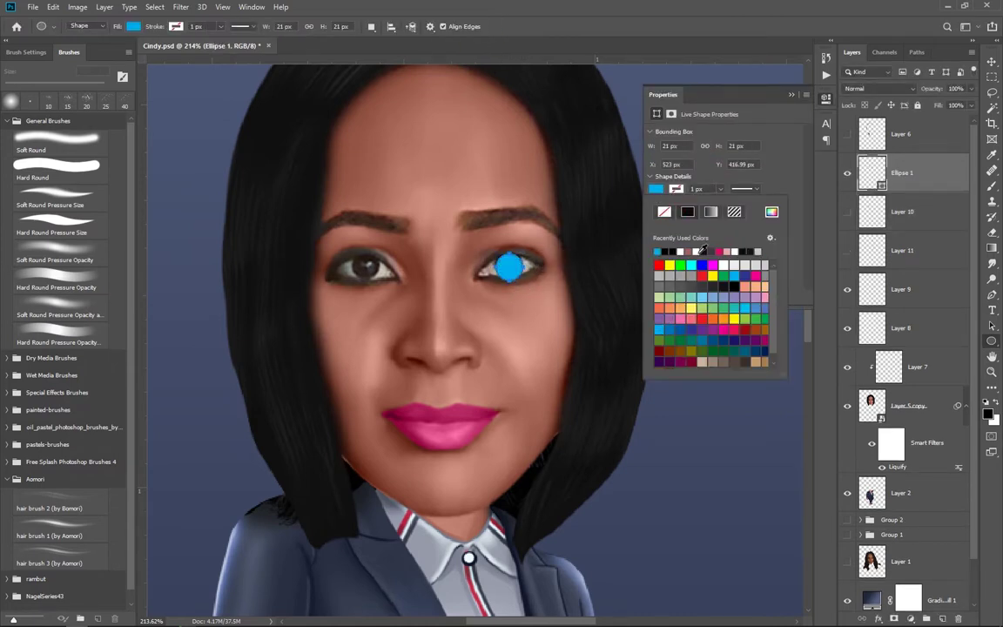
double_click(703, 342)
scroll(488, 339, "up", 2)
key("v")
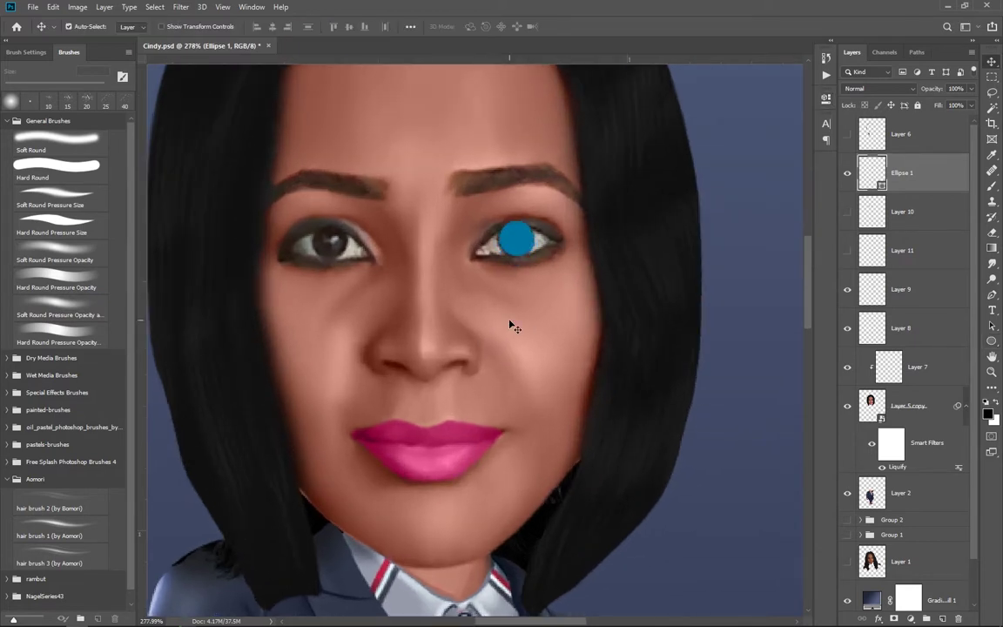
Duplicate the circle, fill the copy a darker blue, and shrink it to leave a lighter ring
key("ctrl+j")
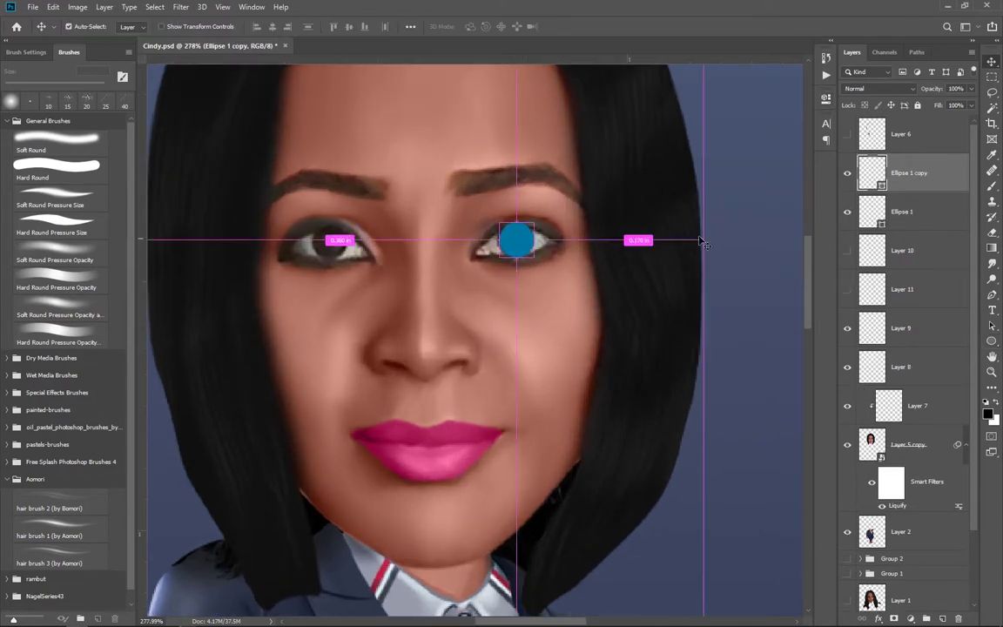
double_click(871, 173)
left_click(769, 210)
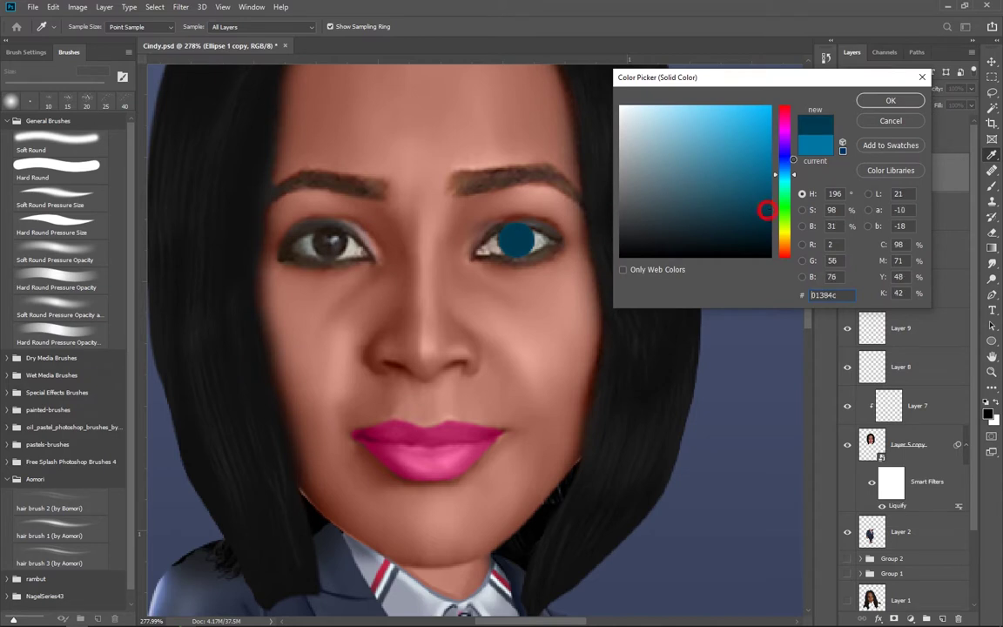
key("Return")
key("ctrl+t")
left_click_drag(481, 205, 490, 216)
left_click(571, 30)
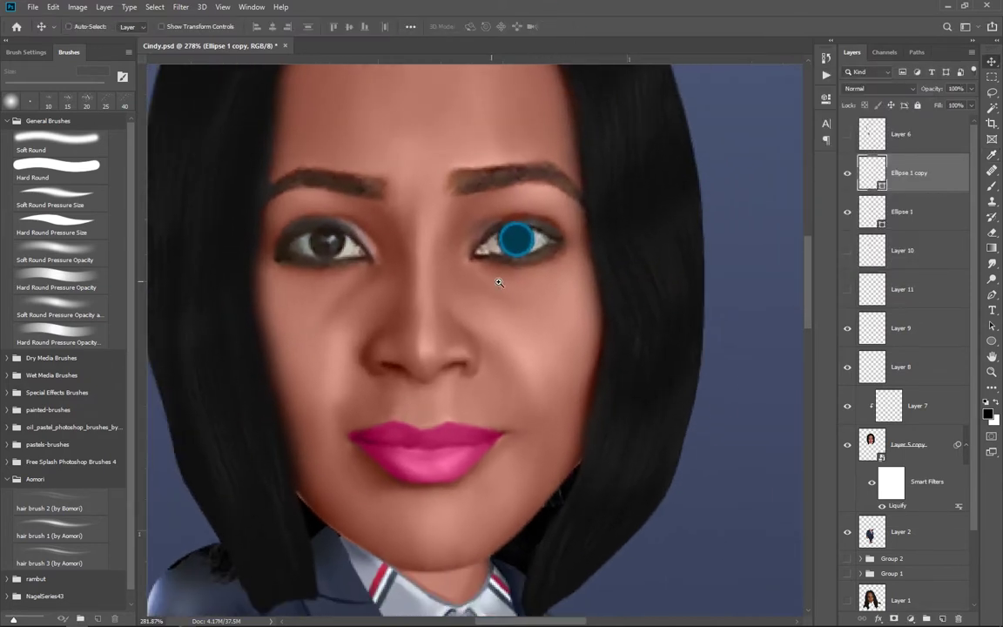
scroll(499, 282, "down", 1)
Duplicate again and make a smaller near-black pupil circle
key("ctrl+j")
double_click(872, 172)
left_click(768, 239)
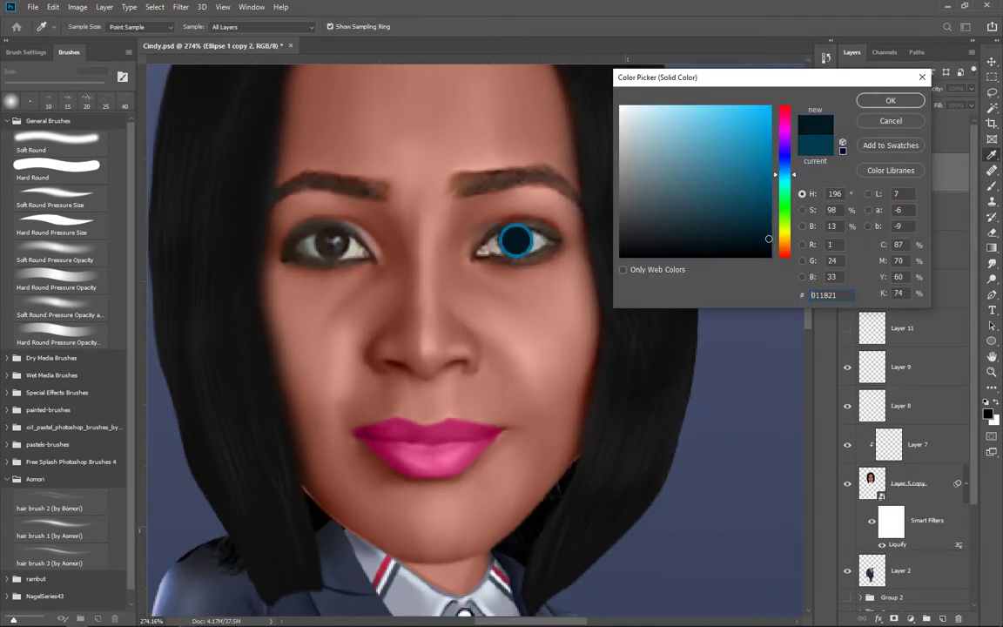
key("Return")
key("ctrl+t")
key("Return")
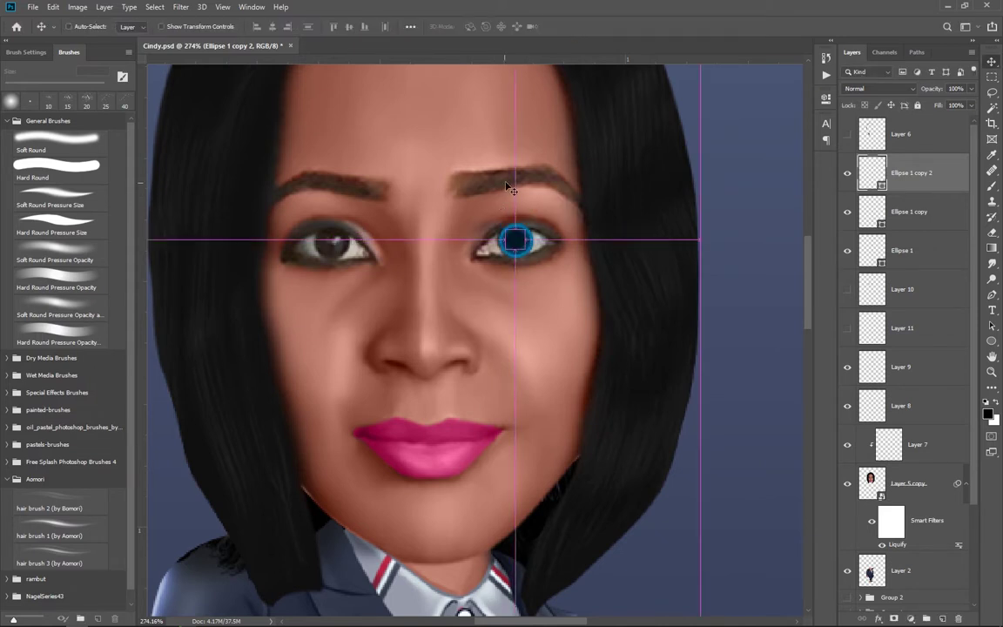
Zoom in on the face and select all three iris circle layers
key("ctrl+t")
left_click_drag(512, 188, 517, 193)
key("Return")
scroll(453, 335, "up", 1)
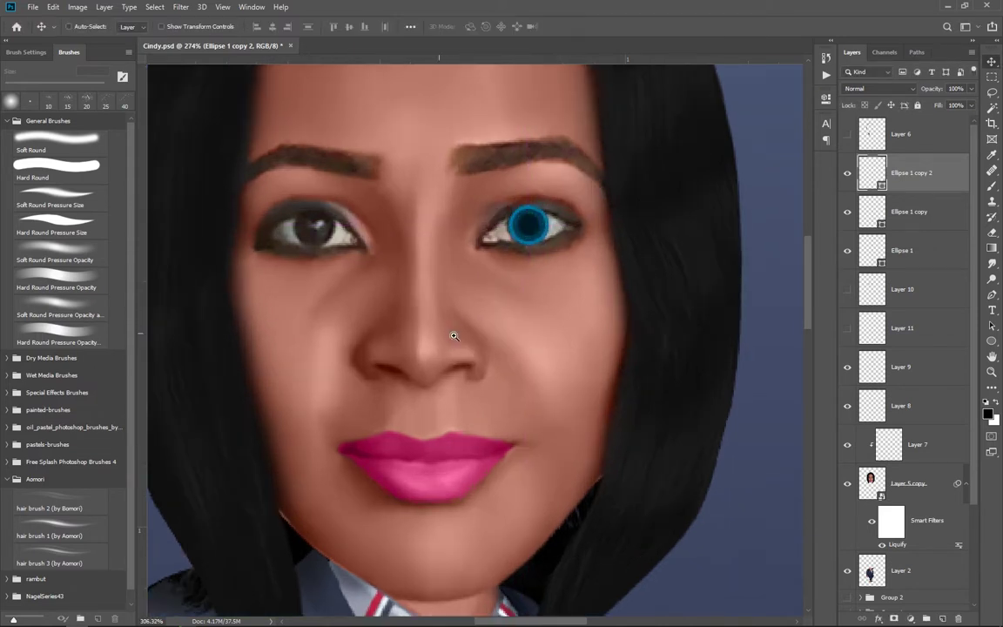
scroll(453, 335, "down", 2)
left_click(901, 252, "shift")
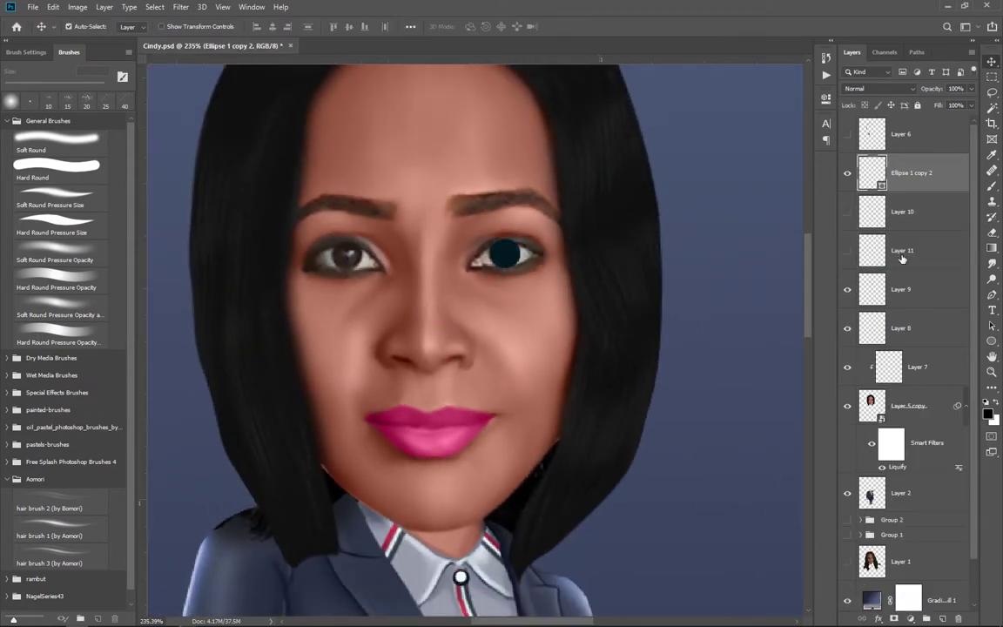
Merge the three iris circles and move a copy of the merged iris onto the left eye
right_click(929, 168)
key("Escape")
key("ctrl+e")
left_click_drag(540, 265, 384, 267)
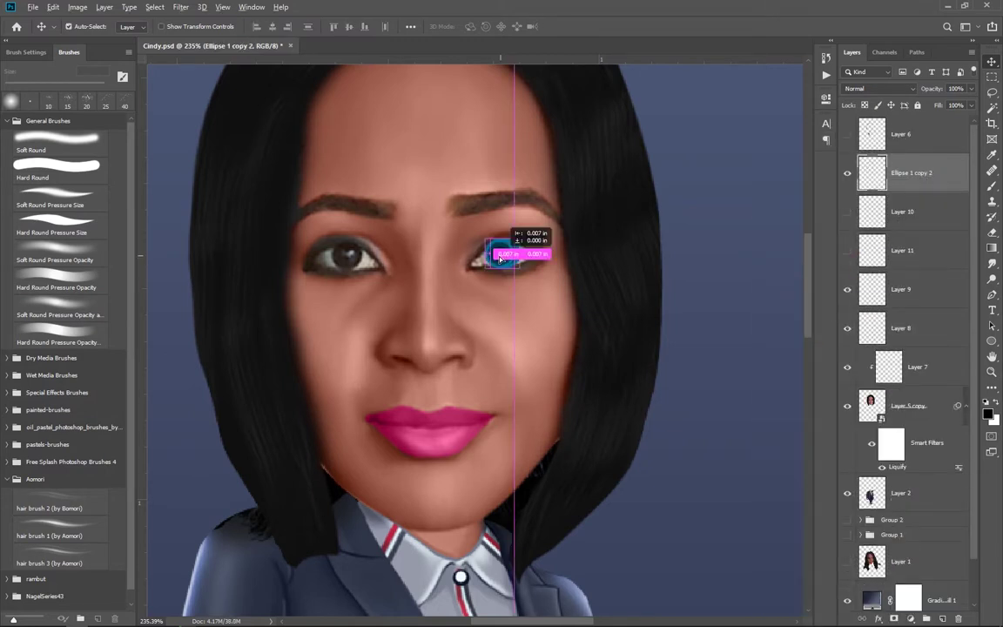
Show the white eyeball and eye outline layers, and place both irises beneath the outlines
left_click(847, 250)
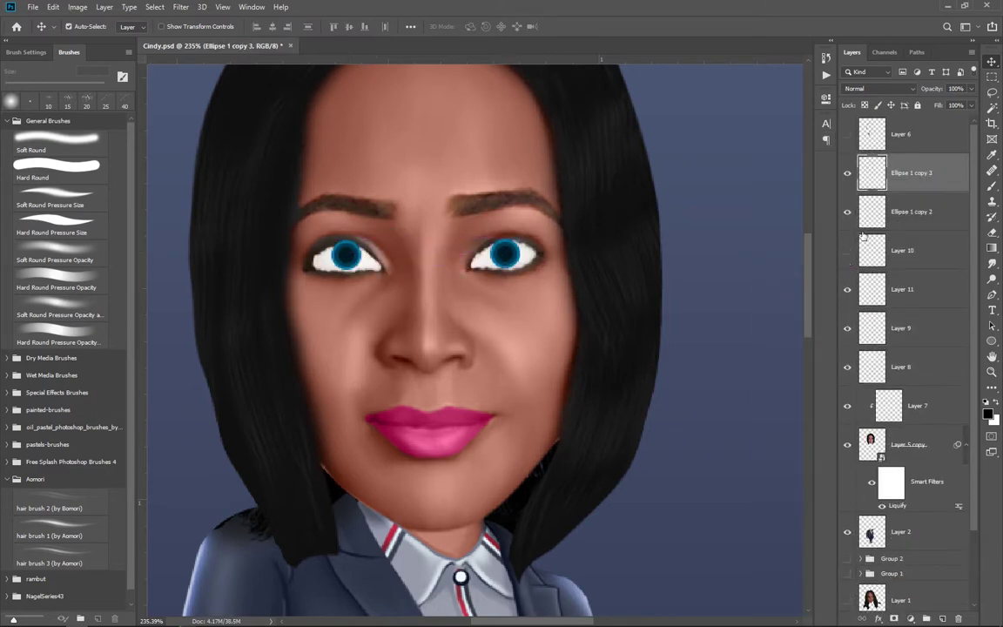
left_click(847, 289)
left_click(912, 216, "shift")
left_click_drag(912, 216, 906, 270)
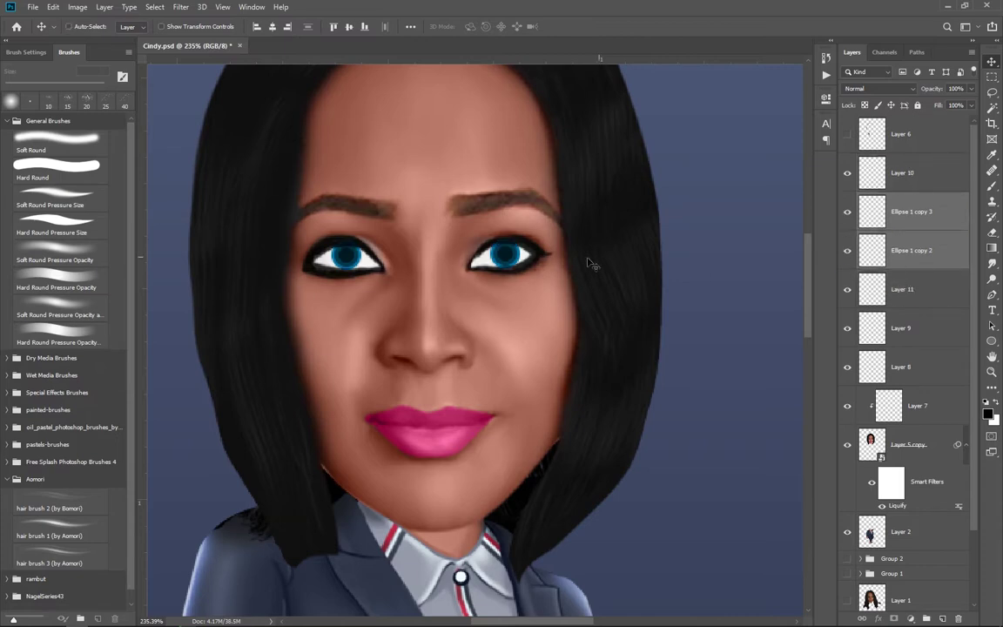
scroll(588, 262, "down", 5)
scroll(561, 409, "up", 2)
scroll(467, 357, "up", 1)
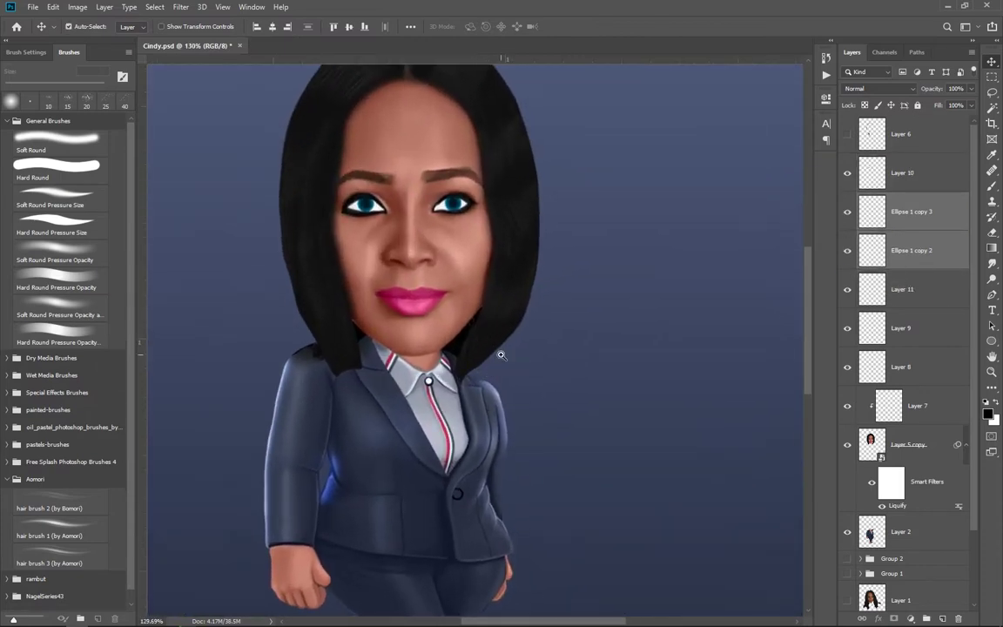
scroll(469, 339, "up", 3)
scroll(469, 339, "up", 1)
scroll(497, 315, "up", 1)
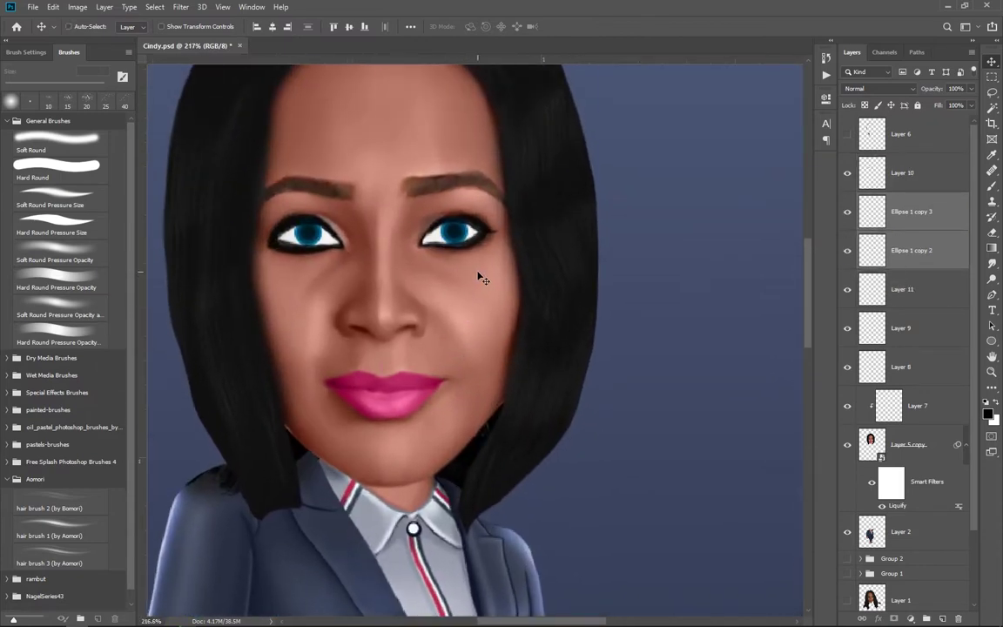
Darken the right and left iris layers with Hue/Saturation lightness reductions
left_click(910, 253)
key("ctrl+u")
mouse_move(664, 239)
left_mouse_down()
mouse_move(623, 242)
mouse_move(636, 243)
left_mouse_up()
key("Return")
left_click(910, 213)
key("ctrl+u")
key("Return")
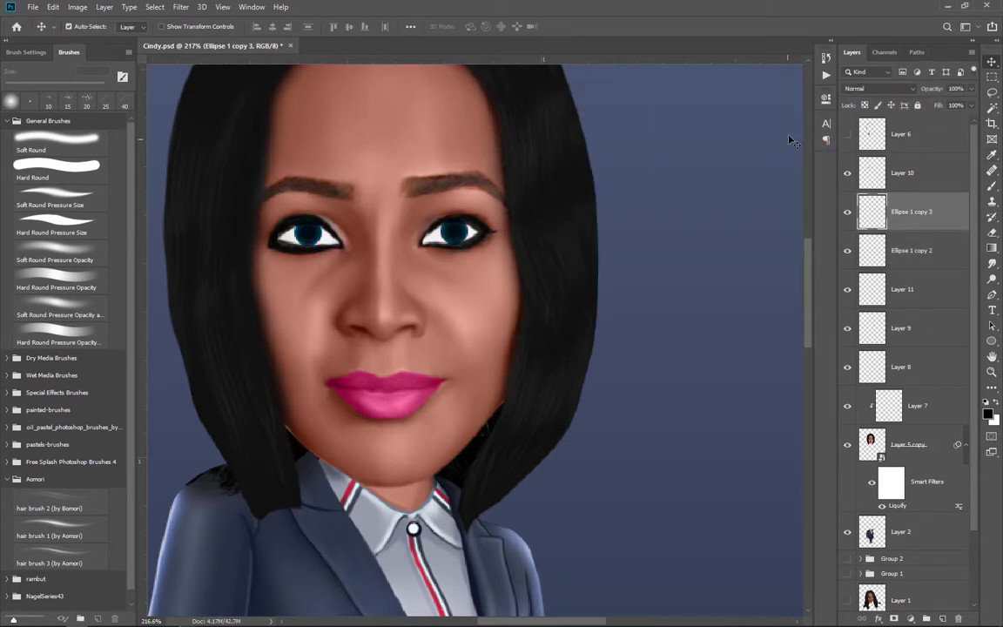
left_click(900, 251, "ctrl")
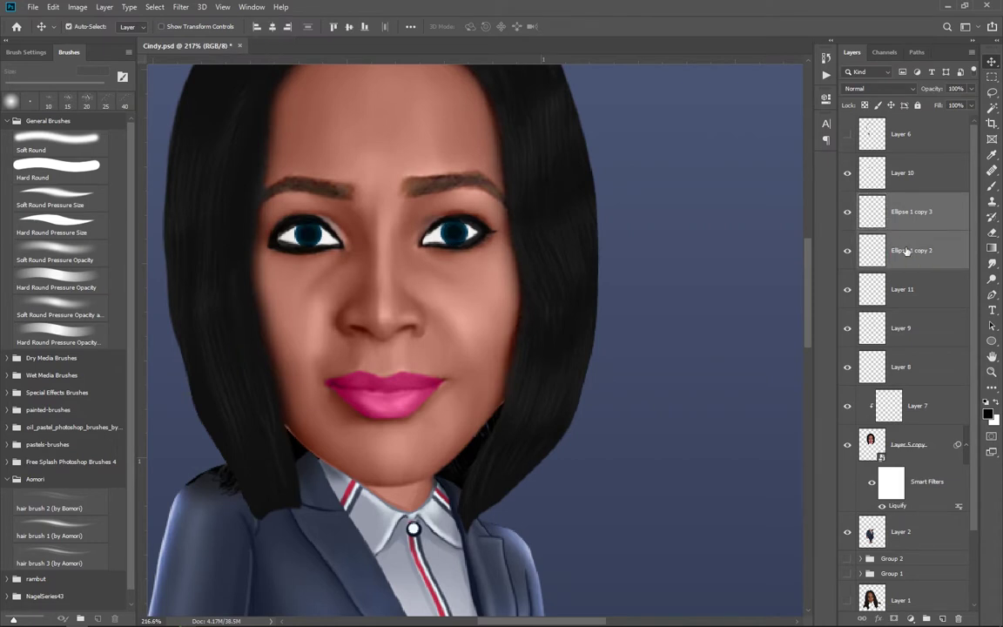
left_click(905, 250, "ctrl")
Add a new layer above Layer 10 and dab a light catchlight into the pupil
left_click(901, 173)
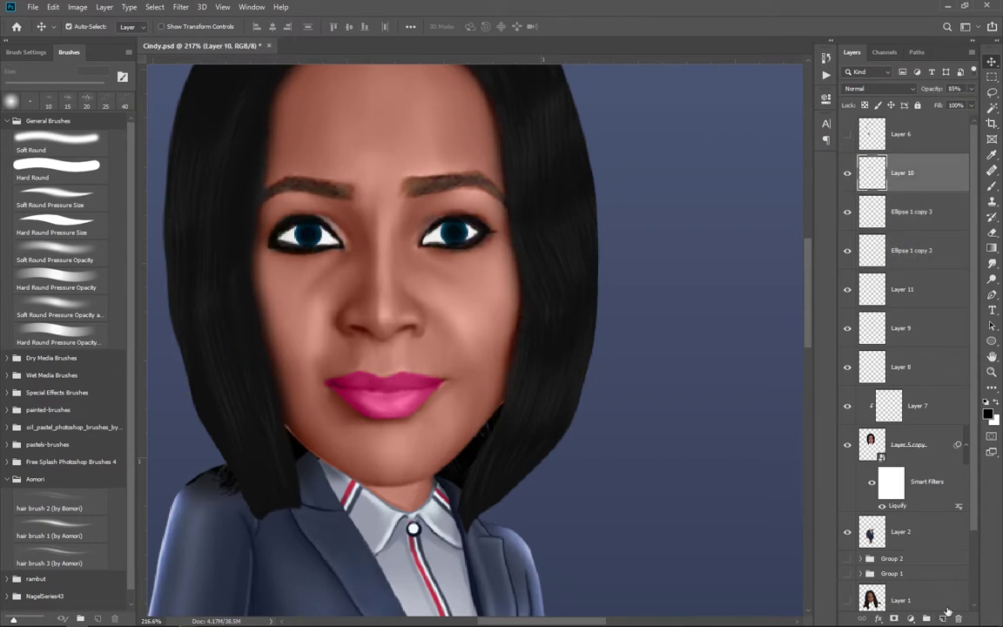
key("ctrl+shift+alt+n")
left_click(52, 248)
scroll(322, 275, "up", 3)
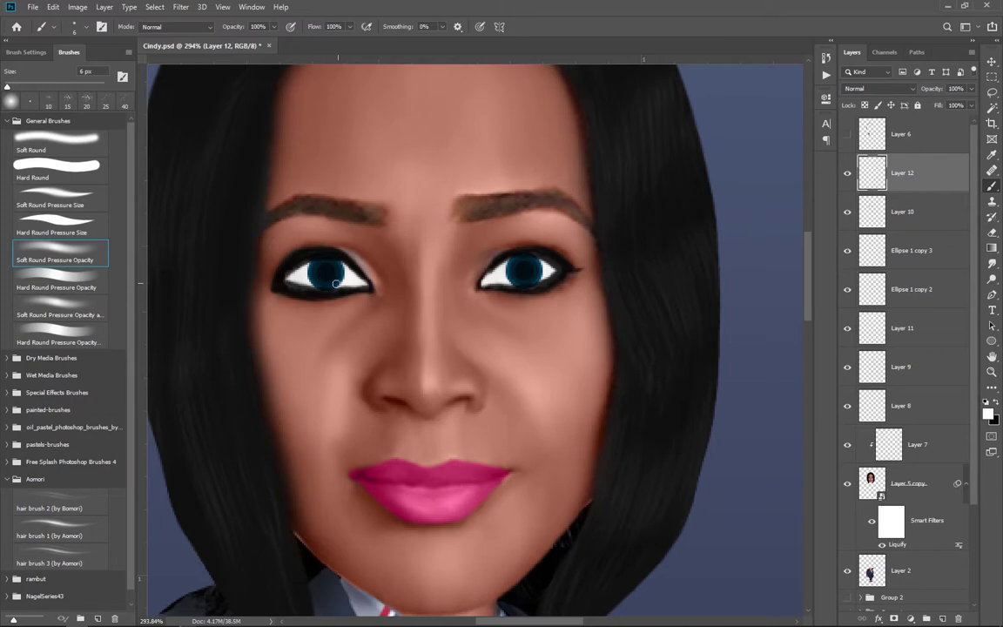
left_click(325, 281)
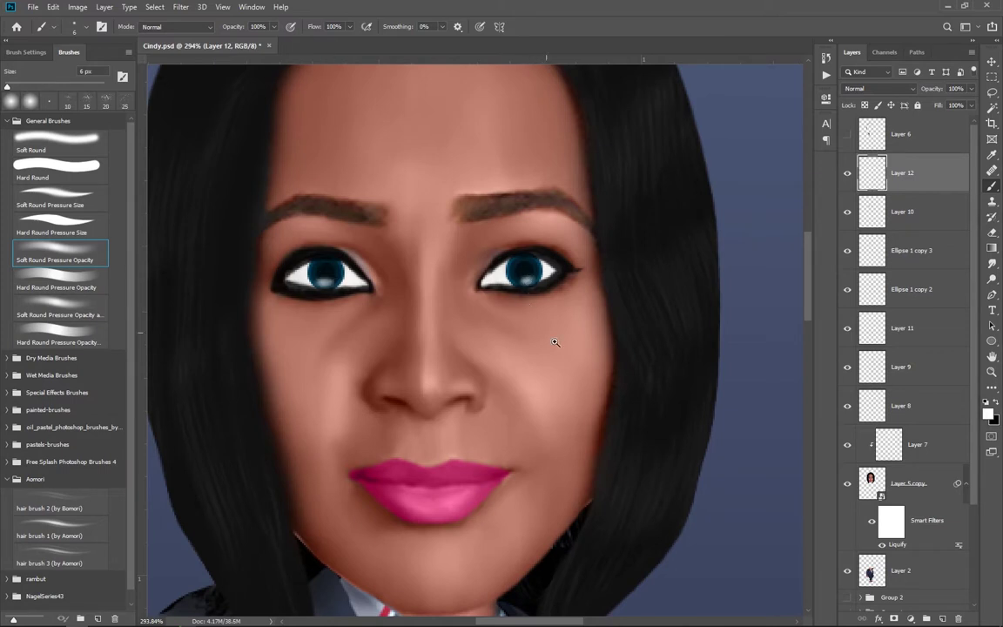
scroll(548, 339, "down", 10)
scroll(470, 257, "up", 1)
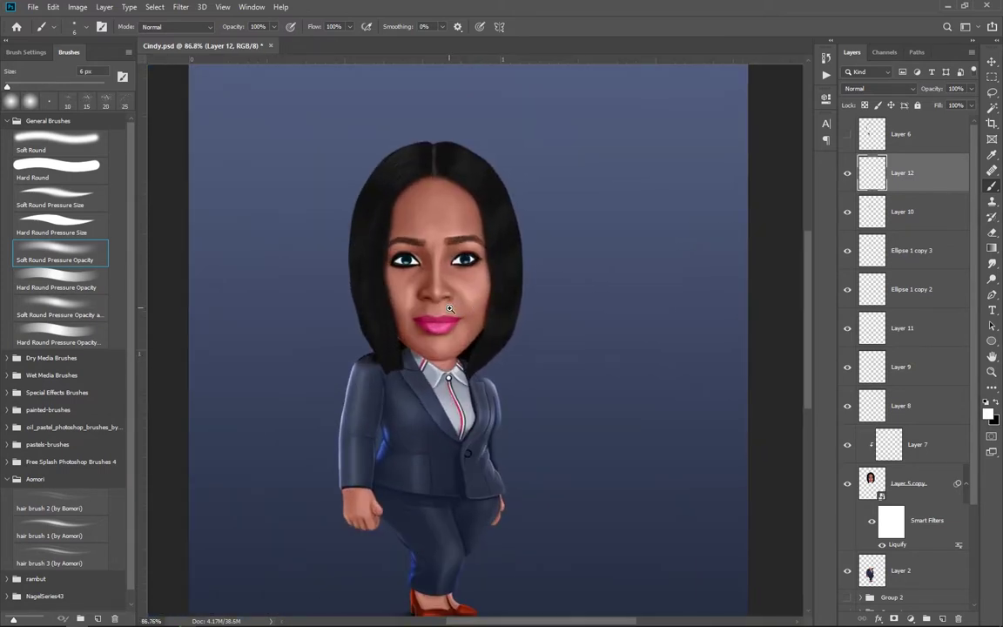
scroll(453, 248, "up", 2)
scroll(435, 243, "up", 2)
scroll(409, 243, "up", 1)
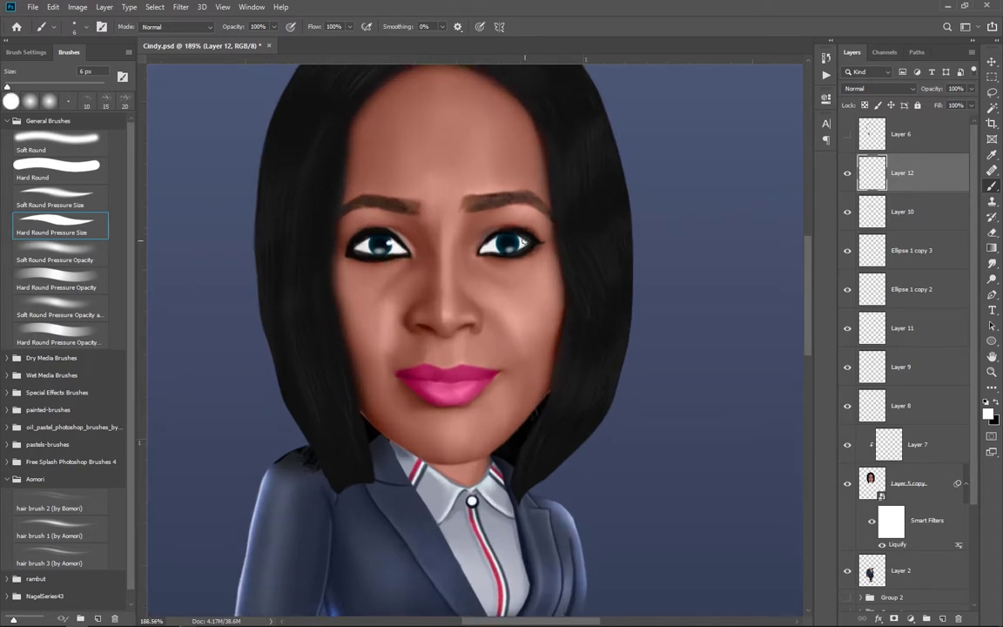
scroll(540, 343, "down", 3)
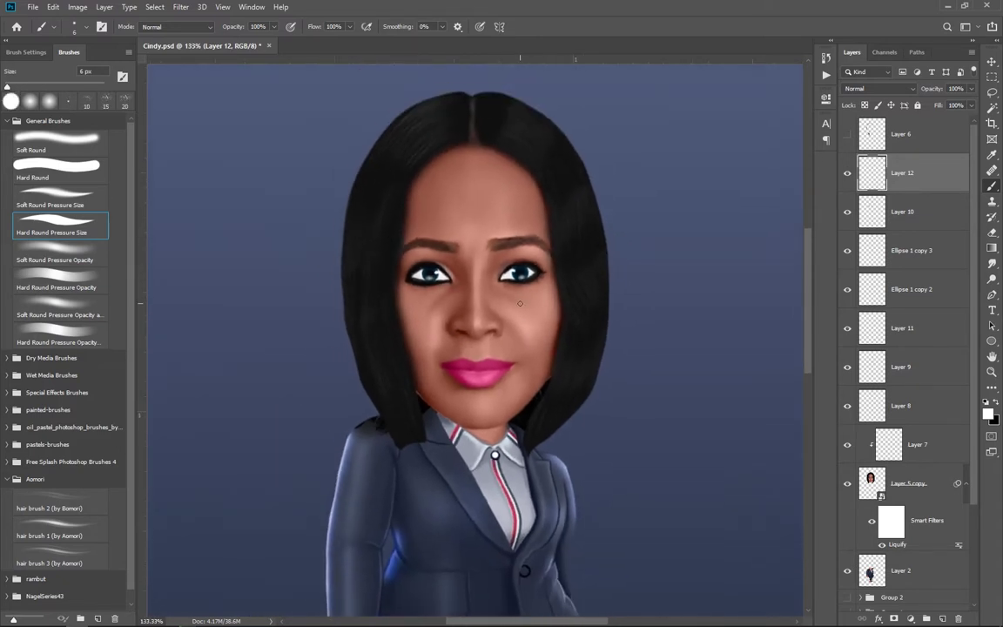
scroll(518, 312, "down", 3)
scroll(509, 318, "down", 2)
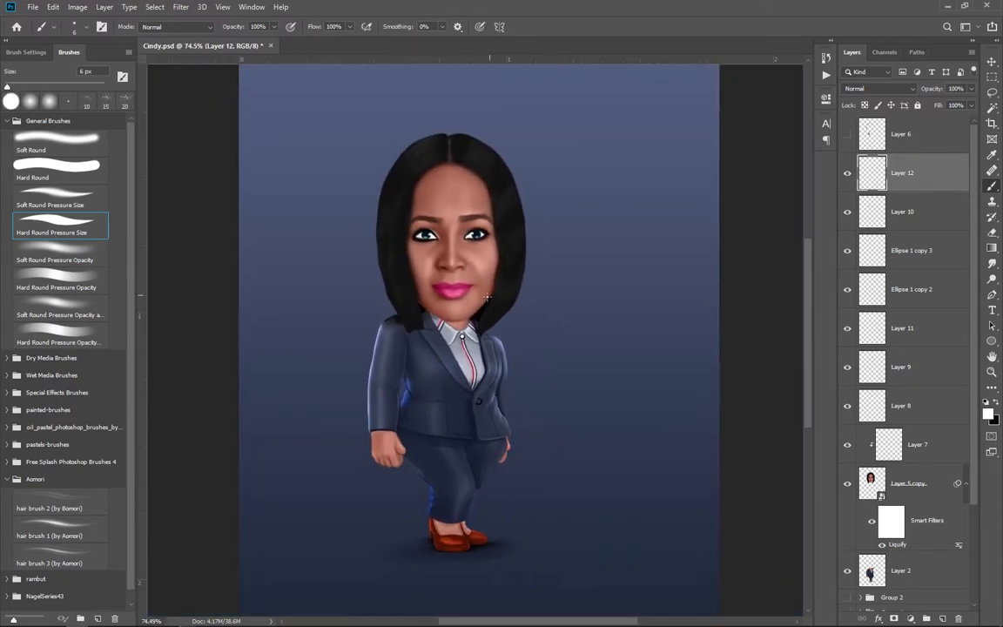
scroll(502, 324, "down", 1)
Darken both iris layers, Ellipse 1 copy 3 and copy 2, to Hue/Saturation lightness -69
left_click(910, 250)
key("ctrl+u")
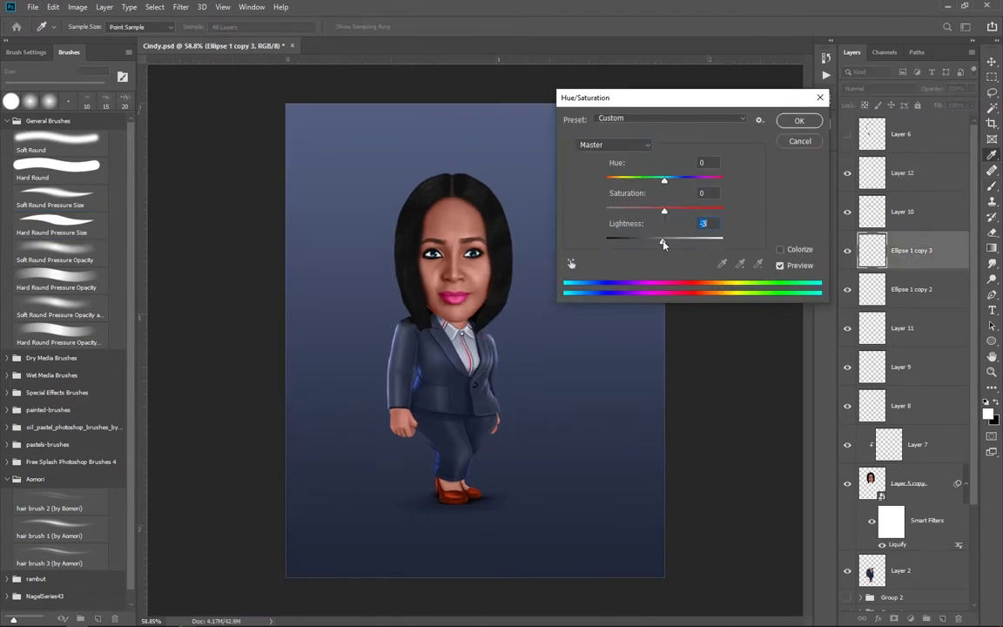
left_click_drag(664, 238, 623, 239)
left_click(799, 121)
left_click(910, 289)
key("ctrl+u")
left_click(800, 120)
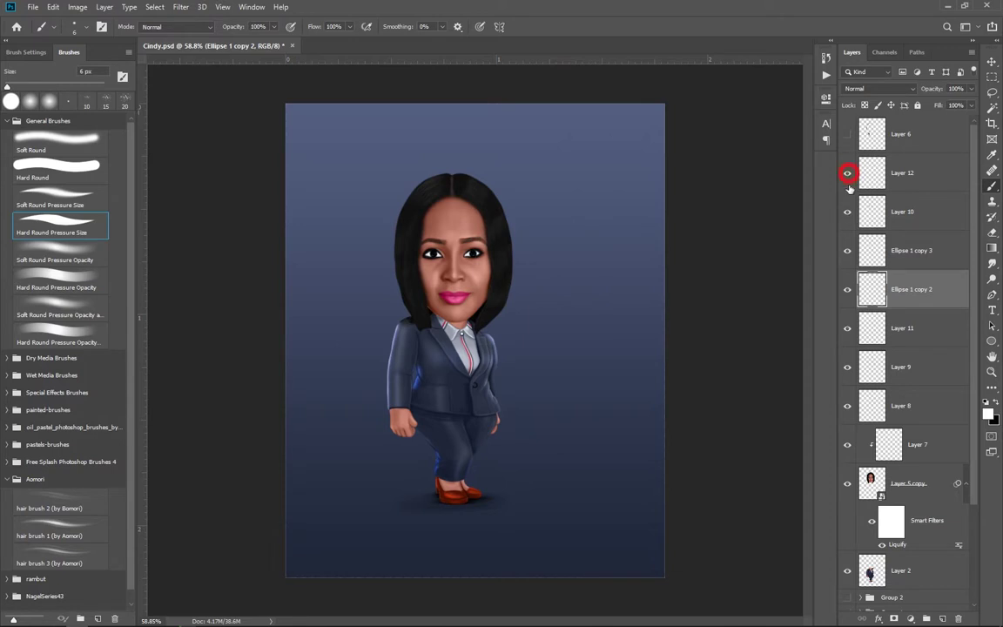
Show the eye outline and catchlight layers, then select the liquified face layer
scroll(461, 252, "up", 5)
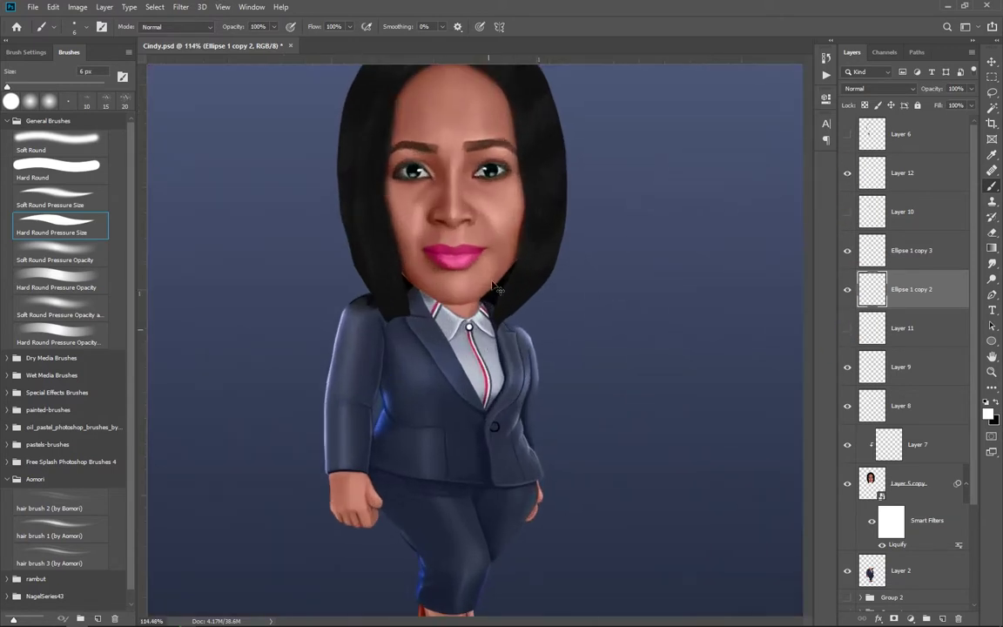
left_click(847, 212)
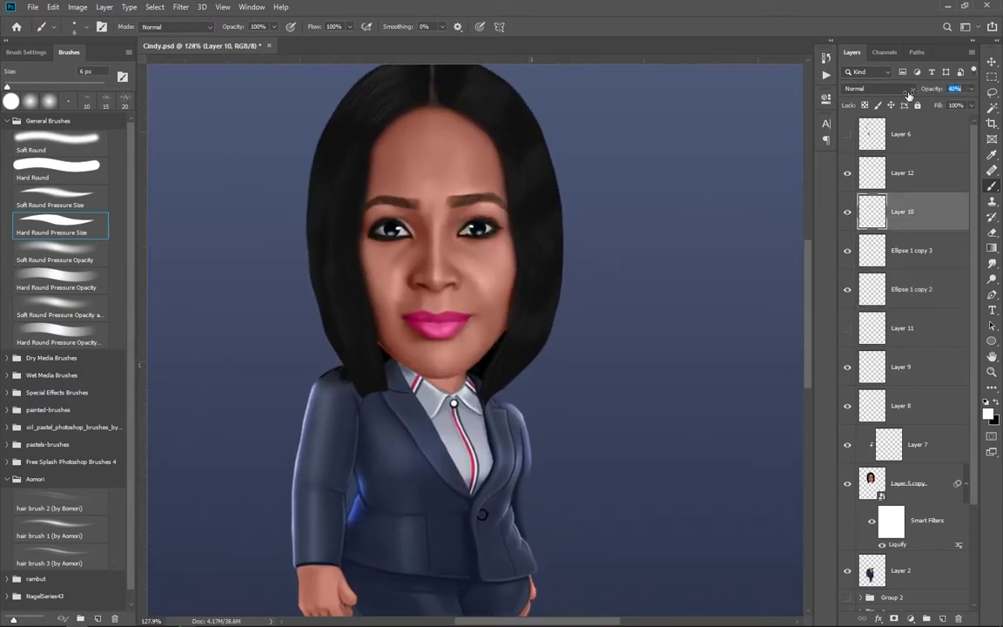
scroll(571, 392, "down", 4)
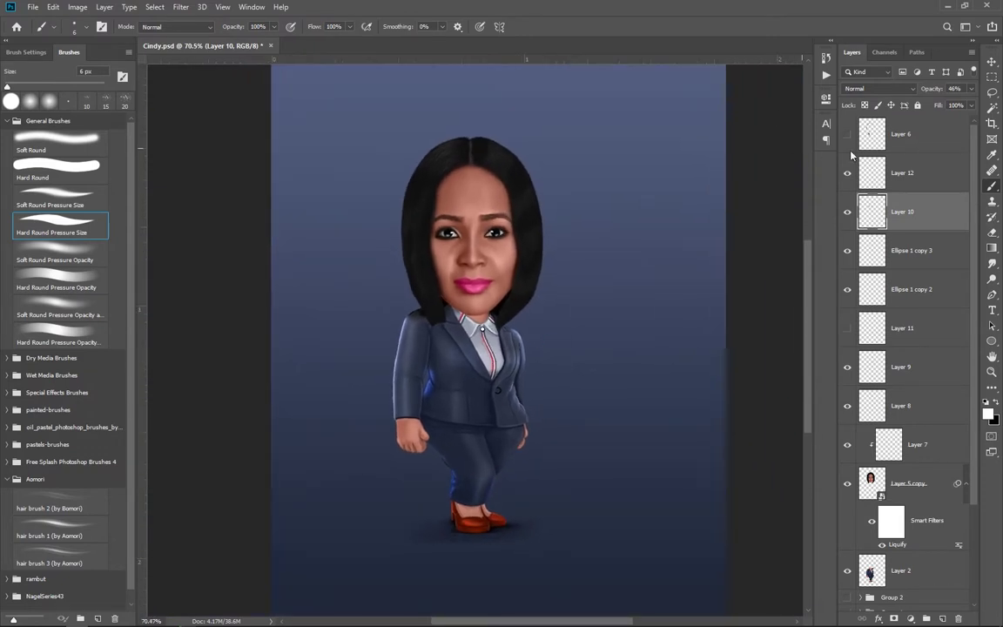
left_click(846, 173)
scroll(519, 266, "up", 2)
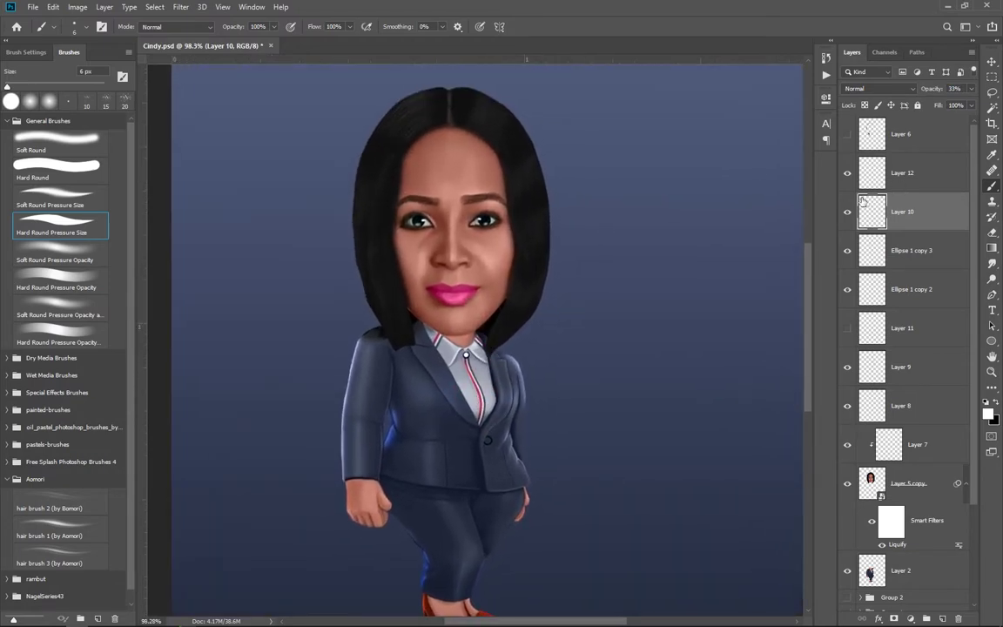
left_click(900, 544)
Liquify the bob's left hair tips into sharper tapered points and commit the warp
key("ctrl+shift+x")
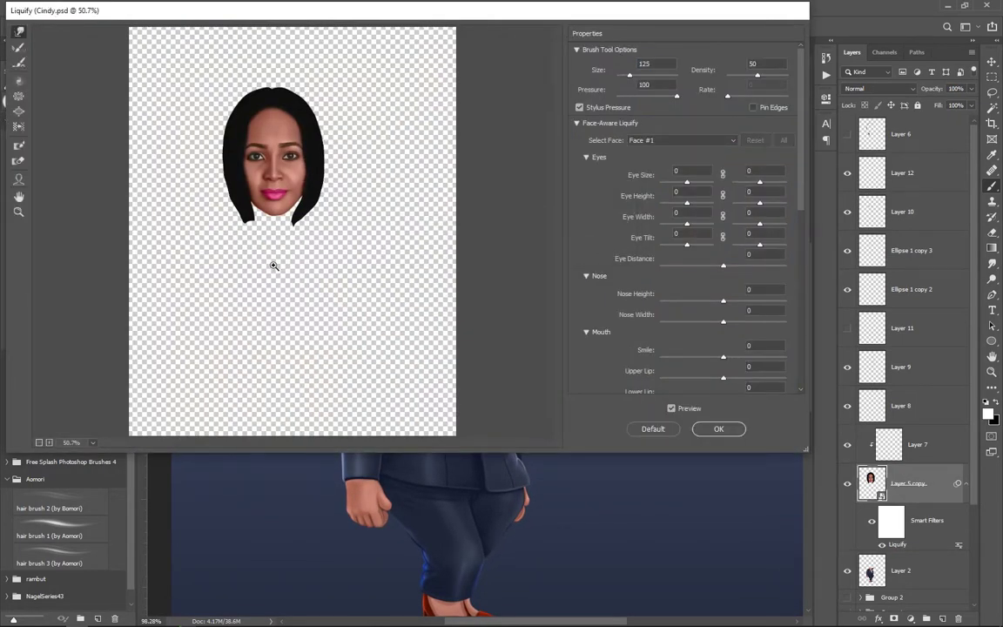
left_click_drag(267, 104, 267, 222)
key("ctrl+equal")
key("ctrl+equal")
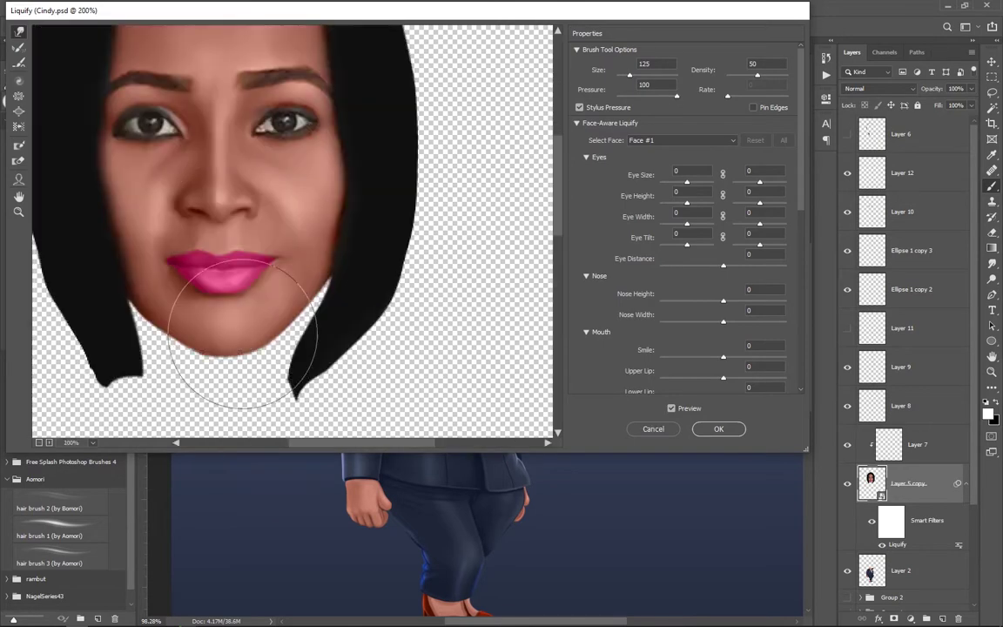
left_click_drag(246, 369, 331, 268)
key("bracketleft")
key("bracketleft")
key("bracketleft")
left_click_drag(226, 275, 253, 327)
key("bracketleft")
key("bracketright")
key("bracketright")
key("bracketright")
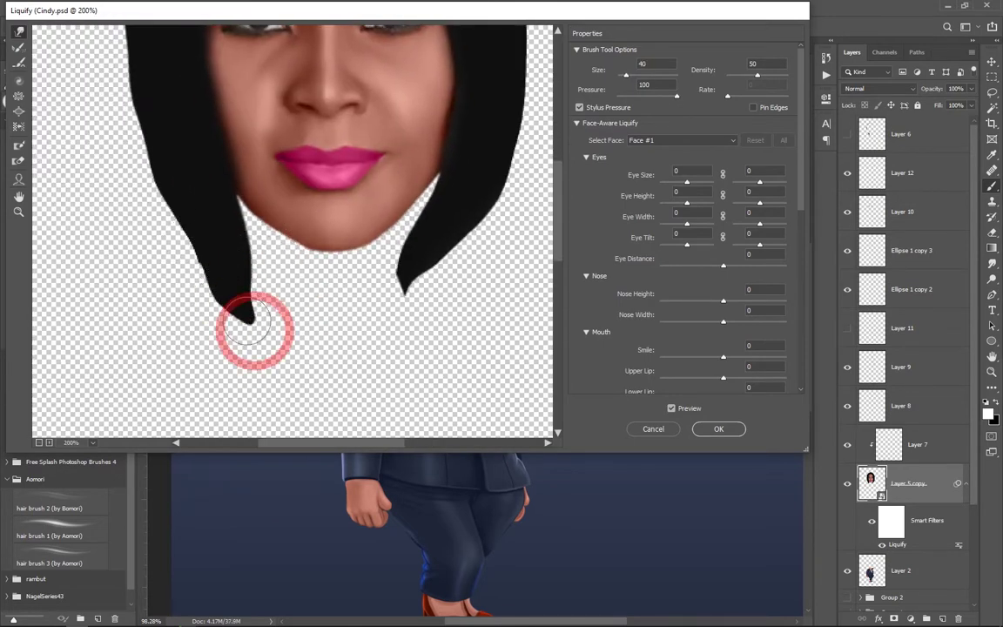
left_click_drag(256, 274, 264, 262)
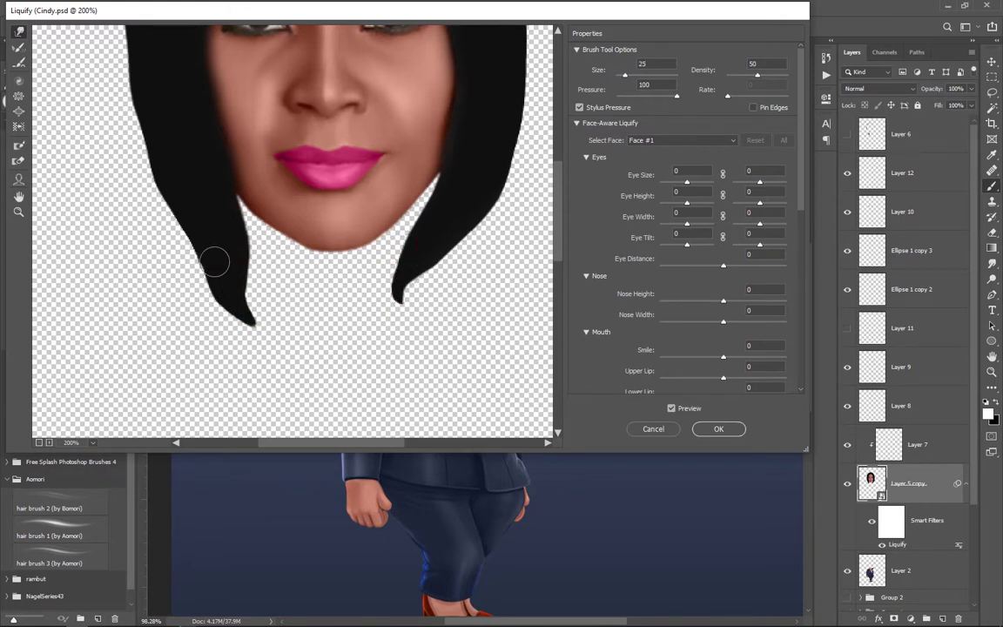
left_click(694, 427)
scroll(427, 363, "down", 2)
Clone-stamp over the stray hair edge on the left shoulder on a new clipped layer
scroll(427, 363, "up", 2)
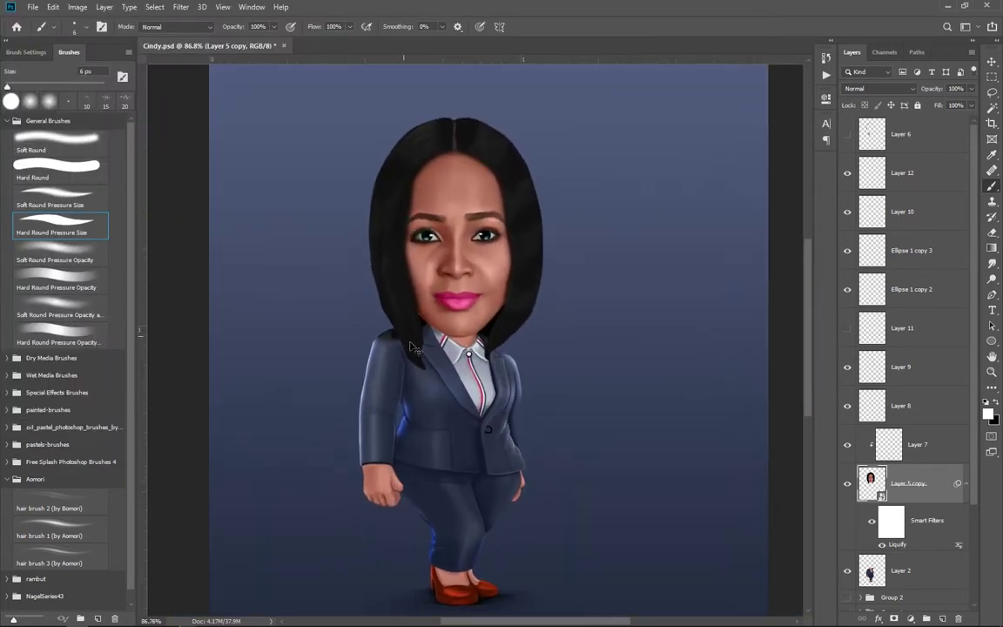
scroll(427, 363, "up", 3)
left_click_drag(427, 363, 409, 374)
scroll(348, 365, "up", 1)
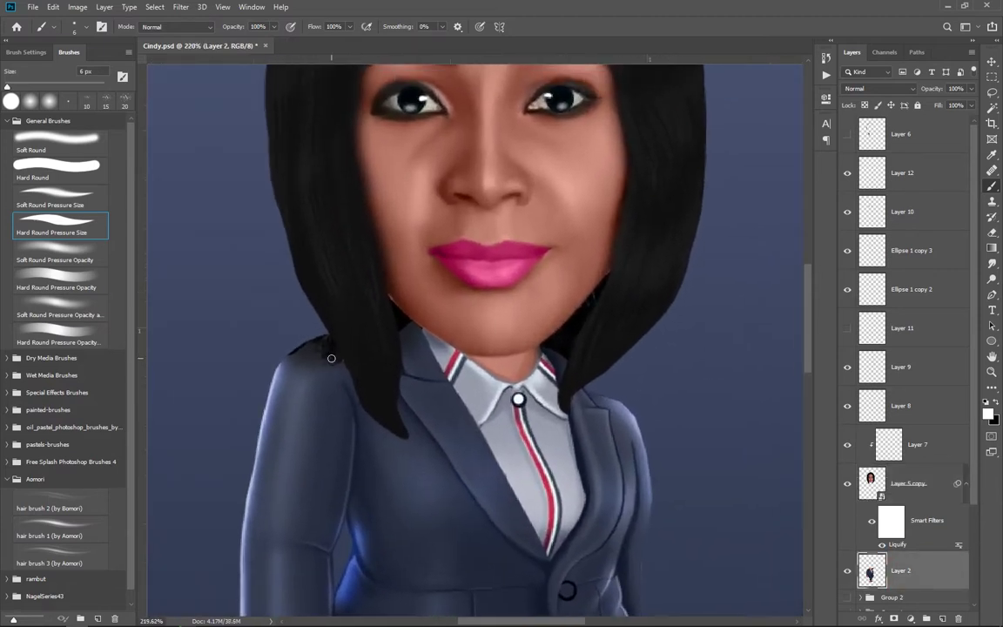
key("s")
left_click(261, 350, "alt")
left_click(353, 315)
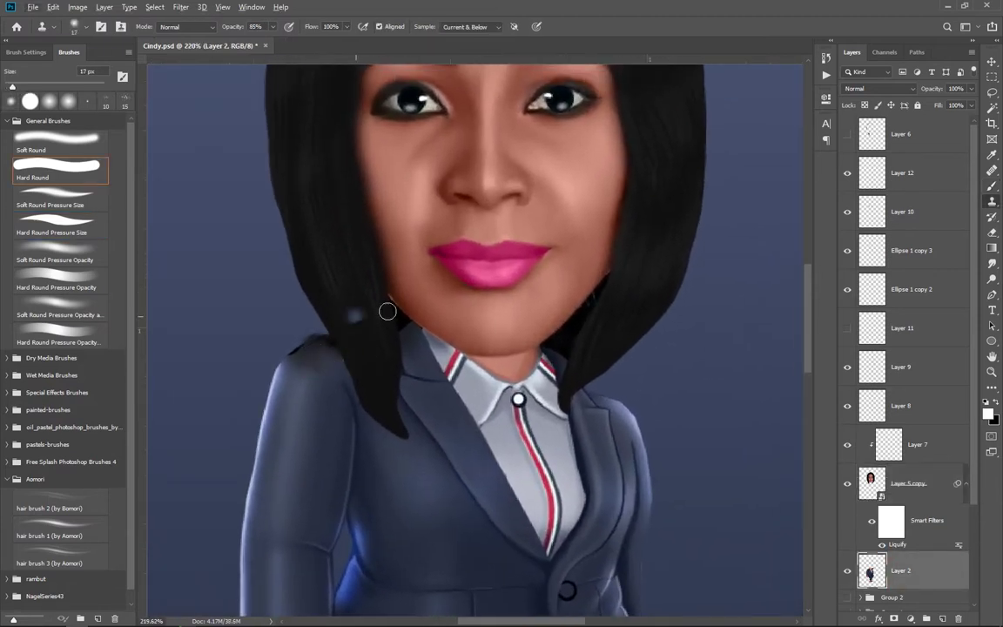
key("ctrl+shift+alt+n")
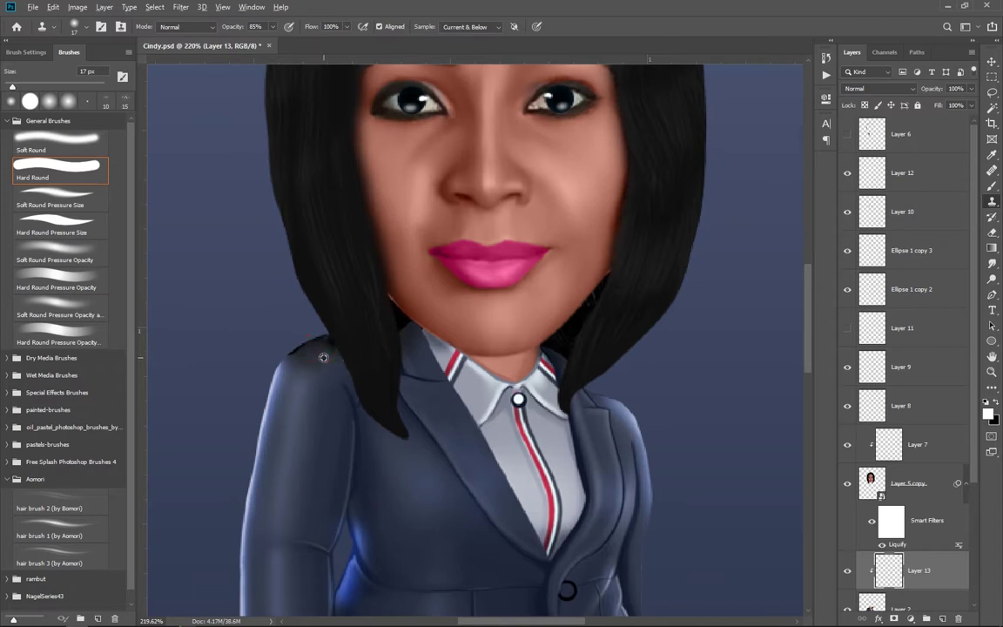
left_click_drag(326, 351, 297, 351)
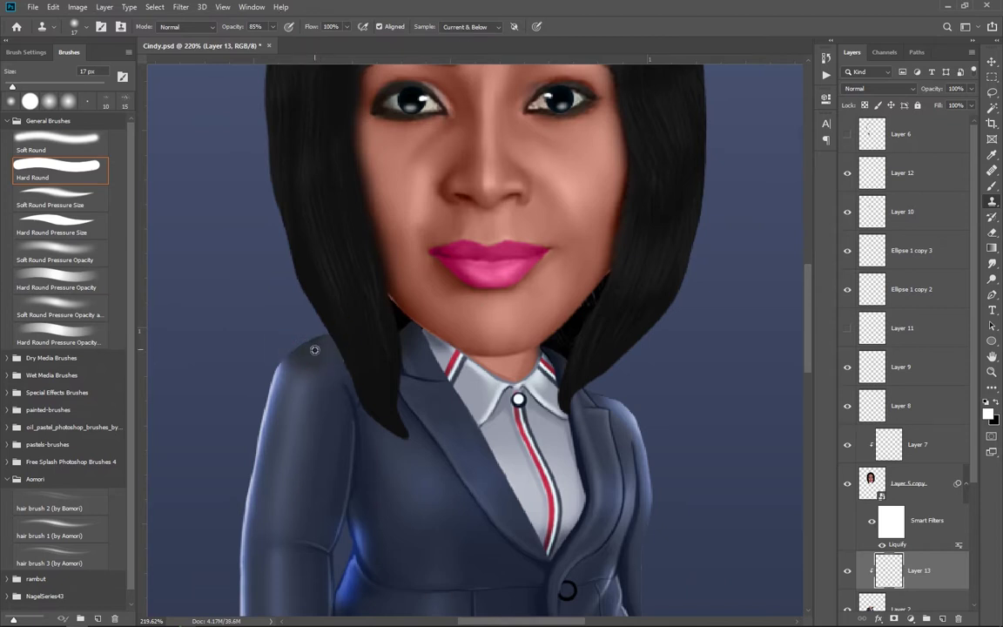
scroll(445, 391, "down", 3)
Set up the Mixer Brush with Sample All Layers on another new clipped layer
right_click(992, 186)
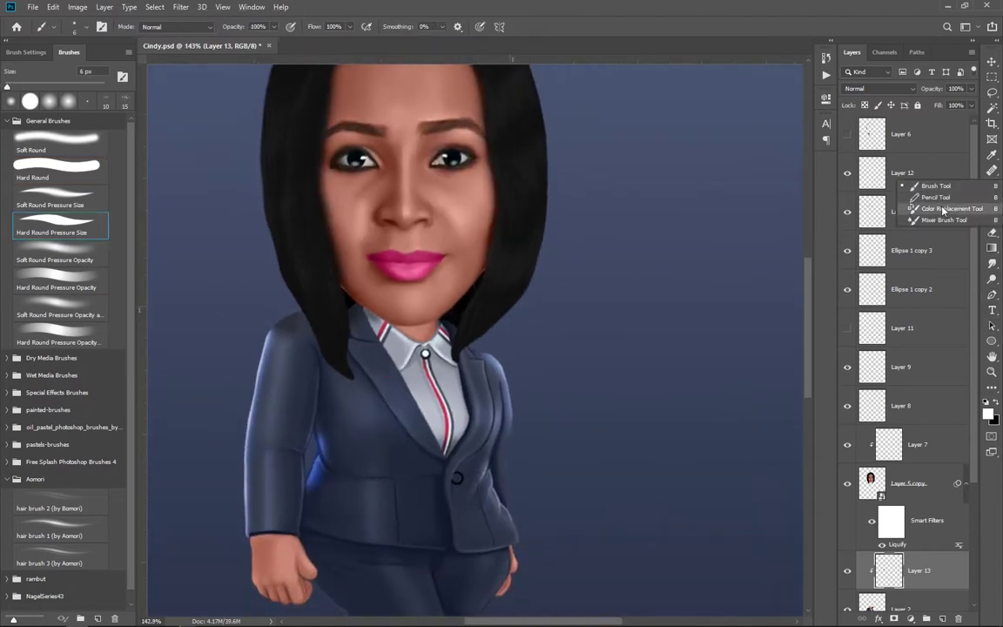
left_click(923, 201)
scroll(958, 474, "down", 2)
scroll(279, 300, "up", 1)
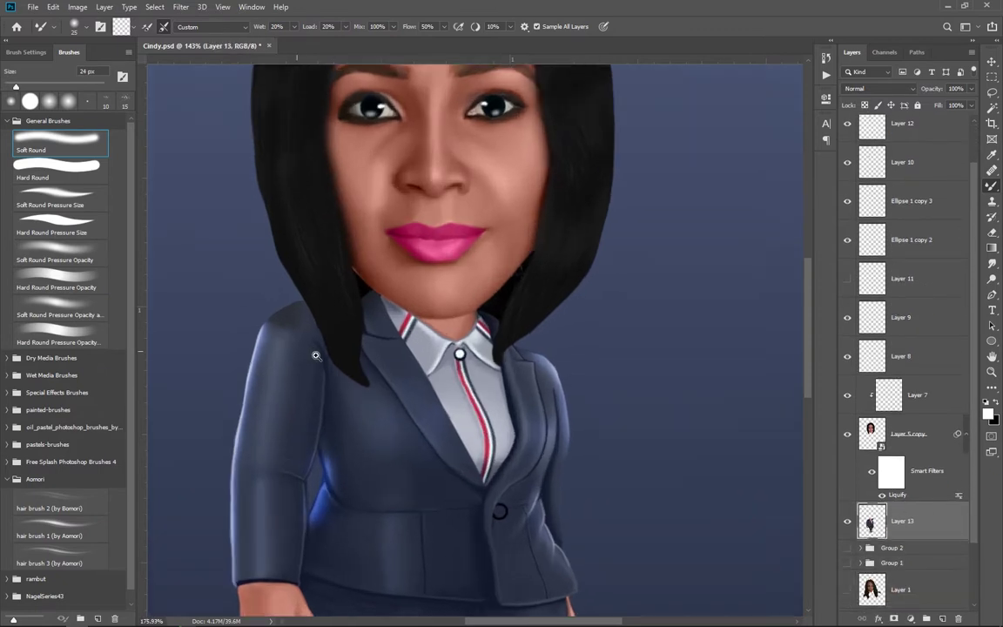
scroll(279, 300, "up", 1)
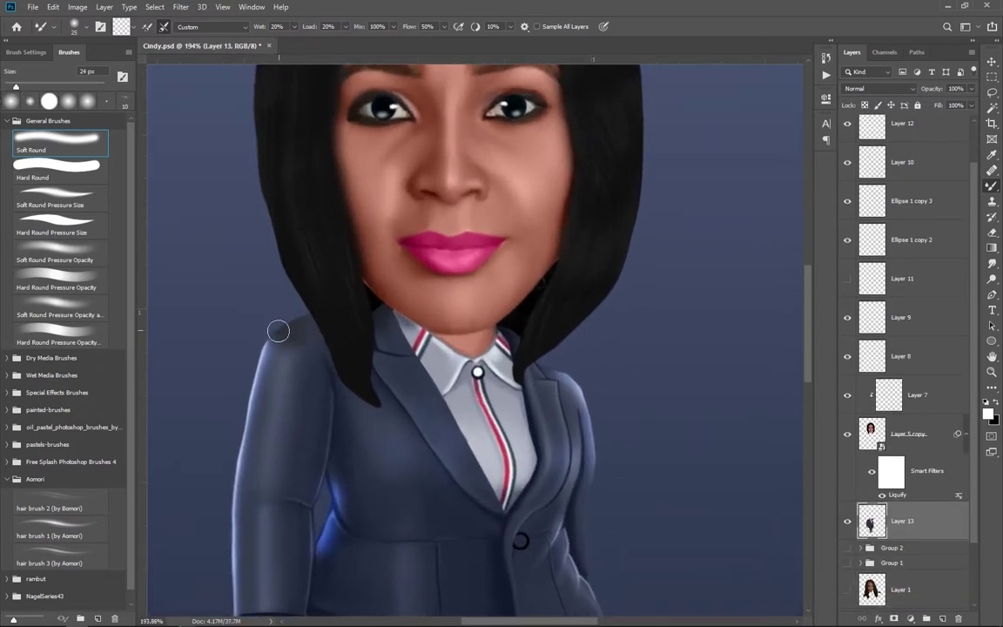
key("ctrl+shift+alt+n")
key("ctrl+alt+g")
left_click(536, 26)
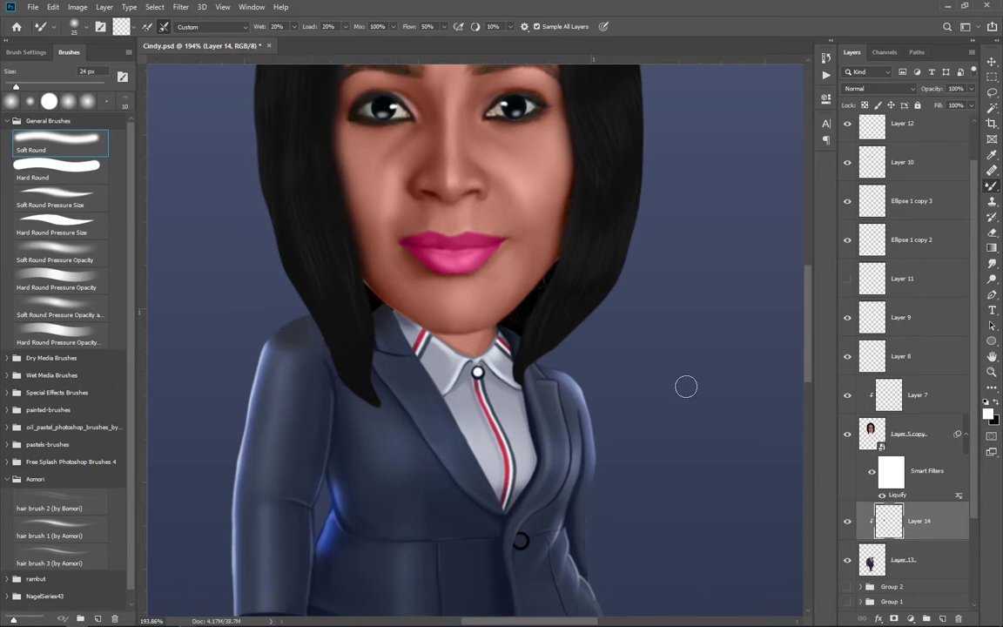
Hide the white Background layer and show the blue gradient background again
left_click(847, 592)
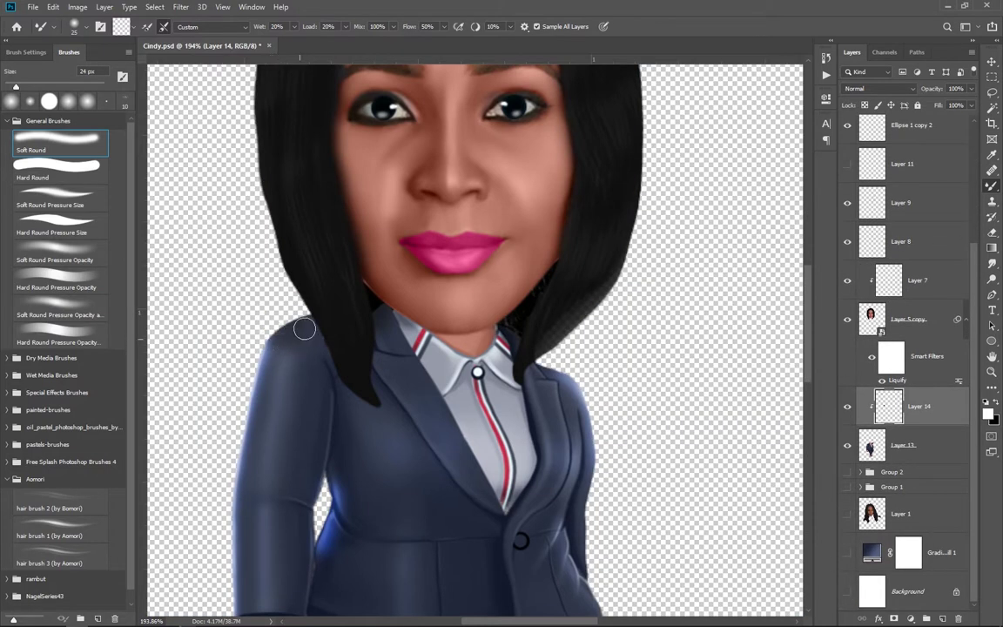
scroll(487, 426, "down", 3)
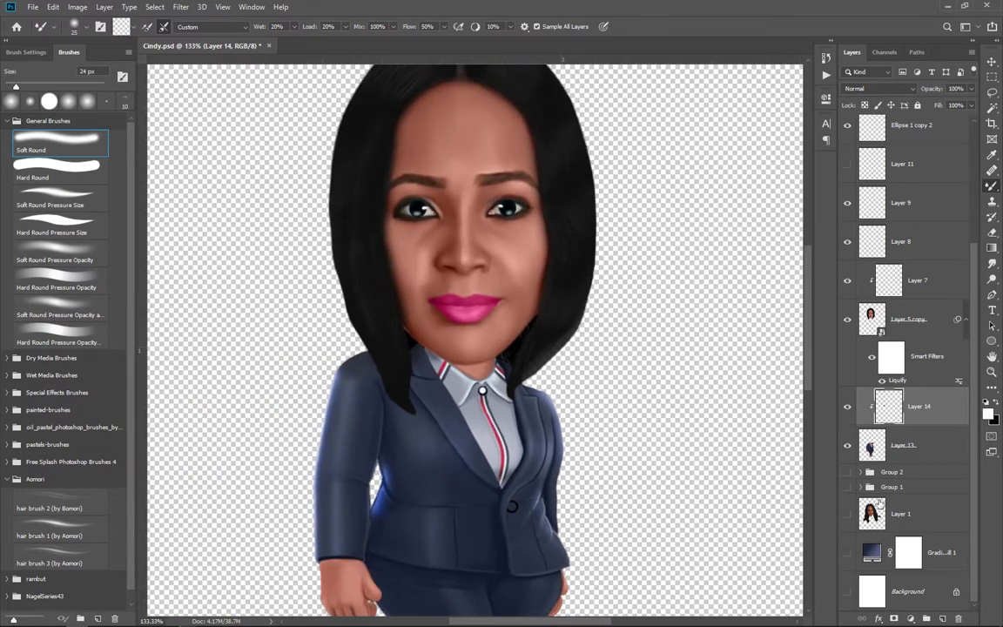
left_click(847, 552)
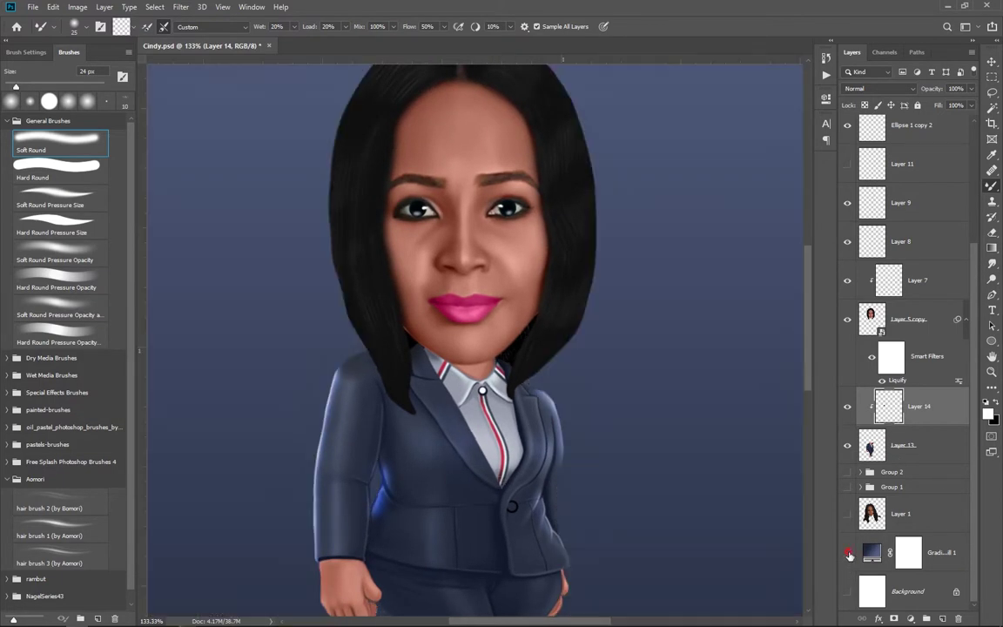
scroll(483, 348, "down", 3)
scroll(438, 364, "up", 2)
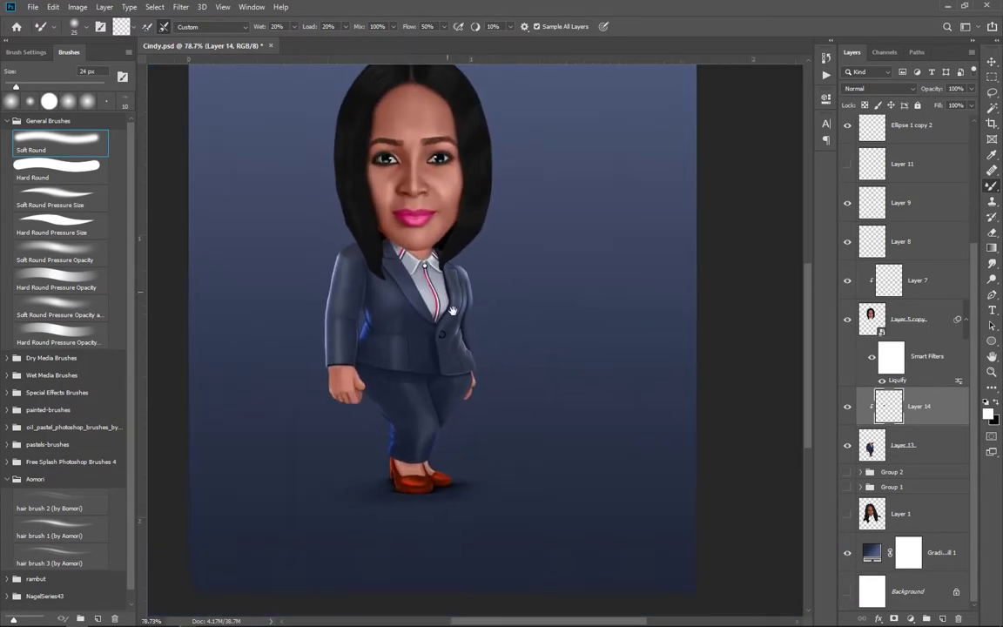
scroll(438, 364, "up", 2)
Add a new layer and switch back to the regular Brush at 18 px
key("ctrl+shift+alt+n")
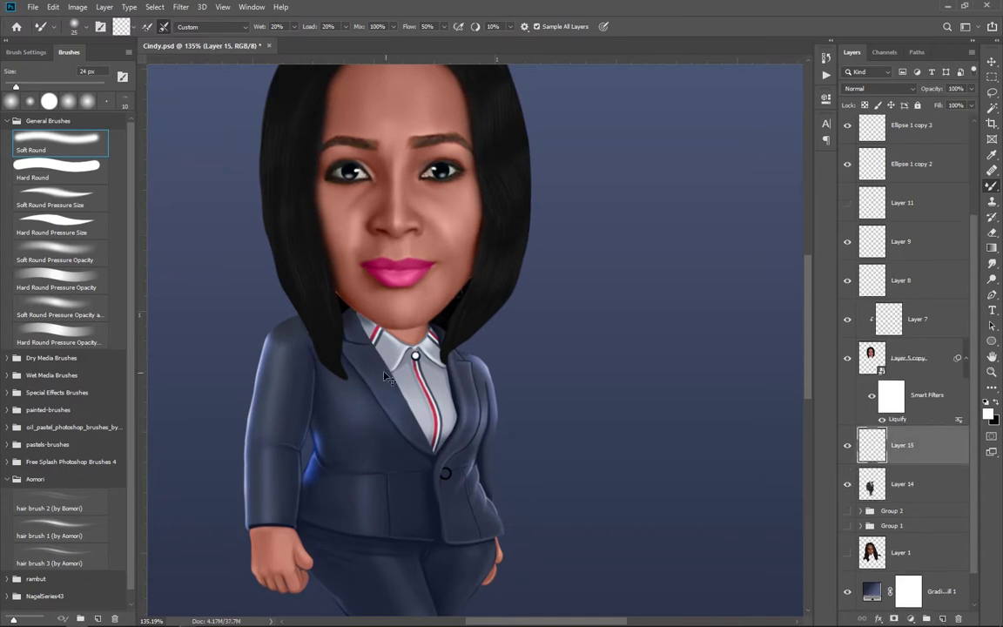
scroll(375, 270, "up", 2)
right_click(992, 187)
left_click(873, 190)
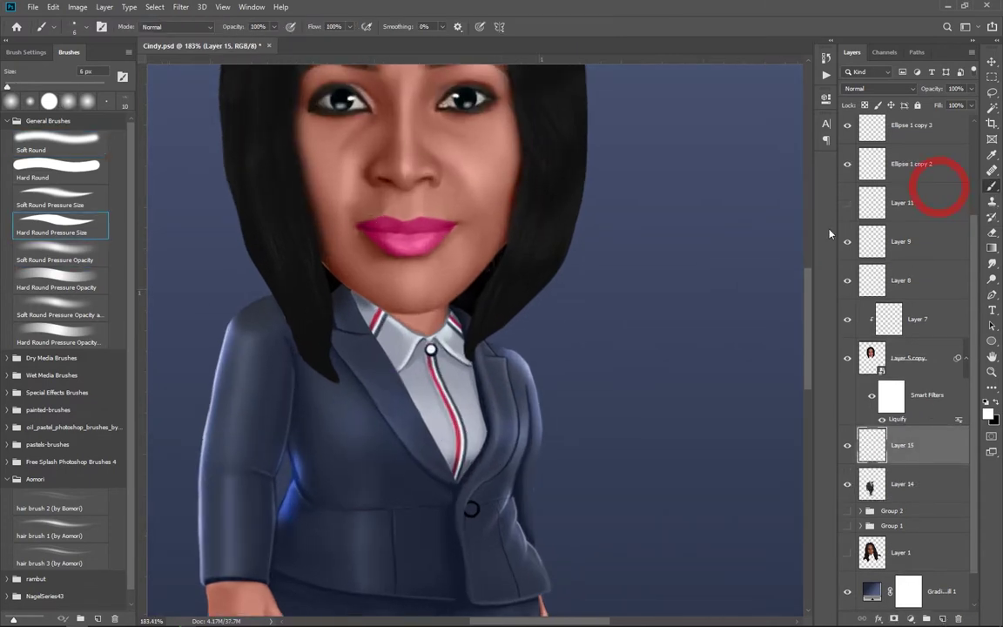
scroll(393, 302, "up", 2)
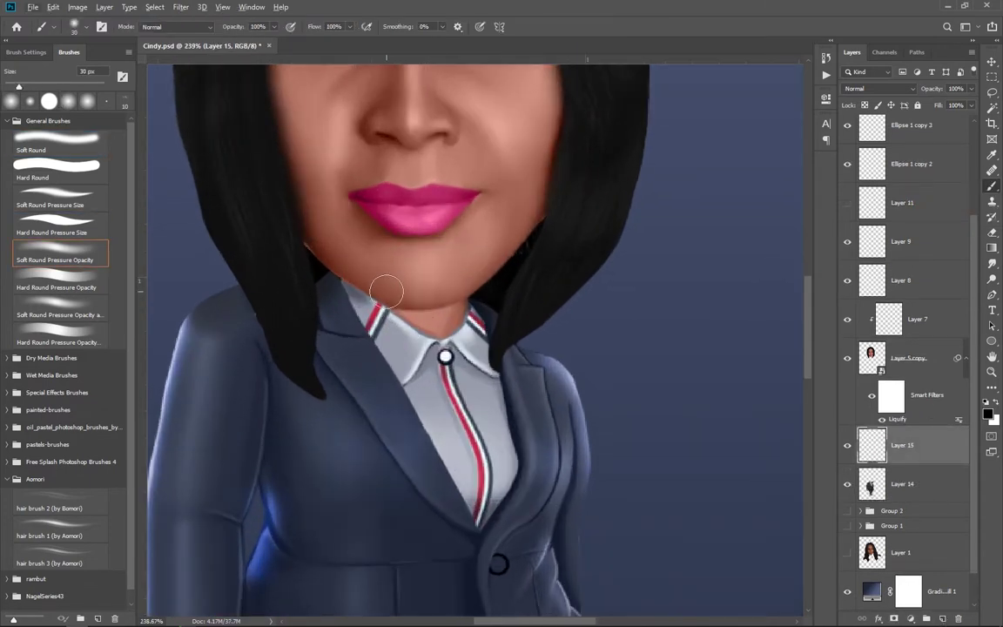
key("bracketleft")
key("bracketleft")
Set the foreground to progressively darker brownish skin shades for neck shadows
left_click(987, 415)
left_click(731, 113)
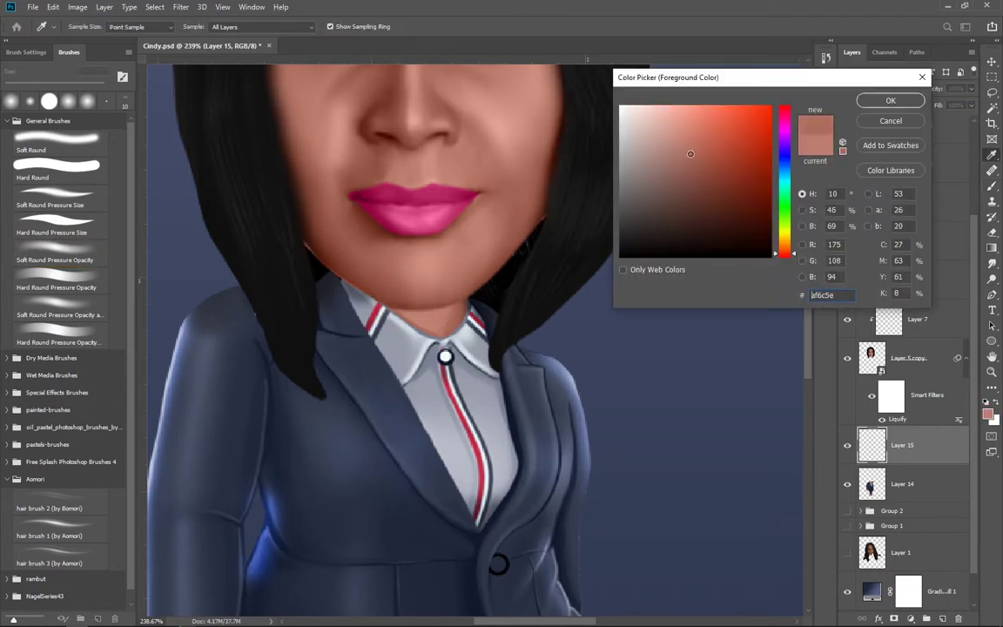
left_click(890, 101)
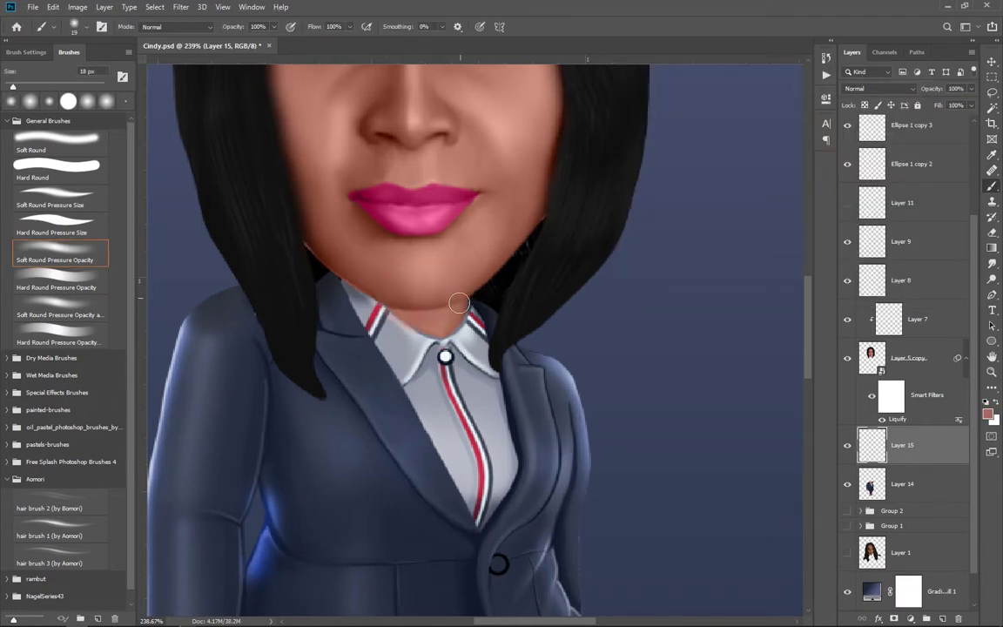
left_click(987, 415)
left_click(696, 170)
left_click(890, 101)
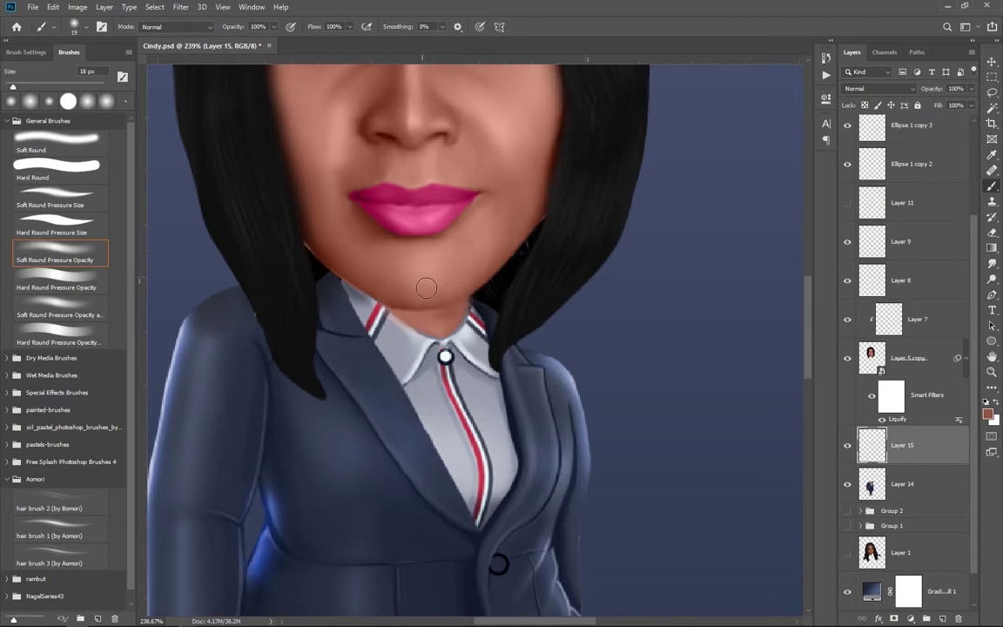
scroll(435, 317, "down", 3)
scroll(434, 317, "up", 2)
left_click(987, 414)
left_click(709, 188)
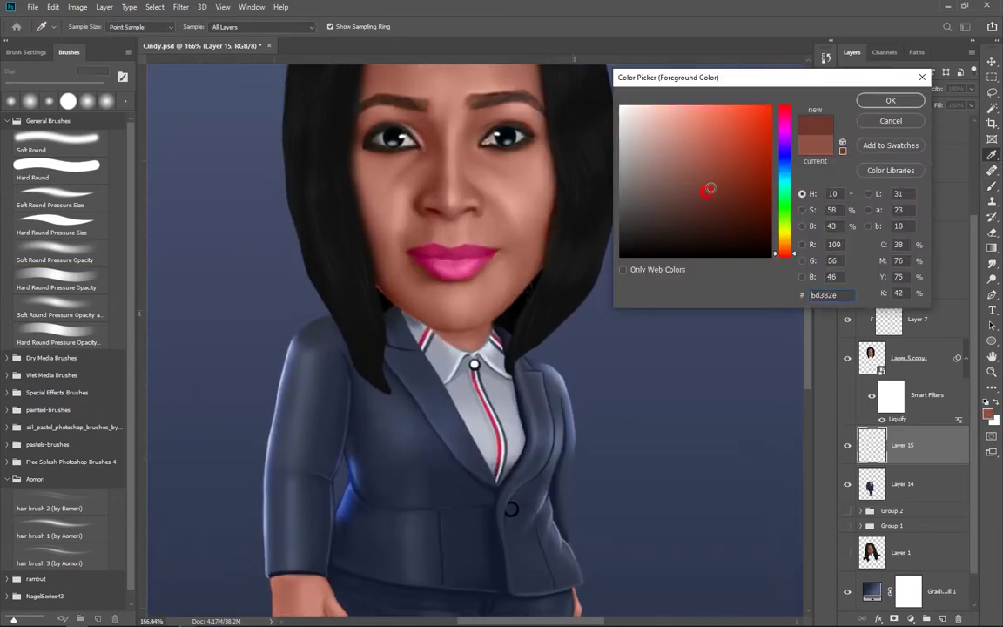
left_click(891, 101)
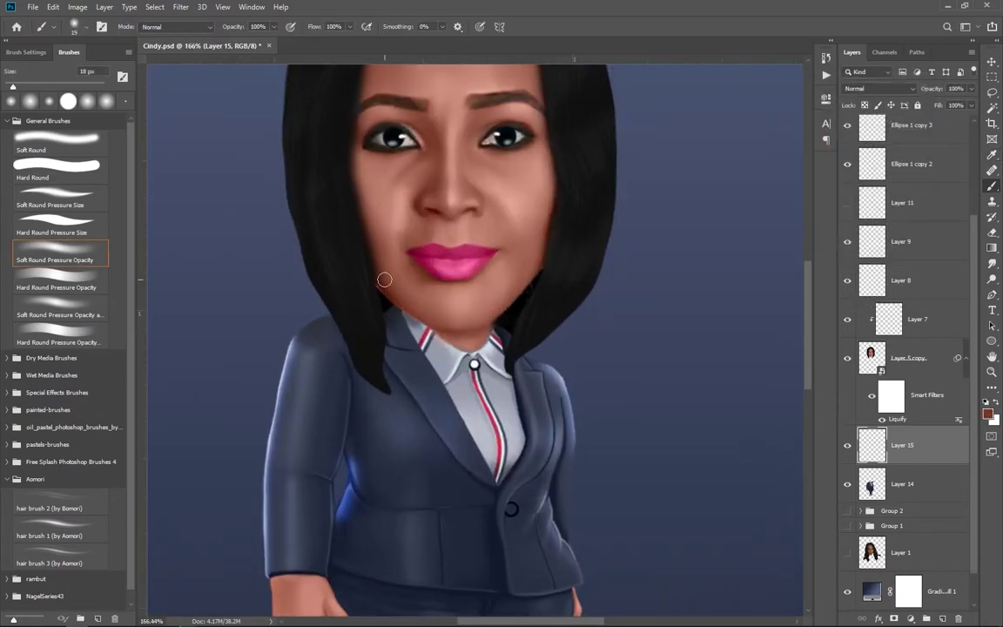
scroll(418, 292, "down", 2)
Set a grey-blue background colour and paint a dark neck shadow above the collar on a new layer
left_click(993, 420)
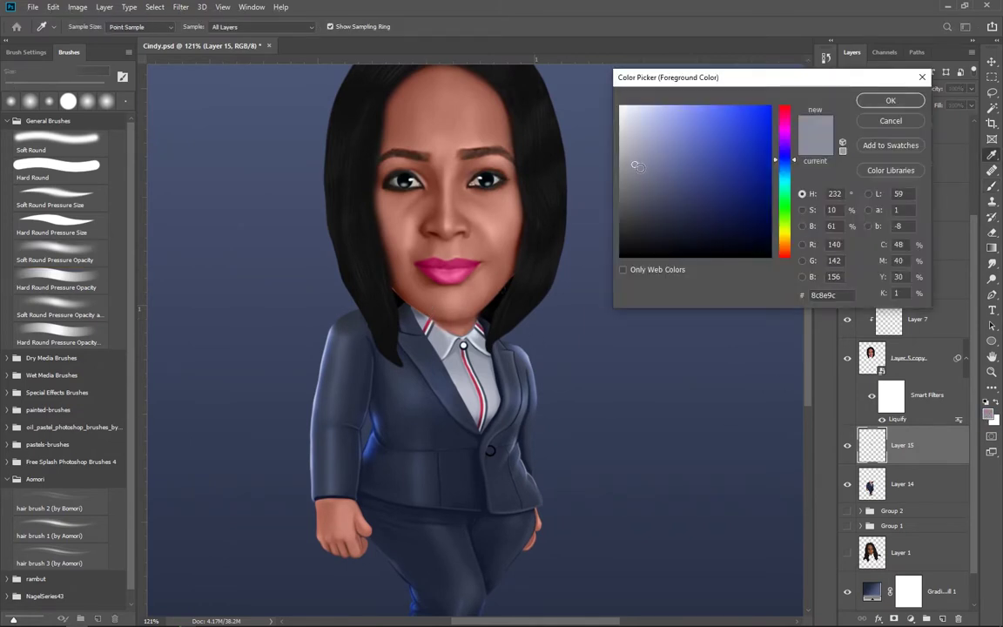
left_click(891, 99)
left_click(941, 618)
scroll(414, 290, "up", 2)
left_click_drag(387, 279, 481, 336)
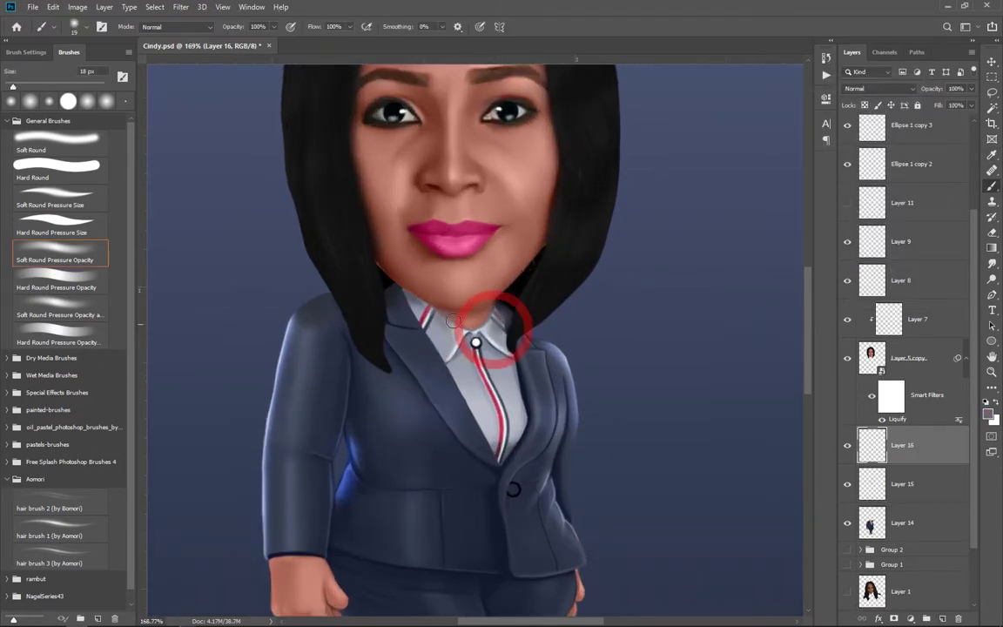
Erase excess neck shading near the collar and darken the neck shadow's lightness with Hue/Saturation
key("e")
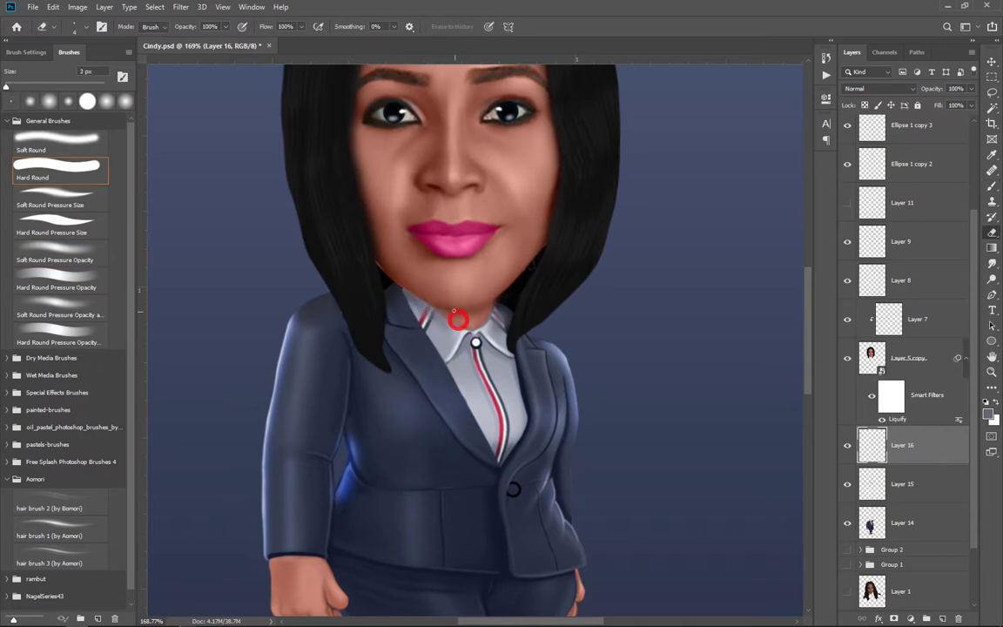
left_click_drag(456, 316, 447, 290)
key("ctrl+u")
left_click_drag(620, 223, 584, 216)
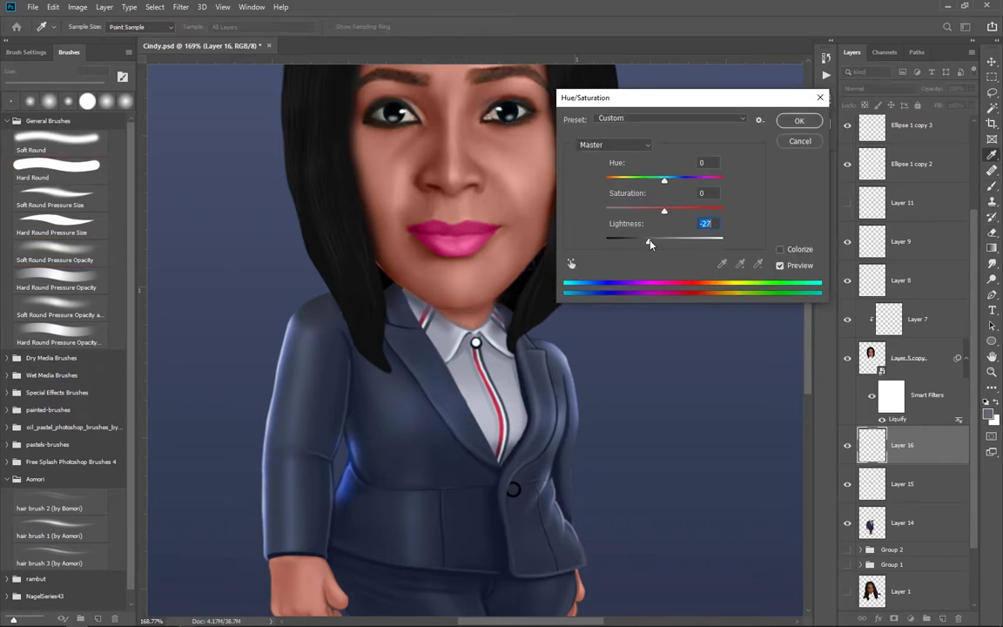
key("Return")
key("b")
On a new layer above Layer 16, paint a near-black navy shadow on the right shoulder
key("ctrl+shift+alt+n")
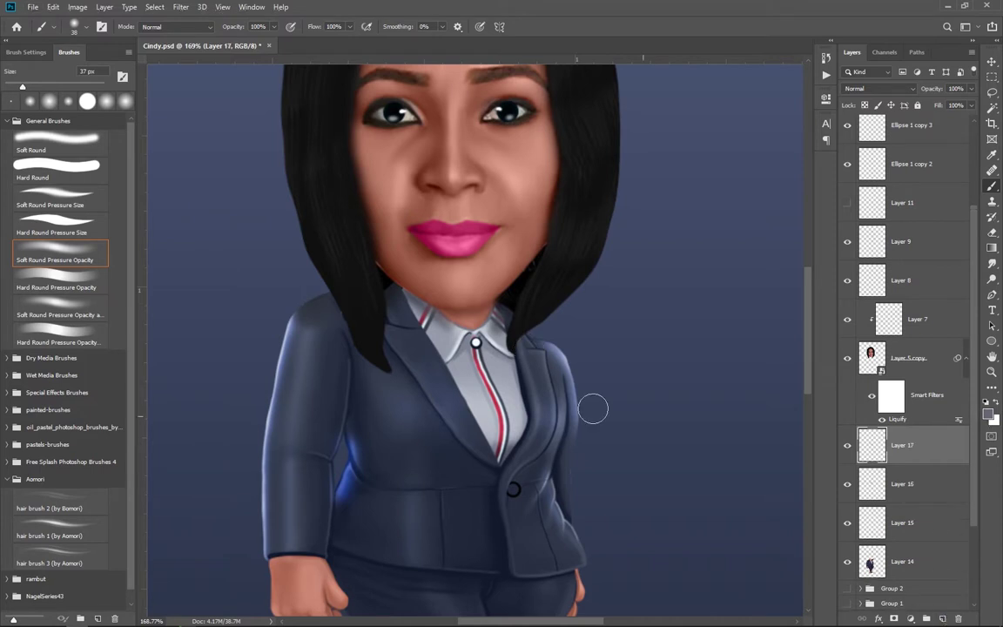
left_click(986, 413)
left_click(893, 98)
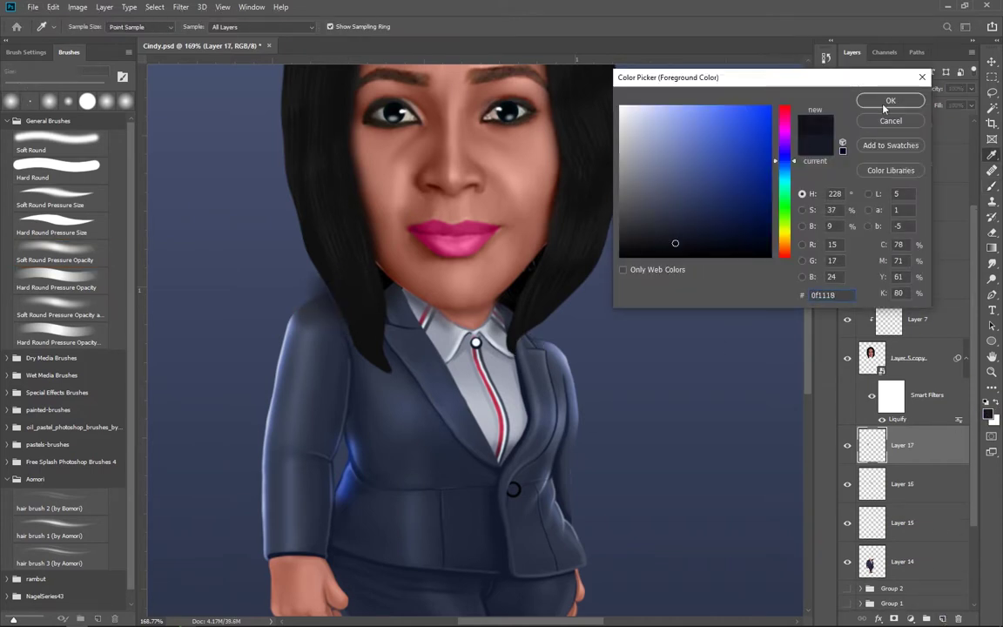
key("Return")
left_click_drag(548, 349, 564, 313)
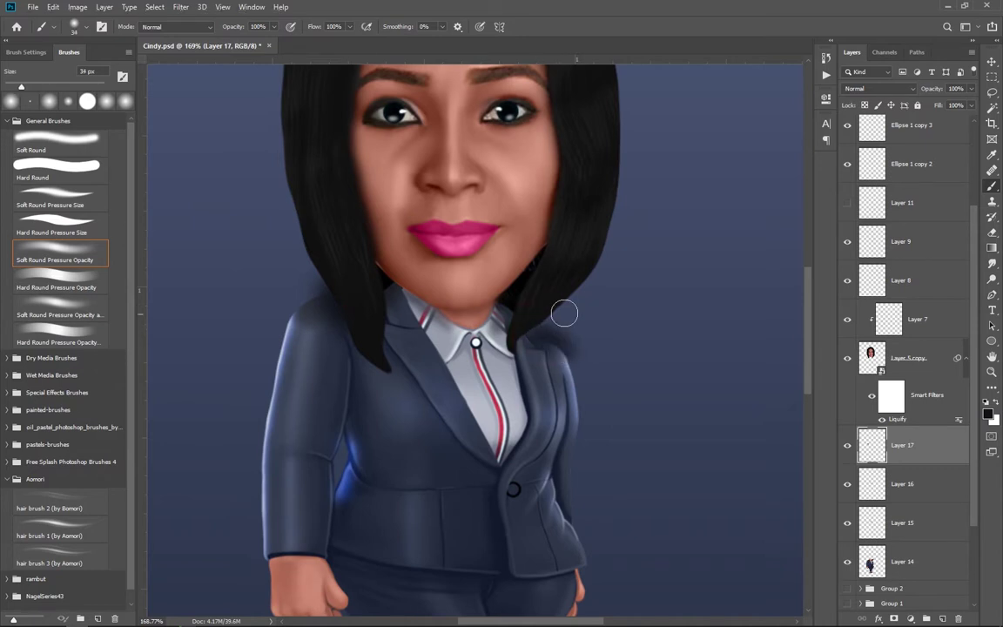
Clip Layers 15–17 down and paint soft shadows under the hair beside the neck
left_click(931, 542, "alt")
left_click(935, 503, "alt")
left_click(935, 464, "alt")
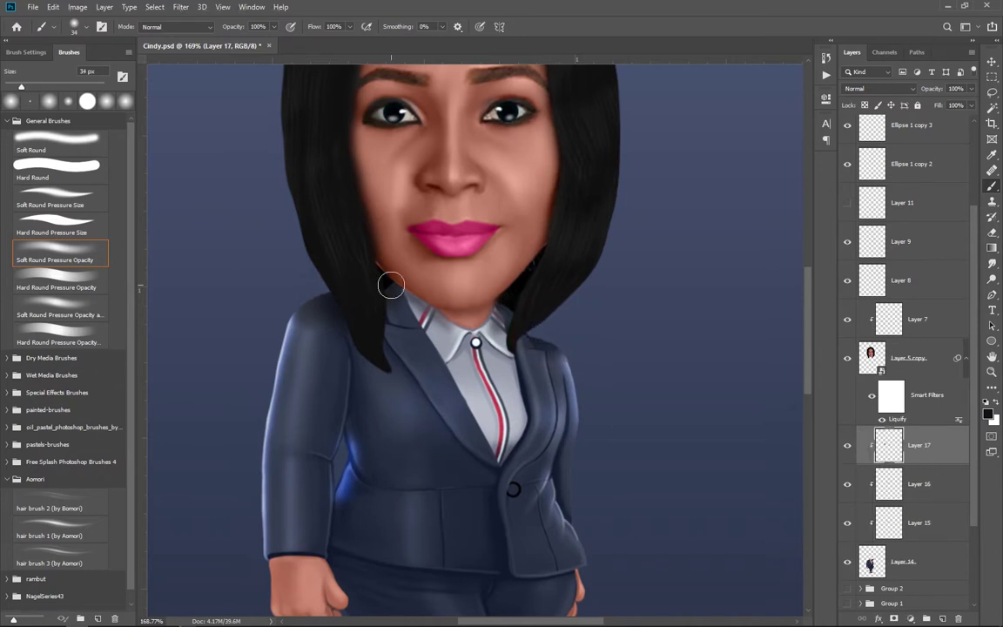
left_click_drag(391, 284, 380, 297)
left_click_drag(514, 300, 519, 306)
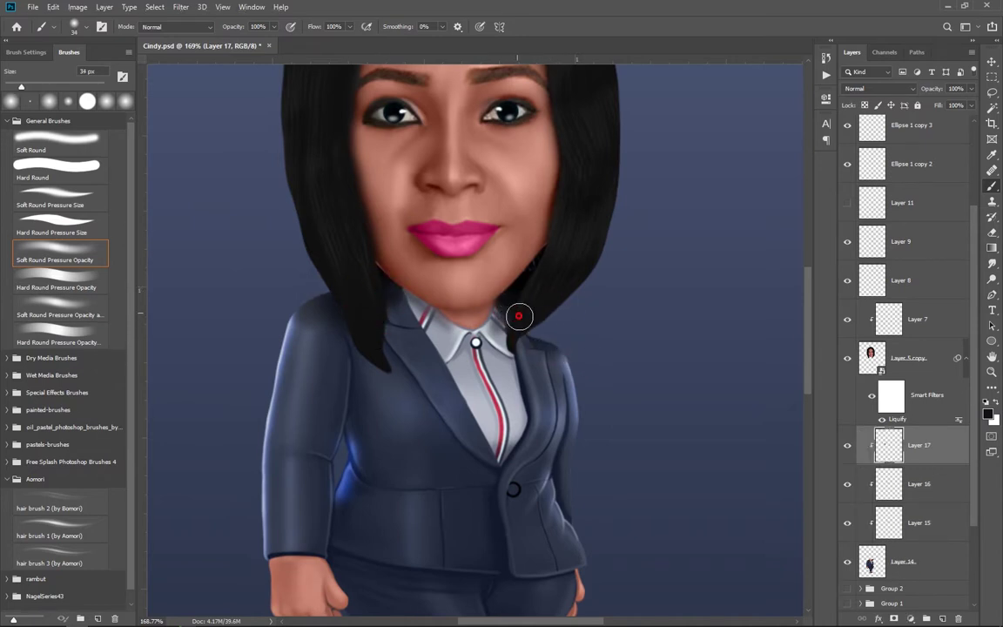
key("bracketleft")
key("bracketleft")
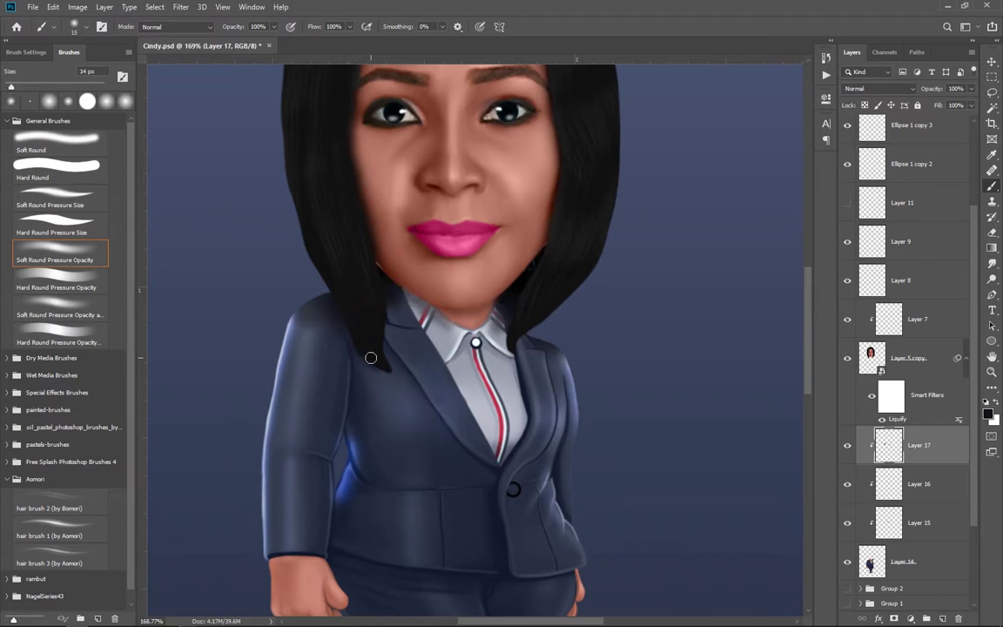
Adjust the view and make Layer 12 the active layer
key("e")
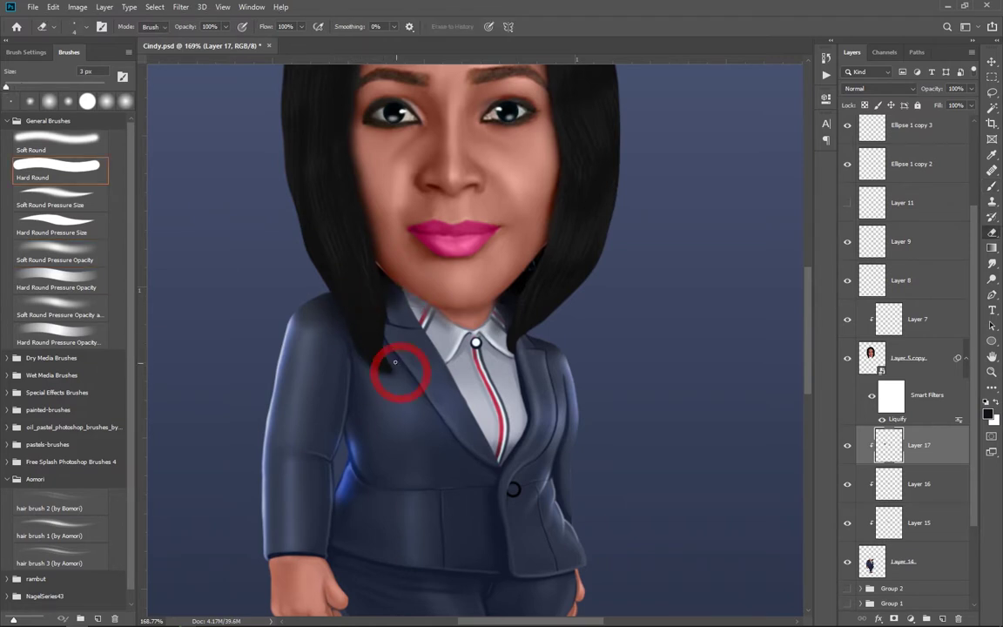
key("b")
scroll(481, 365, "down", 5)
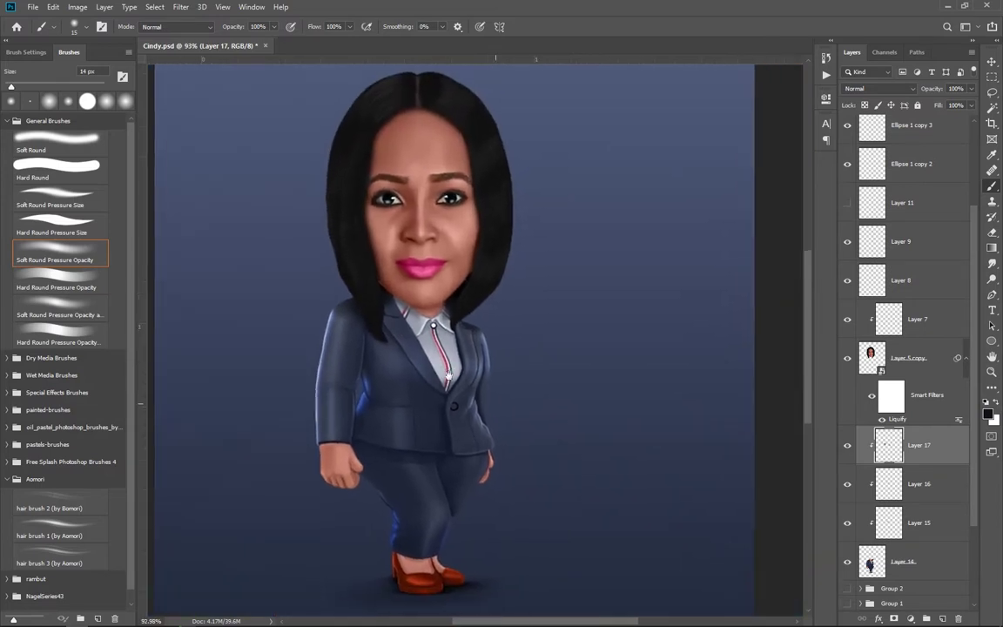
scroll(462, 361, "up", 2)
scroll(451, 361, "down", 2)
scroll(450, 361, "up", 2)
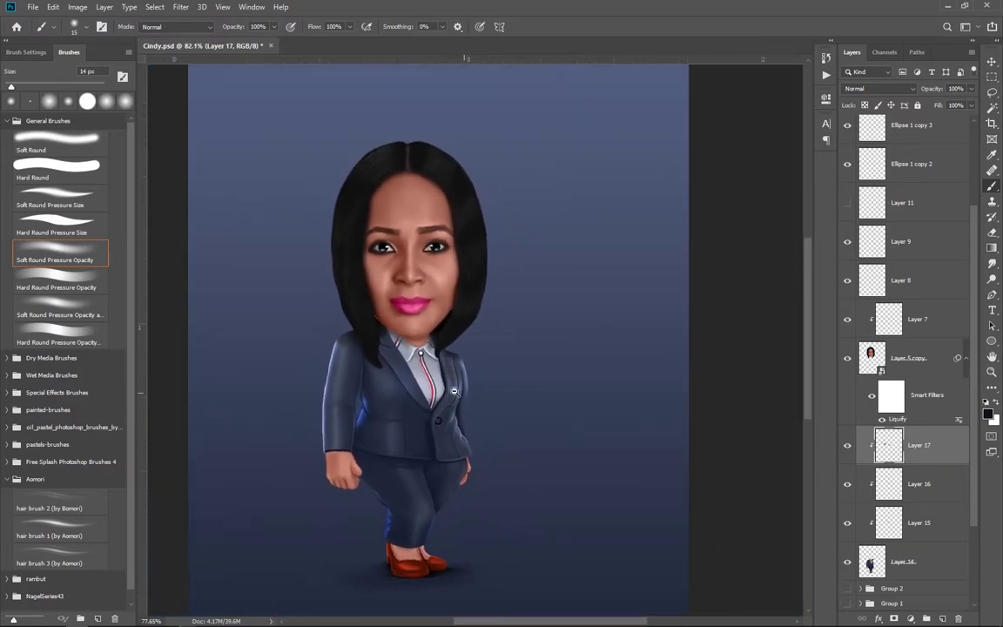
scroll(452, 383, "down", 5)
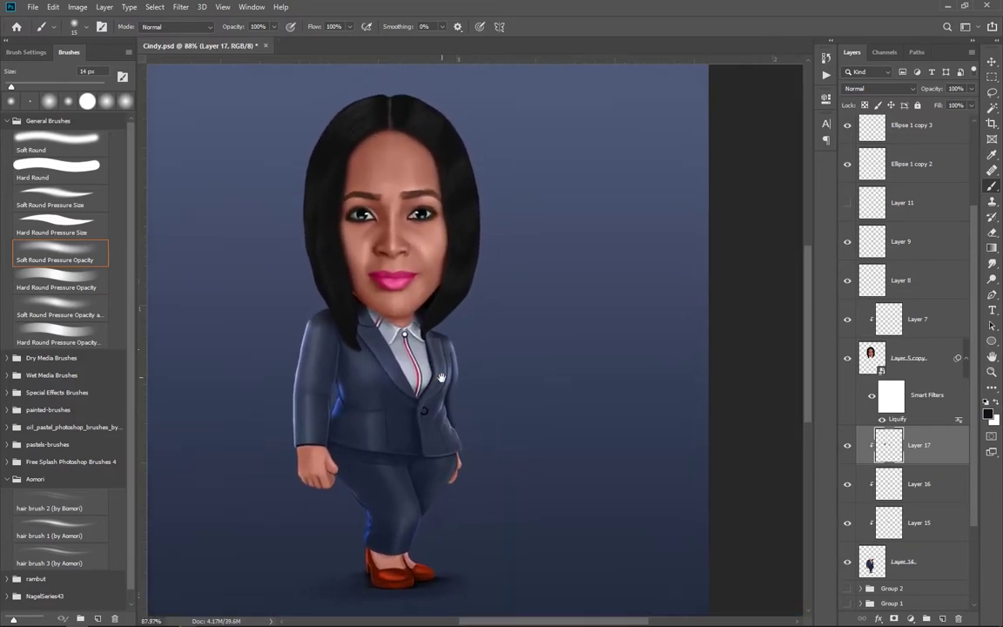
scroll(441, 380, "up", 2)
scroll(406, 348, "up", 3)
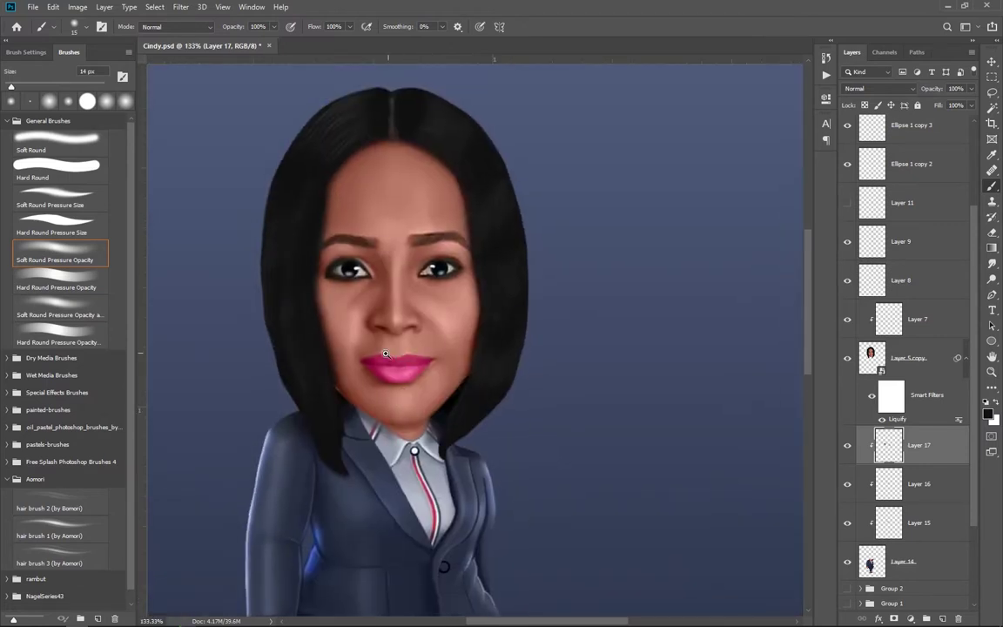
scroll(411, 304, "up", 3)
scroll(414, 270, "up", 2)
left_click(416, 261, "ctrl")
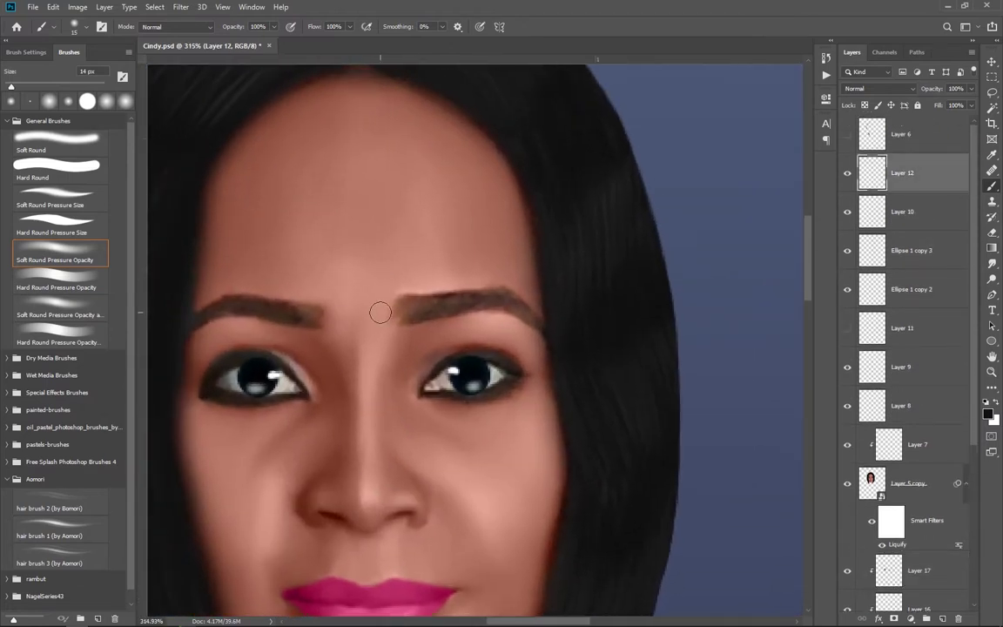
Trace the right eyebrow outline with the Pen tool
key("p")
left_click_drag(389, 326, 392, 320)
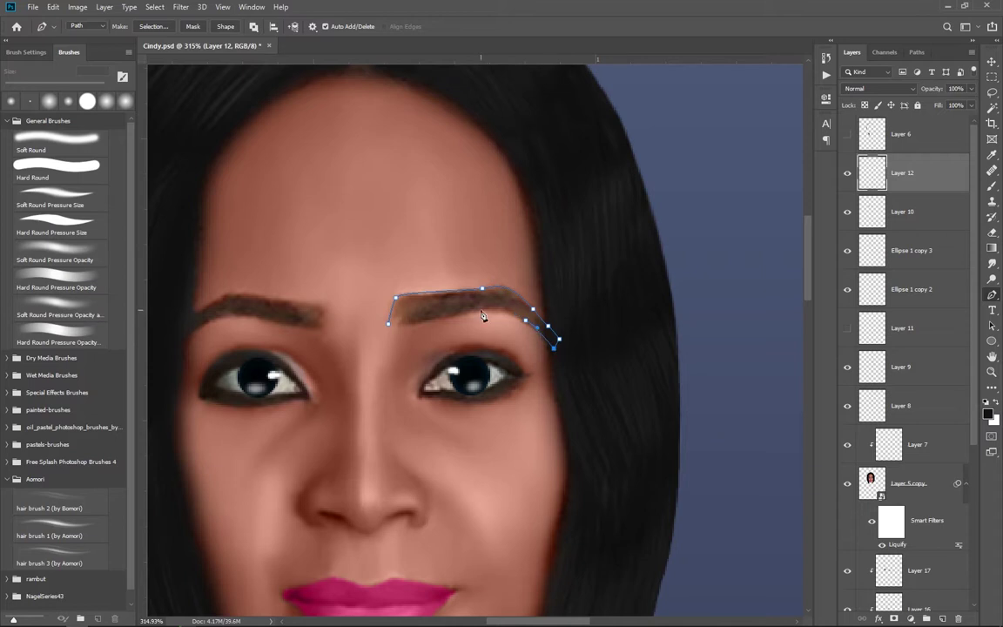
left_click_drag(388, 324, 392, 327)
key("Escape")
Trace the left eyebrow with the Pen tool and add it to the eyebrow selection
left_click_drag(266, 352, 307, 360)
left_click(214, 329)
left_click_drag(246, 308, 362, 310)
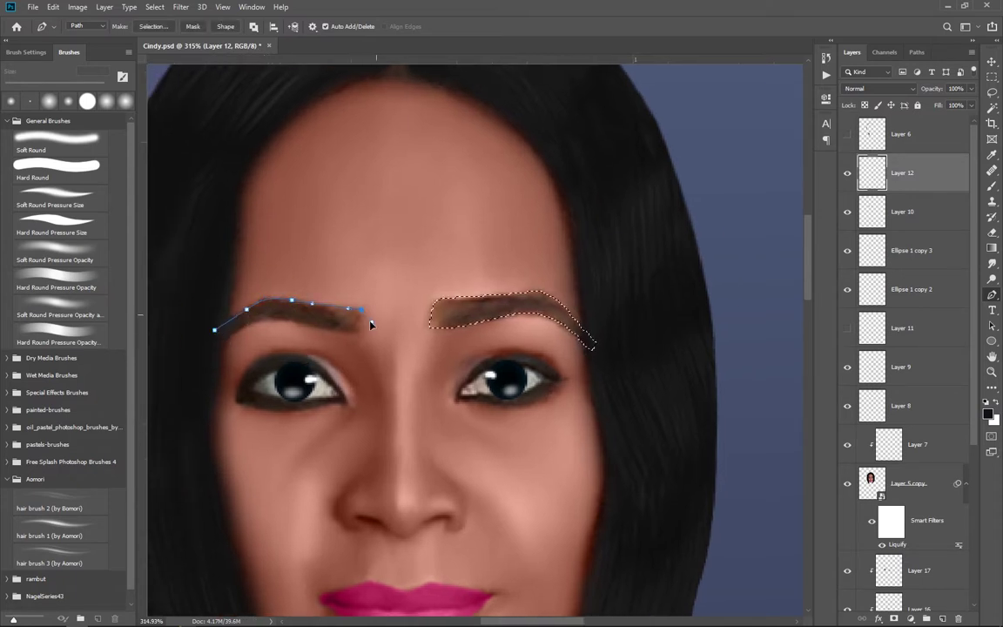
left_click(357, 333)
left_click(327, 332)
left_click(275, 320)
left_click_drag(235, 332, 223, 339)
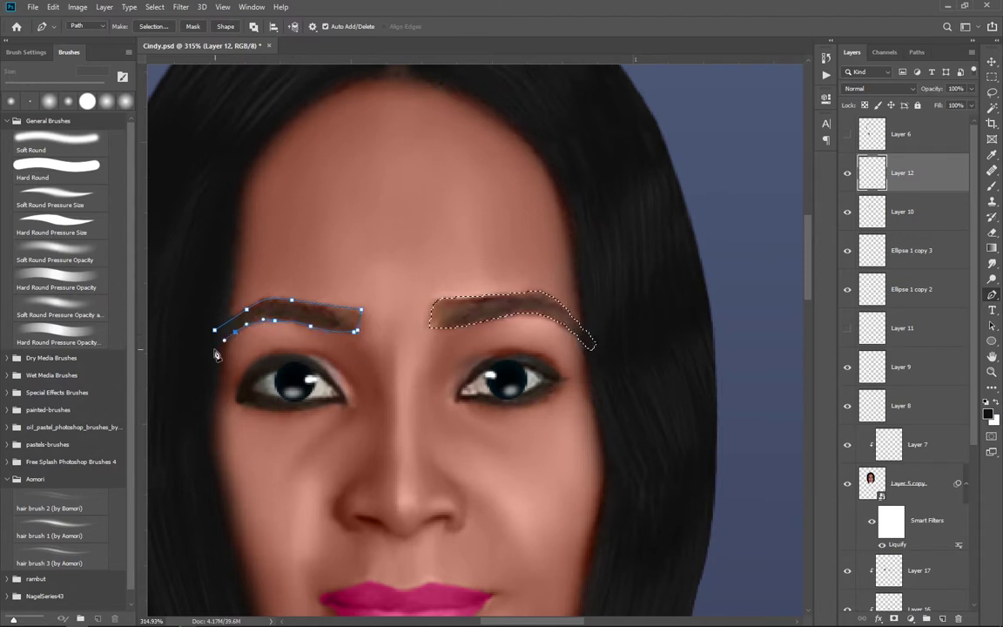
left_click(214, 329)
key("ctrl+Return")
scroll(457, 360, "down", 2)
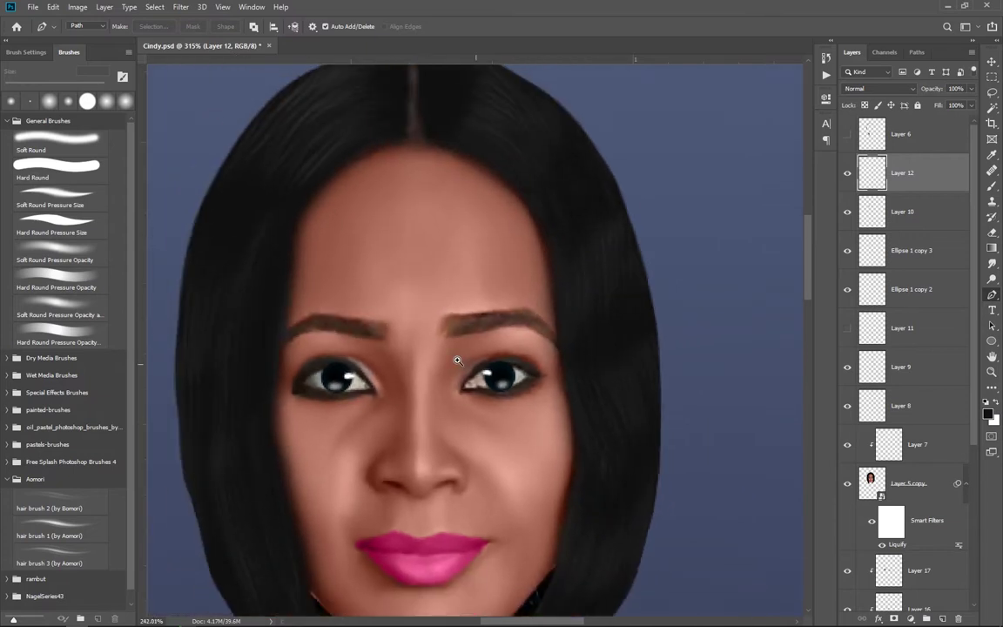
scroll(457, 359, "down", 1)
scroll(438, 365, "down", 3)
scroll(258, 403, "up", 1)
scroll(258, 403, "up", 1)
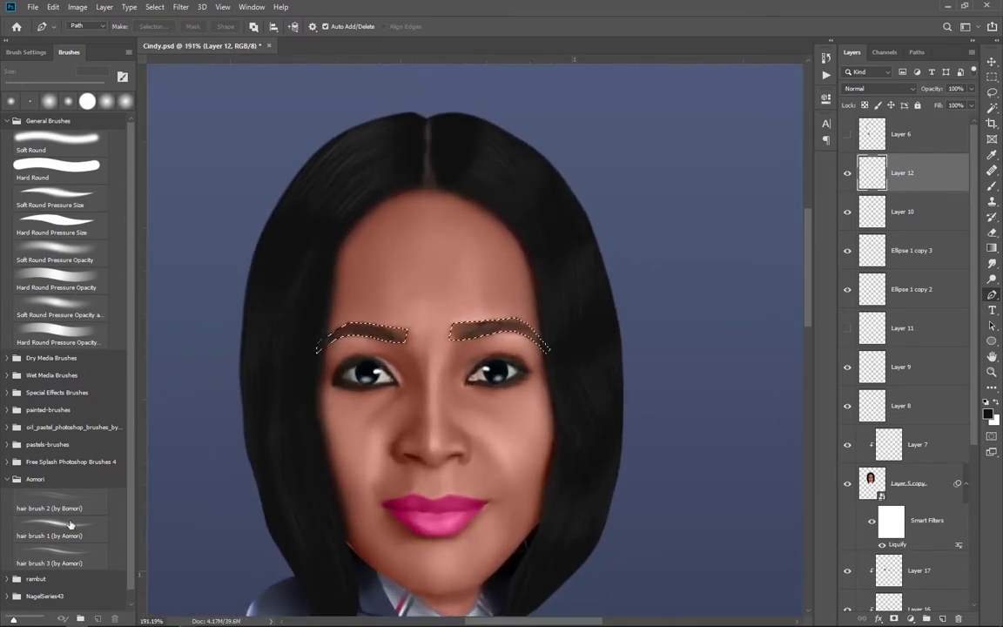
Sample the eyebrow brown and set a darker brown as the foreground colour
key("i")
left_click(239, 281)
left_click(987, 413)
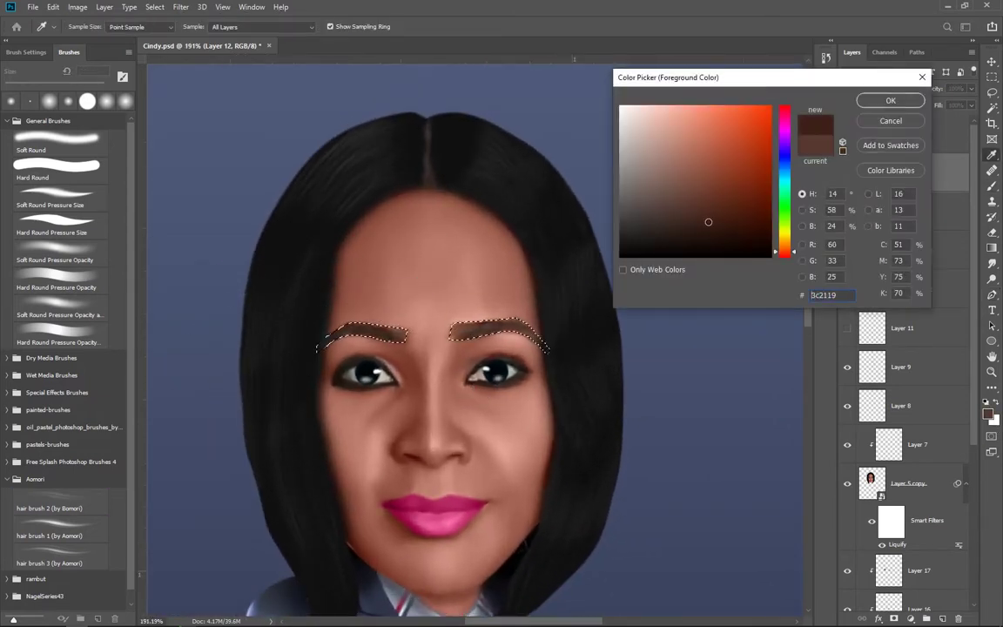
left_click(716, 229)
left_click(890, 100)
scroll(454, 345, "up", 2)
Paint the right eyebrow dark inside the selection, deselect, and touch up its tail and inner end
key("b")
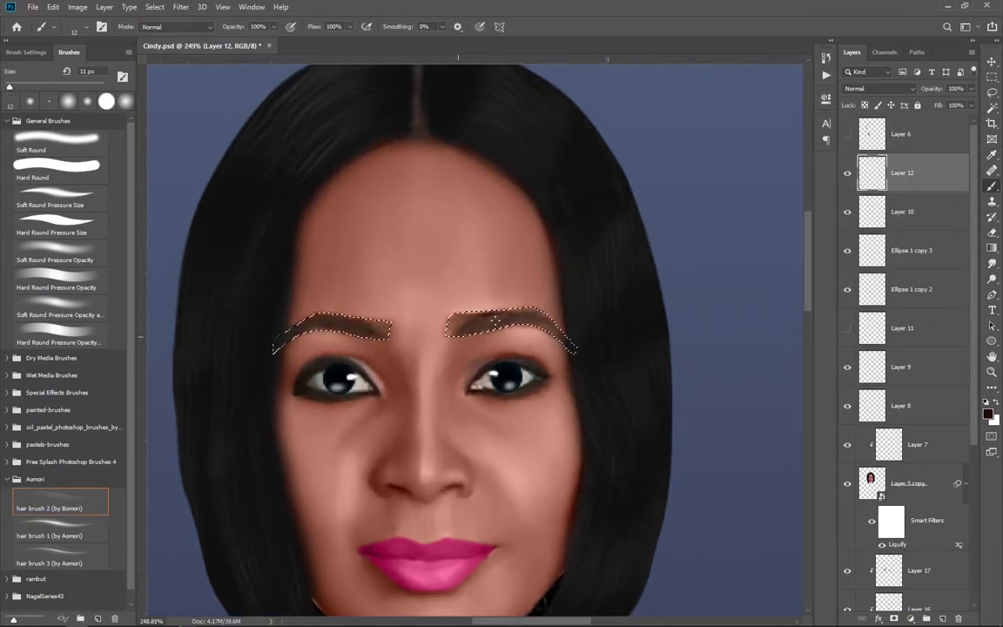
left_click_drag(493, 322, 557, 329)
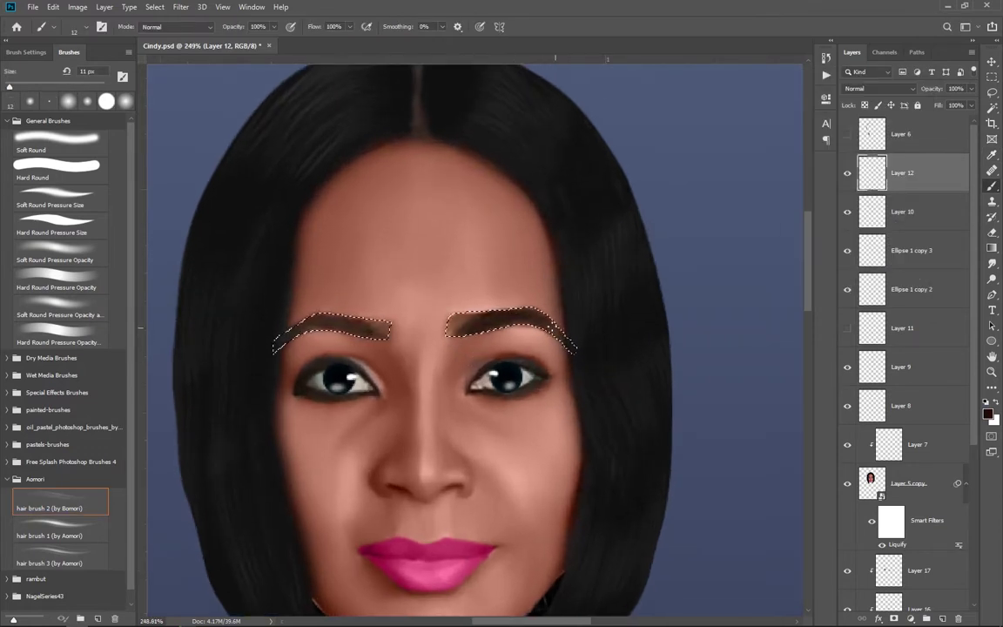
key("ctrl+d")
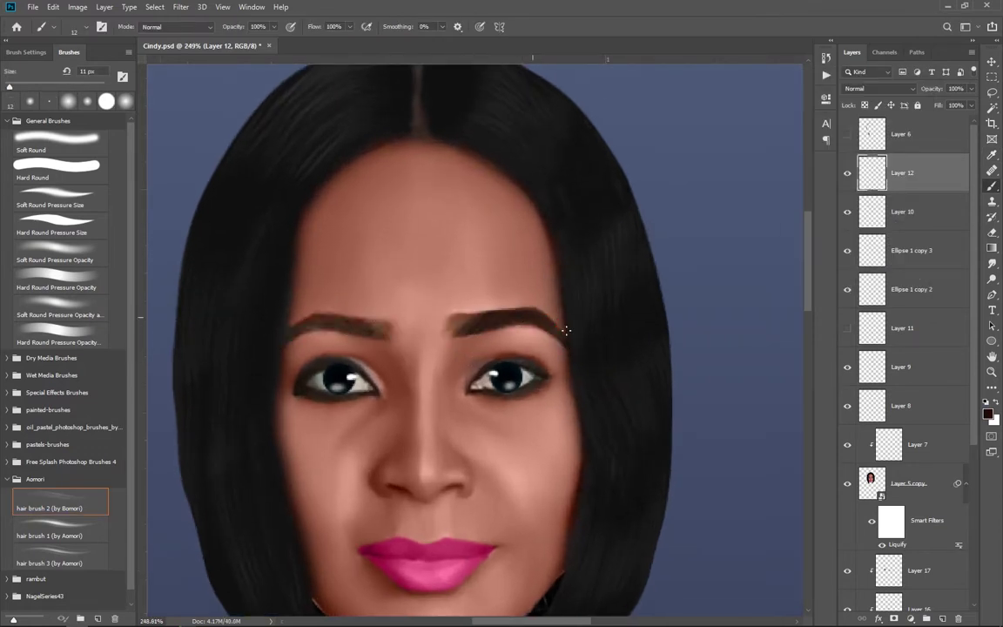
left_click_drag(566, 330, 574, 346)
left_click_drag(457, 333, 489, 336)
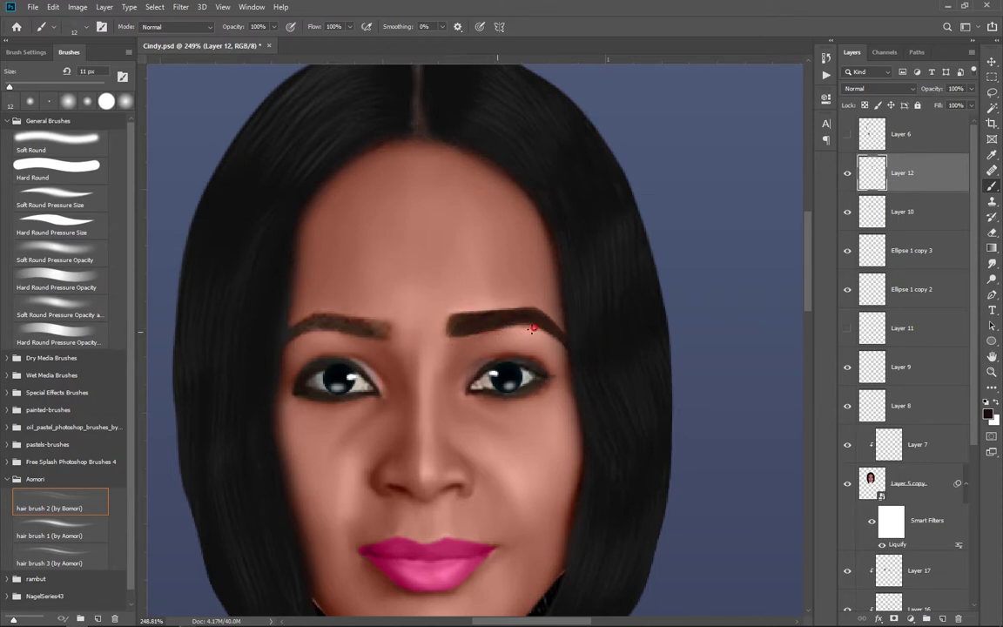
Paint and refine the left eyebrow, dabbing colour onto its outer end
left_click_drag(342, 312, 356, 333)
left_click(291, 330)
left_click(277, 349)
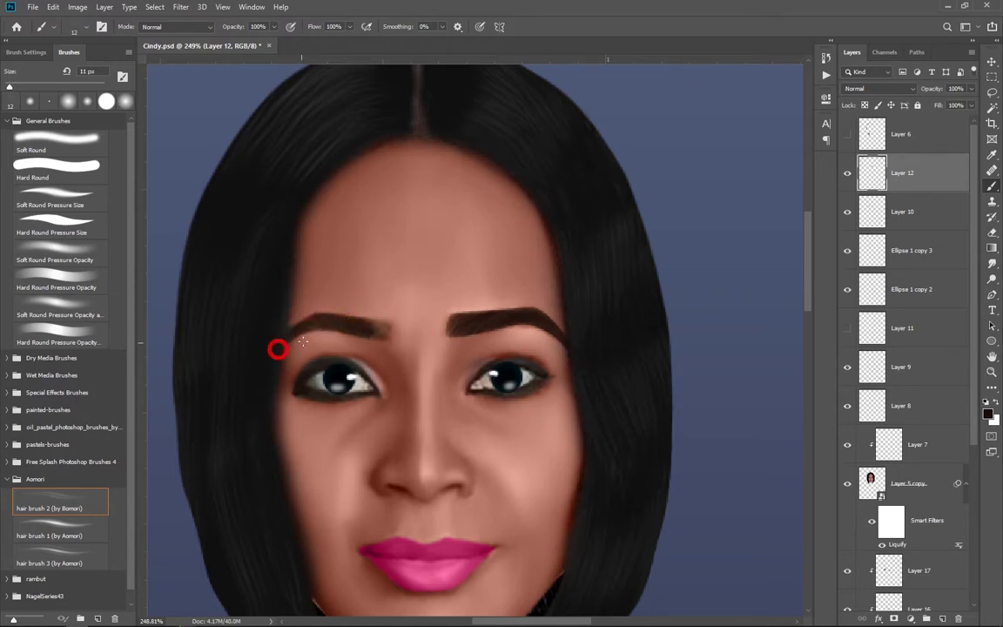
mouse_move(347, 341)
left_mouse_down()
mouse_move(336, 346)
mouse_move(373, 321)
left_mouse_up()
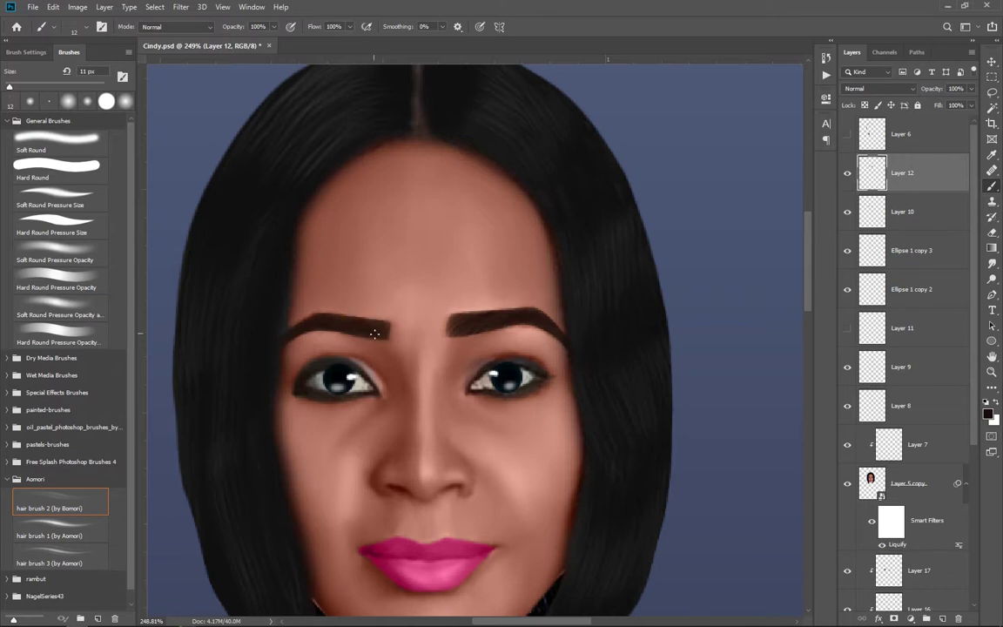
scroll(389, 307, "down", 5)
scroll(452, 352, "up", 1)
Outline the left eyebrow's inner end with a pen path and fill it dark brown
scroll(452, 352, "up", 2)
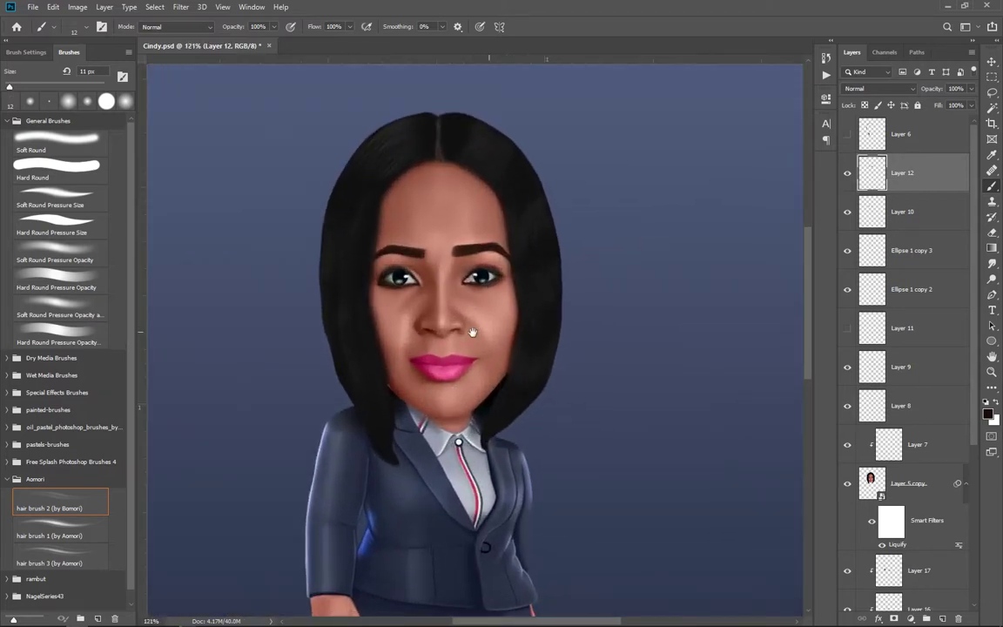
scroll(453, 352, "up", 2)
scroll(436, 279, "up", 1)
scroll(435, 277, "up", 2)
scroll(434, 265, "up", 1)
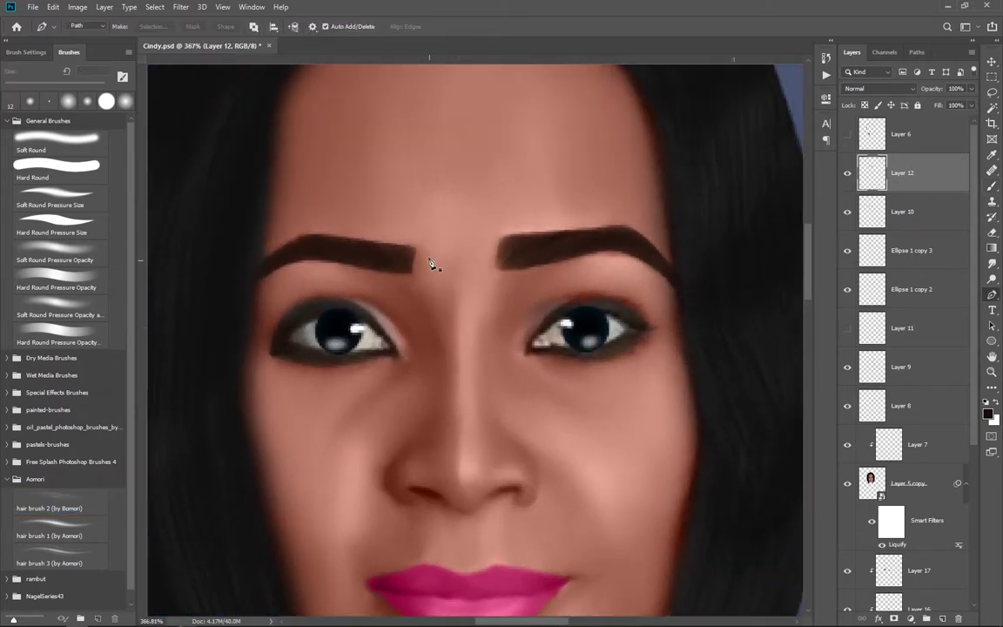
key("p")
left_click(394, 274)
left_click(359, 241)
left_click_drag(355, 253, 432, 278)
left_click(421, 274)
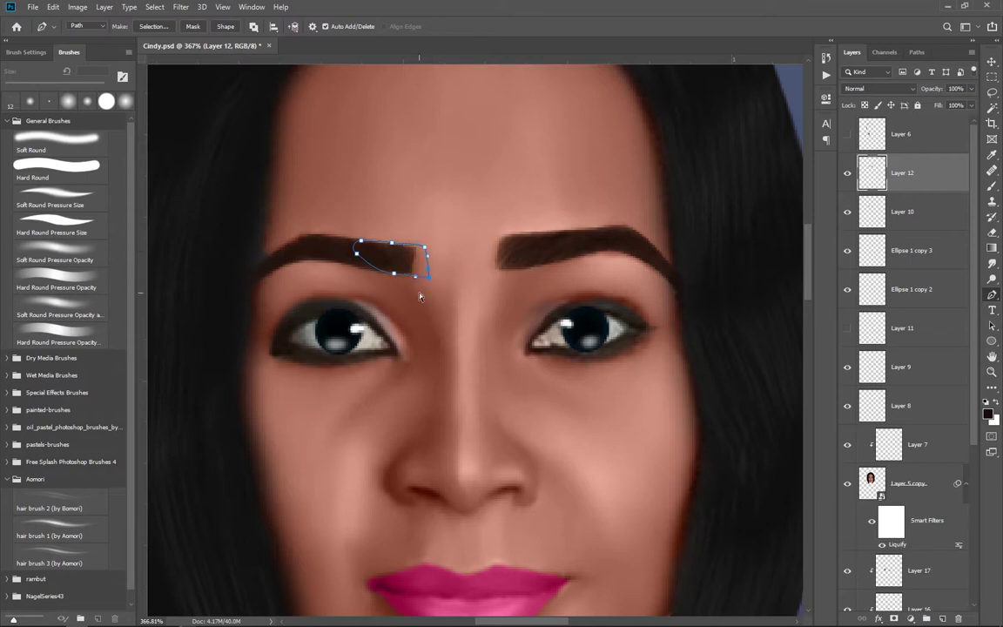
key("ctrl+Return")
key("alt+BackSpace")
key("ctrl+d")
Smooth the left eyebrow's inner end with the brush and recentre on the eyes and nose
key("b")
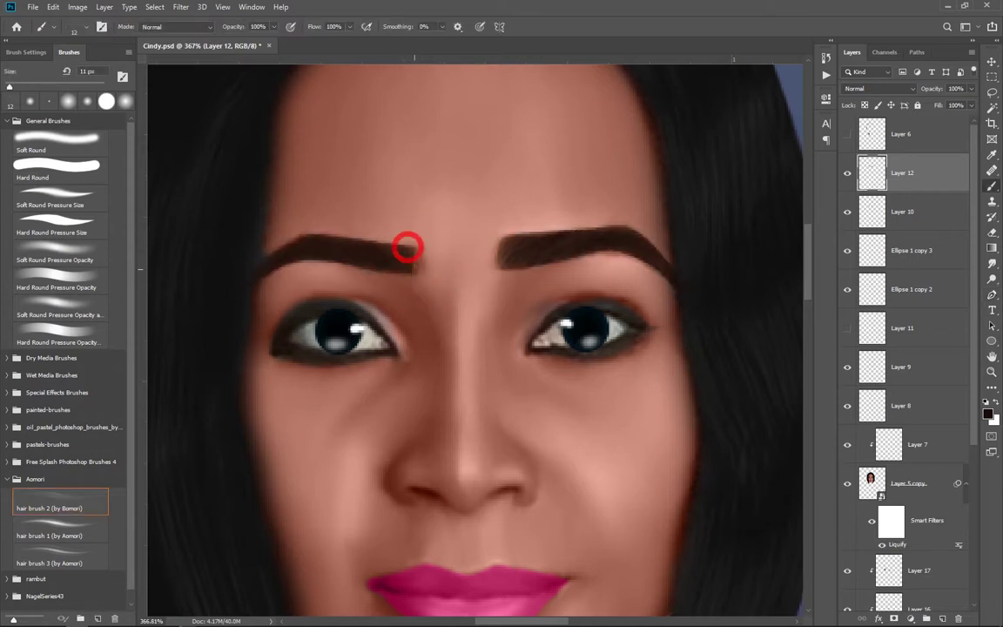
left_click_drag(405, 246, 416, 252)
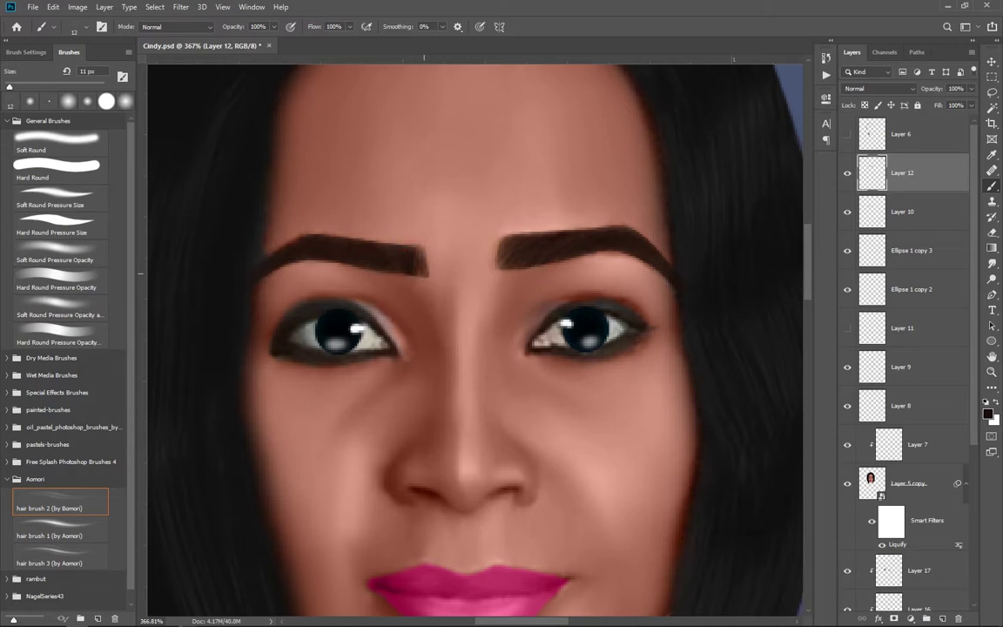
scroll(462, 328, "down", 5)
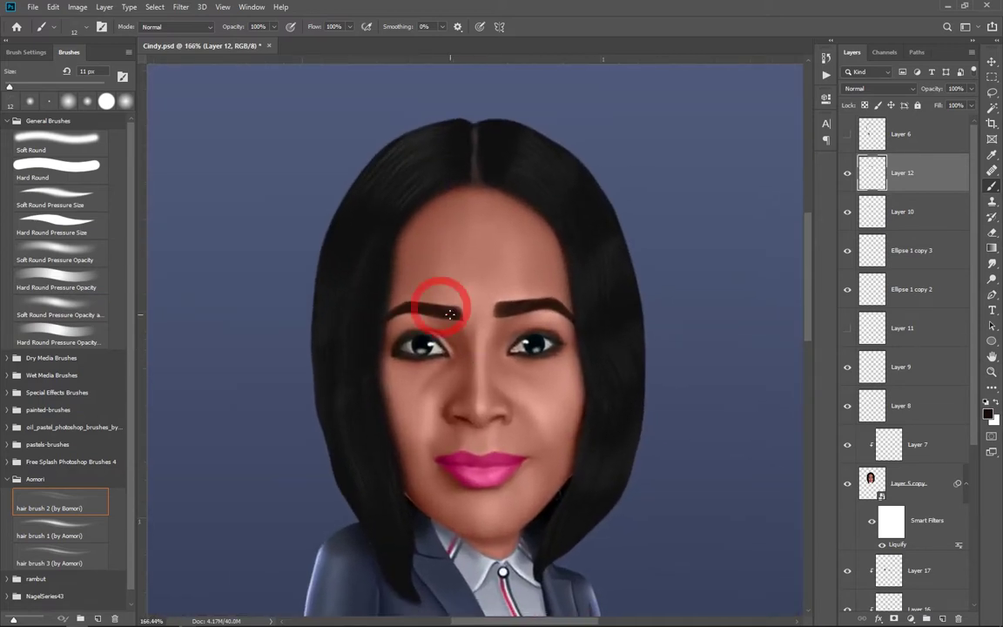
scroll(517, 373, "up", 3)
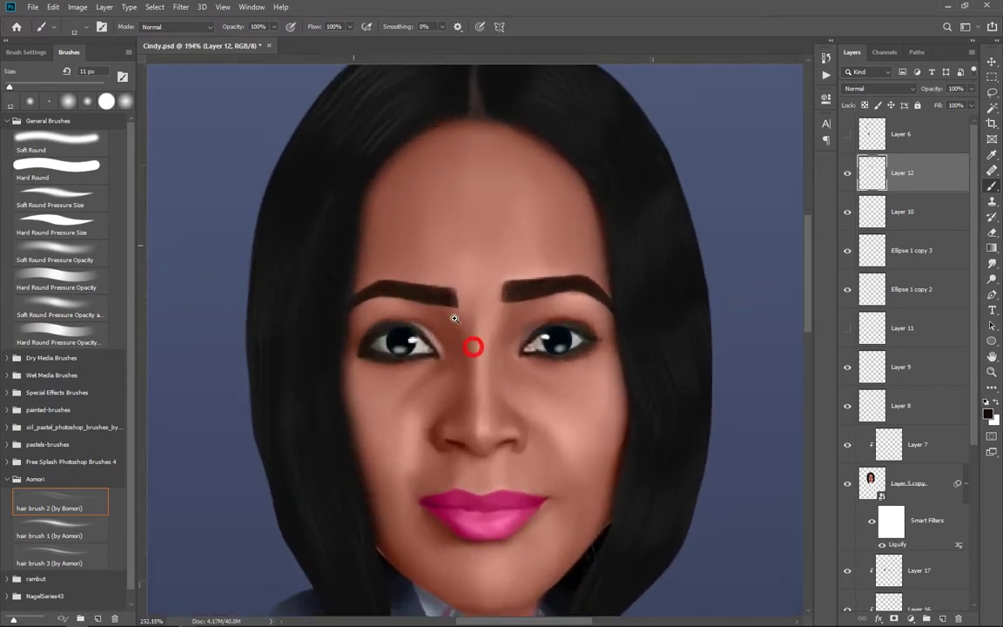
left_click_drag(477, 336, 456, 333)
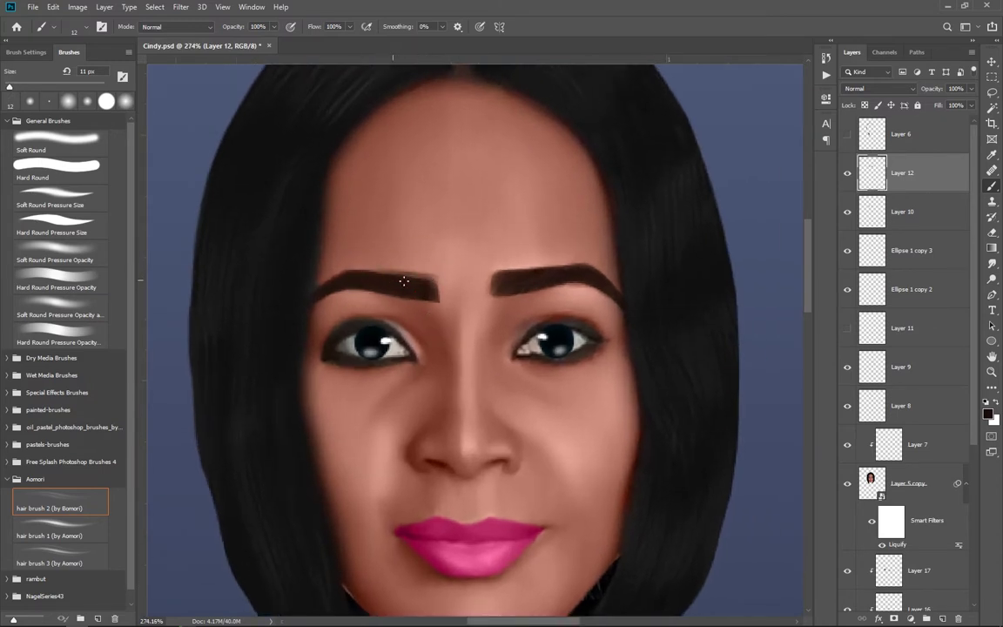
Shrink the brush to 9 px and zoom the view to 143%
key("bracketleft")
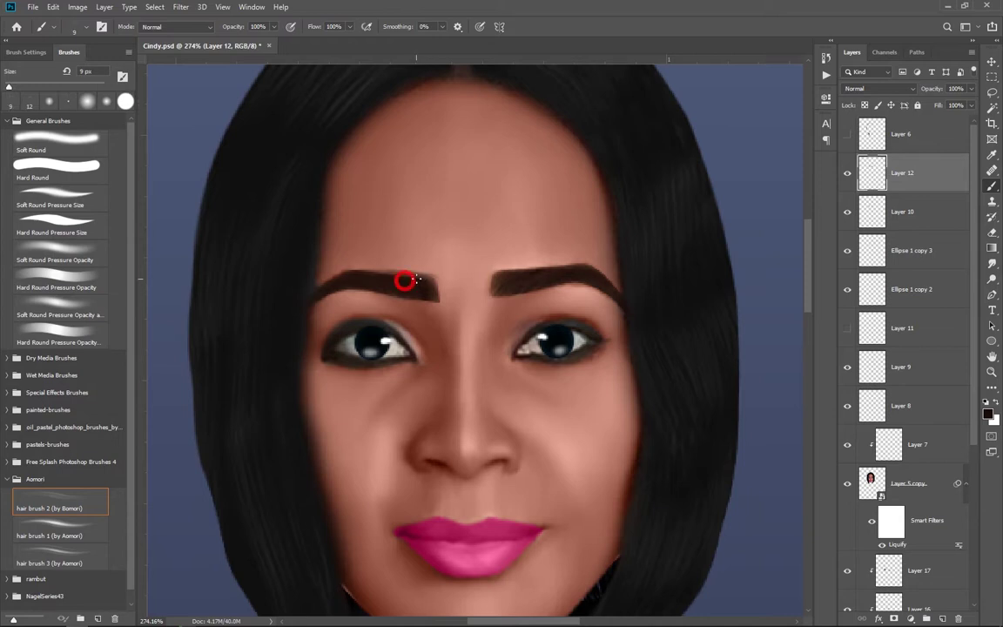
scroll(414, 297, "down", 2)
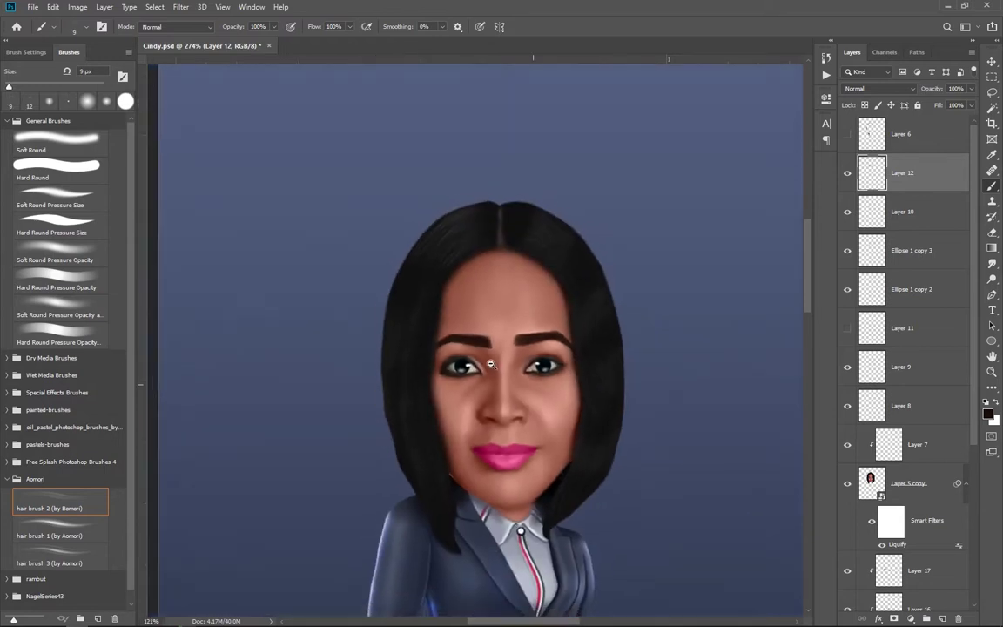
scroll(470, 366, "down", 1)
scroll(465, 370, "down", 1)
scroll(460, 375, "down", 1)
scroll(460, 374, "up", 3)
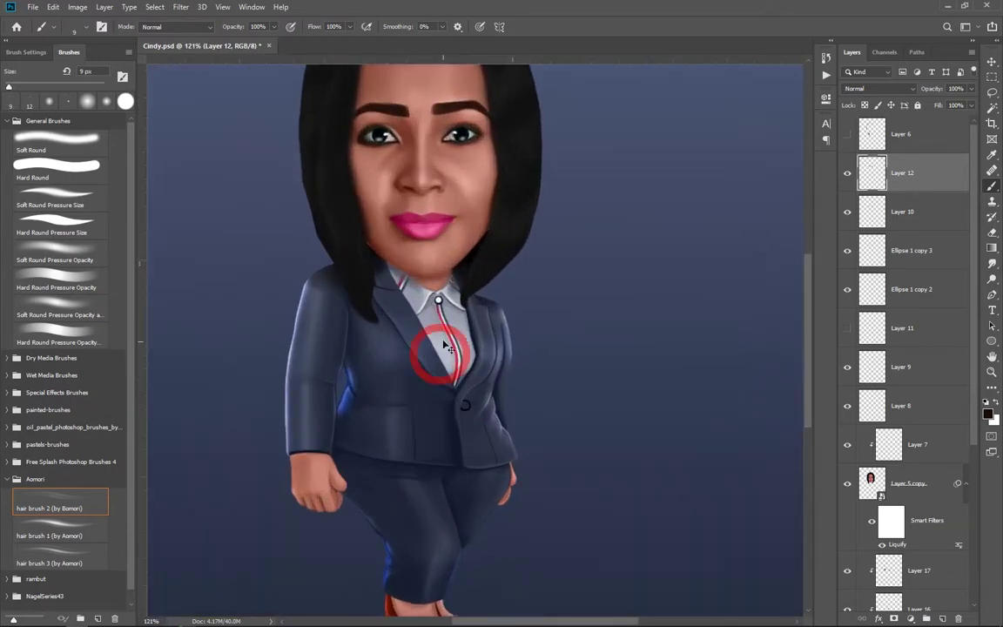
scroll(438, 358, "down", 1)
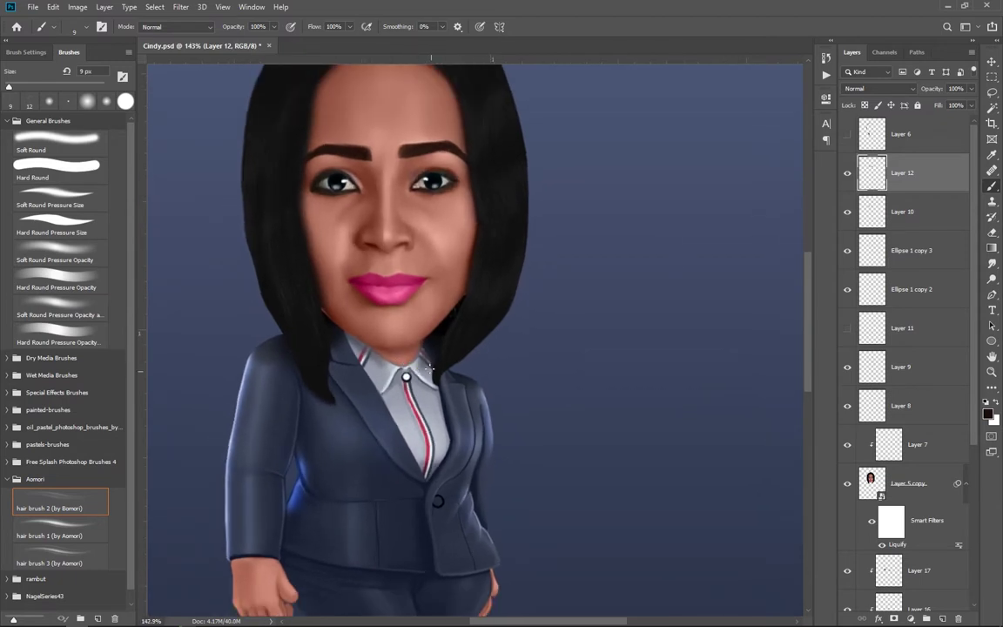
Add a new Overlay-mode layer filled with 50% neutral gray for dodging
key("ctrl+shift+n")
left_click(357, 172)
left_click(339, 324)
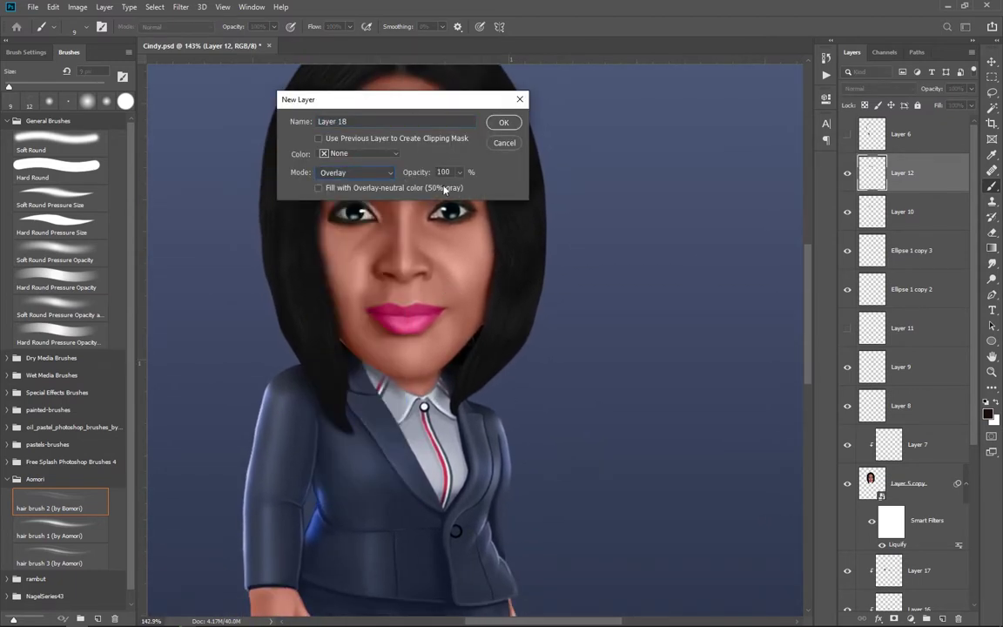
left_click(504, 123)
Group the figure layers down to Layer 5 copy, duplicate the group, and merge Group 3 copy
left_click(928, 226)
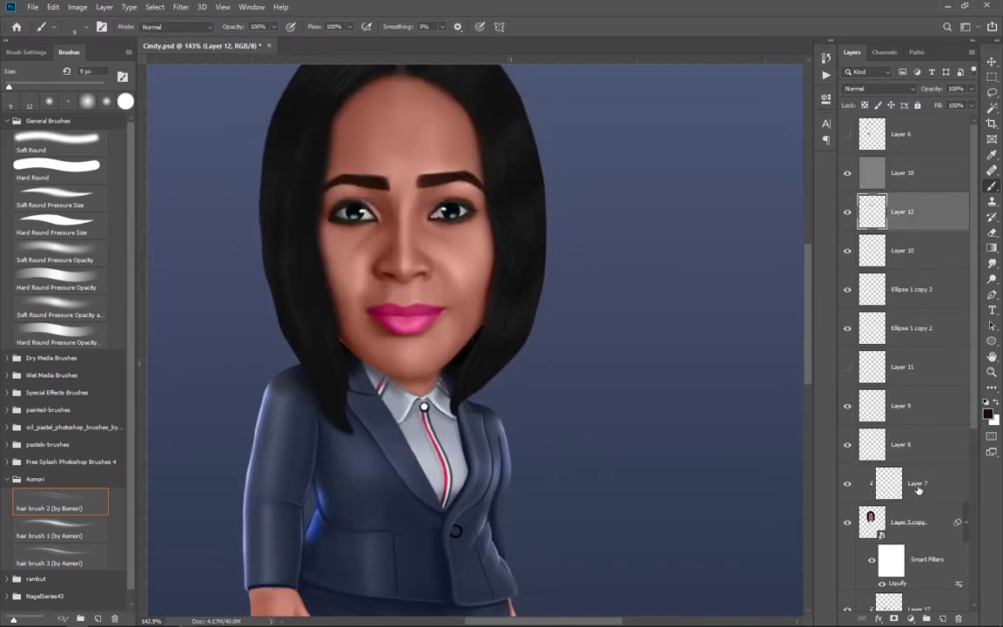
left_click(892, 522, "shift")
key("ctrl+g")
key("ctrl+j")
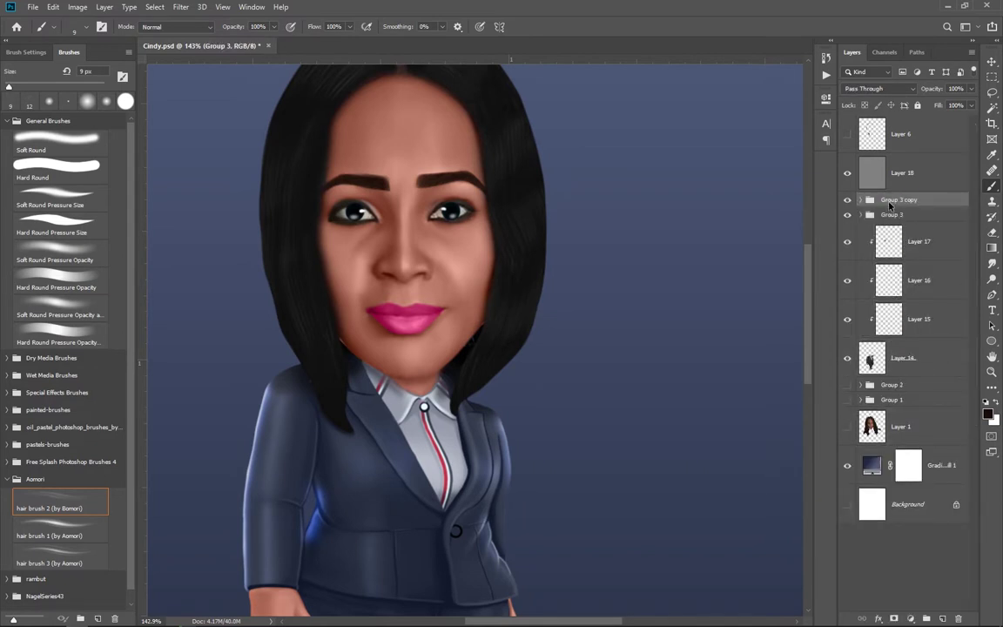
right_click(905, 199)
left_click(740, 548)
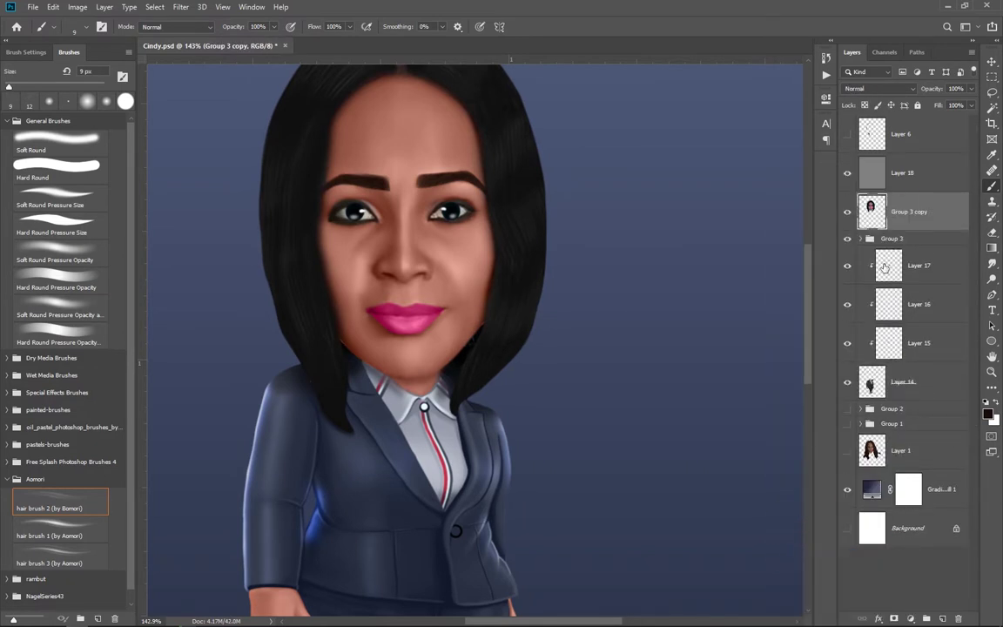
Merge Layers 14–17 into one layer, then make gray Overlay Layer 18 active, zoomed on the face
left_click(918, 381)
left_click(919, 265, "shift")
key("ctrl+e")
left_click(905, 172)
key("ctrl+plus")
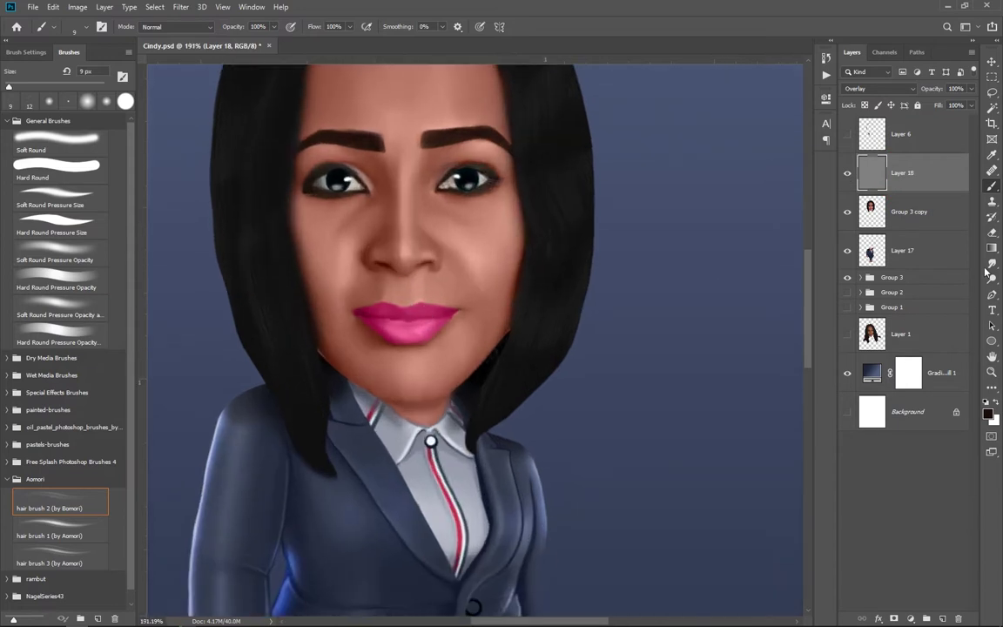
left_click(990, 281)
scroll(425, 298, "up", 1)
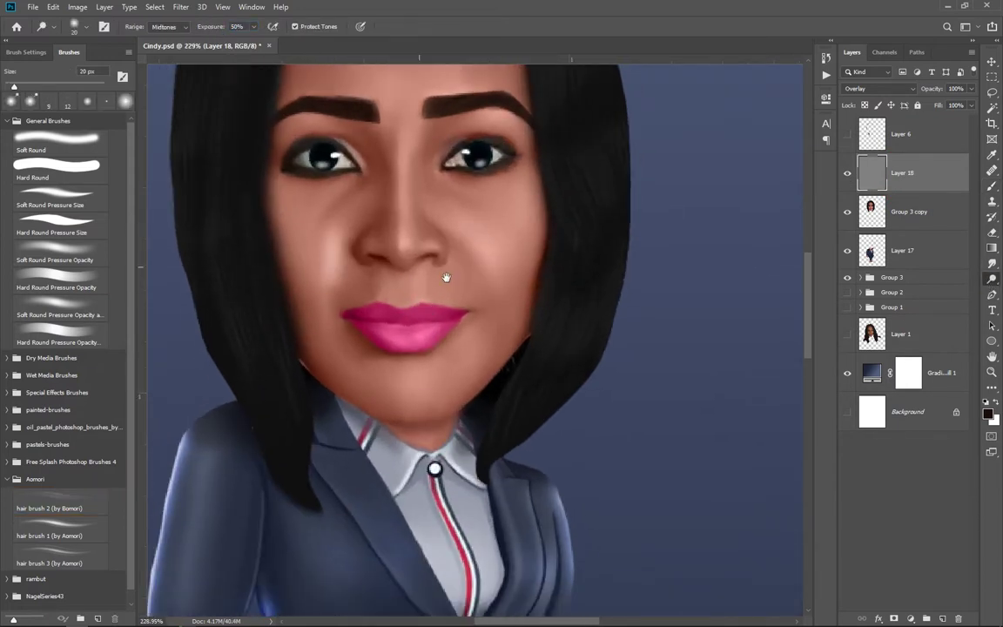
Dodge highlights onto the right cheek, nose tip and forehead with a 10 px brush
left_click_drag(402, 250, 368, 295)
key("bracketleft")
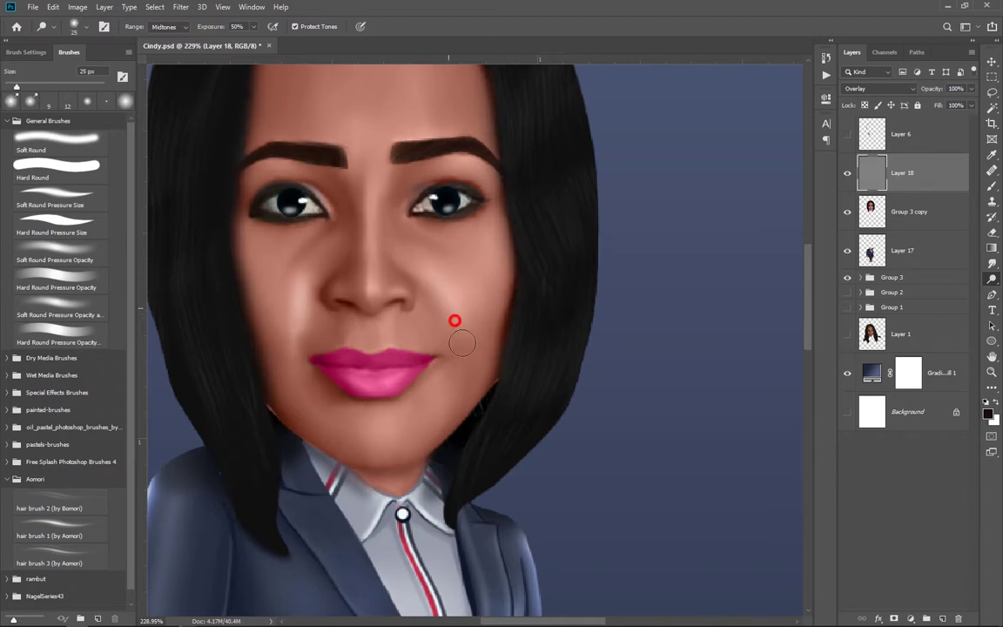
left_click_drag(455, 319, 479, 269)
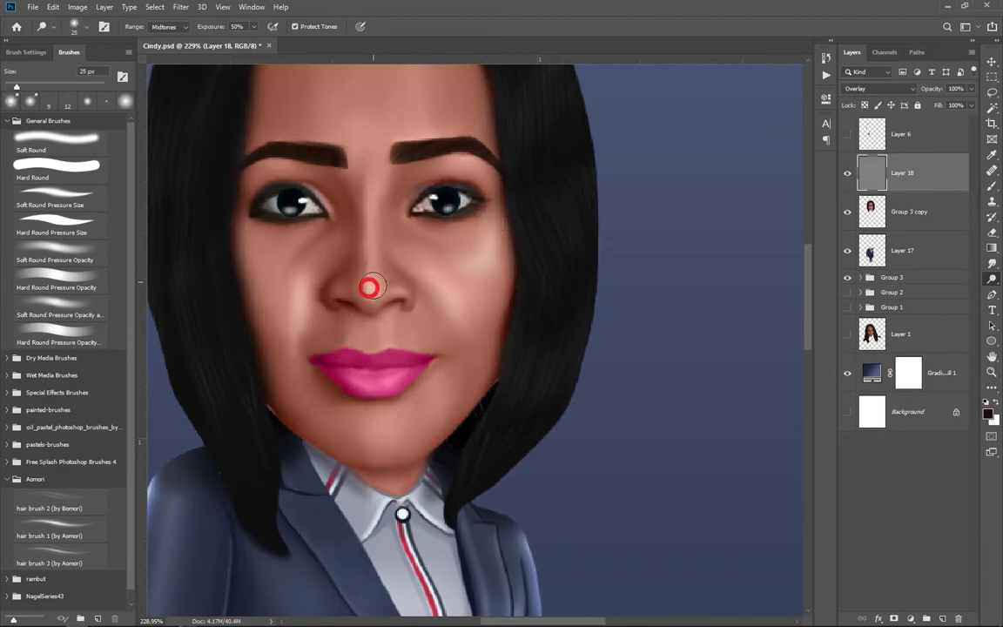
left_click_drag(339, 187, 330, 237)
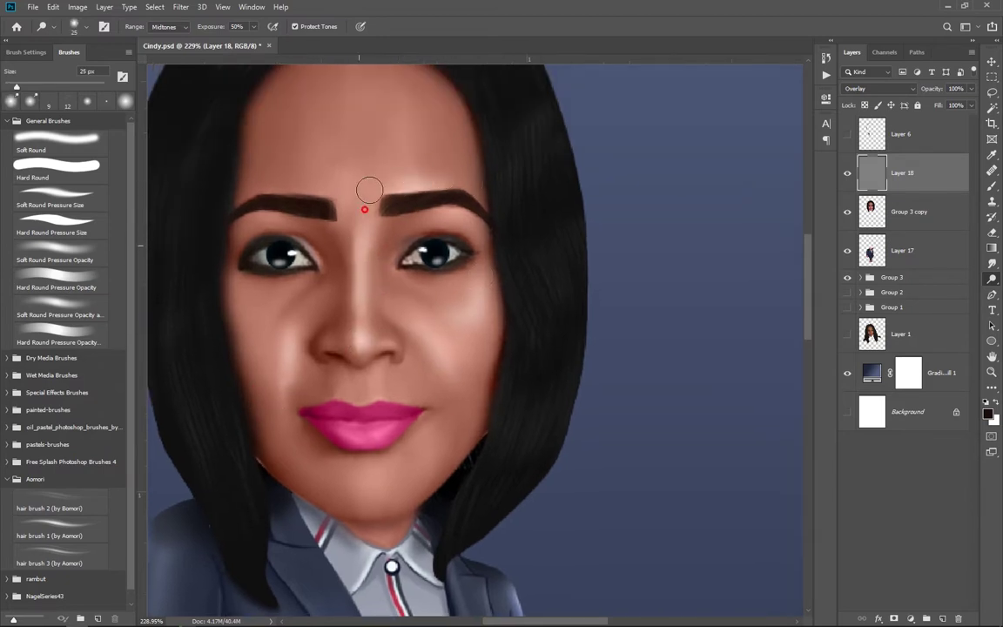
left_click_drag(364, 189, 404, 199)
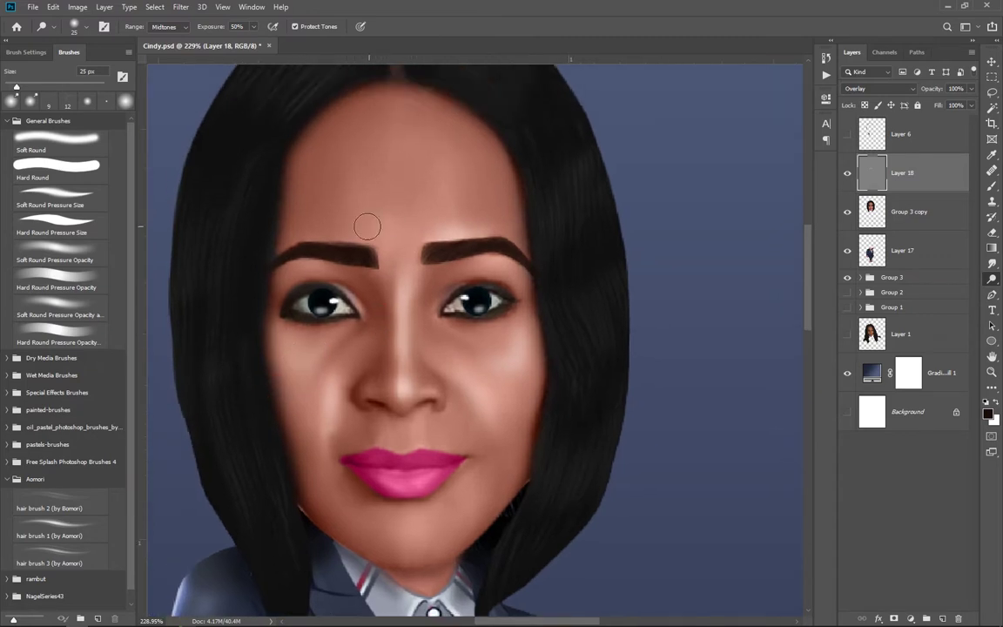
left_click(361, 222)
Dodge fine highlights on the upper lip and lip edge with a 3 px brush
left_click_drag(406, 540, 364, 424)
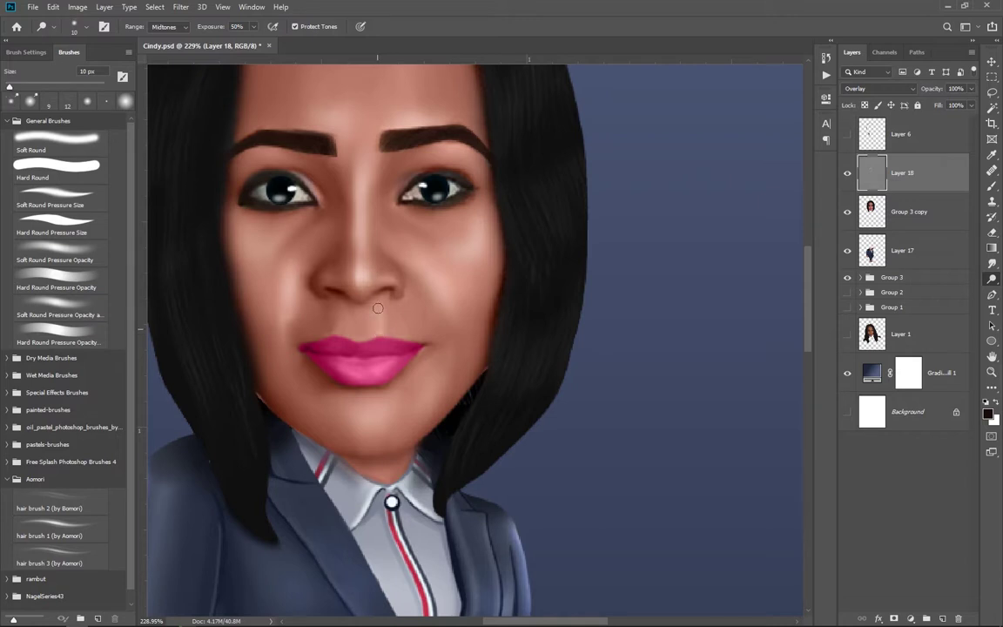
scroll(342, 335, "down", 4)
scroll(341, 340, "up", 4)
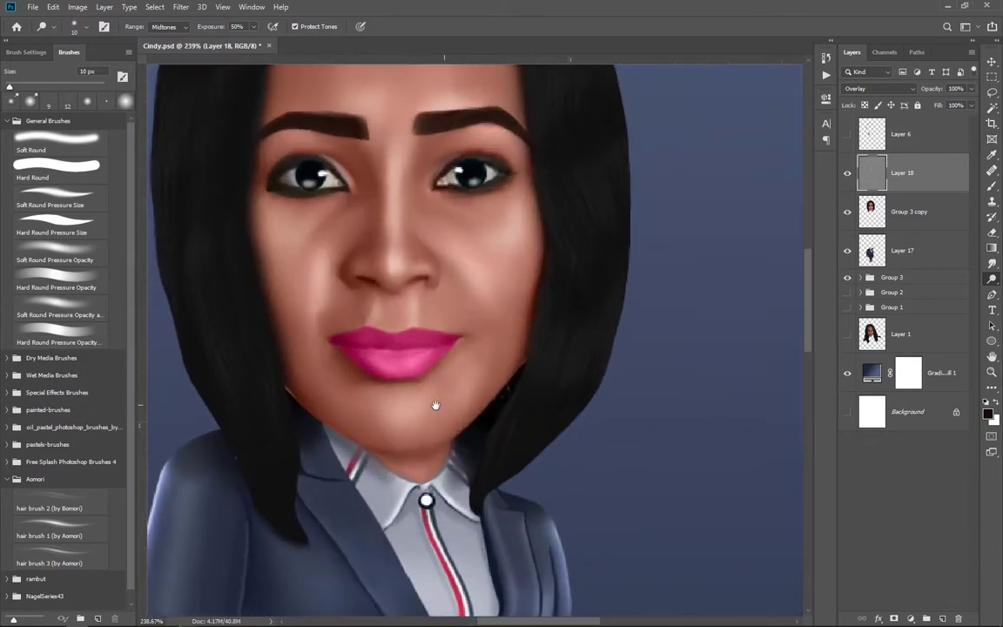
scroll(340, 343, "up", 1)
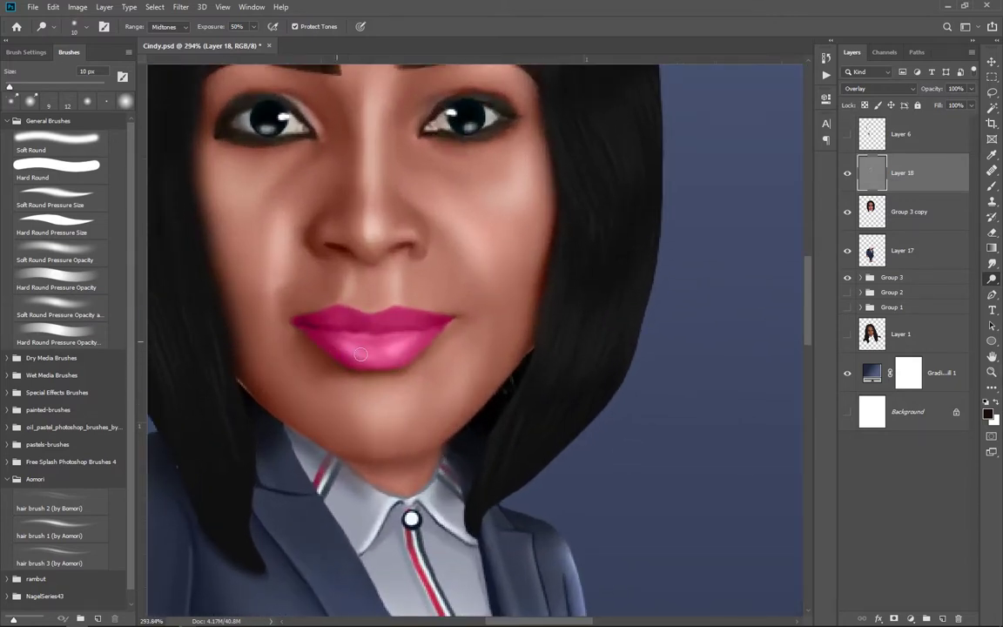
left_click(336, 318)
scroll(427, 322, "down", 4)
scroll(463, 409, "up", 2)
scroll(412, 355, "up", 1)
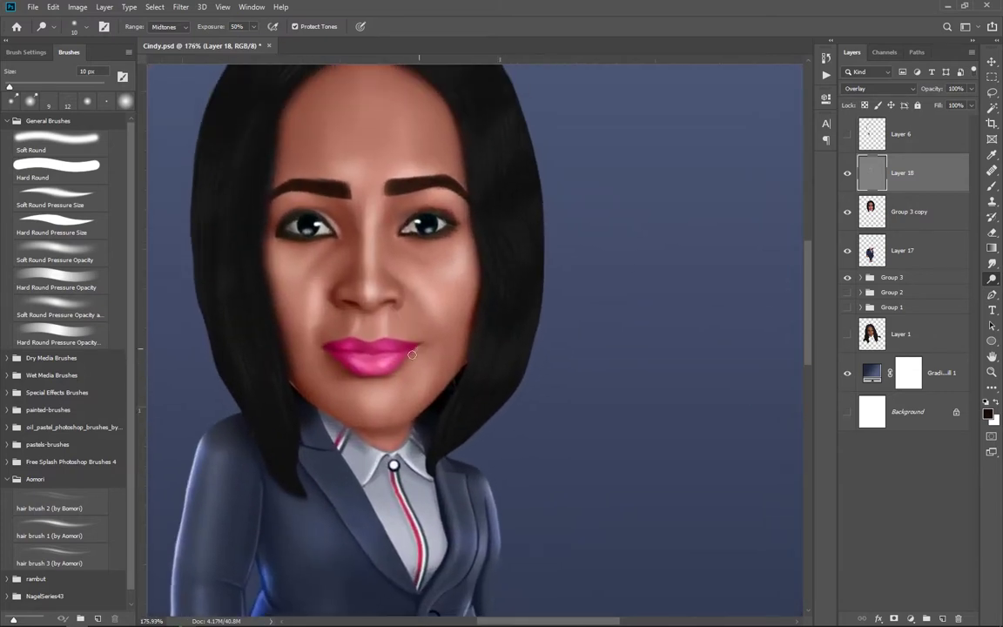
scroll(341, 370, "up", 2)
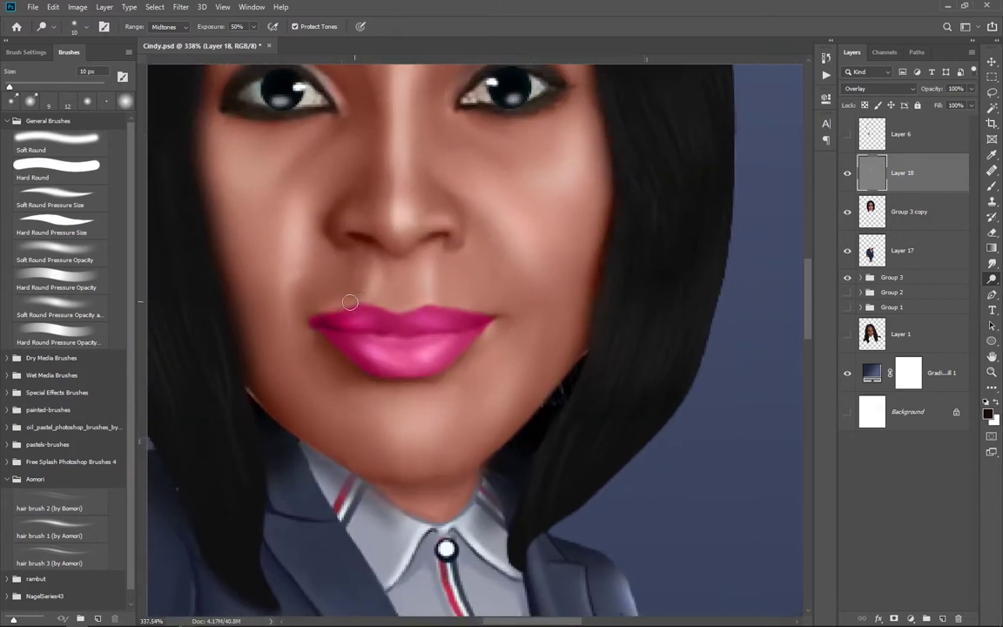
key("bracketleft")
key("bracketleft")
key("bracketleft")
left_click(426, 280)
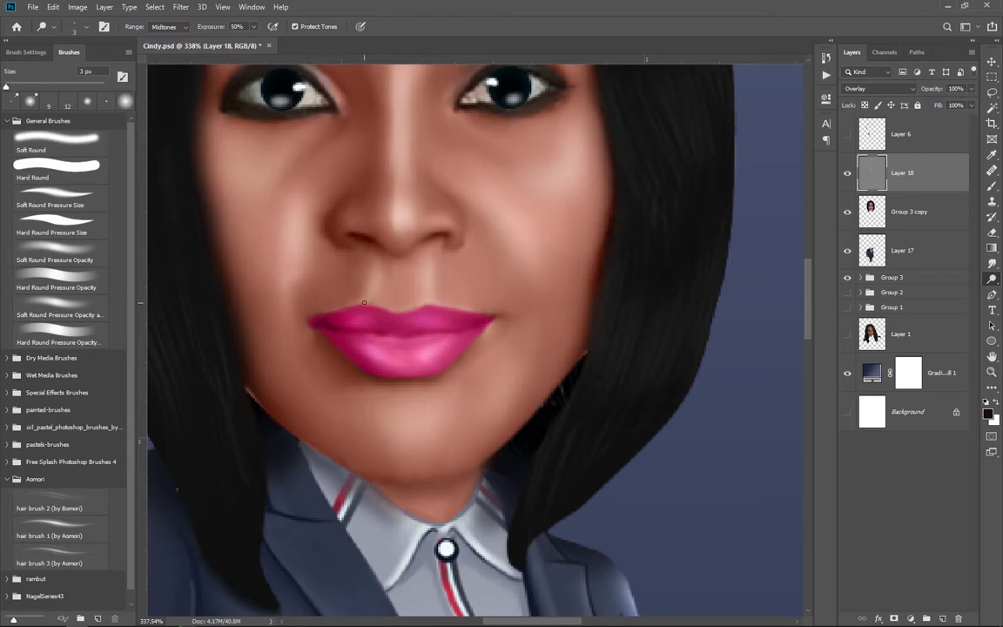
scroll(442, 314, "down", 5)
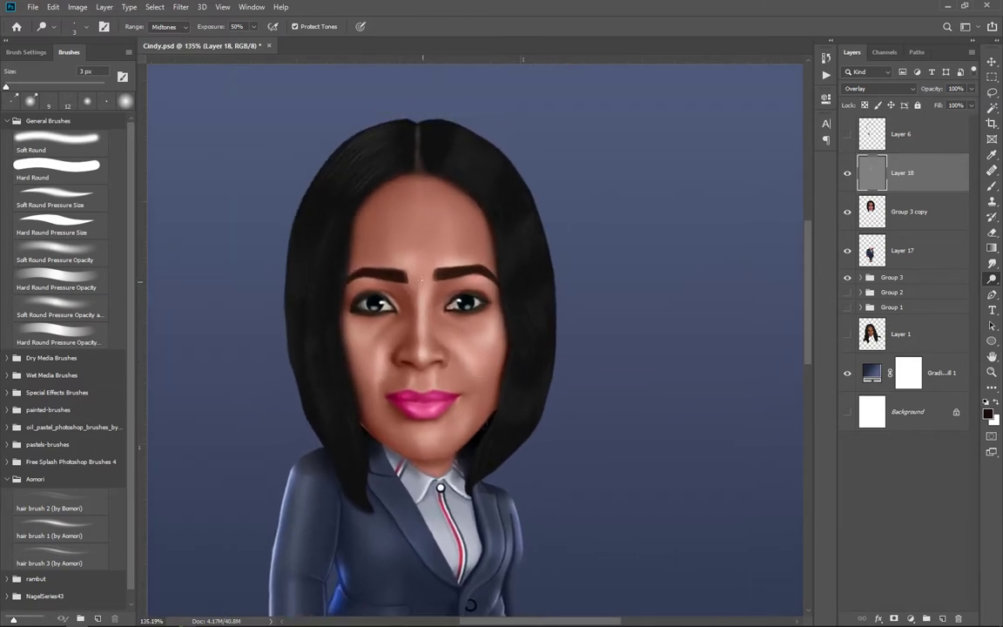
With a larger brush, brighten the forehead and add a soft glow along the right hair edge
key("bracketright")
key("bracketright")
key("bracketright")
left_click(414, 233)
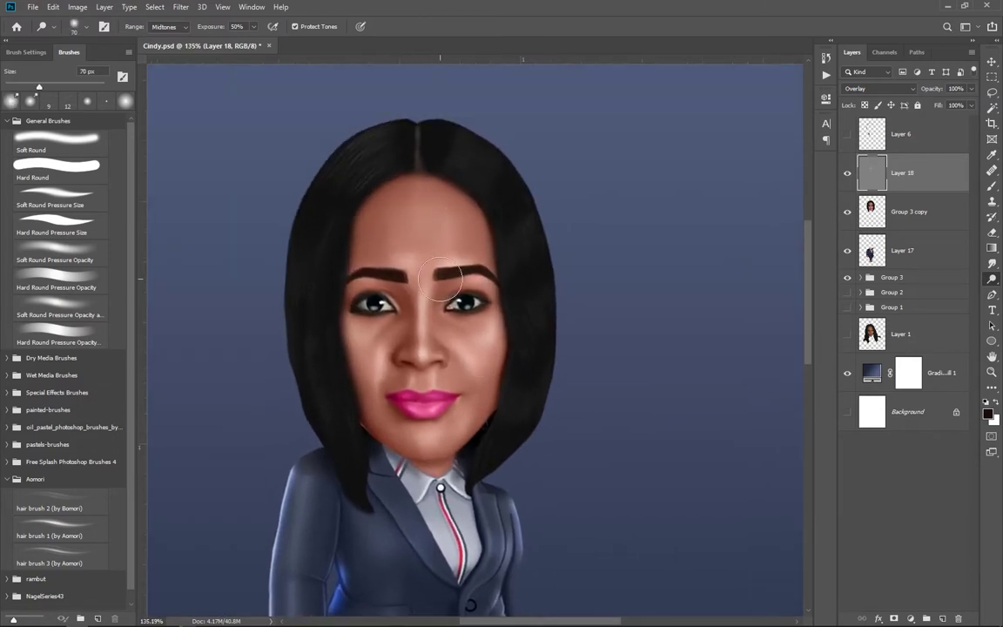
key("bracketright")
left_click_drag(519, 174, 511, 177)
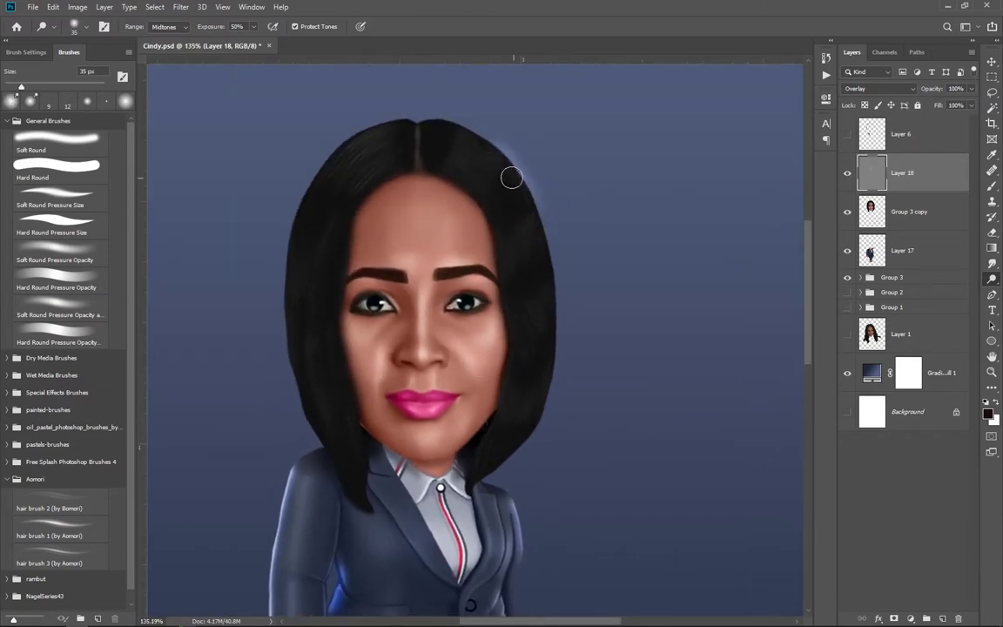
Clip Layer 18 to Group 3 copy and lower its opacity to 31%
left_click(933, 193, "alt")
scroll(537, 346, "down", 4)
scroll(397, 291, "up", 2)
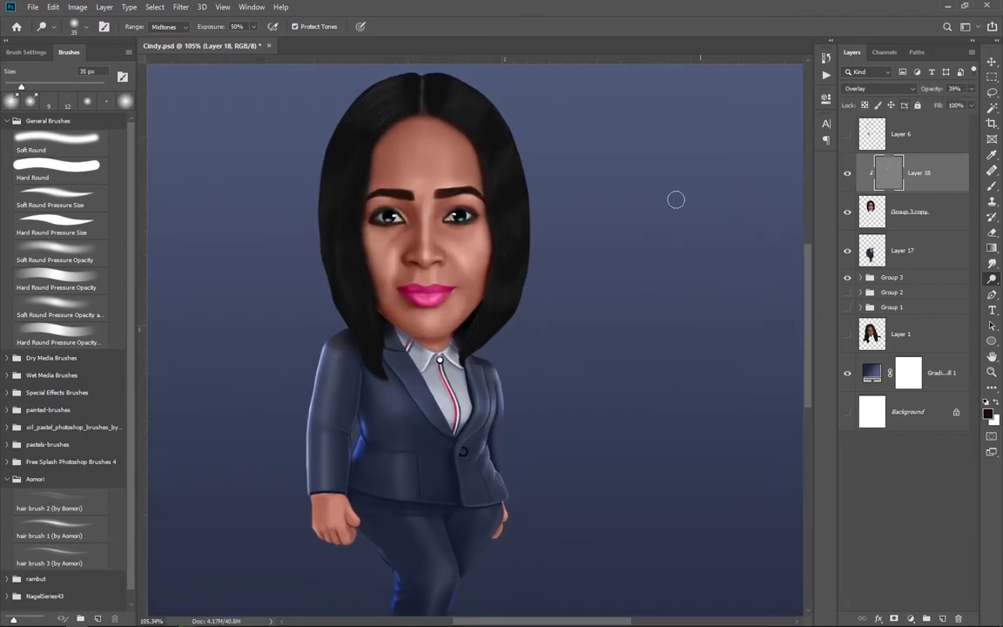
scroll(487, 218, "up", 3)
key("bracketleft")
key("bracketleft")
key("bracketleft")
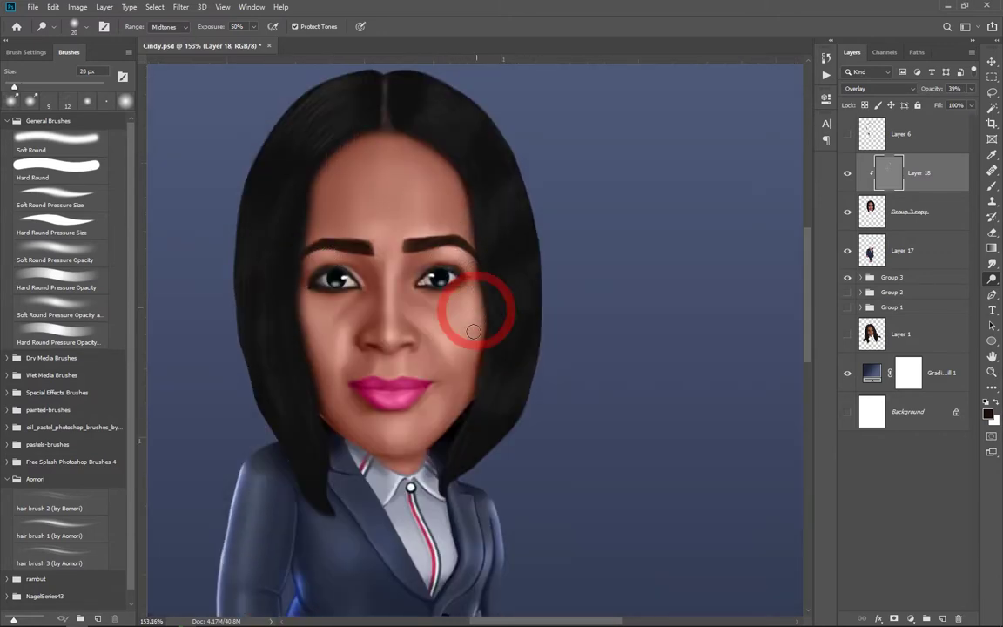
scroll(455, 328, "down", 2)
scroll(455, 328, "down", 2)
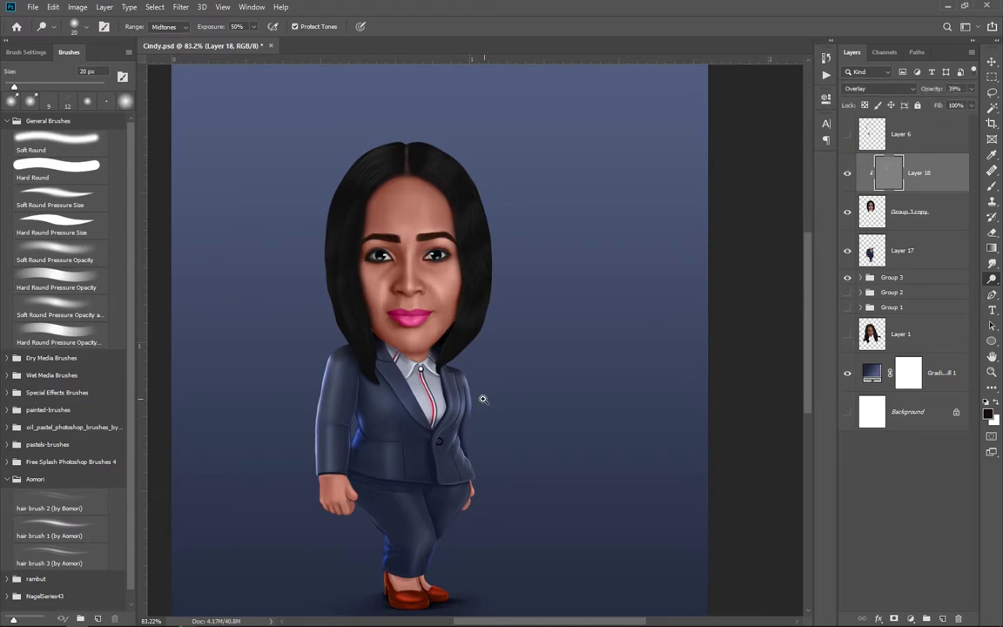
scroll(423, 407, "up", 3)
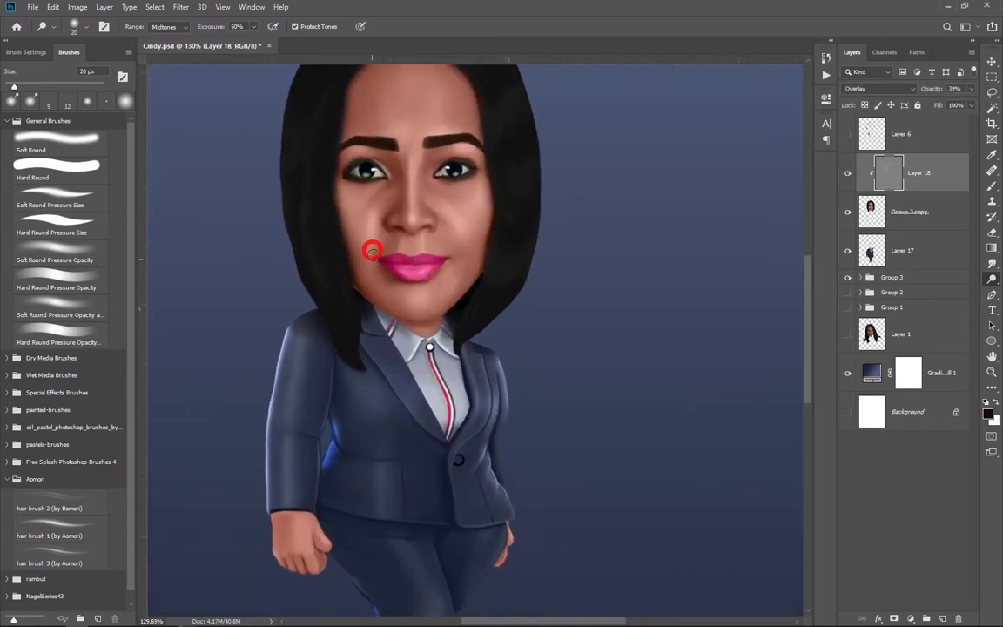
scroll(449, 325, "down", 1)
scroll(449, 325, "down", 1)
scroll(450, 325, "down", 1)
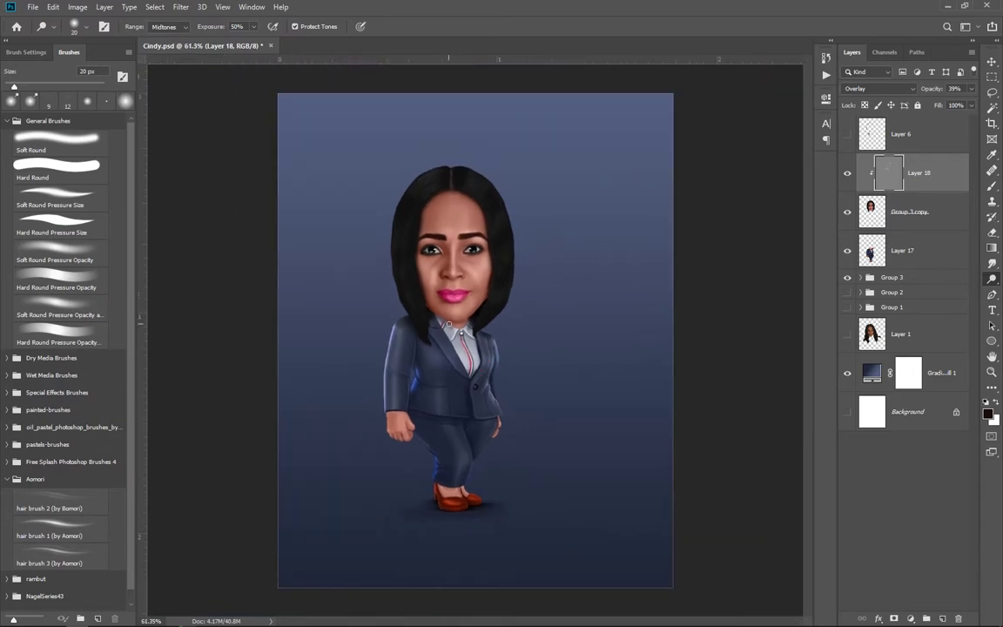
scroll(406, 379, "up", 1)
left_click_drag(940, 89, 929, 90)
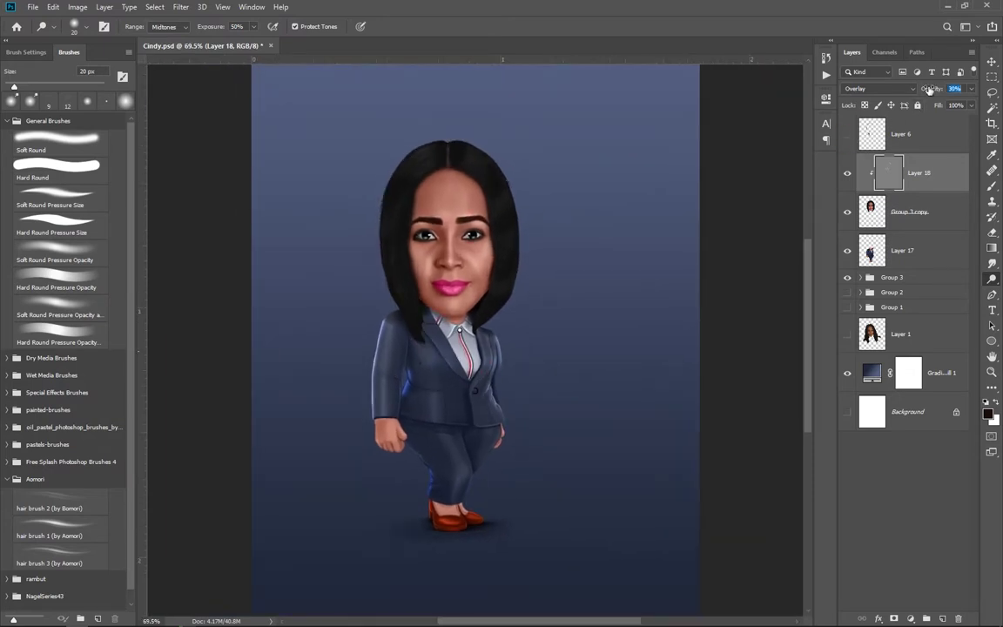
scroll(501, 366, "up", 1)
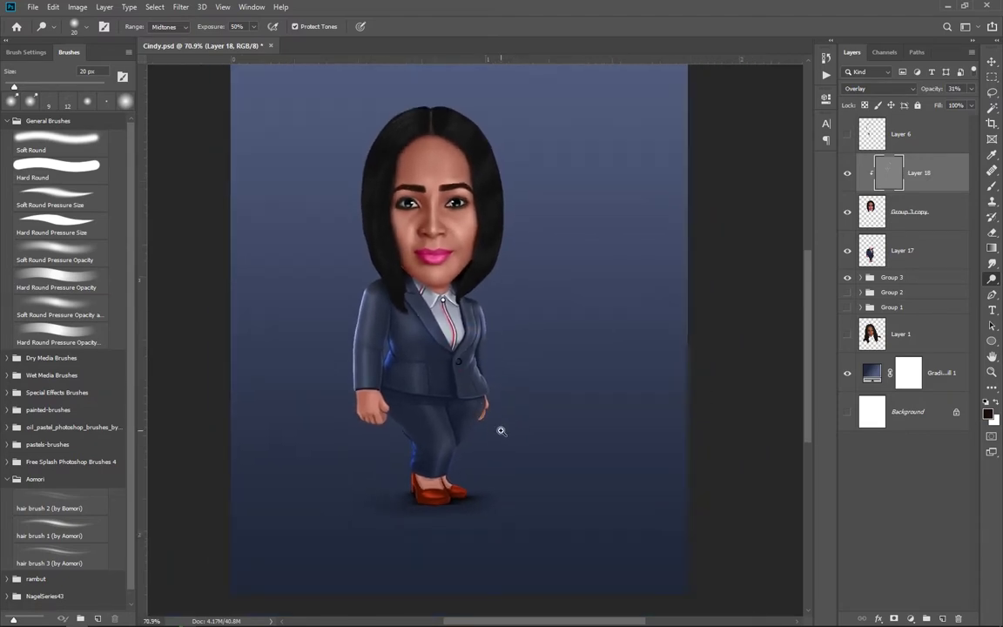
scroll(445, 451, "up", 1)
scroll(445, 451, "up", 3)
Start a pen path along the jacket hem, across the waist to the hip
scroll(436, 442, "up", 1)
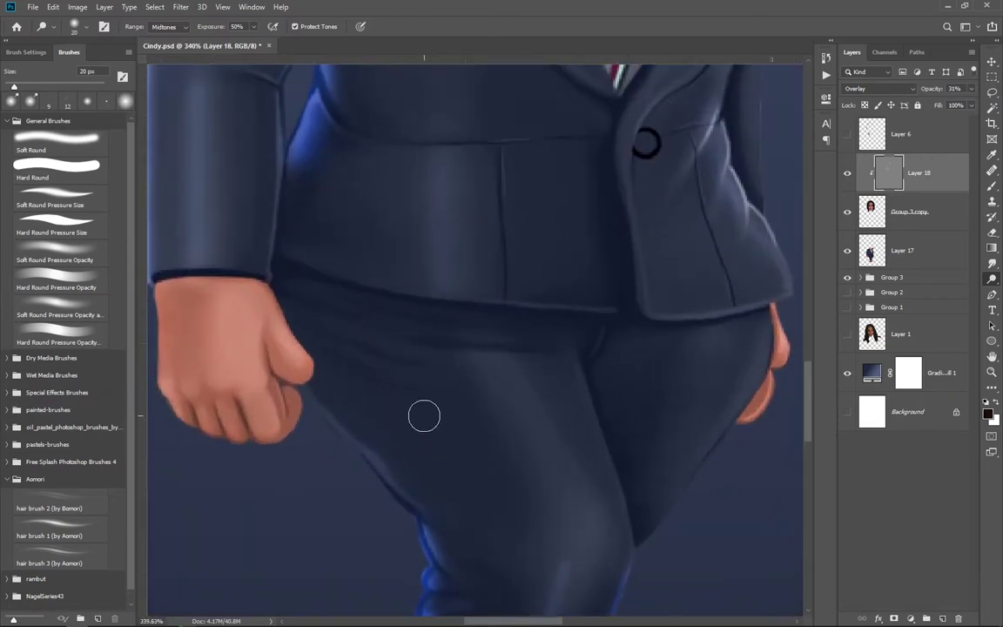
key("p")
left_click(274, 254)
left_click(408, 297)
left_click_drag(419, 302, 430, 300)
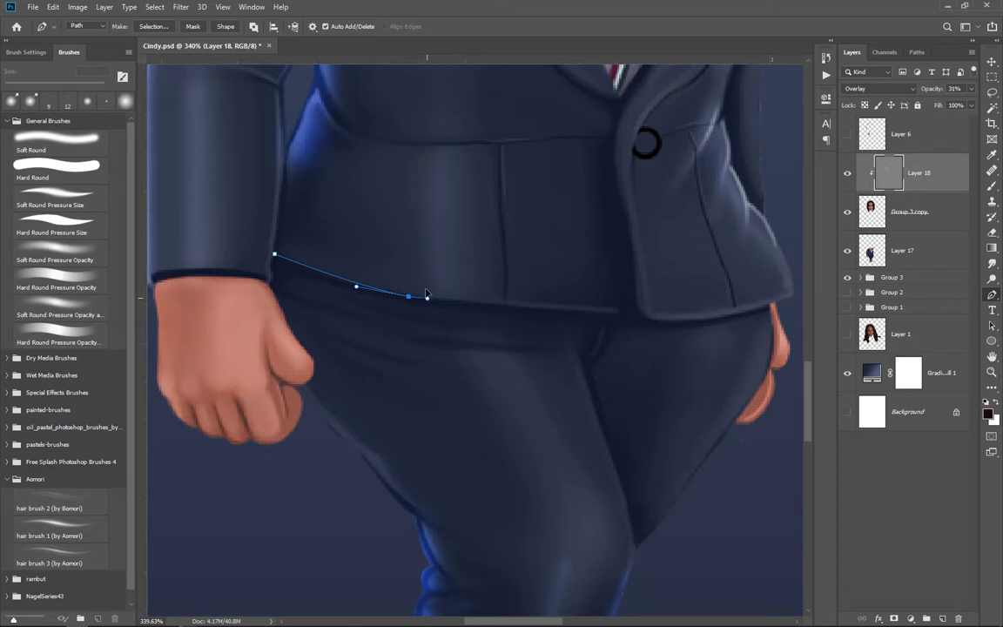
left_click_drag(620, 313, 643, 318)
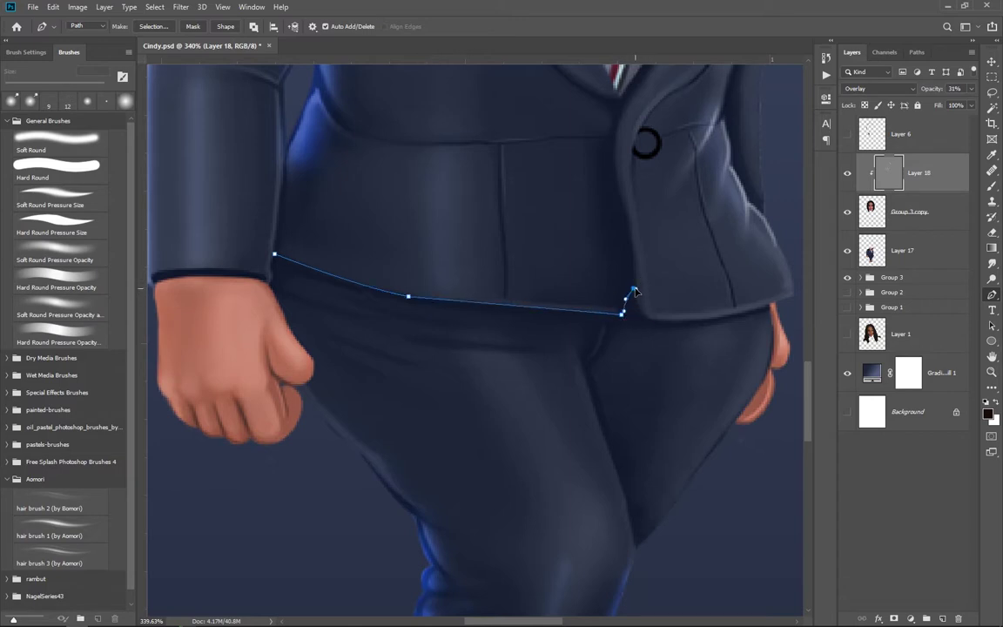
left_click_drag(770, 306, 748, 288)
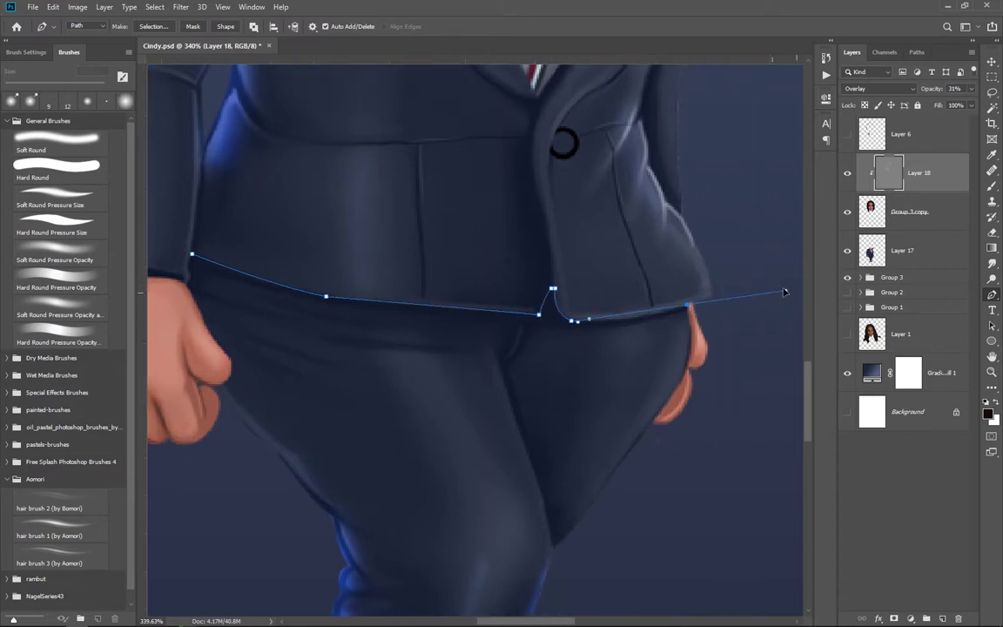
Continue the path down the right hip and leg to the ankle and trouser hem
scroll(613, 391, "down", 3)
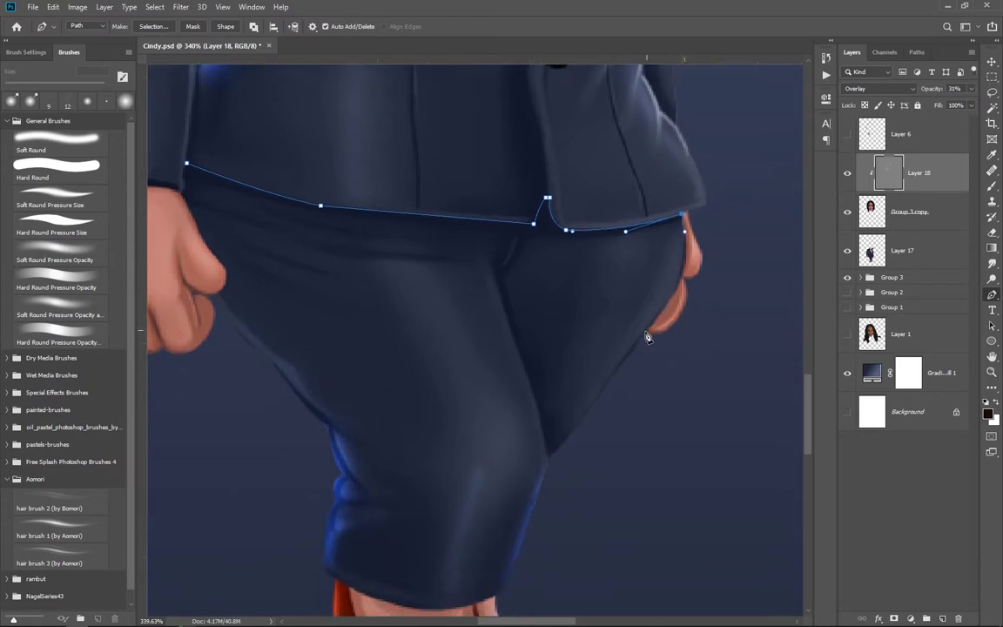
left_click_drag(647, 331, 598, 385)
scroll(568, 376, "down", 3)
left_click_drag(562, 367, 562, 381)
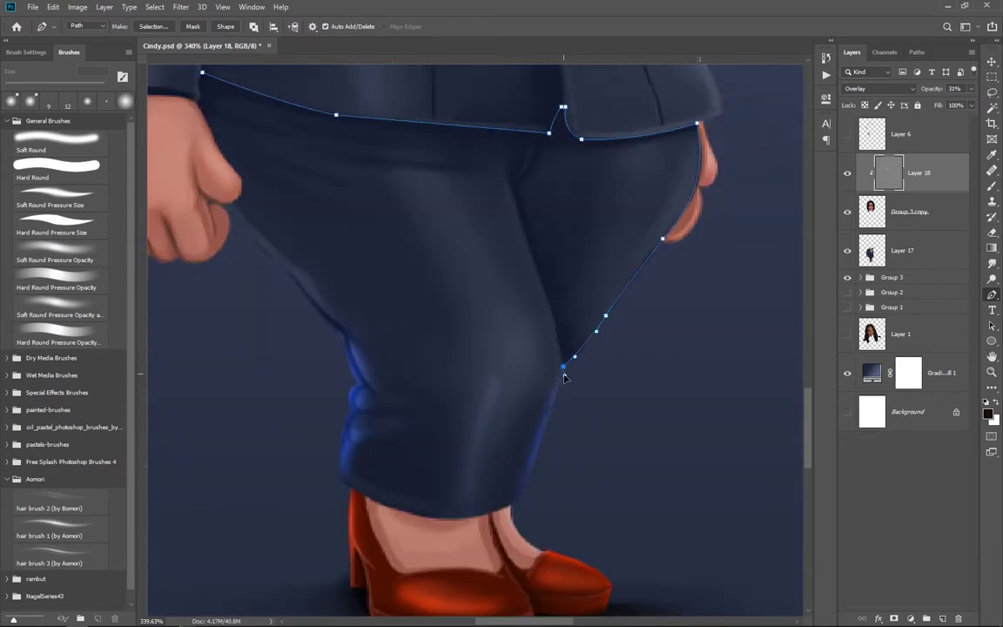
left_click_drag(526, 481, 522, 495)
left_click(348, 484)
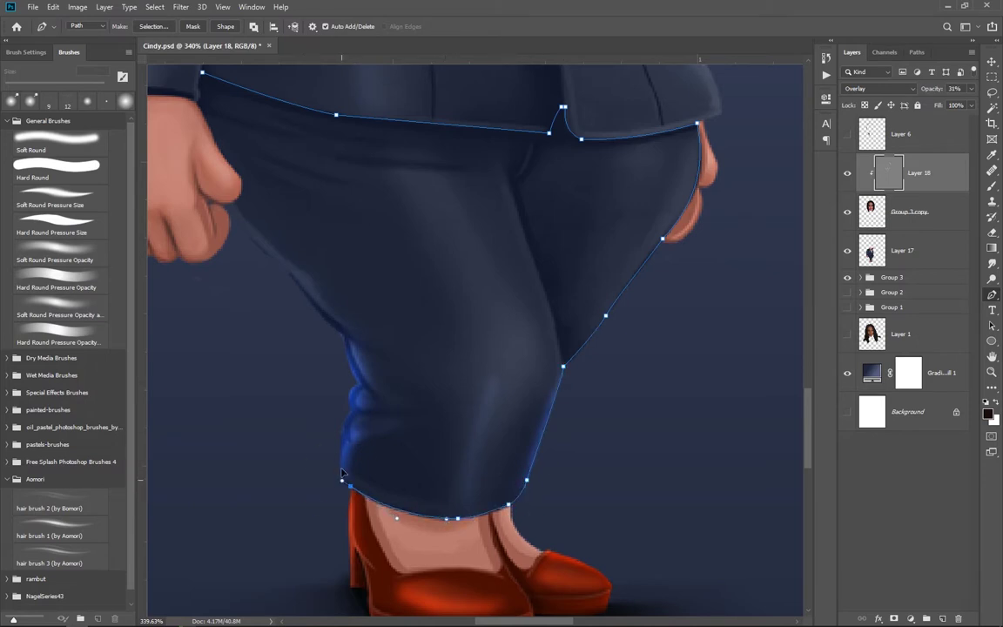
Trace up the left trouser edge and close the outline near the hand
left_click(354, 409)
left_click(358, 383)
left_click_drag(349, 360, 376, 387)
left_click(310, 310)
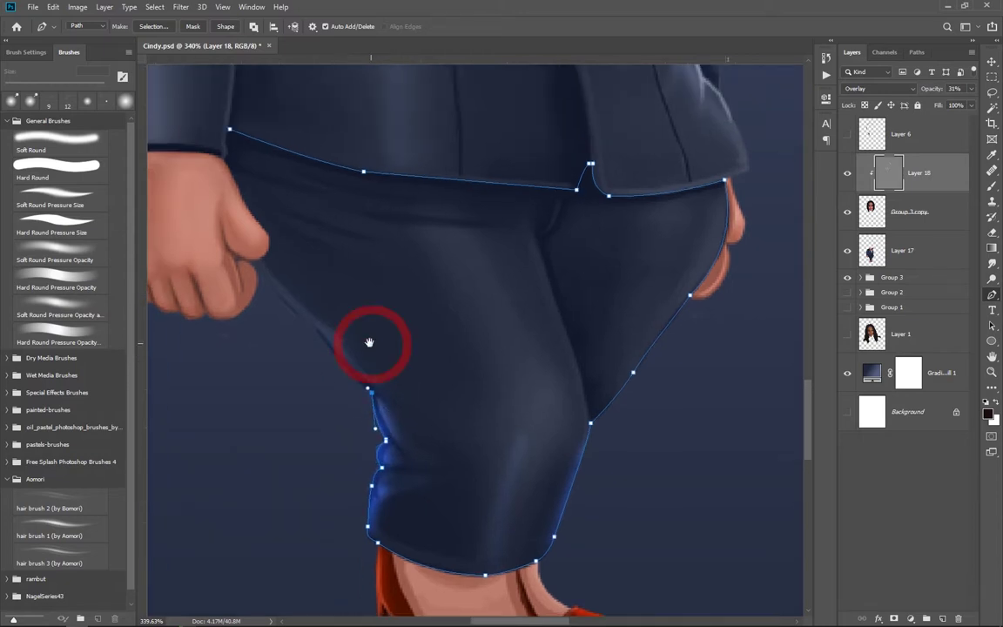
left_click(312, 324)
left_click_drag(312, 324, 291, 311)
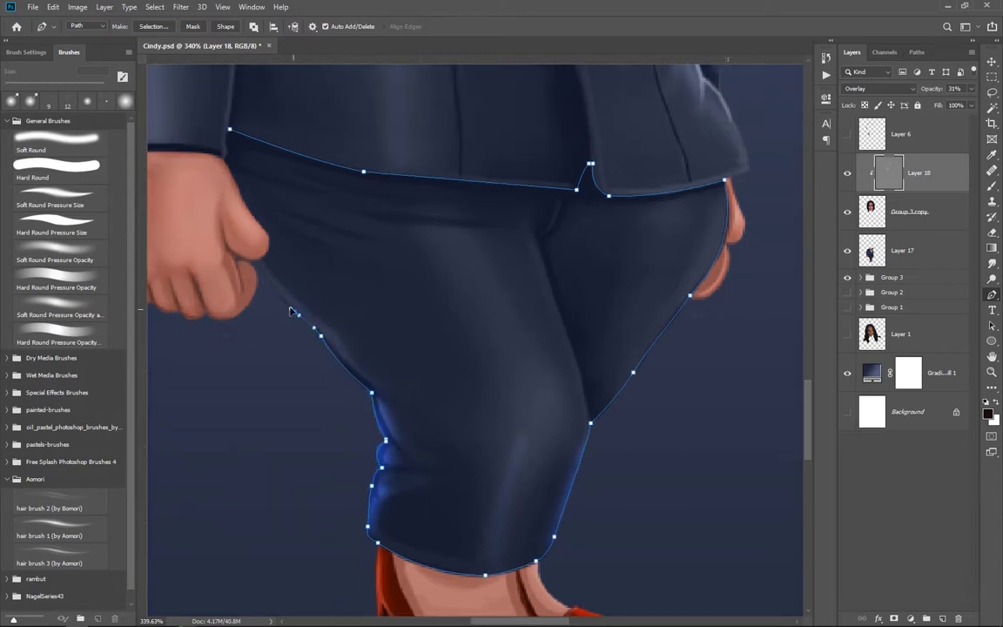
left_click(252, 259)
left_click(267, 219)
Select Layer 17, duplicate it, then delete the duplicate again
scroll(502, 366, "down", 5)
left_click(905, 252)
key("ctrl+j")
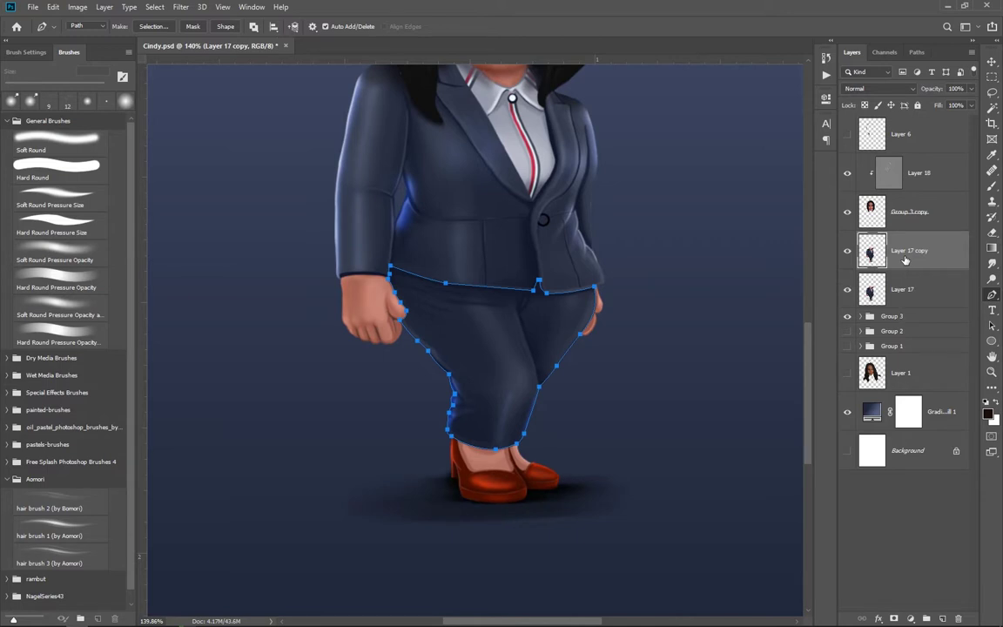
key("Delete")
Convert the trouser path to a selection and fill it on a new layer
right_click(480, 318)
left_click(523, 387)
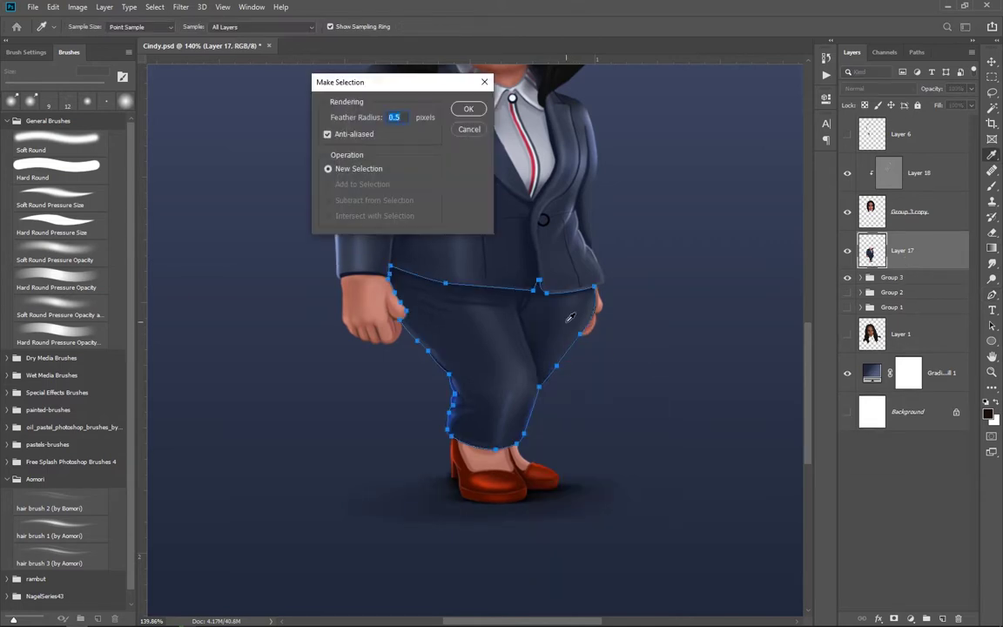
key("Return")
key("ctrl+j")
key("v")
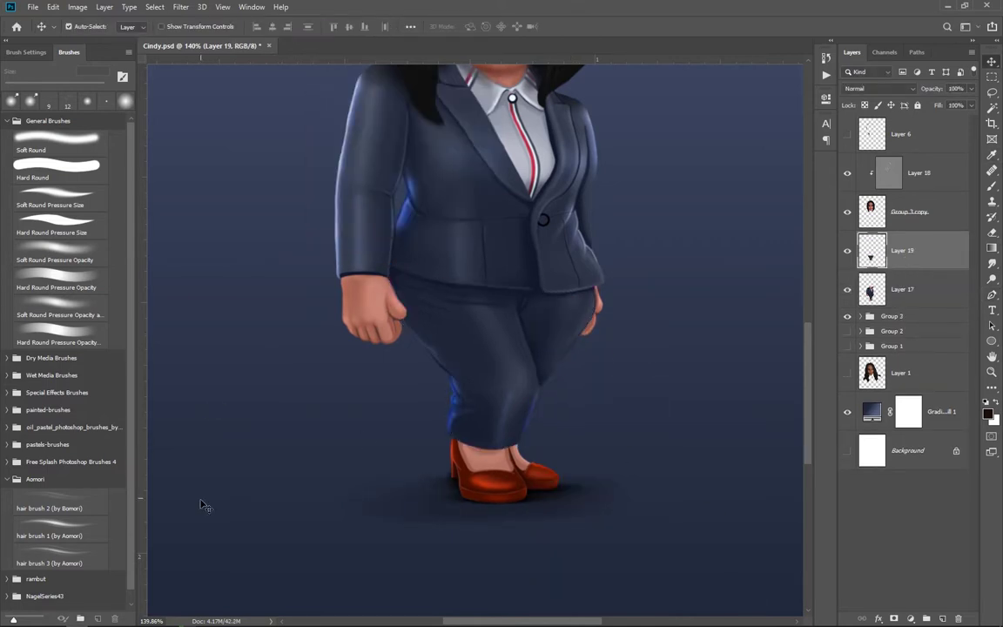
Place the denim texture from the MACTOON drive's Textures folder into the document
key("super+e")
left_click(366, 184)
double_click(520, 215)
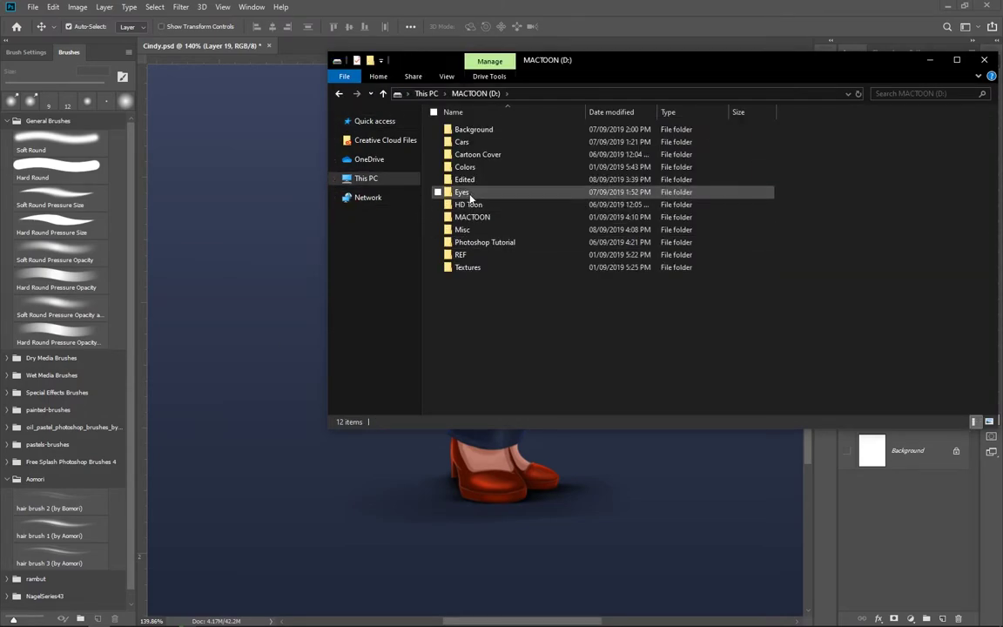
double_click(452, 264)
left_click_drag(624, 60, 472, 77)
left_click(477, 473)
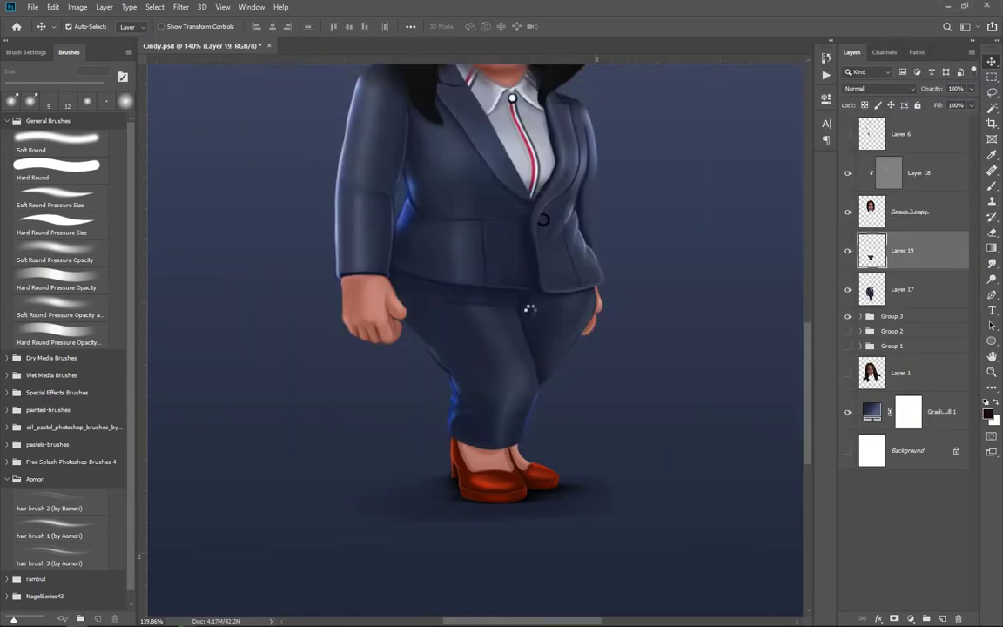
left_click_drag(540, 292, 540, 292)
Scale the denim texture over the trousers and clip it to the trouser layer
scroll(539, 292, "down", 5)
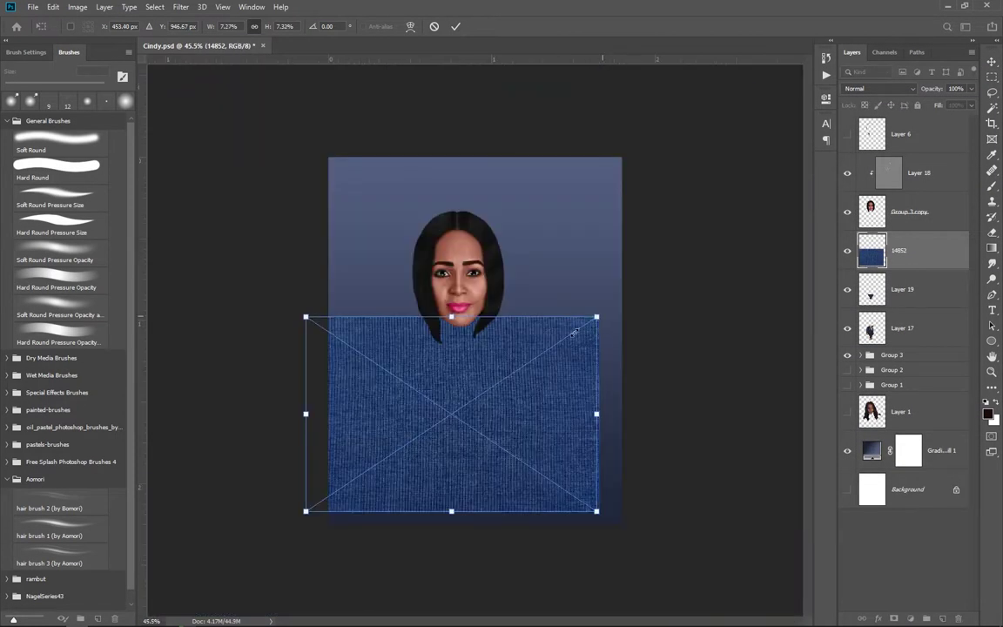
left_click_drag(597, 313, 526, 364)
key("Return")
scroll(470, 423, "up", 5)
scroll(771, 274, "down", 1)
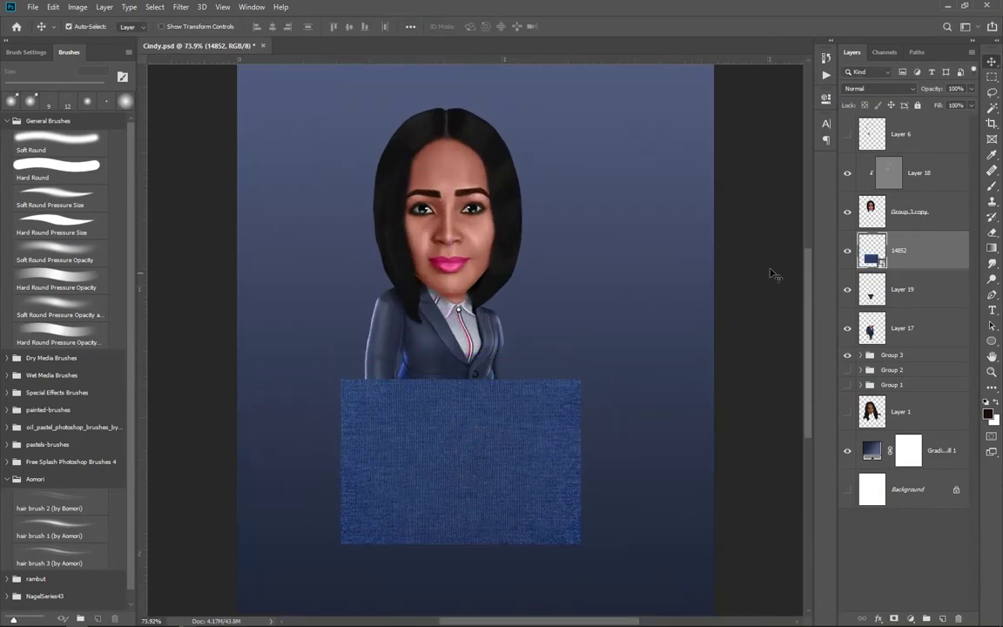
left_click(961, 262, "alt")
left_click_drag(454, 446, 457, 435)
left_click(877, 89)
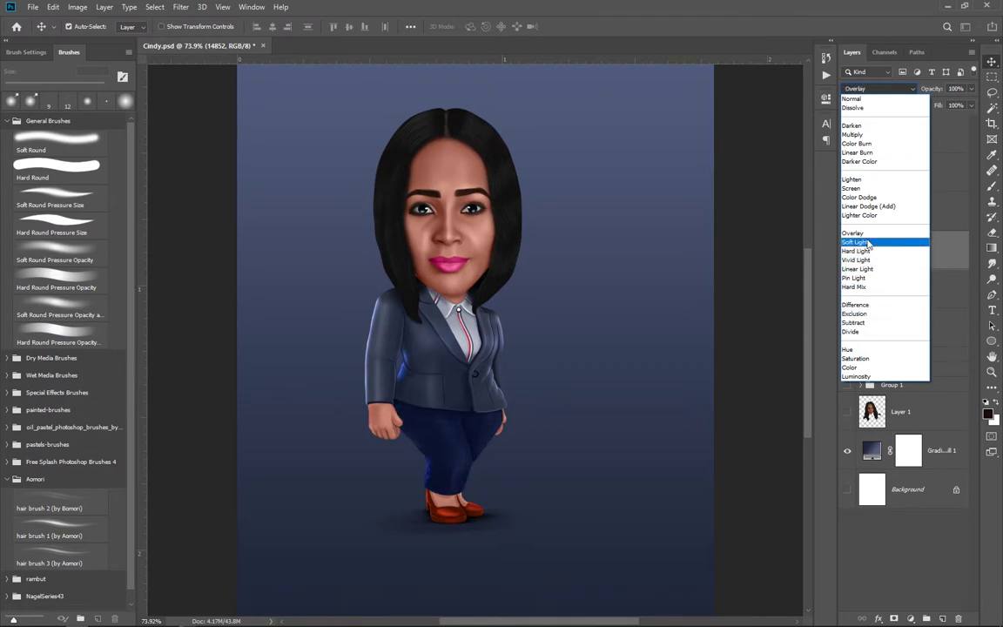
Set the denim to Soft Light at lowered opacity and add a clipped grey Overlay layer
left_click(868, 245)
left_click_drag(943, 90, 933, 99)
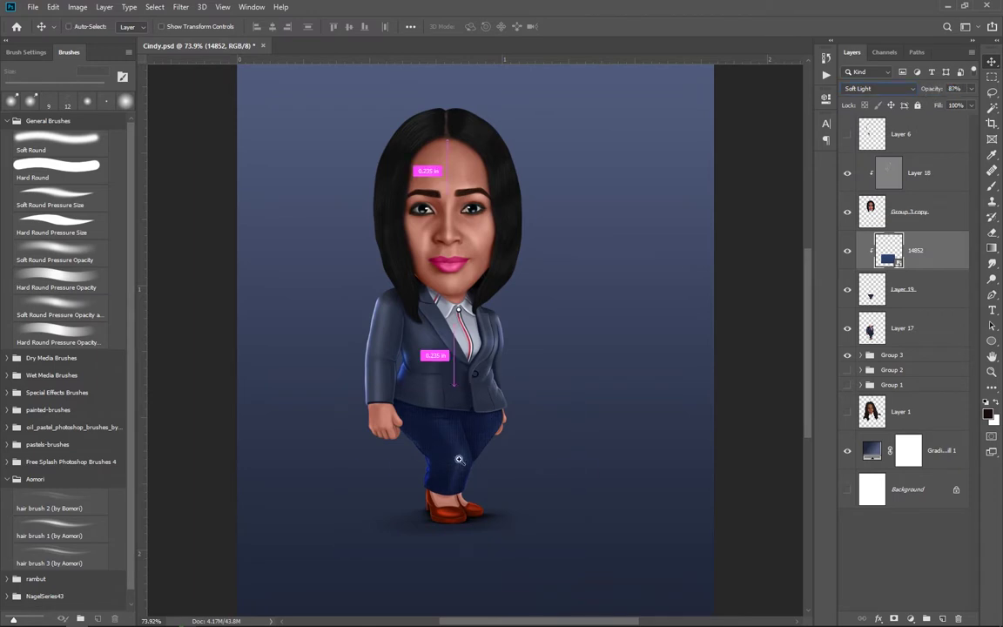
scroll(491, 346, "up", 3)
key("ctrl+shift+n")
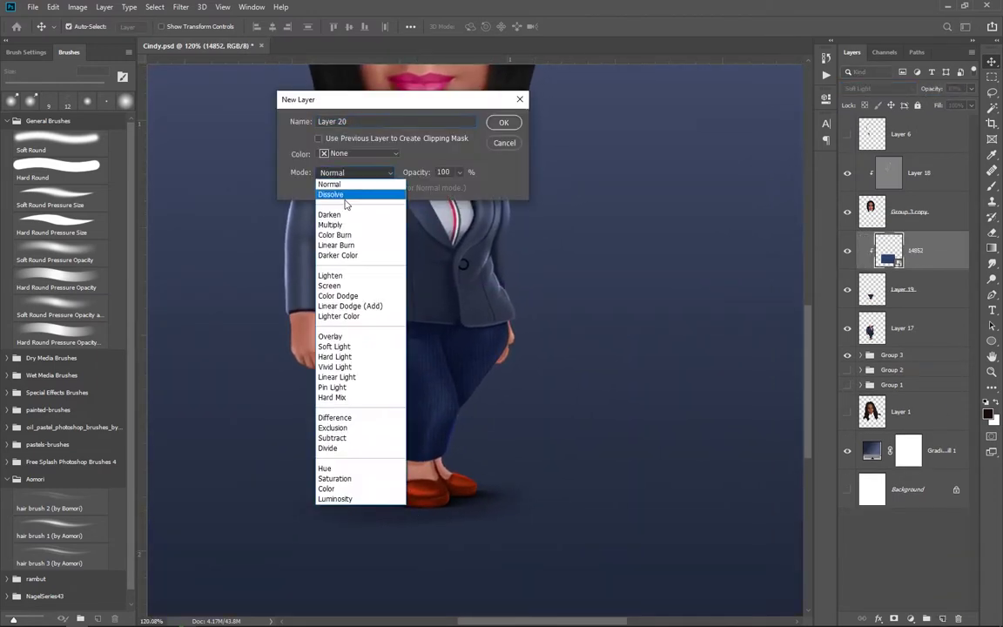
key("Return")
left_click(990, 286)
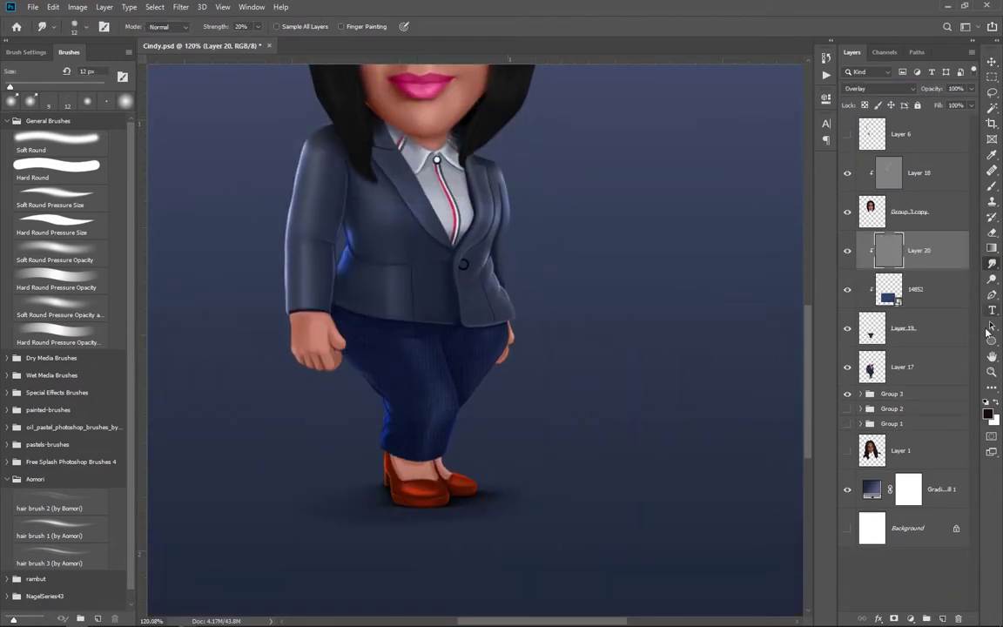
Dodge highlights and burn shadows on the trousers' Overlay shading layer
key("ctrl+alt+g")
scroll(447, 394, "up", 3)
left_click(847, 290)
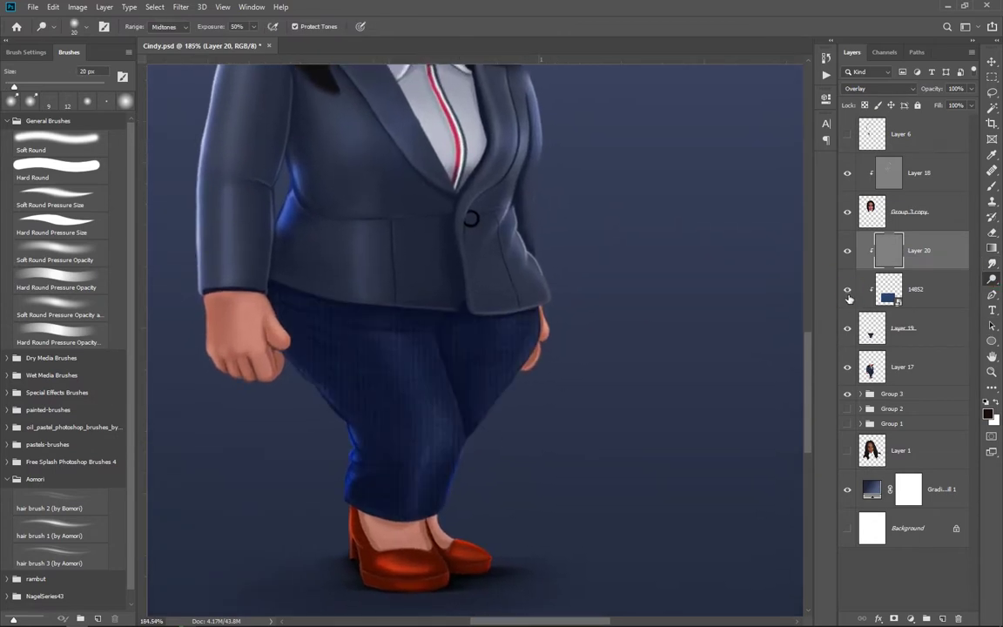
left_click_drag(394, 349, 418, 389)
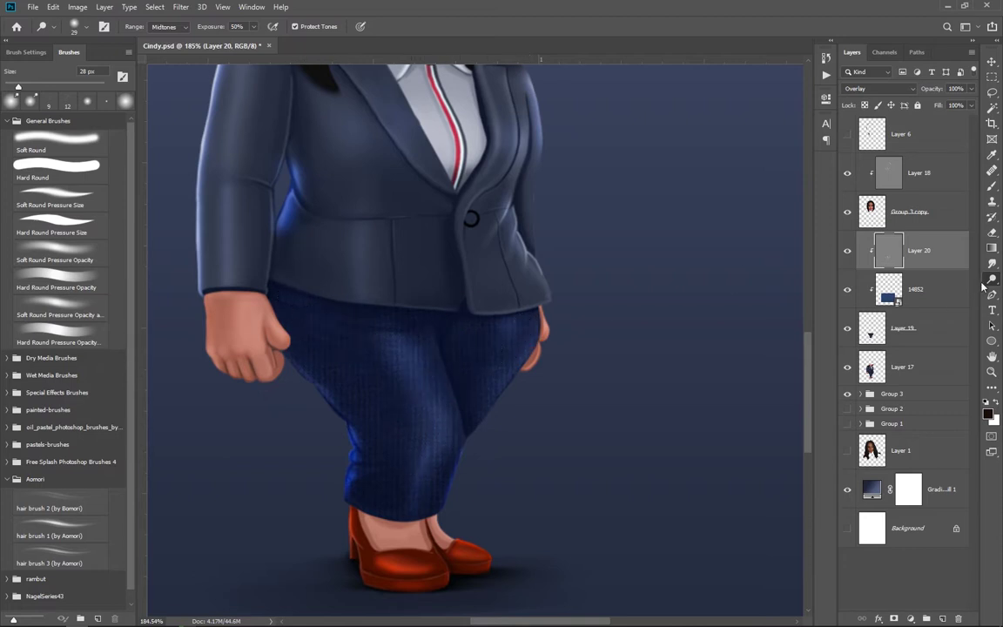
right_click(991, 279)
left_click(923, 289)
left_click(358, 381)
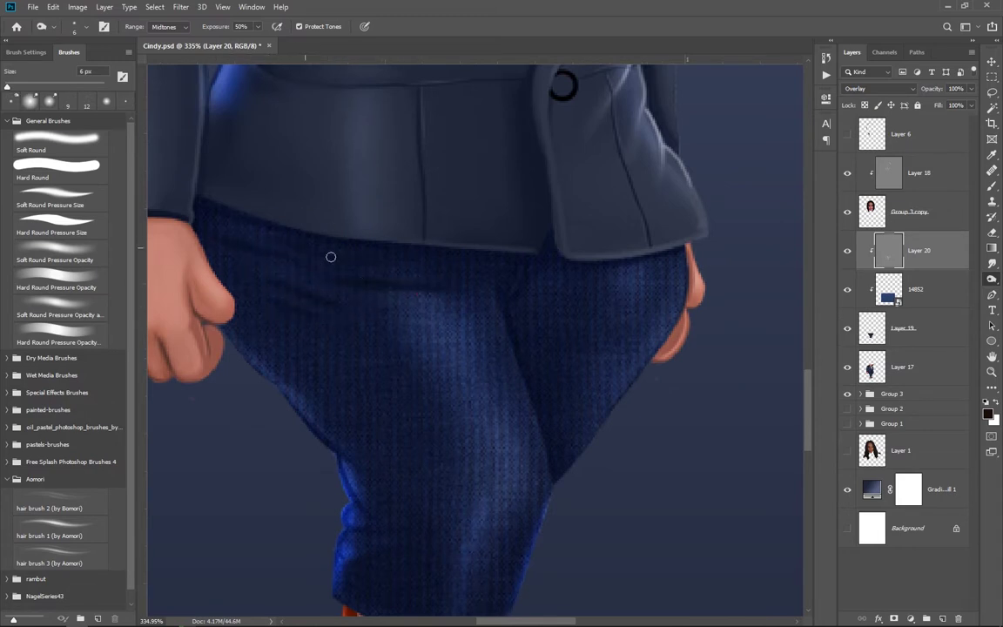
scroll(367, 266, "down", 5)
scroll(423, 341, "up", 2)
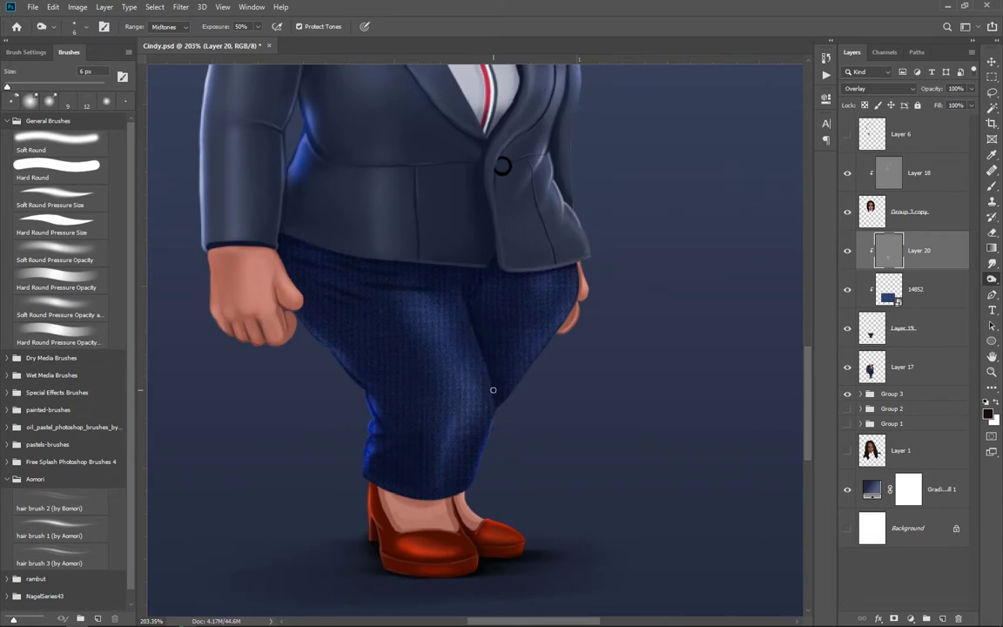
scroll(477, 296, "down", 3)
scroll(478, 347, "down", 2)
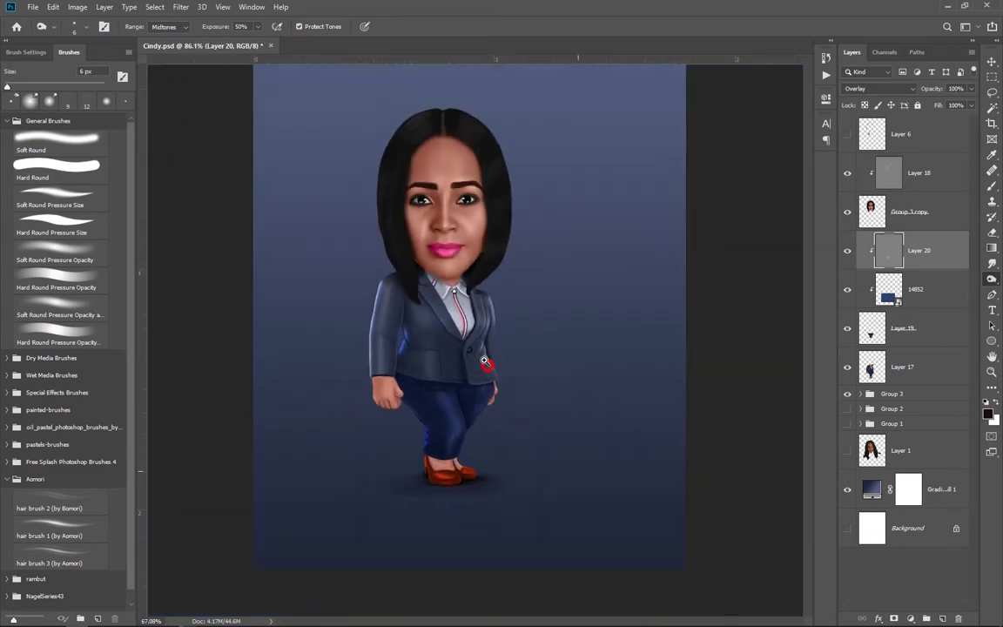
Open Hue/Saturation on denim layer 14852 and shift its hue cooler
left_click(923, 289)
key("ctrl+u")
left_click_drag(400, 127, 594, 89)
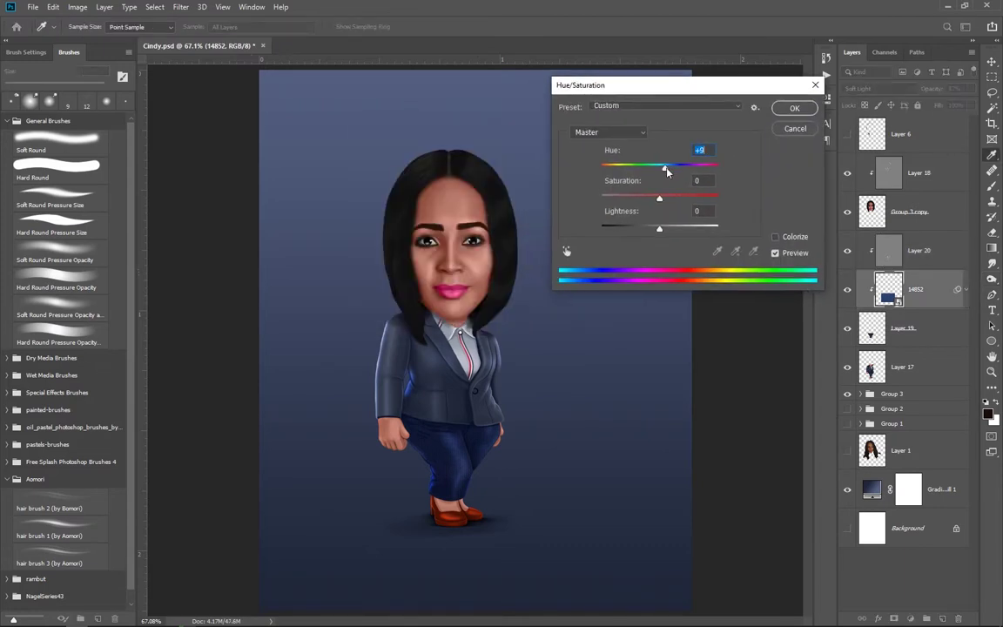
left_click_drag(659, 164, 650, 170)
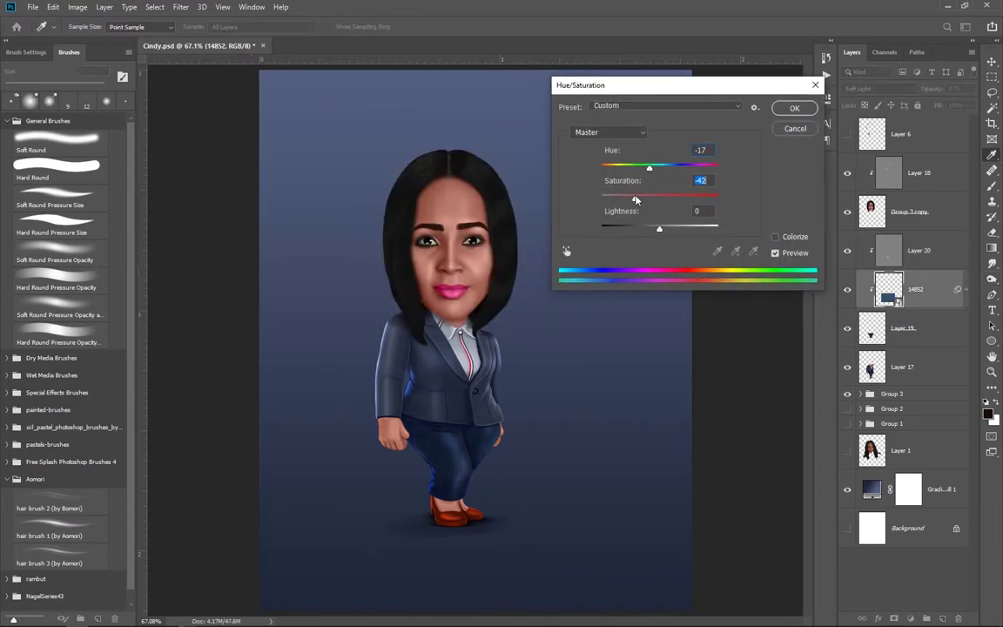
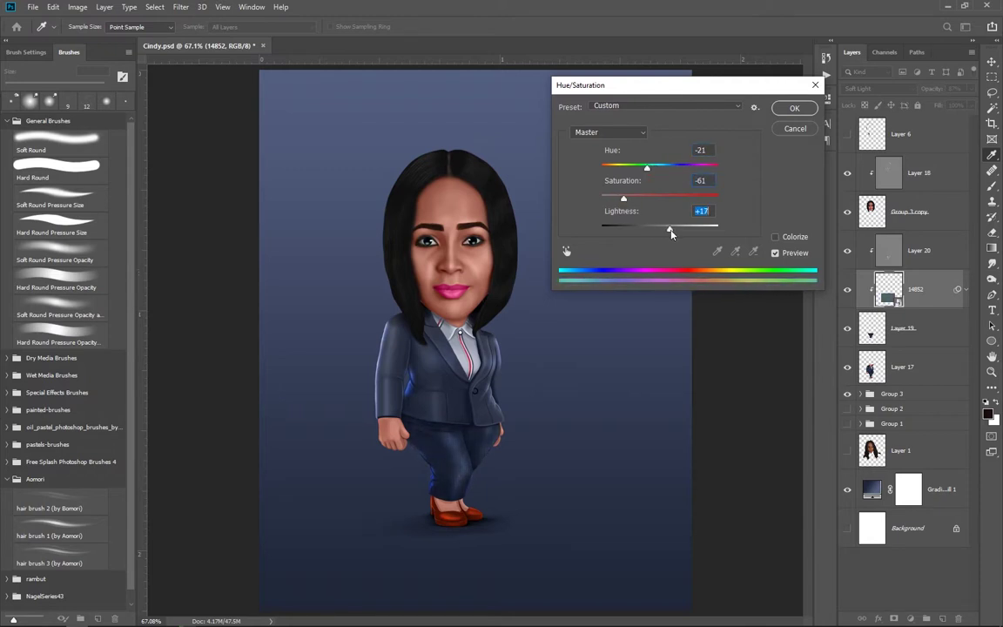
Apply a Hue/Saturation smart filter of Hue -122, Saturation -86 to layer 14852
left_click_drag(647, 231, 664, 228)
left_click_drag(623, 199, 629, 201)
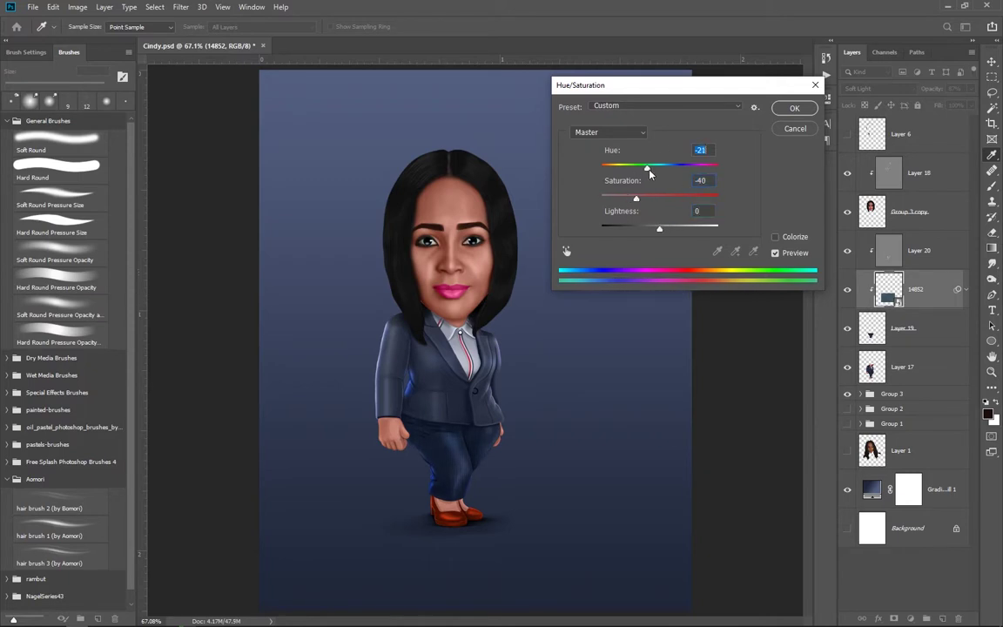
mouse_move(647, 167)
left_mouse_down()
mouse_move(655, 174)
mouse_move(609, 199)
left_mouse_up()
left_click_drag(651, 167, 655, 173)
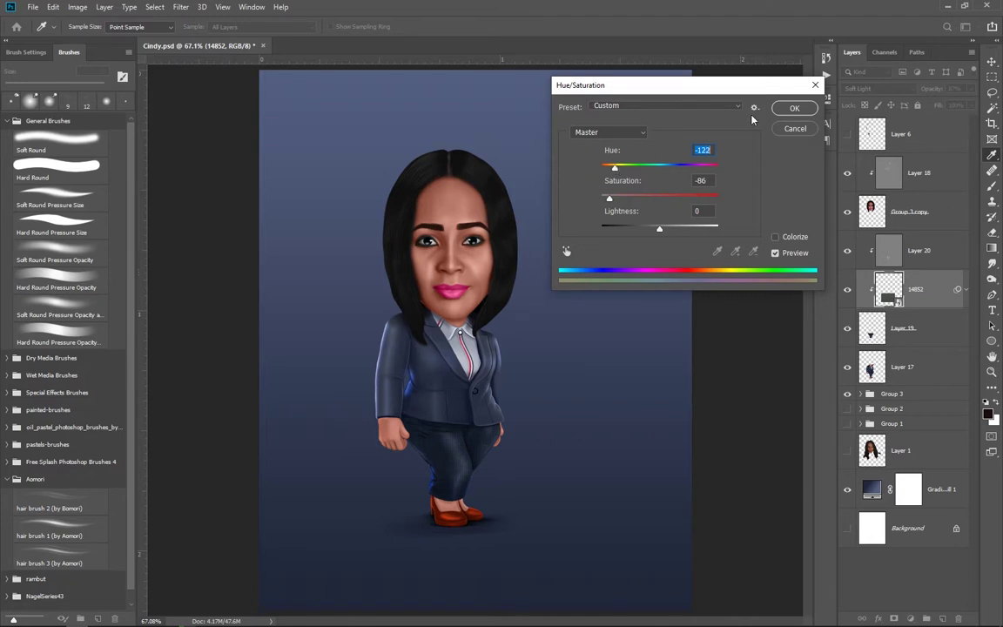
left_click(789, 111)
scroll(484, 461, "up", 3)
Toggle layer 14852's visibility to compare the suit with and without the filter
scroll(475, 460, "down", 3)
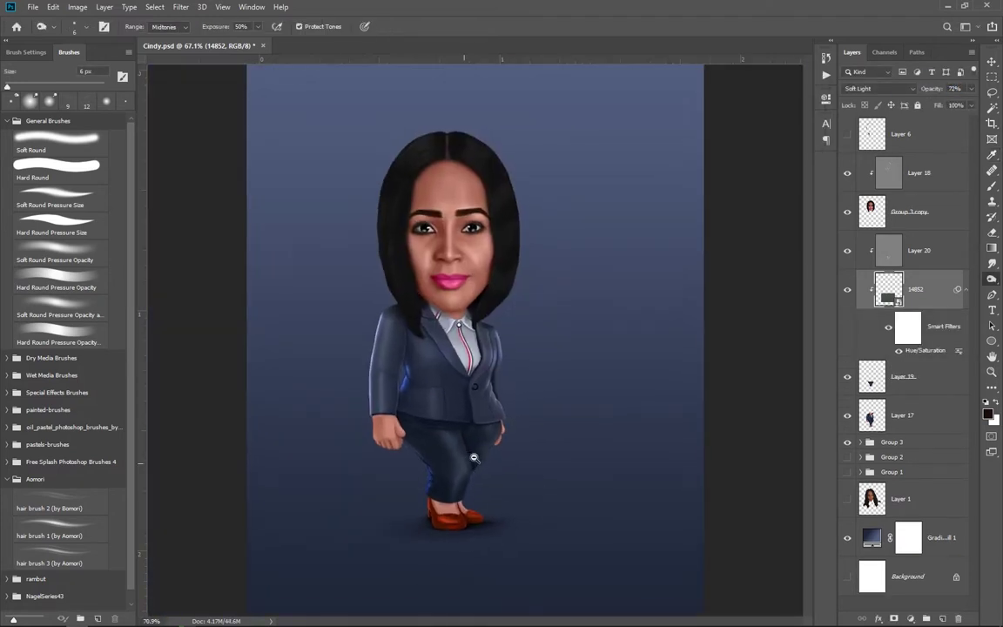
scroll(471, 457, "up", 1)
left_click(847, 289)
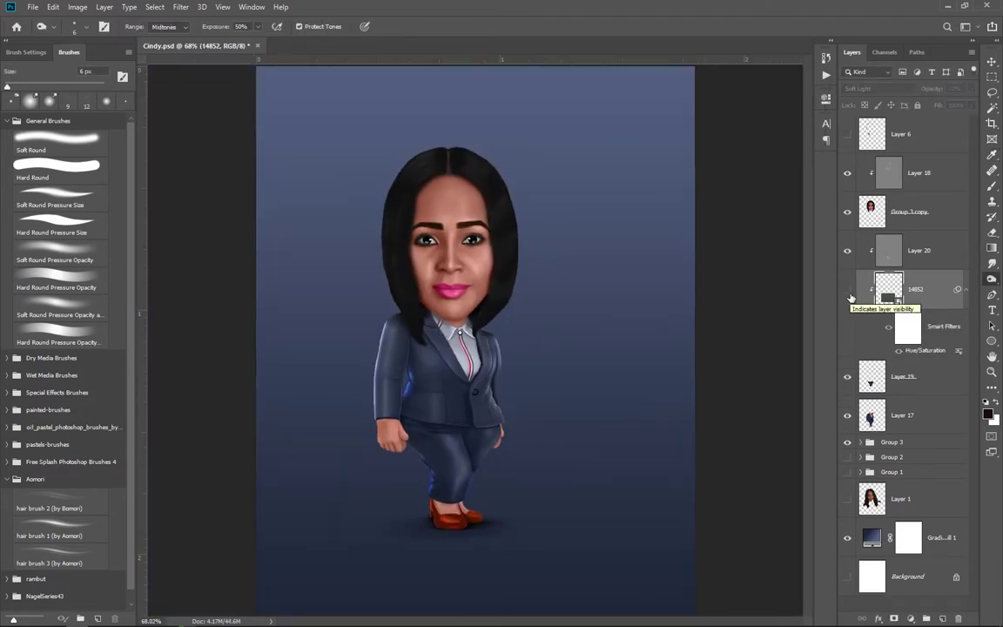
left_click(848, 289)
left_click(848, 289)
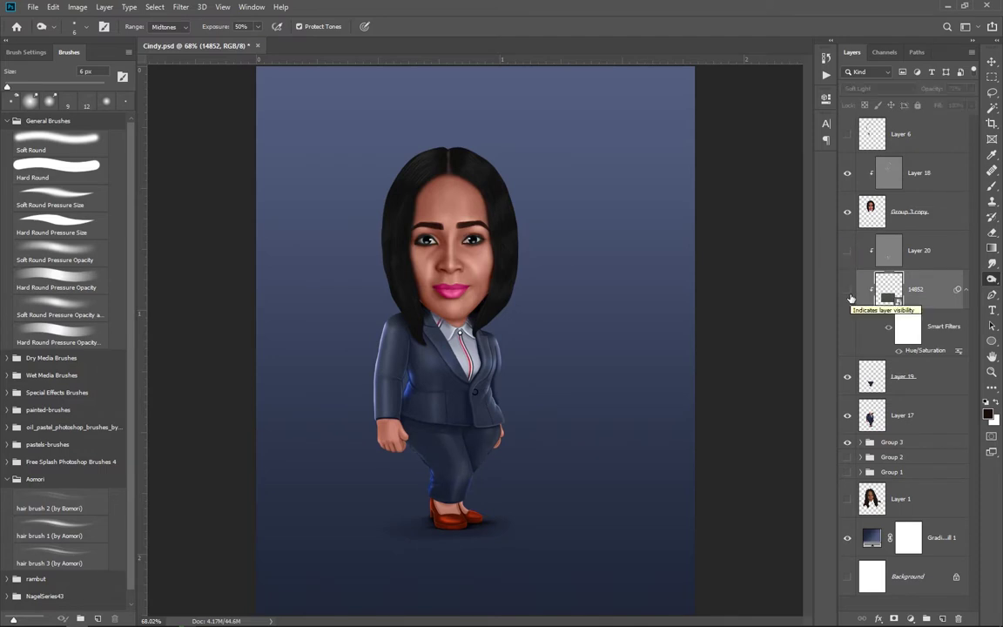
scroll(531, 392, "down", 2)
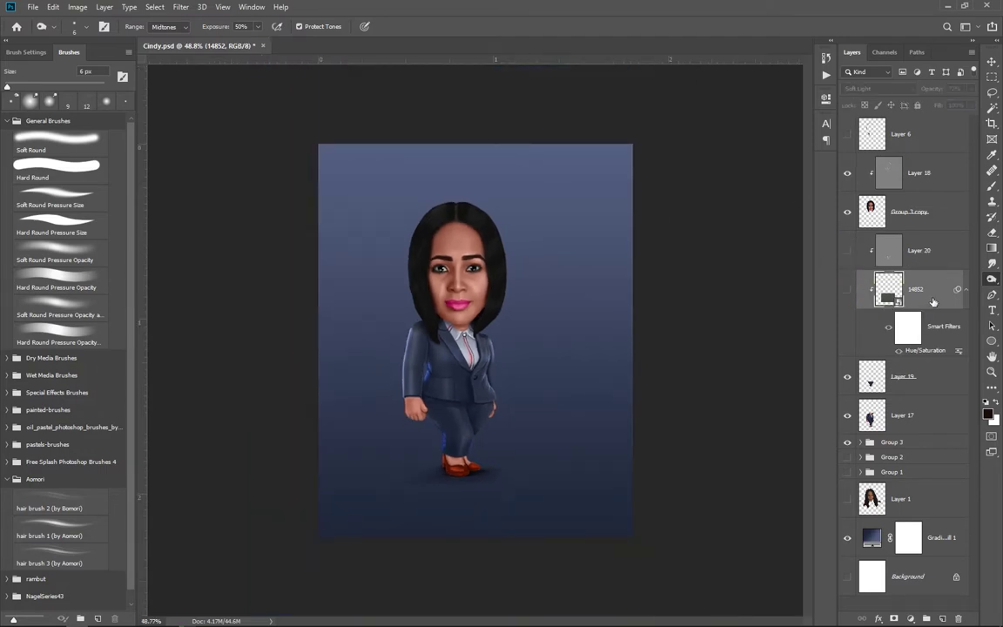
Merge the figure layers into Layer 17, then duplicate them and merge the copies into Layer 18
key("ctrl+e")
scroll(560, 449, "up", 2)
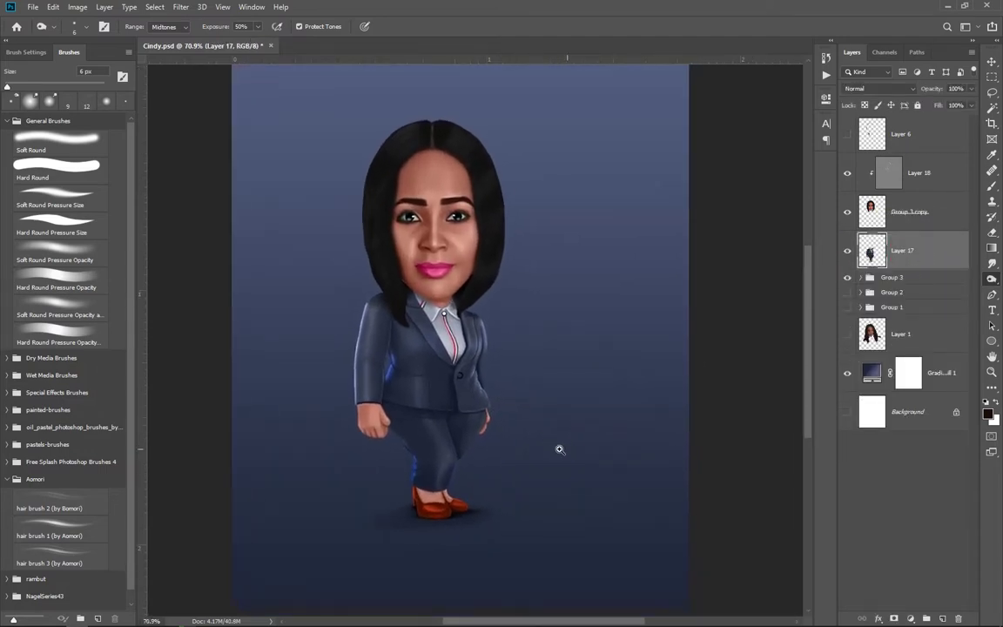
scroll(560, 449, "down", 1)
left_click(934, 217)
key("ctrl+j")
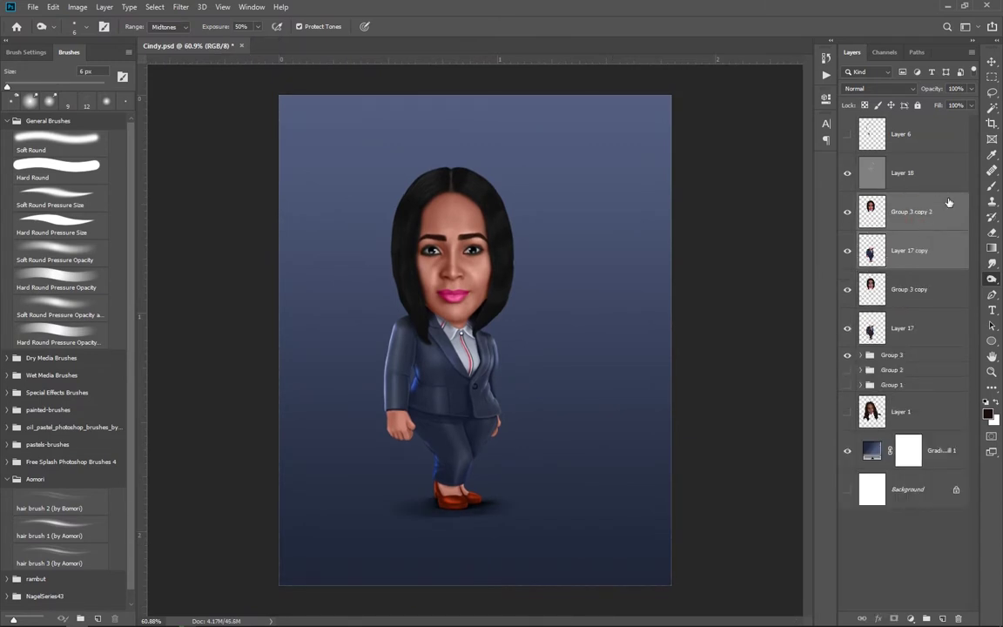
left_click(922, 248)
key("ctrl+e")
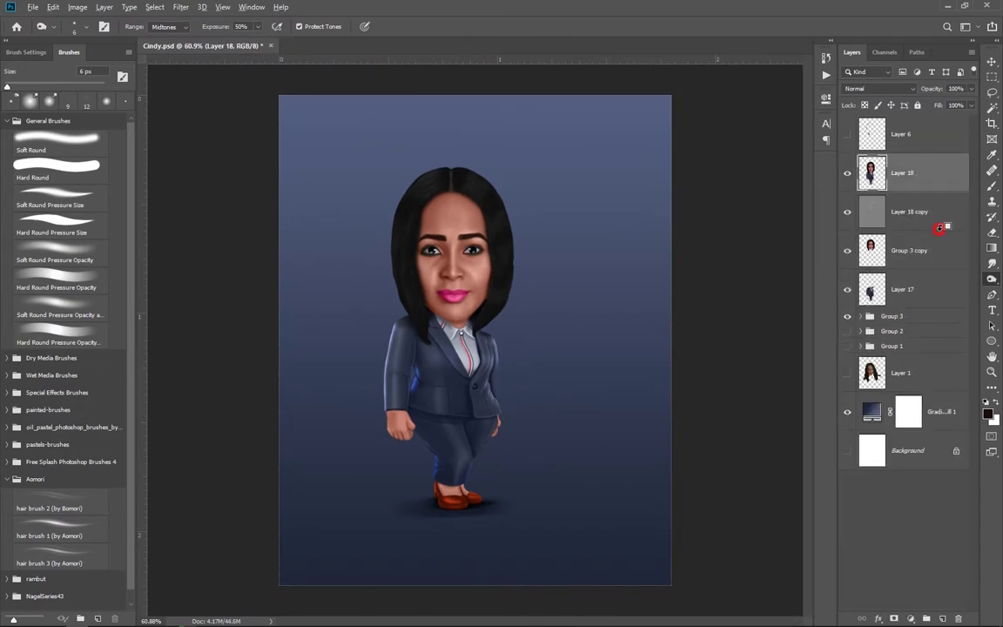
Merge the original figure layers and wrap them into a new group, Group 4
left_click(918, 288, "shift")
key("ctrl+e")
key("ctrl+z")
left_click(918, 212, "shift")
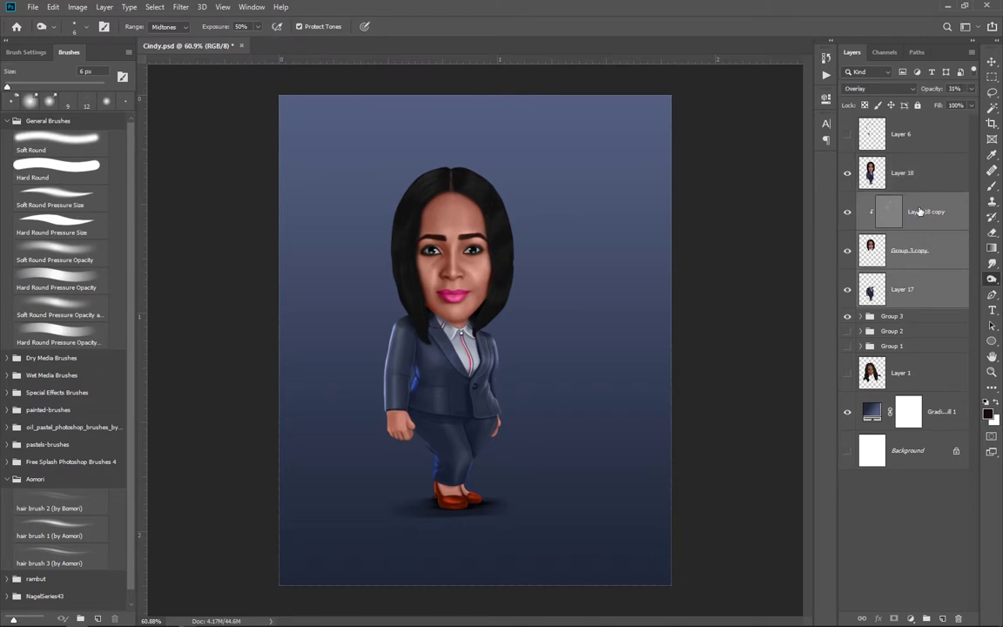
key("ctrl+e")
key("ctrl+g")
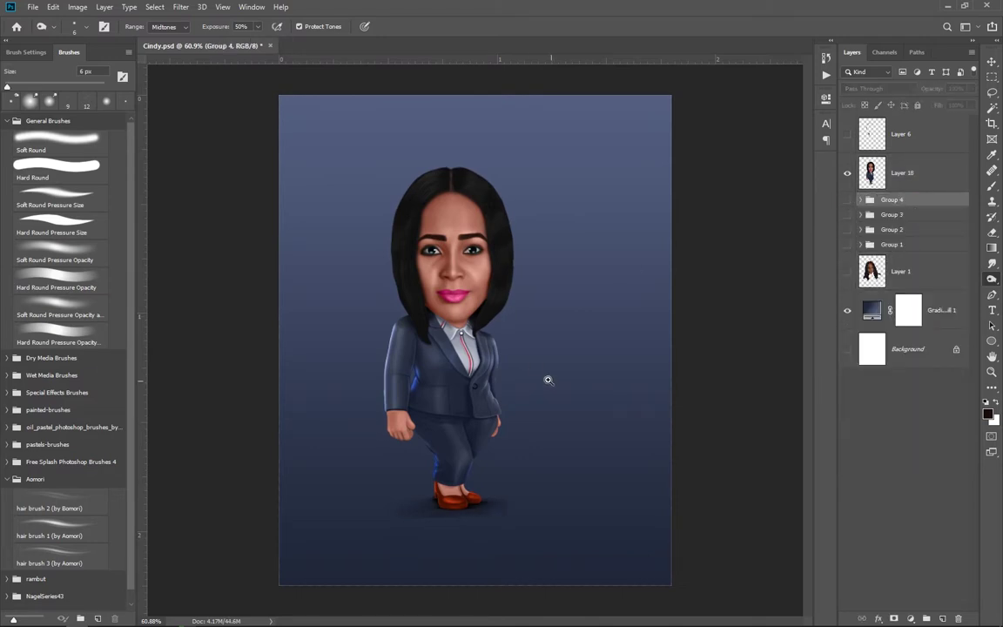
Shrink the flattened figure and centre it on the page's centre guide
key("v")
left_click_drag(461, 348, 485, 348)
key("ctrl+t")
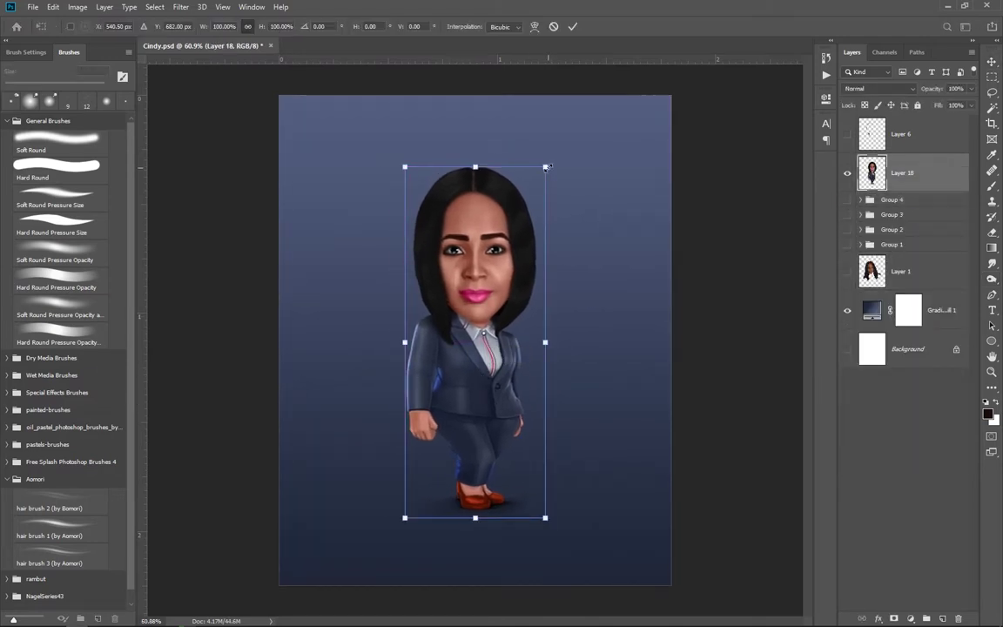
left_click_drag(546, 166, 537, 211)
key("Return")
key("ctrl+plus")
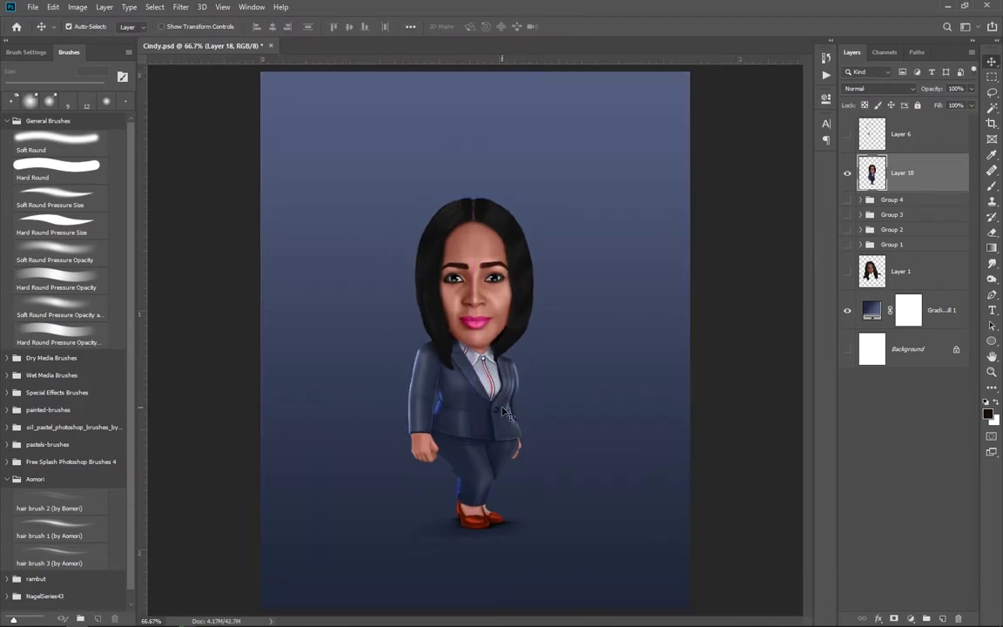
left_click_drag(505, 413, 500, 414)
left_click(846, 271)
left_click(935, 310)
Place the 3433 room photo from the D: drive Misc folder, scaled to fill the page
left_click(847, 270, "alt")
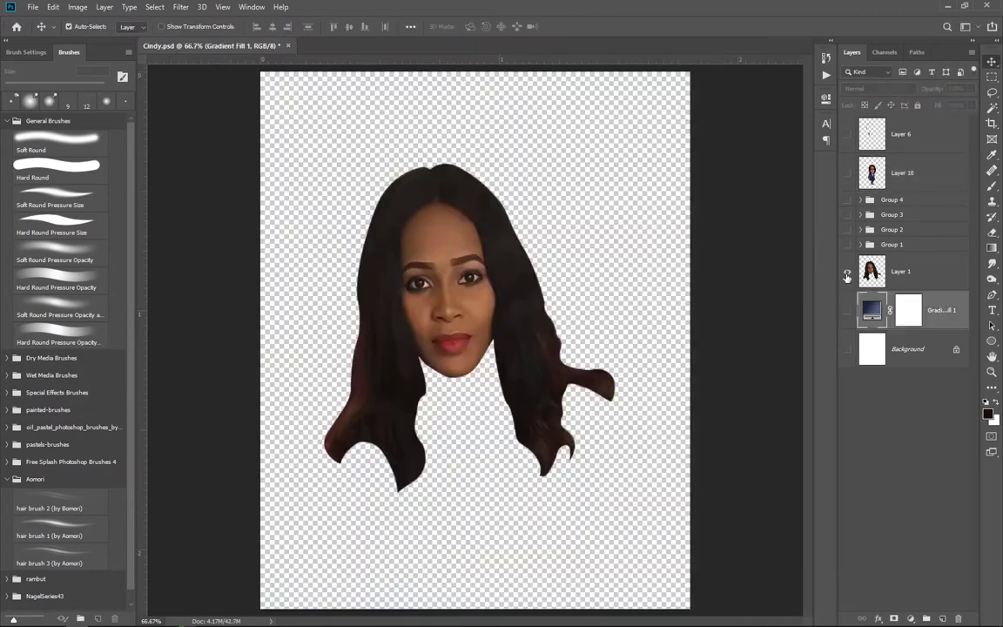
key("alt+Tab")
left_click(187, 110)
double_click(313, 252)
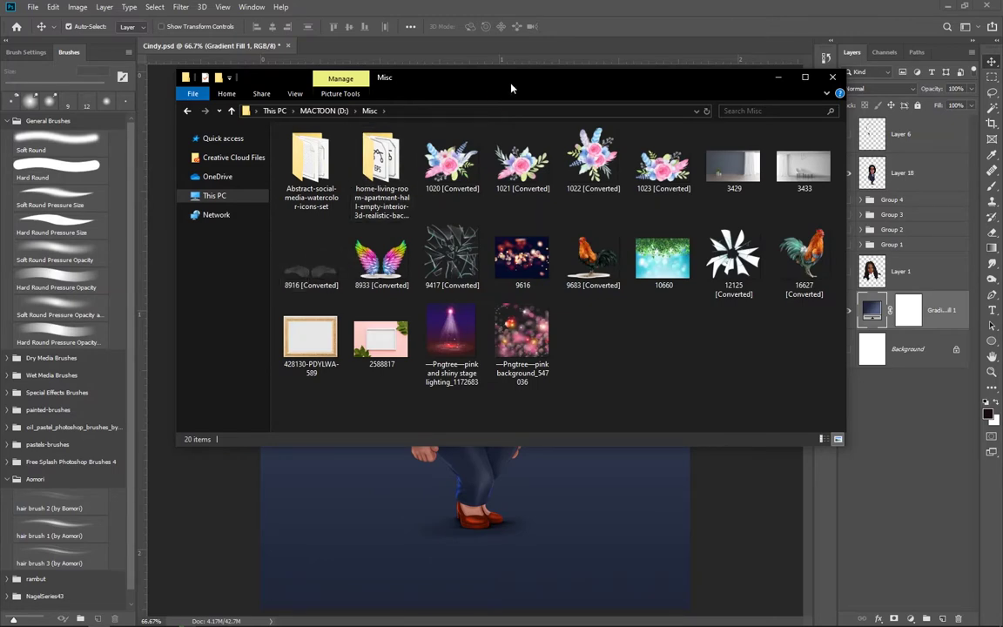
left_click_drag(802, 165, 388, 421)
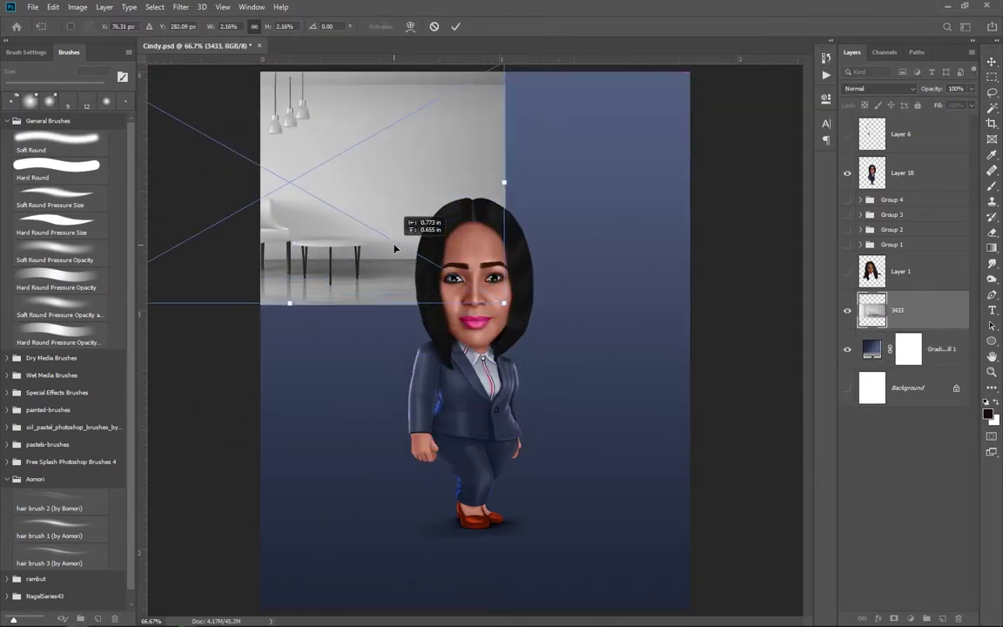
left_click_drag(694, 459, 807, 583)
key("ctrl+0")
mouse_move(648, 466)
left_mouse_down()
mouse_move(746, 549)
mouse_move(776, 544)
left_mouse_up()
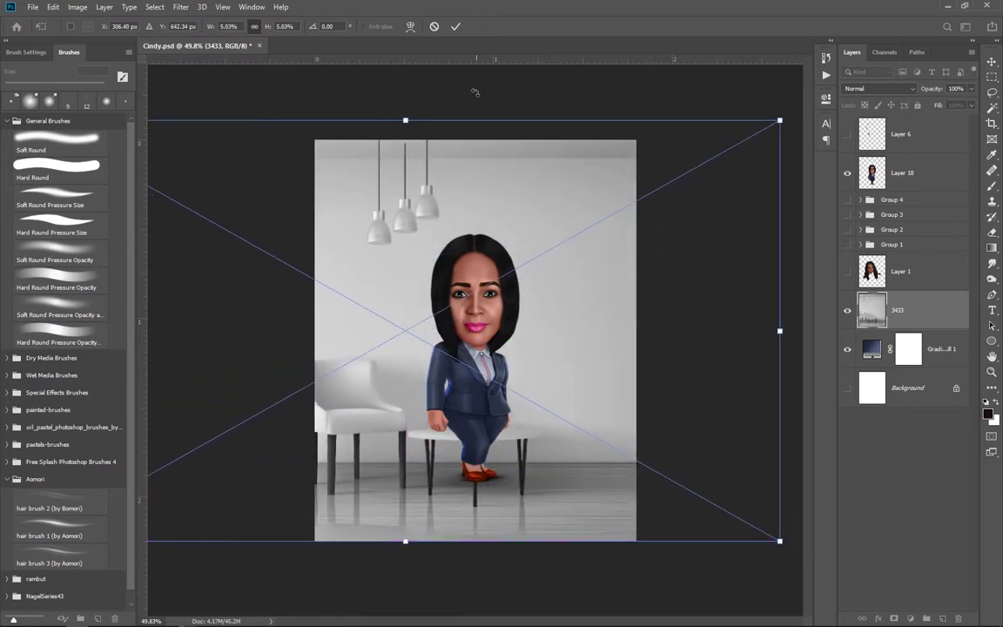
mouse_move(481, 436)
left_mouse_down()
mouse_move(463, 405)
mouse_move(470, 409)
left_mouse_up()
key("Return")
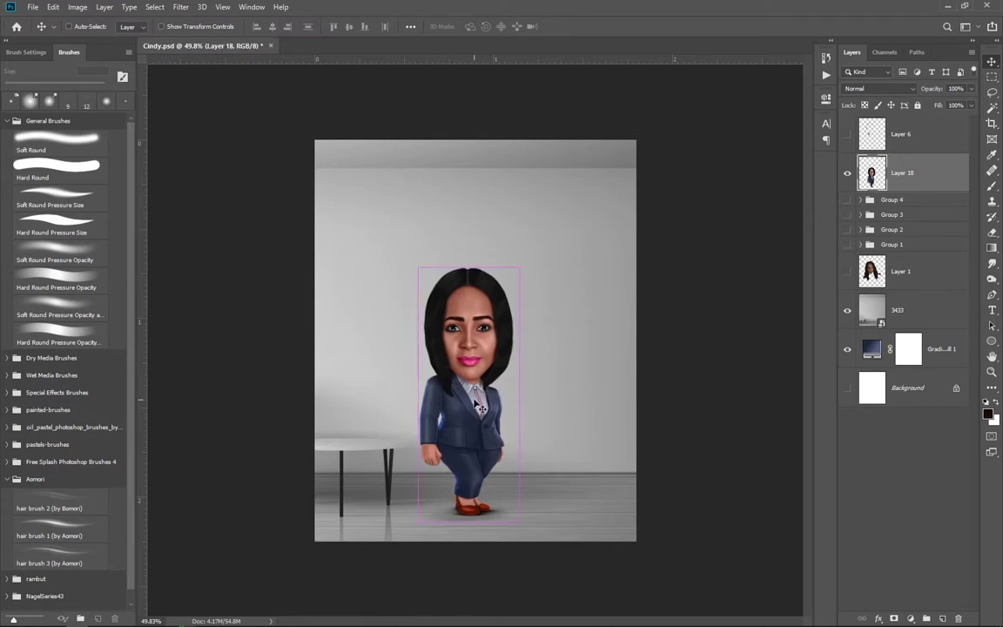
Enlarge the caricature on Layer 18 and reposition it in front of the room
key("ctrl+t")
left_click_drag(519, 268, 526, 256)
left_click(572, 27)
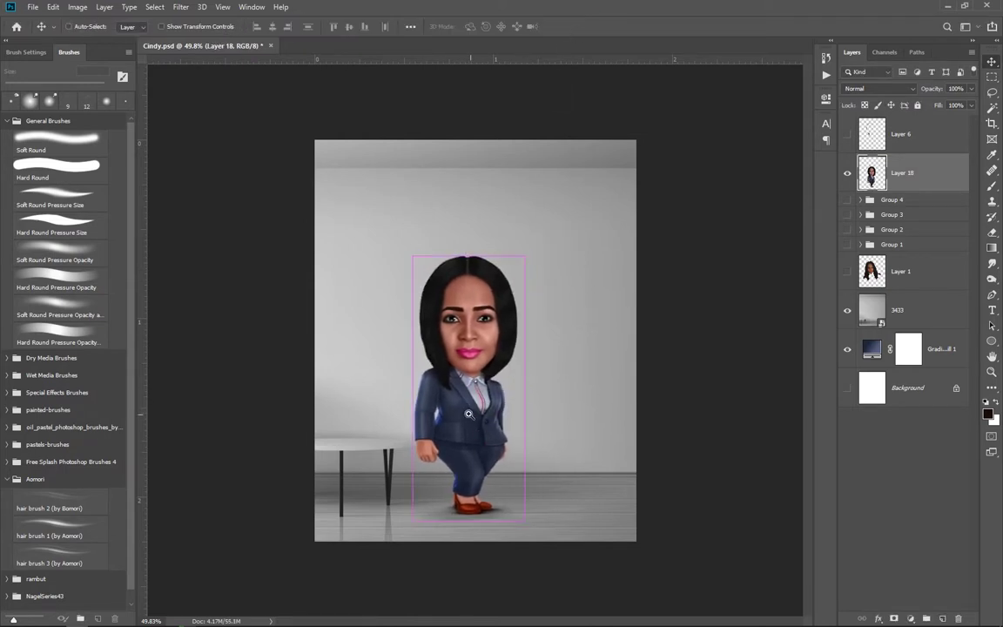
left_click_drag(468, 414, 477, 414)
key("ctrl+t")
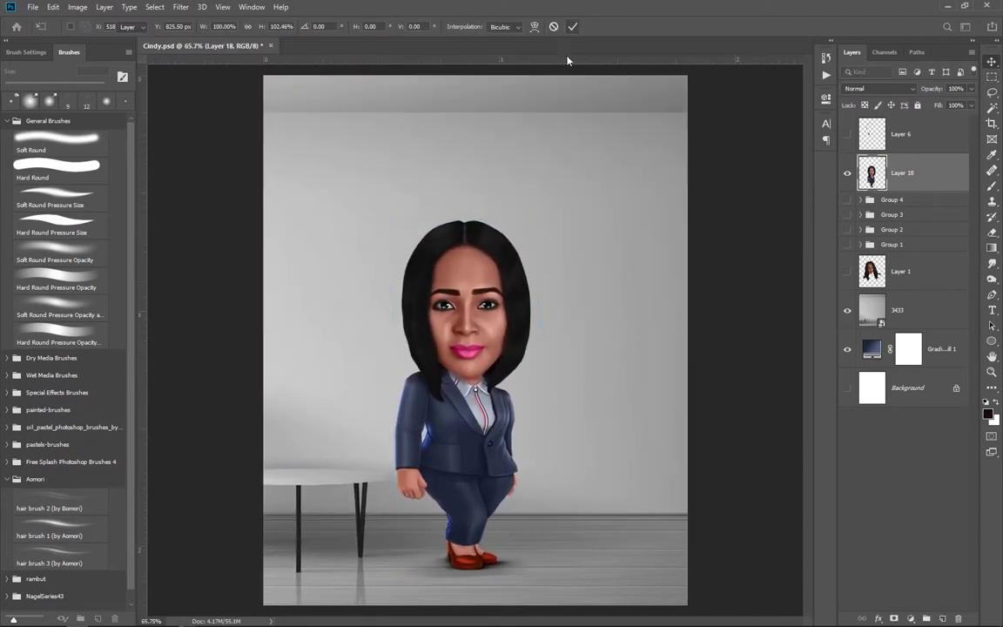
key("Return")
scroll(526, 454, "down", 2)
scroll(522, 451, "up", 2)
scroll(517, 449, "down", 1)
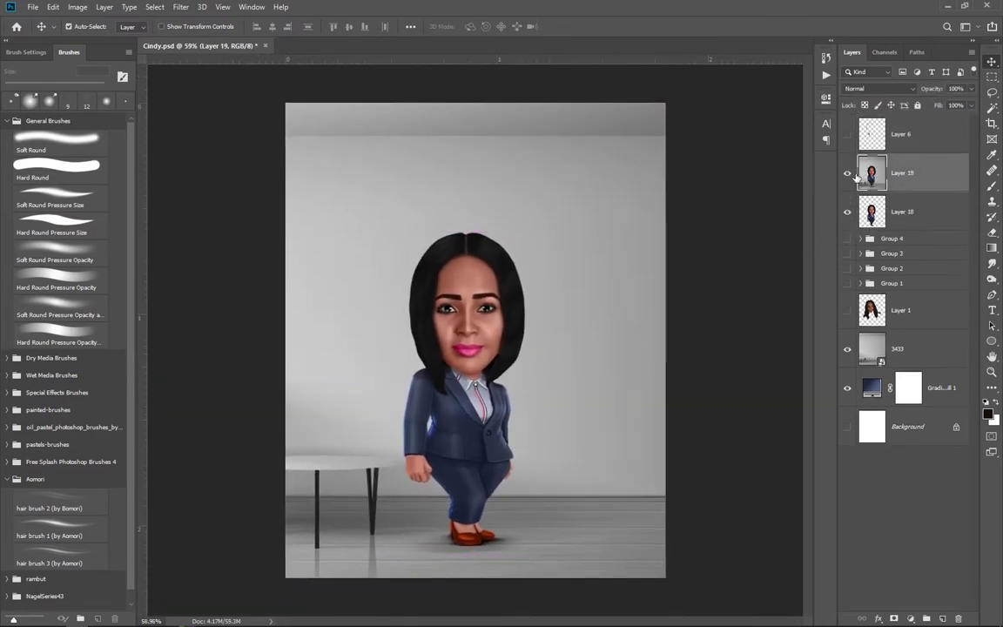
Duplicate the character layer and place the gold frame image 428130-PDYLWA-589, resized lower
key("ctrl+j")
key("alt+Tab")
left_click_drag(279, 304, 530, 426)
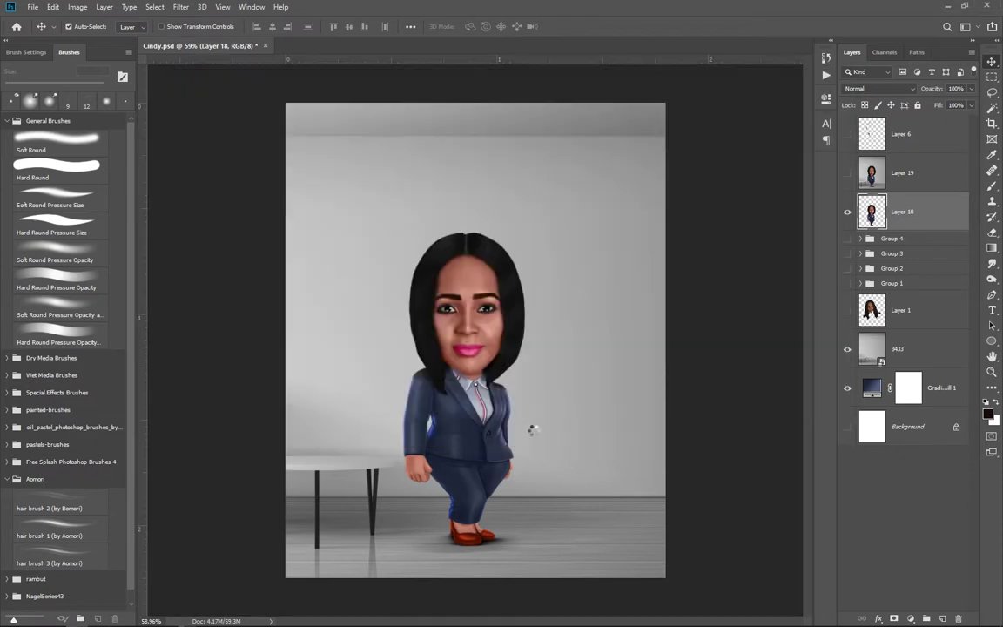
left_click_drag(664, 199, 577, 320)
key("Return")
Try erasing the frame's blank centre with an eraser tool, then undo it
scroll(432, 345, "up", 3)
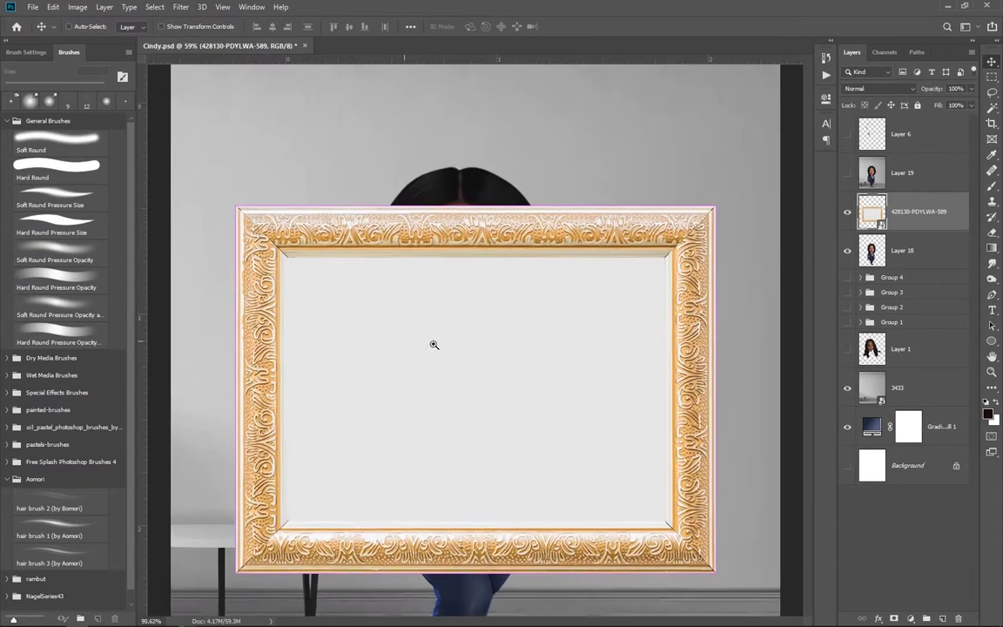
key("e")
right_click(993, 237)
left_click(853, 231)
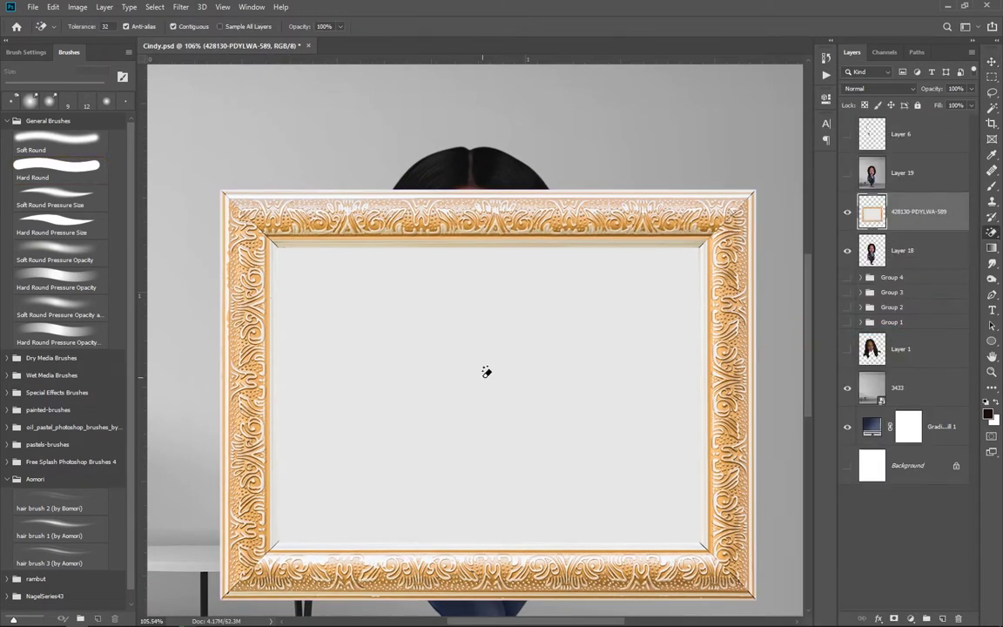
left_click(484, 370)
key("ctrl+z")
Trace a pen path along the frame's inner opening corners
key("p")
scroll(296, 540, "up", 3)
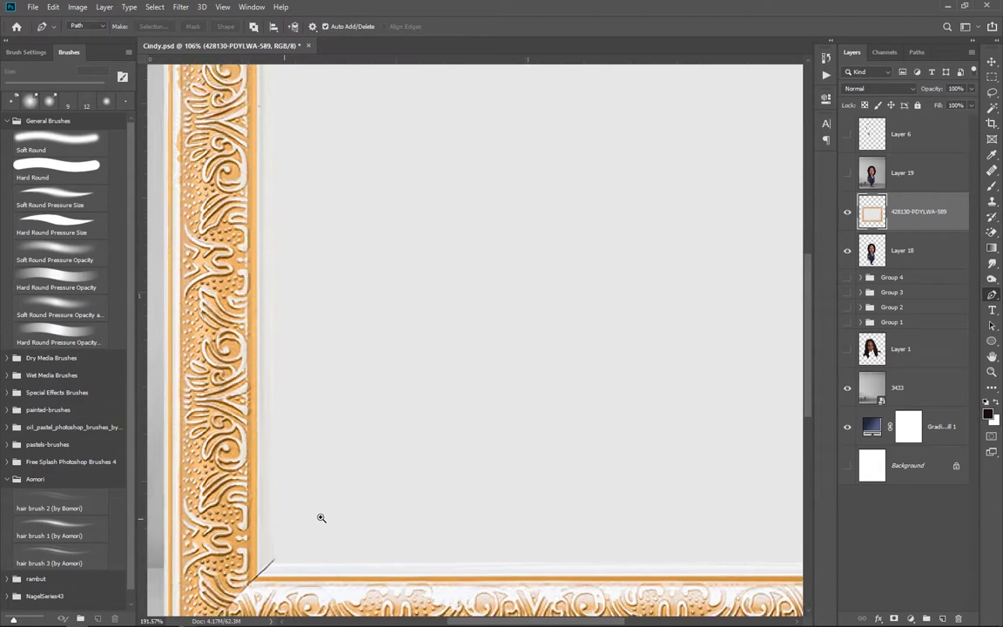
scroll(293, 447, "up", 5)
scroll(280, 209, "up", 1)
scroll(485, 316, "right", 5)
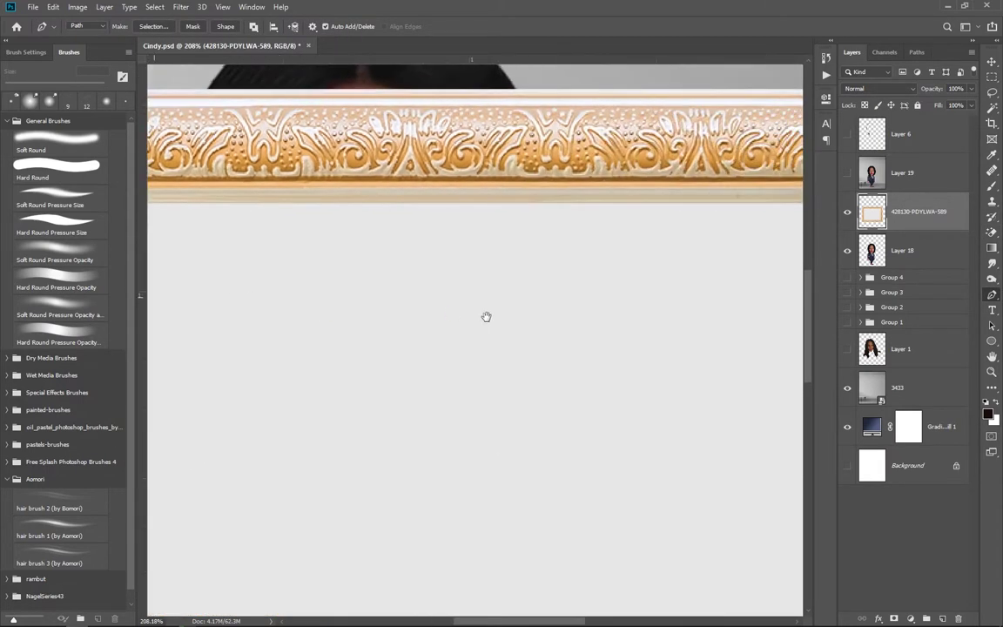
scroll(560, 194, "right", 5)
scroll(553, 170, "down", 5)
scroll(522, 340, "down", 5)
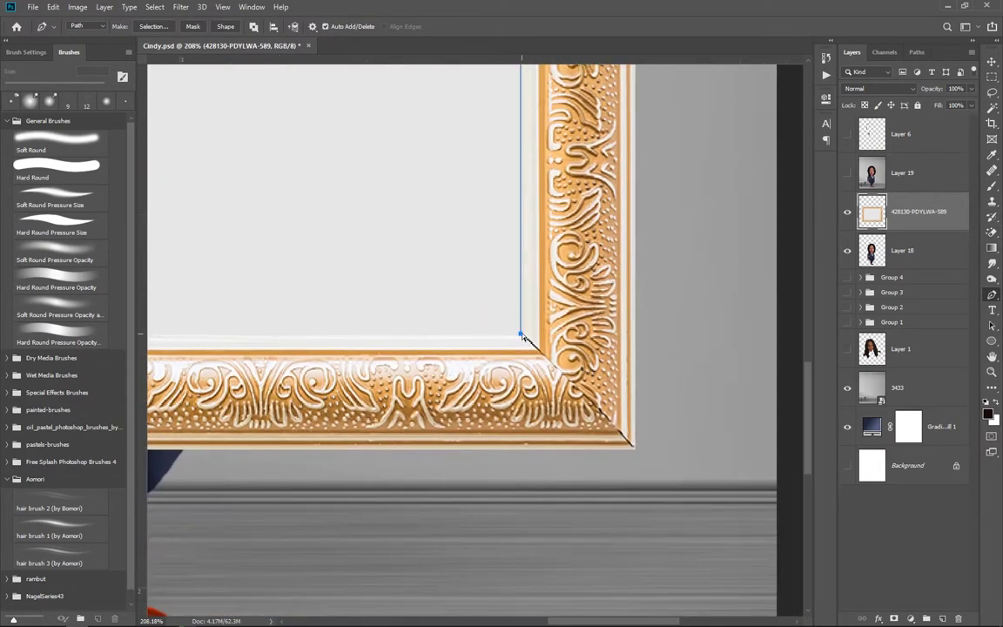
left_click(520, 335)
scroll(439, 344, "left", 10)
scroll(409, 357, "right", 3)
left_click(386, 359)
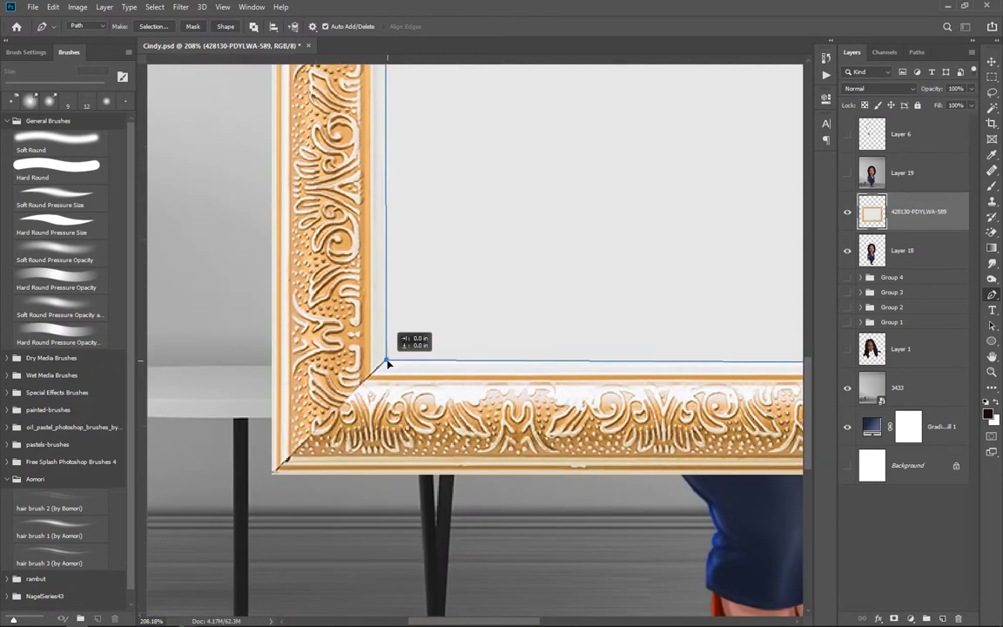
Convert the path to a selection and delete the frame's inner panel
key("ctrl+0")
key("ctrl+Return")
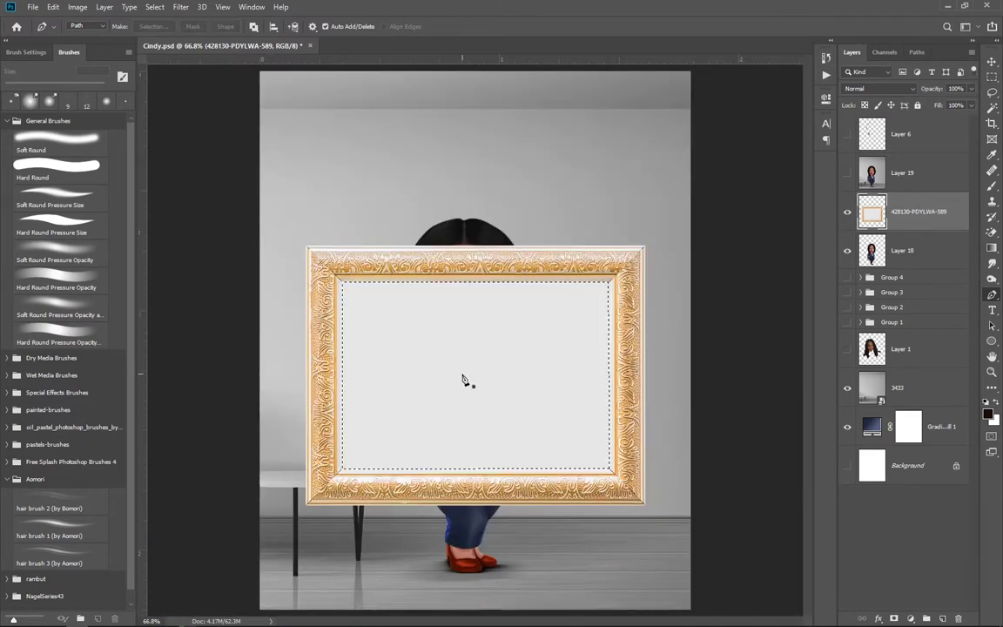
key("Delete")
key("ctrl+d")
Rotate the frame 90° into portrait orientation and stretch it taller
key("ctrl+t")
left_click_drag(647, 240, 590, 342)
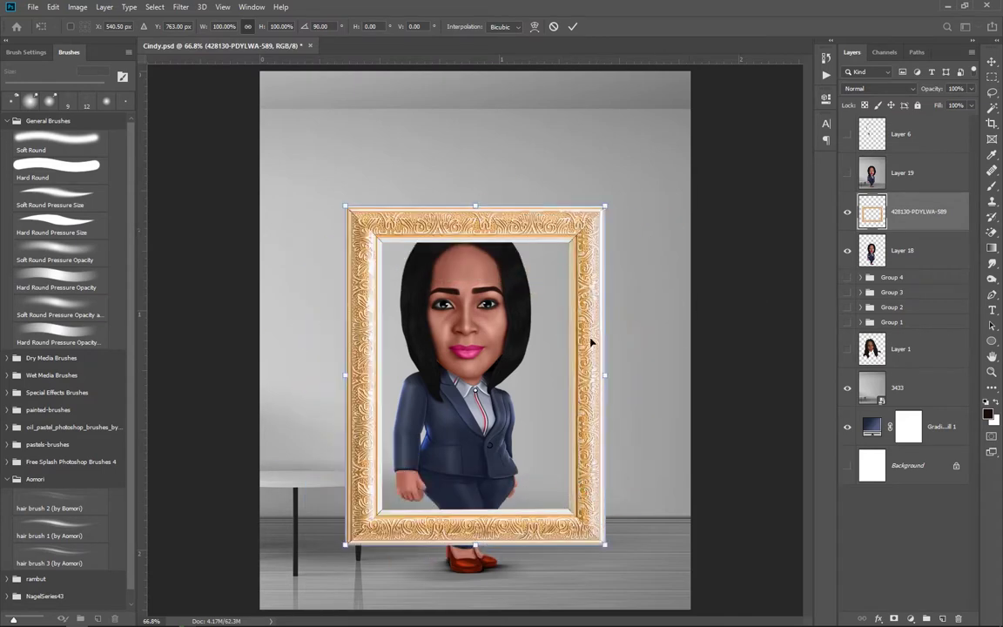
left_click_drag(474, 206, 474, 145)
left_click(572, 26)
Show Layer 19 and move it below the gold frame layer
left_click(846, 211)
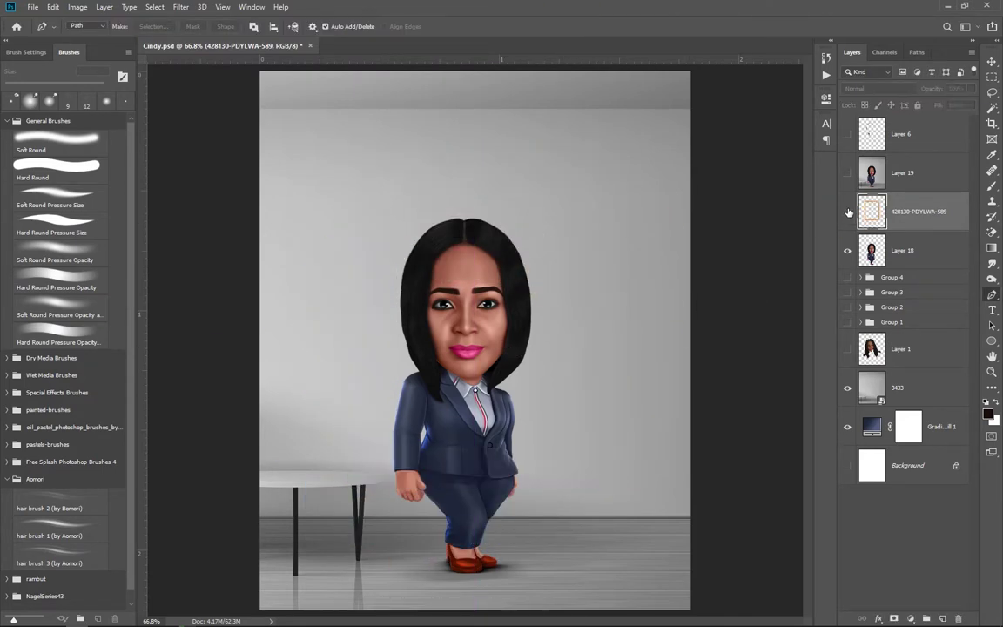
key("m")
key("alt+bracketleft")
left_click_drag(599, 376, 599, 376)
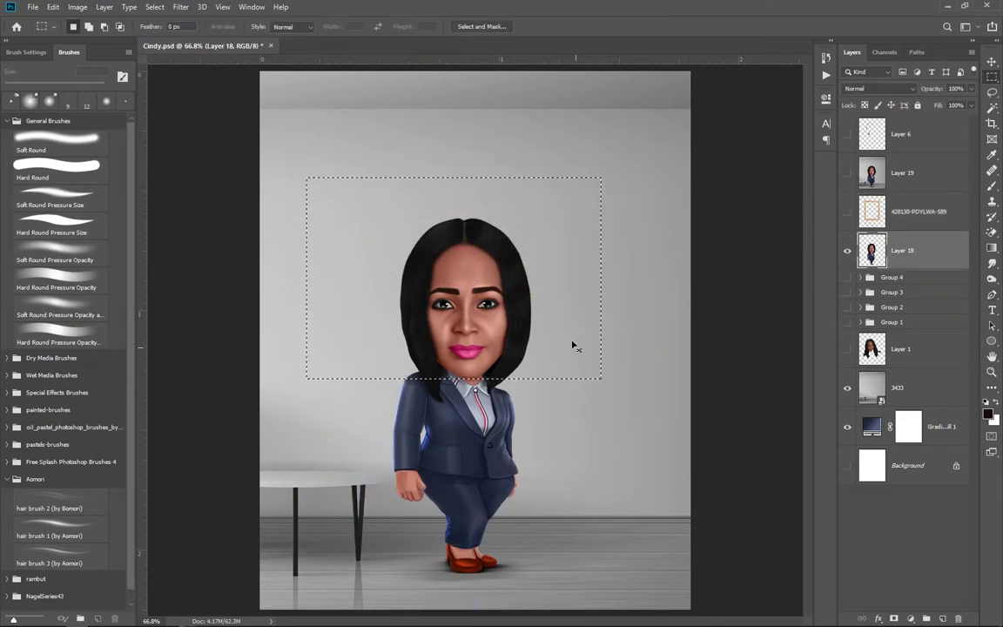
scroll(514, 289, "up", 1)
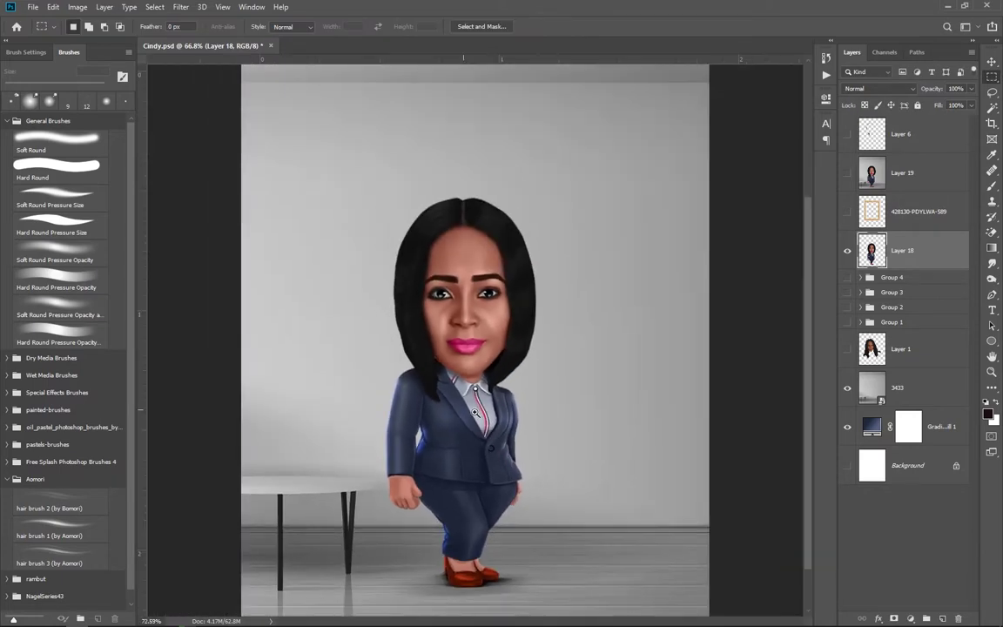
left_click(847, 172)
left_click_drag(902, 173, 892, 235)
left_click(847, 173)
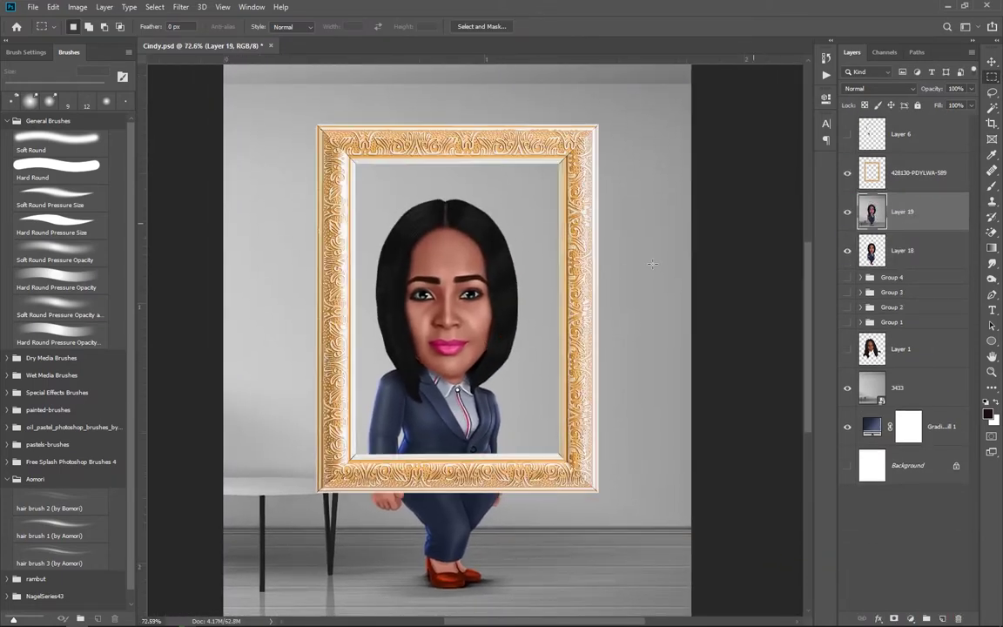
Scale and position the Layer 19 figure to fit inside the frame opening
key("ctrl+t")
left_click_drag(691, 64, 585, 149)
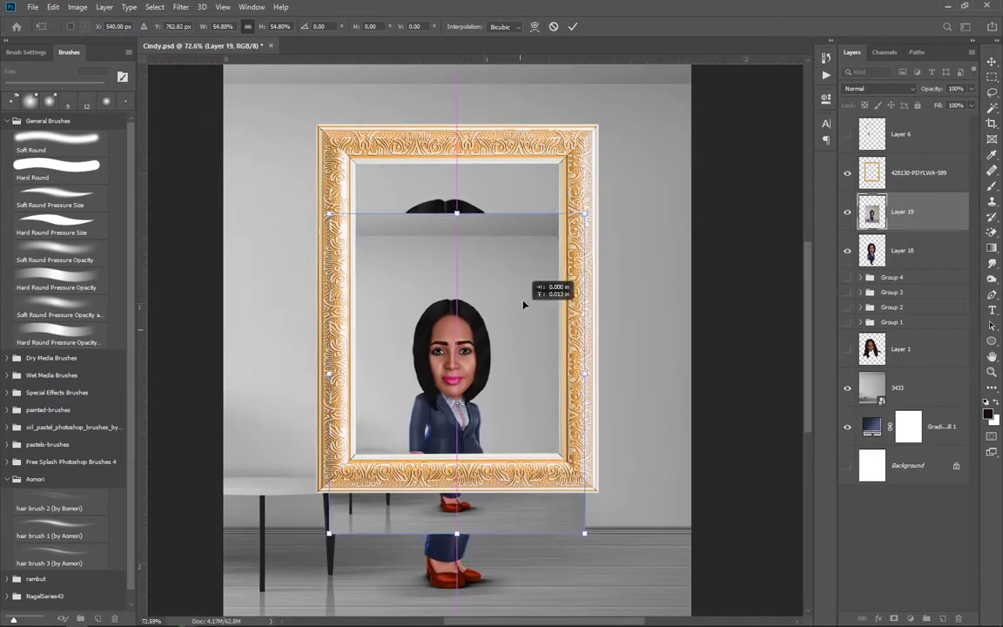
left_click_drag(487, 287, 525, 269)
left_click(572, 27)
Shrink the frame and picture together to about a third and move them to the upper-right wall
left_click(587, 188)
key("ctrl+t")
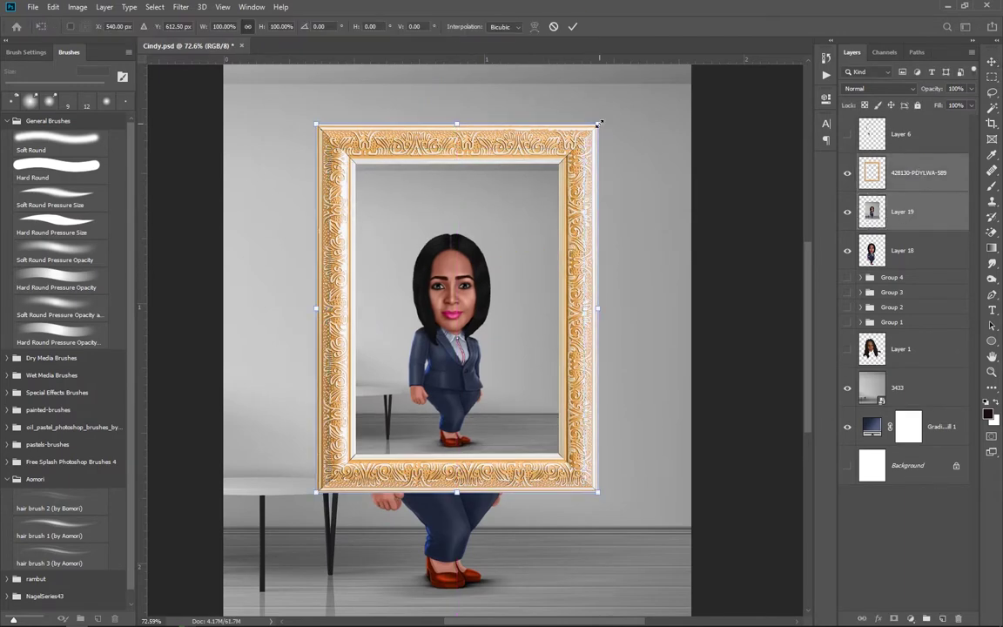
left_click_drag(596, 128, 405, 370)
left_click_drag(361, 432, 618, 192)
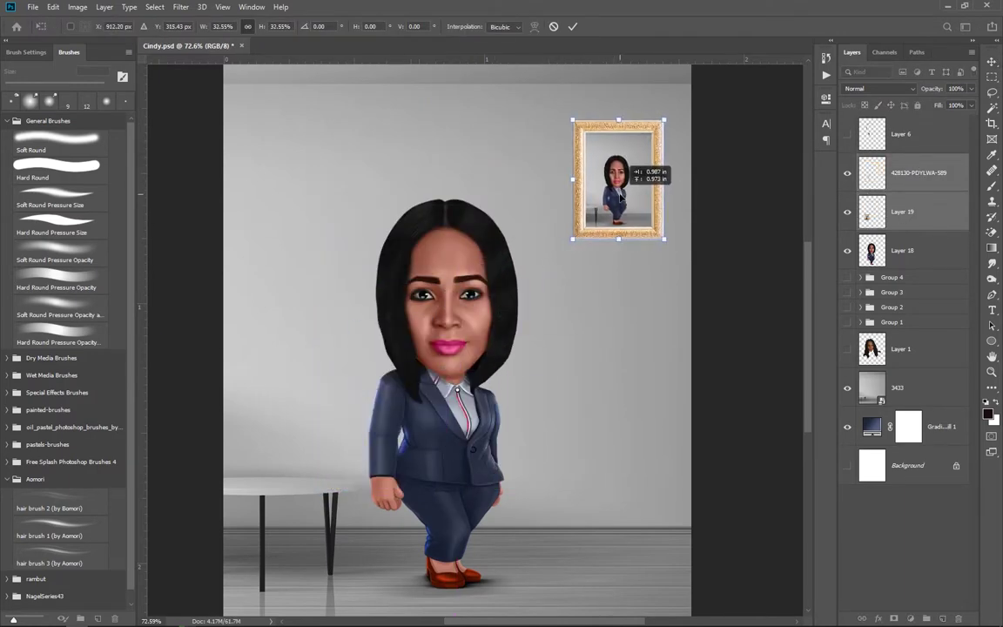
left_click(573, 27)
Draw Rectangle 1 covering the framed picture, above Layer 18
scroll(588, 283, "up", 2)
scroll(587, 282, "up", 2)
scroll(609, 261, "right", 3)
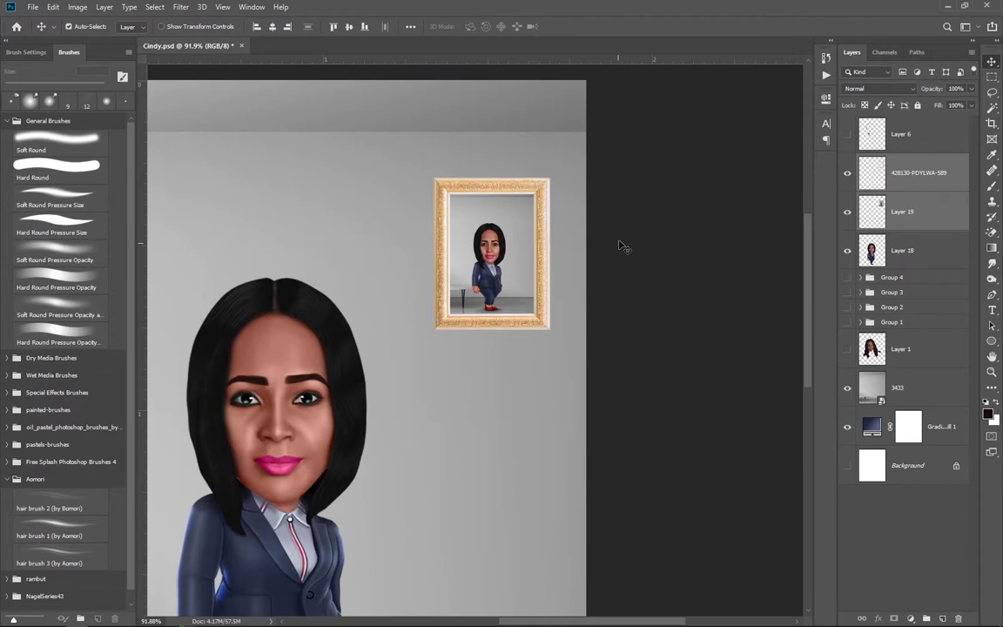
left_click(931, 257)
key("u")
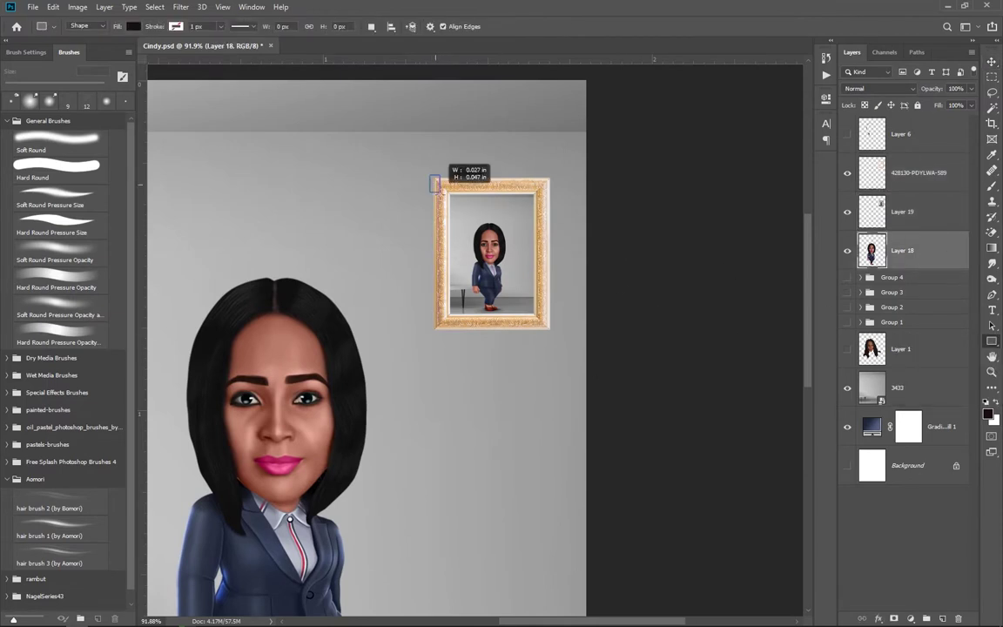
left_click_drag(440, 191, 551, 333)
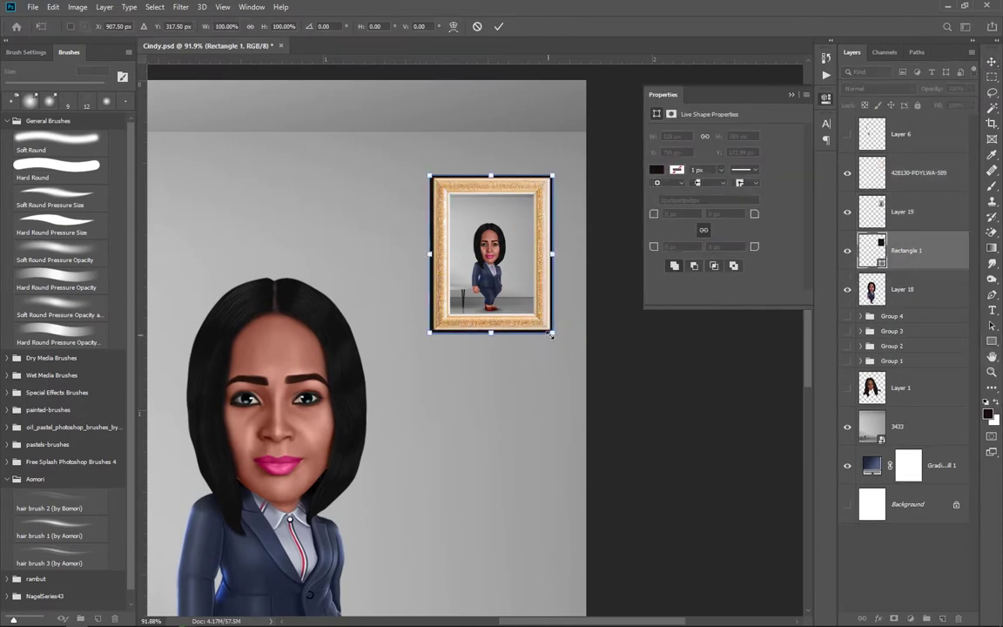
Soften Rectangle 1 into a shadow with a Gaussian Blur
left_click(181, 6)
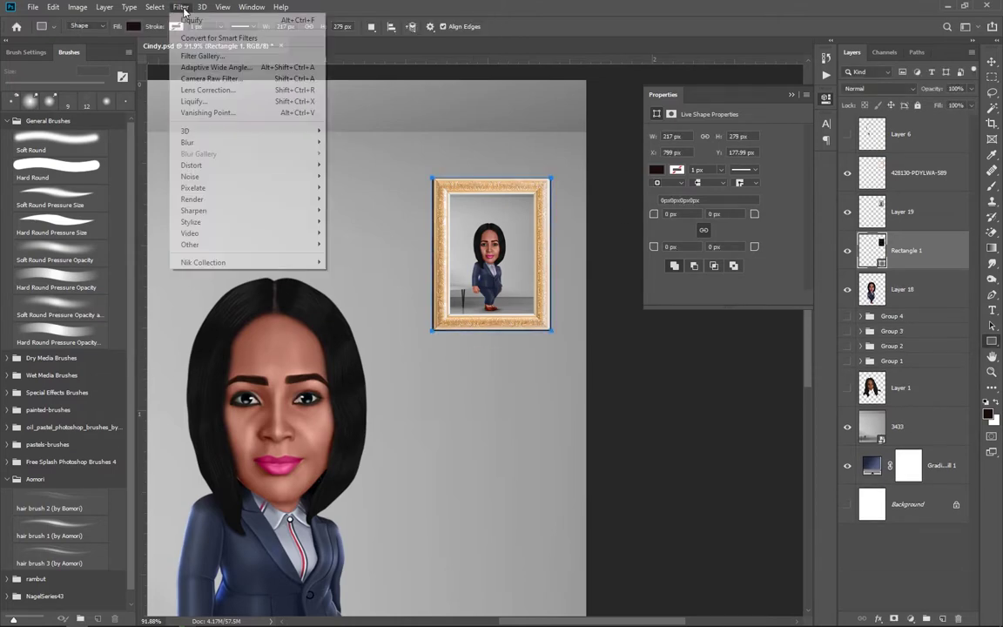
left_click(358, 189)
left_click(577, 235)
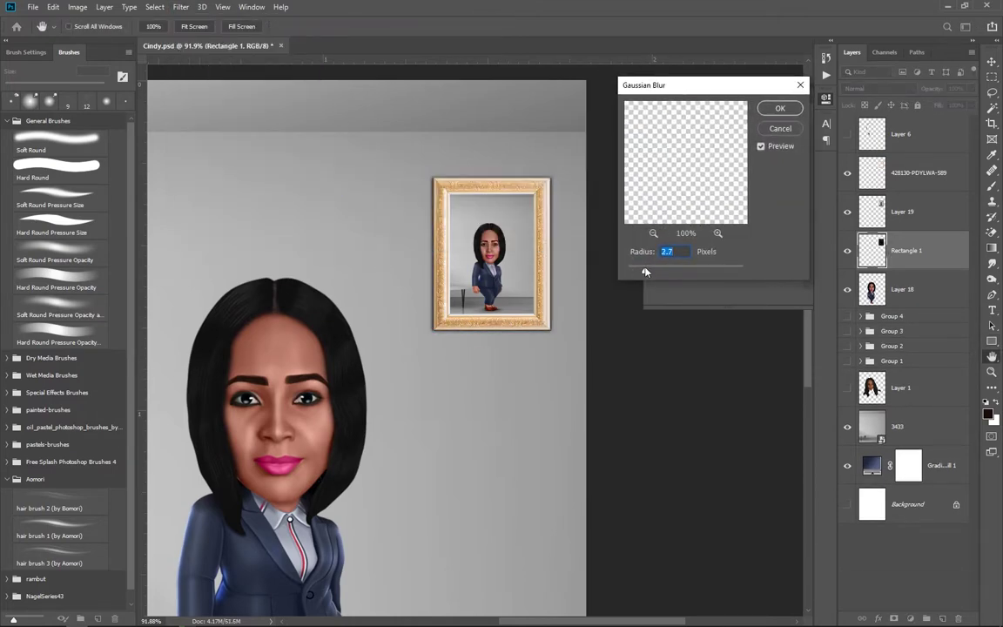
left_click(780, 109)
scroll(514, 352, "down", 3)
scroll(510, 396, "up", 1)
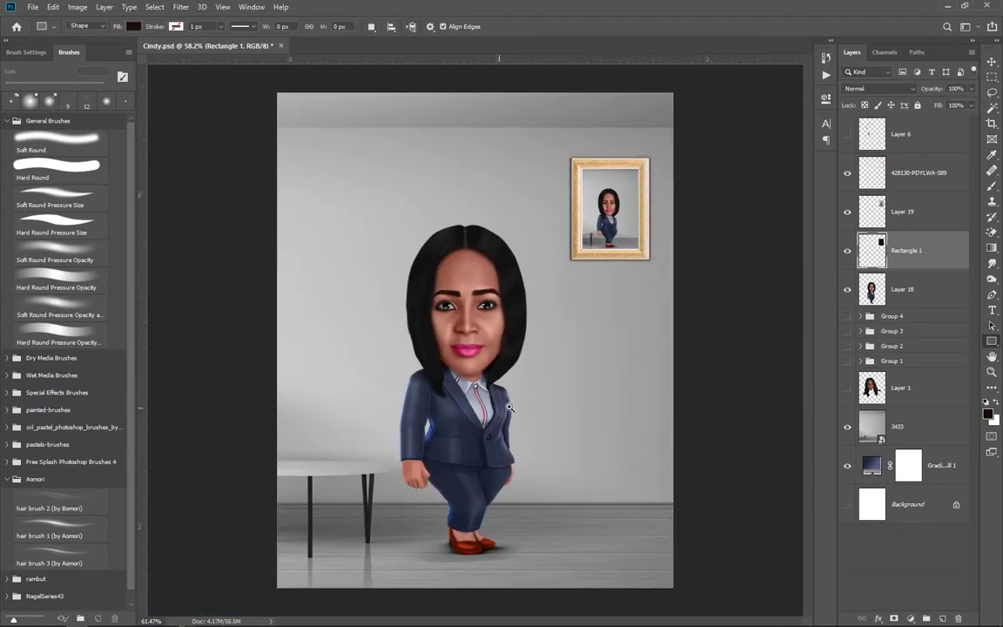
scroll(510, 401, "up", 1)
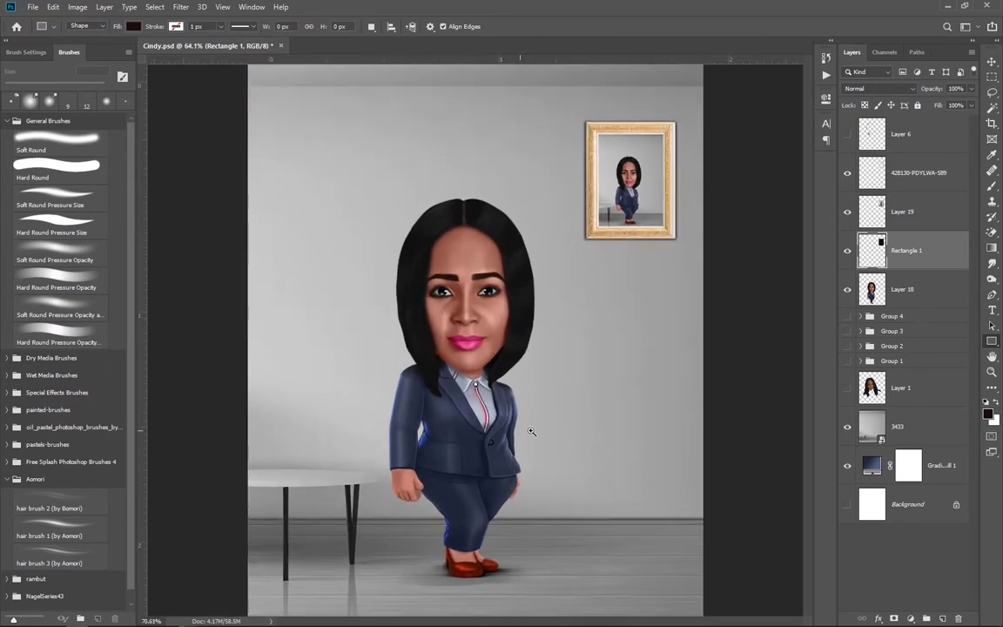
Group the frame and Layer 19, duplicate the group, and shrink the copy onto the left wall
left_click(901, 211, "ctrl")
left_click(913, 172, "ctrl")
key("ctrl+g")
key("ctrl+j")
key("ctrl+t")
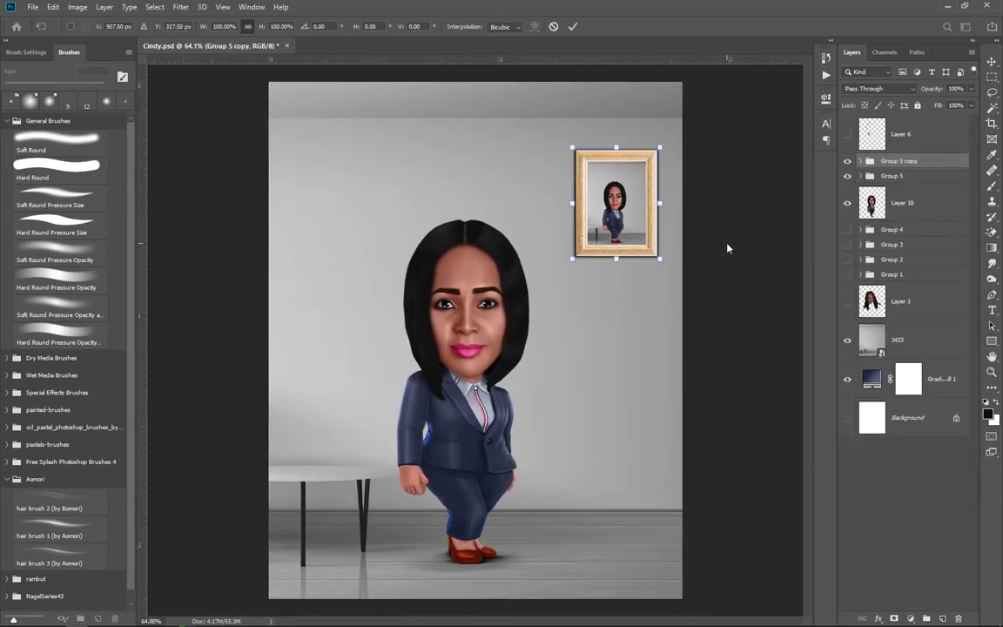
left_click_drag(616, 203, 324, 259)
mouse_move(369, 200)
left_mouse_down()
mouse_move(329, 253)
mouse_move(305, 255)
left_mouse_up()
double_click(304, 259)
Select the room backdrop 3433, Layer 18 and both framed picture groups together
key("u")
scroll(476, 408, "up", 1)
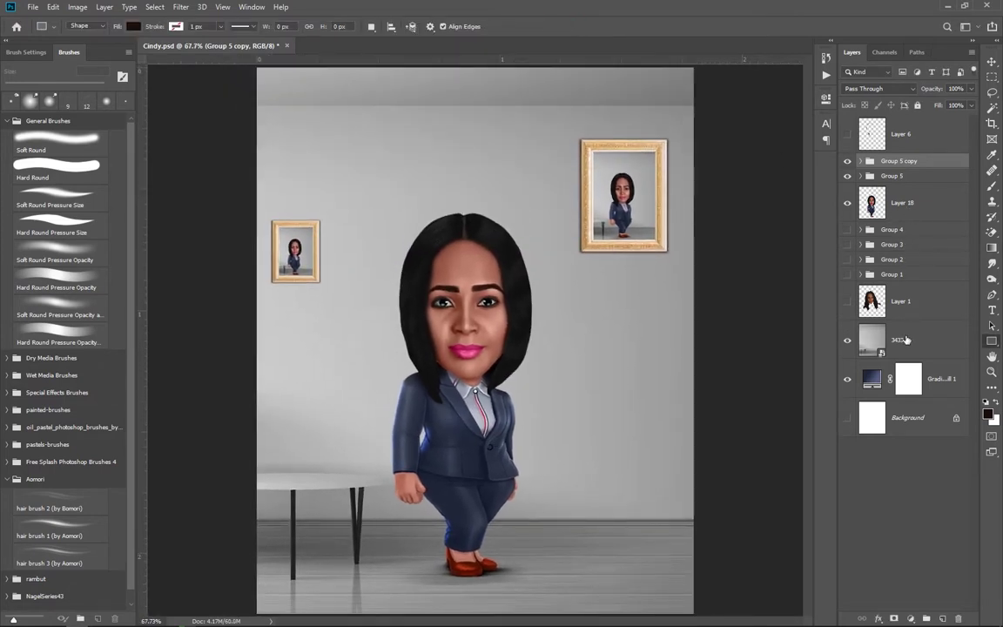
left_click(905, 339, "ctrl")
left_click(905, 202, "ctrl")
left_click(905, 176, "ctrl")
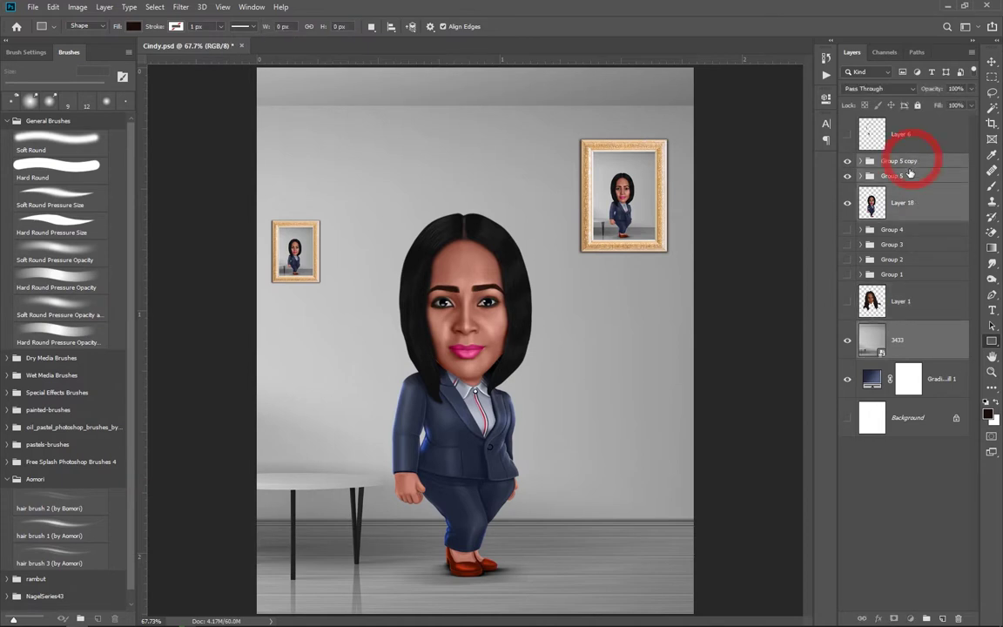
Group the room scene layers, copy the woman's layer out of the group, and hide Group 6
key("ctrl+g")
left_click(860, 200)
key("ctrl+alt+e")
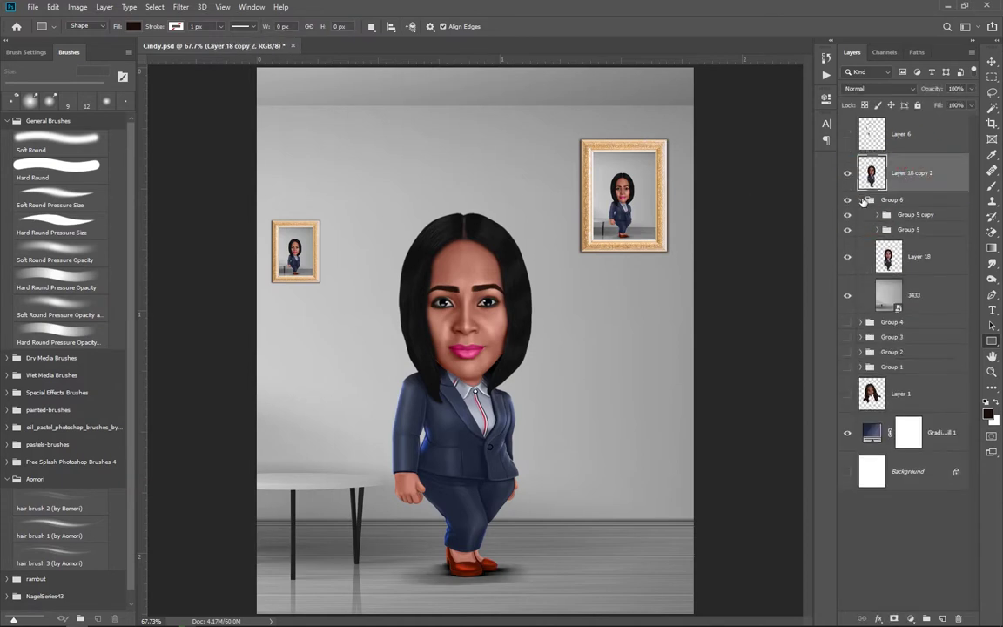
left_click(847, 200)
left_click(860, 200)
scroll(476, 388, "up", 1)
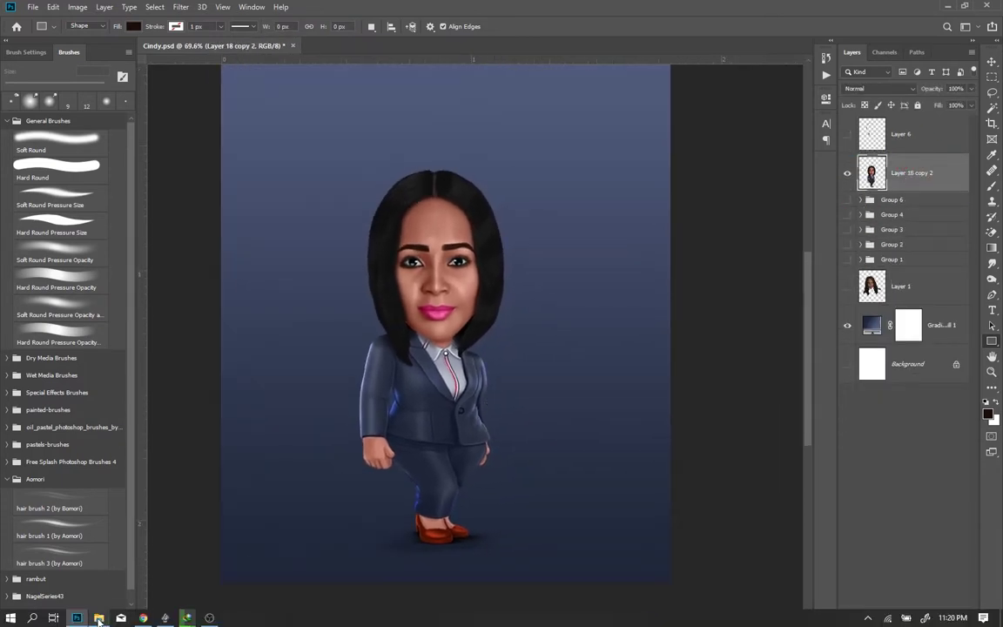
Place the stage-lighting image and stretch it up to the canvas top
left_click(98, 617)
left_click_drag(593, 426, 422, 293)
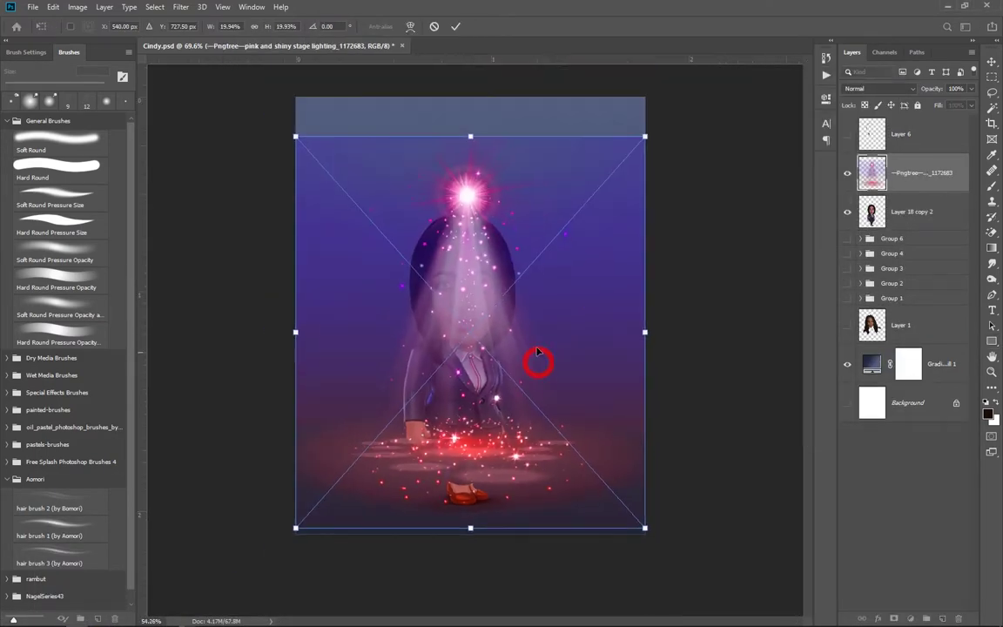
key("ctrl+0")
left_click_drag(474, 161, 474, 123)
key("Return")
Test blend modes on the stage-lighting layer, then delete it
left_click(879, 88)
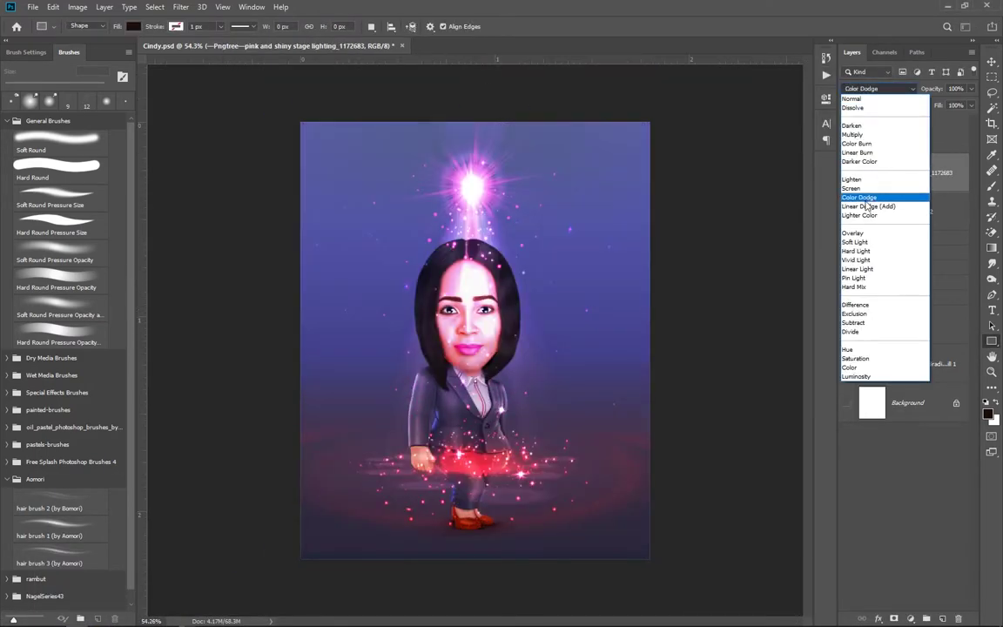
left_click(744, 167)
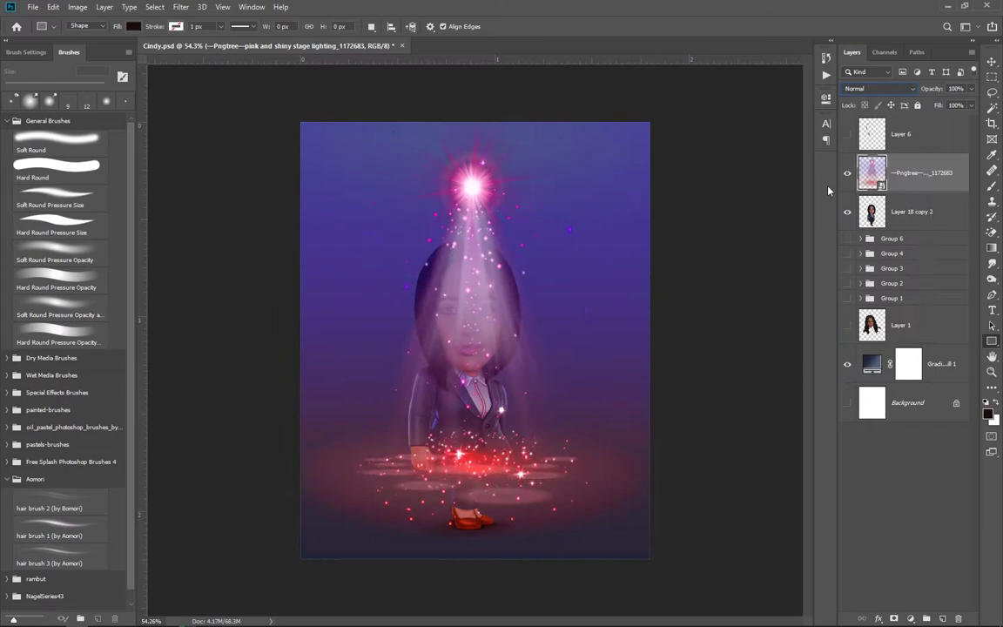
left_click(879, 88)
left_click(905, 188)
left_click_drag(927, 158, 957, 618)
key("v")
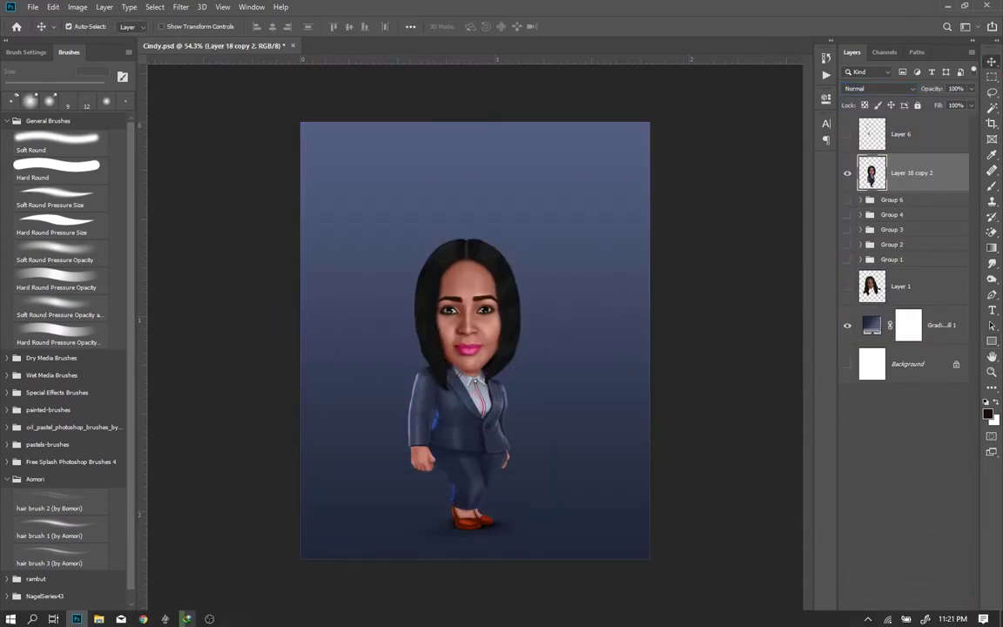
key("alt+Tab")
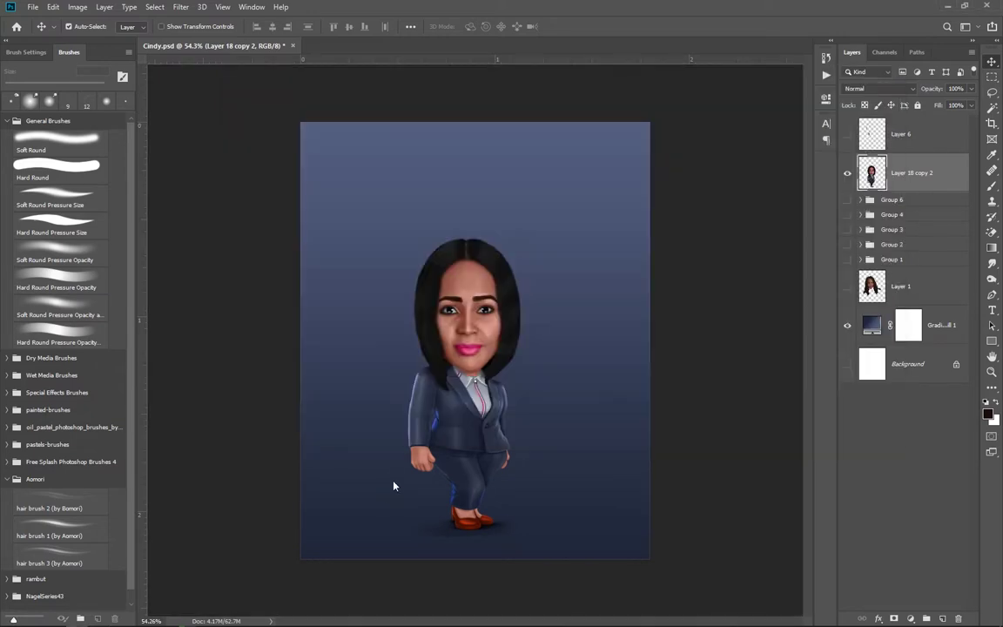
Place the leafy blue bokeh image 10660, enlarged to cover the canvas
mouse_move(716, 257)
left_mouse_down()
mouse_move(419, 416)
mouse_move(468, 326)
left_mouse_up()
left_click_drag(625, 401, 694, 436)
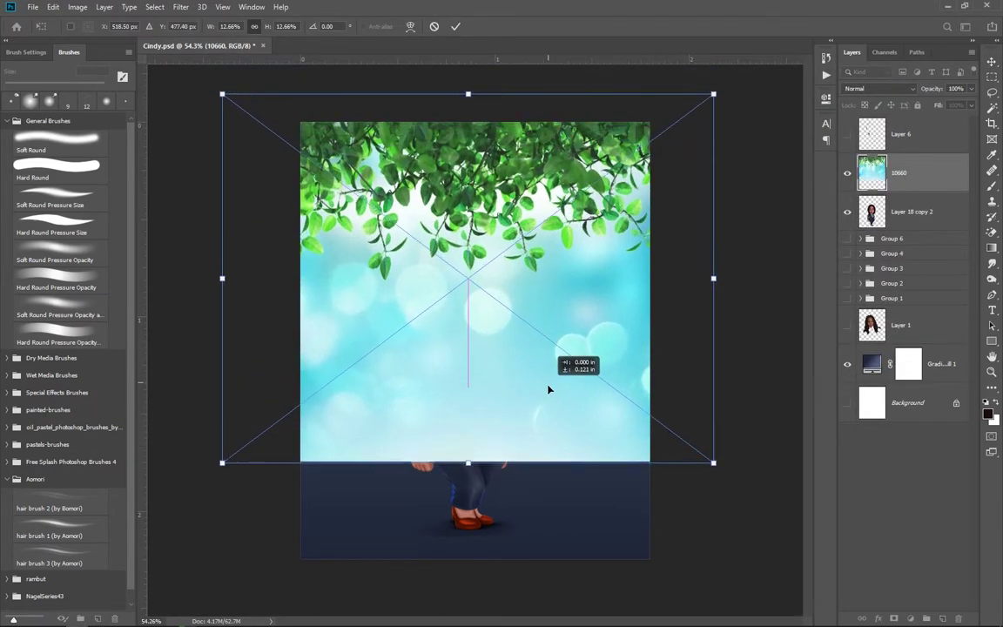
left_click_drag(491, 345, 488, 318)
left_click_drag(727, 454, 775, 544)
left_click_drag(566, 488, 566, 505)
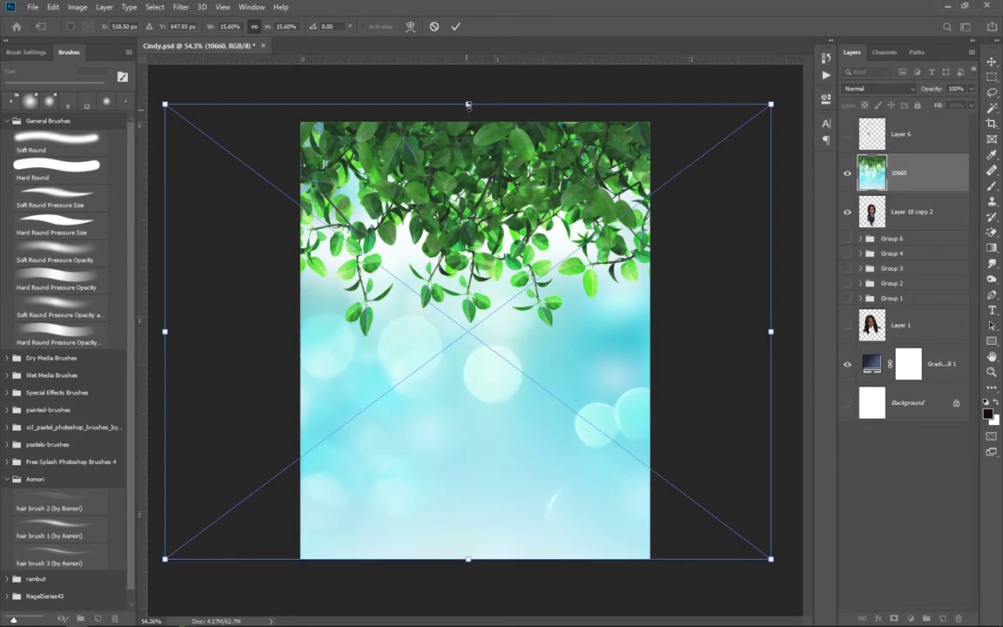
left_click(455, 26)
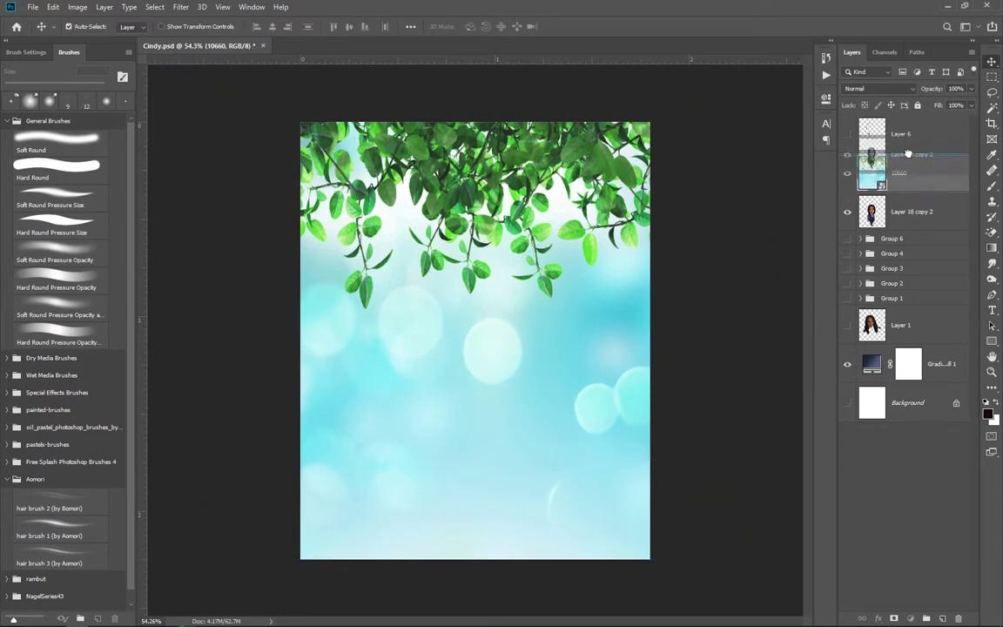
Move Layer 18 copy 2 above the 10660 layer and stretch the leaves taller at the top
left_click_drag(905, 212, 905, 152)
left_click(905, 212)
key("ctrl+t")
scroll(518, 287, "down", 3)
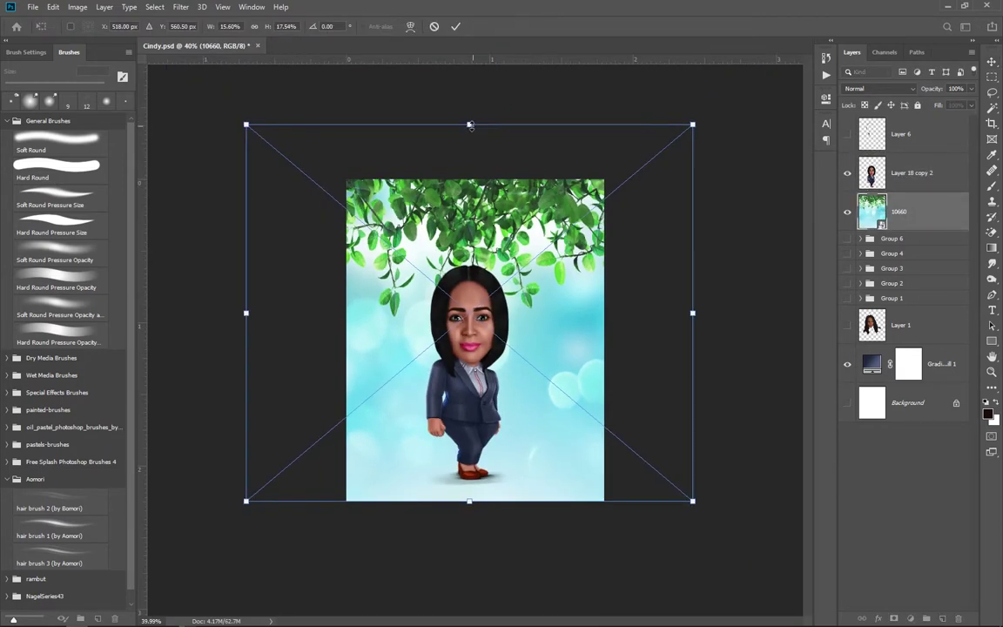
left_click_drag(468, 125, 467, 15)
left_click(455, 26)
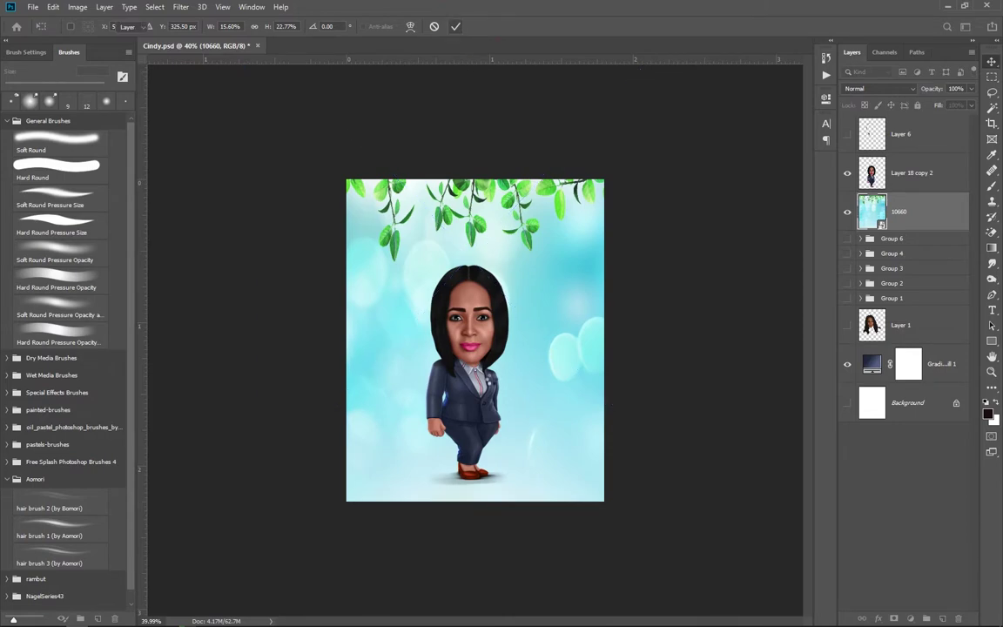
scroll(530, 459, "up", 4)
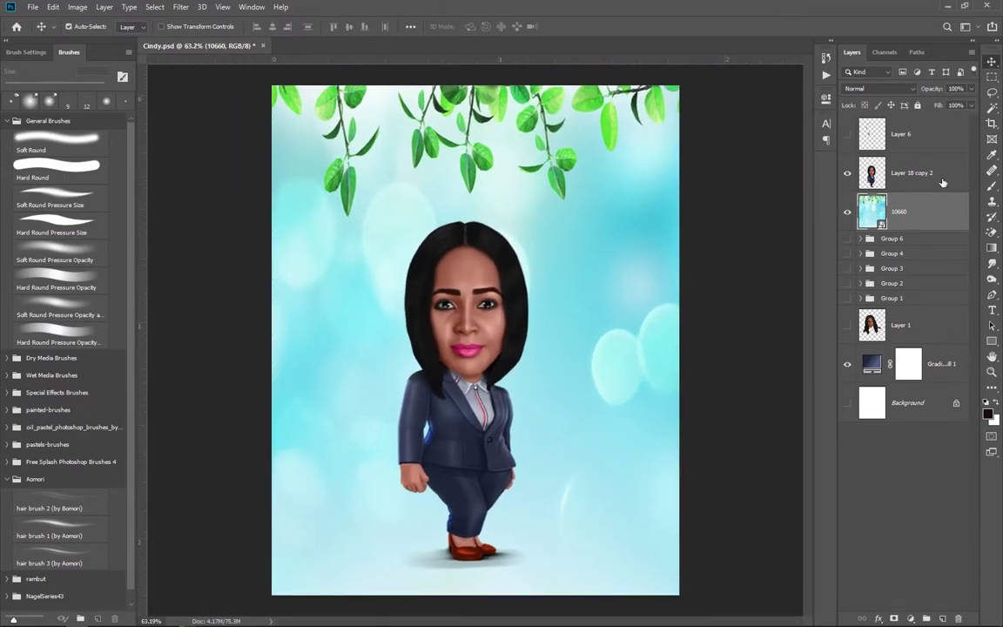
Place the Pngtree pink background image above the woman, enlarged to cover the canvas
left_click(906, 172)
left_click(83, 616)
mouse_move(582, 346)
left_mouse_down()
mouse_move(536, 486)
mouse_move(521, 418)
left_mouse_up()
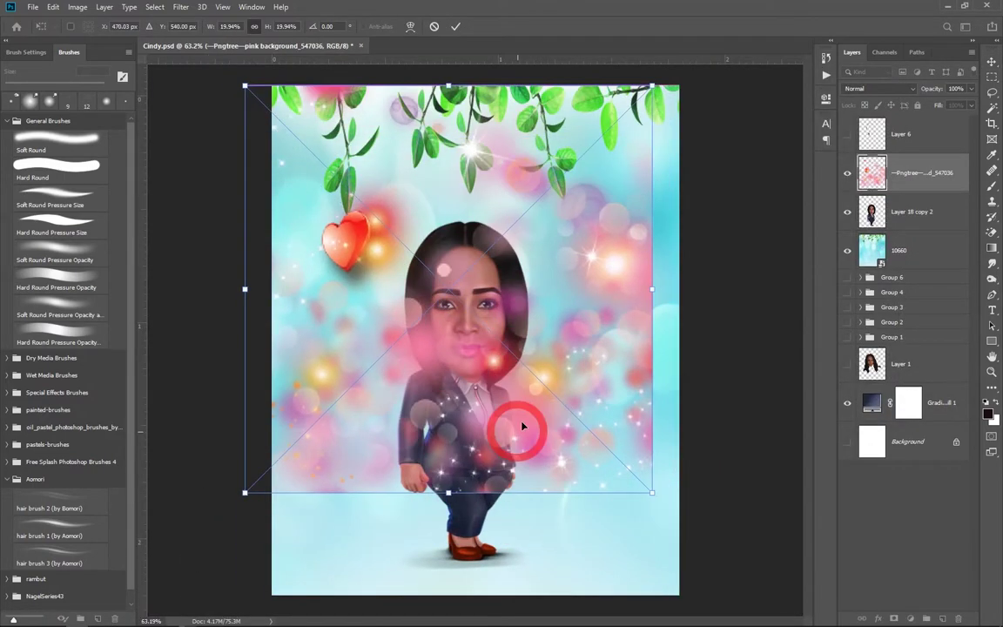
mouse_move(648, 477)
left_mouse_down()
mouse_move(721, 587)
mouse_move(655, 560)
left_mouse_up()
left_click(455, 26)
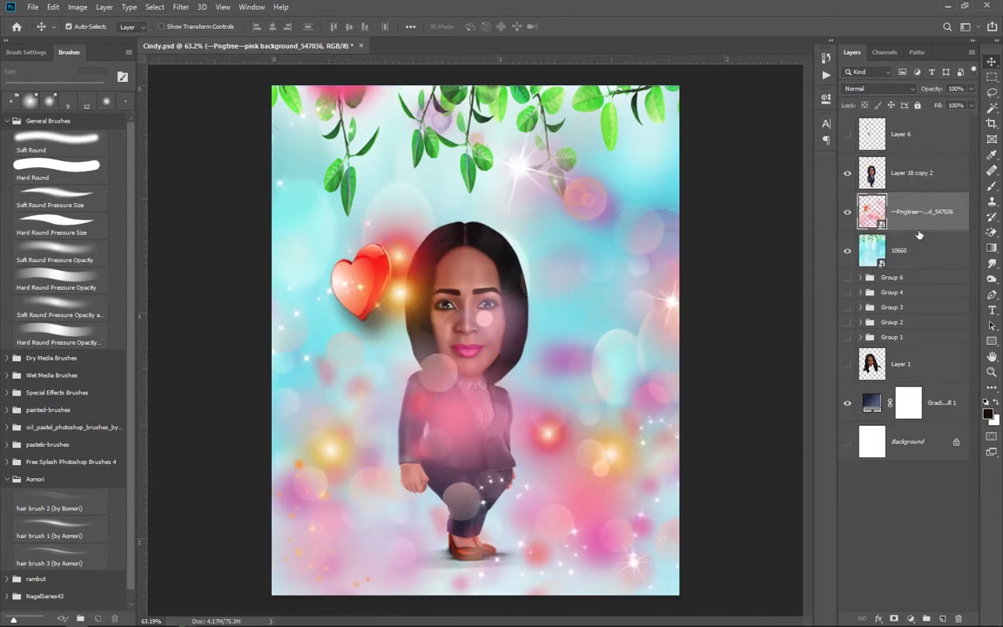
scroll(540, 383, "down", 3)
left_click(877, 88)
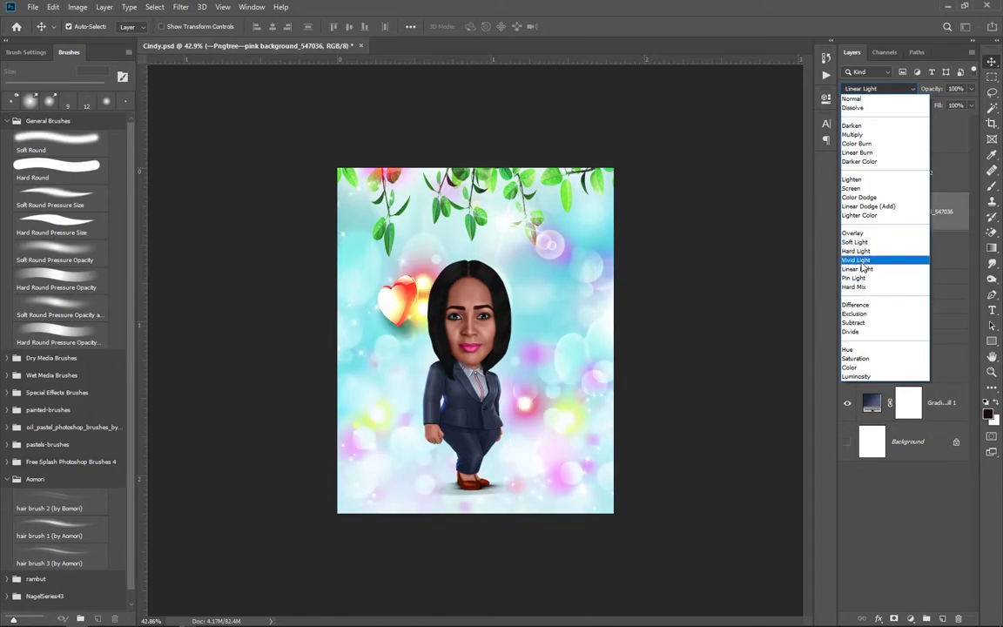
Set the pink bokeh to Hard Light and brighten Layer 18 copy 2 with clipped Curves 1
left_click(855, 250)
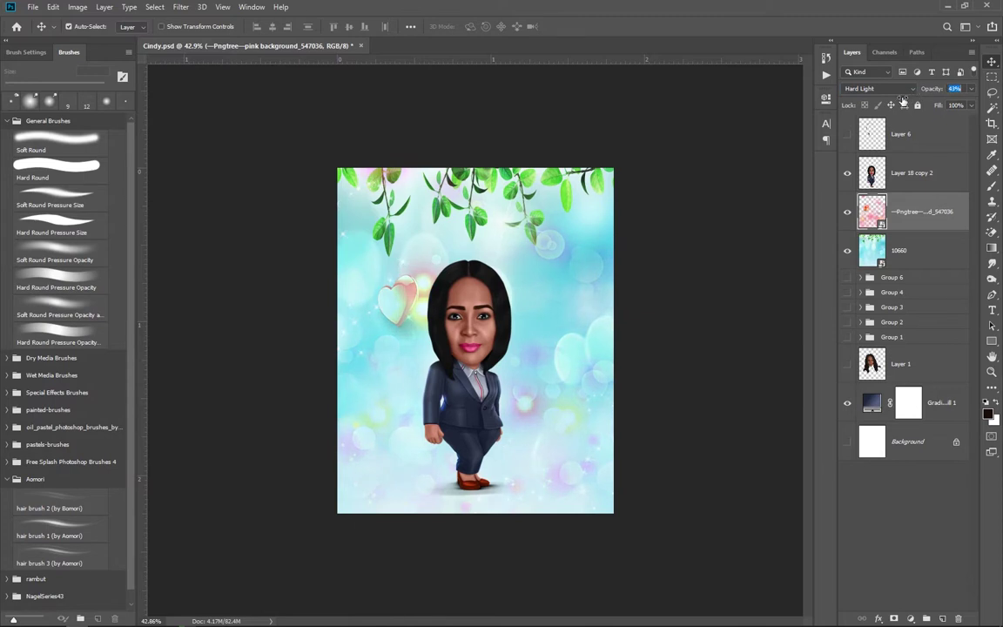
left_click(923, 181)
left_click(910, 617)
left_click(873, 466)
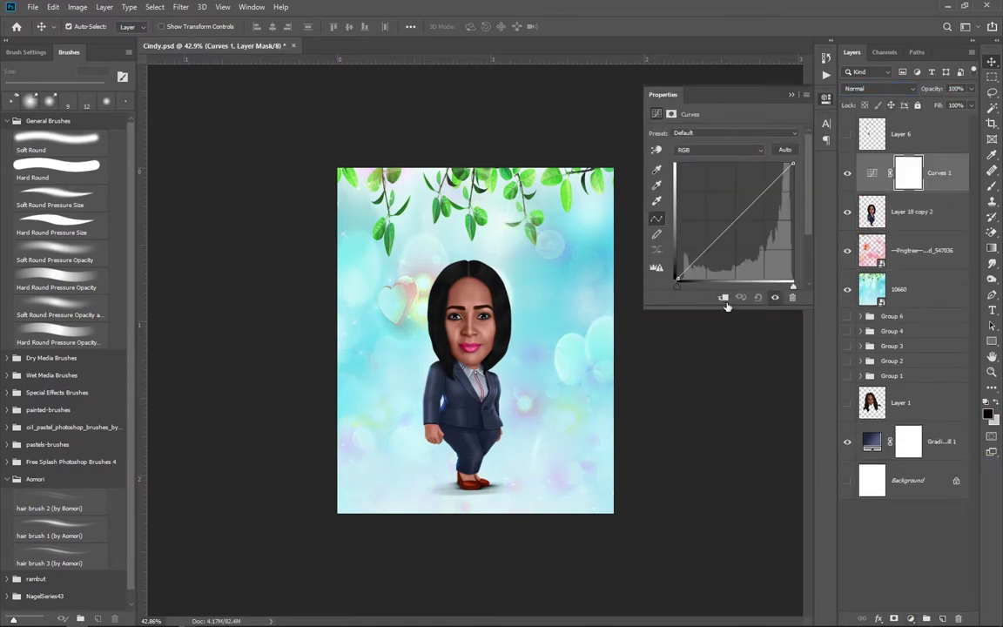
left_click_drag(745, 210, 745, 202)
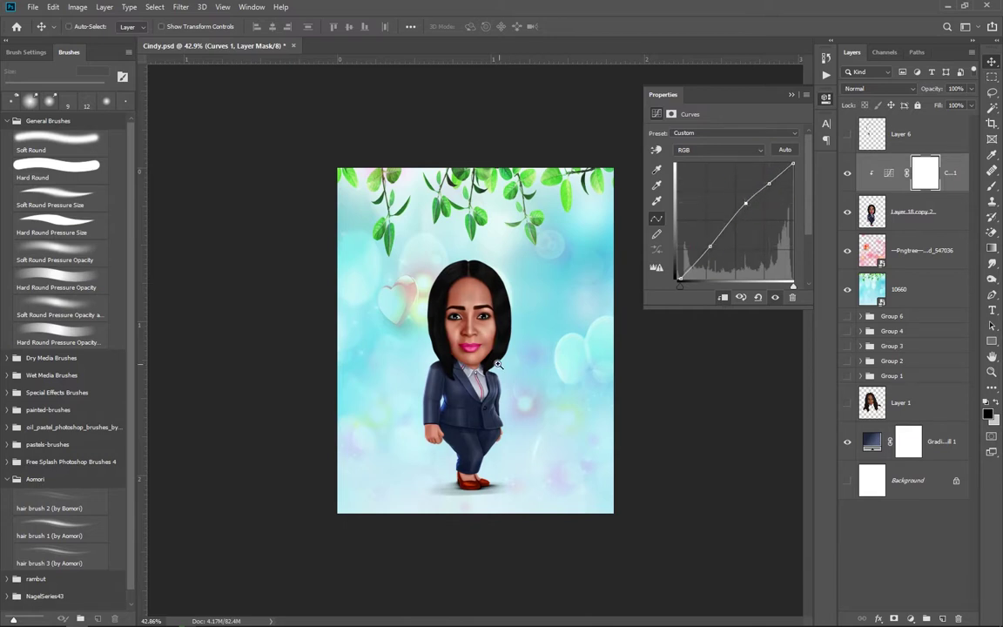
left_click_drag(499, 364, 548, 413)
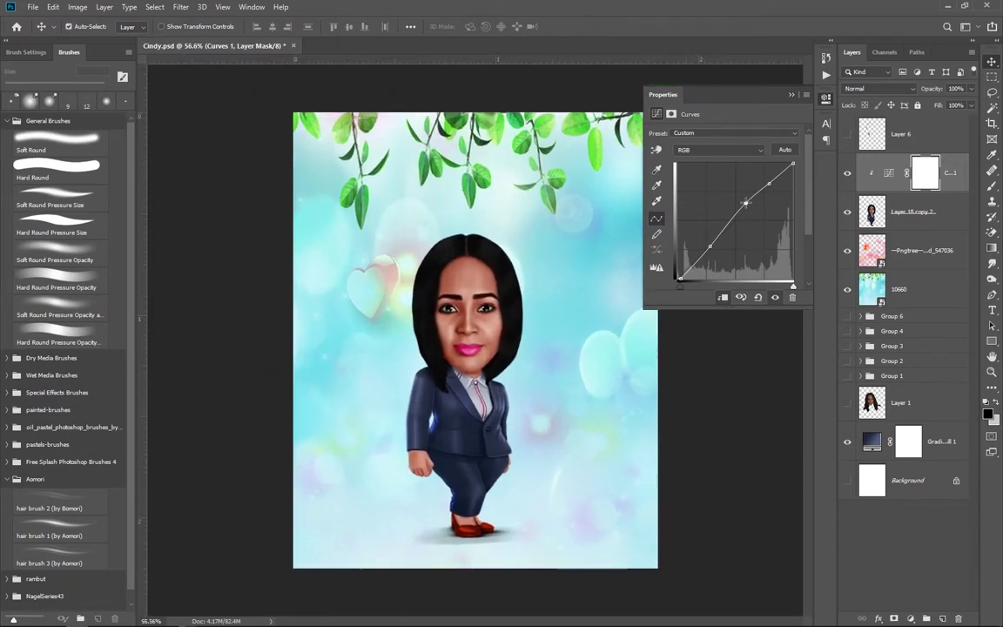
left_click(770, 183)
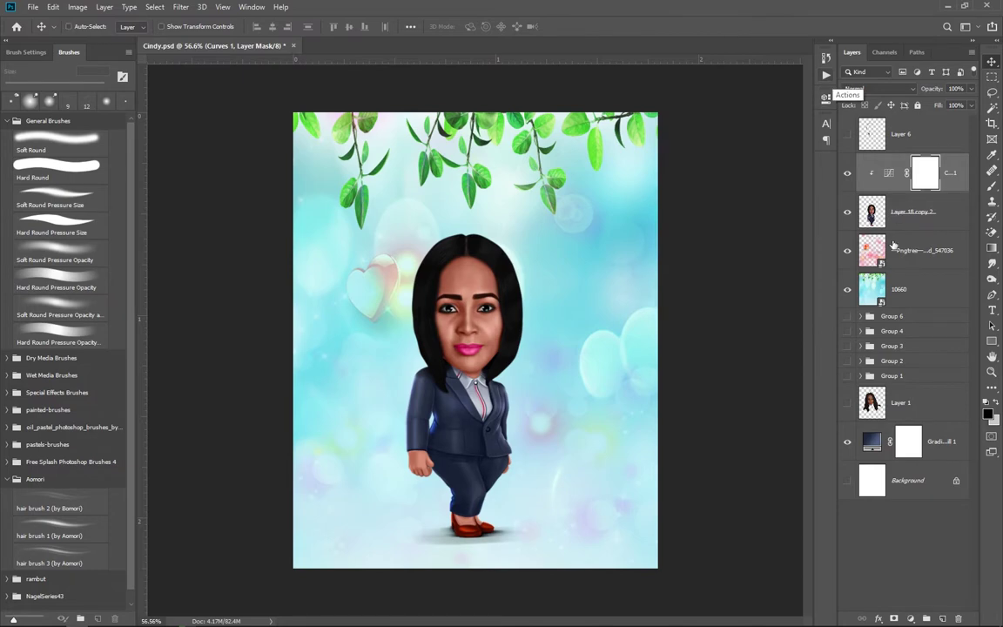
Stamp the visible artwork into Layer 20 and convert it to a smart object
key("ctrl+shift+alt+e")
left_click(181, 7)
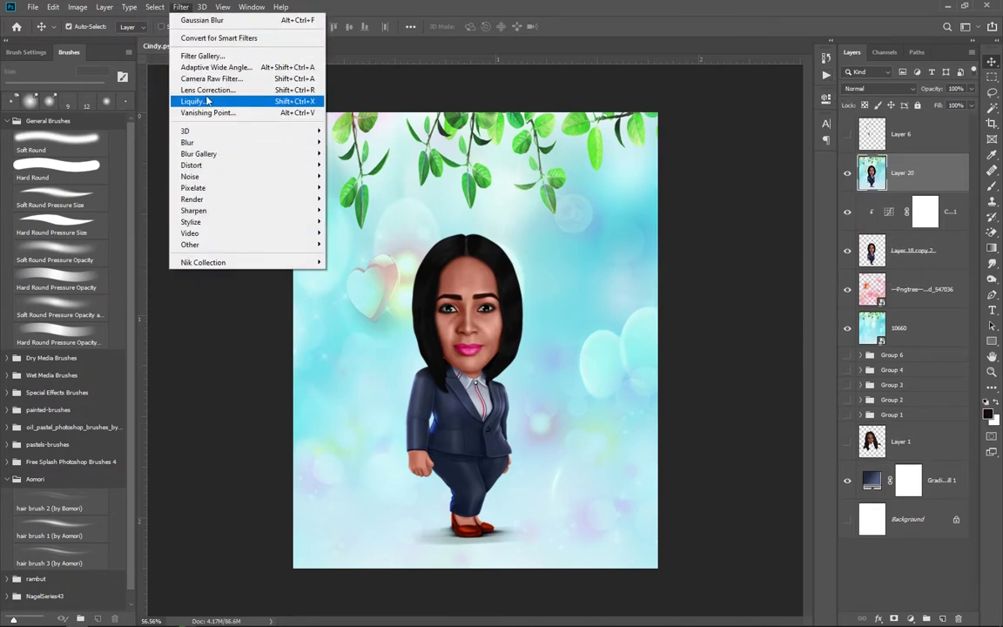
left_click(201, 35)
left_click(488, 237)
Apply Camera Raw to Layer 20: Blues saturation +58, Yellows hue +33, slightly lower exposure
left_click(181, 7)
left_click(218, 100)
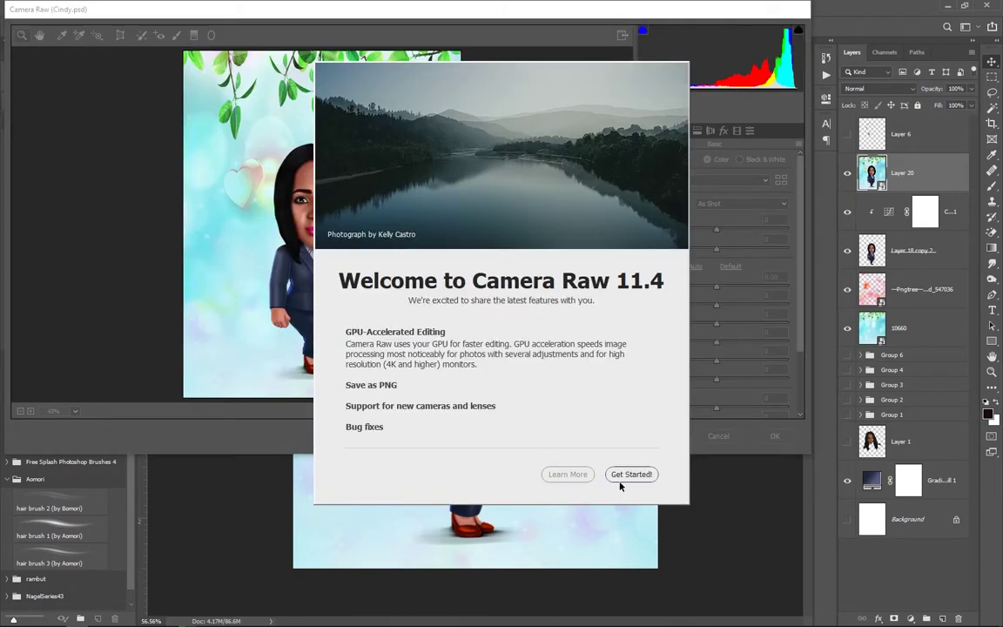
left_click(623, 477)
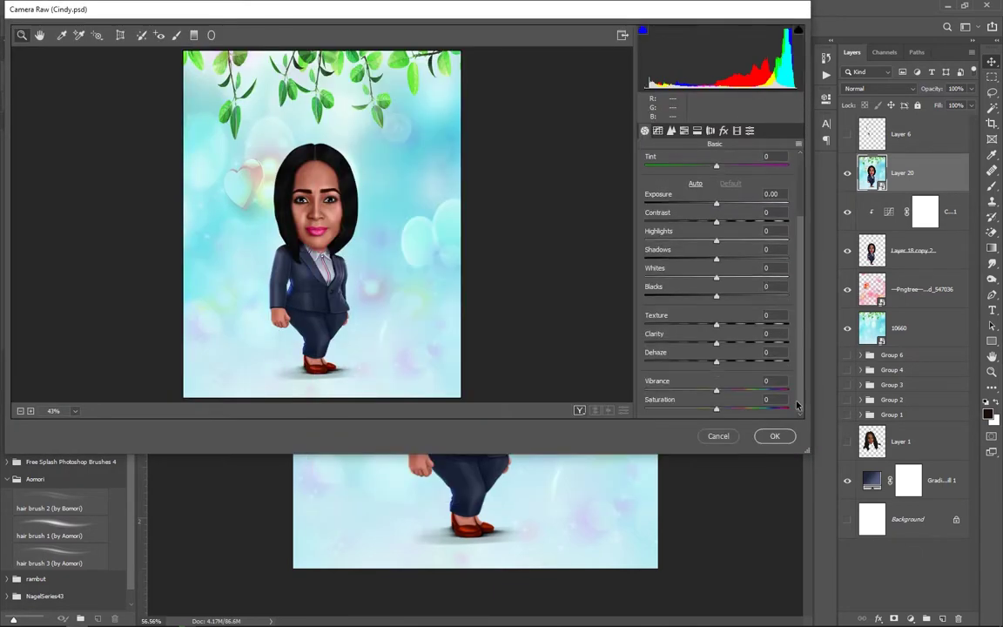
left_click(683, 131)
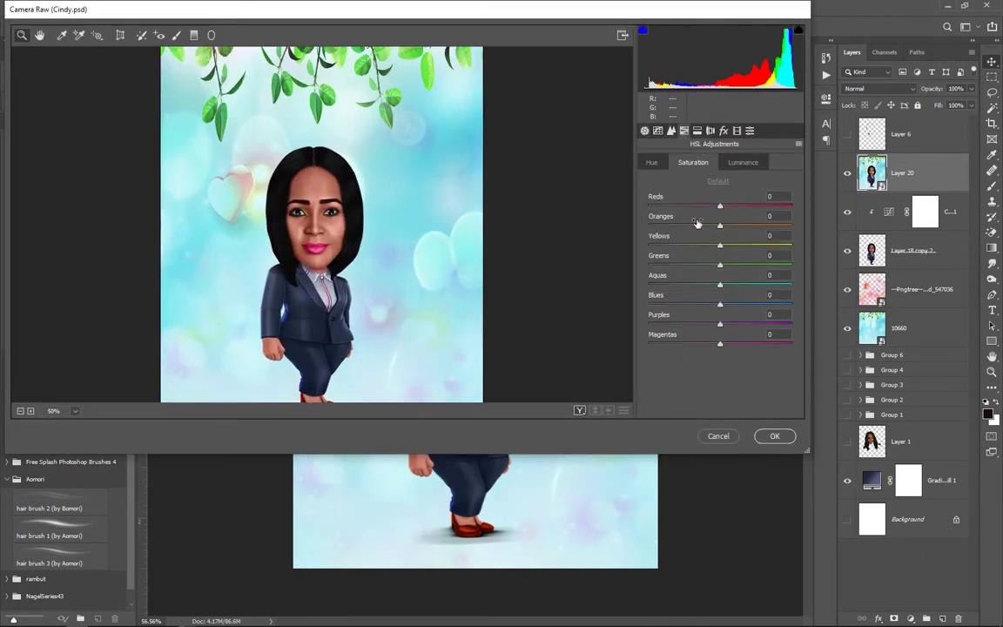
mouse_move(719, 304)
left_mouse_down()
mouse_move(747, 304)
mouse_move(740, 288)
left_mouse_up()
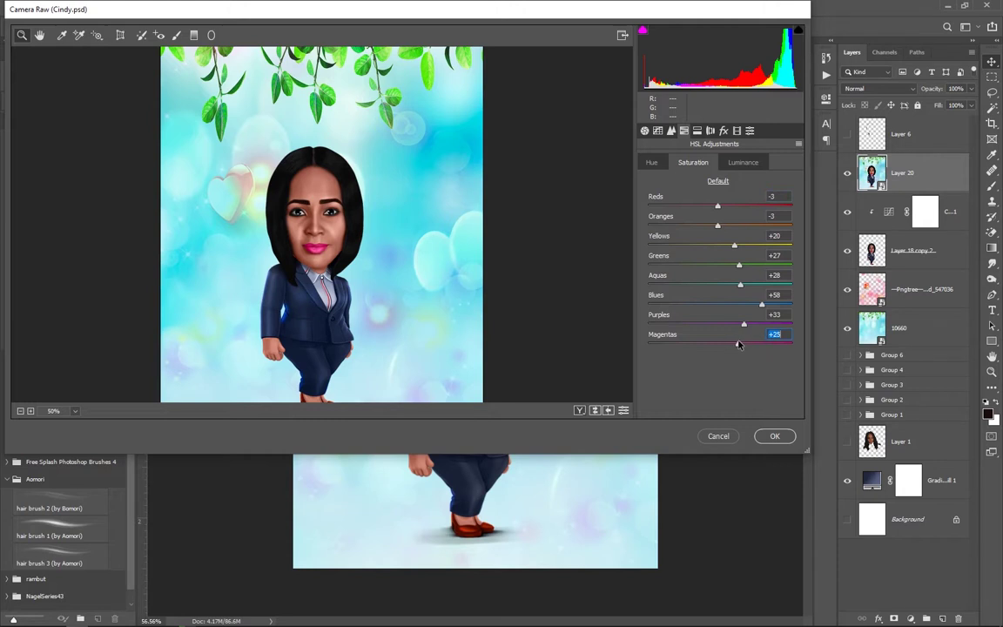
key("q")
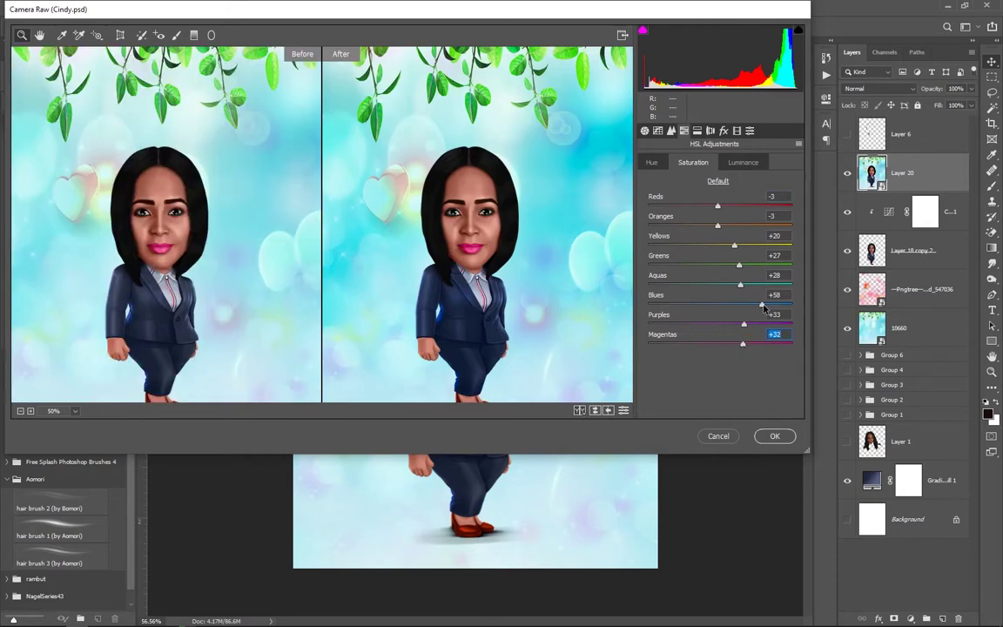
left_click(651, 162)
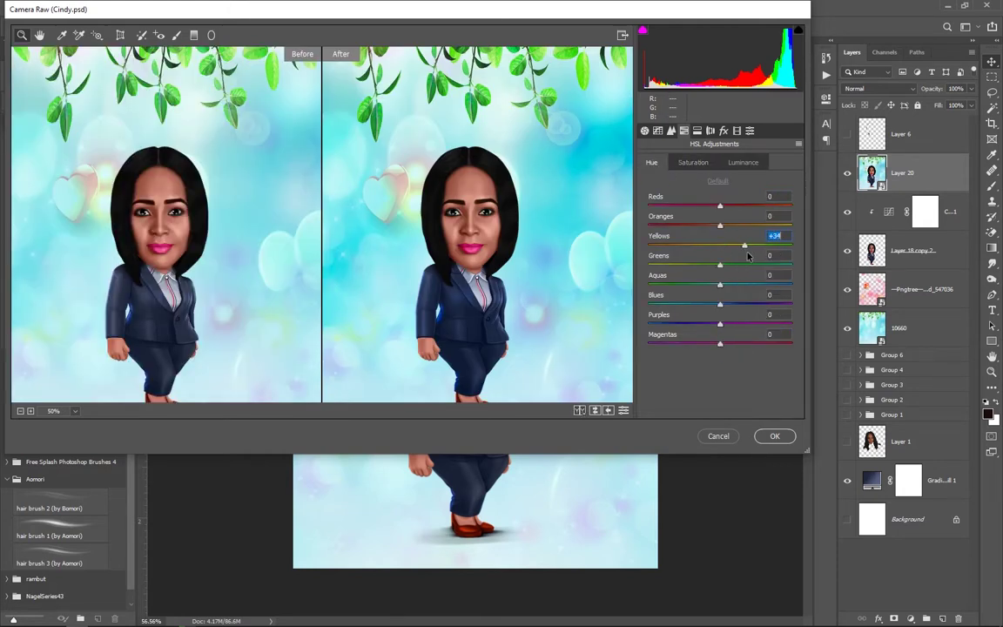
left_click_drag(721, 269, 719, 269)
left_click(645, 131)
left_click_drag(717, 233, 712, 268)
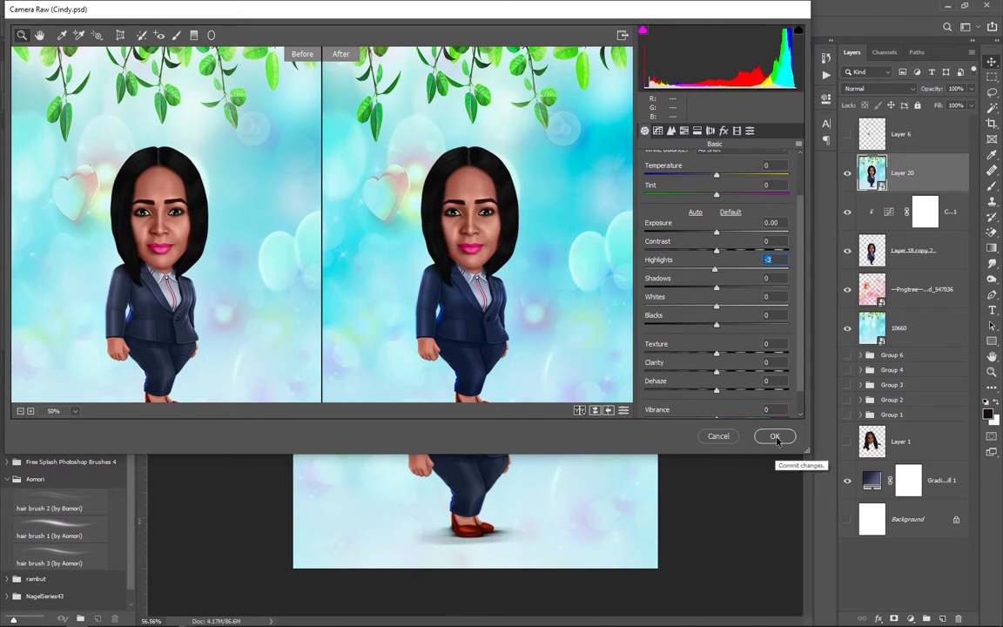
left_click(775, 436)
Make Layer 18 copy 2 a smart object and Forward Warp its hair edge in Liquify
right_click(766, 300)
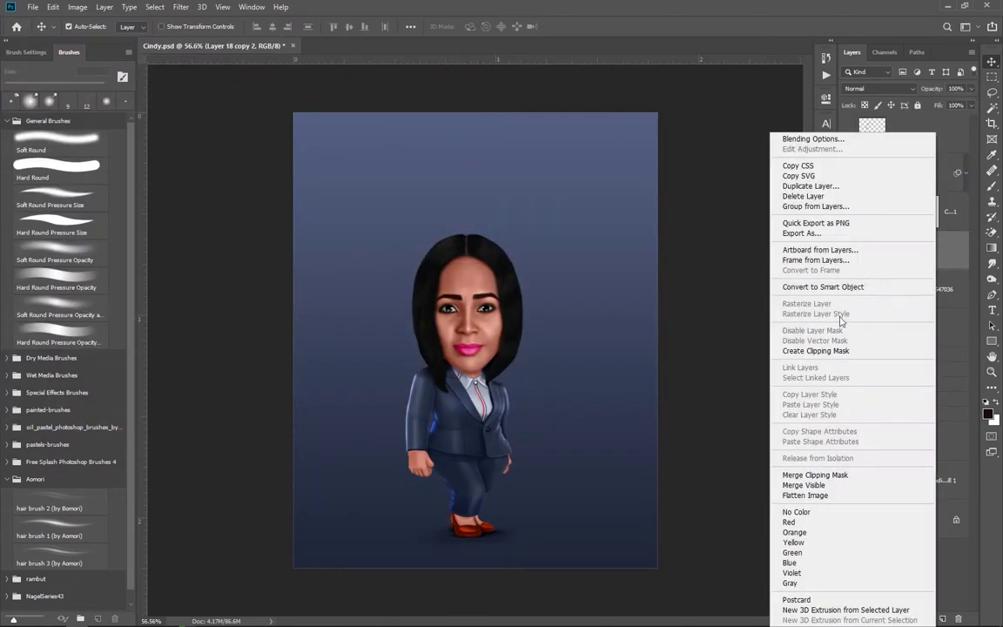
left_click(757, 288)
key("shift+ctrl+x")
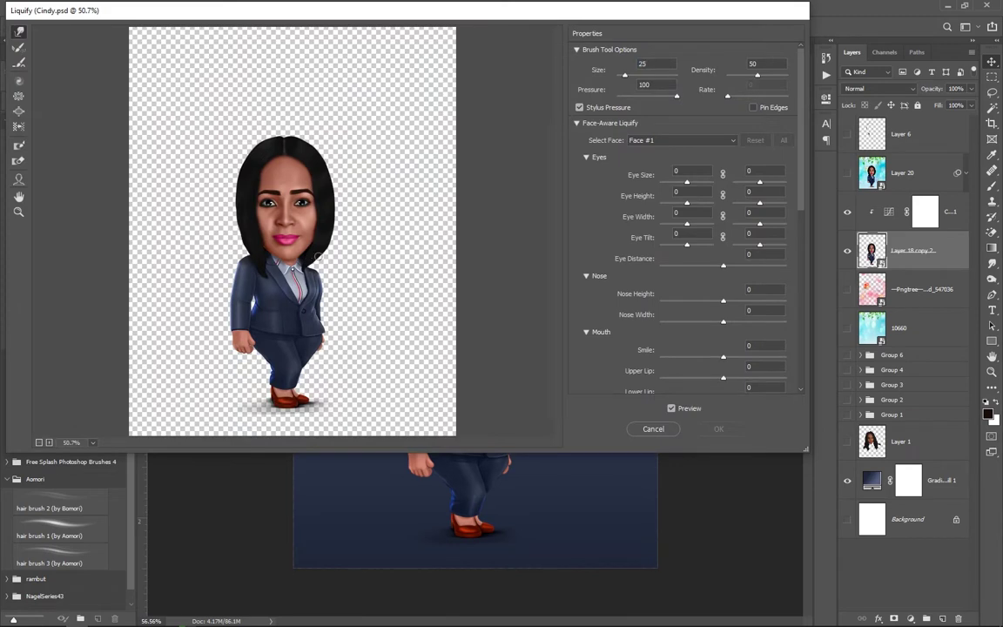
key("ctrl+plus")
key("ctrl+plus")
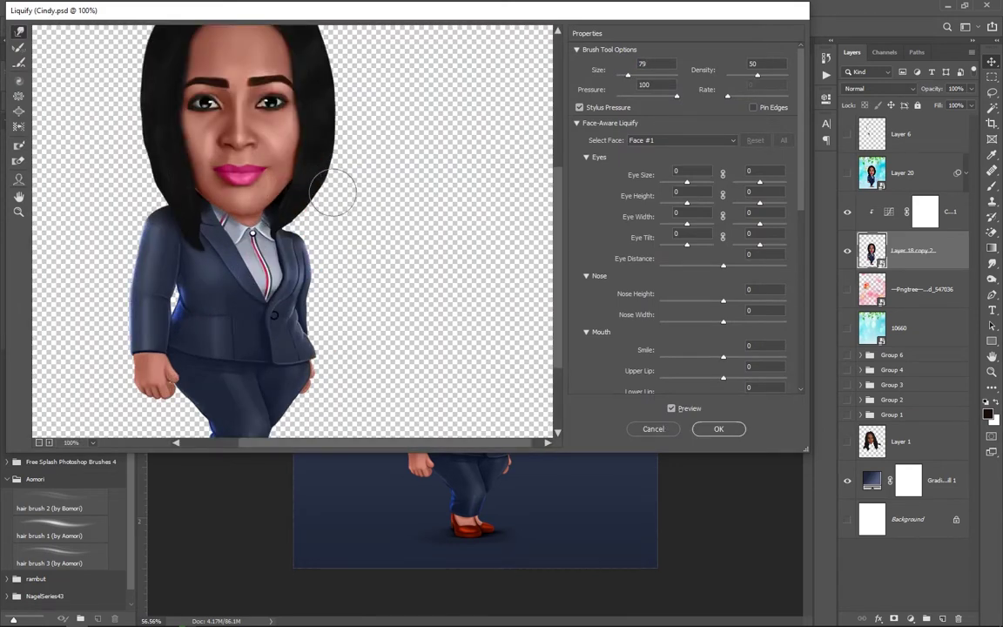
key("bracketright")
key("bracketright")
key("bracketright")
mouse_move(314, 213)
left_mouse_down()
mouse_move(354, 256)
mouse_move(398, 208)
left_mouse_up()
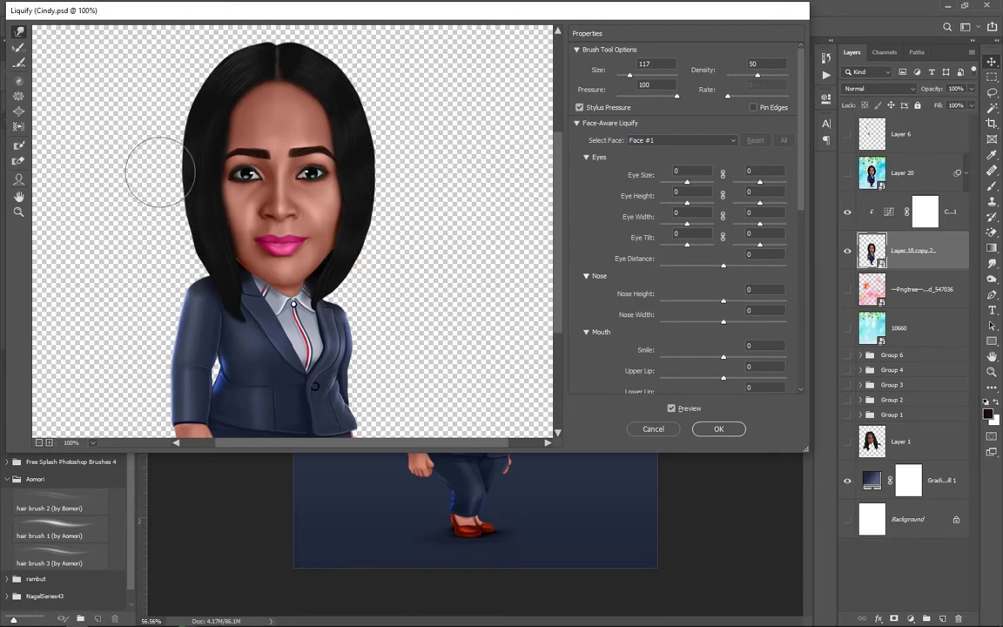
left_click_drag(177, 96, 182, 112)
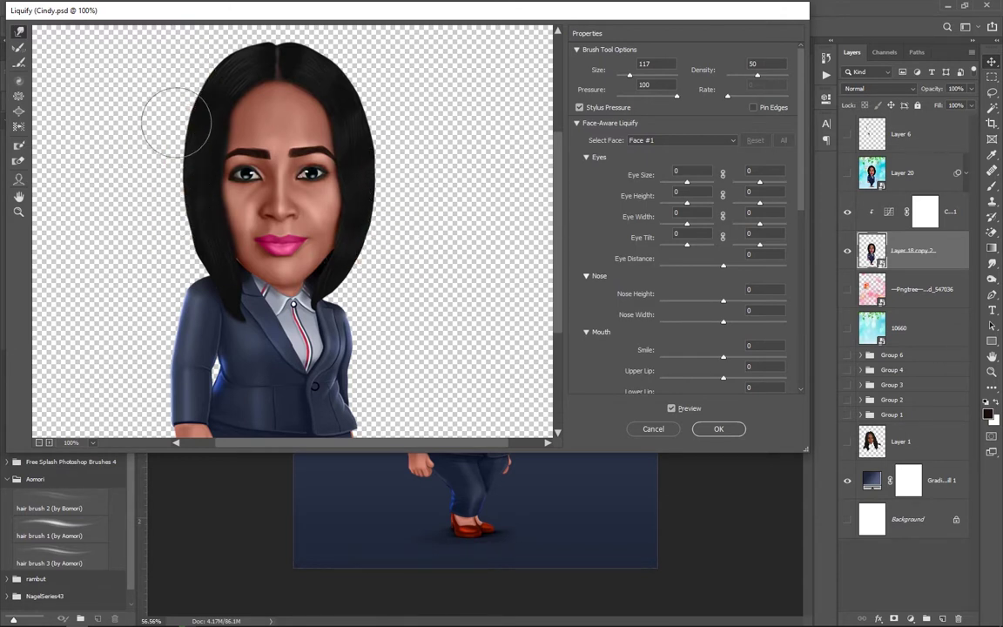
left_click(718, 429)
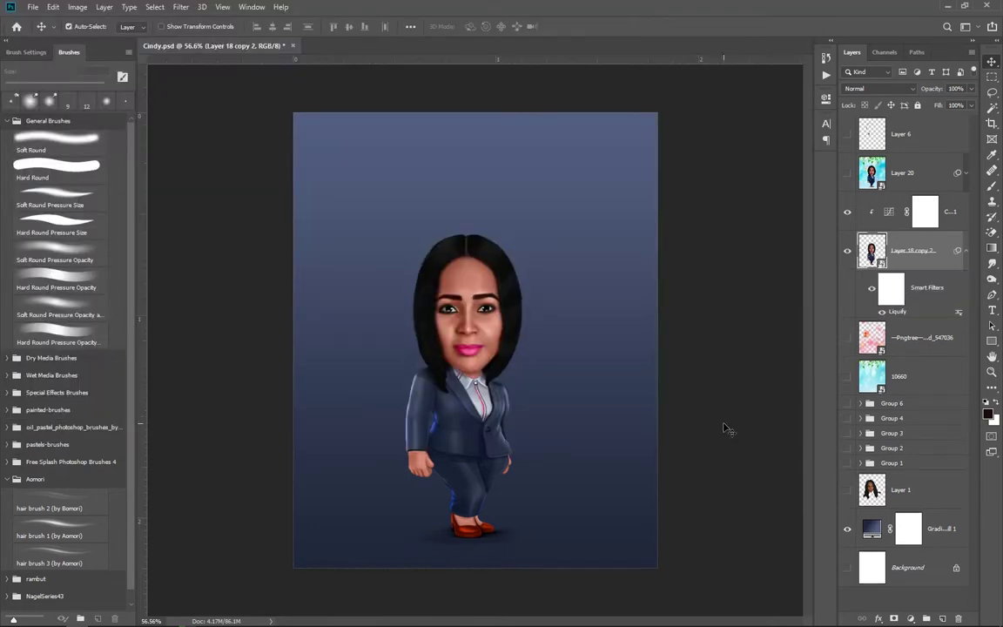
double_click(897, 311)
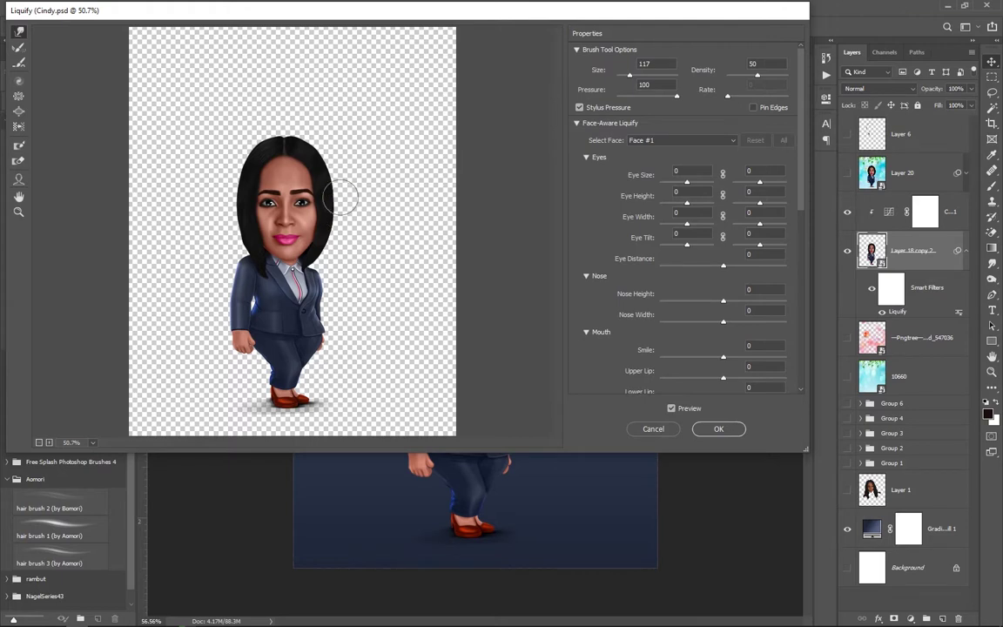
left_click(718, 428)
Show the background layers and duplicate Layer 20 as Layer 21, then undo the last two changes
left_click_drag(847, 336, 847, 376)
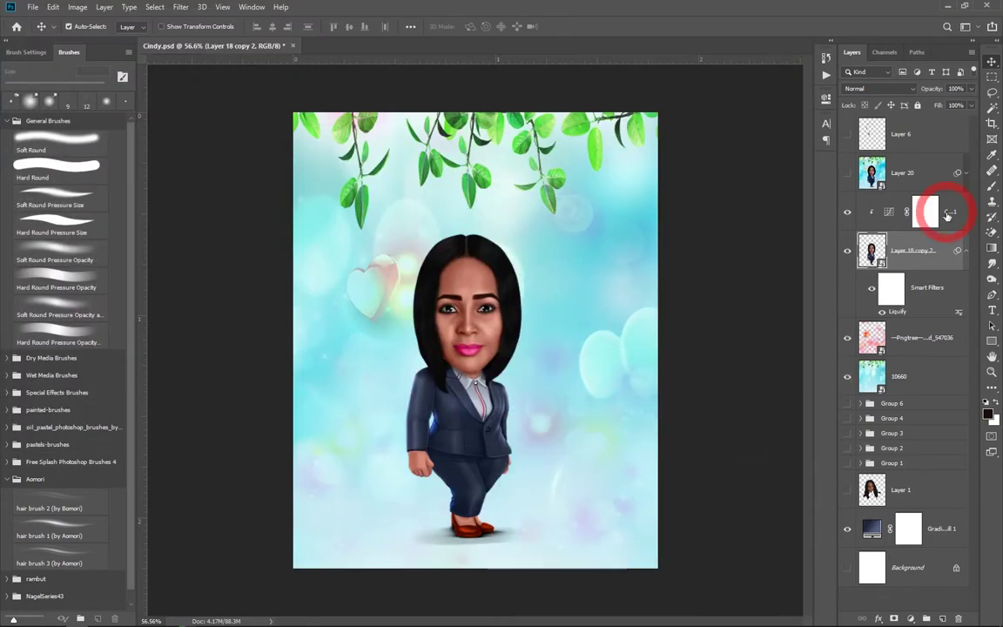
left_click(924, 212)
right_click(840, 211)
left_click(748, 228)
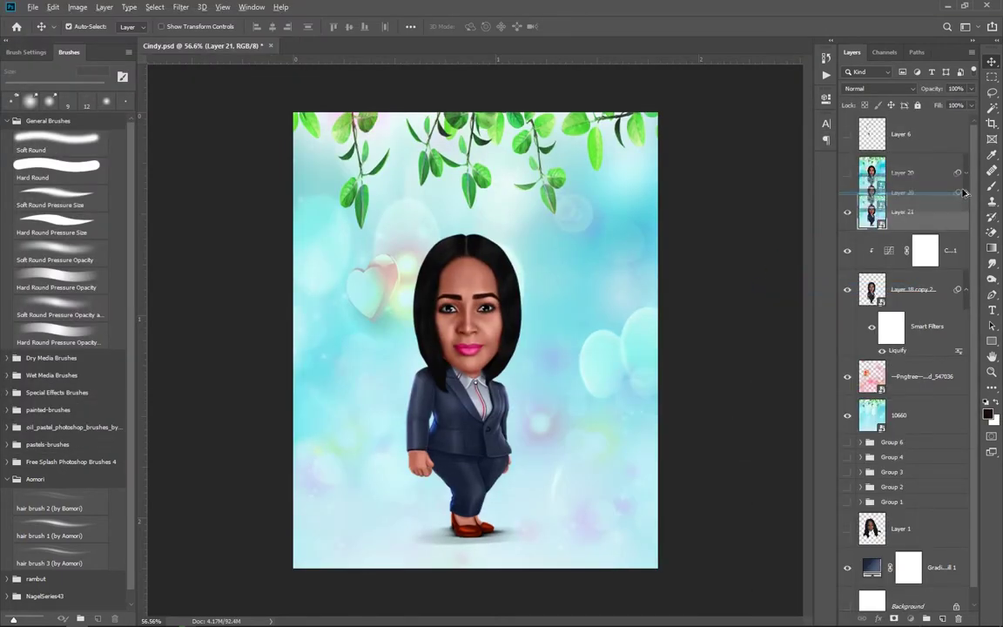
left_click(956, 171)
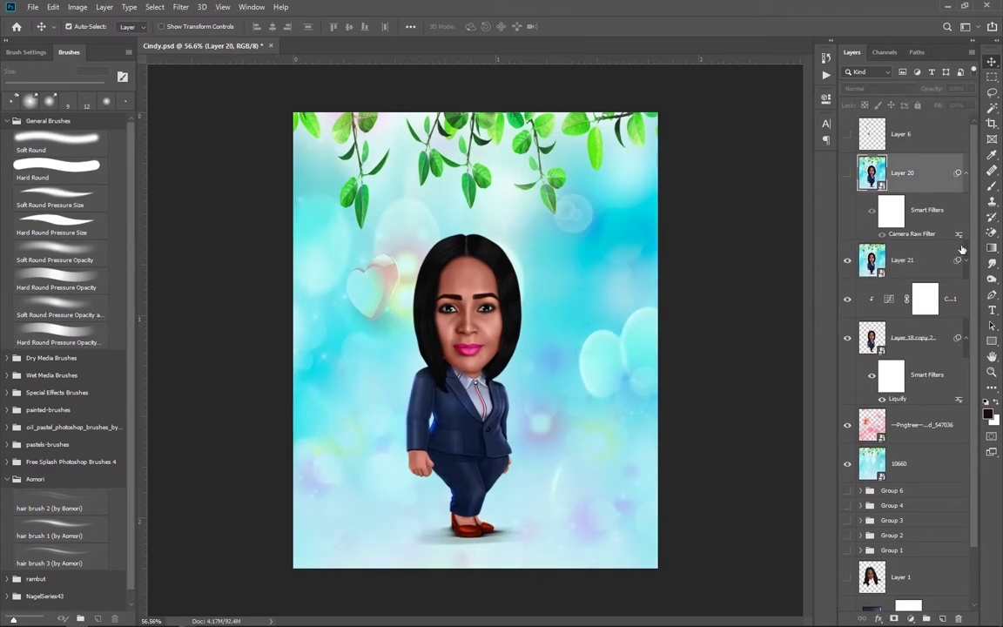
key("ctrl+z")
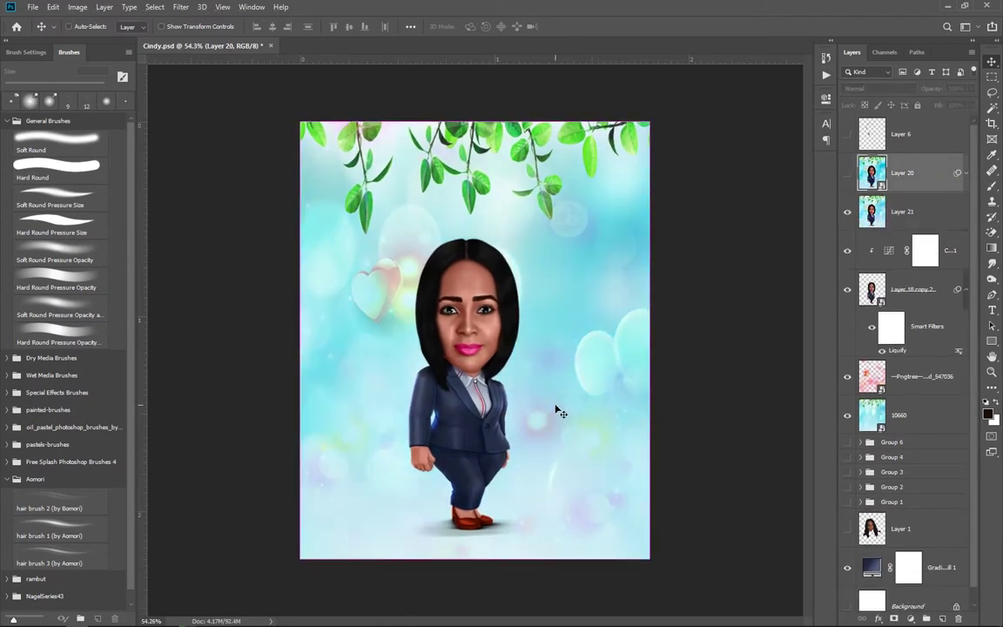
key("ctrl+z")
Try placing rooster images from the stock folder, cancelling the first attempts
key("alt+Tab")
left_click_drag(665, 77, 671, 112)
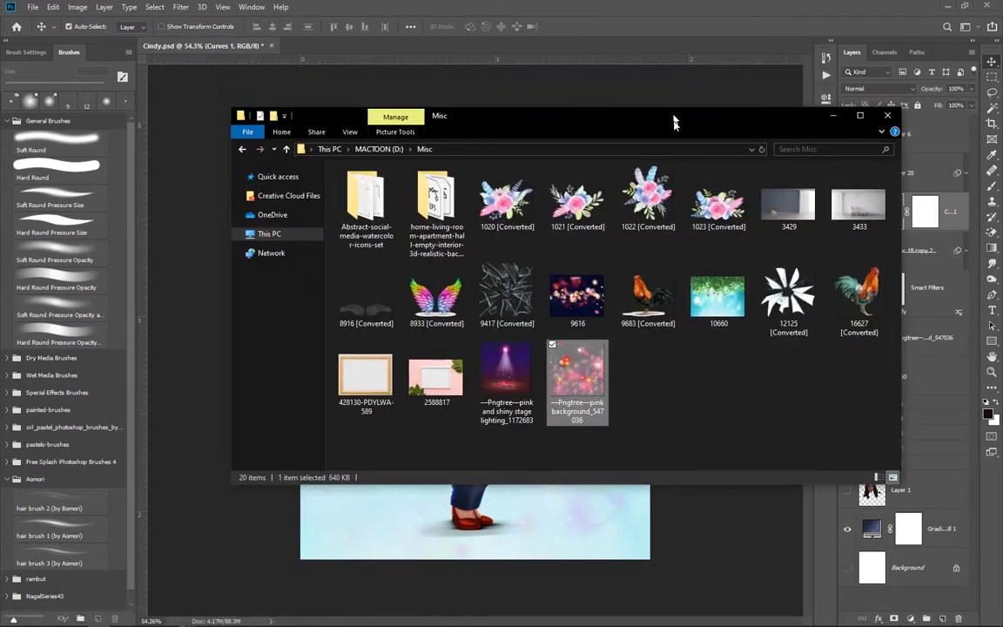
left_click_drag(858, 287, 474, 340)
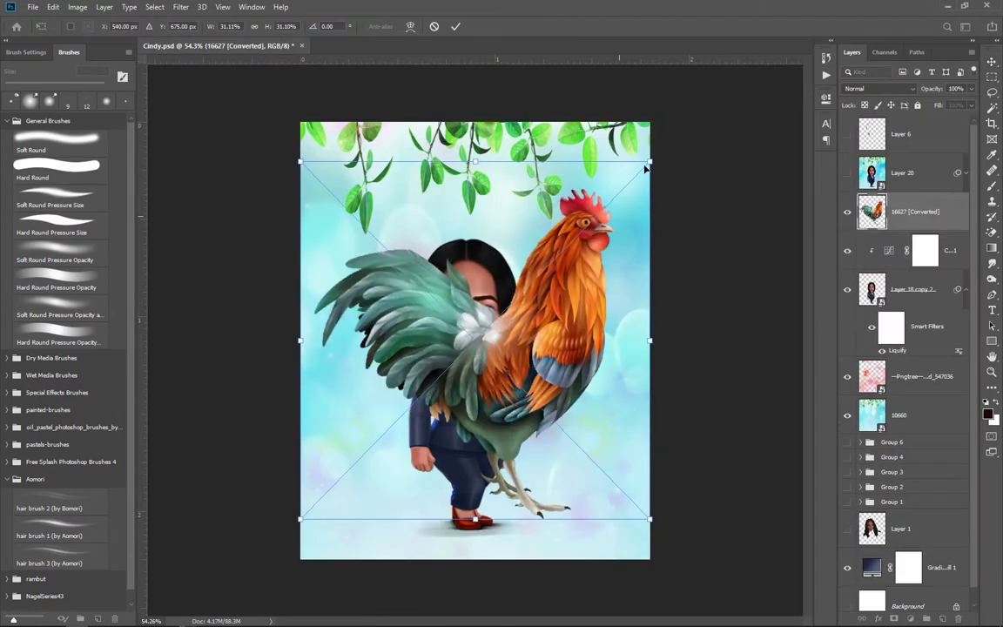
mouse_move(648, 129)
left_mouse_down()
mouse_move(464, 388)
mouse_move(574, 387)
left_mouse_up()
key("Escape")
key("alt+Tab")
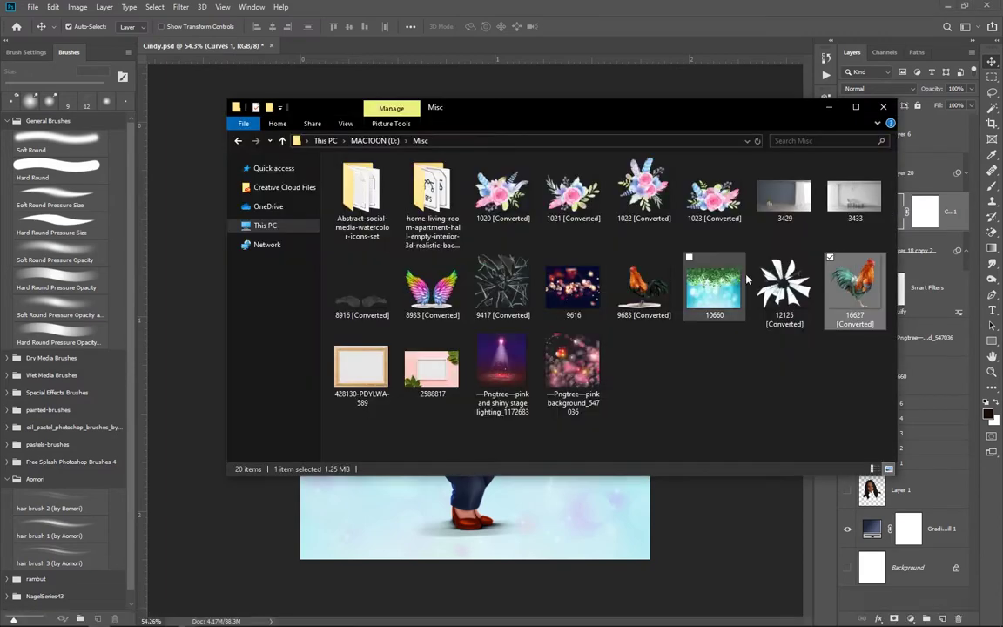
mouse_move(634, 277)
left_mouse_down()
mouse_move(475, 339)
mouse_move(575, 522)
left_mouse_up()
key("Escape")
left_click(98, 609)
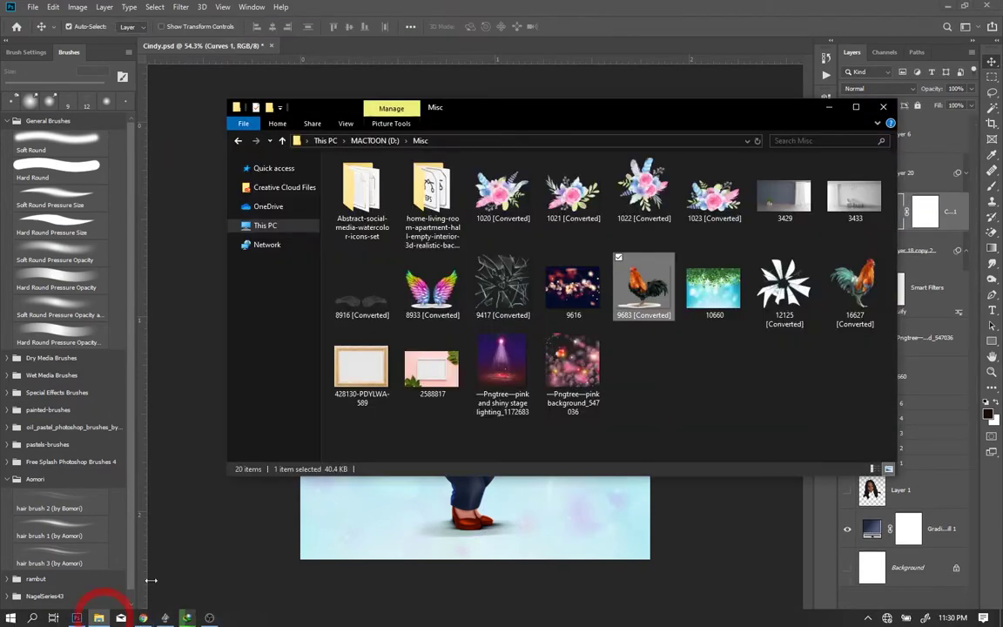
Place rooster 16627, scaled down and positioned beside the woman's legs
left_click_drag(854, 405, 474, 339)
mouse_move(649, 123)
left_mouse_down()
mouse_move(479, 380)
mouse_move(572, 416)
left_mouse_up()
key("Return")
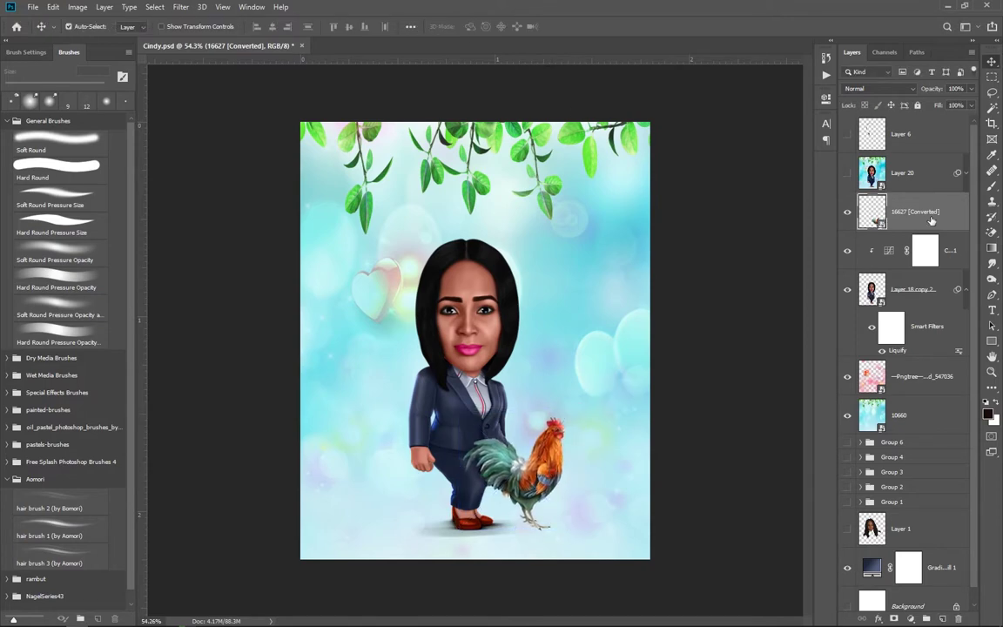
left_click_drag(923, 211, 938, 387)
double_click(936, 375)
key("Escape")
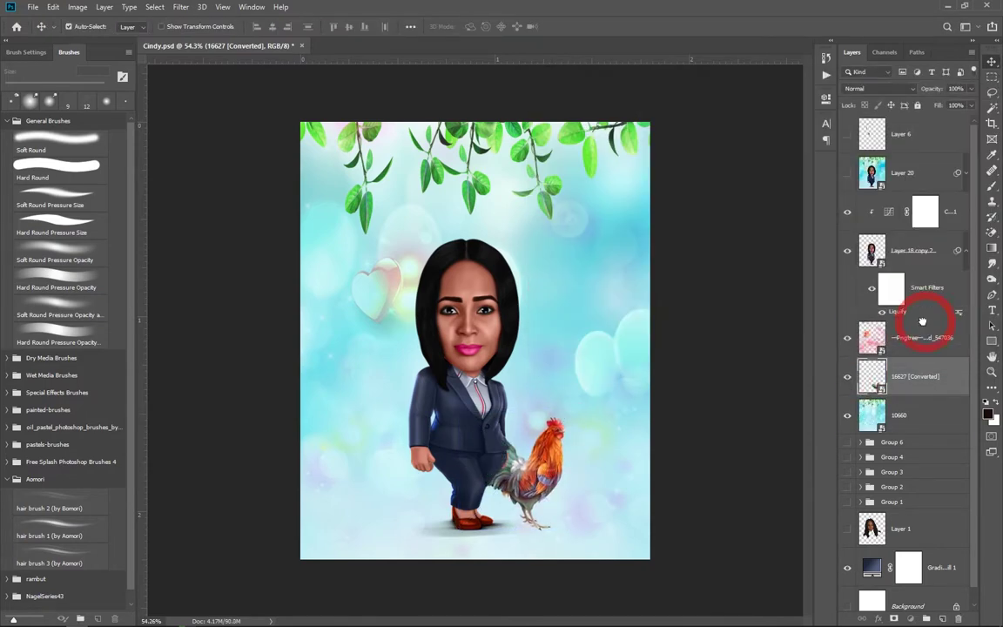
left_click_drag(922, 321, 922, 320)
key("ctrl+t")
left_click_drag(557, 469, 535, 471)
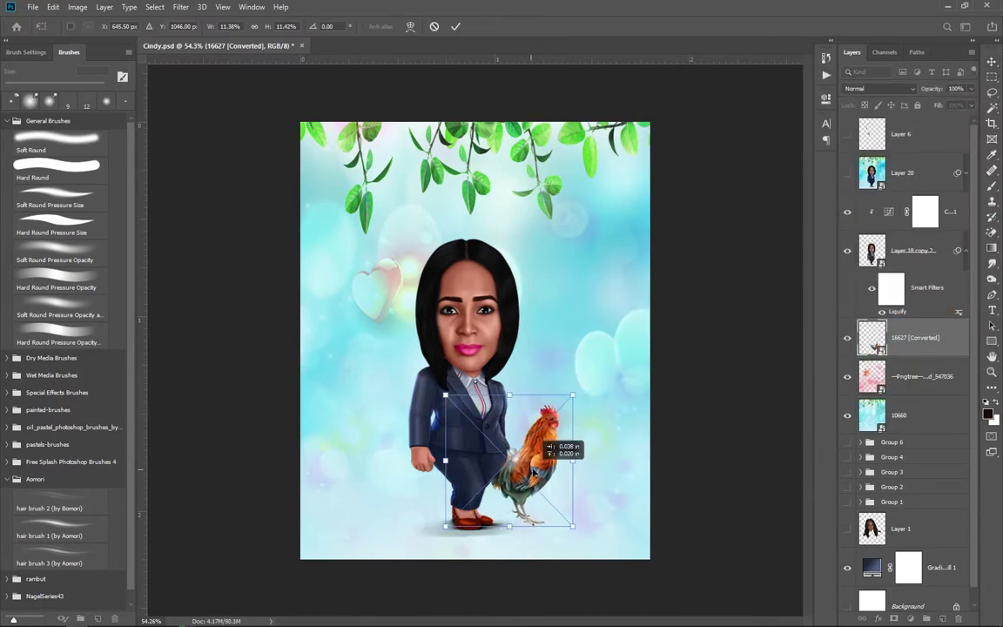
key("Return")
On new Layer 21, paint a soft shadow under the rooster's feet with Soft Round Pressure Opacity
scroll(463, 438, "up", 2)
scroll(464, 438, "up", 2)
scroll(464, 438, "up", 2)
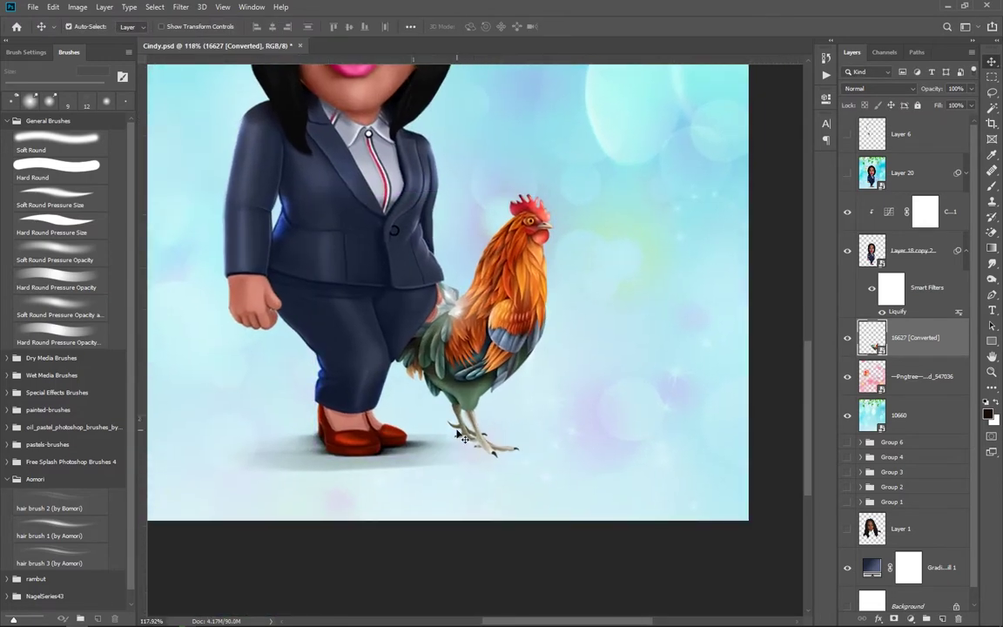
key("b")
key("alt+bracketleft")
key("ctrl+shift+alt+n")
right_click(470, 435)
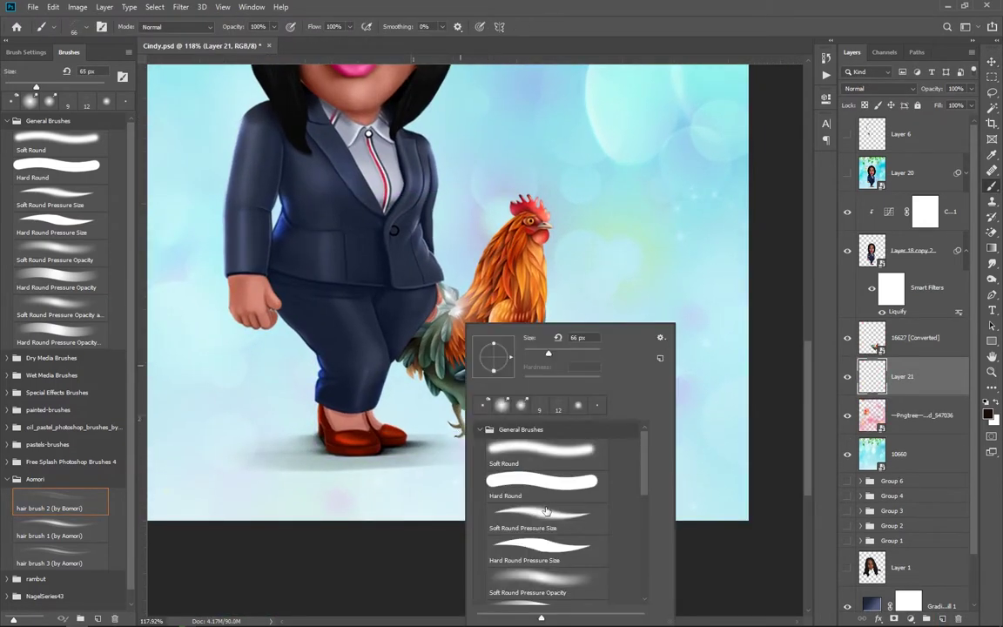
double_click(539, 587)
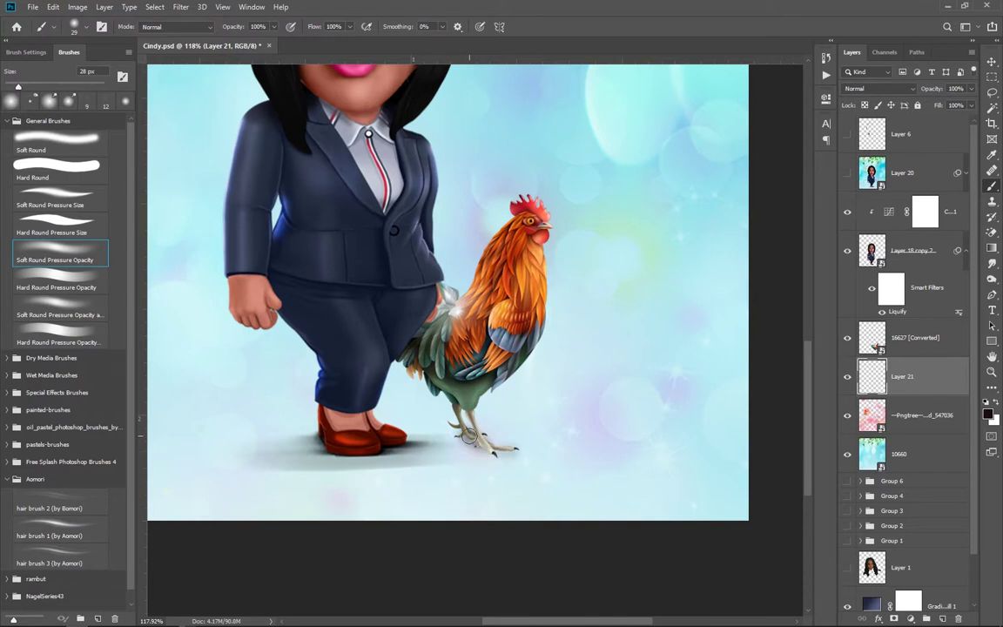
mouse_move(469, 436)
left_mouse_down()
mouse_move(458, 436)
mouse_move(502, 435)
left_mouse_up()
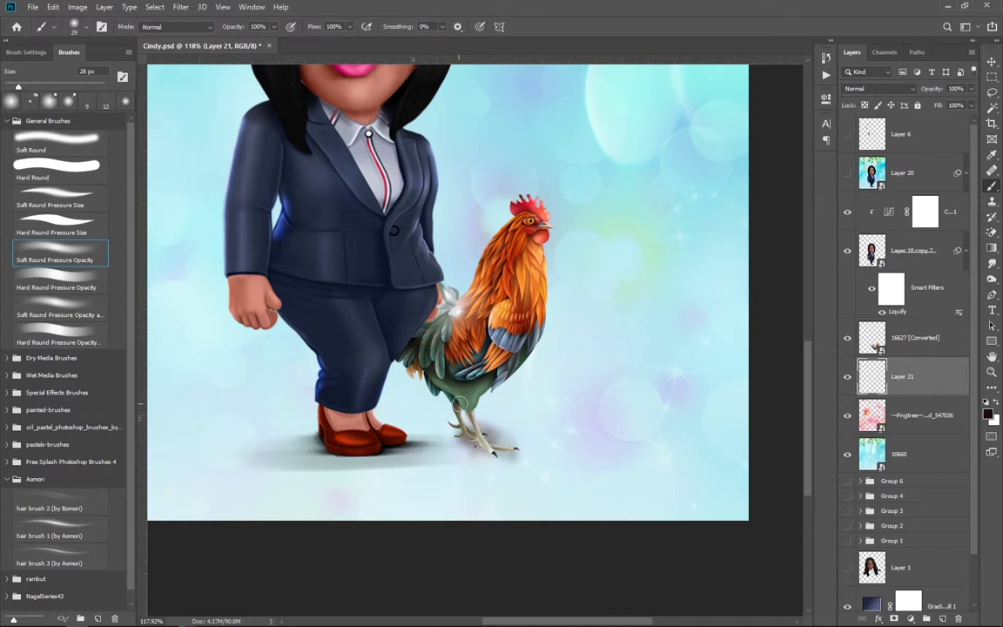
key("e")
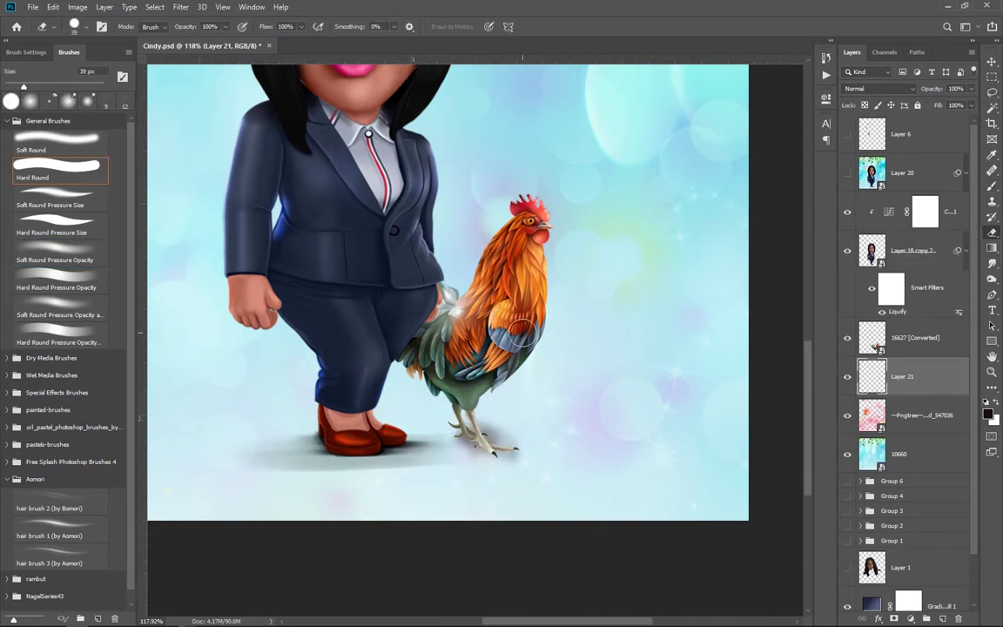
right_click(462, 292)
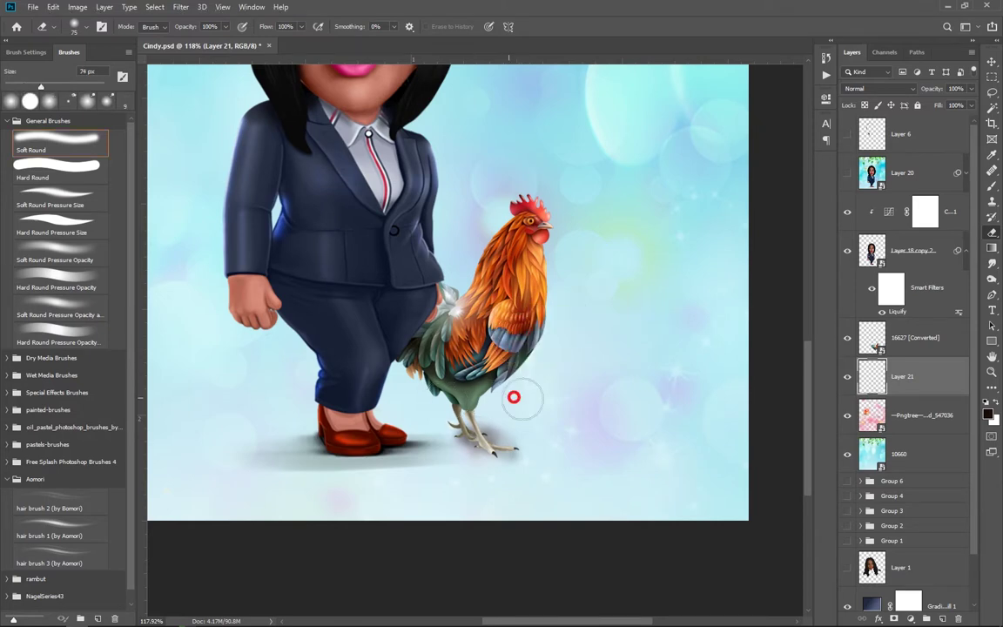
scroll(518, 398, "down", 3)
scroll(548, 502, "up", 1)
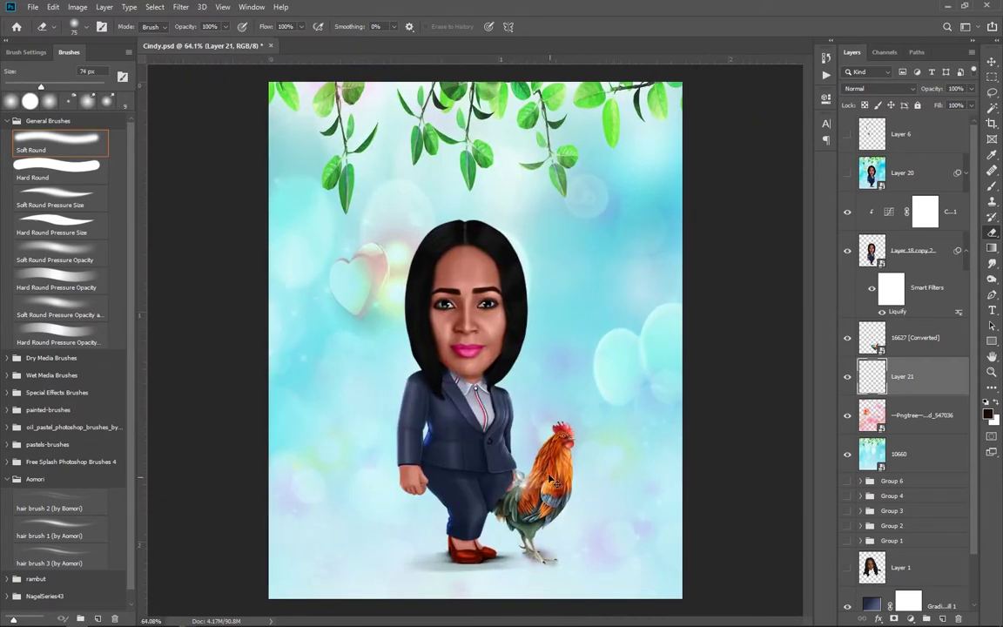
Stamp the visible composite into merged Layer 22 and compare it against Layer 20
left_click(937, 251)
key("ctrl+alt+shift+e")
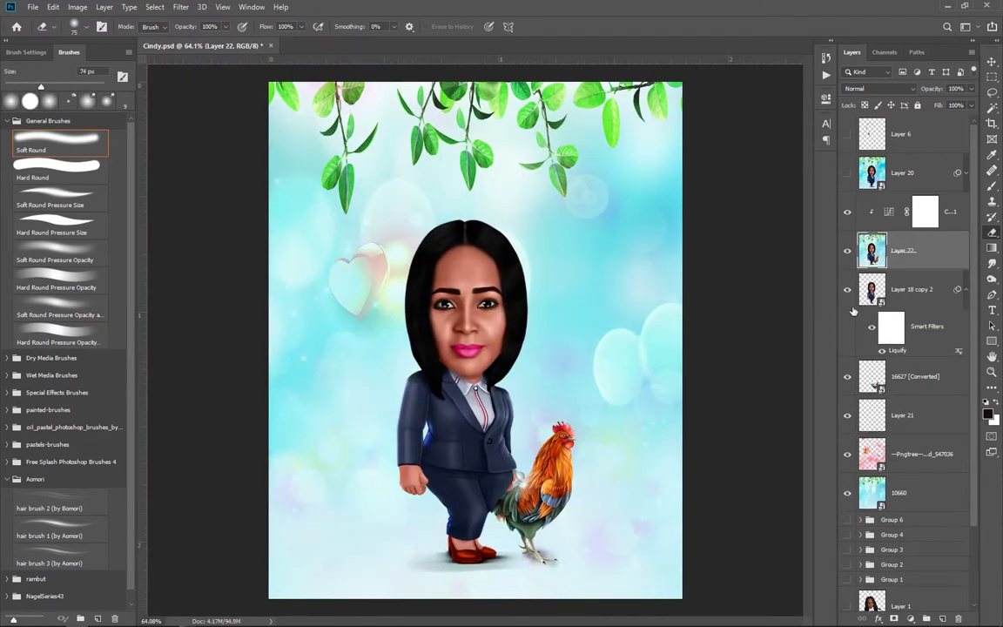
mouse_move(868, 210)
left_mouse_down()
mouse_move(926, 310)
mouse_move(930, 278)
left_mouse_up()
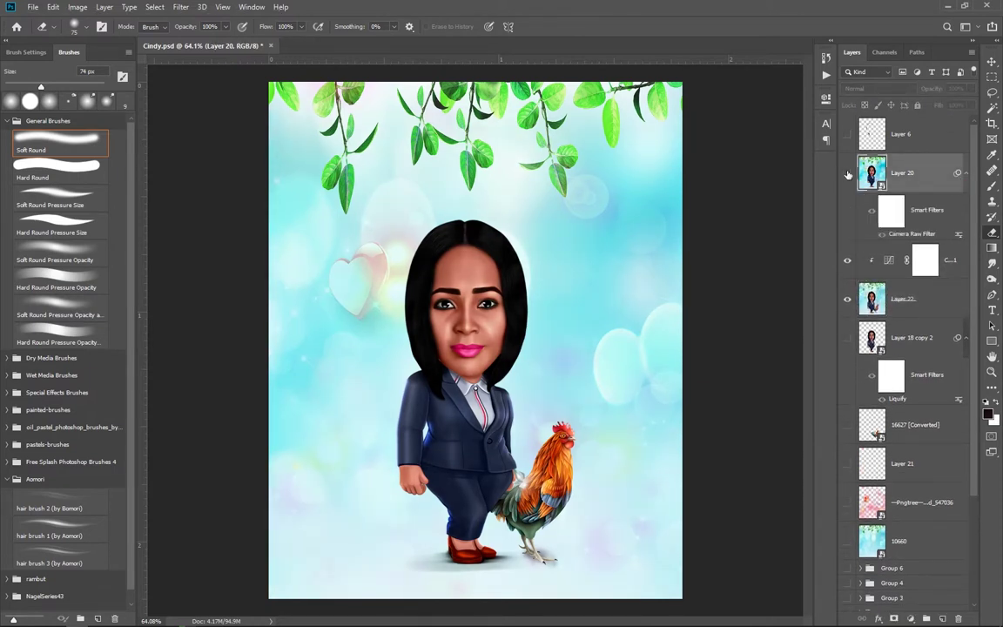
left_click(847, 173)
key("v")
left_click(919, 297)
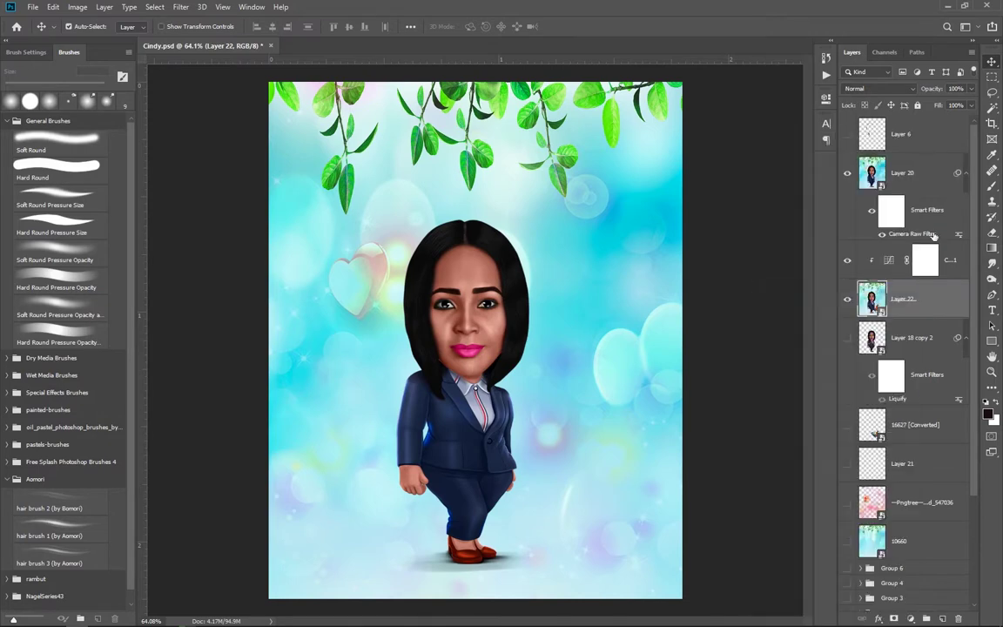
left_click(902, 173)
left_click(847, 173)
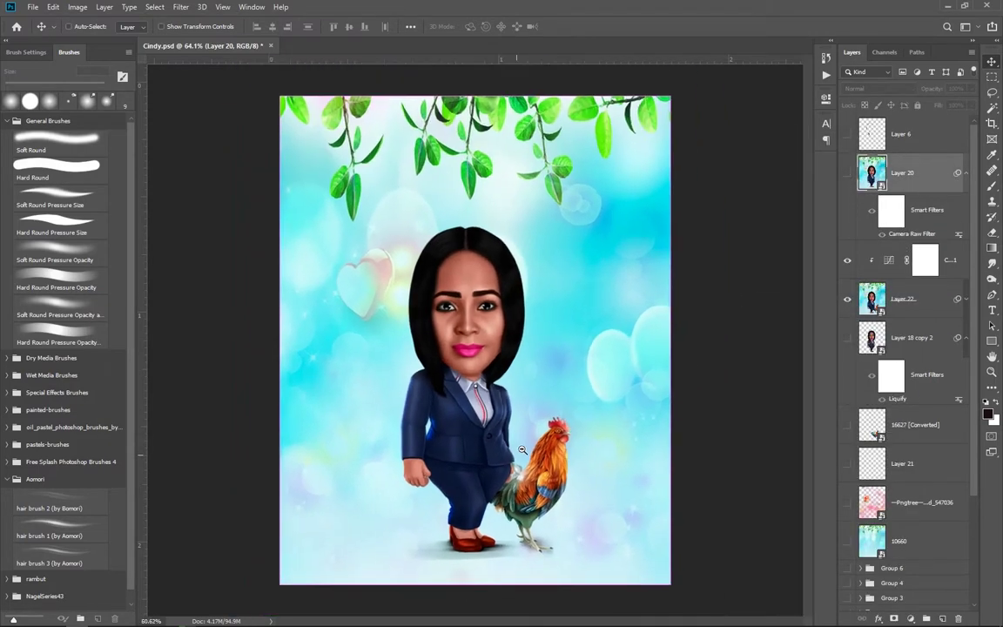
left_click(964, 173)
Hide the rooster and pink layers, showing Layer 18 copy 2 on the 10660 backdrop
left_click(847, 250)
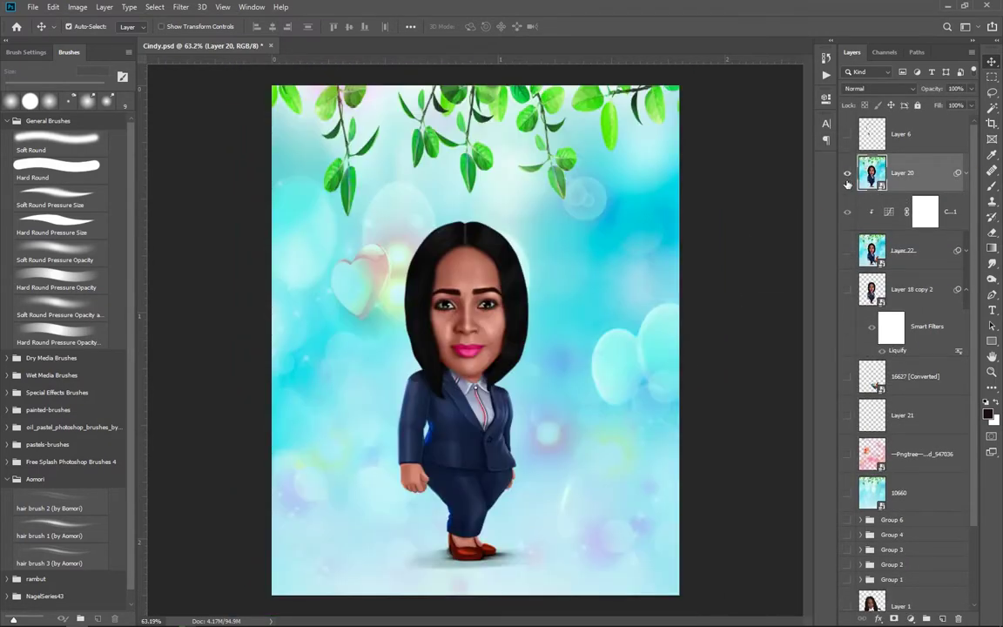
scroll(905, 391, "down", 2)
left_click(891, 545)
left_click(846, 545)
left_click(846, 261, "alt")
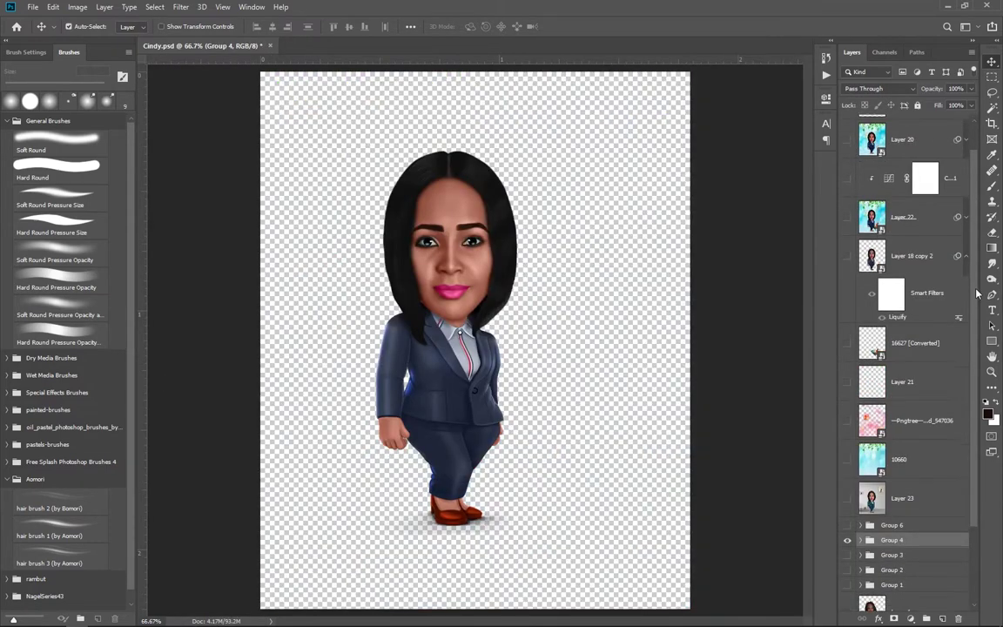
scroll(905, 304, "up", 1)
left_click(846, 289)
left_click(911, 289)
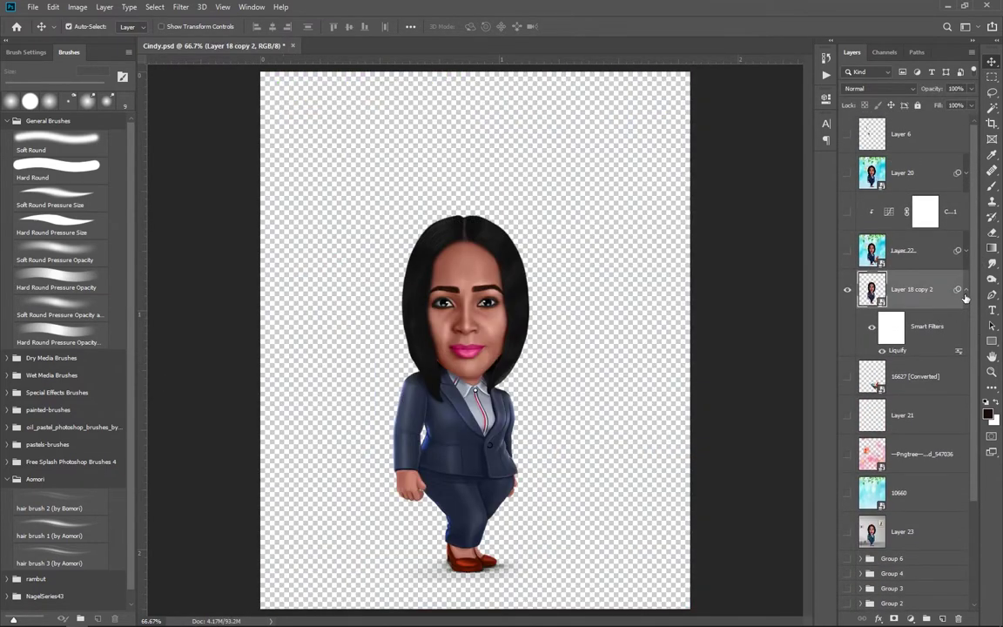
left_click(965, 289)
left_click(876, 442)
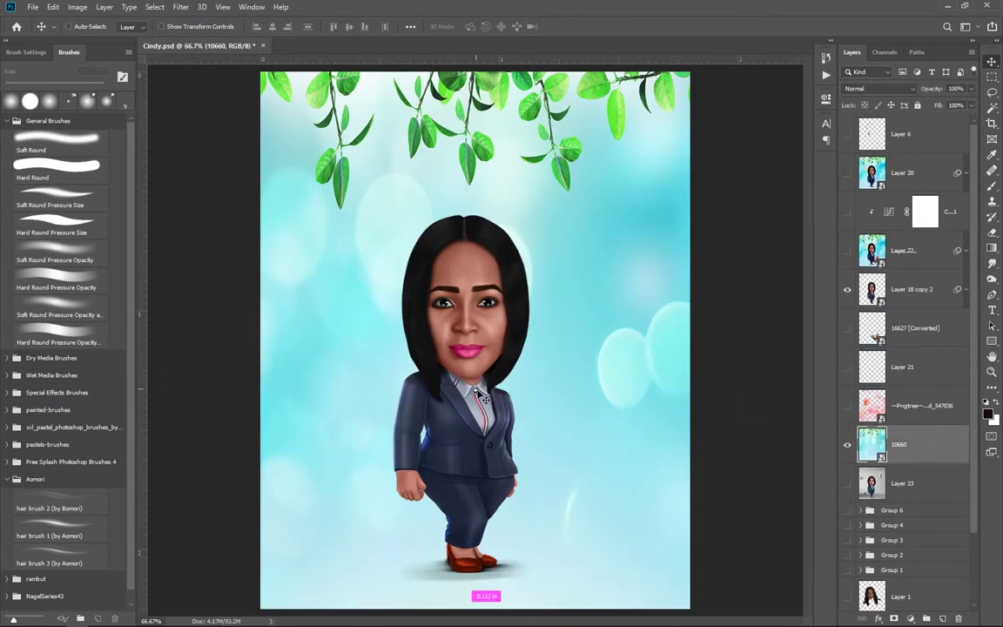
scroll(475, 339, "down", 1)
Place the Boost.png sports car behind the woman, scaled down and nudged slightly right
key("alt+Tab")
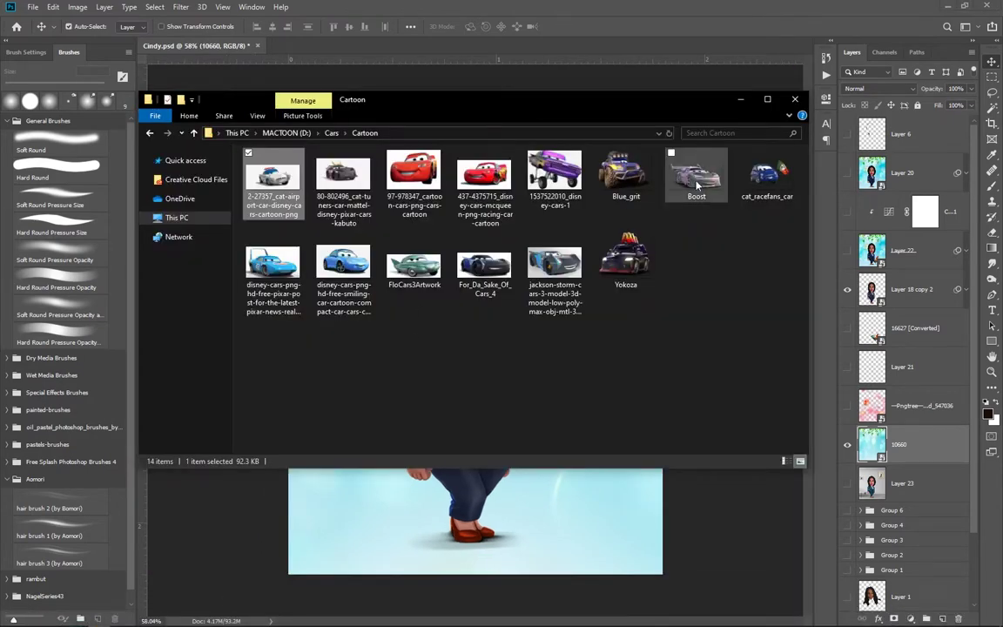
mouse_move(696, 174)
left_mouse_down()
mouse_move(488, 412)
mouse_move(493, 425)
left_mouse_up()
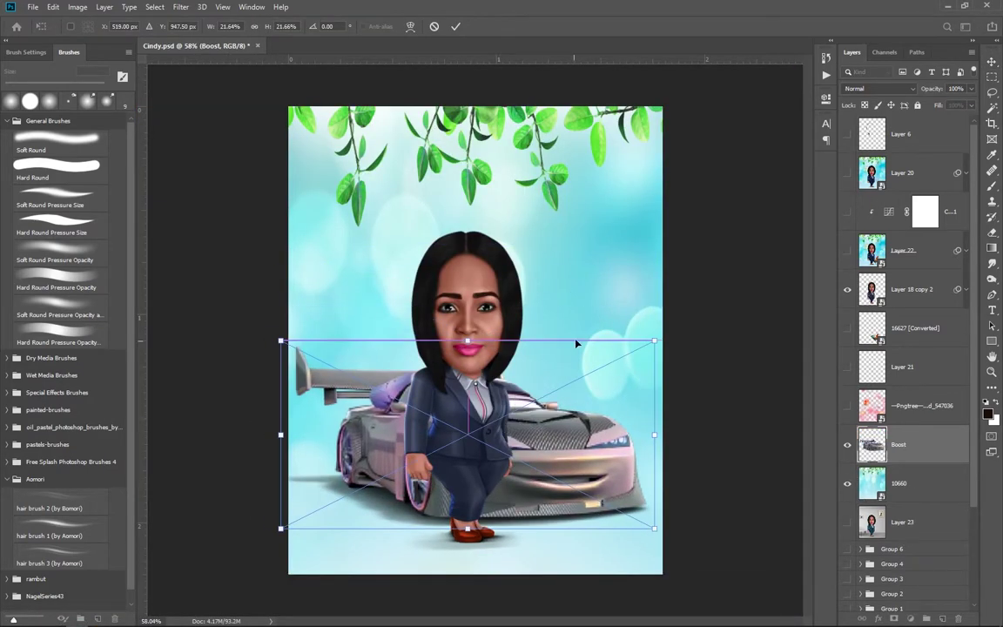
left_click_drag(642, 335, 607, 352)
left_click_drag(529, 453, 547, 451)
key("Return")
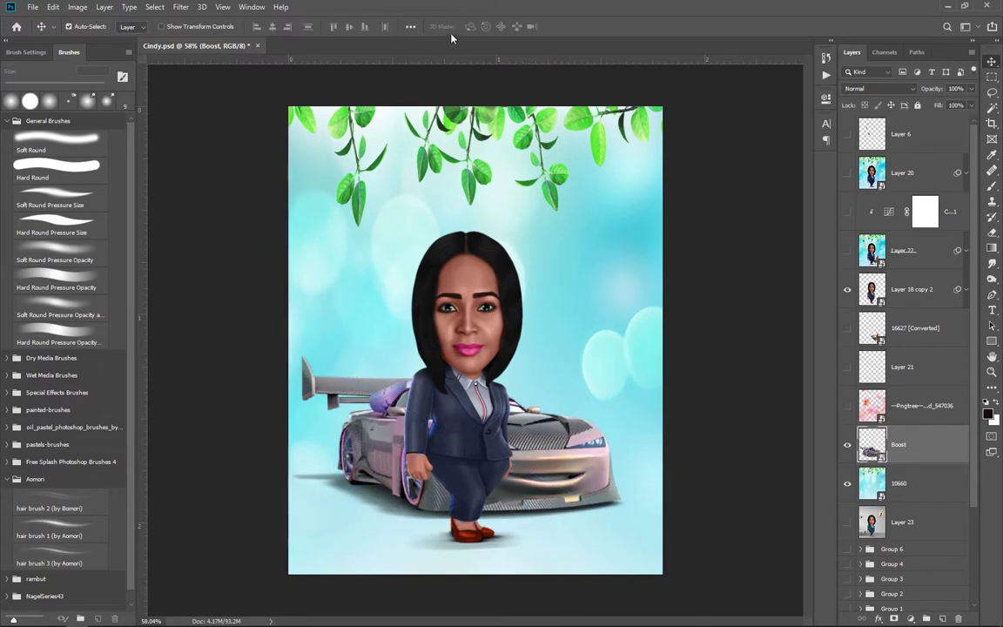
scroll(546, 435, "down", 1)
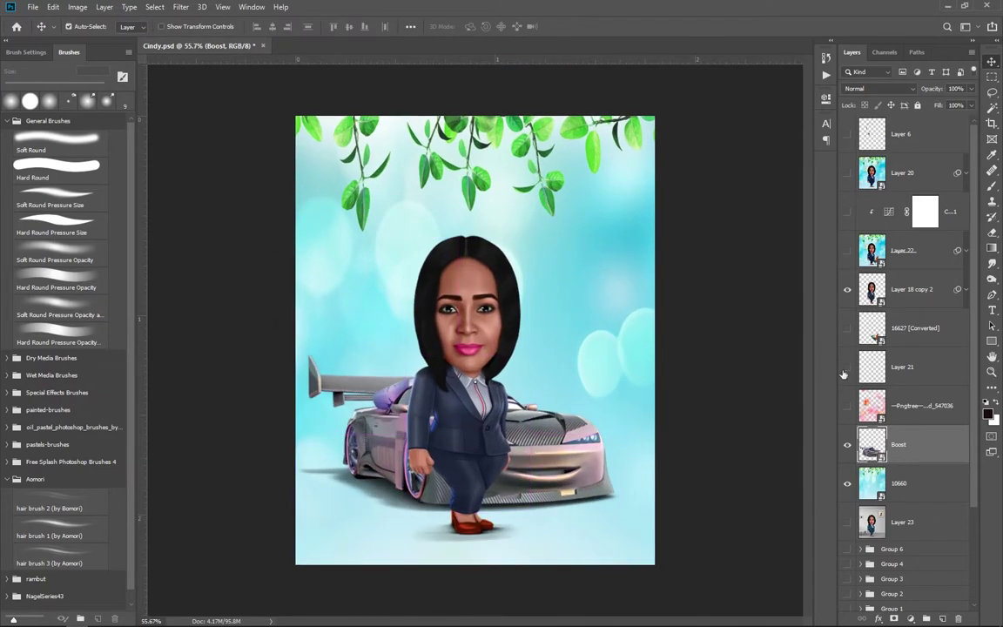
Shift the car's hue pinkish, clip a Vibrance layer to it, and restore the pink background below
key("ctrl+u")
mouse_move(726, 191)
left_mouse_down()
mouse_move(771, 192)
mouse_move(675, 191)
left_mouse_up()
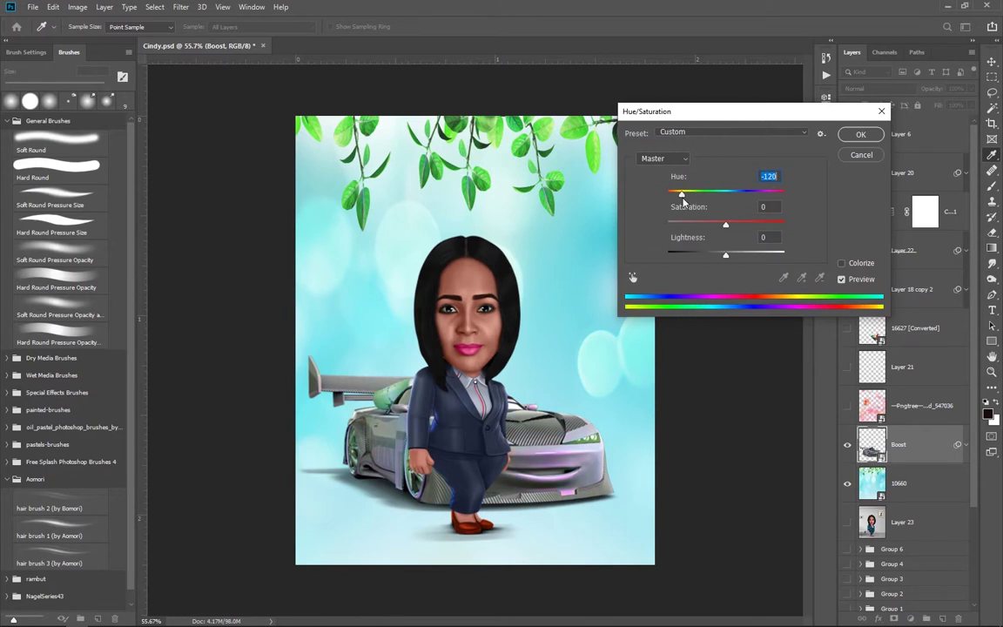
left_click(859, 134)
left_click(910, 618)
left_click(879, 444)
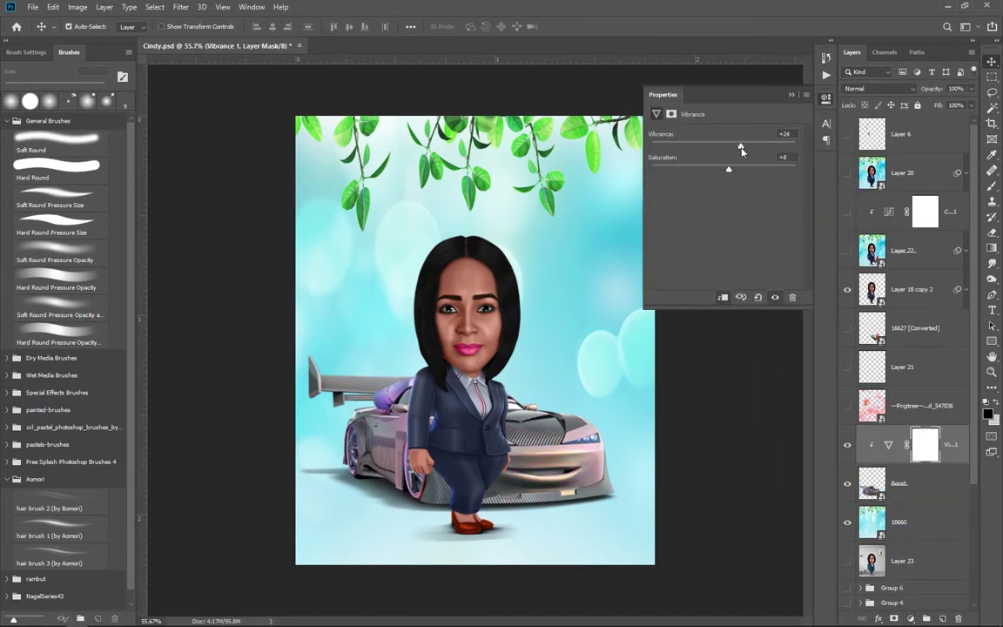
left_click(847, 406)
left_click_drag(905, 406, 899, 470)
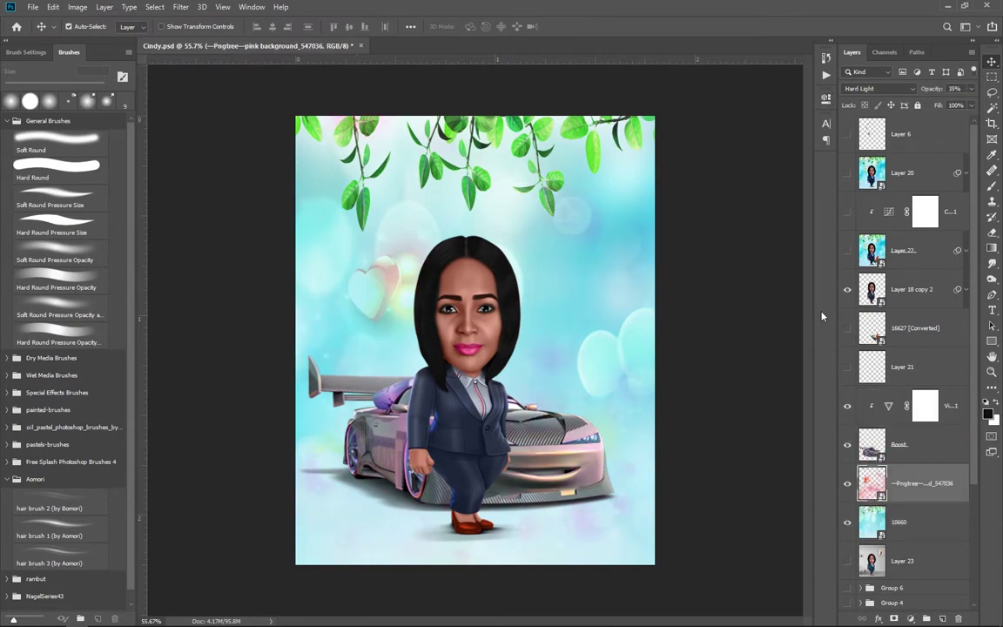
Reopen Liquify on the character layer, warp with a 70 brush, and confirm
scroll(533, 459, "up", 3, "alt")
left_click(906, 289)
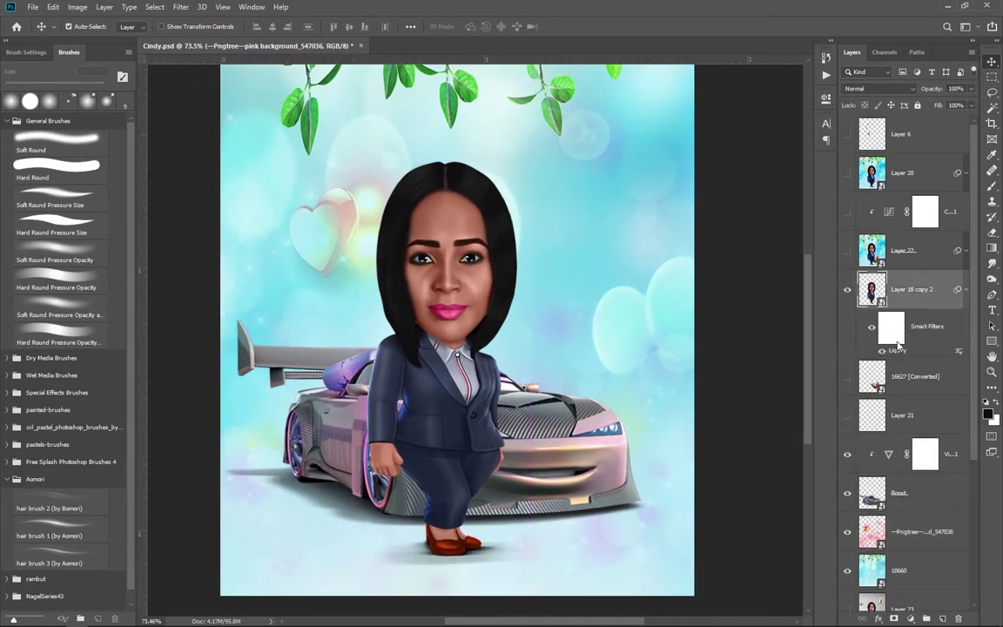
double_click(897, 349)
scroll(298, 270, "up", 1, "alt")
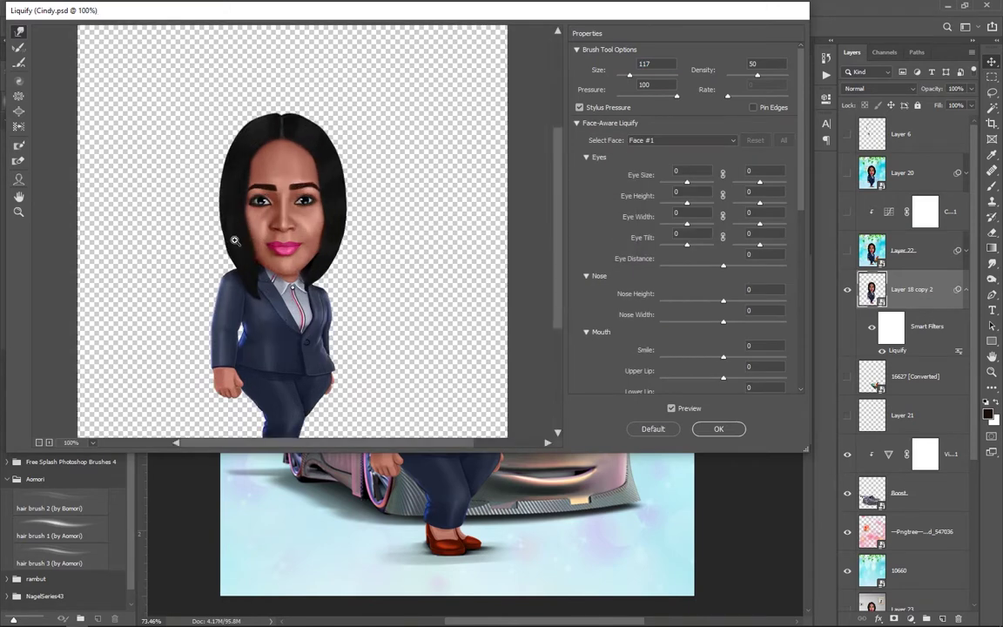
scroll(299, 270, "up", 1, "alt")
scroll(305, 196, "up", 1)
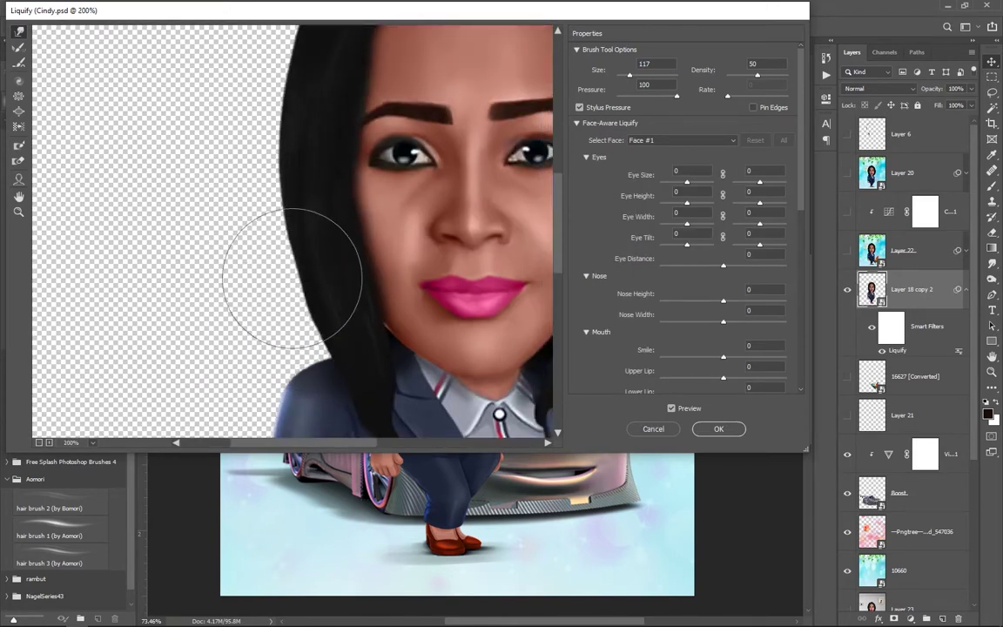
key("bracketleft")
key("bracketleft")
key("bracketleft")
scroll(331, 320, "up", 3)
scroll(331, 320, "up", 2)
scroll(330, 320, "right", 3)
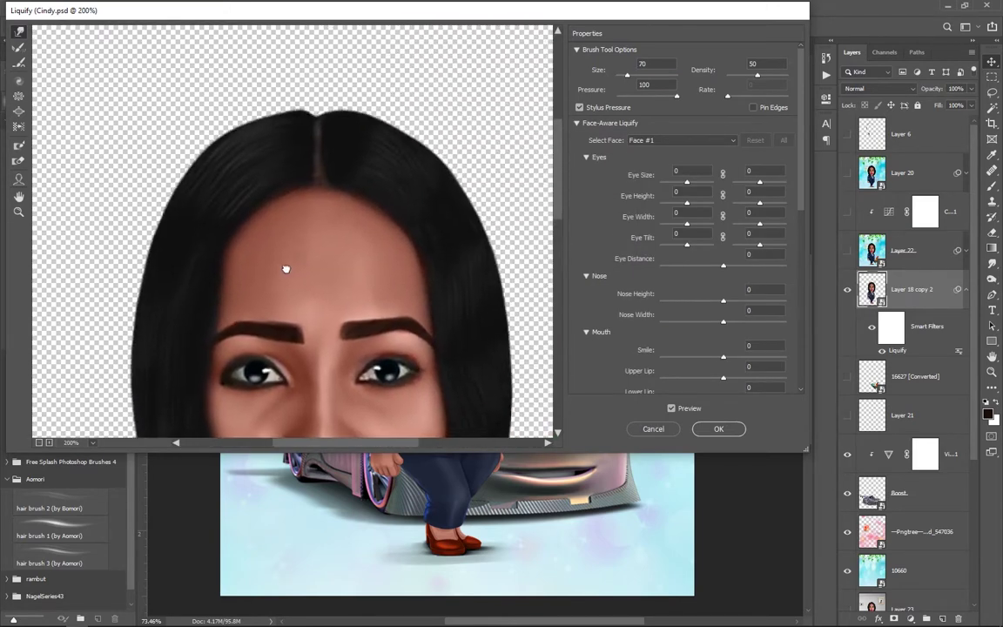
left_click(718, 428)
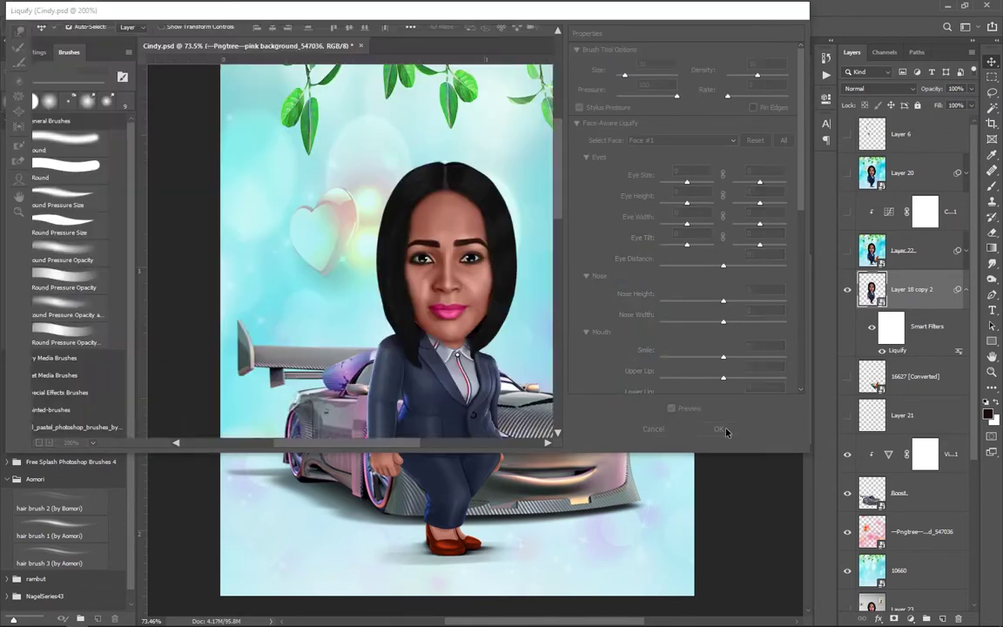
Scroll and zoom around the face to inspect the Liquify result
scroll(531, 407, "down", 1, "alt")
scroll(531, 408, "down", 1, "alt")
scroll(531, 407, "down", 1, "alt")
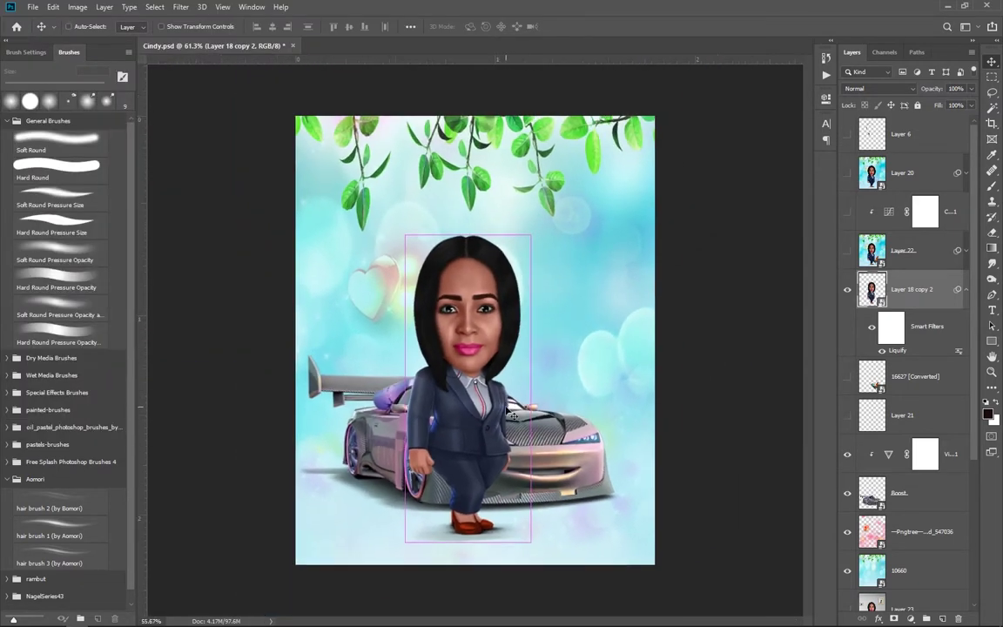
scroll(528, 365, "up", 2, "alt")
scroll(546, 450, "down", 1, "alt")
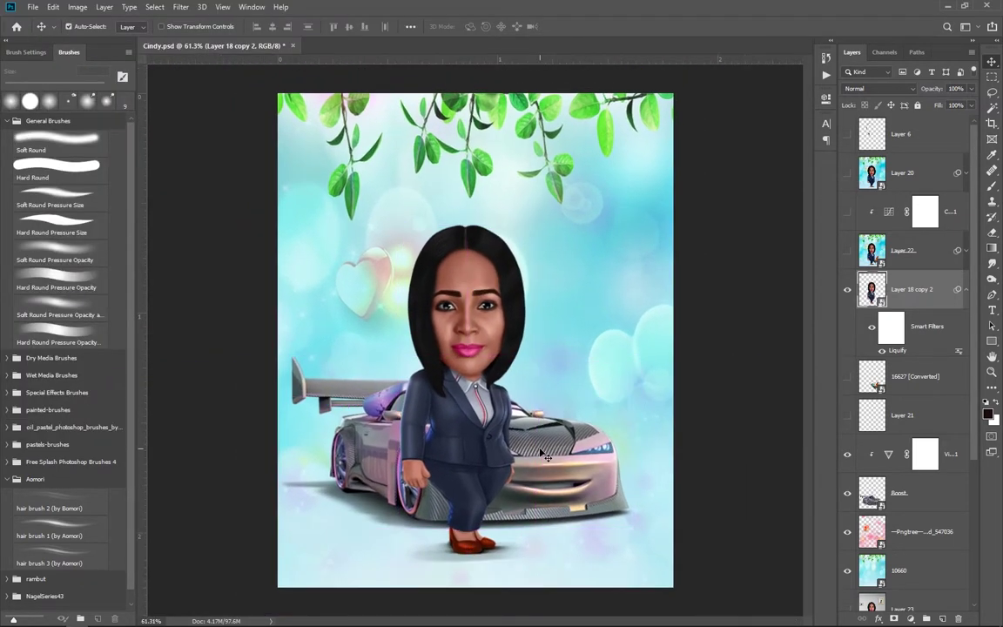
scroll(549, 456, "up", 1, "alt")
scroll(443, 385, "up", 1, "alt")
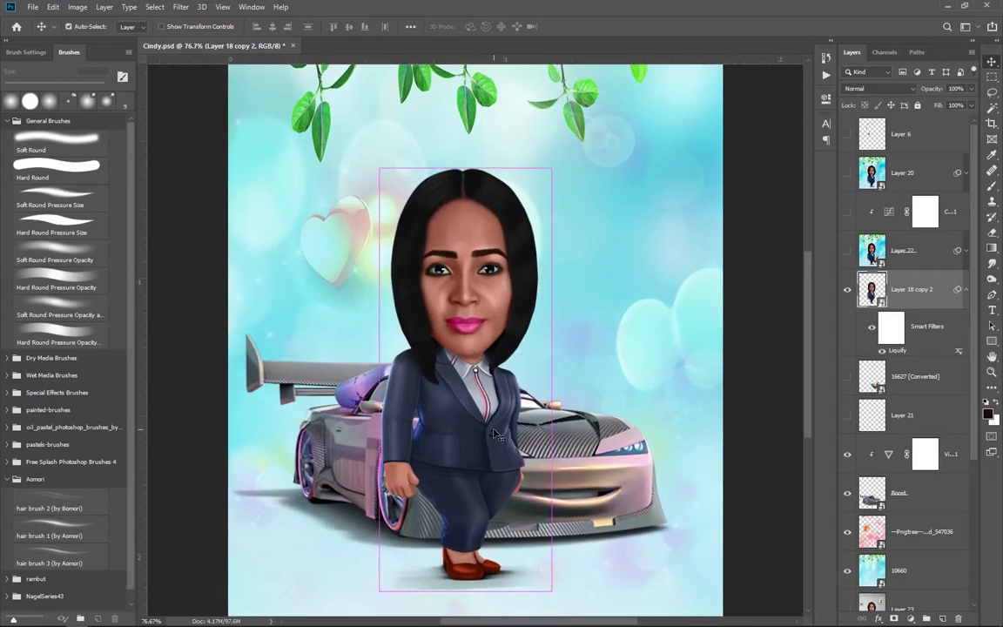
scroll(443, 385, "down", 1, "alt")
scroll(453, 383, "up", 3, "alt")
scroll(487, 331, "up", 3, "alt")
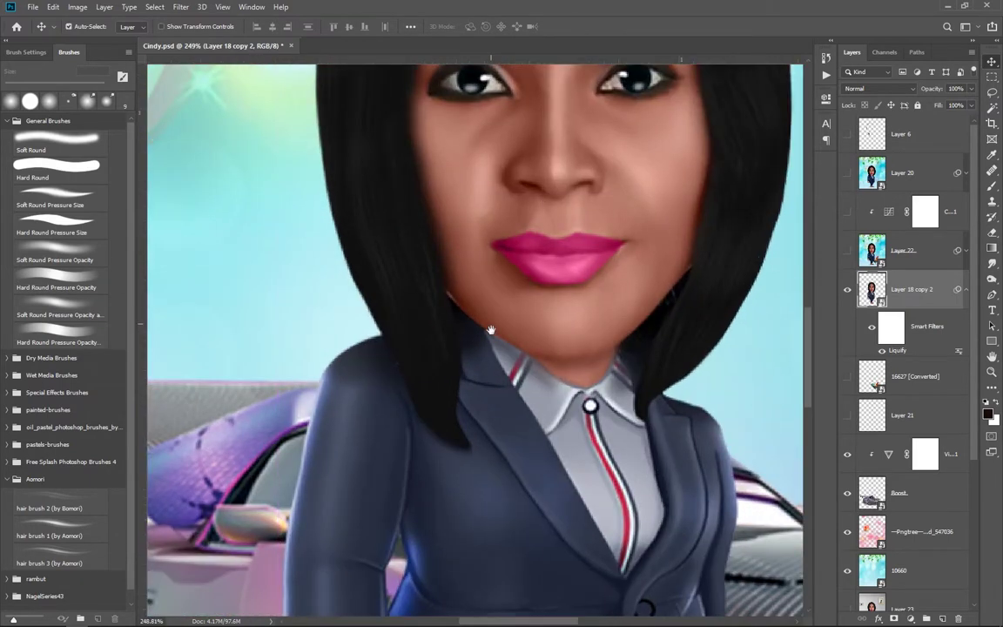
scroll(445, 387, "up", 2, "alt")
Create Layer 24 as an Overlay layer filled with 50% neutral gray above the figure
left_click(935, 618, "alt")
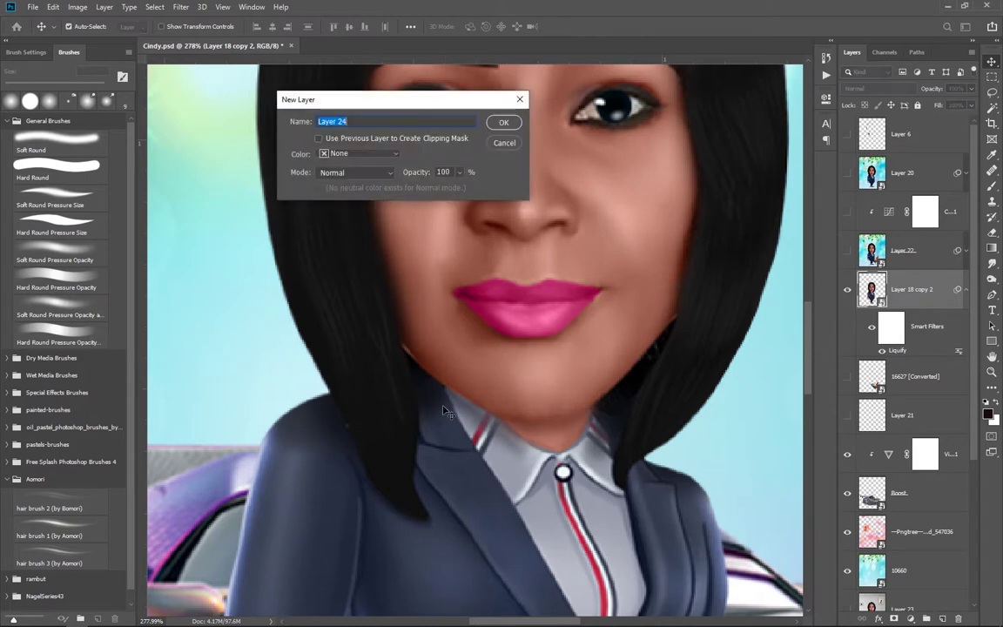
left_click(348, 168)
left_click(358, 342)
left_click(316, 183)
left_click(501, 123)
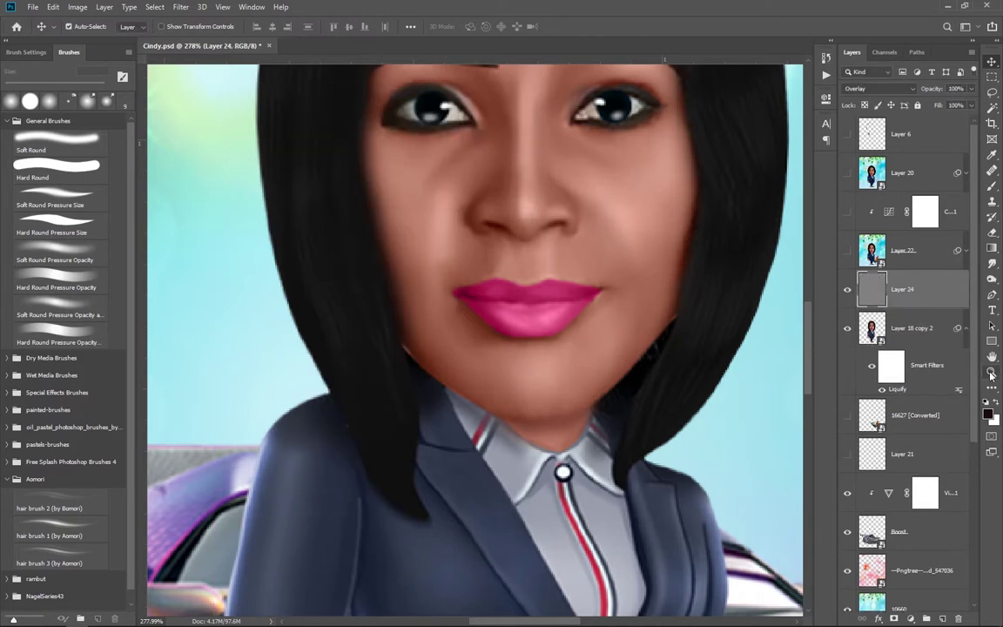
Try the Dodge tool with a larger brush, then the Clone Stamp on the canvas
right_click(991, 278)
left_click(957, 279)
scroll(406, 340, "up", 2, "alt")
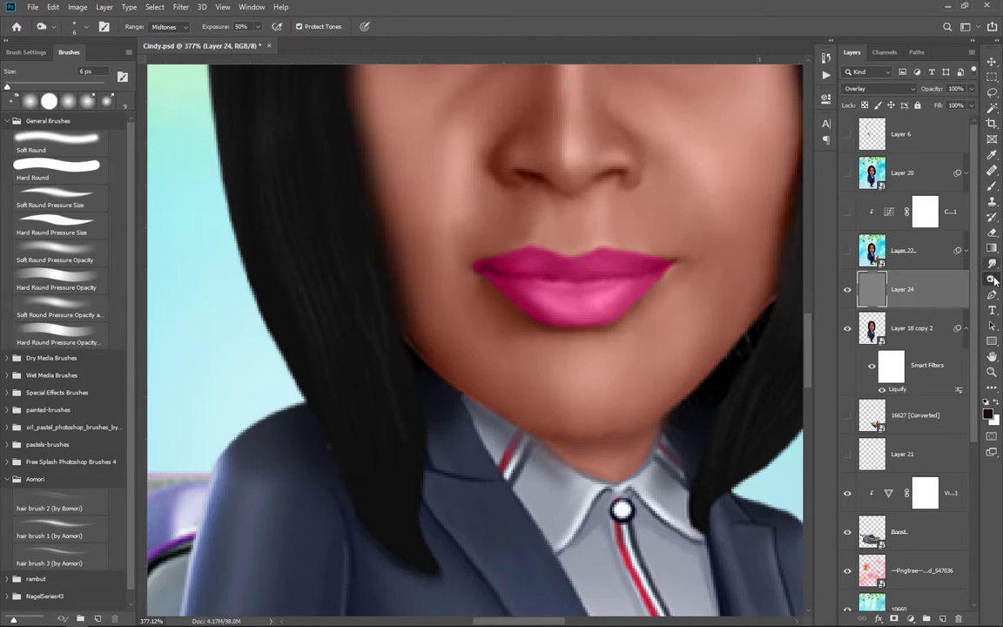
key("bracketright")
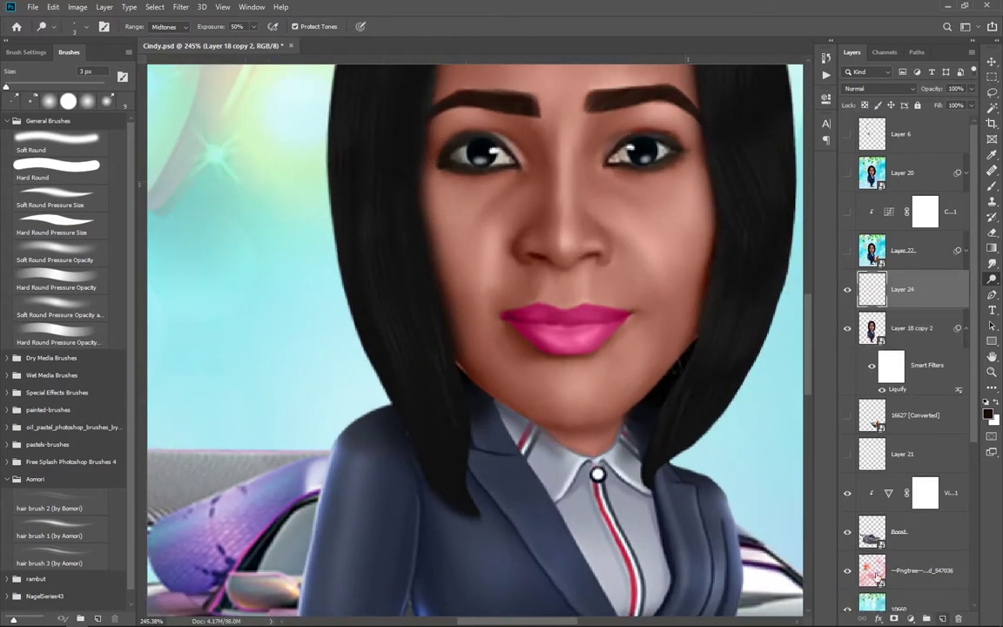
scroll(505, 398, "up", 2)
key("s")
left_click_drag(440, 344, 457, 371)
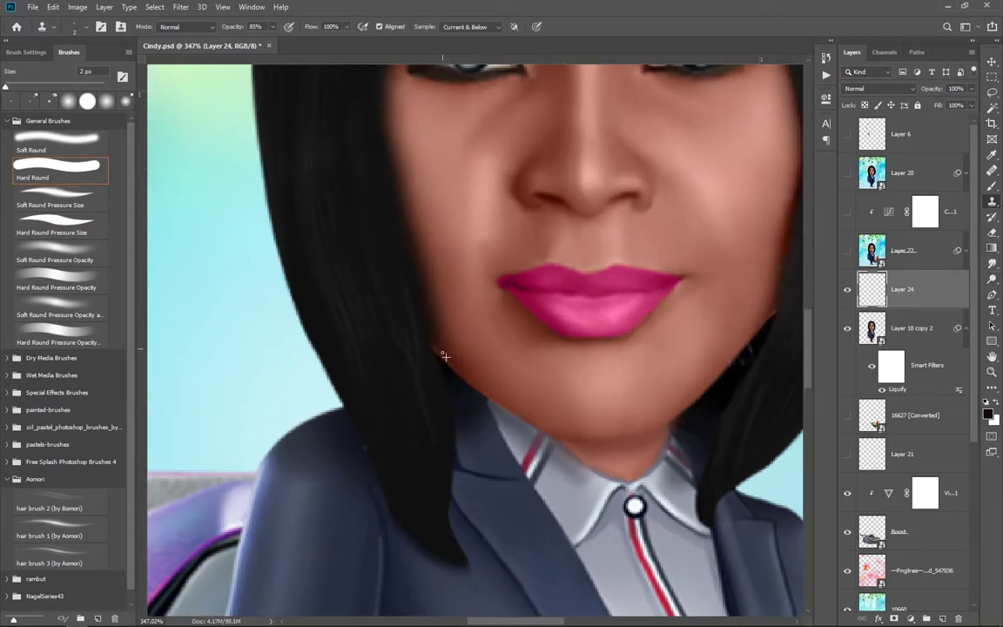
scroll(457, 365, "down", 5)
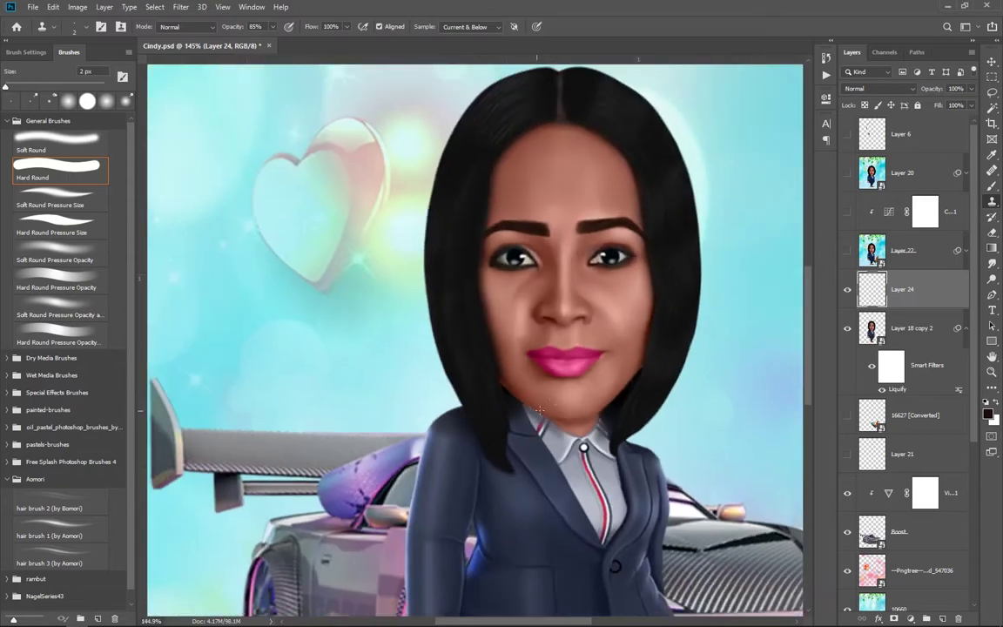
scroll(490, 383, "up", 2)
Delete the temporary gray Layer 24
key("Delete")
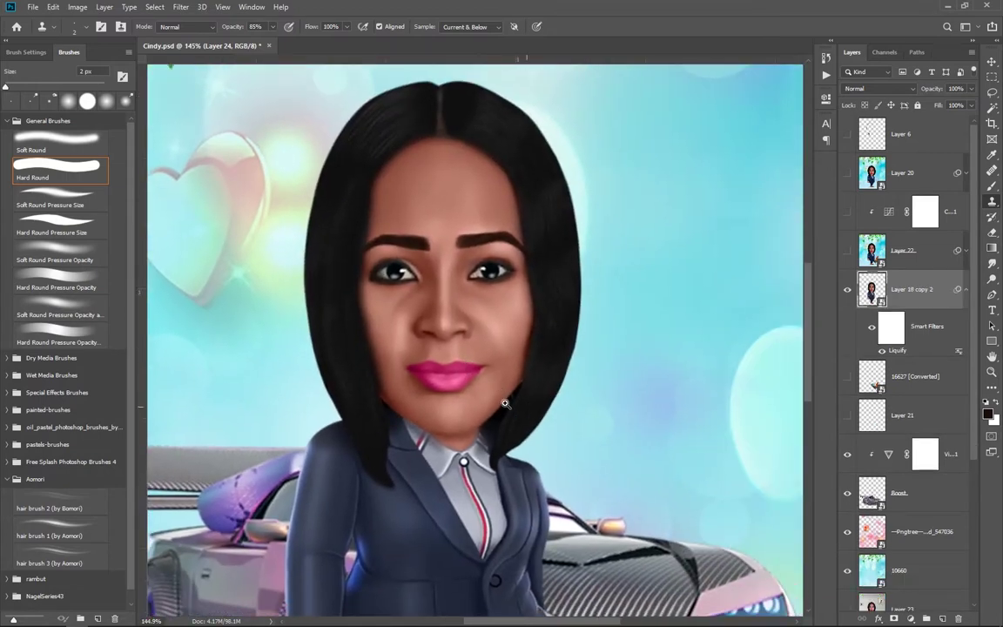
scroll(490, 383, "down", 3)
key("ctrl+z")
key("Delete")
scroll(485, 380, "up", 3)
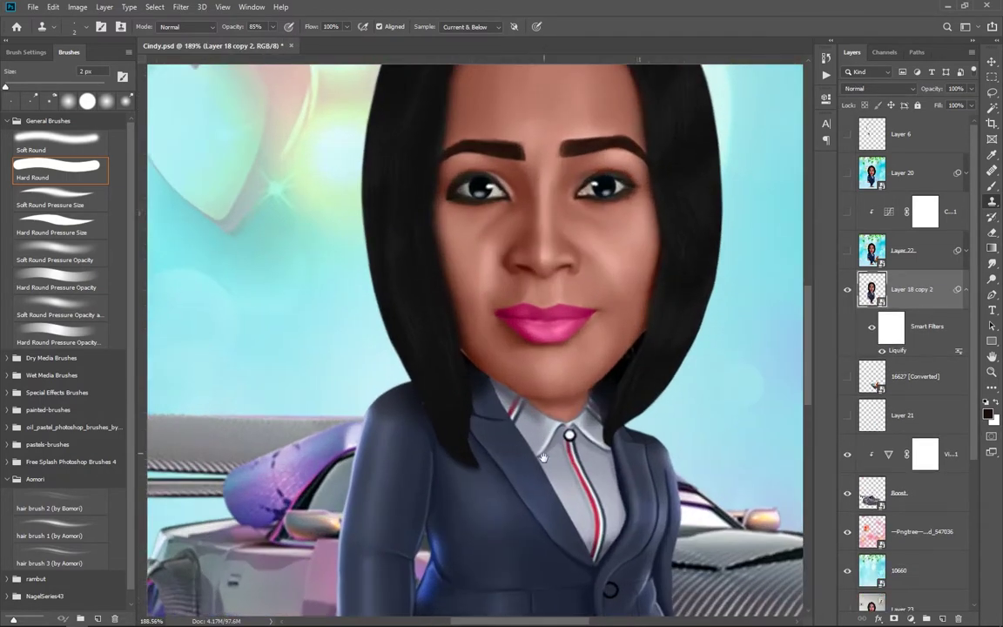
scroll(535, 380, "up", 2)
scroll(416, 380, "up", 1)
Rasterize Layer 18 copy 2 and pick the Mixer Brush at 5 px
right_click(991, 185)
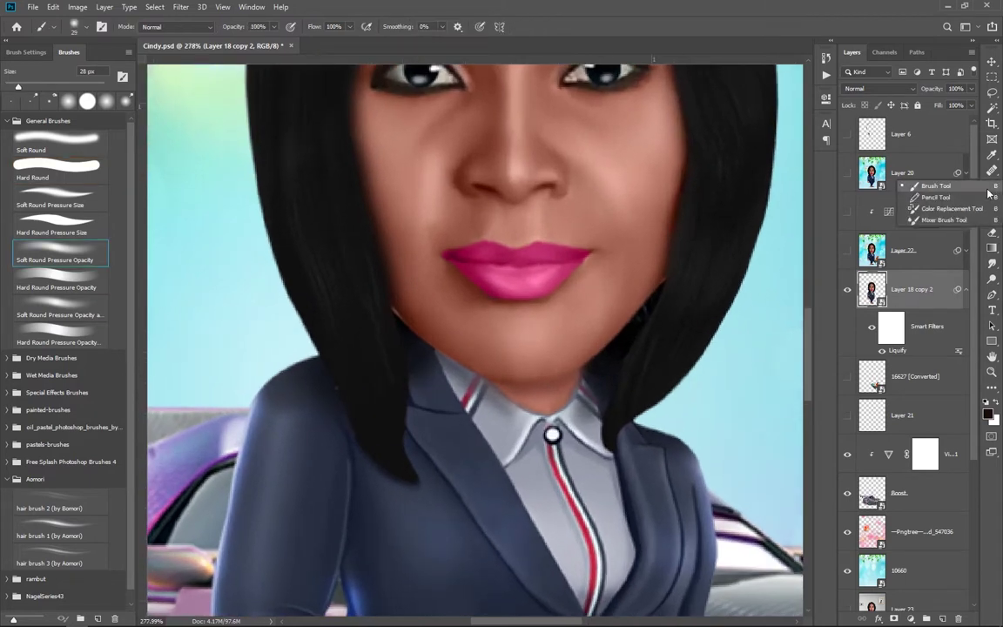
left_click(857, 200)
right_click(913, 289)
left_click(798, 334)
key("bracketleft")
key("bracketleft")
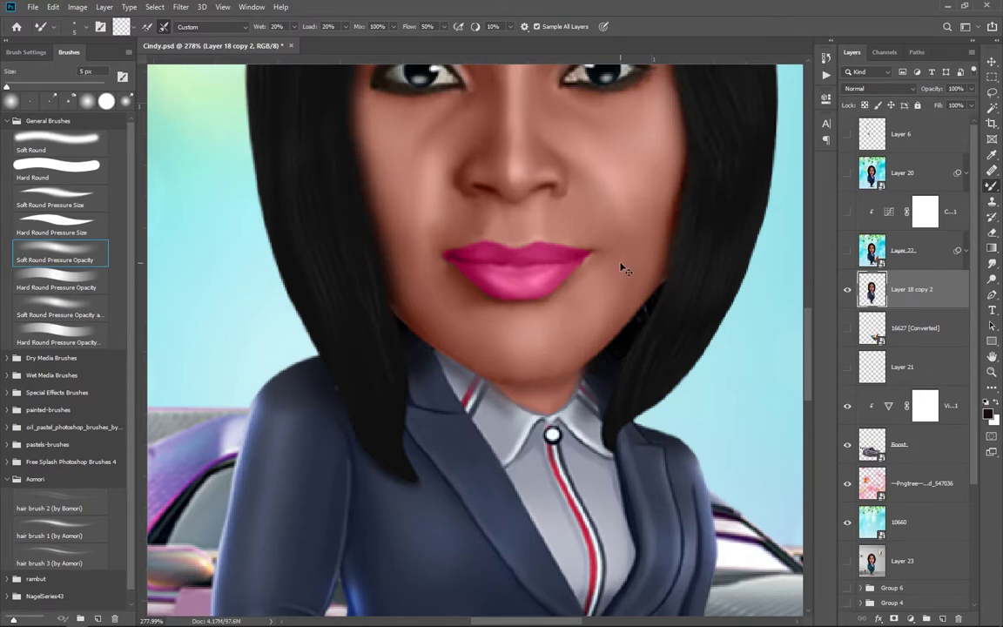
scroll(624, 269, "down", 3)
scroll(517, 364, "down", 1)
Zoom in on the illustration and reopen Liquify on the figure layer
key("ctrl+plus")
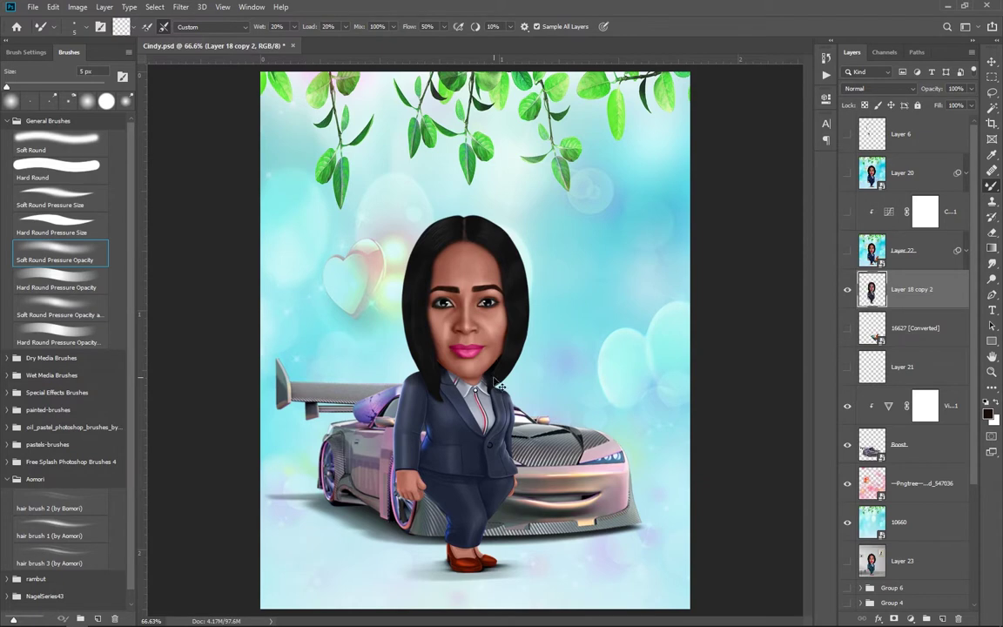
scroll(492, 379, "up", 2)
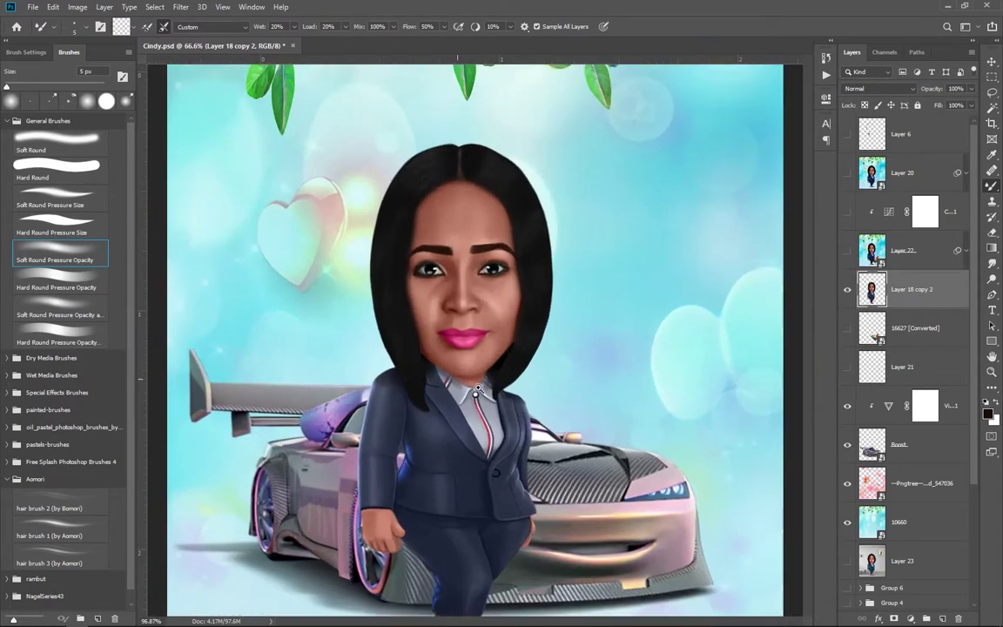
scroll(496, 388, "down", 3)
scroll(498, 398, "up", 1)
key("ctrl+plus")
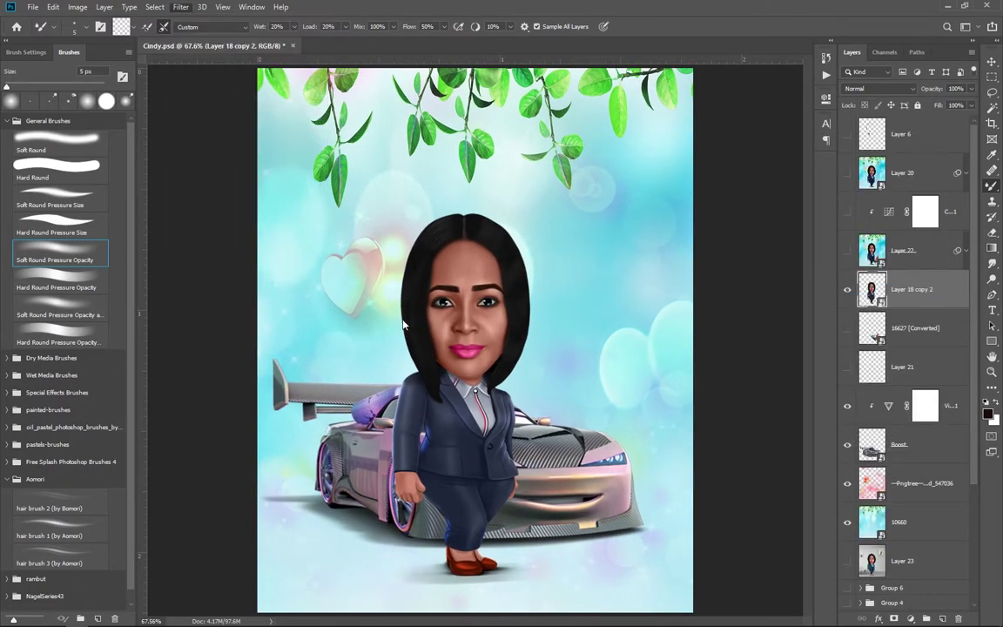
key("shift+ctrl+x")
Apply the Liquify changes to the figure and zoom the canvas to 66.7%
key("ctrl+plus")
key("ctrl+plus")
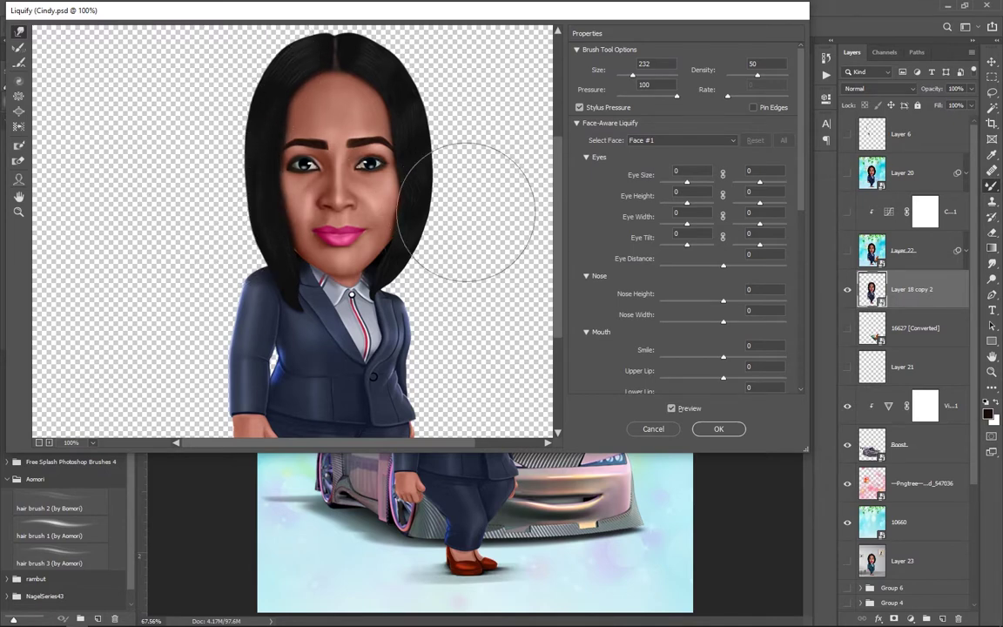
left_click(718, 428)
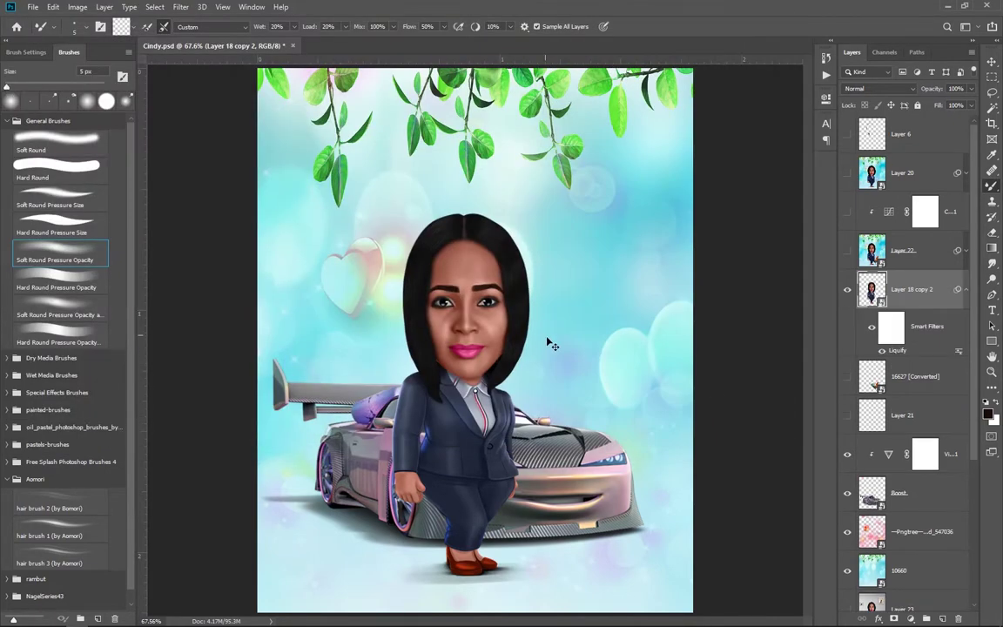
key("ctrl+plus")
key("alt+bracketright")
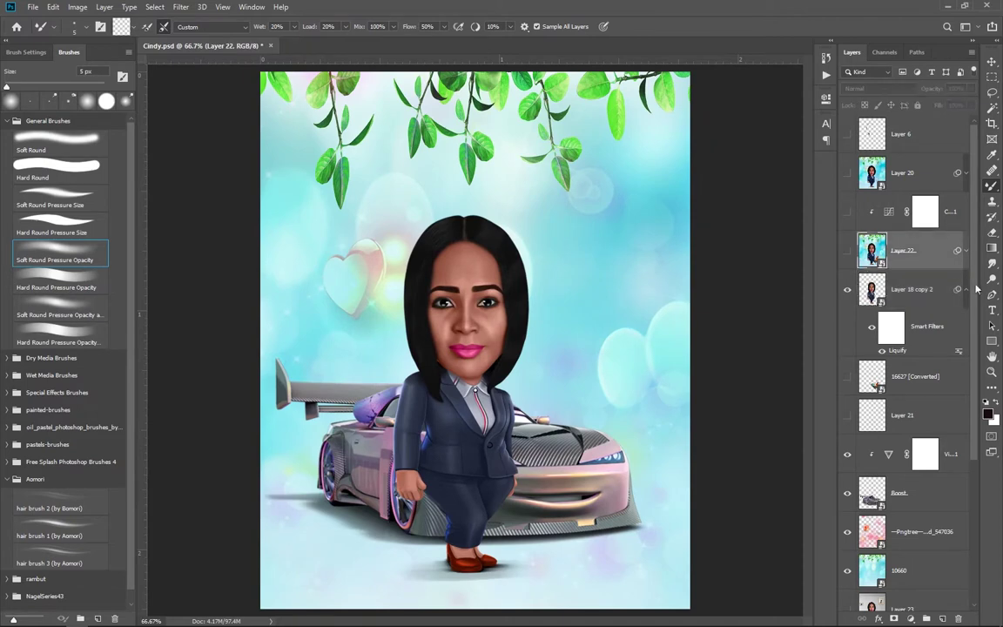
Move Curves below Layer 22, turn it on, and stamp visible layers into Layer 24
left_click_drag(849, 213, 848, 252)
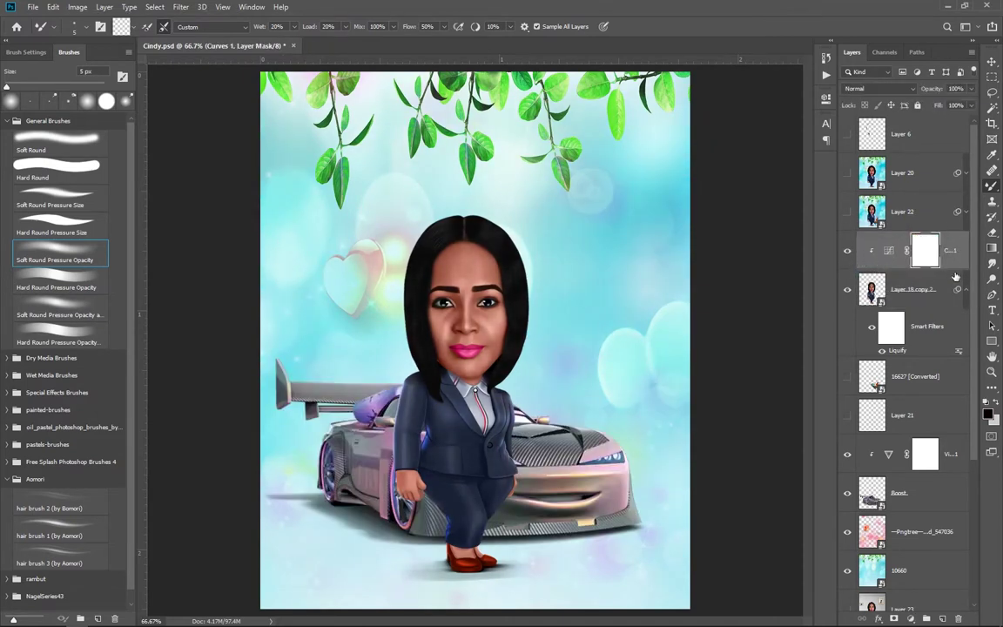
left_click(848, 253)
key("ctrl+0")
scroll(620, 434, "down", 2)
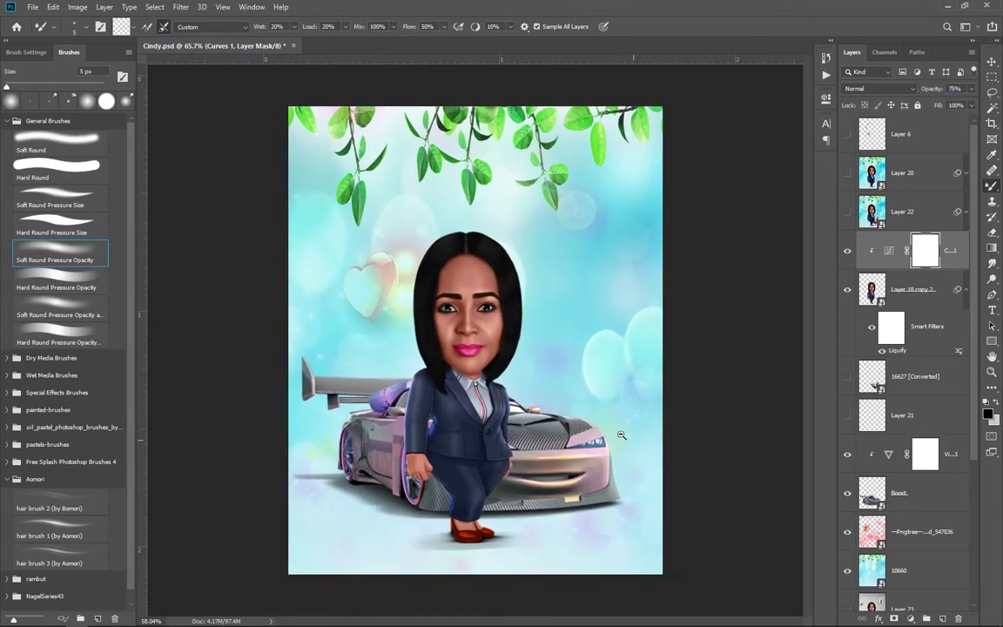
key("ctrl+shift+alt+e")
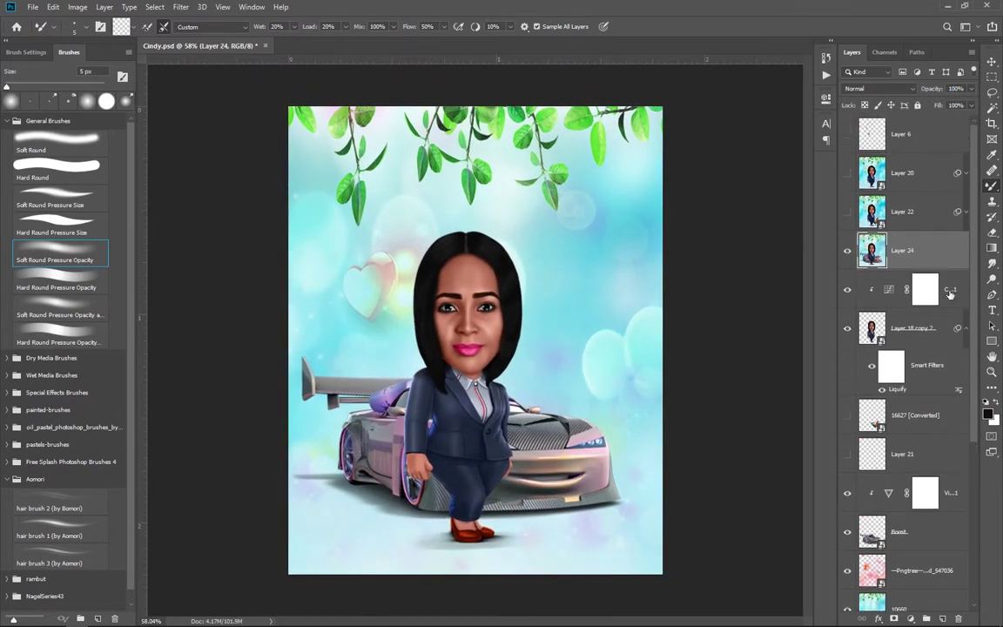
right_click(841, 235)
Convert Layer 24 to a smart object and launch the Camera Raw filter on it
left_click(835, 286)
left_click(181, 7)
left_click(202, 101)
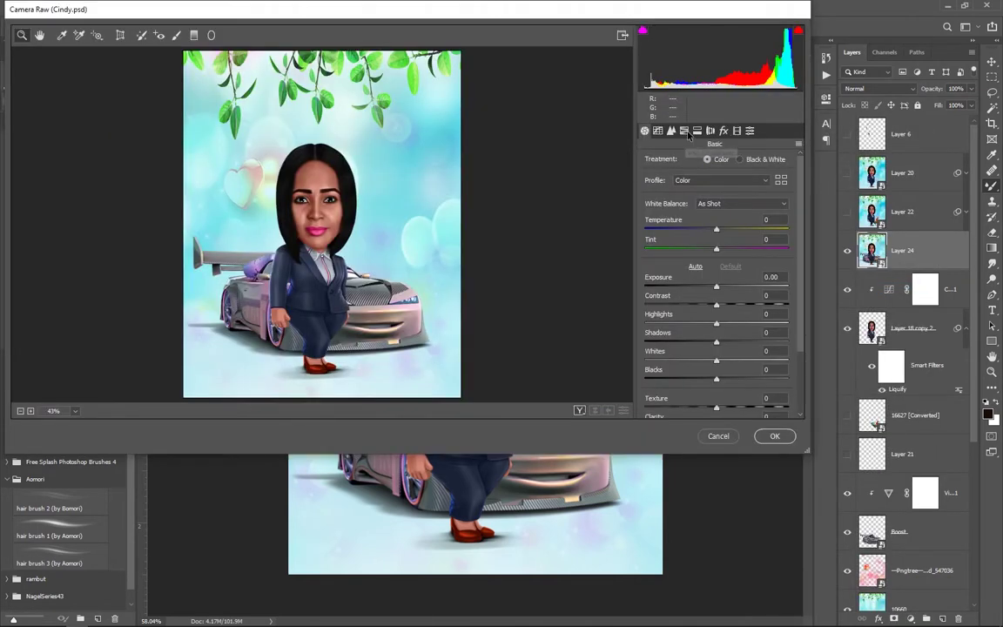
In HSL, raise Aquas saturation to +25 and Aquas hue to +7, then apply
left_click(685, 132)
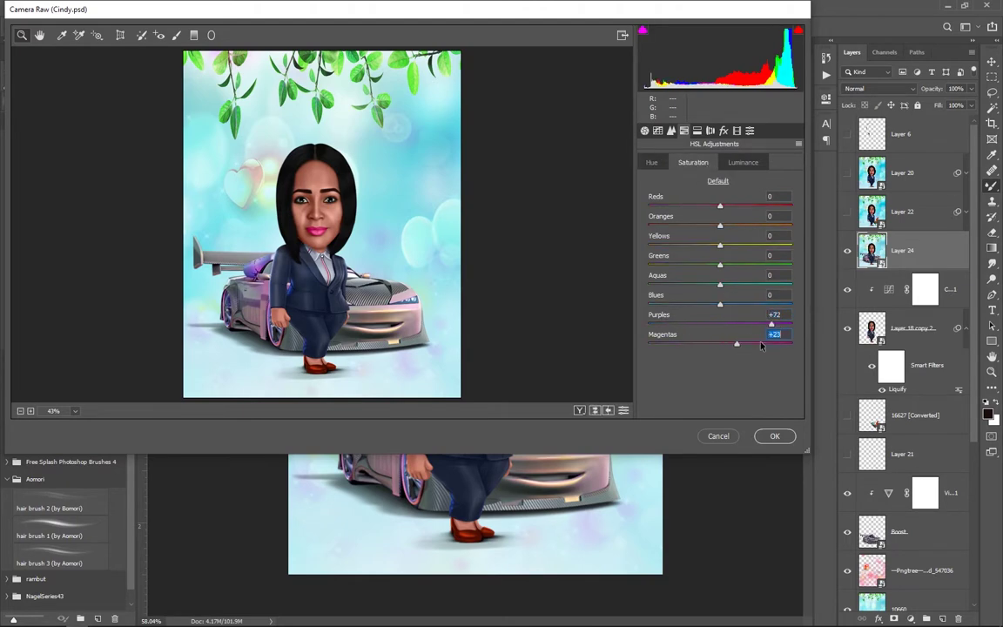
key("q")
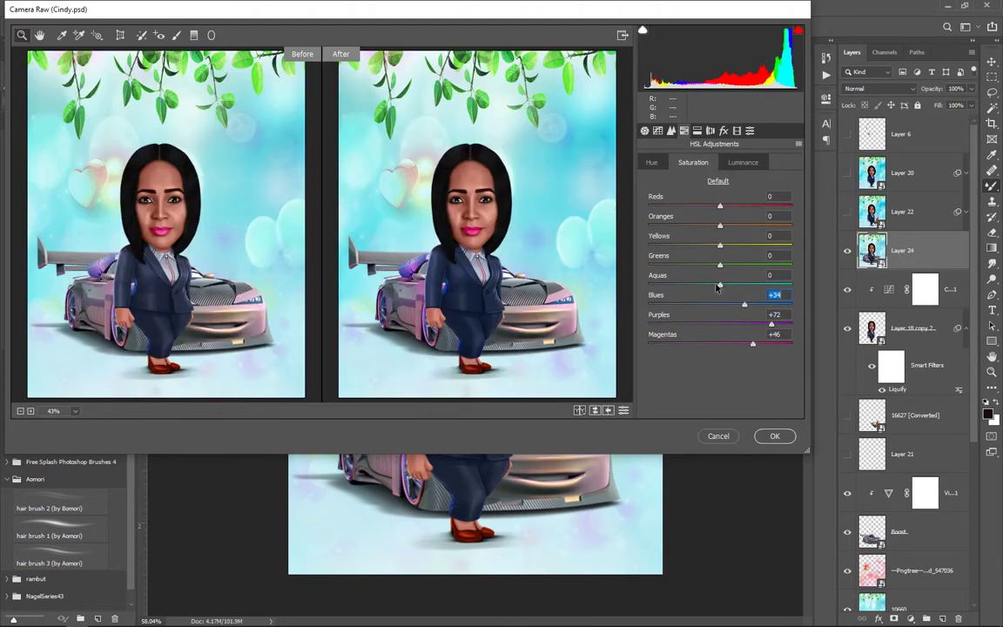
left_click_drag(727, 292, 740, 294)
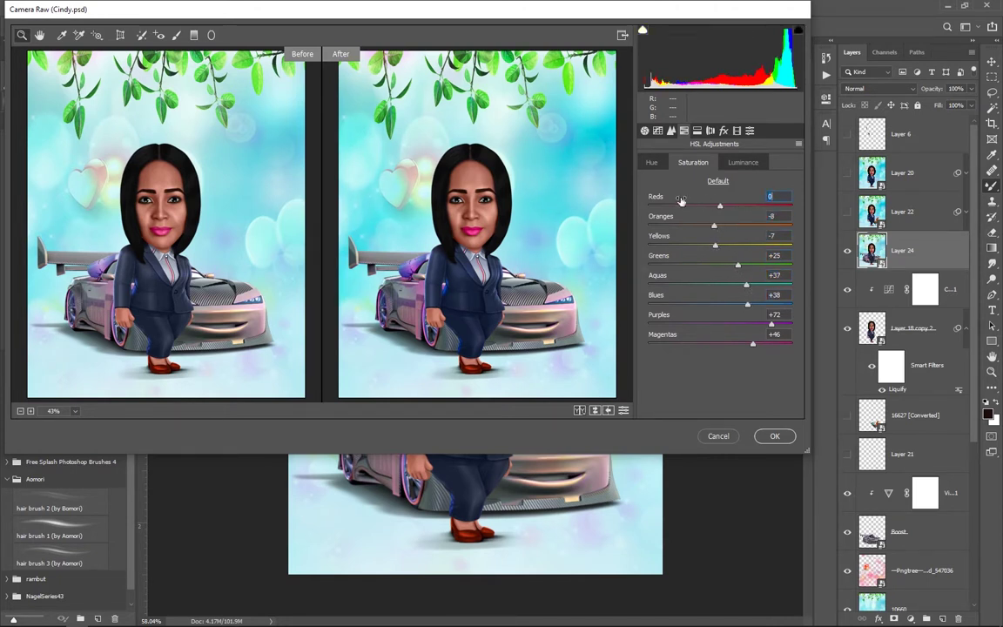
left_click(655, 165)
left_click_drag(720, 284, 729, 286)
key("Return")
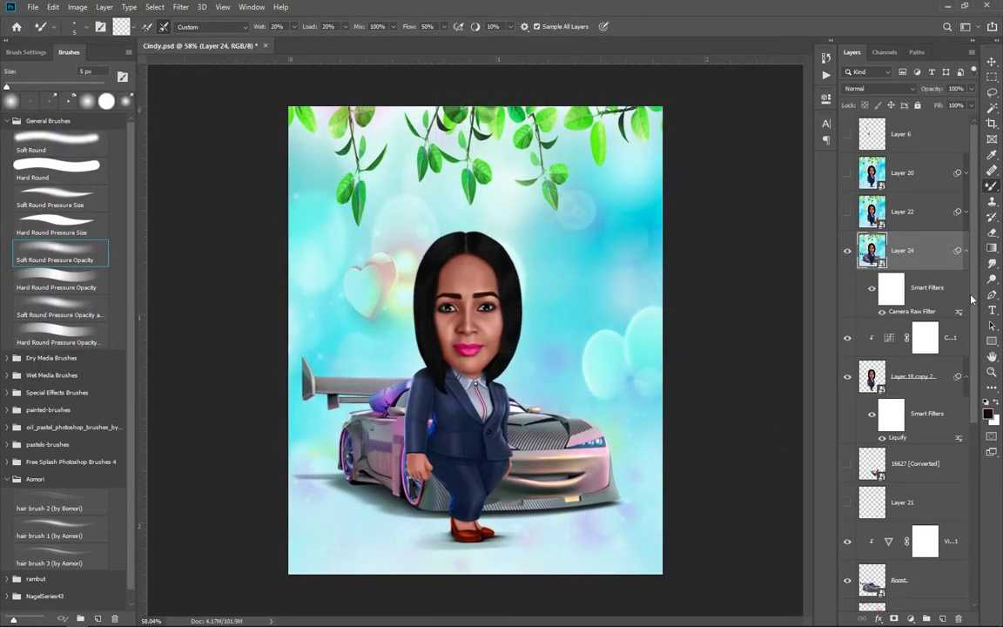
Add the BOSS LADY caption with tracking 0 and tighter line spacing
key("t")
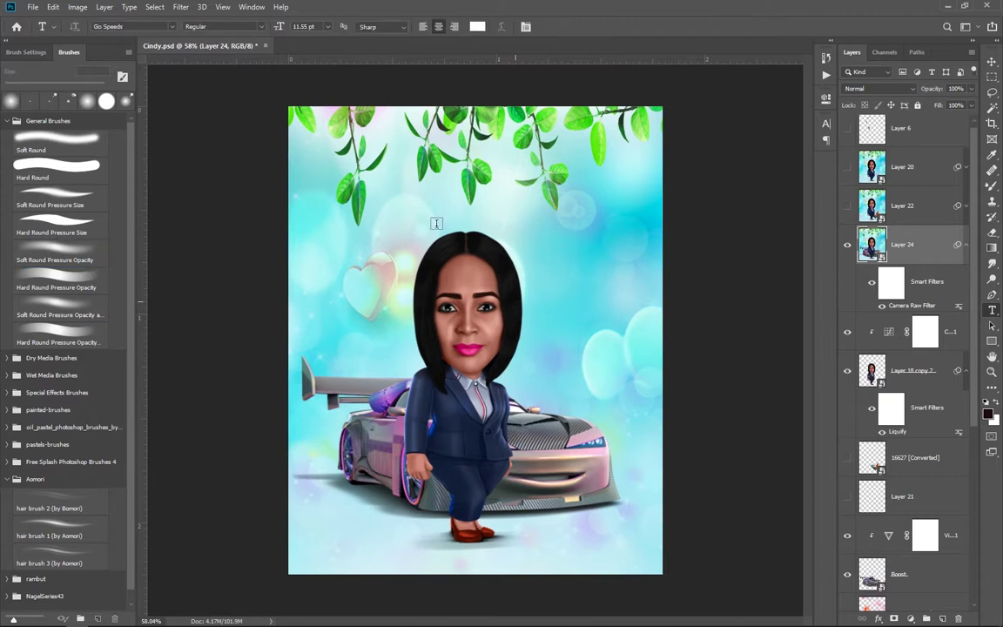
left_click(330, 269)
type("RO")
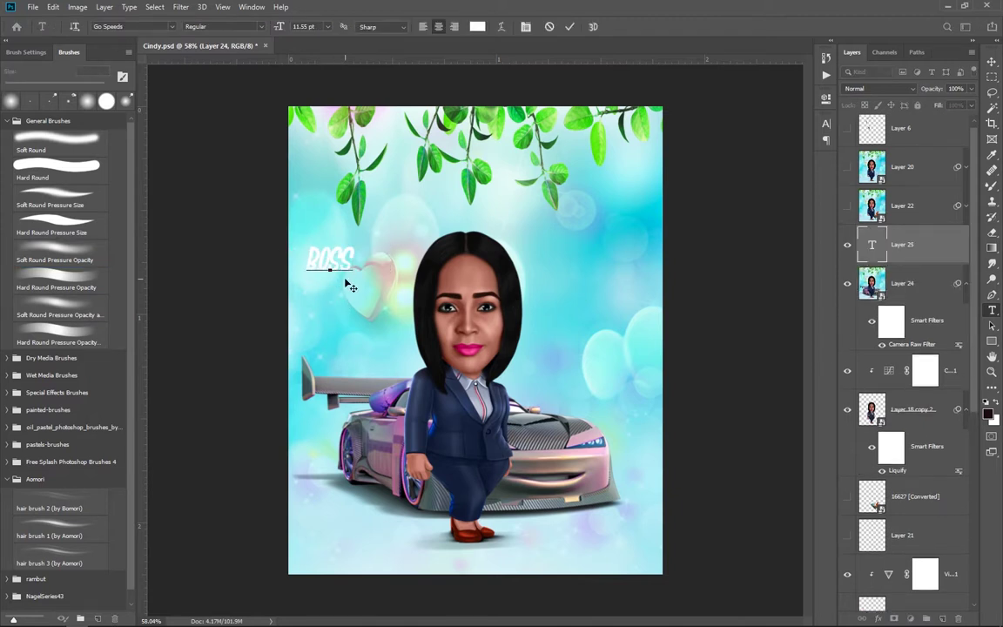
key("ctrl+a")
left_click(825, 122)
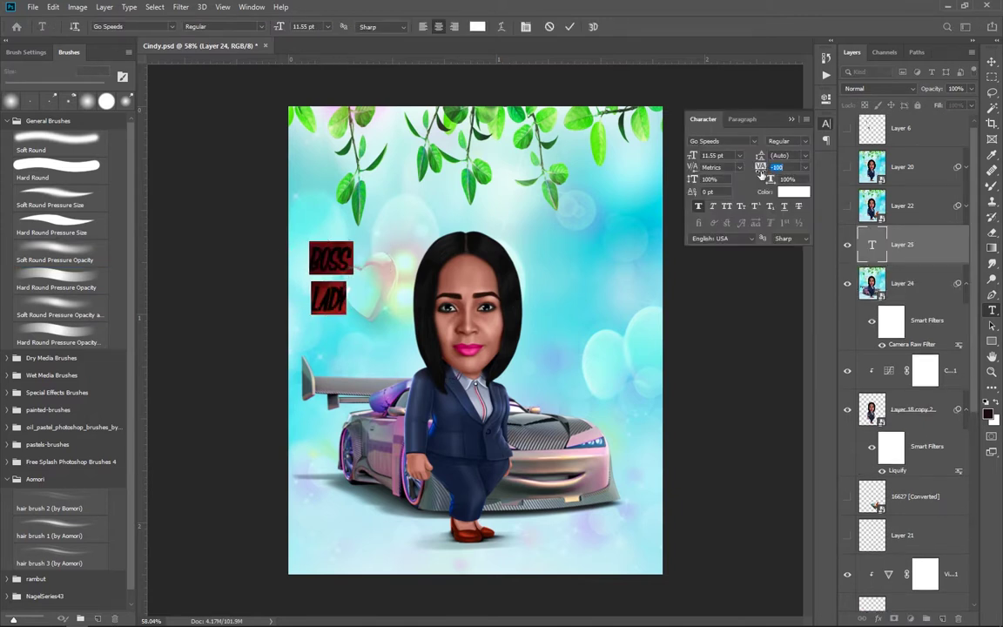
left_click(807, 167)
left_click(788, 243)
left_click_drag(775, 156, 759, 156)
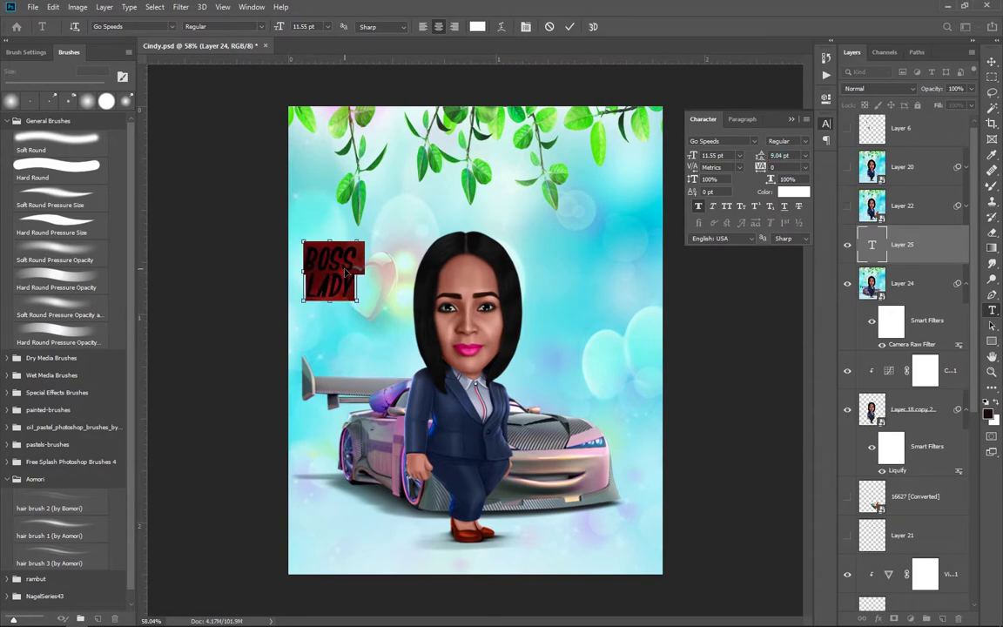
left_click_drag(347, 272, 629, 297)
Set the caption font to Aero and move it to the picture's lower left
left_click(131, 26)
type("a")
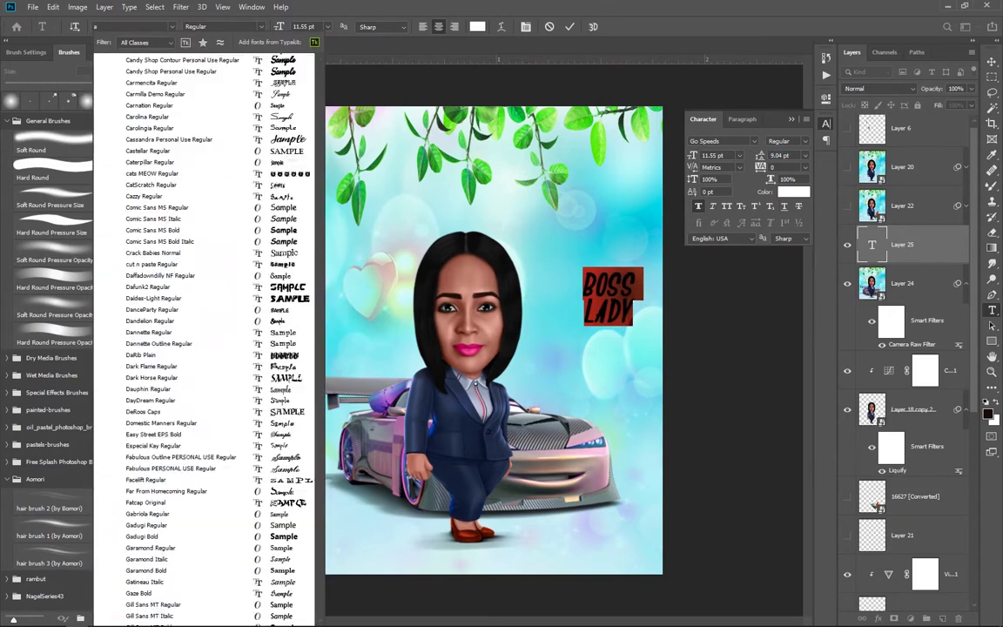
type("ero")
key("Return")
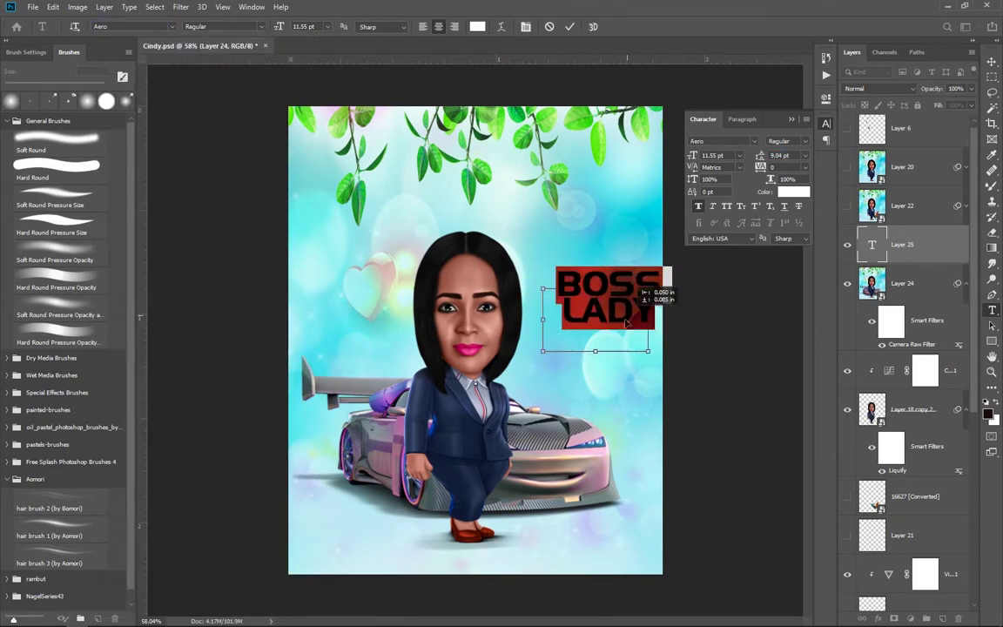
left_click_drag(626, 322, 606, 550)
key("ctrl+Return")
scroll(609, 487, "up", 2)
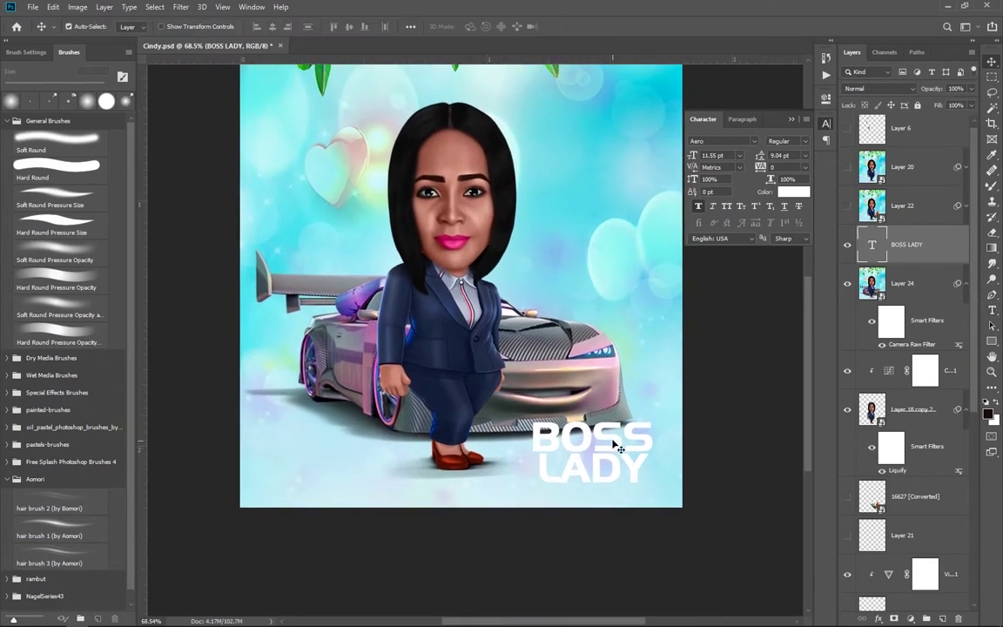
left_click_drag(615, 447, 338, 447)
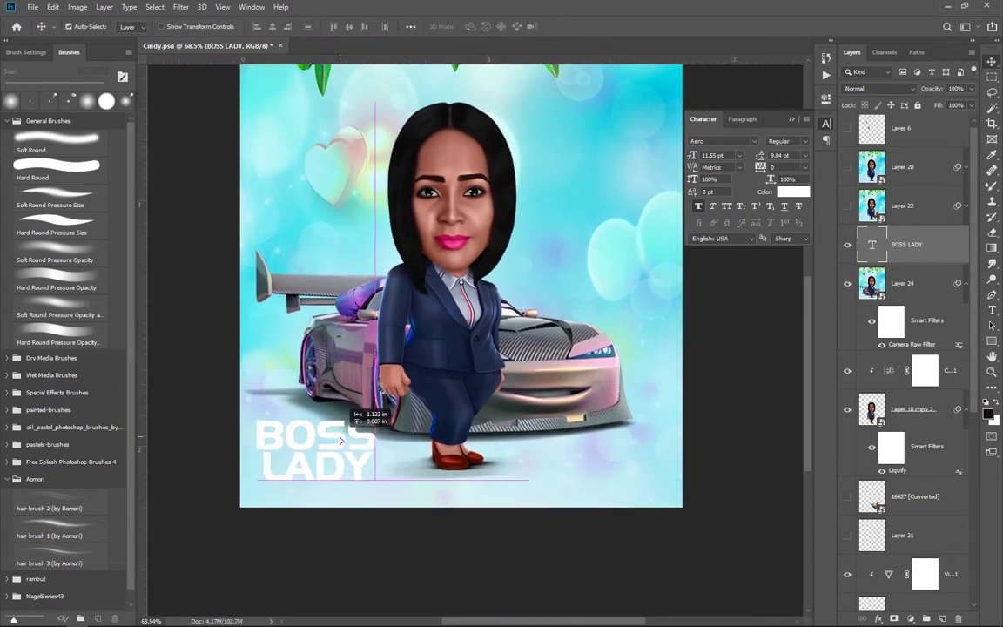
double_click(292, 477)
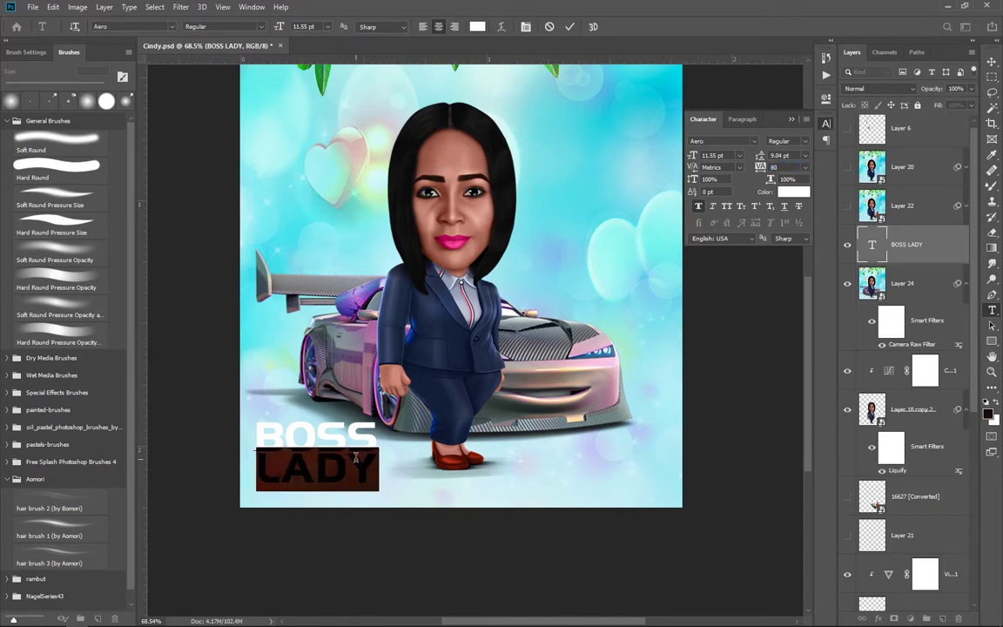
key("ctrl+Return")
key("v")
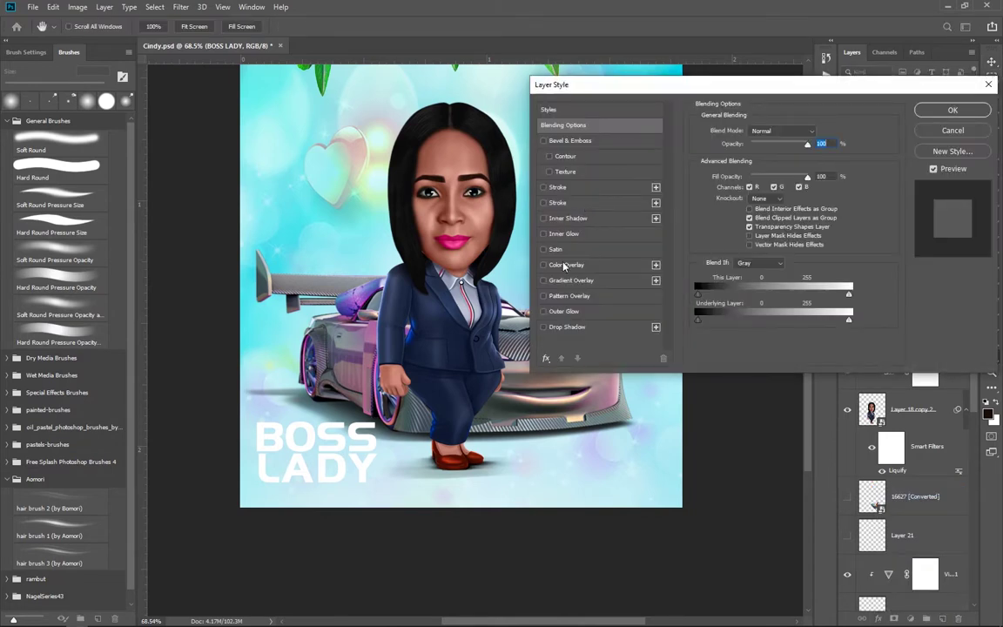
Give the BOSS LADY caption a purple Color Overlay after trying a gradient overlay
left_click(566, 264)
left_click(543, 265)
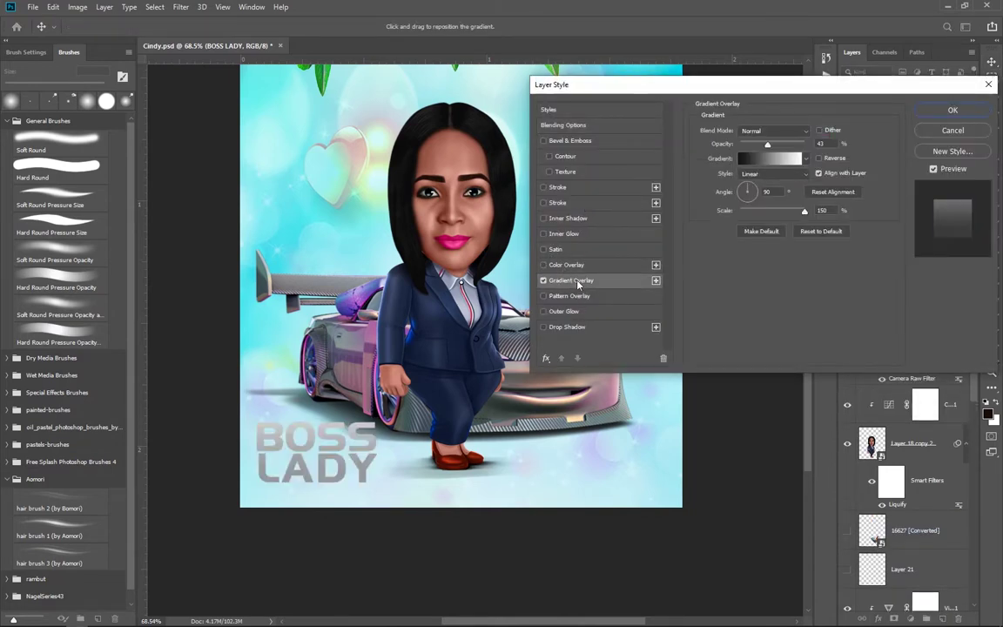
left_click(575, 264)
left_click(543, 265)
left_click(571, 281)
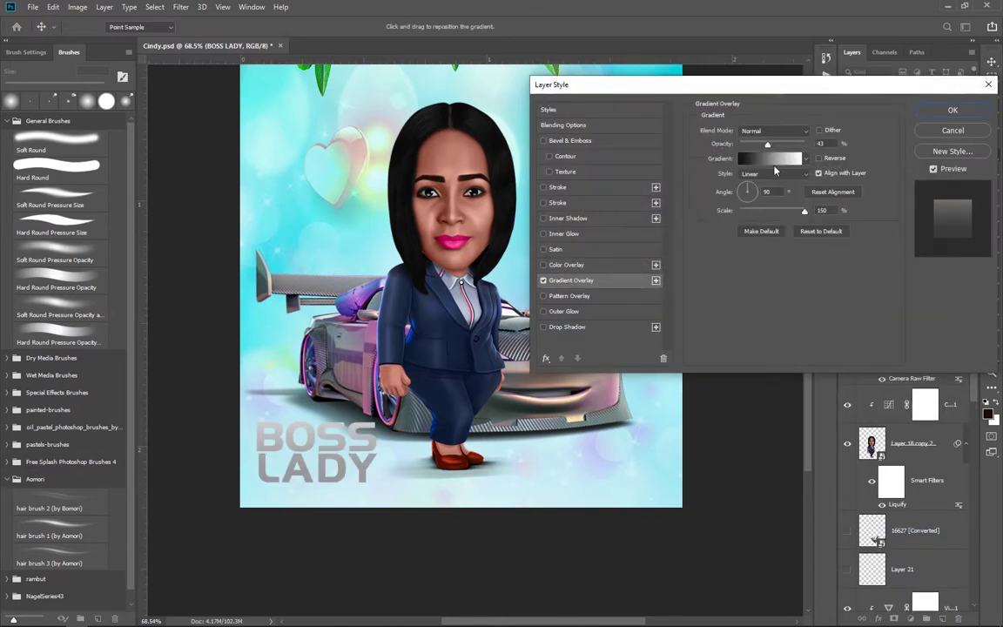
left_click(769, 158)
left_click(603, 272)
left_click_drag(487, 348, 346, 303)
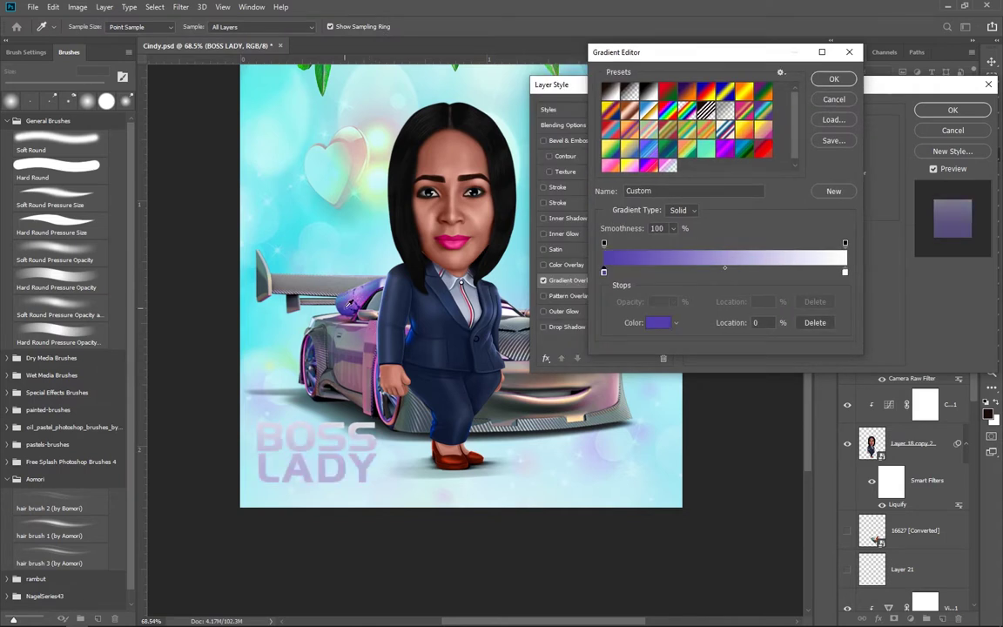
left_click(834, 99)
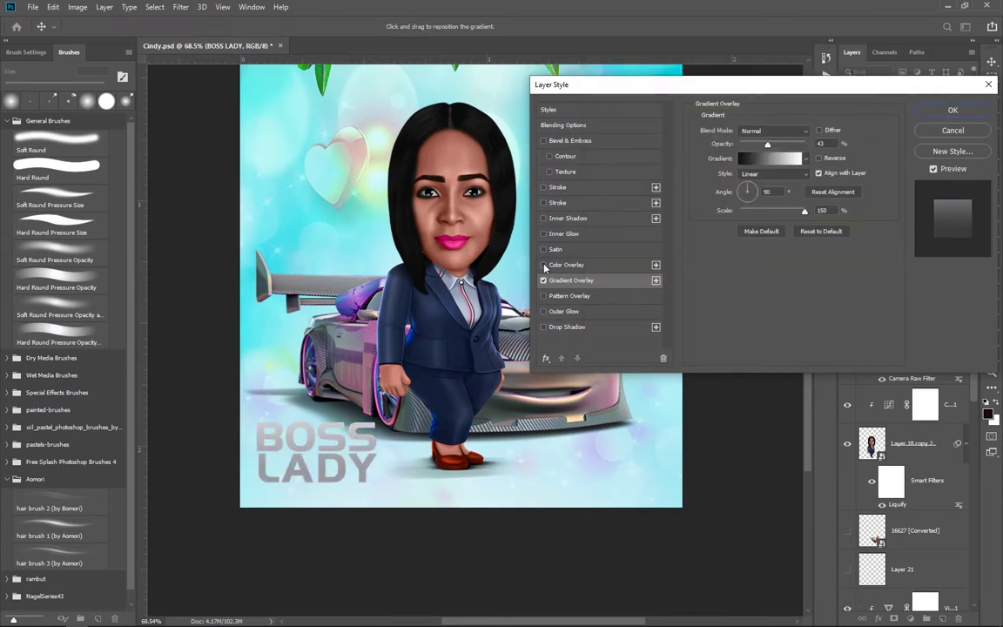
left_click(566, 265)
left_click(817, 132)
left_click(735, 131)
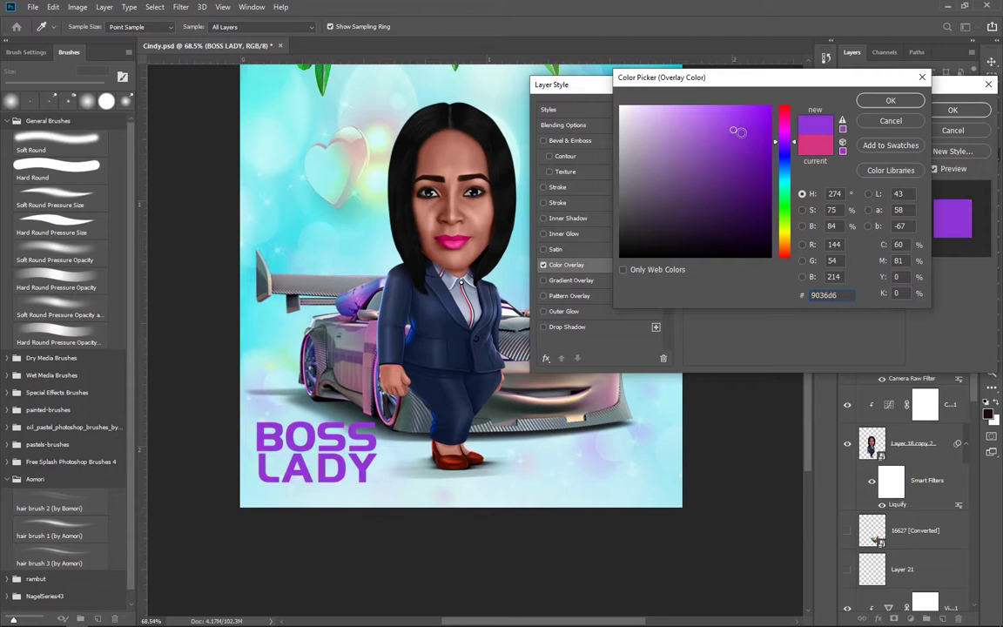
Add a thin Stroke outline to the caption, sampling outline colours from the picture
left_click(890, 101)
left_click(543, 188)
left_click_drag(766, 130, 749, 131)
left_click(557, 202)
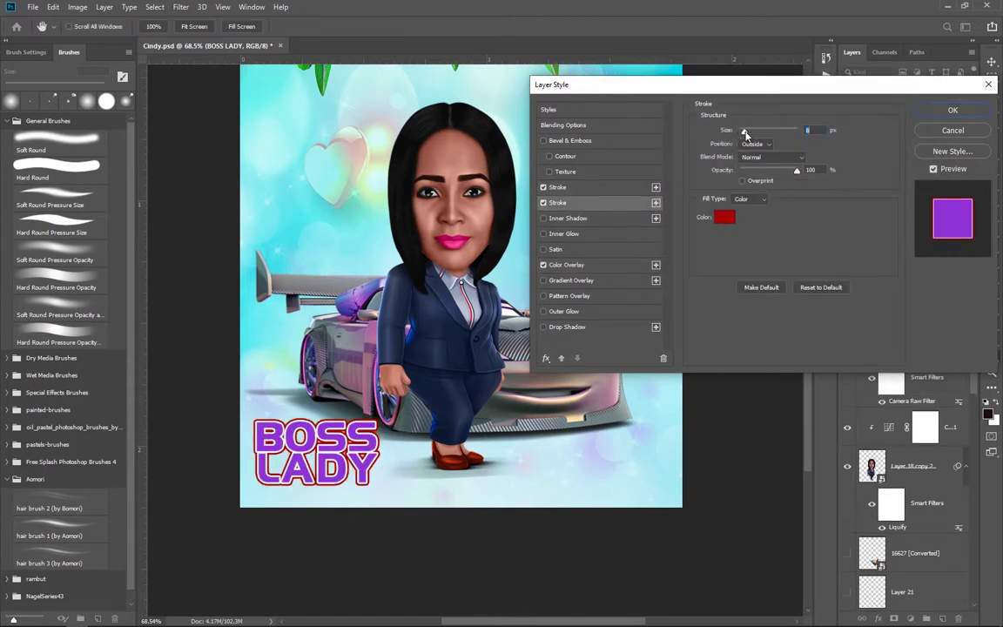
left_click(724, 217)
left_click(890, 120)
left_click(712, 206)
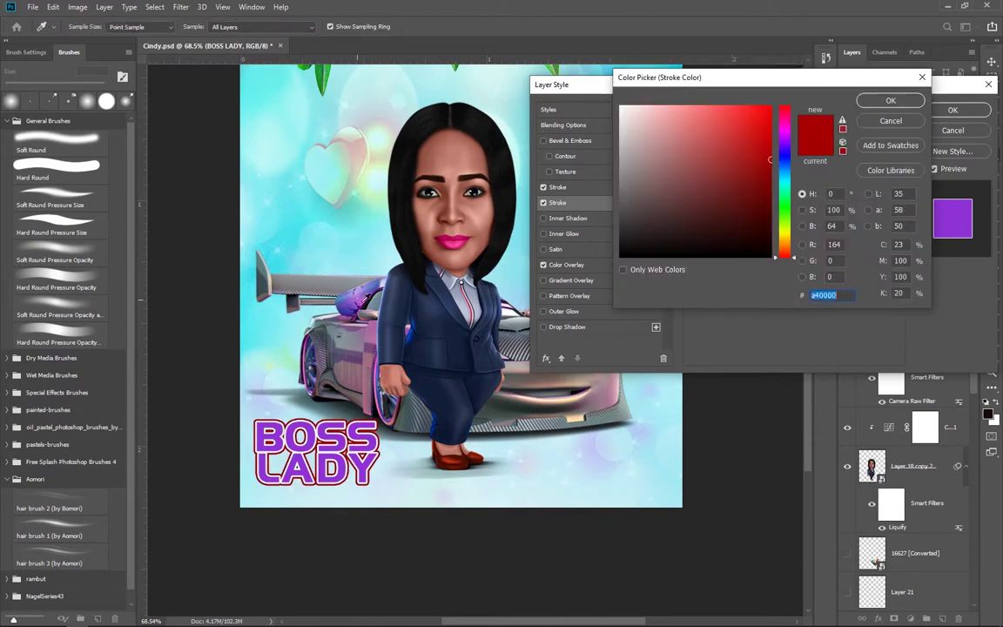
left_click(304, 197)
left_click(376, 334)
left_click(313, 276)
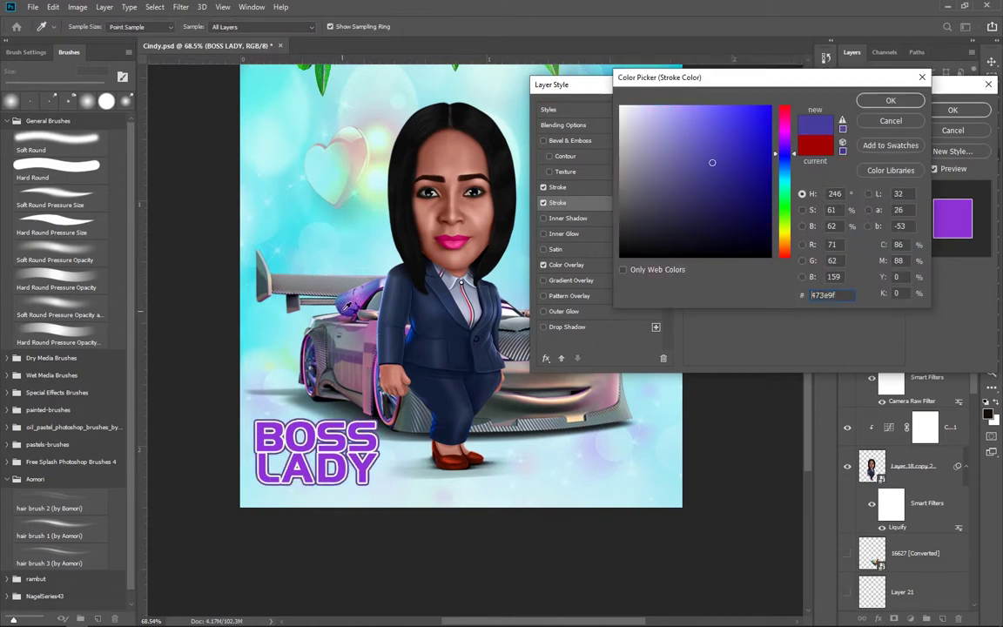
left_click(890, 121)
left_click(543, 203)
Add a deeper Chisel Hard Bevel & Emboss with a gloss contour and lower highlight opacity
left_click(570, 141)
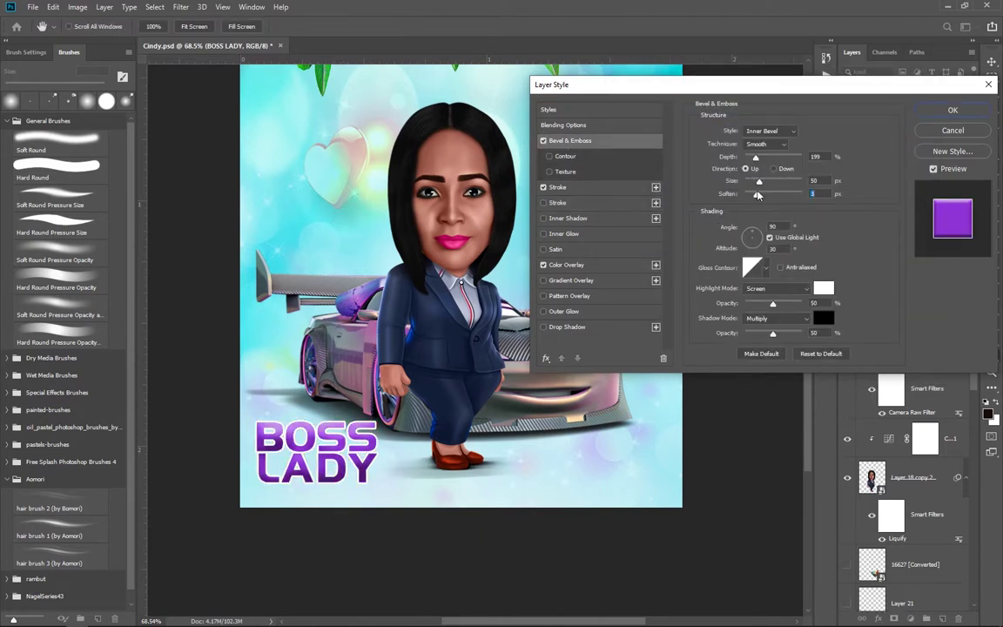
mouse_move(749, 181)
left_mouse_down()
mouse_move(788, 158)
mouse_move(760, 158)
left_mouse_up()
left_click(766, 144)
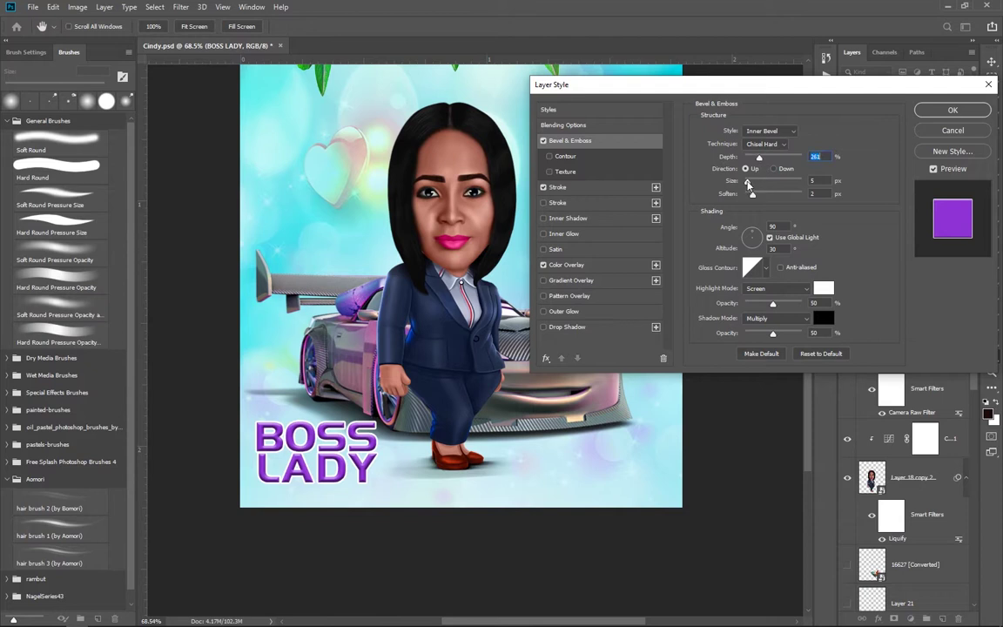
left_click(766, 268)
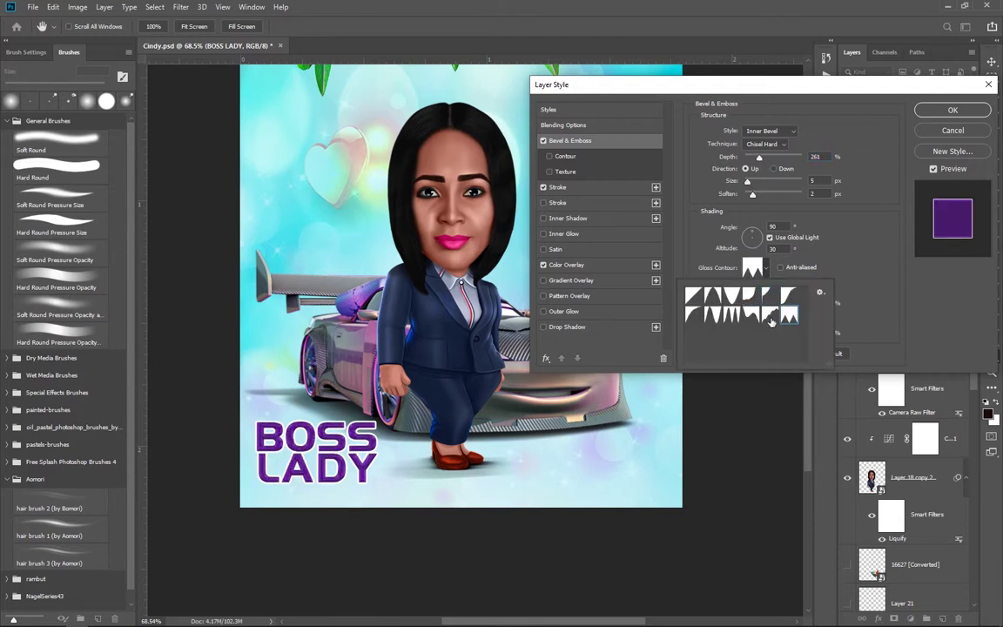
left_click(729, 315)
left_click(709, 296)
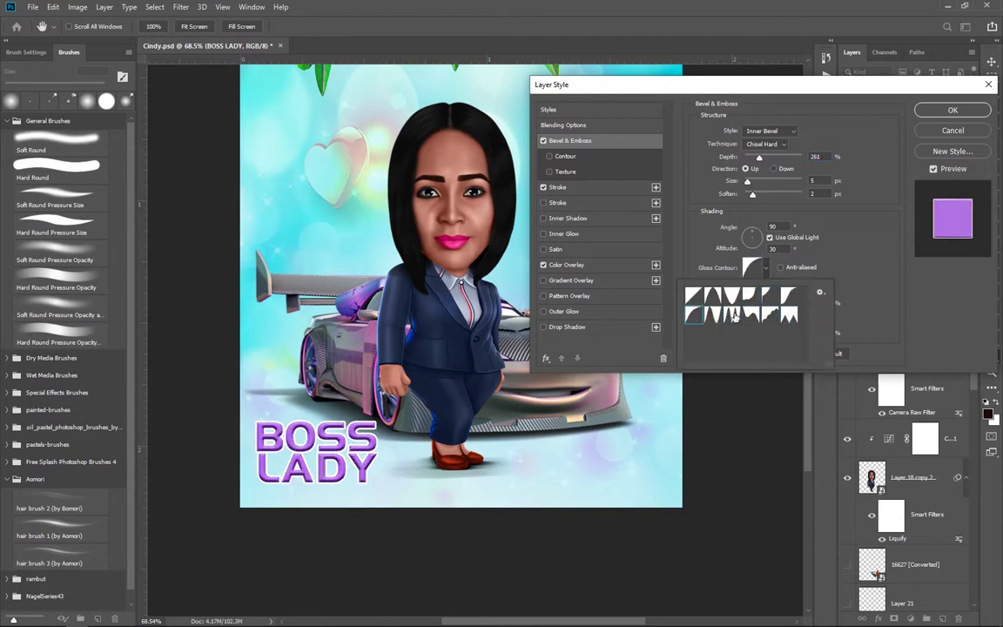
left_click(693, 315)
left_click_drag(757, 304, 772, 310)
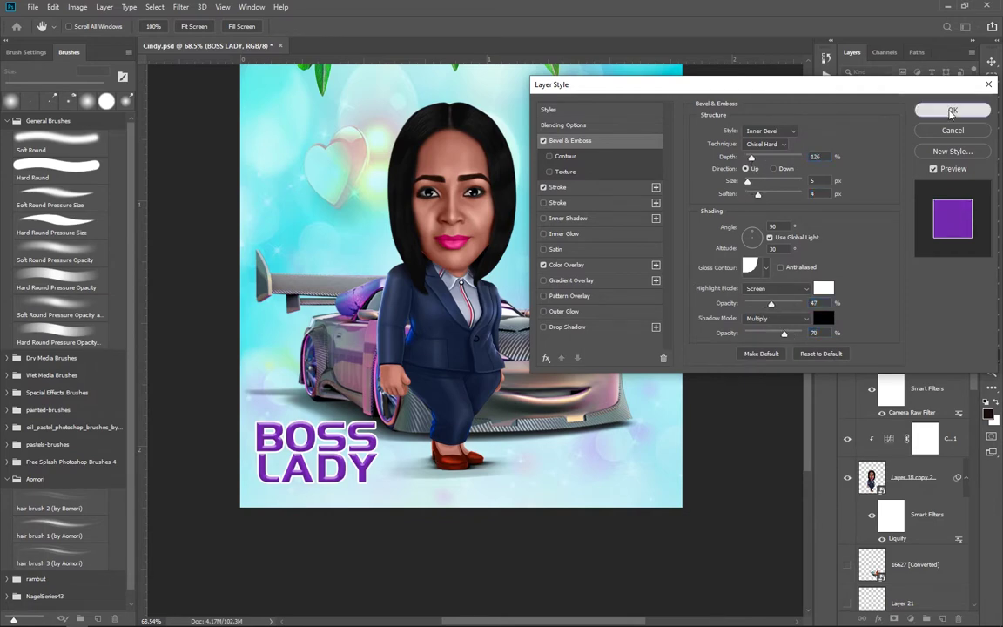
Apply the layer styles and place a duplicate caption to the woman's right
left_click(953, 110)
left_click_drag(319, 452, 595, 265)
double_click(567, 249)
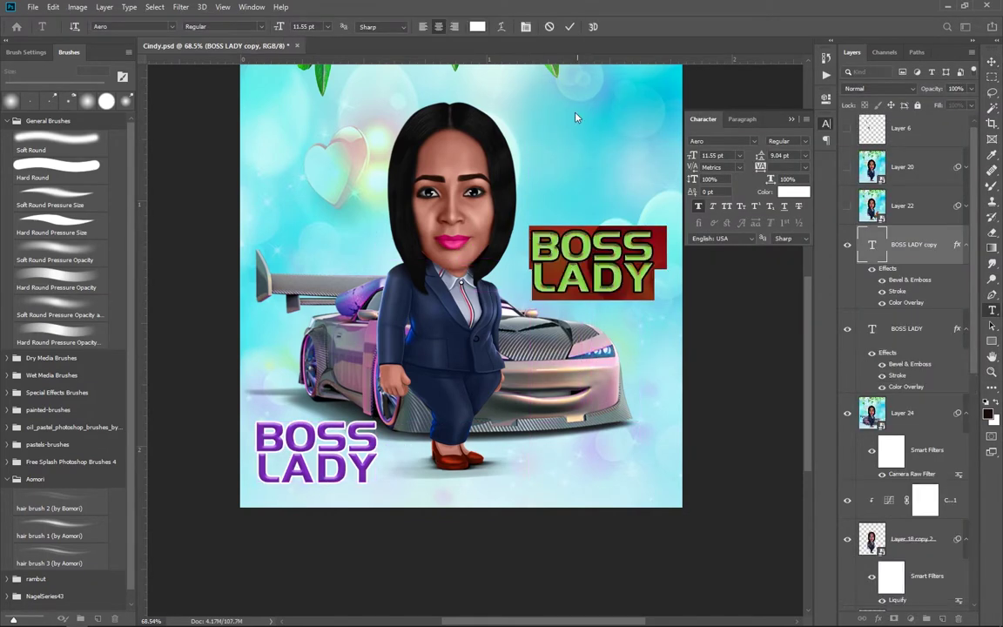
Remove the duplicate and preview fonts like Cambria Math, keeping the caption in Aero
key("ctrl+z")
left_click(754, 140)
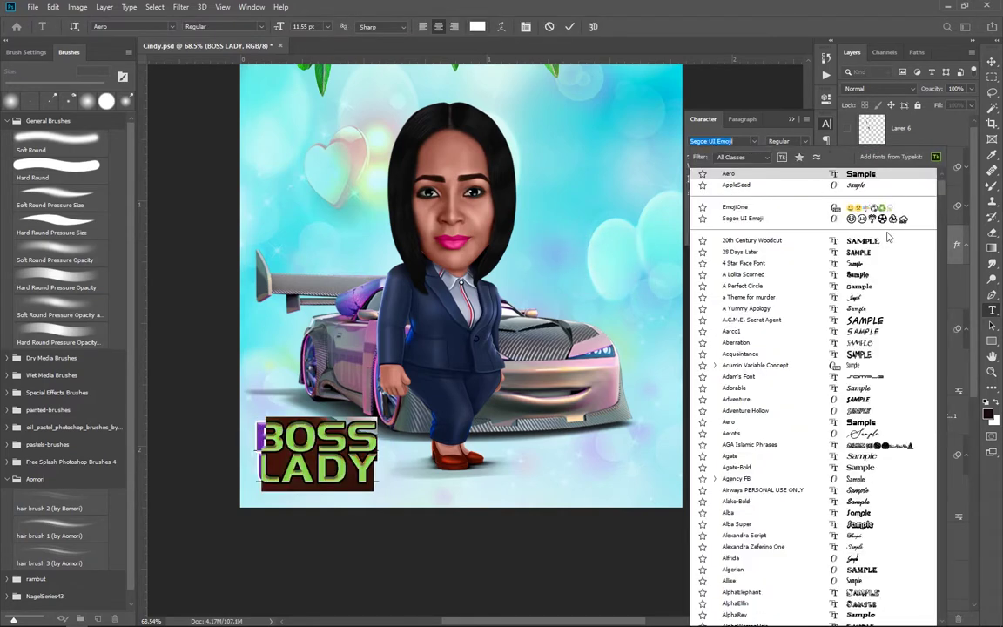
key("Down")
key("Down")
key("Down")
scroll(941, 246, "down", 5)
scroll(942, 245, "down", 5)
scroll(942, 246, "down", 5)
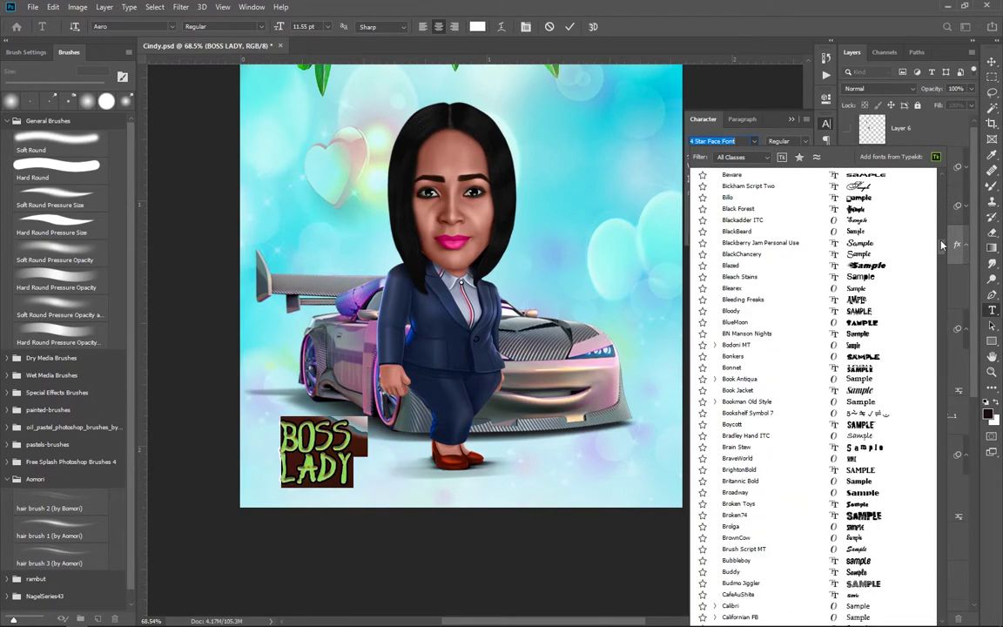
type("cam")
key("Down")
scroll(944, 236, "up", 10)
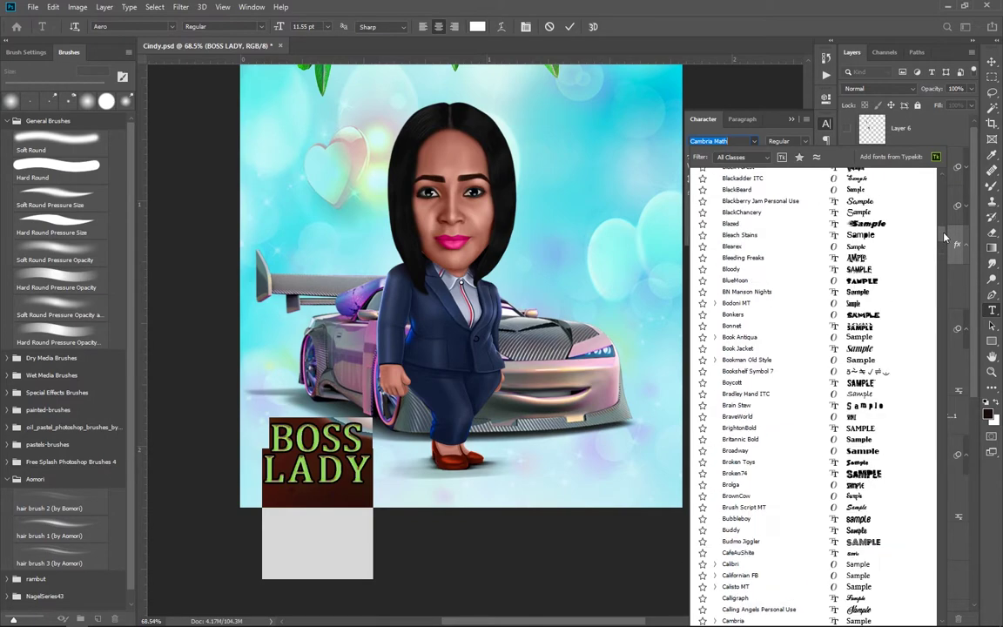
key("Down")
key("Down")
key("Down")
left_click_drag(945, 237, 944, 516)
key("Down")
key("Down")
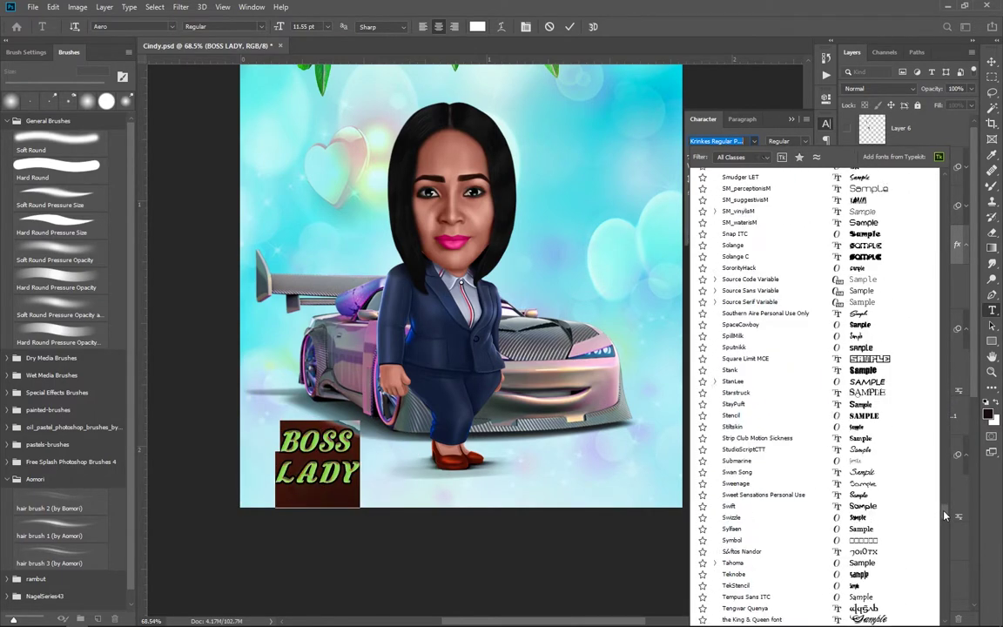
key("Escape")
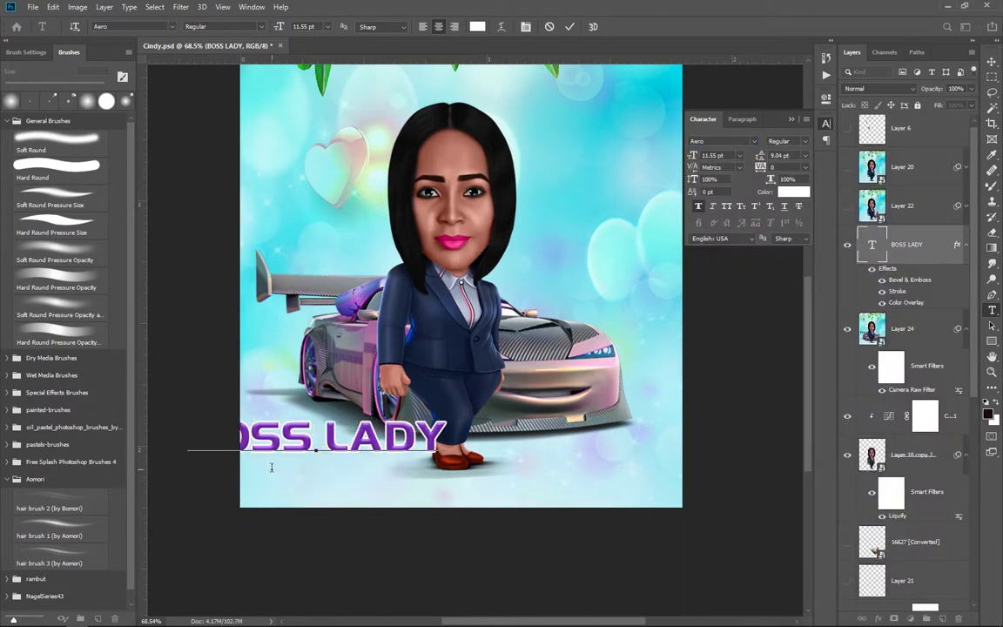
Move the purple caption to the top of the picture below the leaves
key("v")
scroll(272, 467, "up", 3)
left_click_drag(304, 544, 509, 173)
Enlarge the caption slightly and set its blend mode to Overlay
key("ctrl+t")
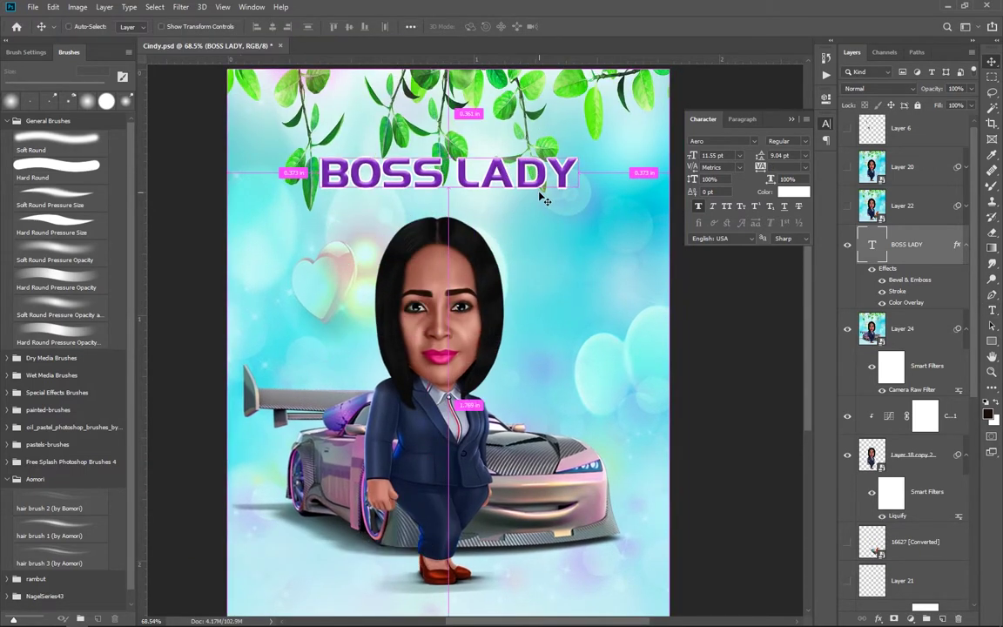
left_click_drag(577, 172, 591, 168)
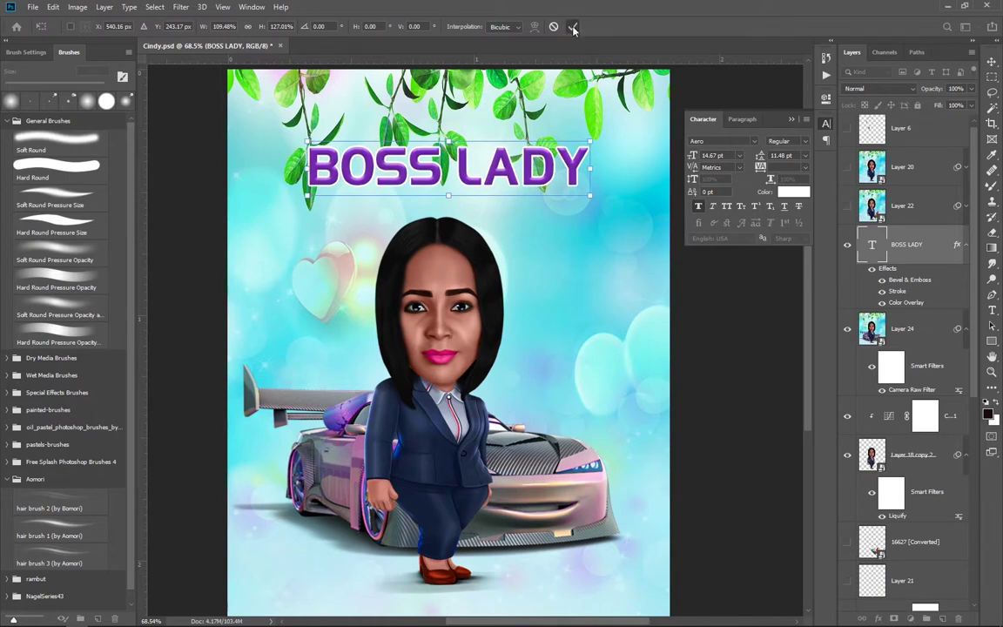
left_click(572, 26)
left_click(879, 88)
left_click(865, 235)
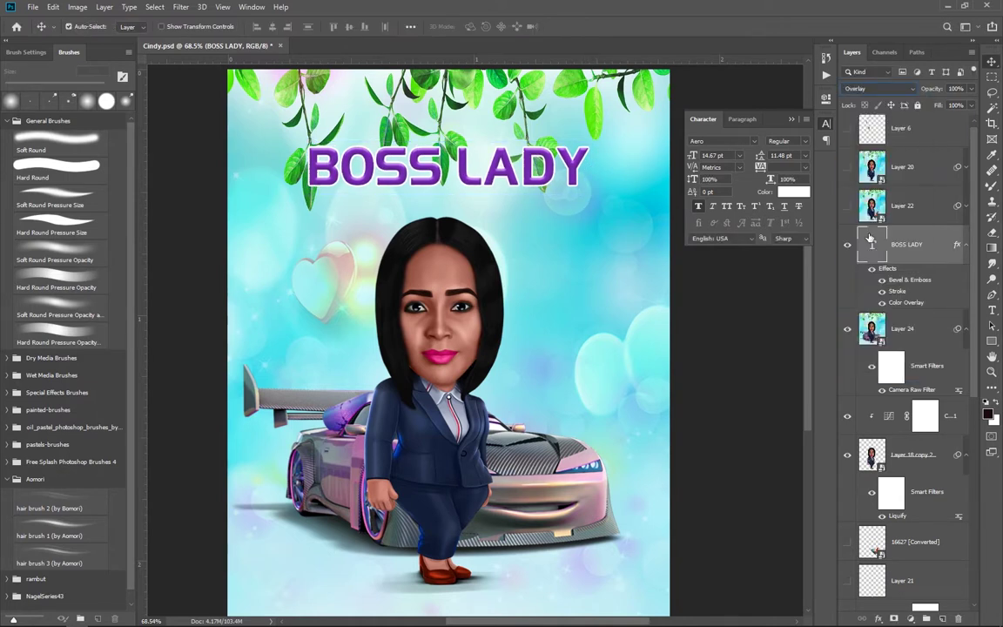
Test a merged Soft Light title moved to the bottom, then undo to the editable text layer
key("ctrl+shift+alt+n")
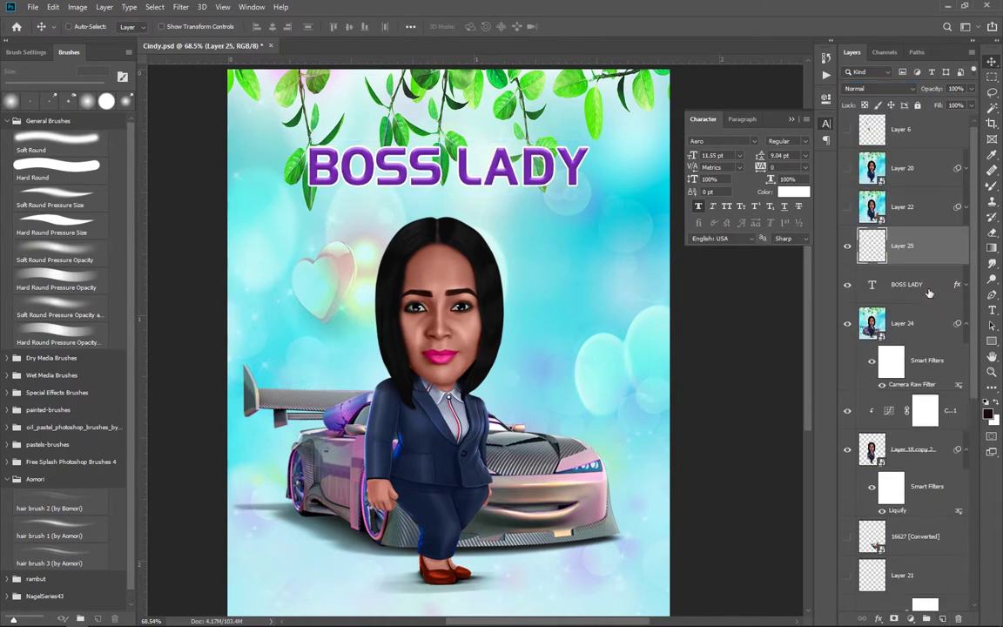
key("ctrl+e")
left_click(877, 89)
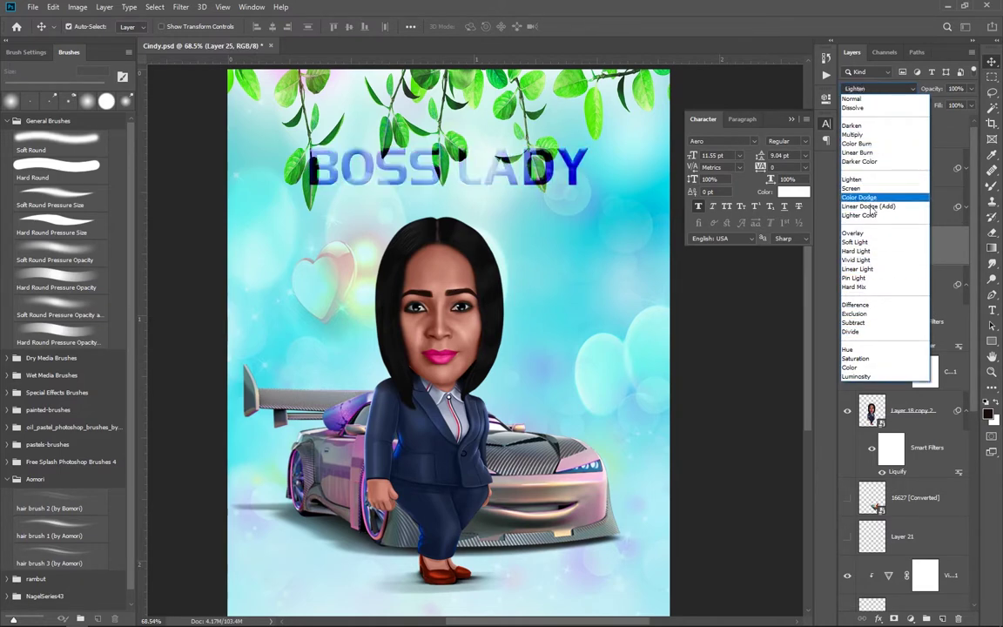
left_click(856, 242)
scroll(585, 331, "down", 1)
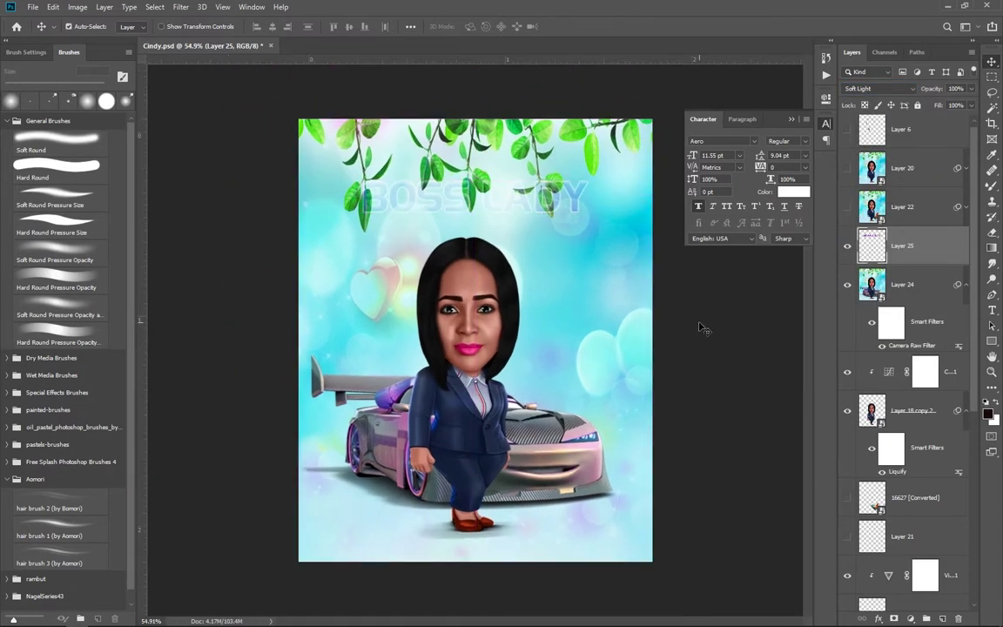
left_click_drag(568, 202, 522, 527)
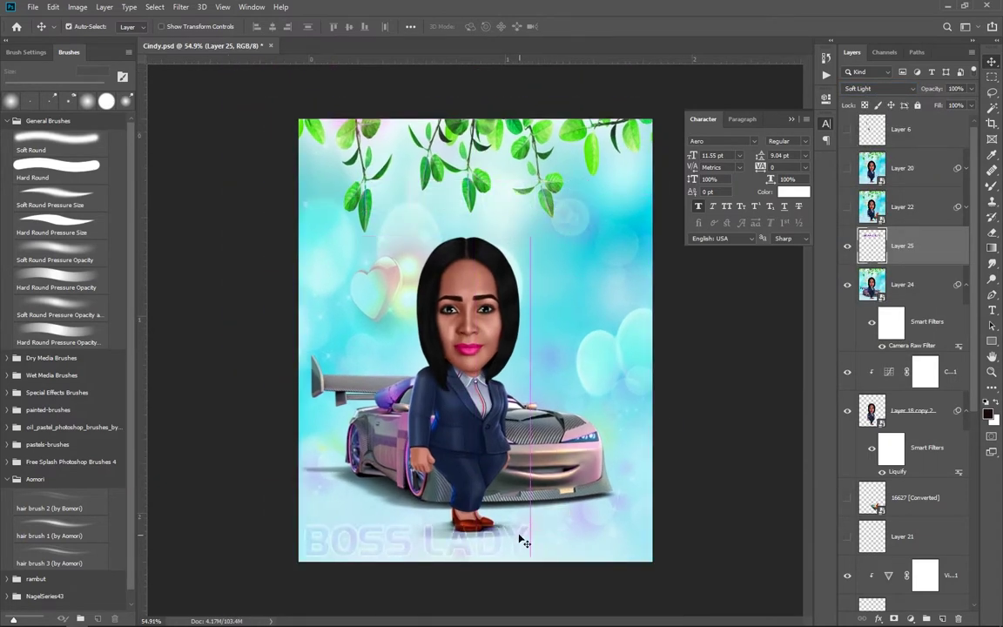
key("ctrl+z")
key("ctrl+z")
key("ctrl+z")
key("ctrl+shift+z")
Restore the title at bottom-left and set BOSS LADY in Arial Black
key("ctrl+shift+z")
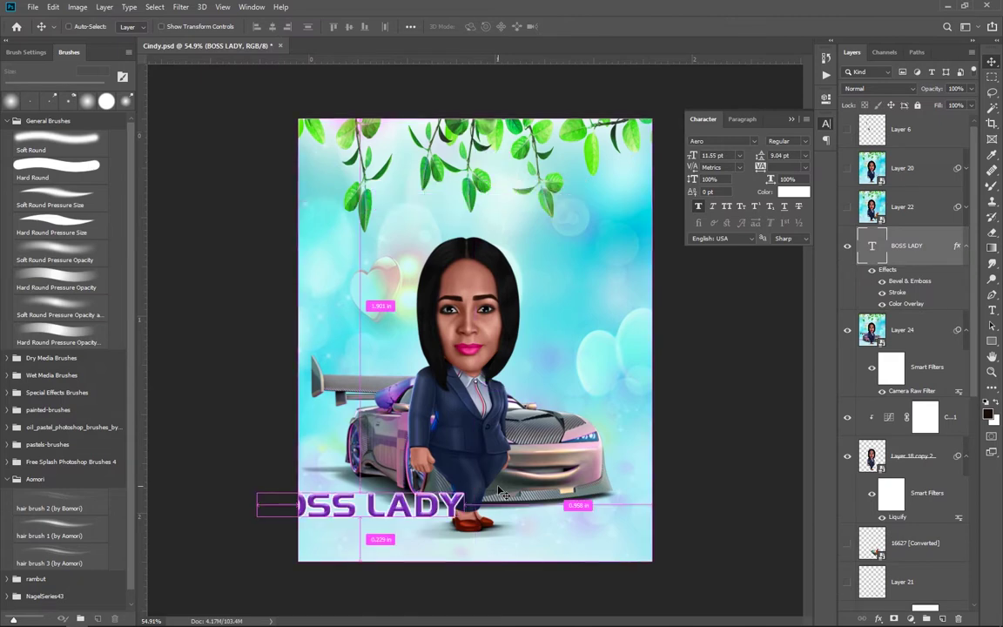
key("ctrl+shift+z")
double_click(334, 517)
left_click(722, 141)
type("ae")
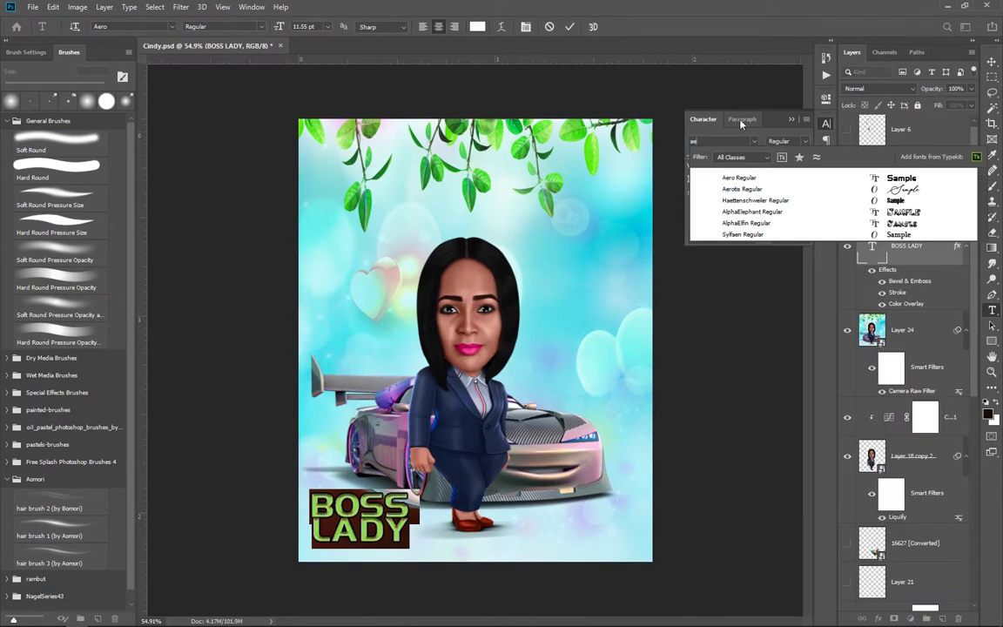
type("Arial")
key("Down")
key("Down")
key("Down")
key("Down")
key("Down")
key("Down")
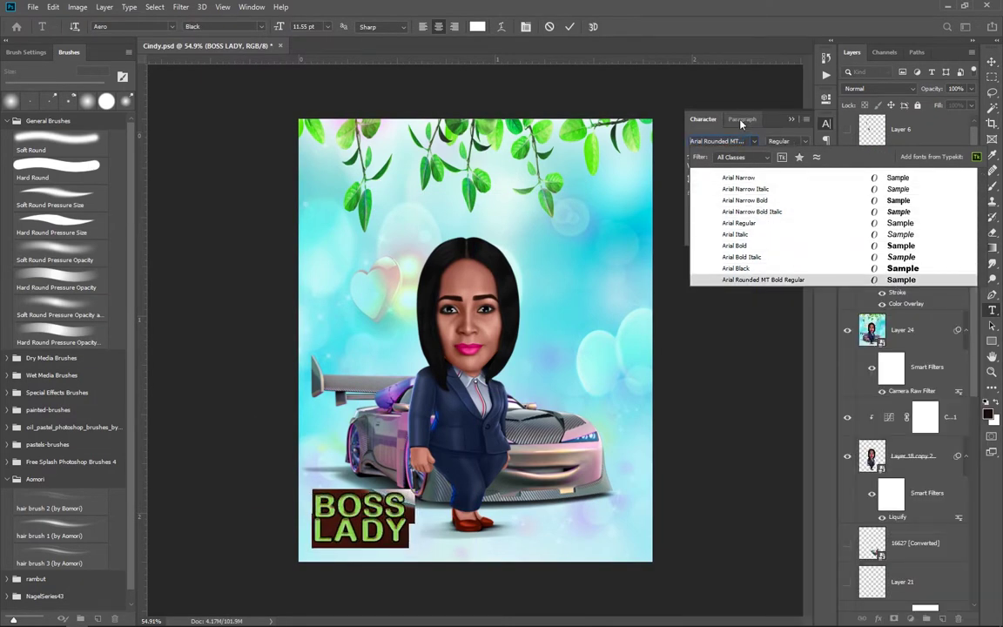
key("Down")
key("Return")
key("ctrl+Return")
key("v")
double_click(322, 501)
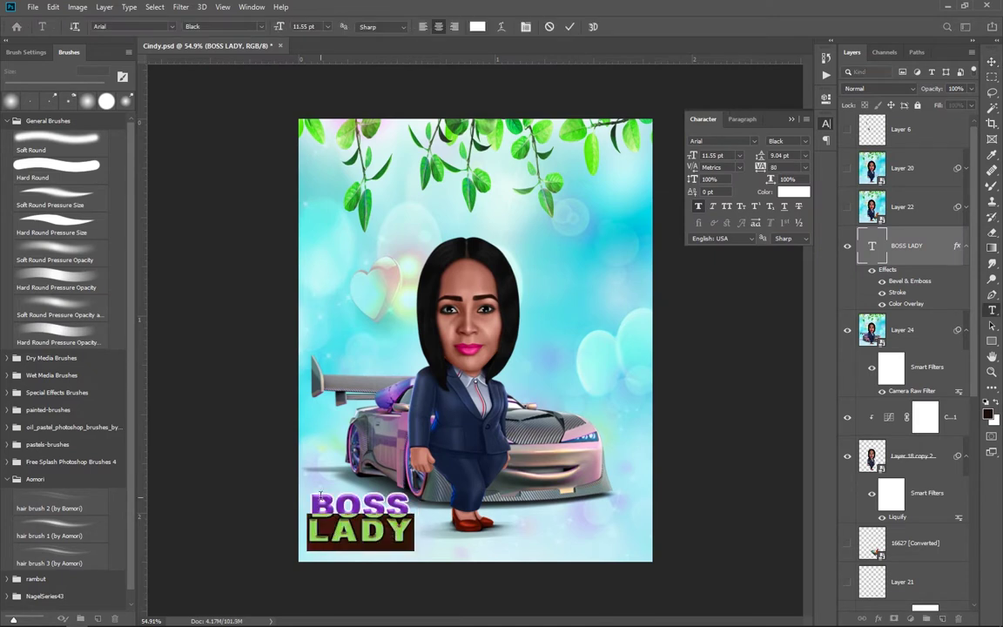
left_click(569, 26)
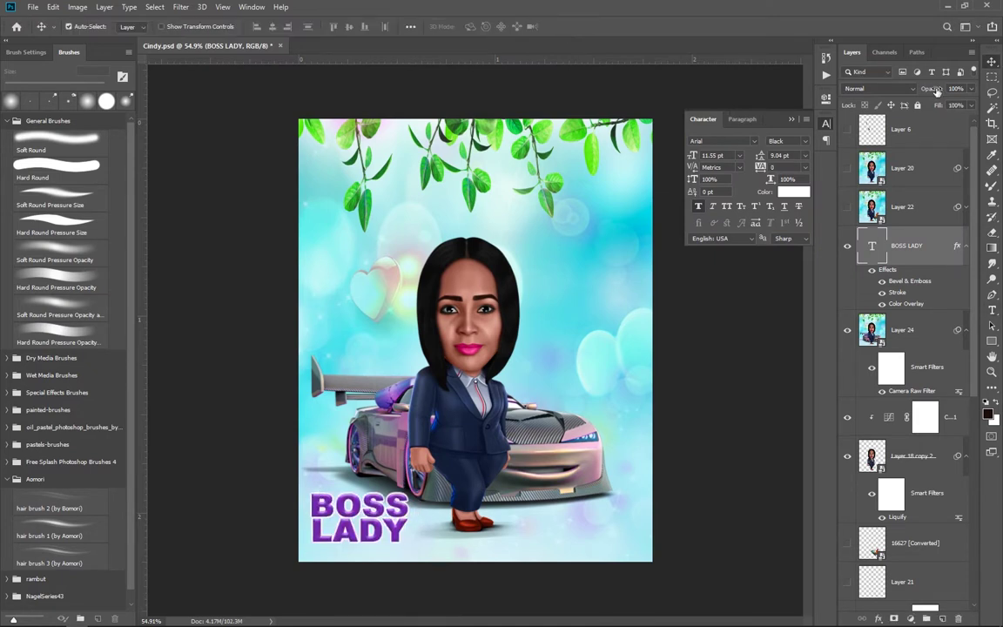
Change the title's Color Overlay to teal sampled from the background at about 92% opacity
double_click(906, 303)
left_click(779, 131)
left_click(331, 208)
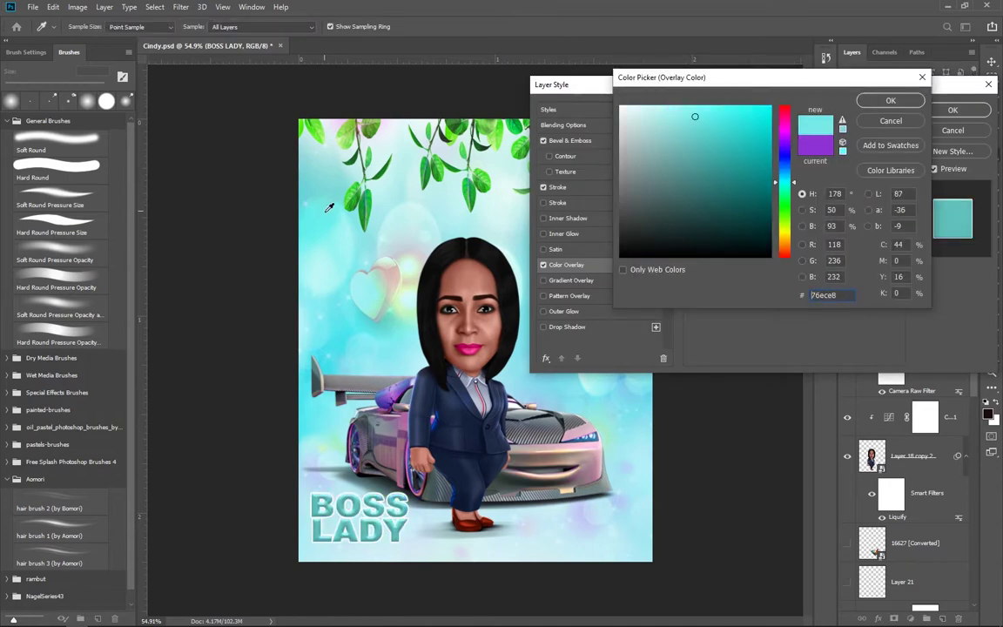
left_click(430, 168)
left_click(316, 200)
key("Return")
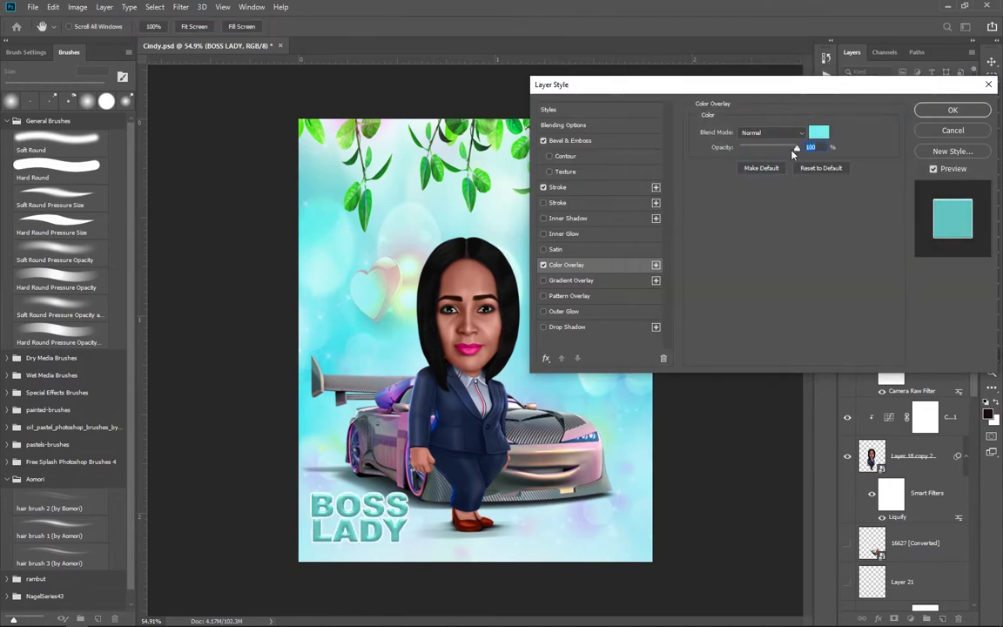
left_click_drag(795, 149, 791, 149)
left_click(953, 110)
Type 'Mactoon007' as new text and set it in the Krinkes Decor font
left_click(339, 299)
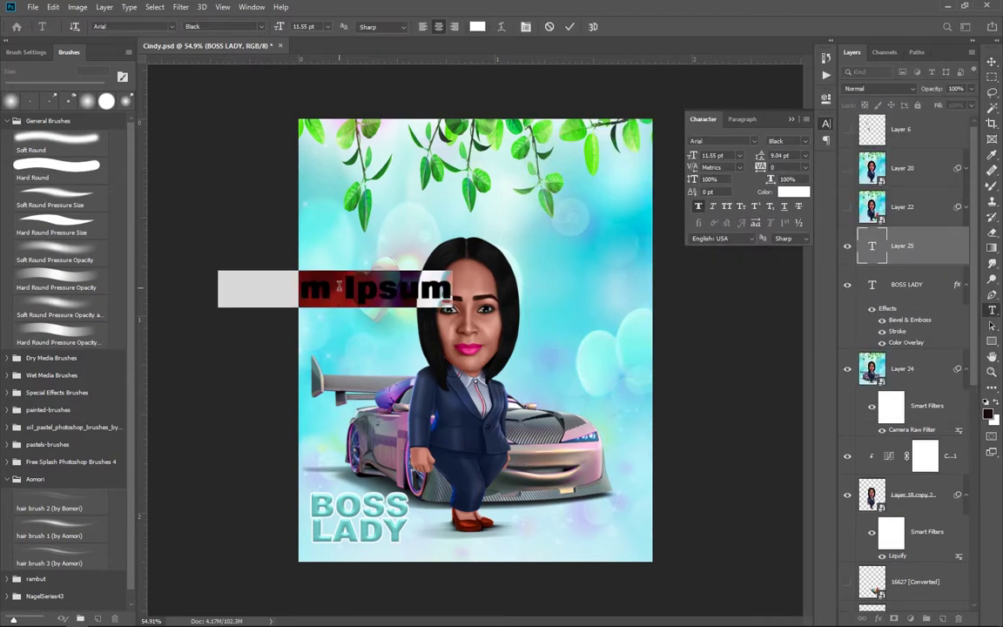
type("Mactoon007")
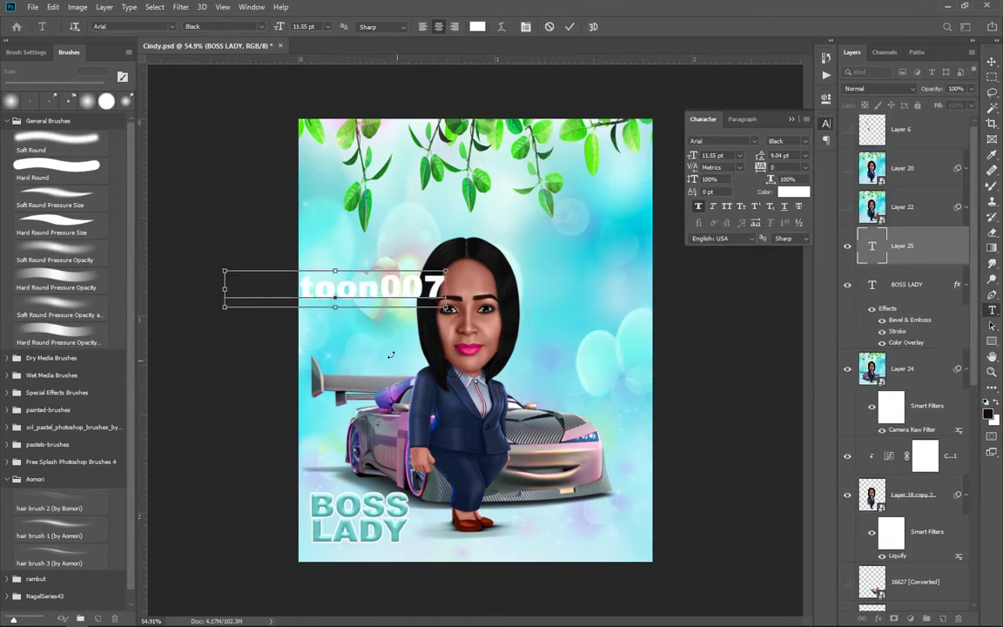
left_click_drag(374, 289, 513, 374)
key("ctrl+a")
left_click(722, 141)
type("krinkes")
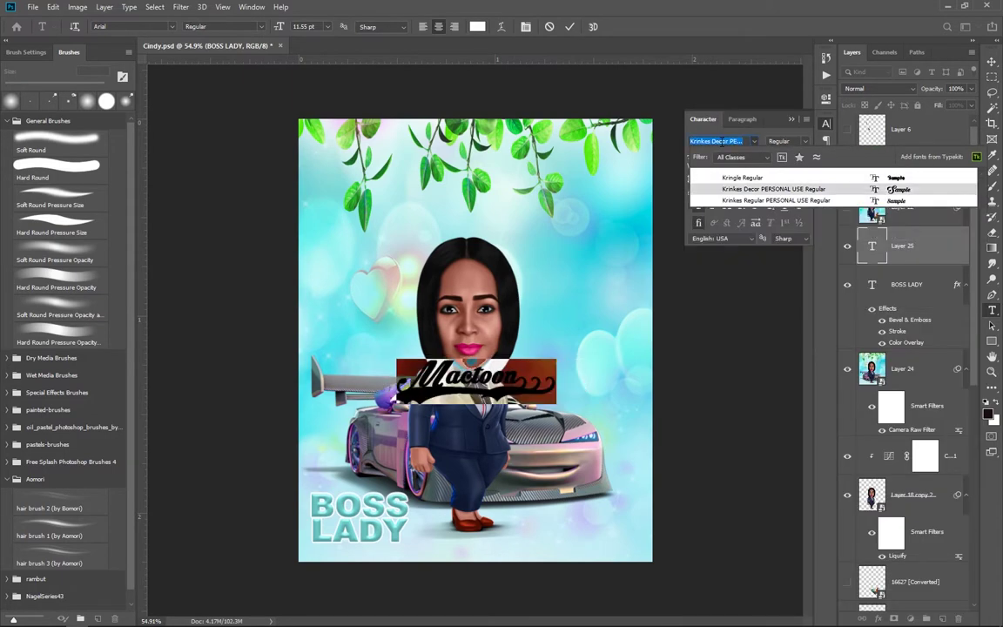
left_click(739, 193)
key("ctrl+Return")
Scale and reposition the signature, trying spots on the car front and bottom-right
key("ctrl+t")
mouse_move(556, 359)
left_mouse_down()
mouse_move(396, 442)
mouse_move(604, 468)
left_mouse_up()
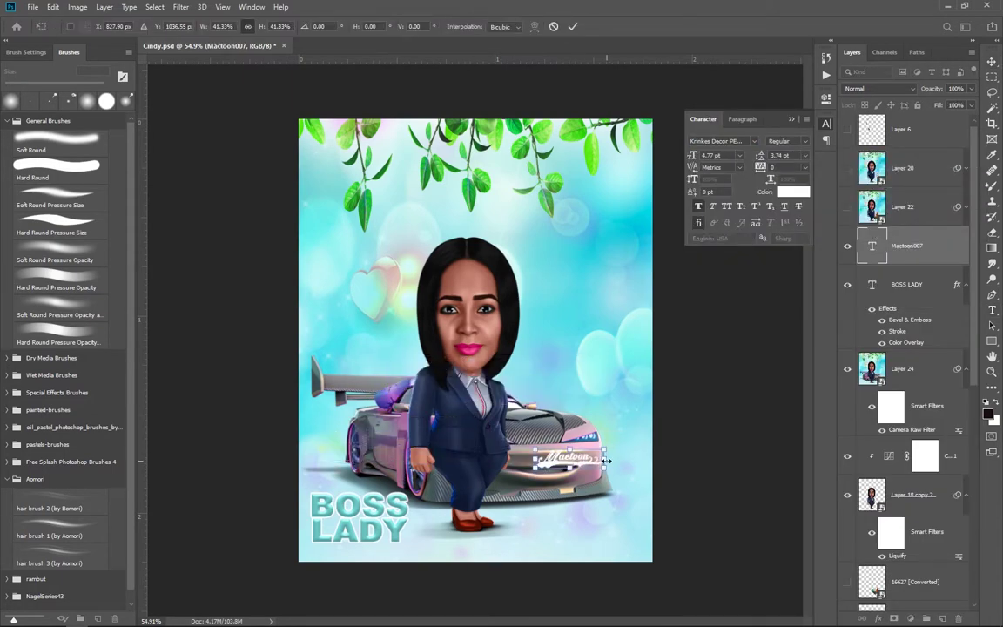
left_click(571, 26)
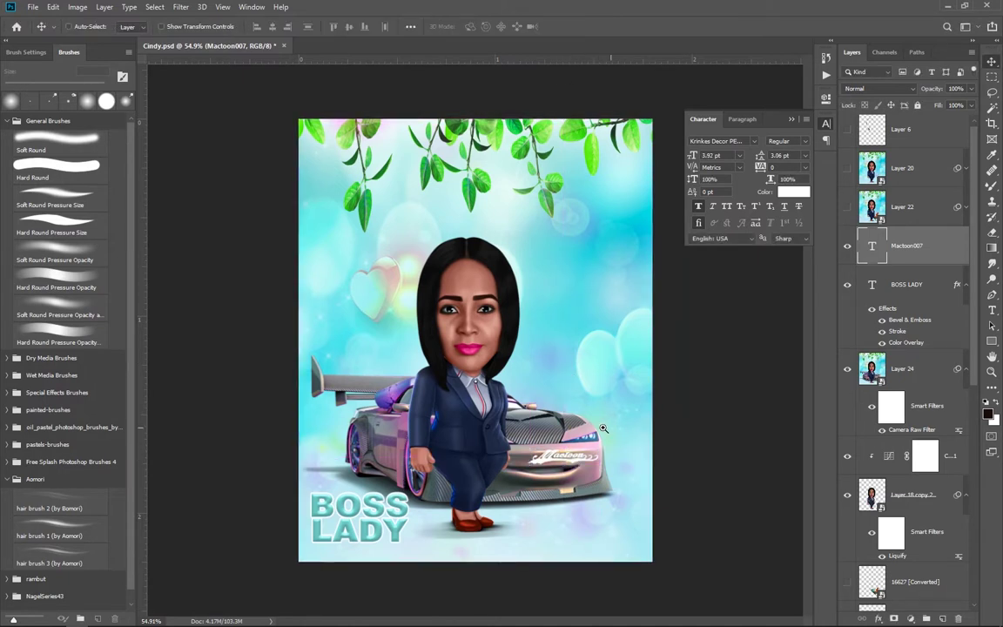
key("ctrl+minus")
left_click_drag(588, 454, 593, 451)
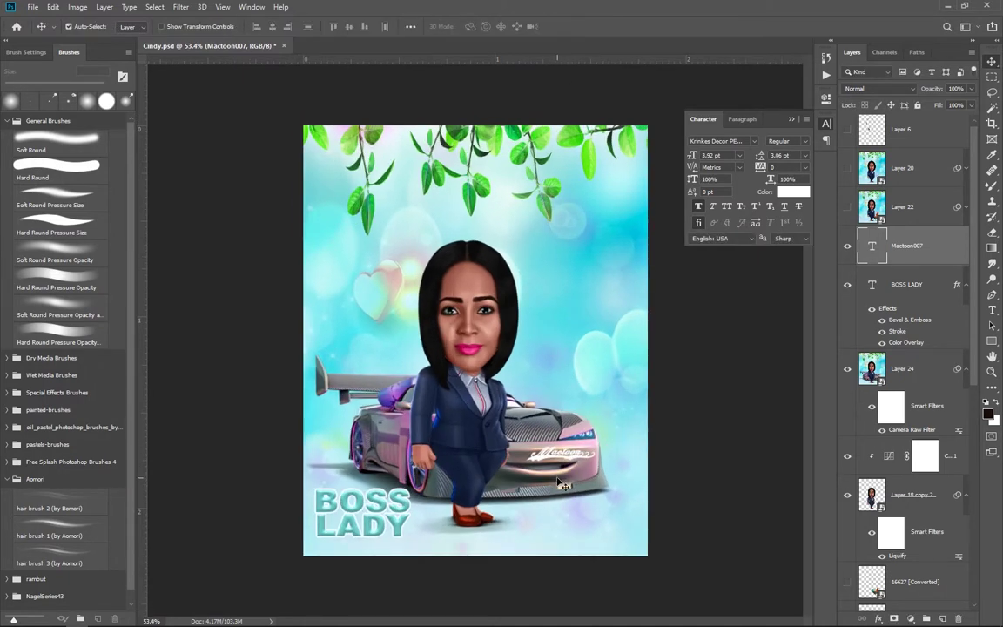
left_click_drag(562, 484, 622, 522)
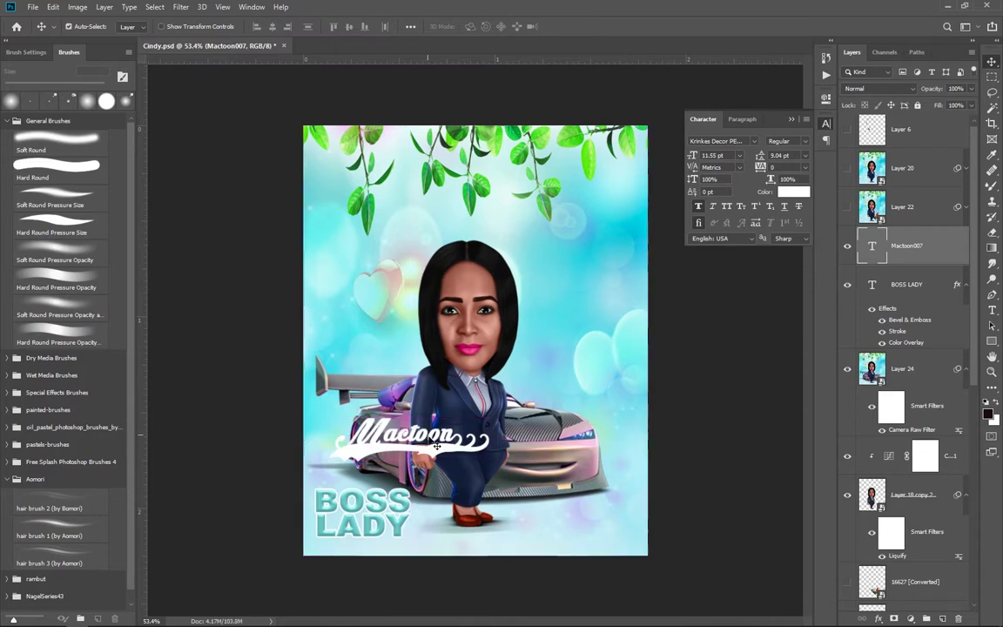
left_click_drag(392, 458, 604, 581)
key("ctrl+t")
mouse_move(648, 537)
left_mouse_down()
mouse_move(615, 520)
mouse_move(559, 536)
mouse_move(557, 522)
mouse_move(587, 520)
left_mouse_up()
key("Return")
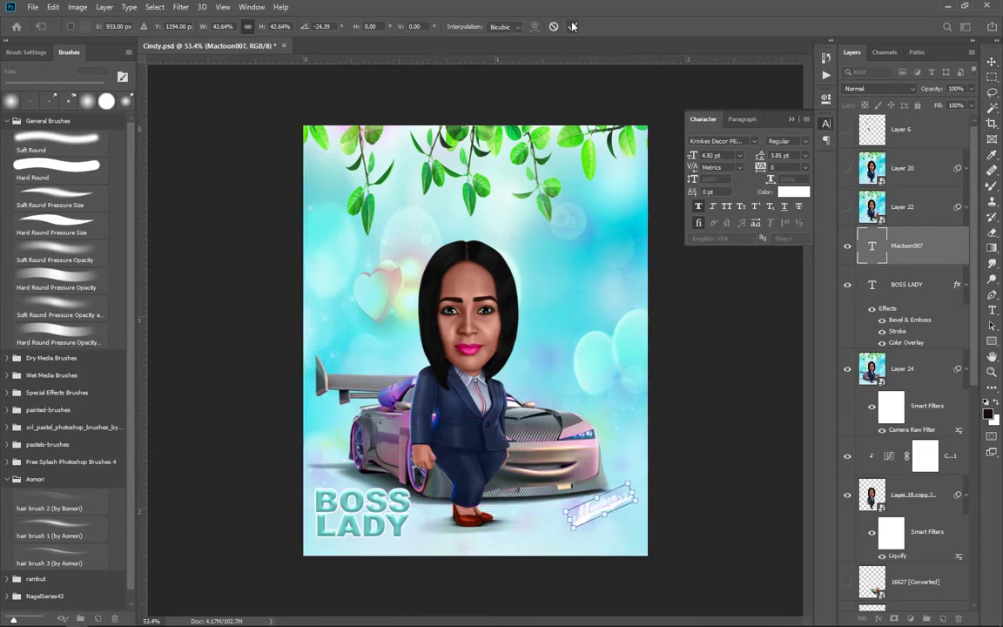
Recolour the signature white after trying green and black
double_click(871, 246)
left_click(477, 26)
left_click(570, 139)
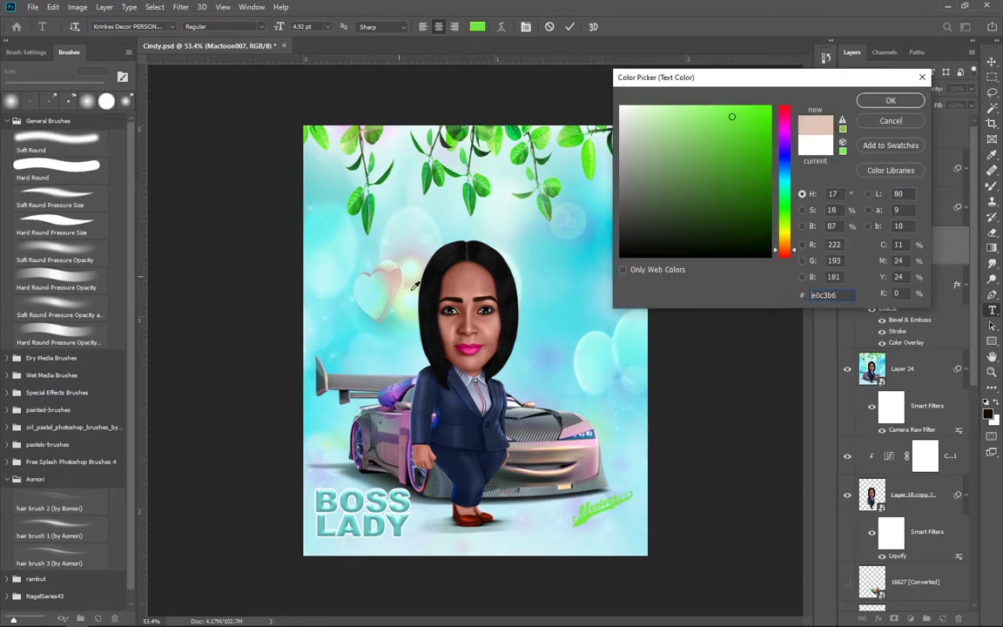
left_click(620, 256)
left_click(784, 250)
left_click(624, 118)
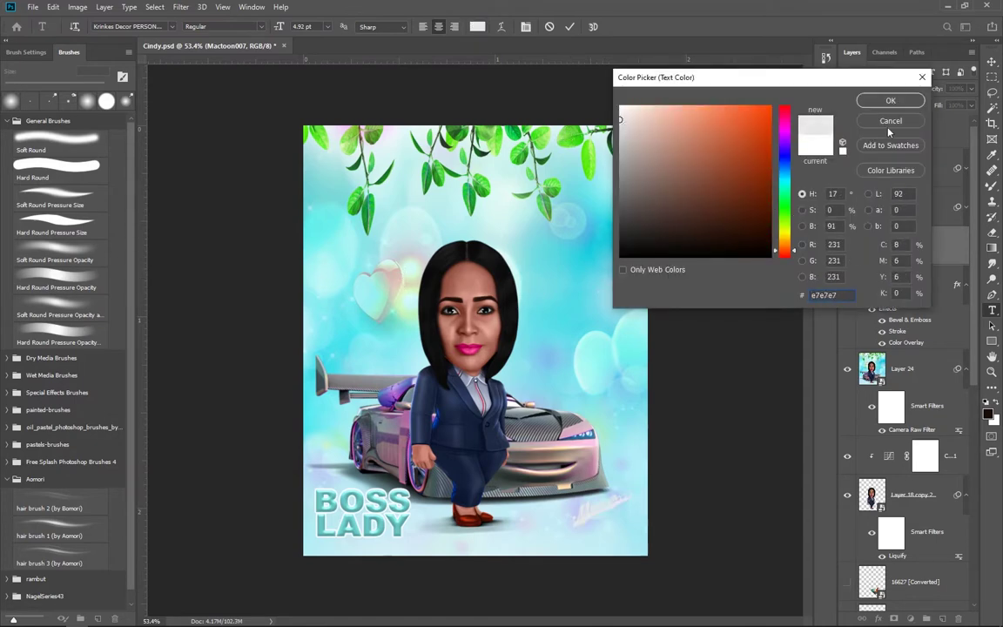
left_click(889, 100)
Shrink the signature and place it on the car's rear spoiler
key("v")
scroll(407, 449, "up", 3)
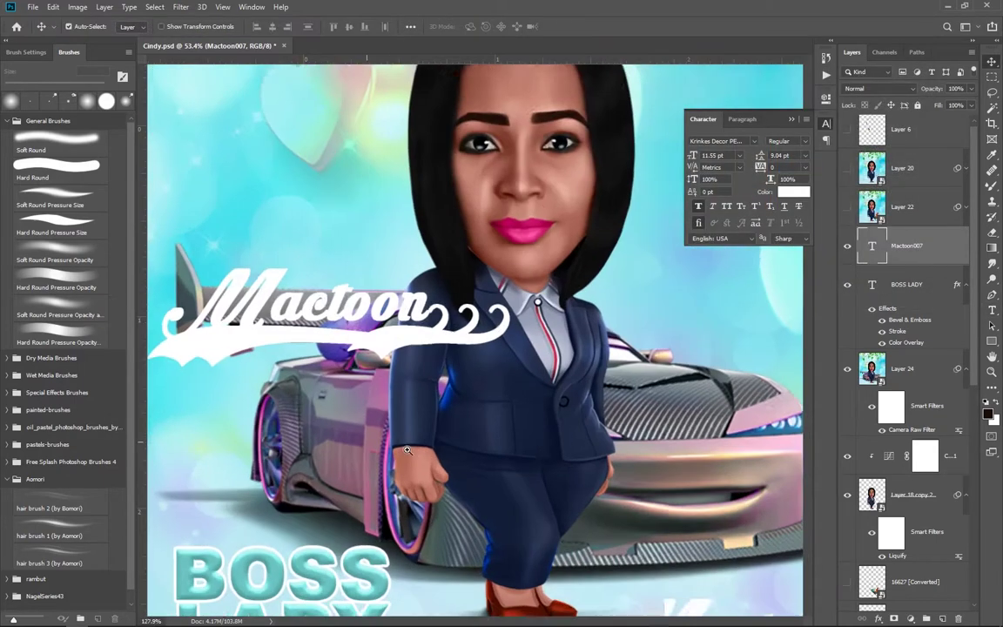
key("ctrl+t")
left_click_drag(546, 391, 383, 367)
left_click_drag(330, 344, 350, 338)
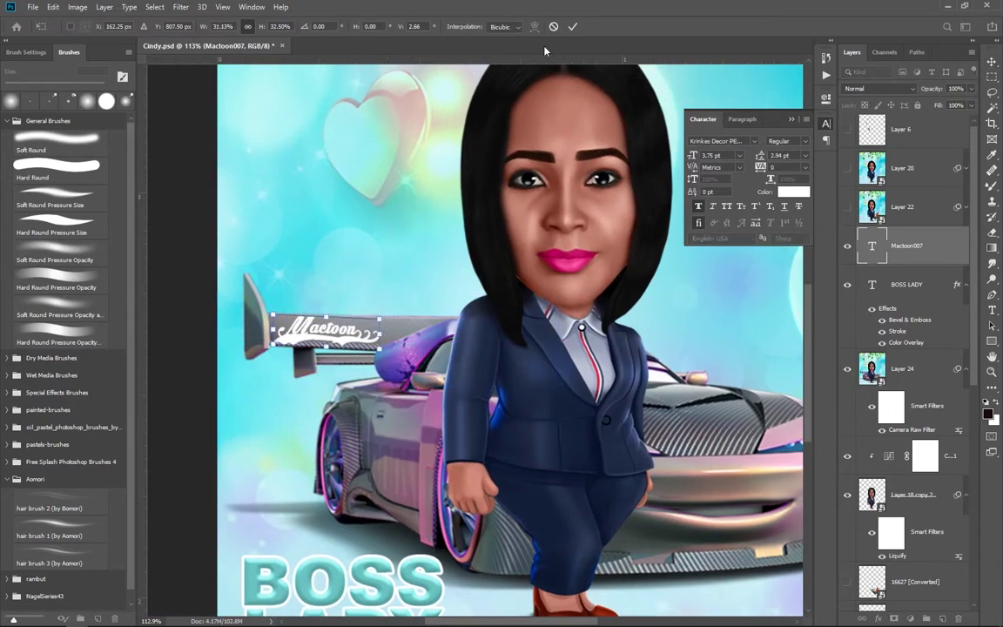
key("Return")
key("ctrl+0")
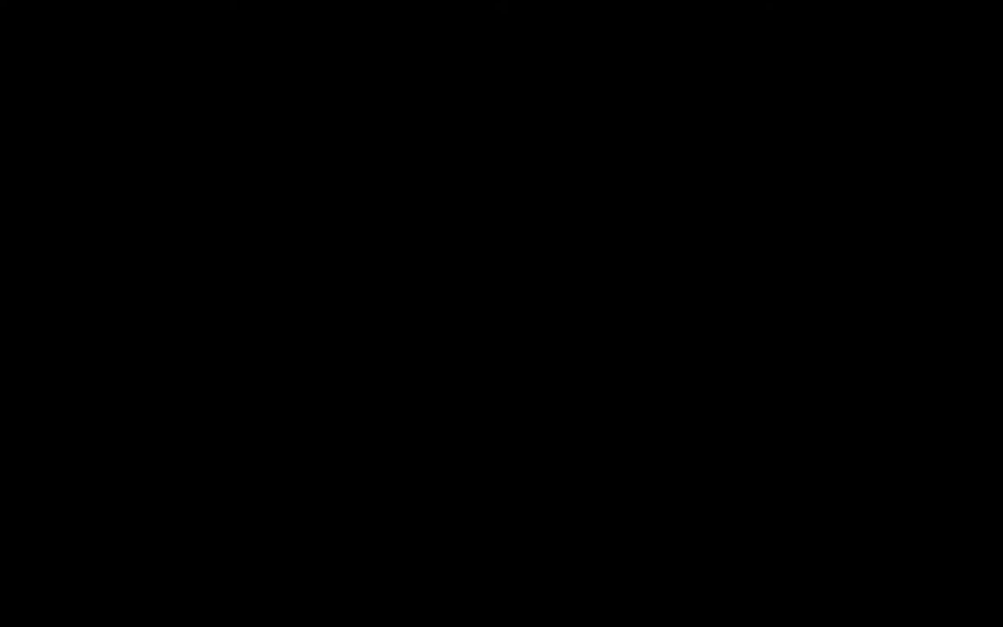